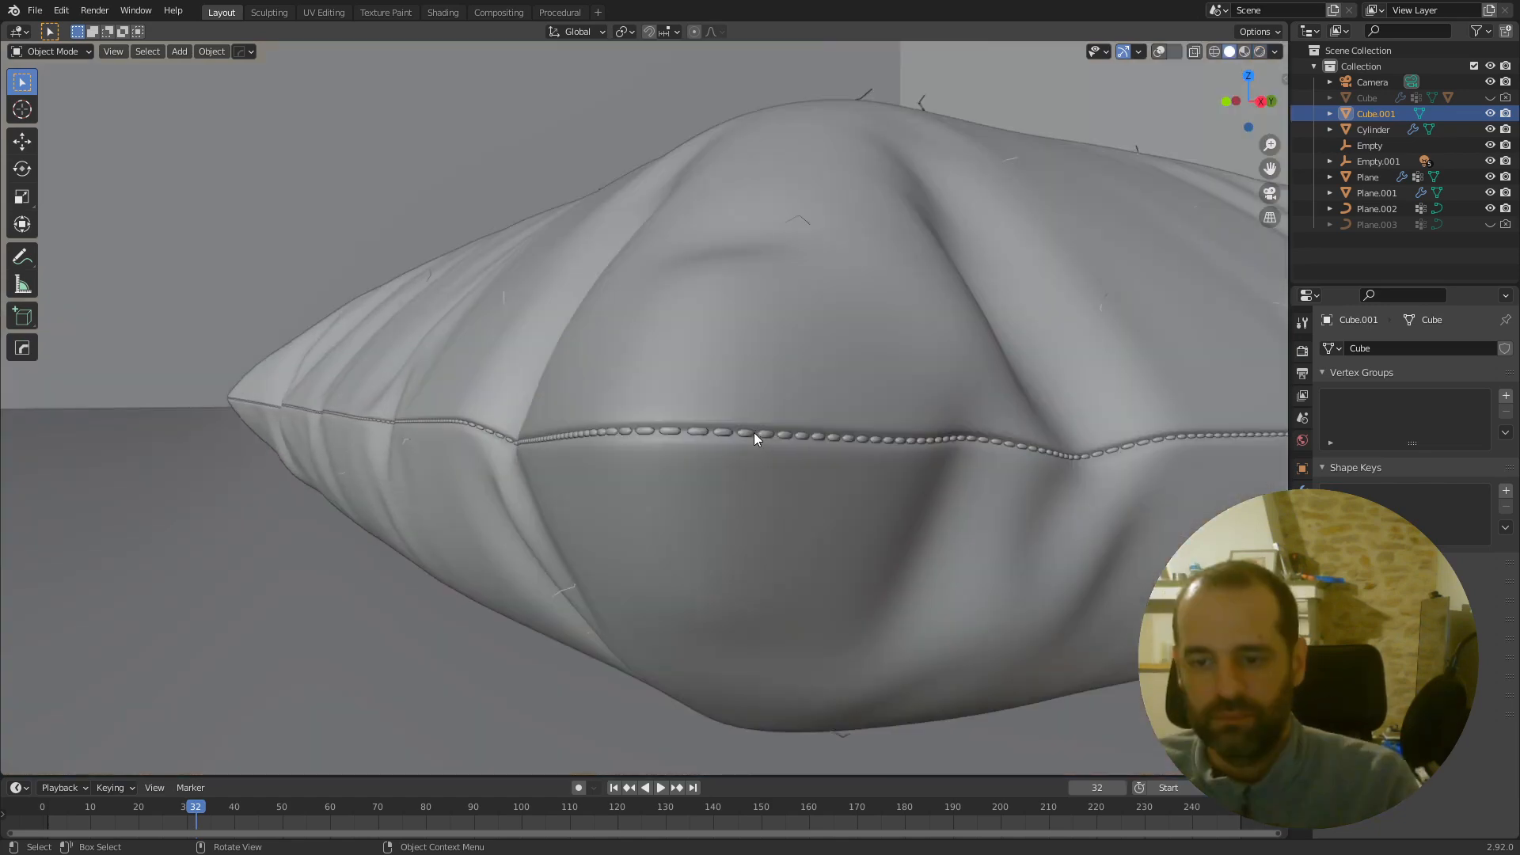
Examine the finished pillow examples from several sides, showing the hidden Plane.003 curve on the first one
scroll(752, 435, down, 3)
mouse_move(768, 426)
middle_down()
mouse_move(636, 449)
mouse_move(882, 478)
middle_up()
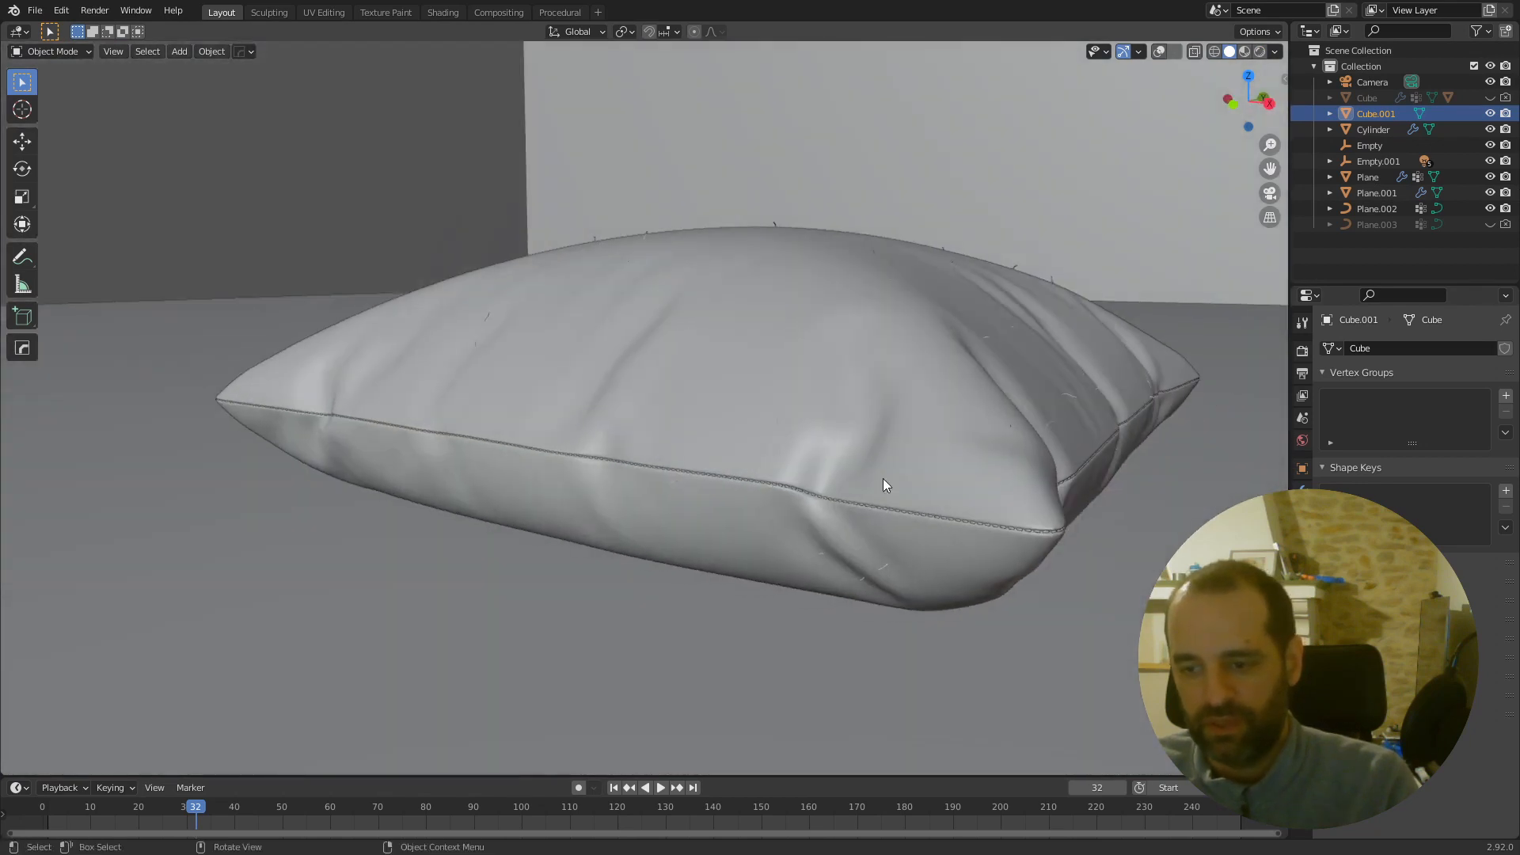
click(1490, 225)
middle_drag(1073, 499, 616, 451)
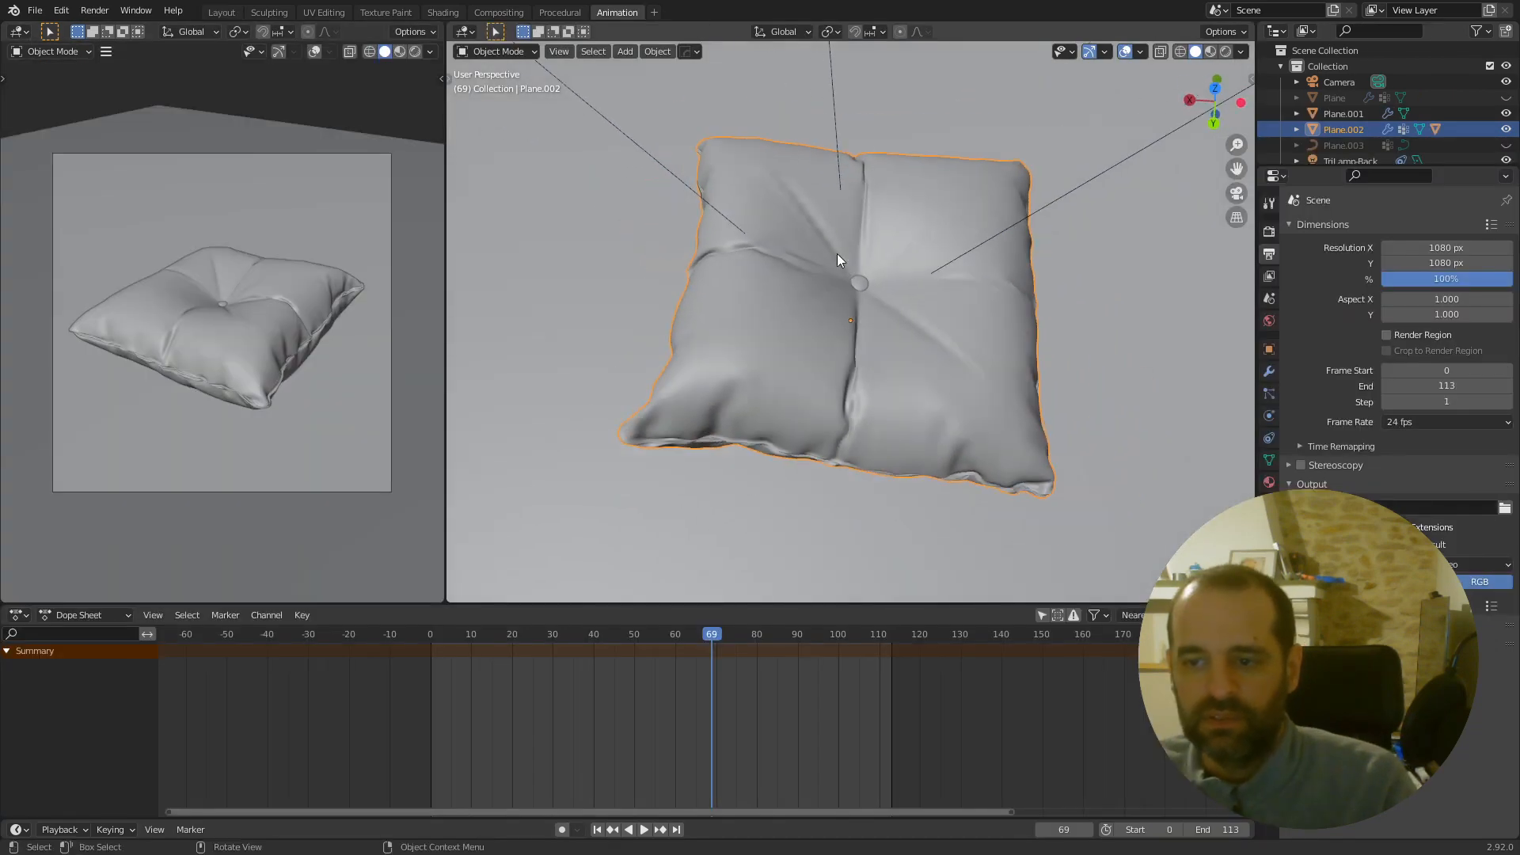
middle_drag(831, 284, 794, 274)
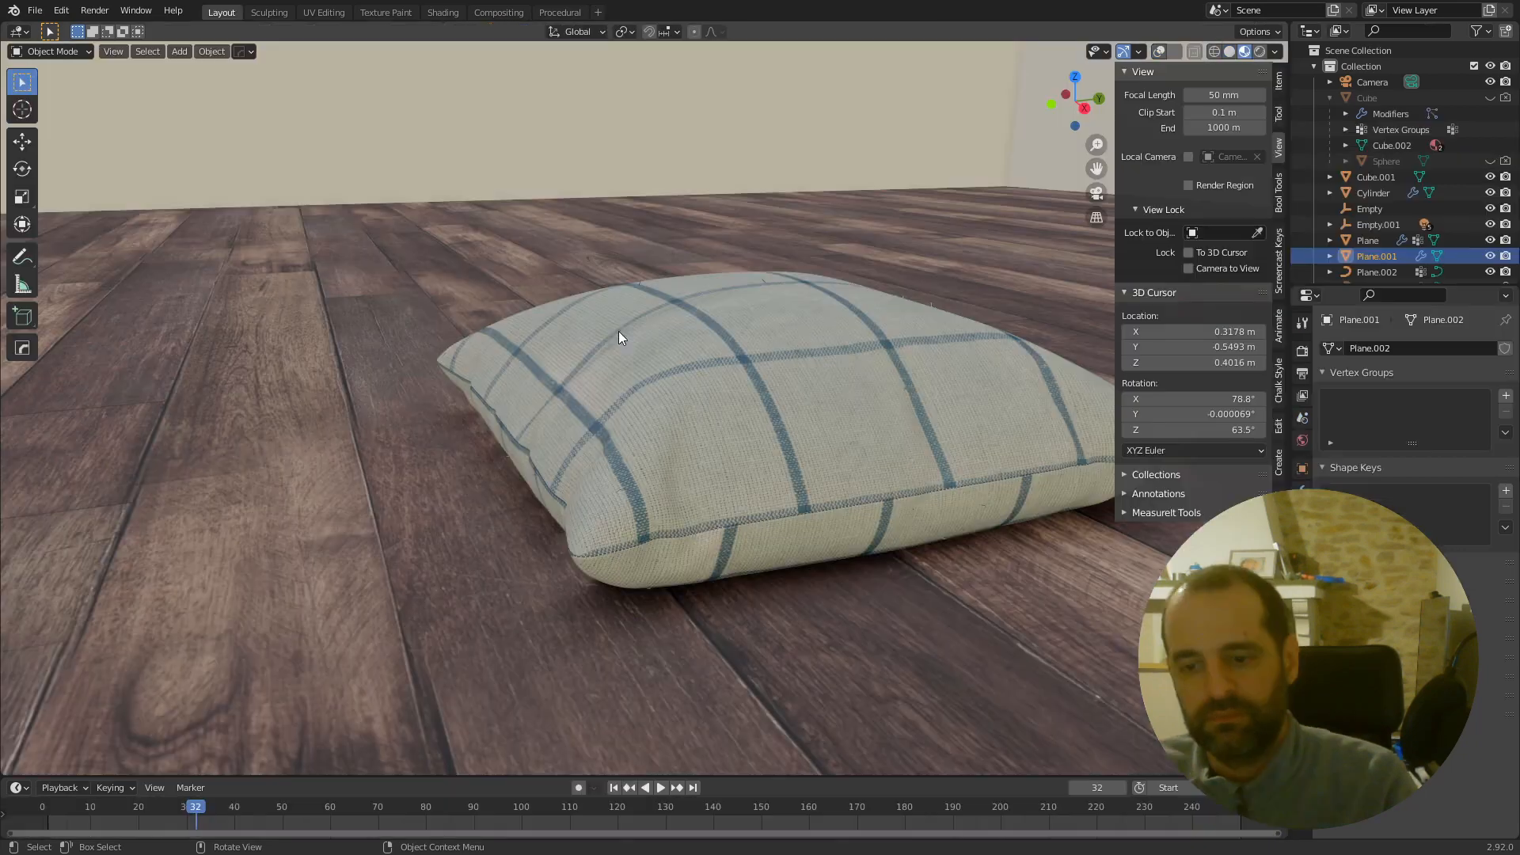
scroll(619, 331, down, 2)
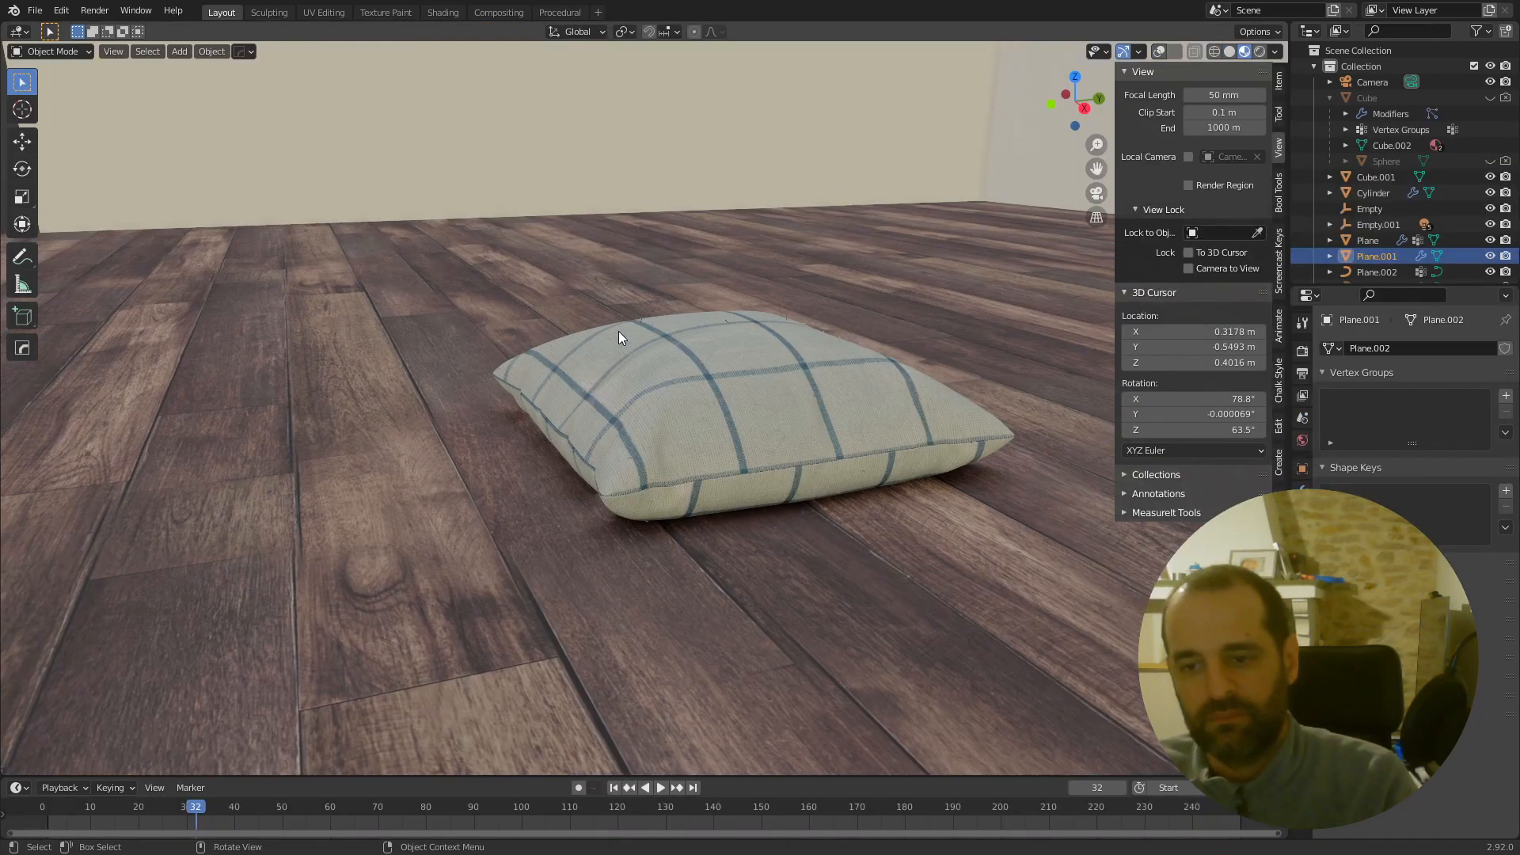
middle_drag(619, 331, 602, 376)
scroll(609, 369, up, 4)
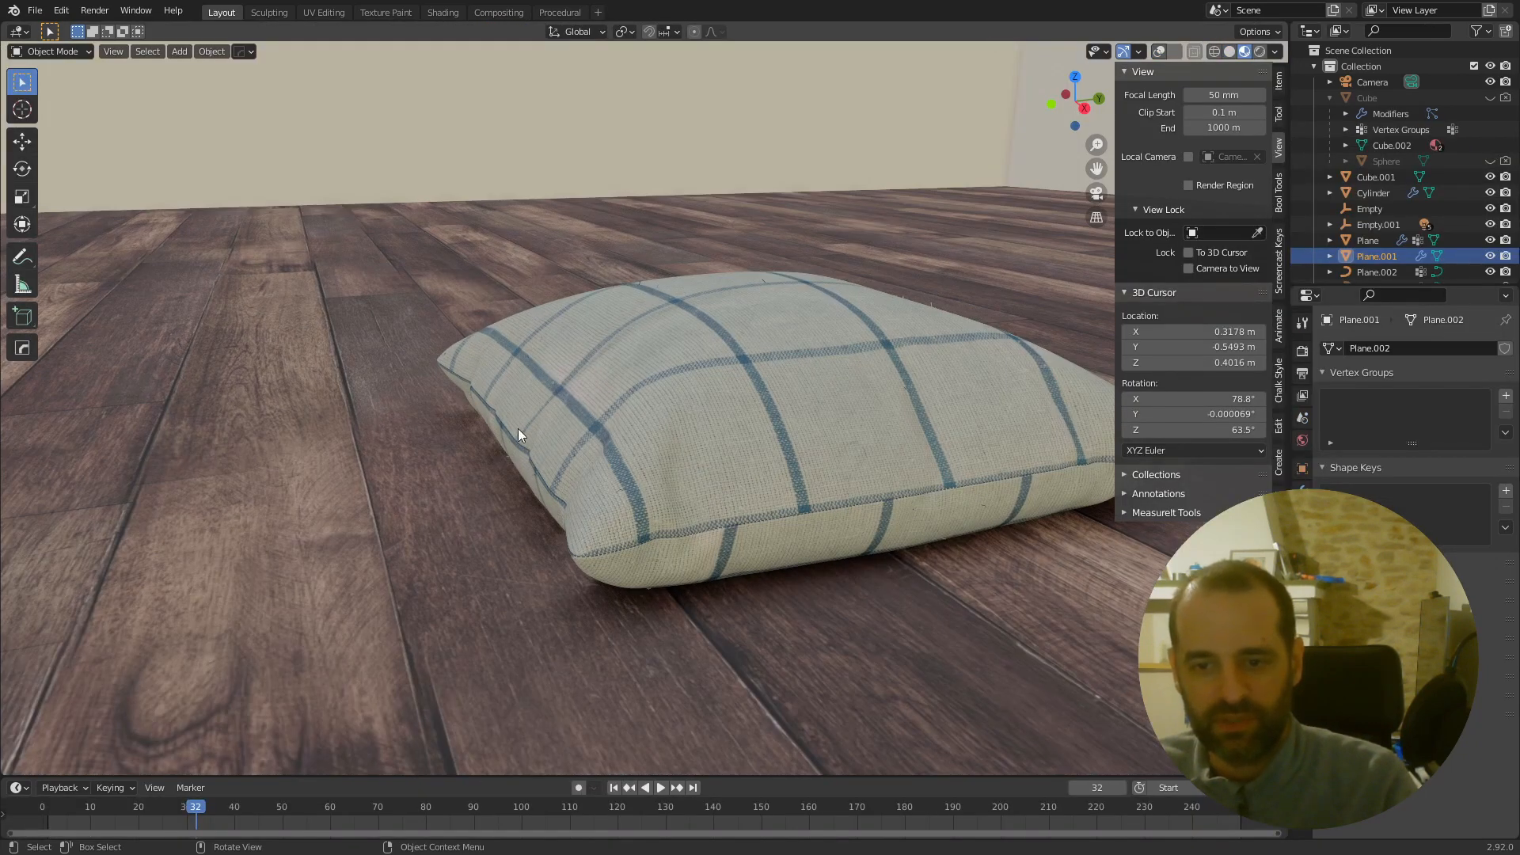
scroll(531, 404, down, 2)
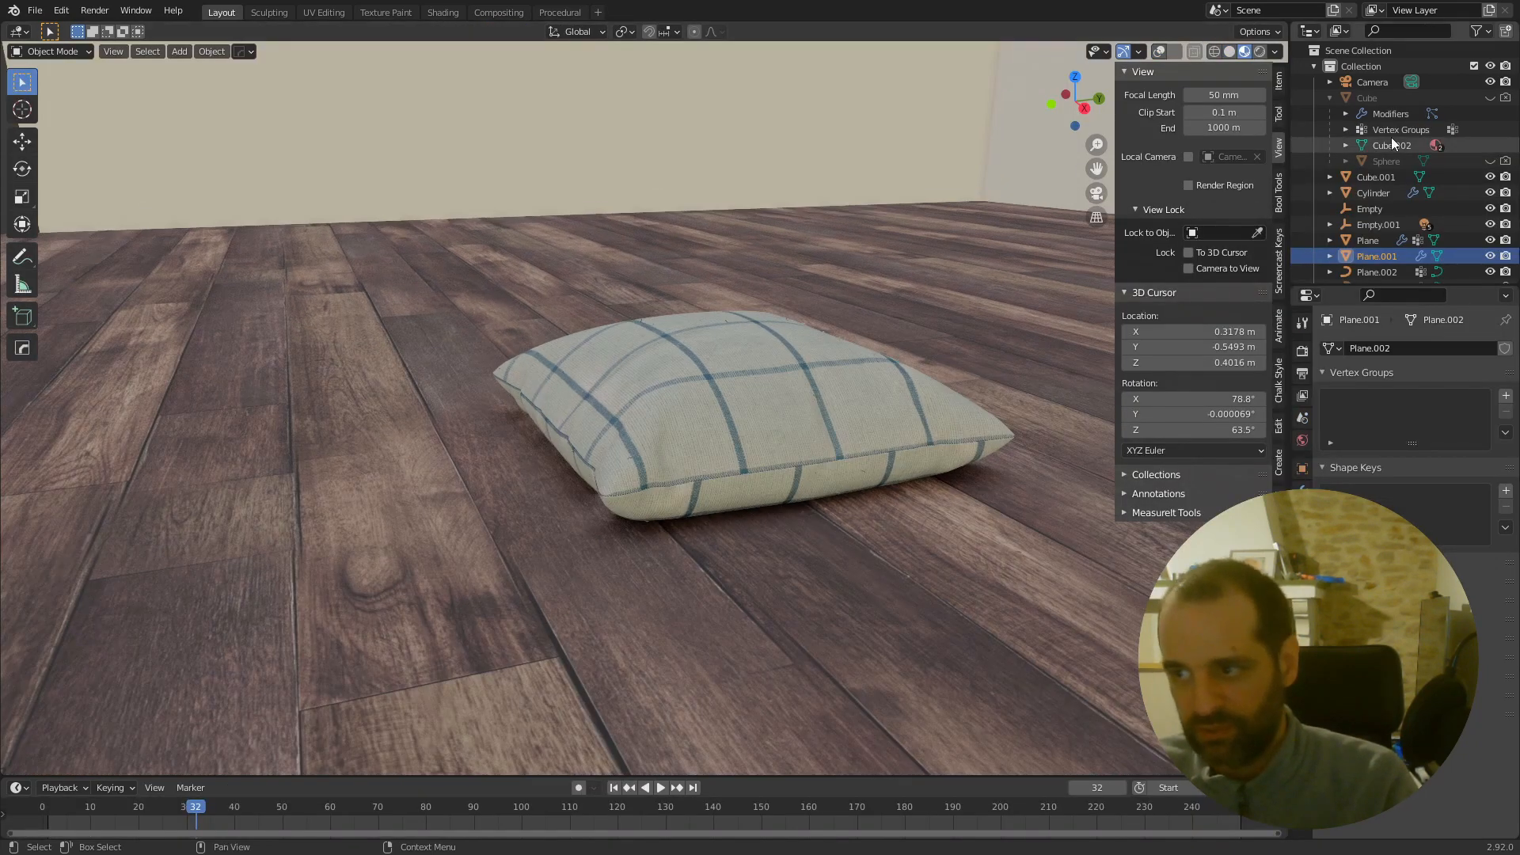
Show the hidden Cube and Sphere objects in the textured scene to display both pillows together
click(1489, 98)
click(1489, 161)
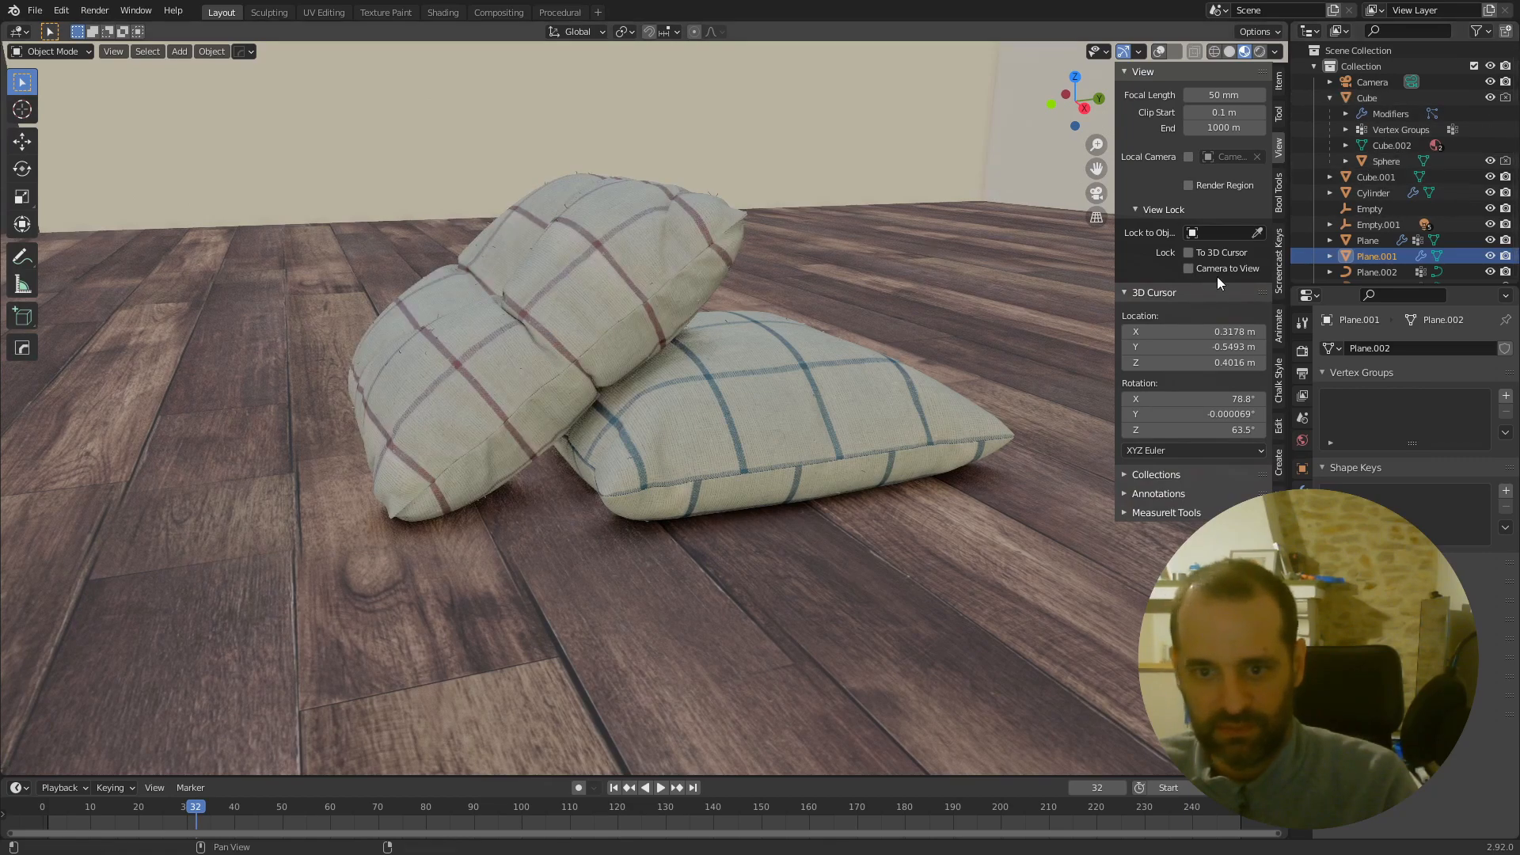
middle_drag(887, 340, 774, 357)
scroll(757, 361, down, 3)
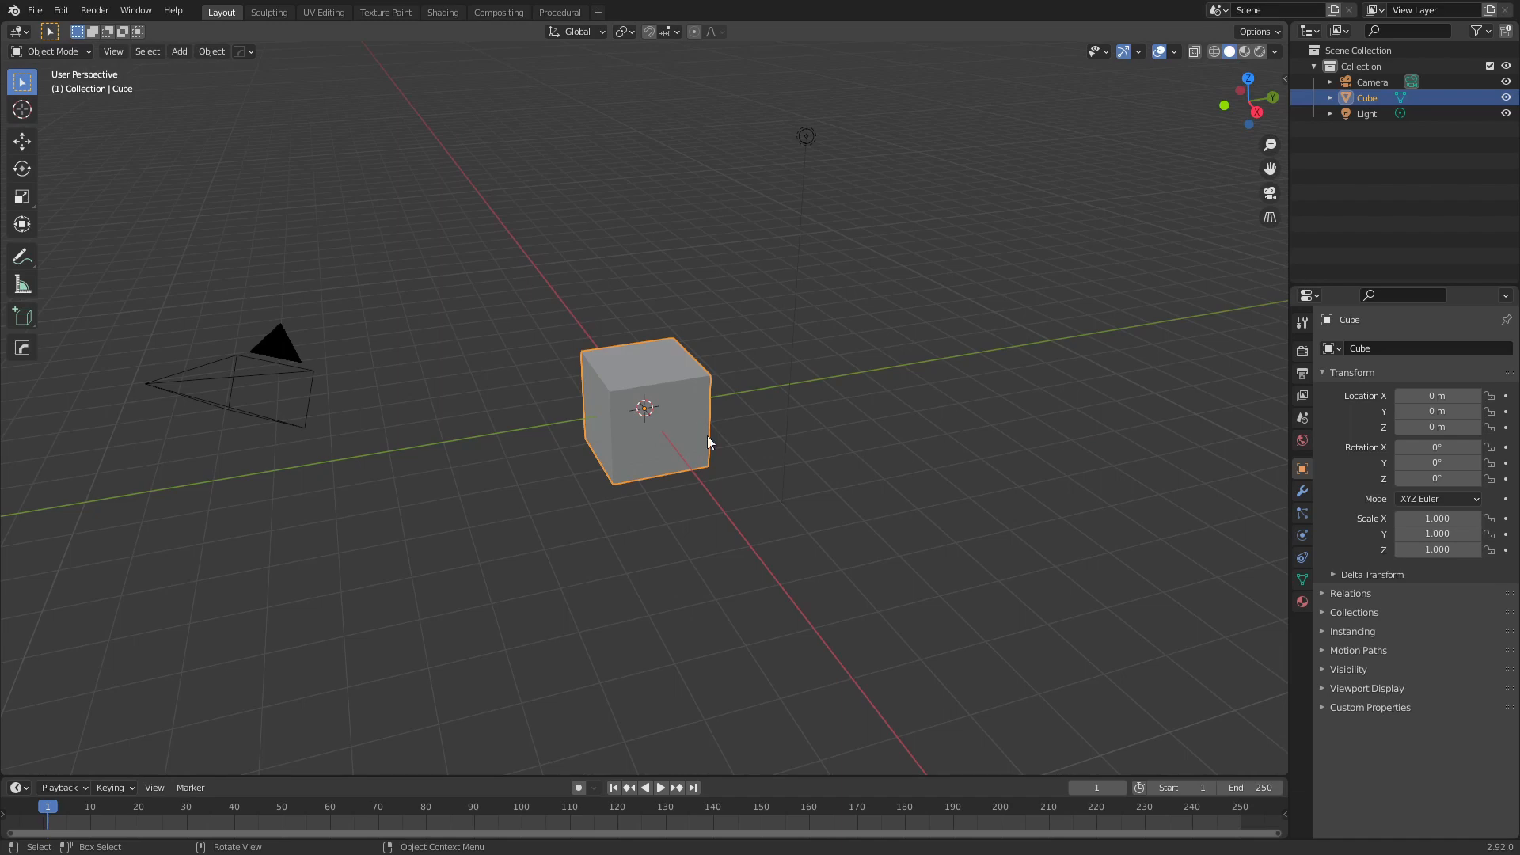
Examine the default cube and its unwrapped UV layout
middle_drag(671, 439, 662, 447)
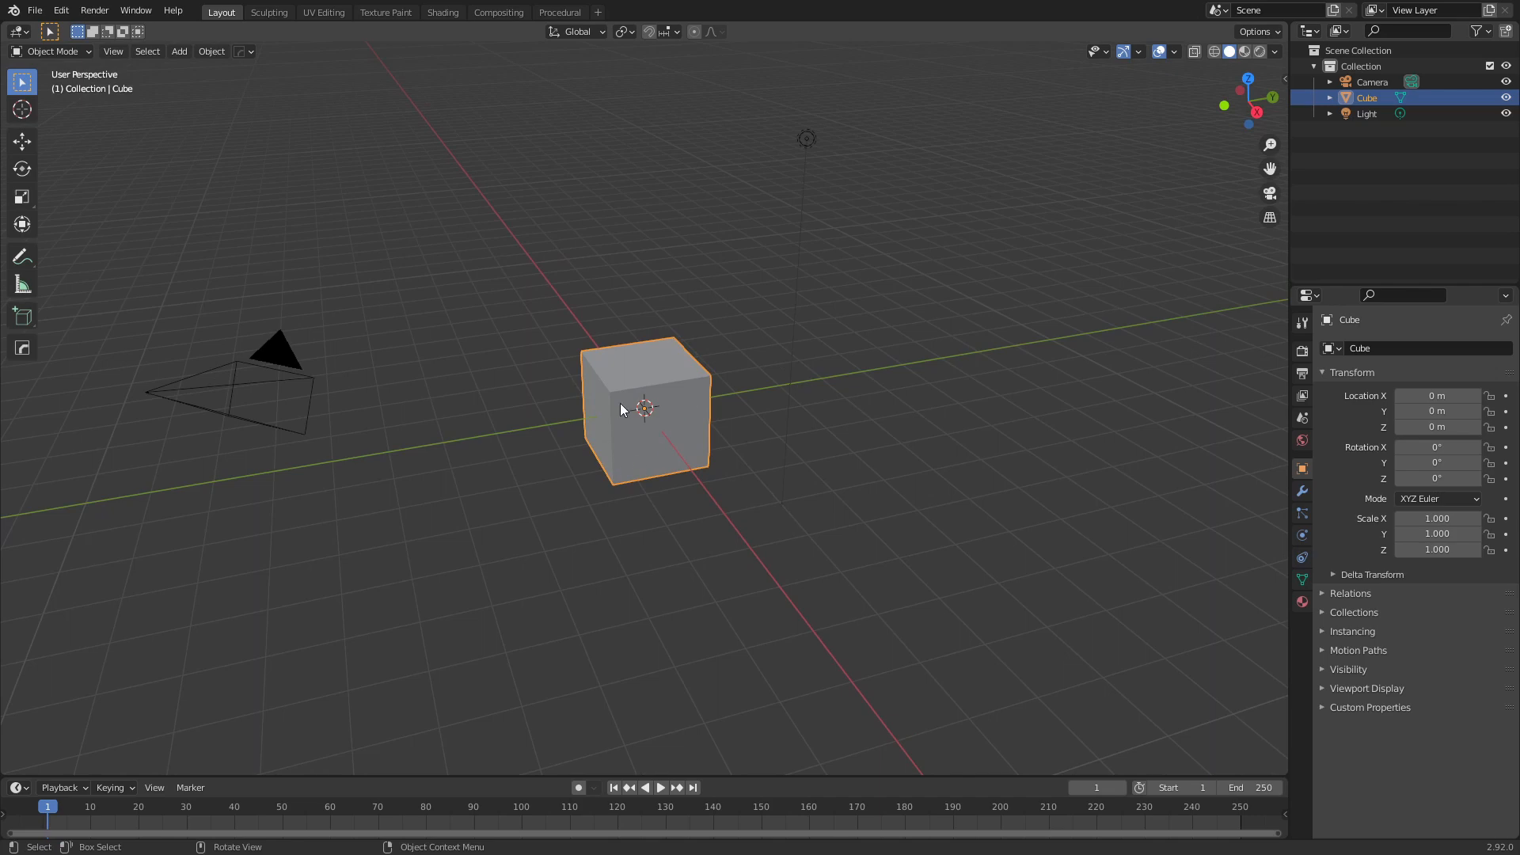
mouse_move(621, 404)
middle_down()
mouse_move(684, 392)
mouse_move(609, 394)
middle_up()
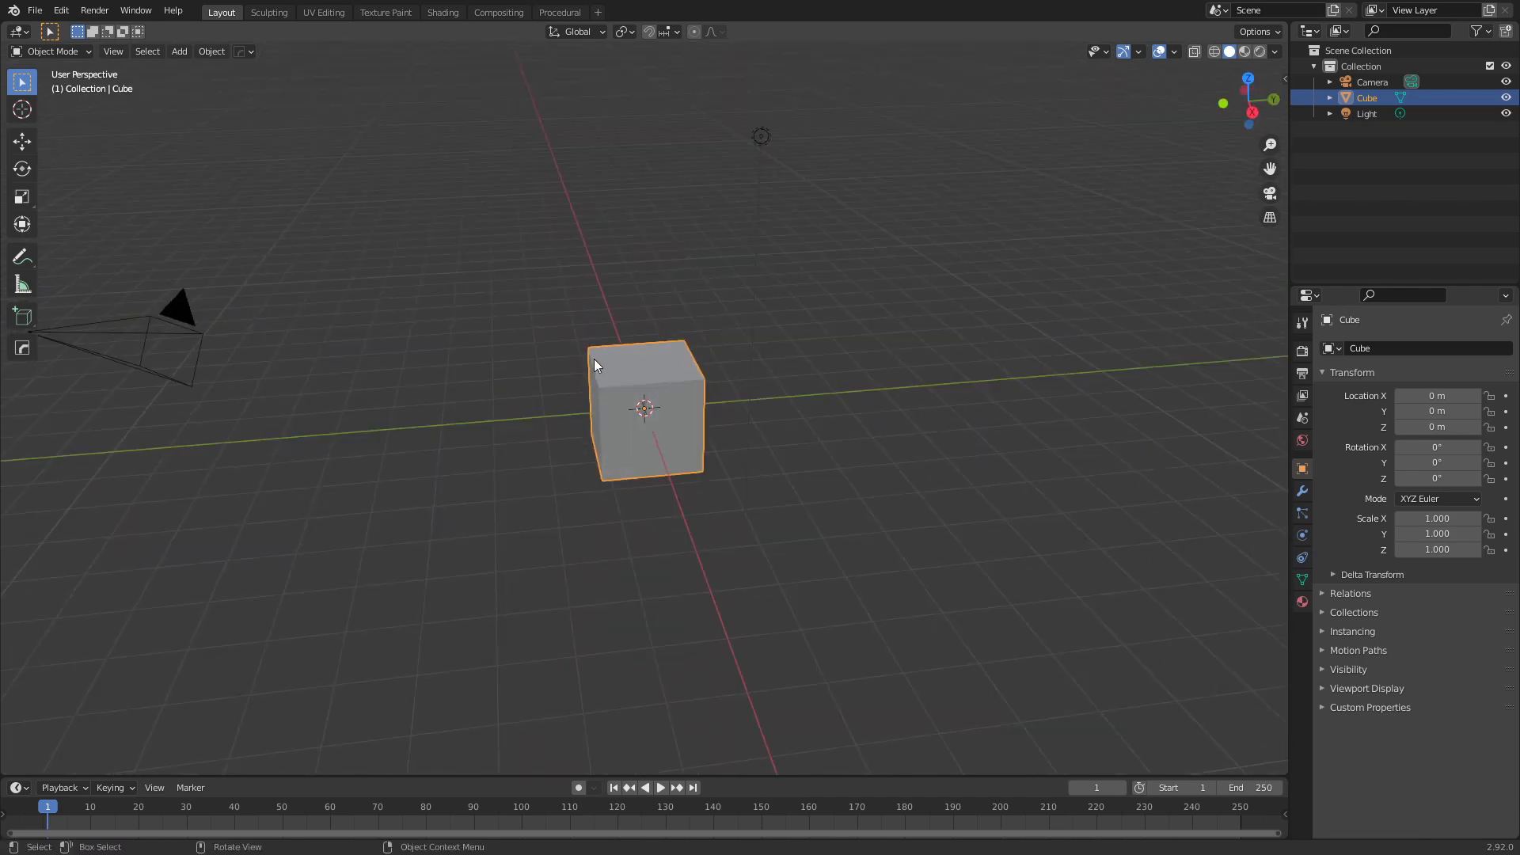
middle_drag(601, 493, 579, 404)
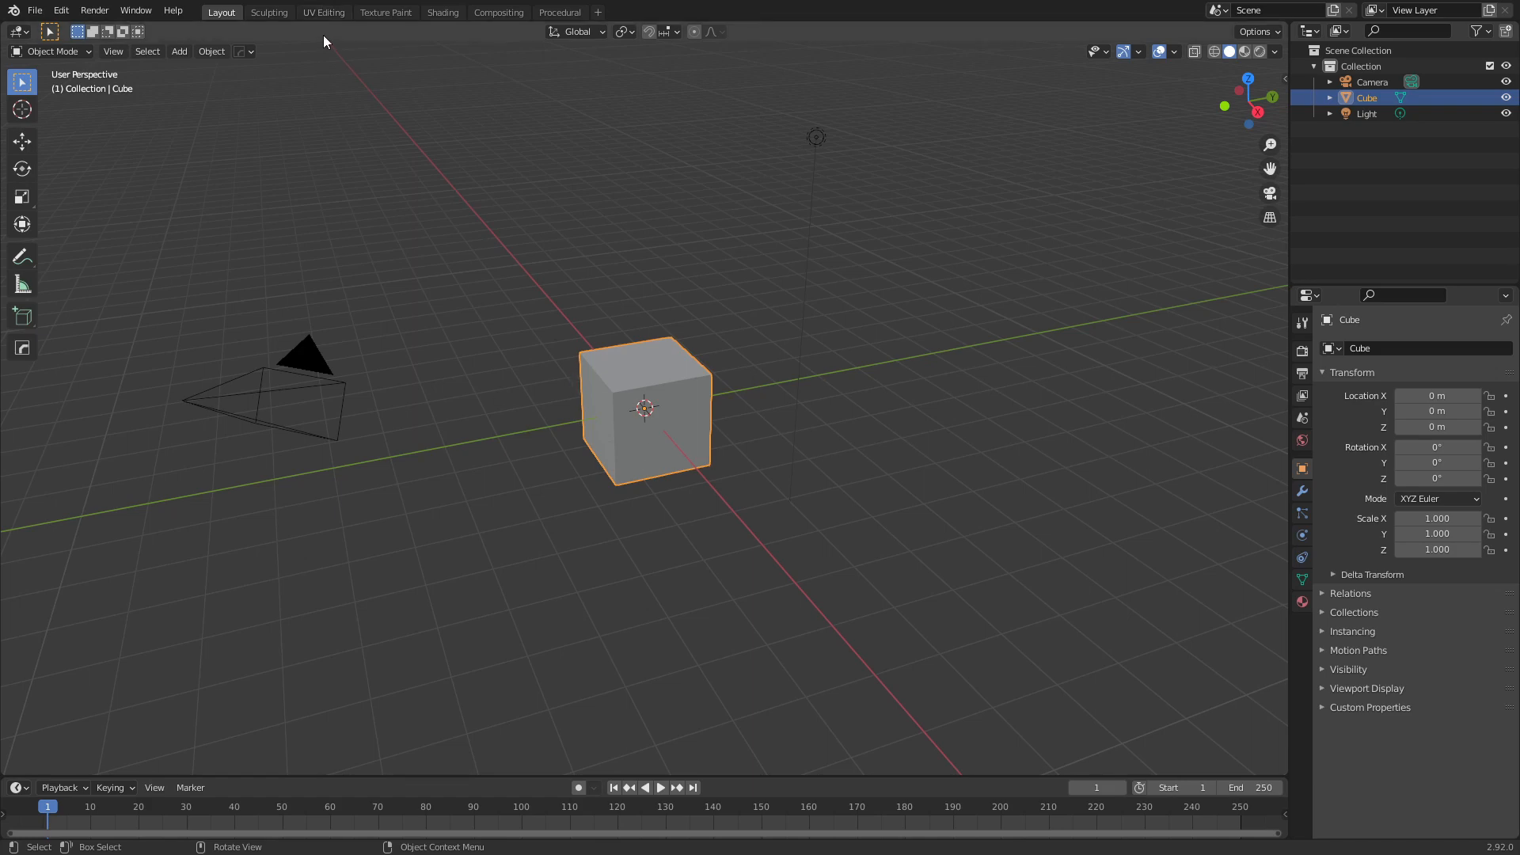
click(322, 13)
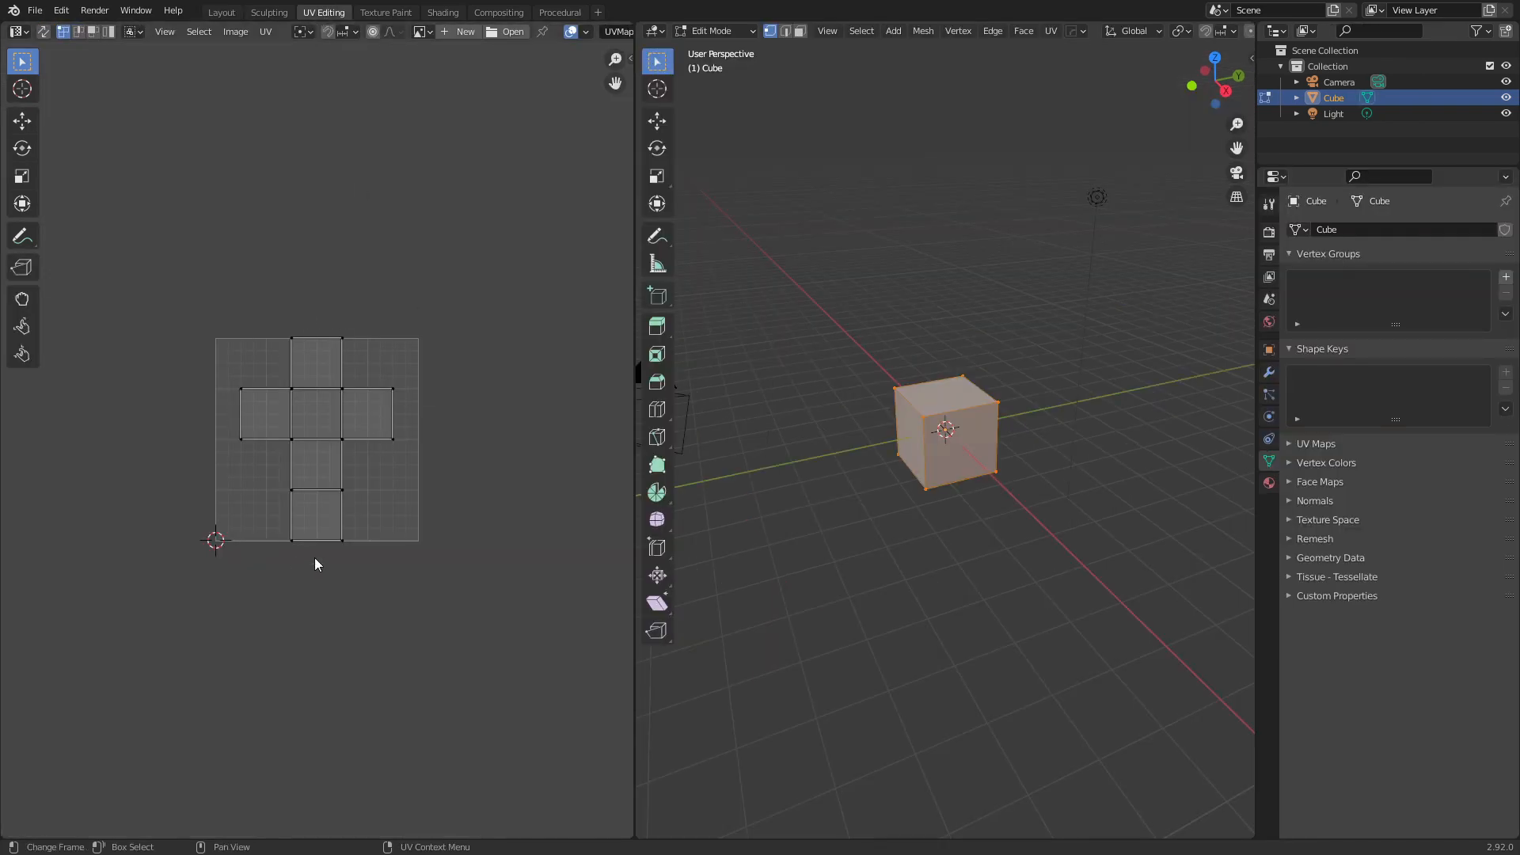
scroll(315, 227, up, 4)
scroll(325, 435, down, 3)
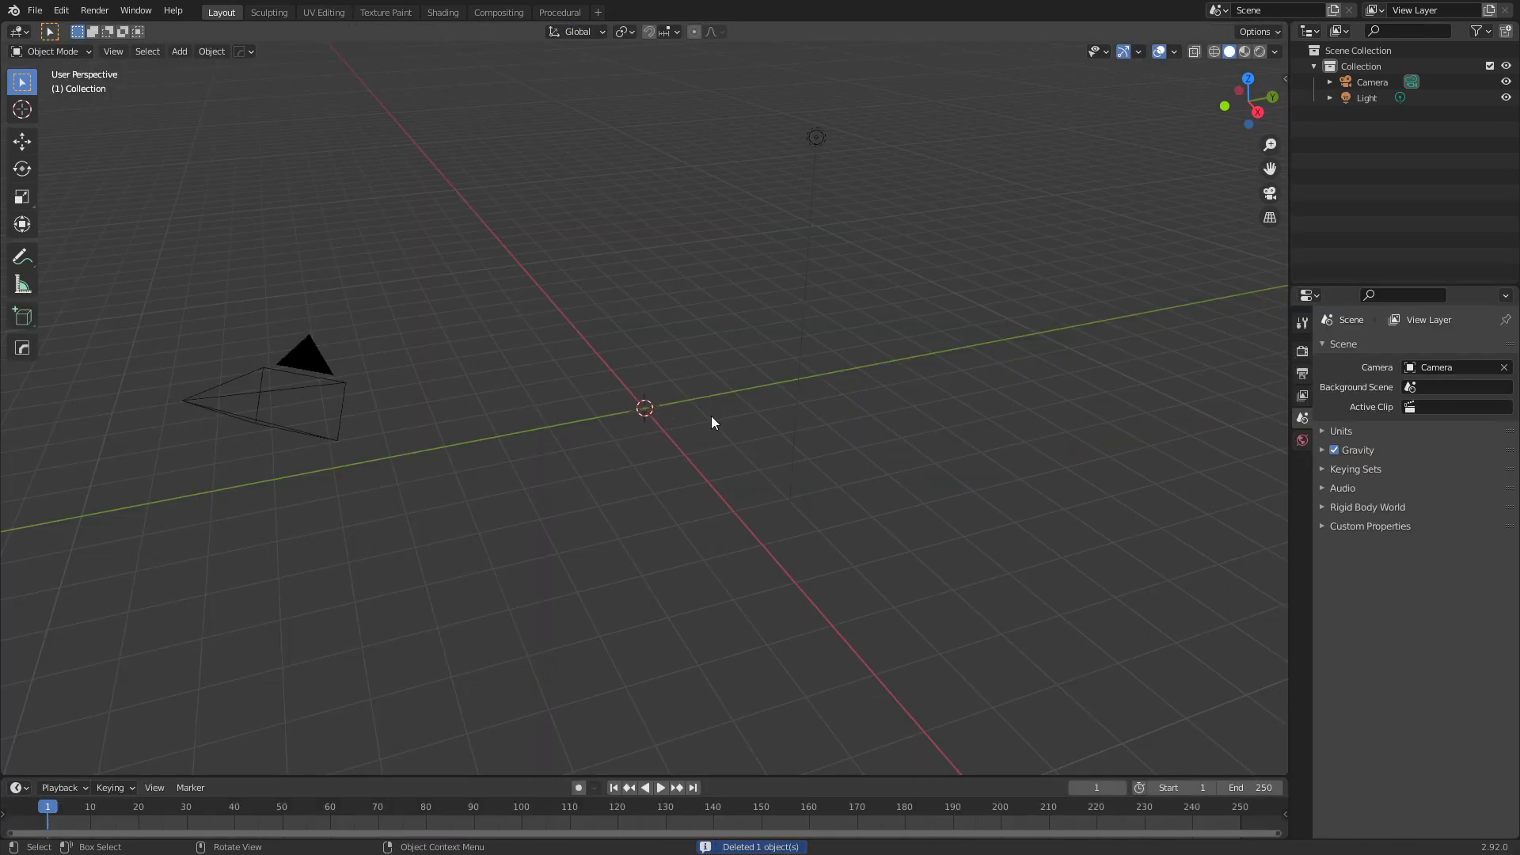
Add a mesh plane at the scene's origin and view its UV layout
key(shift+a)
mouse_move(706, 399)
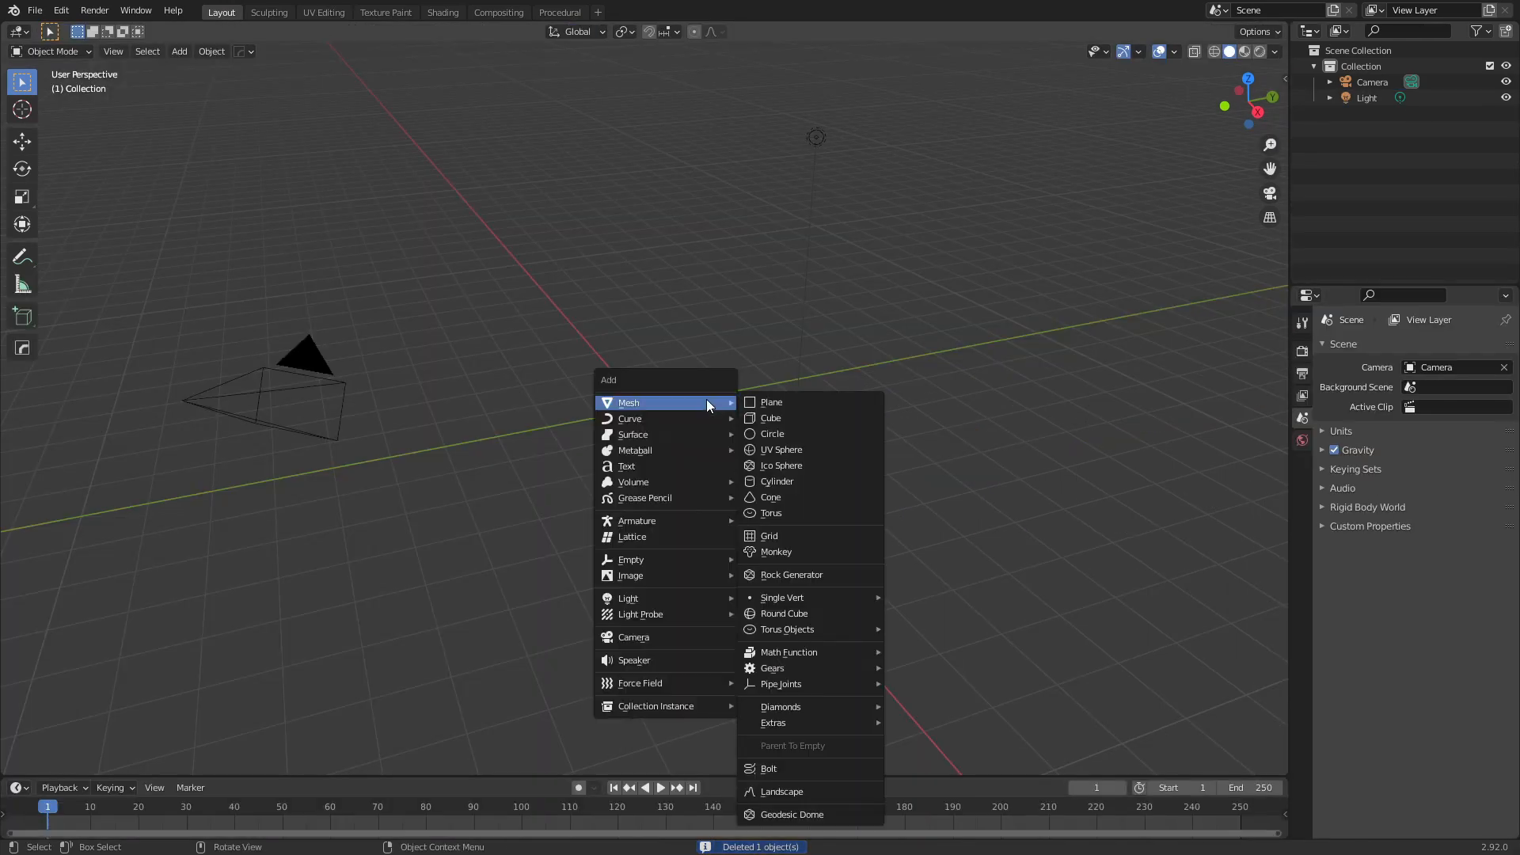
click(772, 402)
click(322, 12)
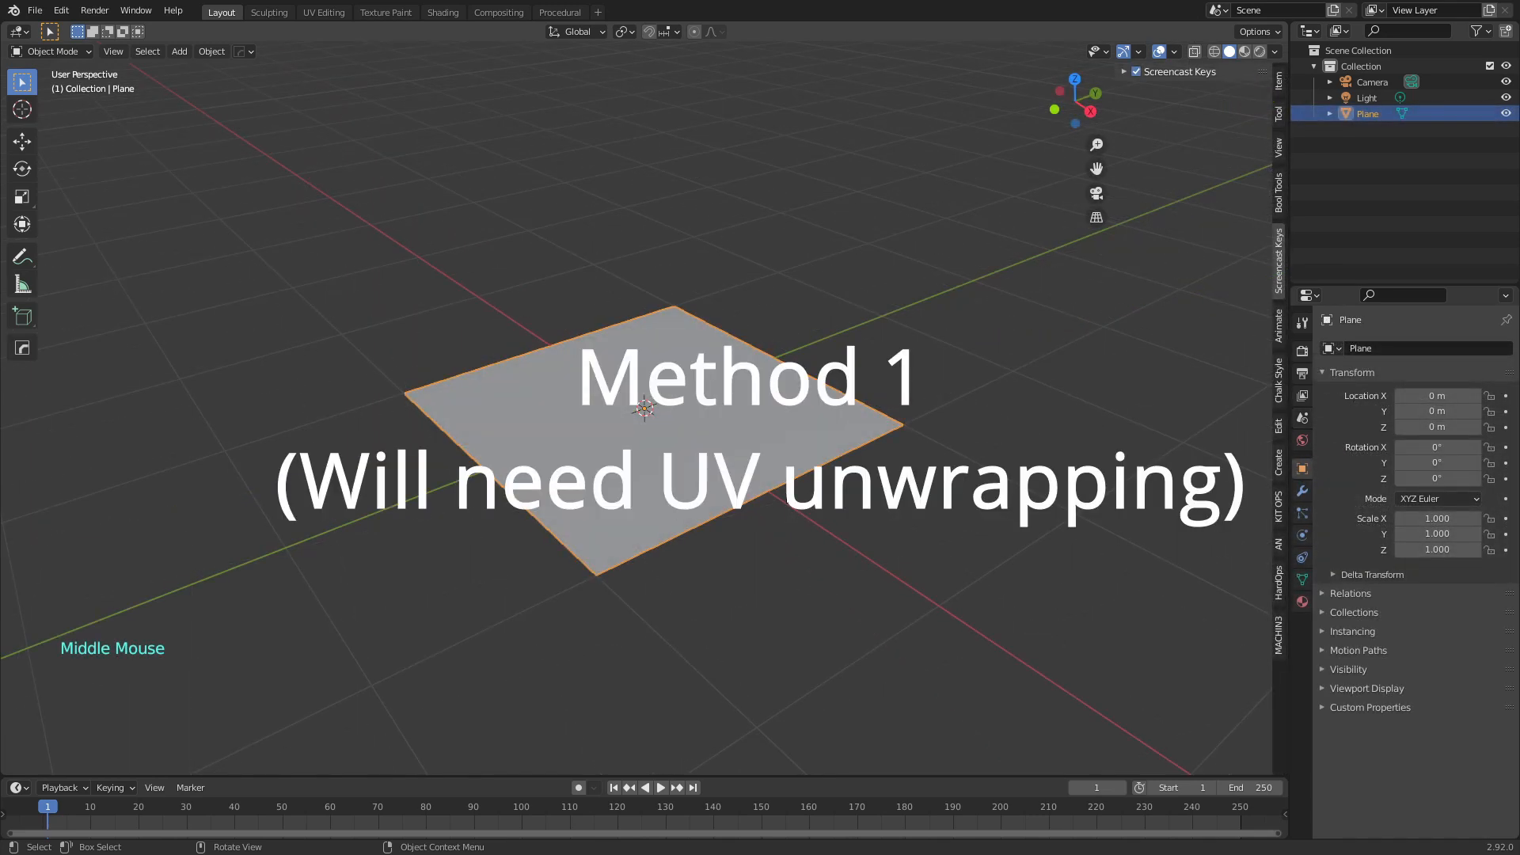
Subdivide the whole plane in Edit Mode with the number of cuts set to 20
key(Tab)
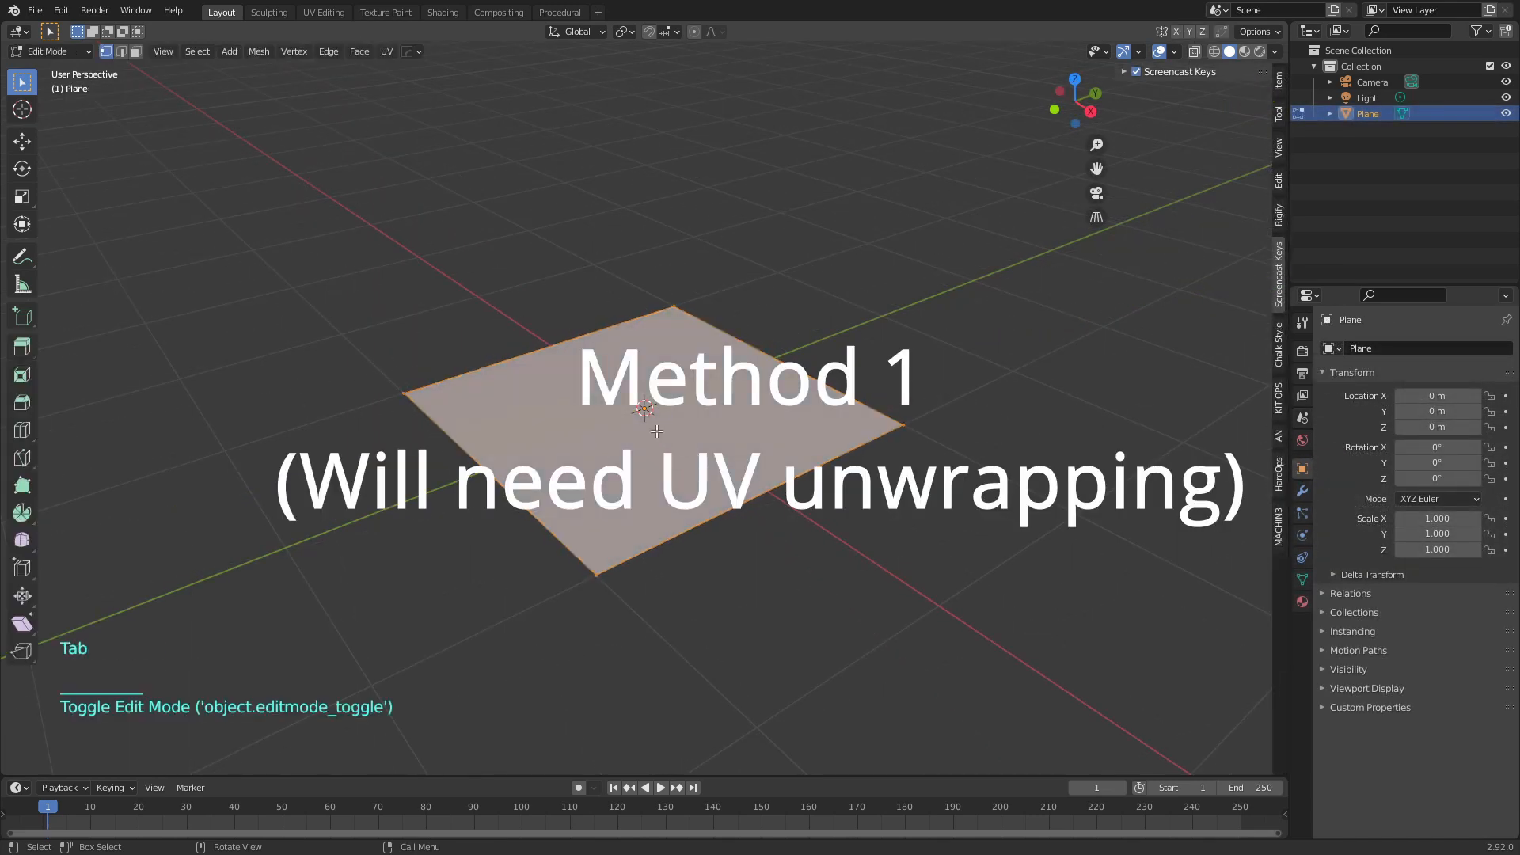
middle_drag(777, 486, 800, 481)
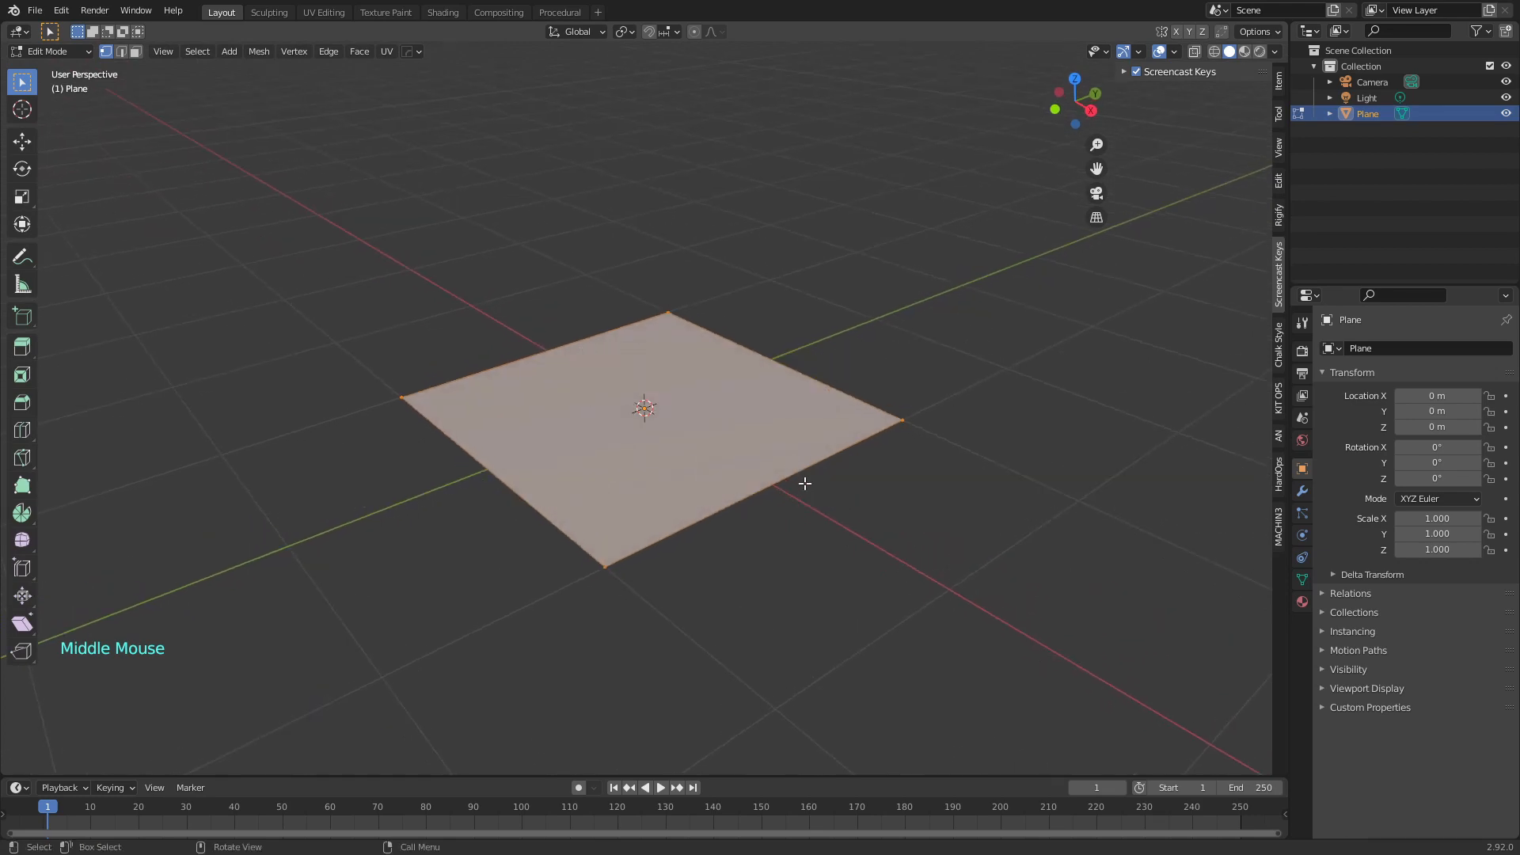
click(331, 52)
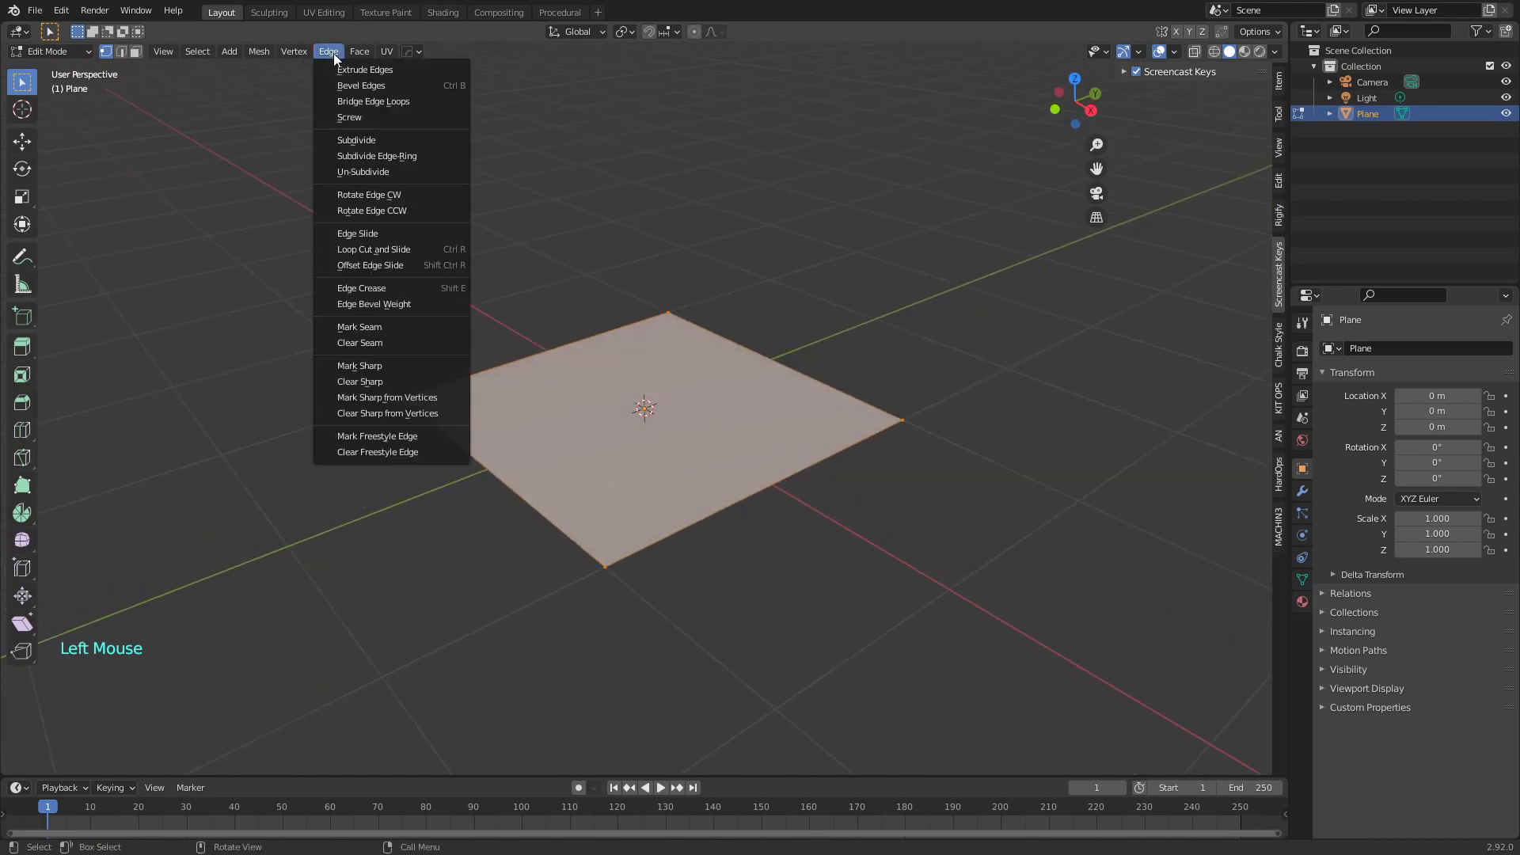
click(385, 139)
click(55, 761)
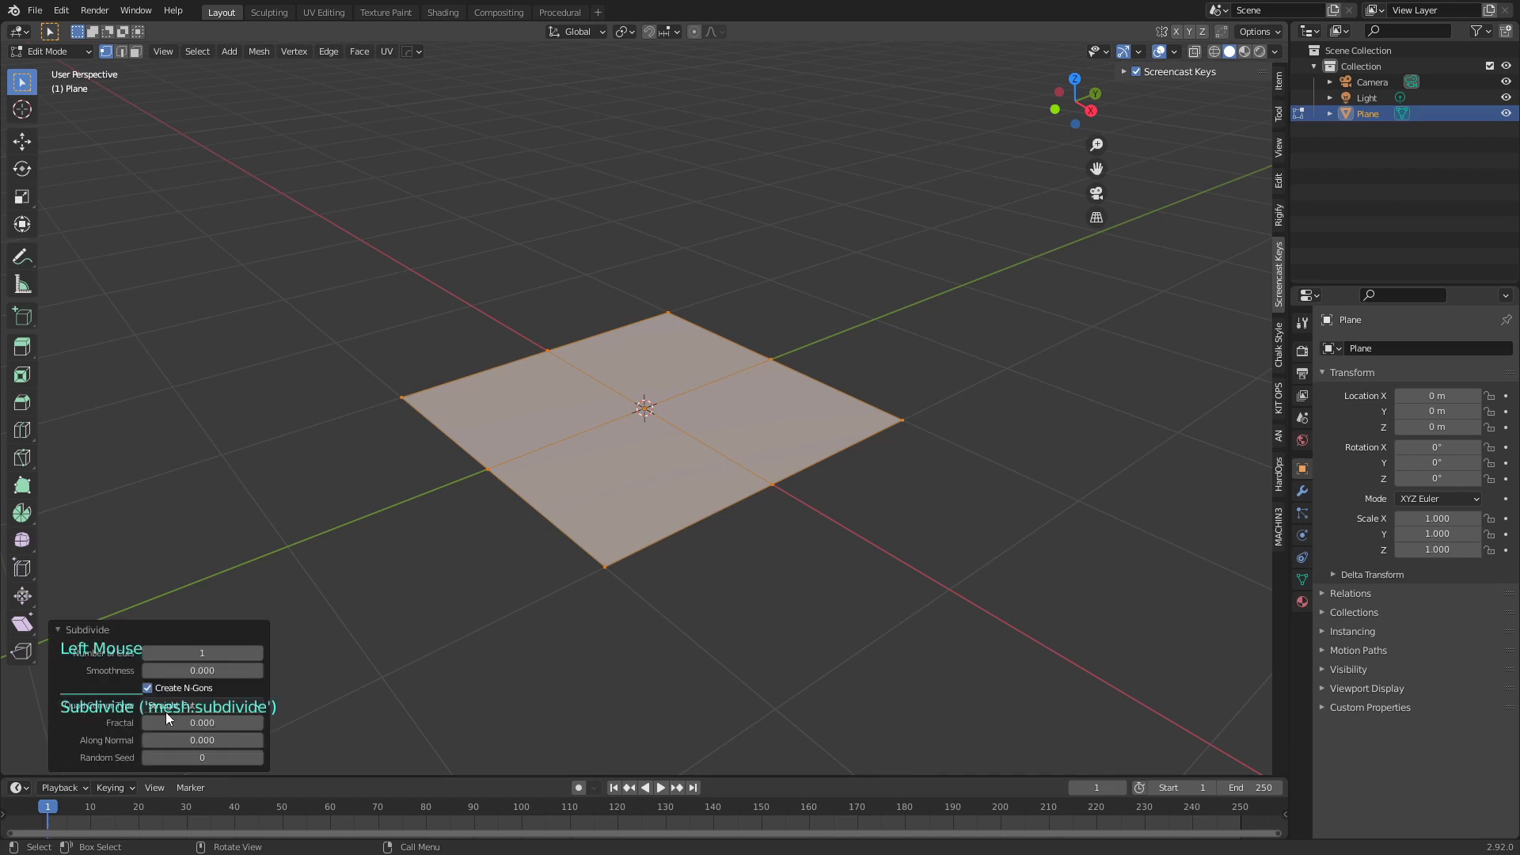
double_click(220, 654)
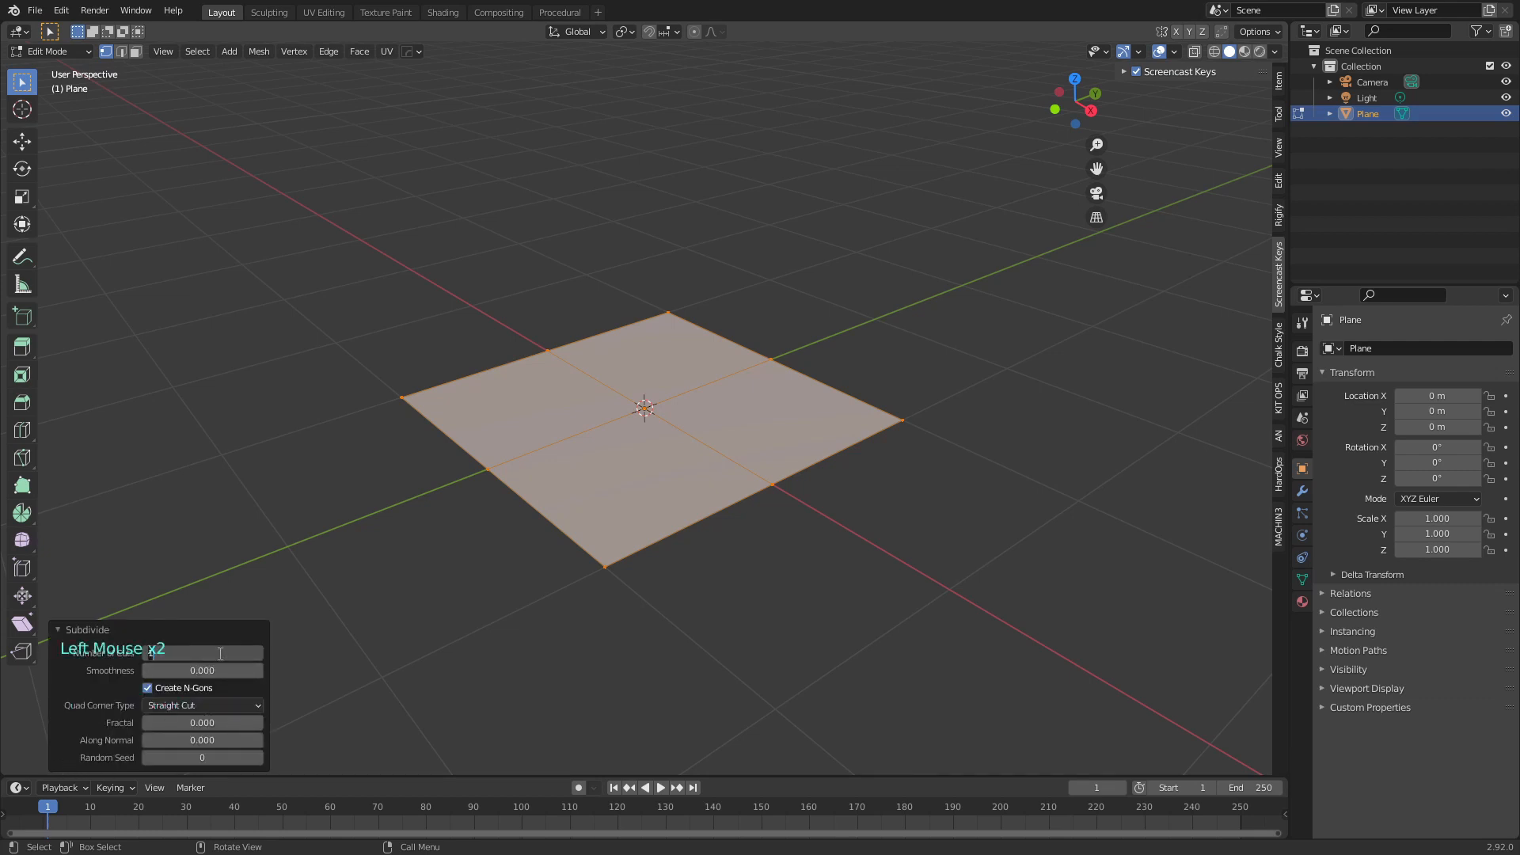
text(20)
key(Return)
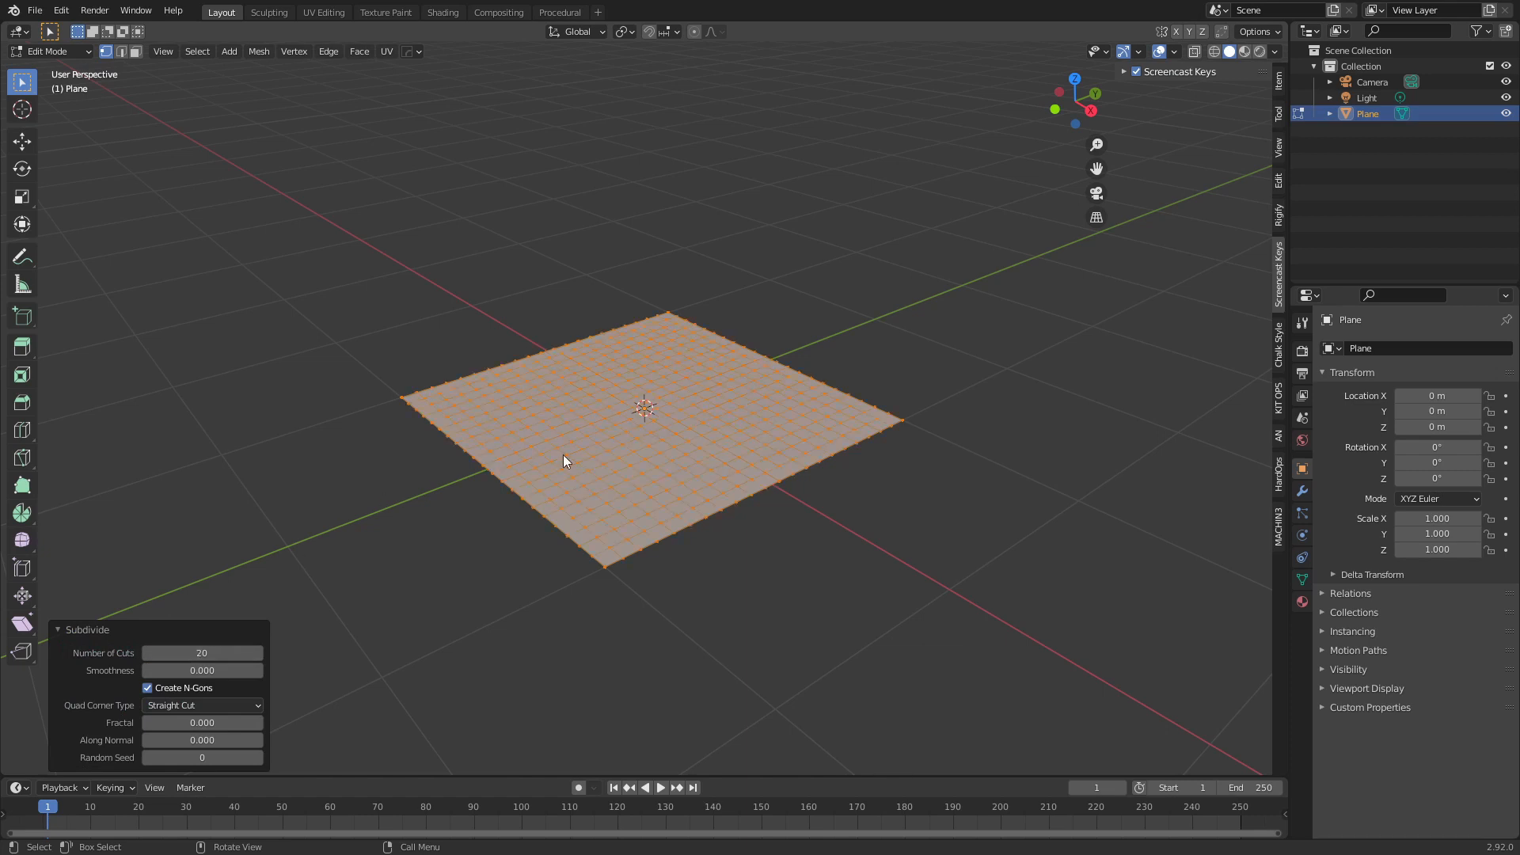
Extrude the entire subdivided plane downward about 0.1 m into a thin slab and return to Object Mode
key(Tab)
middle_drag(724, 544, 684, 448)
middle_drag(748, 501, 795, 535)
key(Tab)
scroll(795, 536, up, 2)
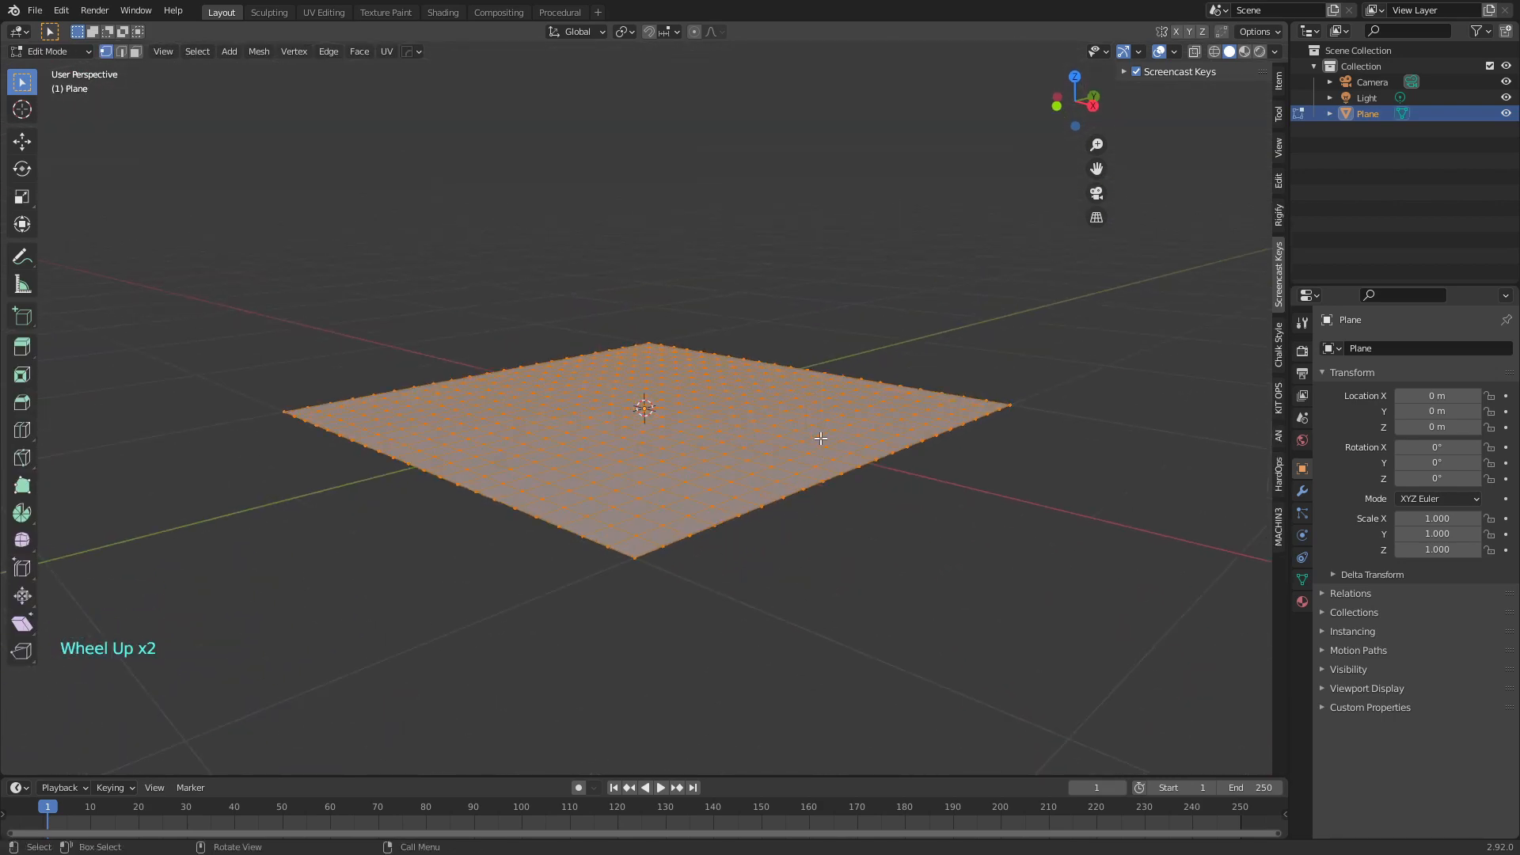
middle_drag(829, 475, 839, 491)
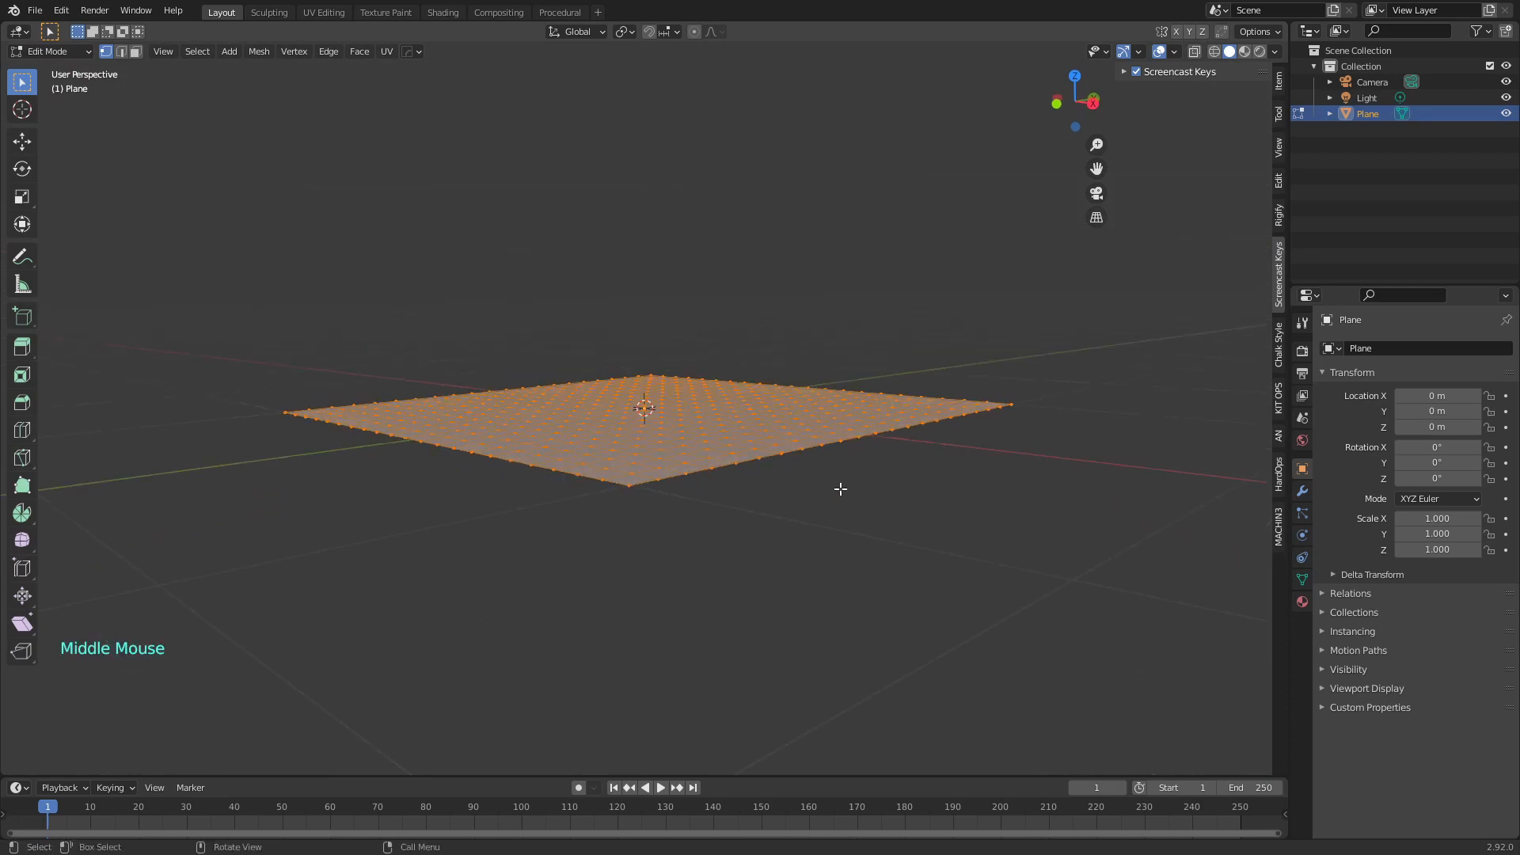
key(e)
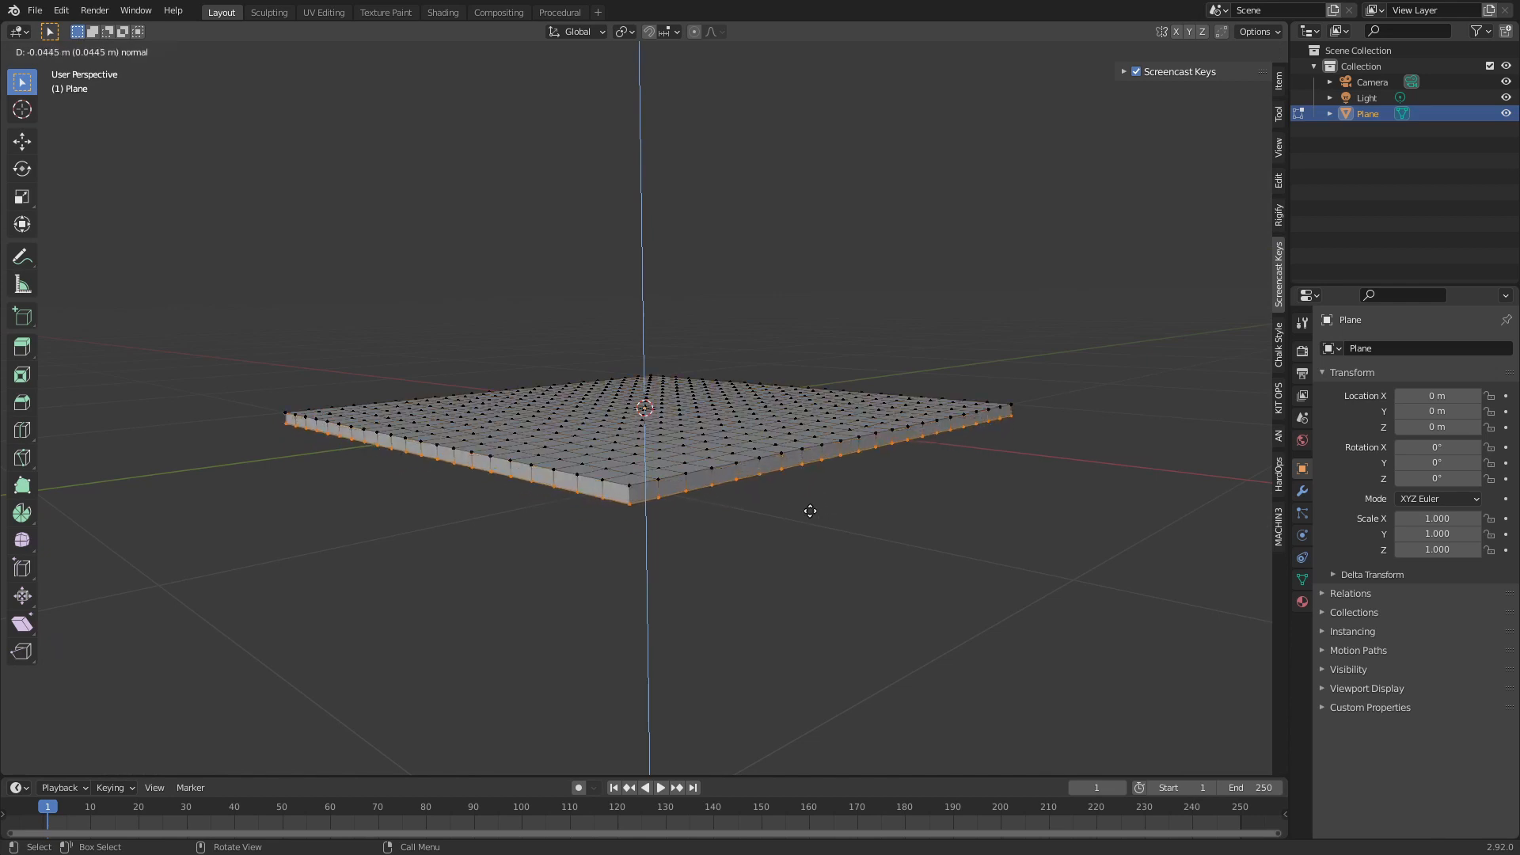
click(809, 523)
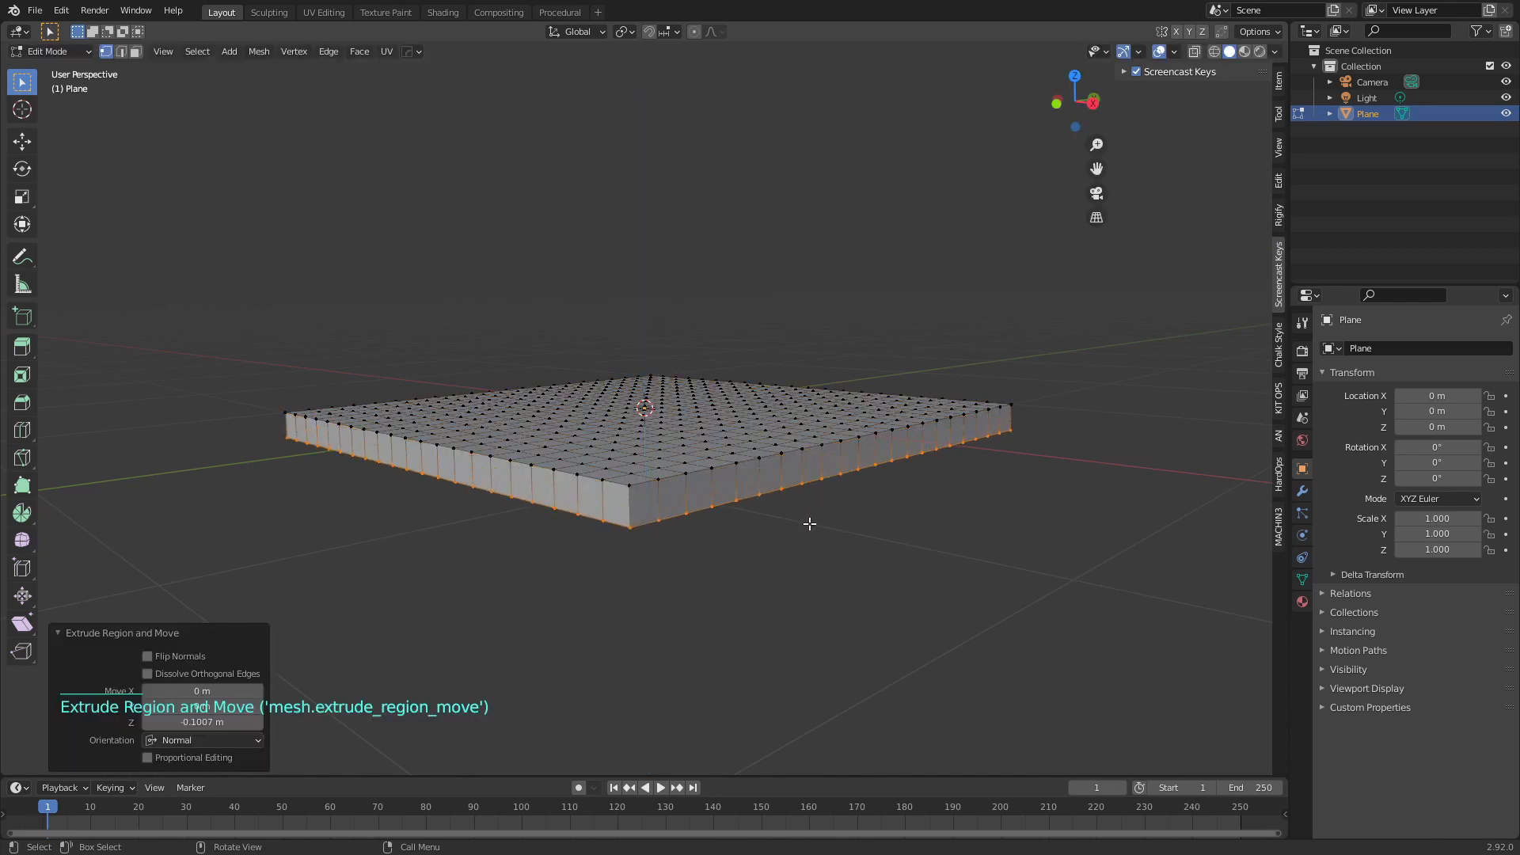
key(Tab)
Check the direction of the slab's normals with the Face Orientation overlay, leaving the overlay off
key(Button5)
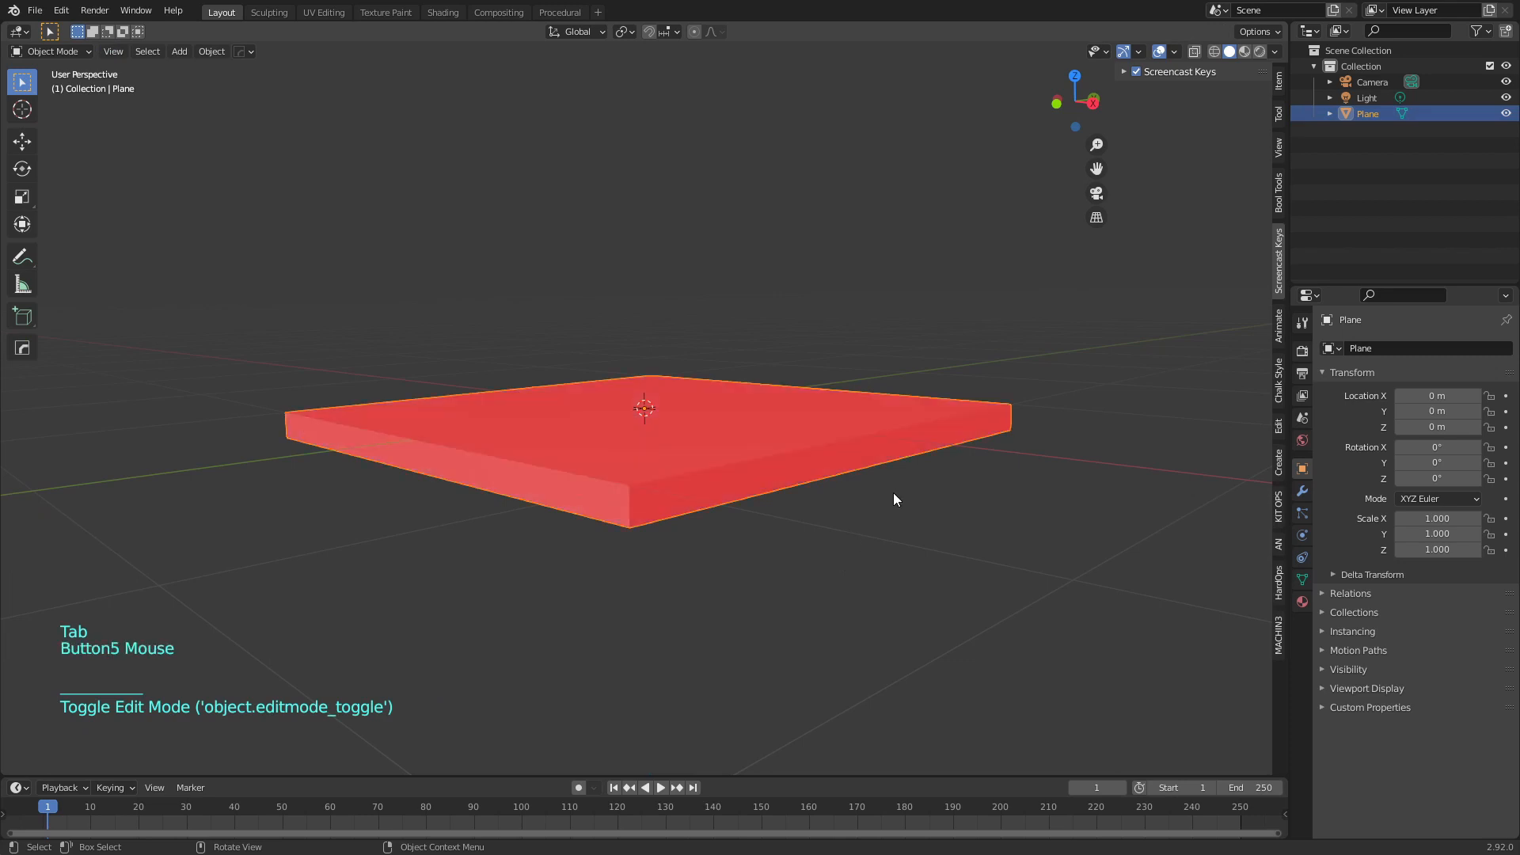
middle_drag(663, 536, 642, 433)
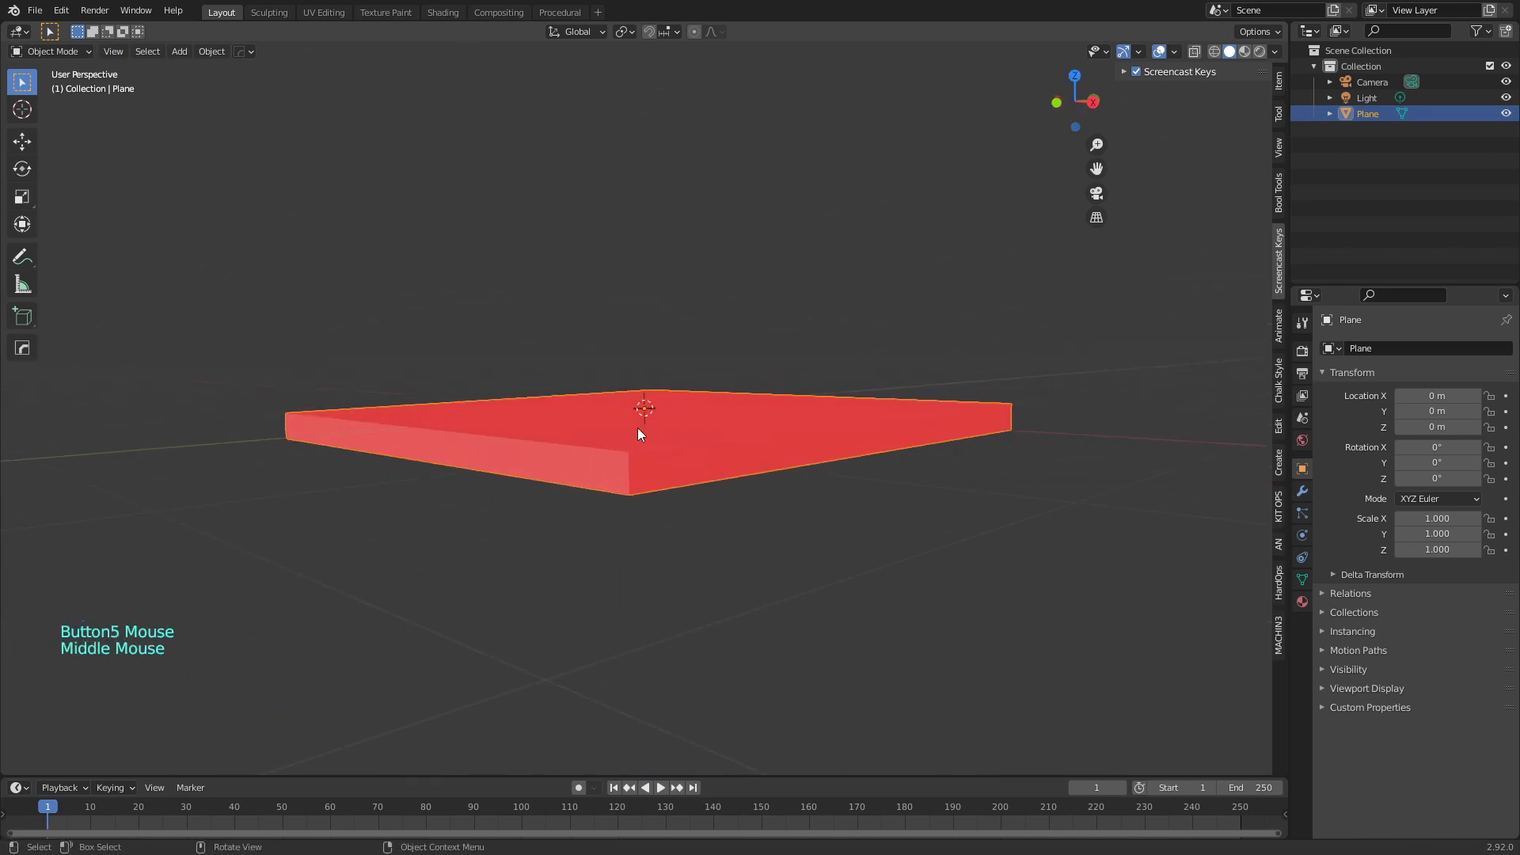
mouse_move(762, 459)
middle_down()
mouse_move(780, 449)
mouse_move(771, 470)
middle_up()
key(Button5)
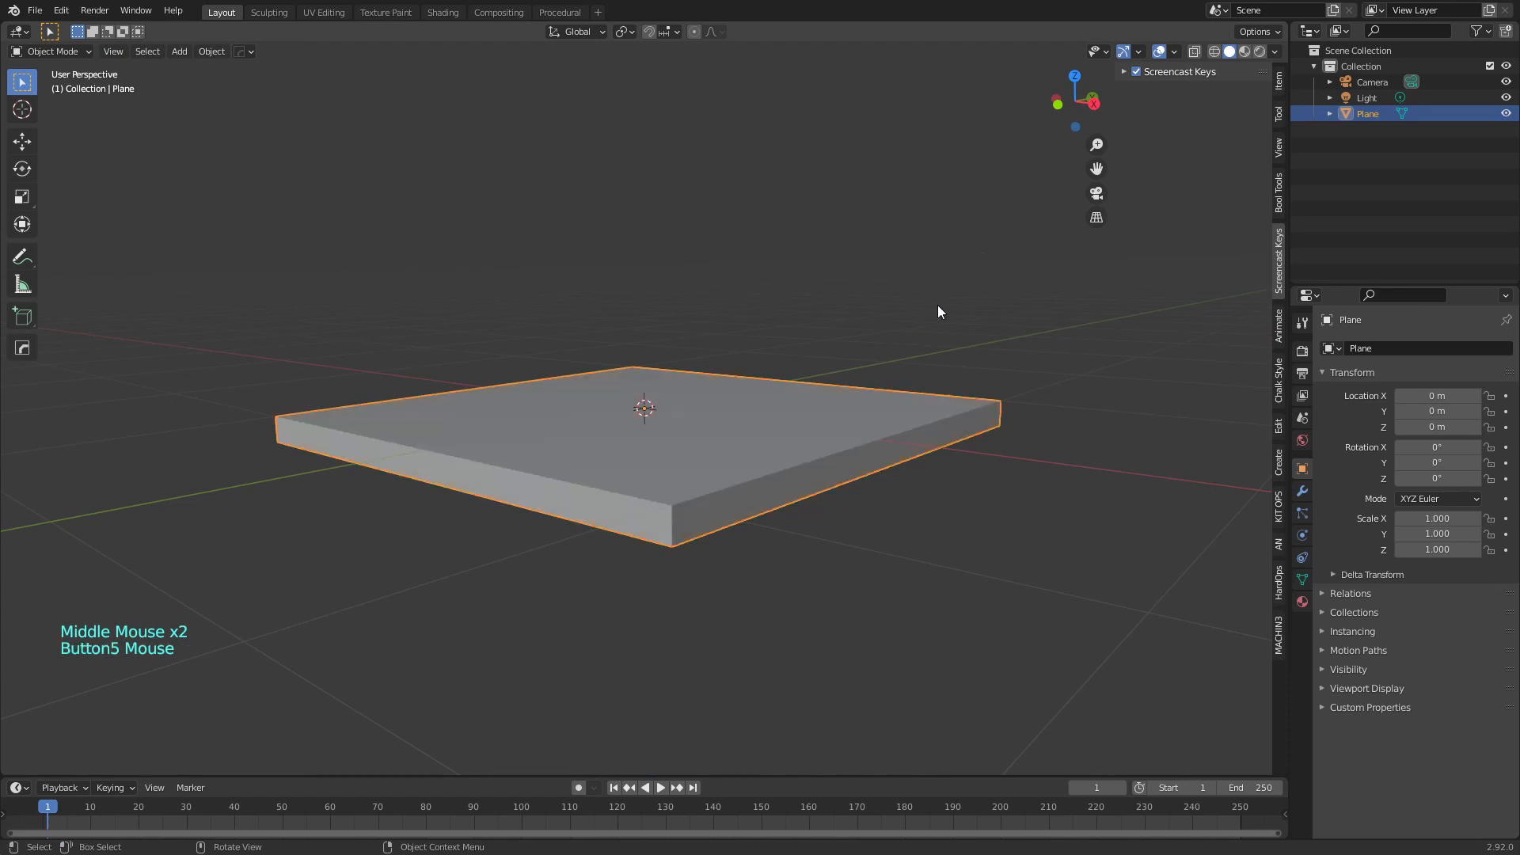
click(1140, 51)
click(1175, 52)
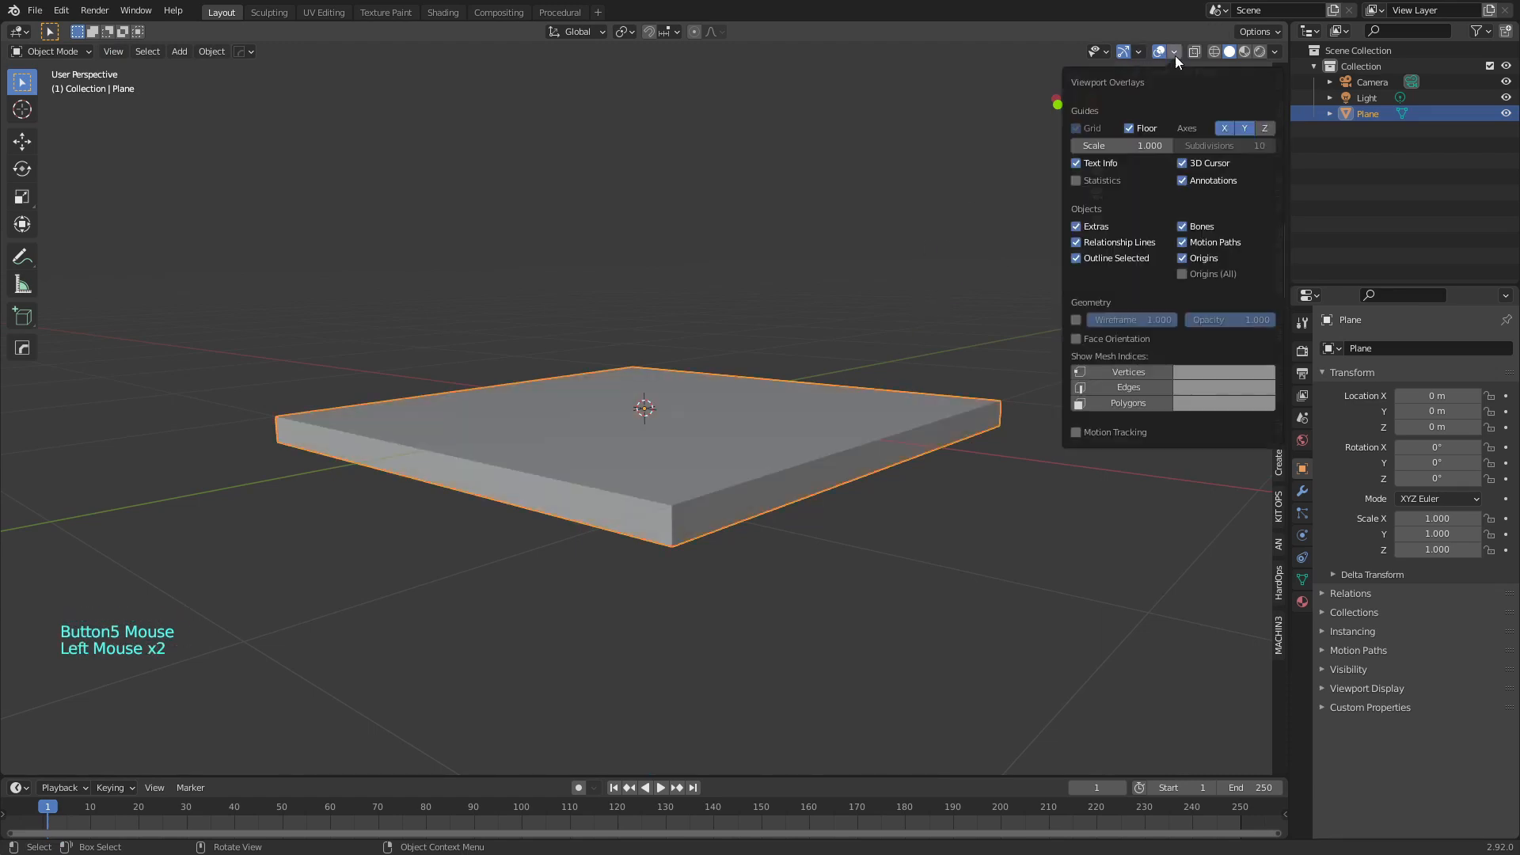
click(1076, 338)
click(1076, 338)
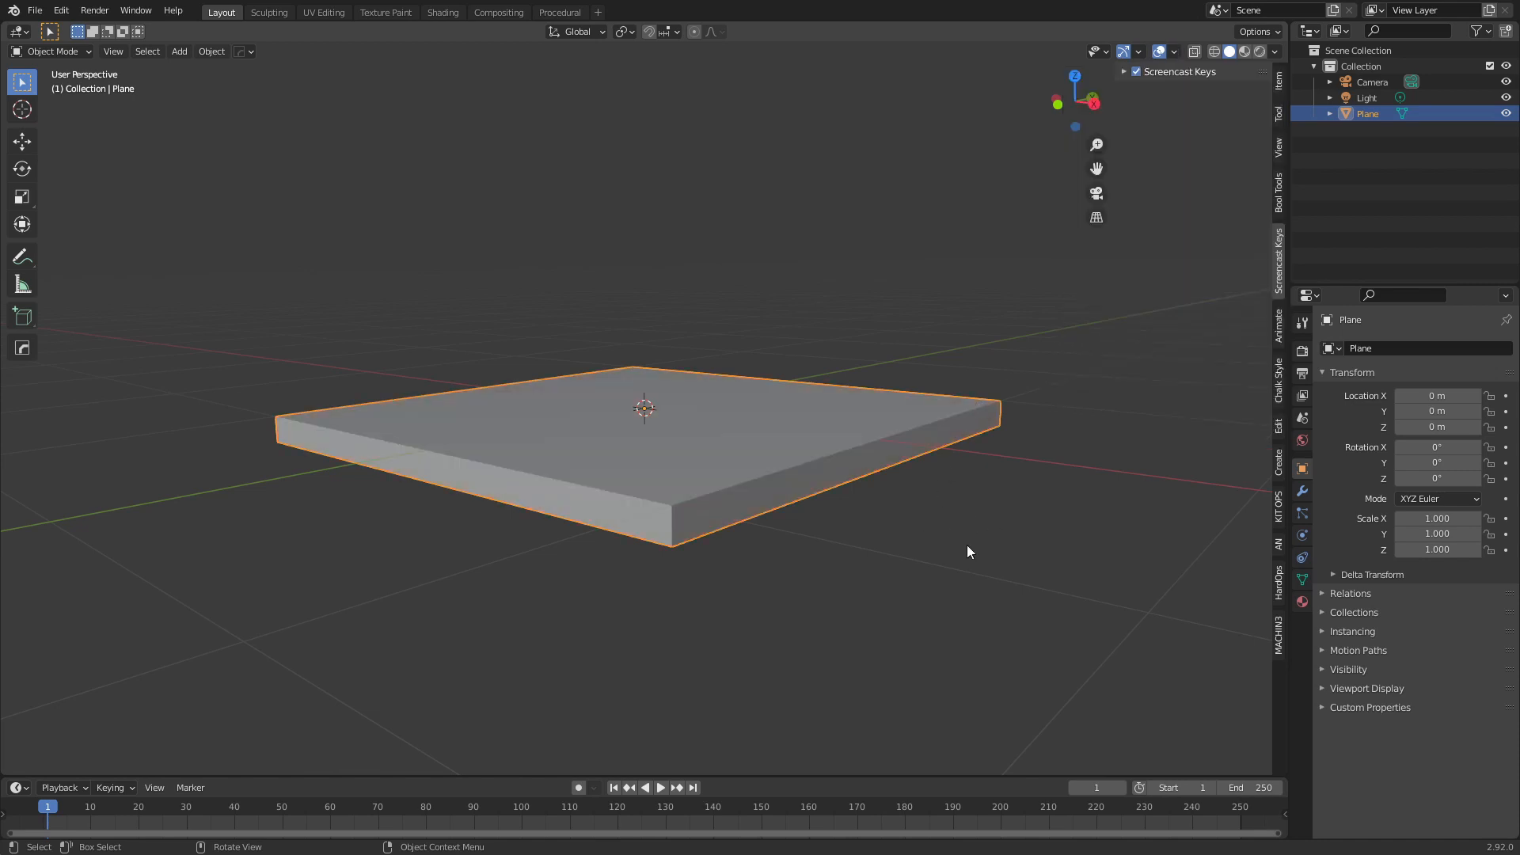
Check the slab's face grid with the Wireframe overlay, also toggling Face Orientation, and leave both overlays off
key(Button4)
key(Button4)
key(Button5)
key(Button5)
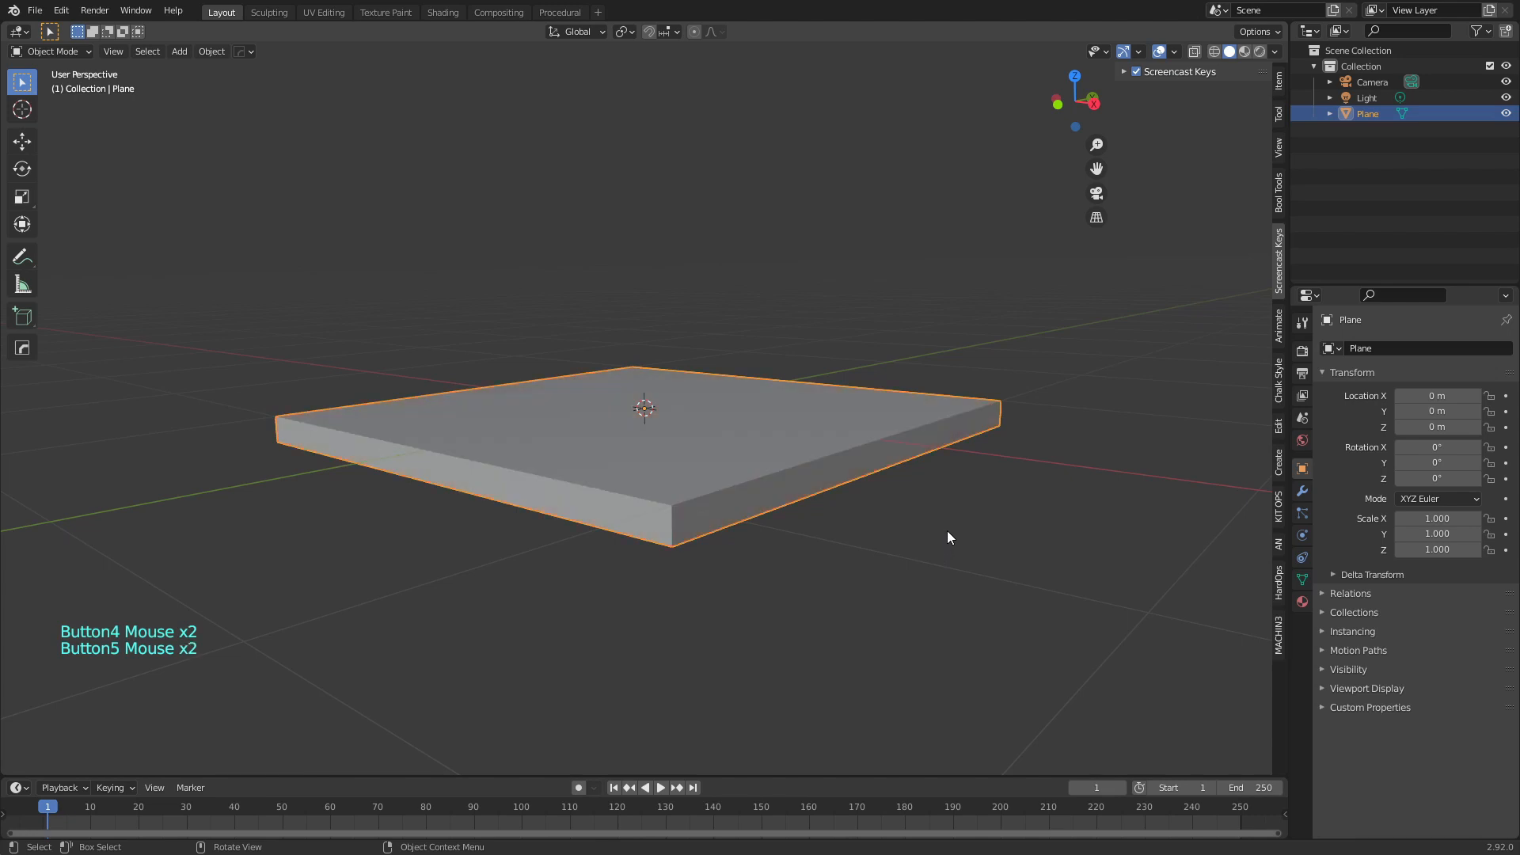
key(Button4)
key(Button4)
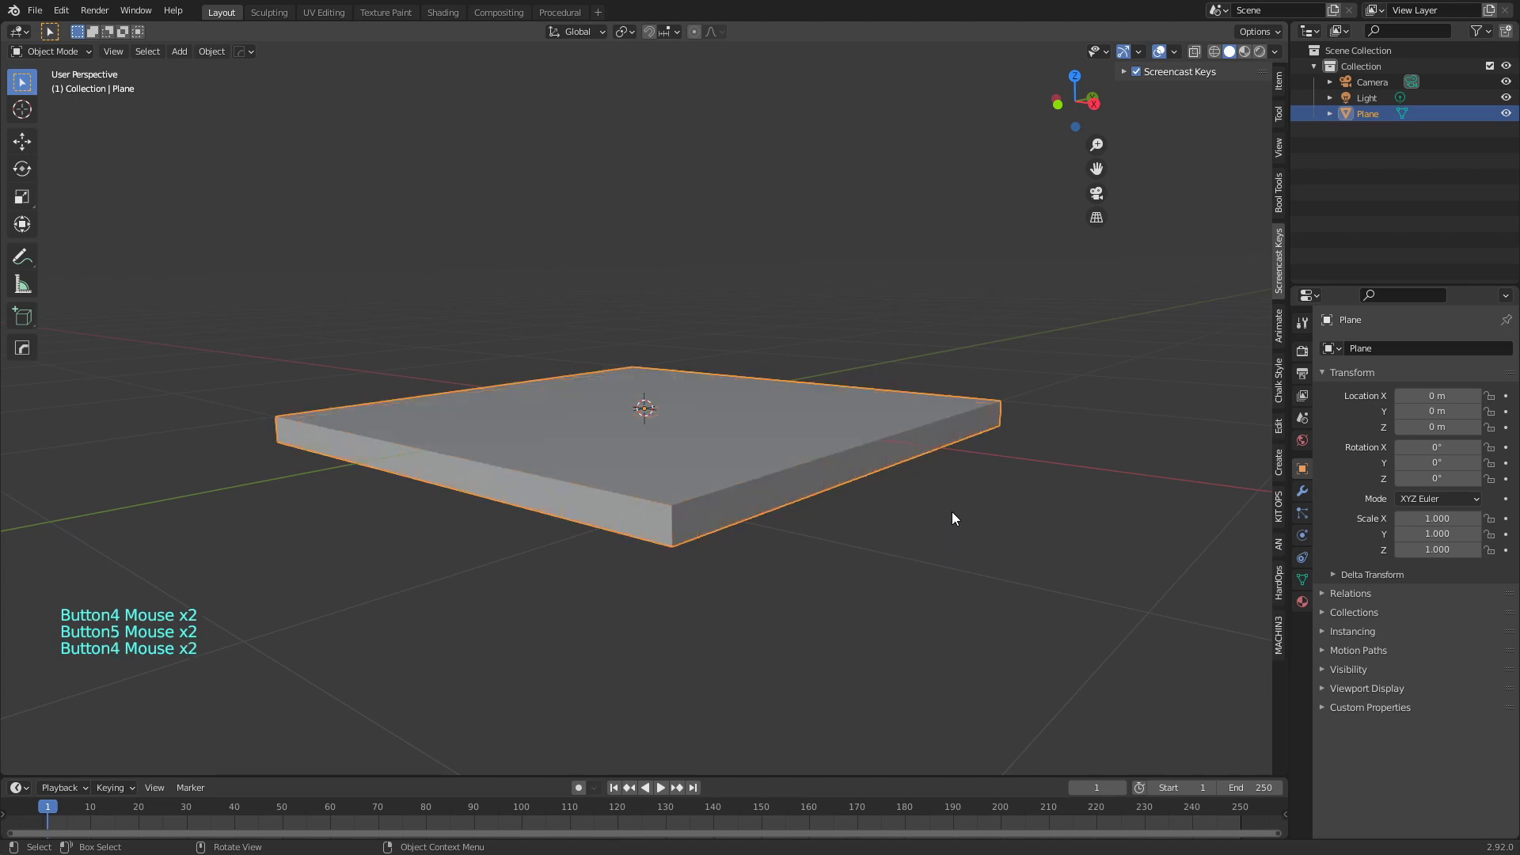
key(Button4)
key(Button4)
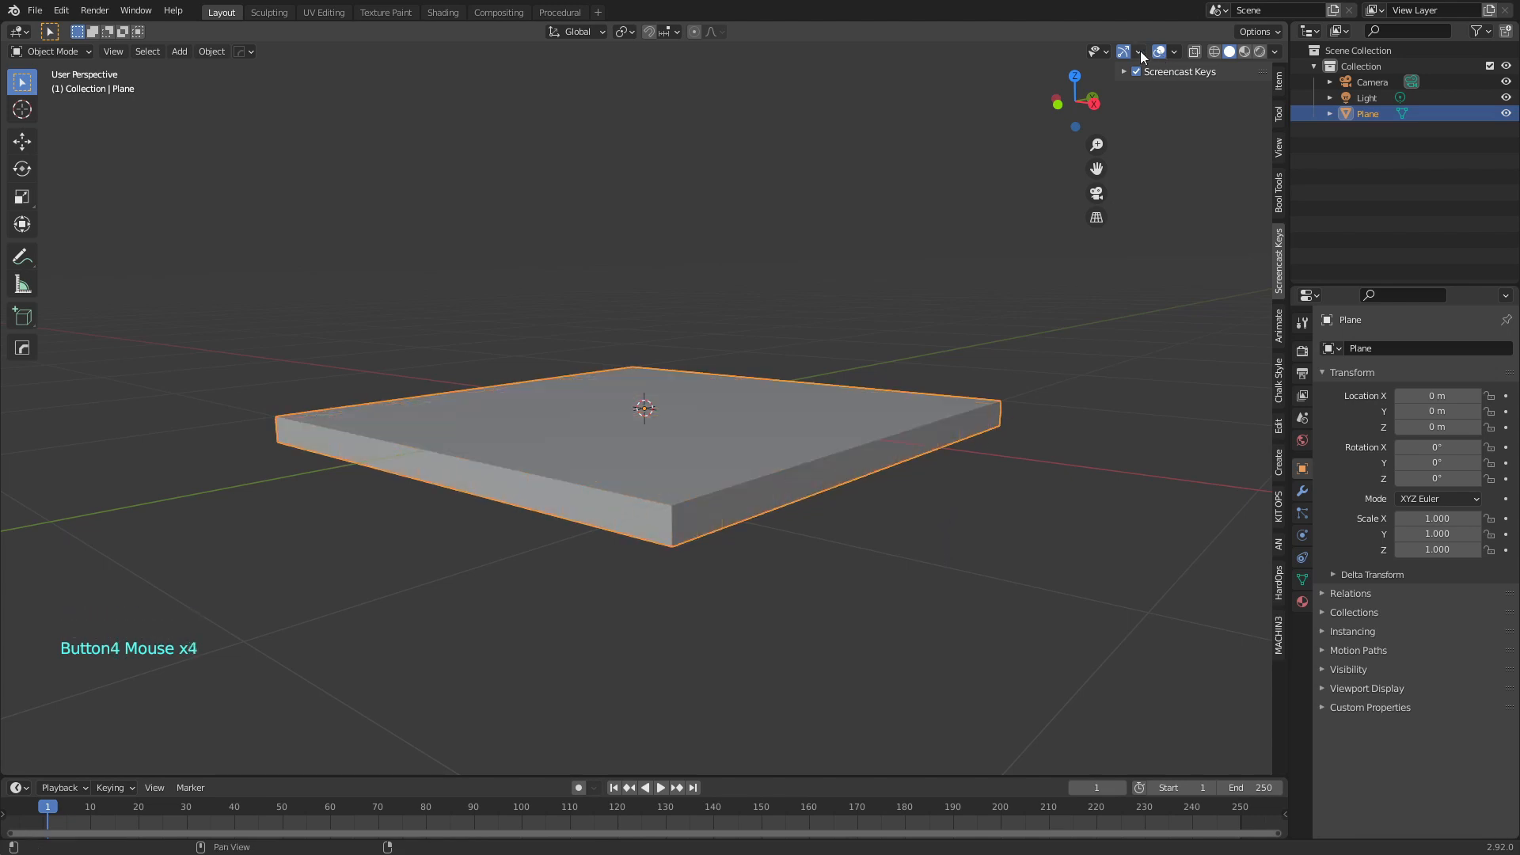
click(1174, 51)
click(1075, 320)
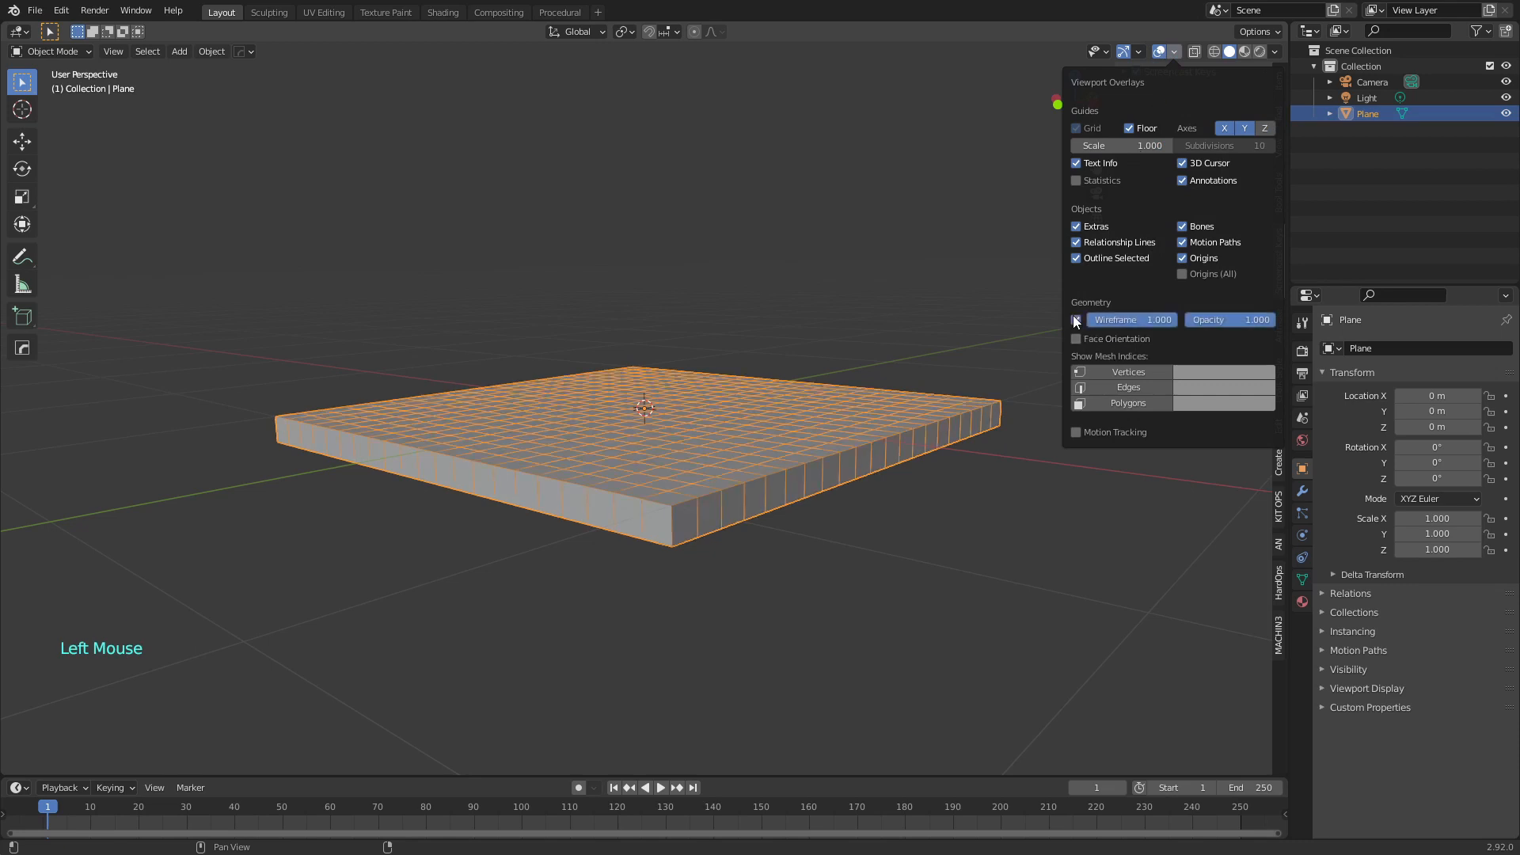
key(Button4)
key(Button4)
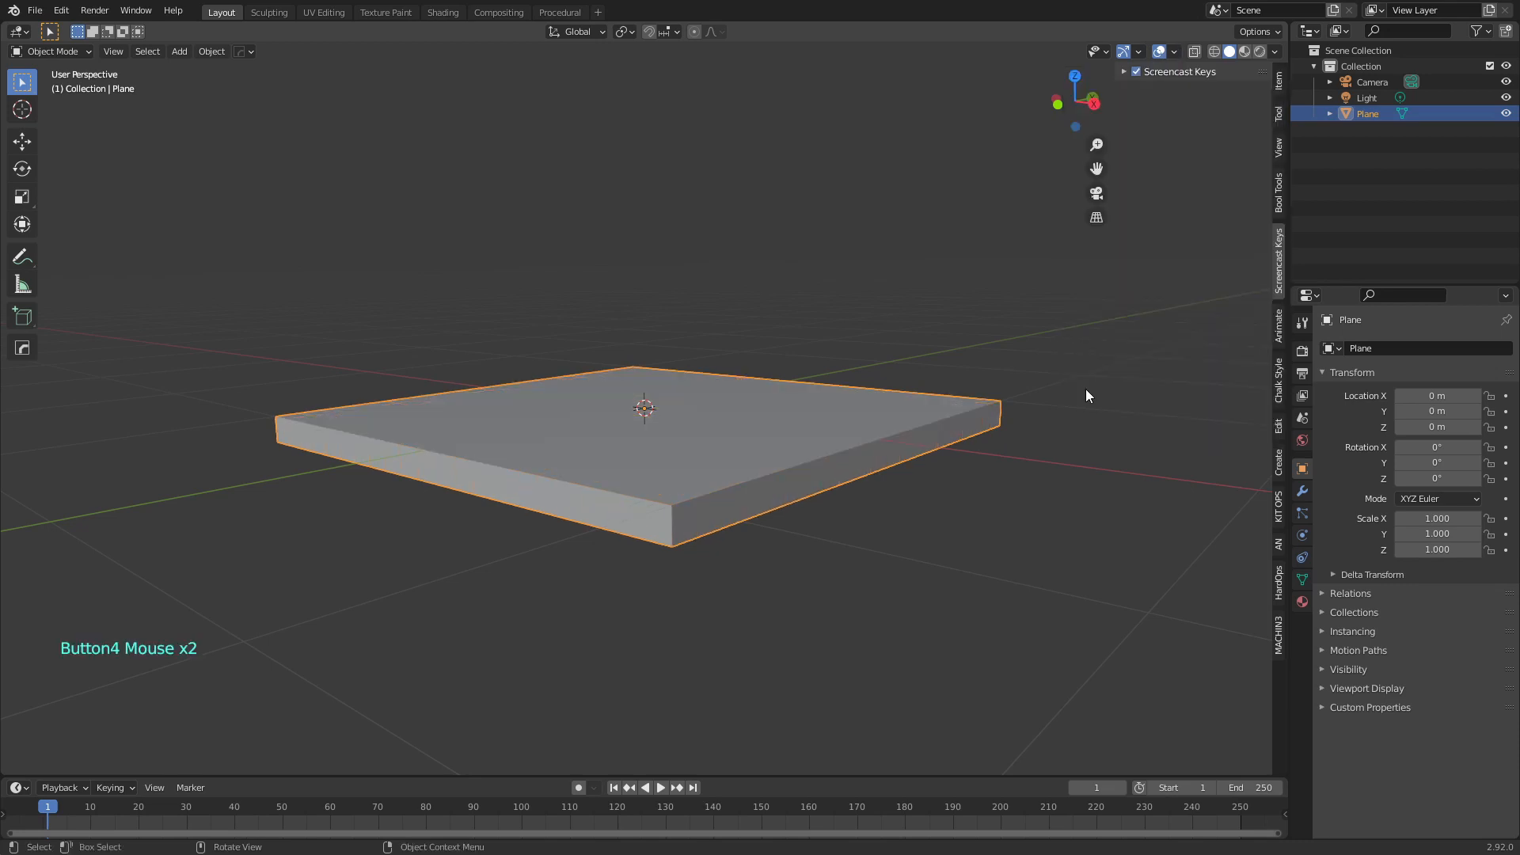
Undo the slab's downward extrusion, leaving only the flat subdivided plane
middle_drag(922, 514, 925, 500)
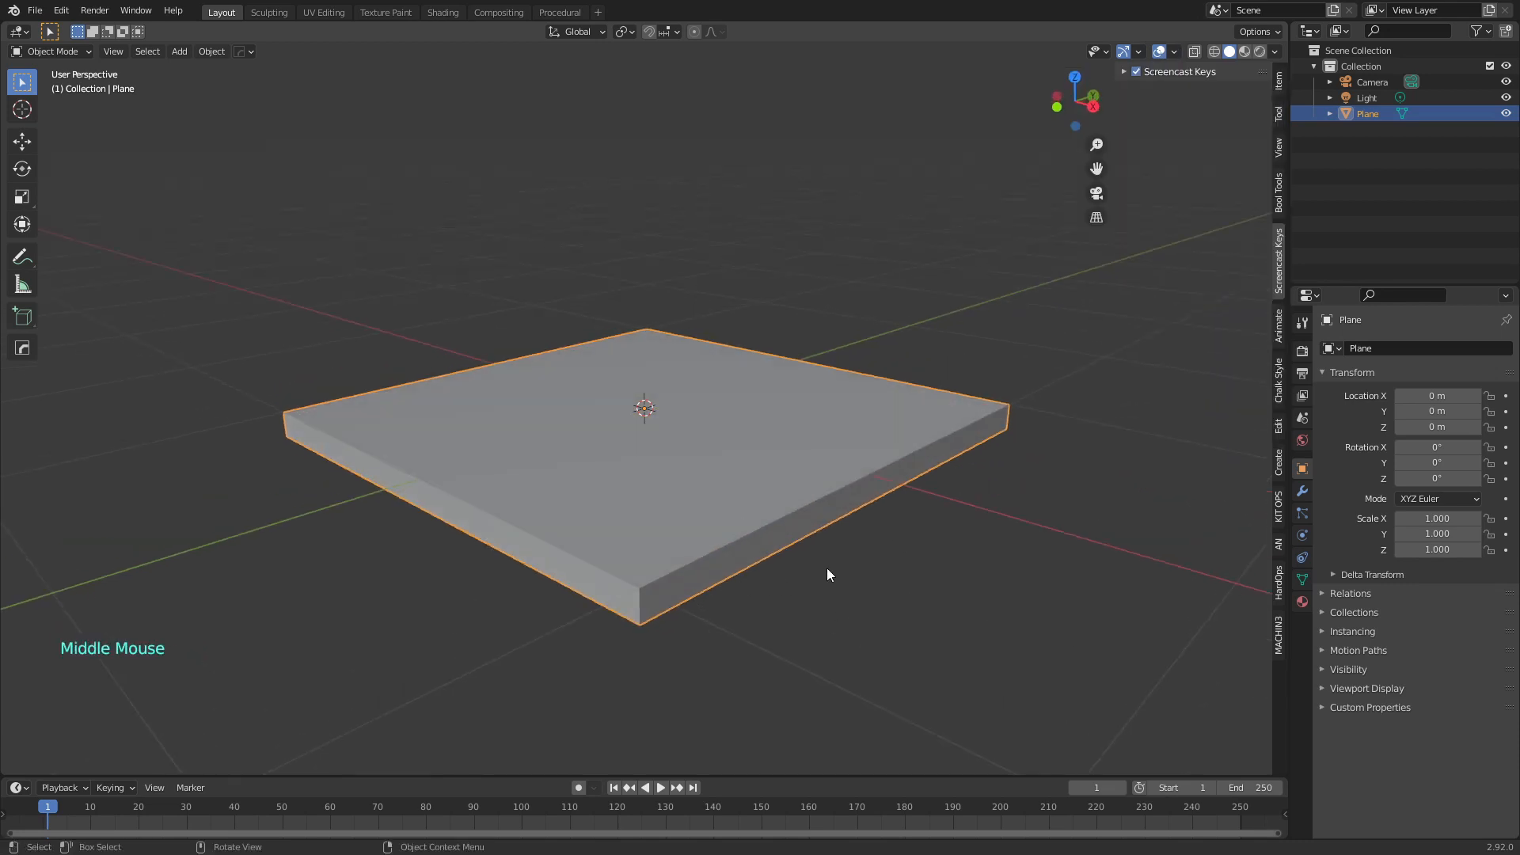
middle_drag(874, 564, 743, 533)
key(Tab)
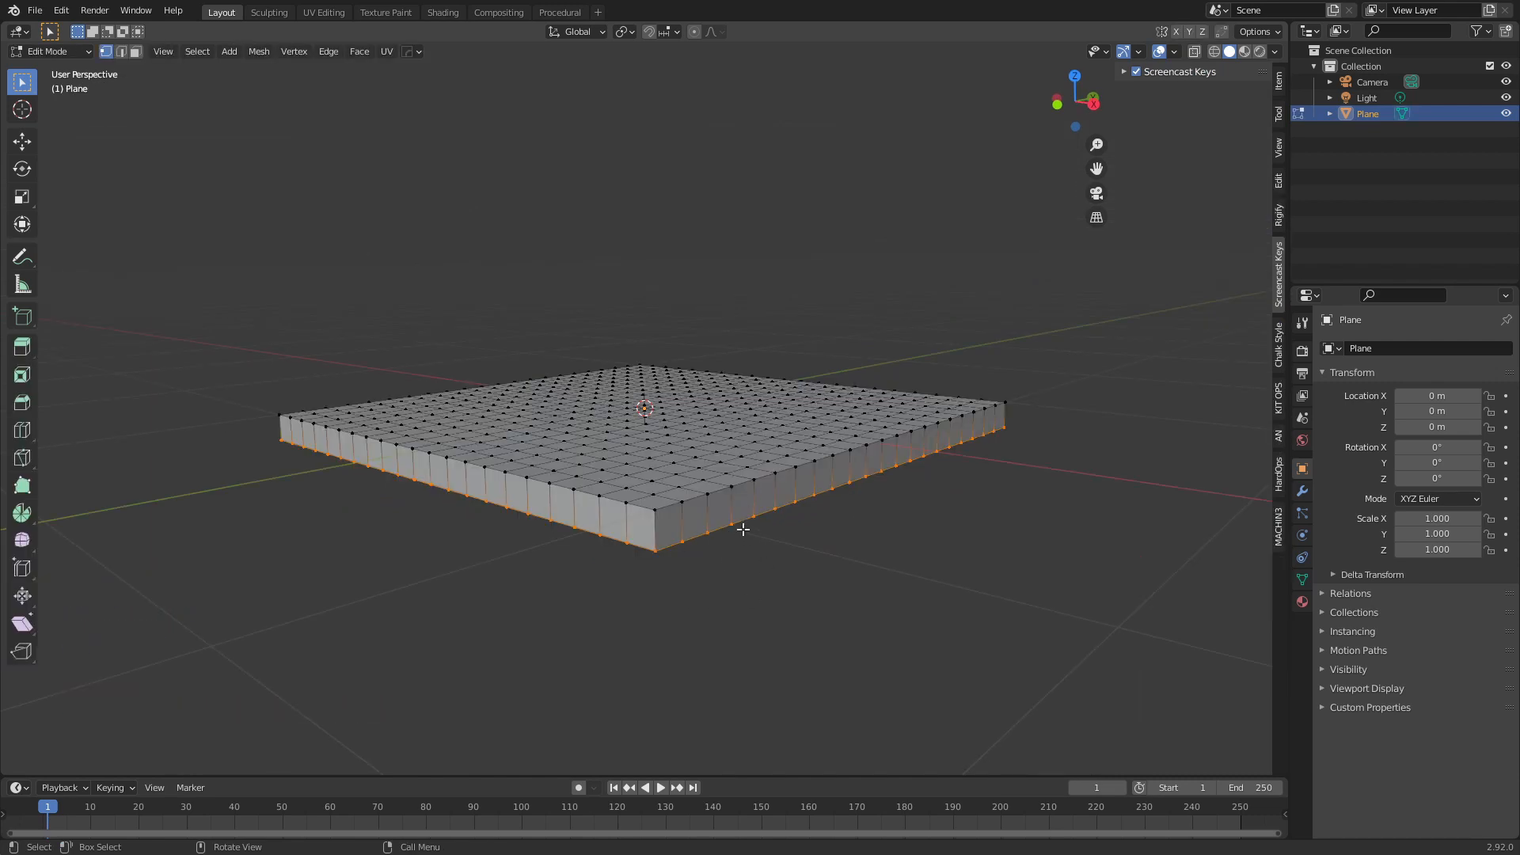
key(ctrl)
key(ctrl+z)
key(ctrl+z)
key(ctrl+z)
key(ctrl+z)
key(ctrl+z)
key(ctrl+z)
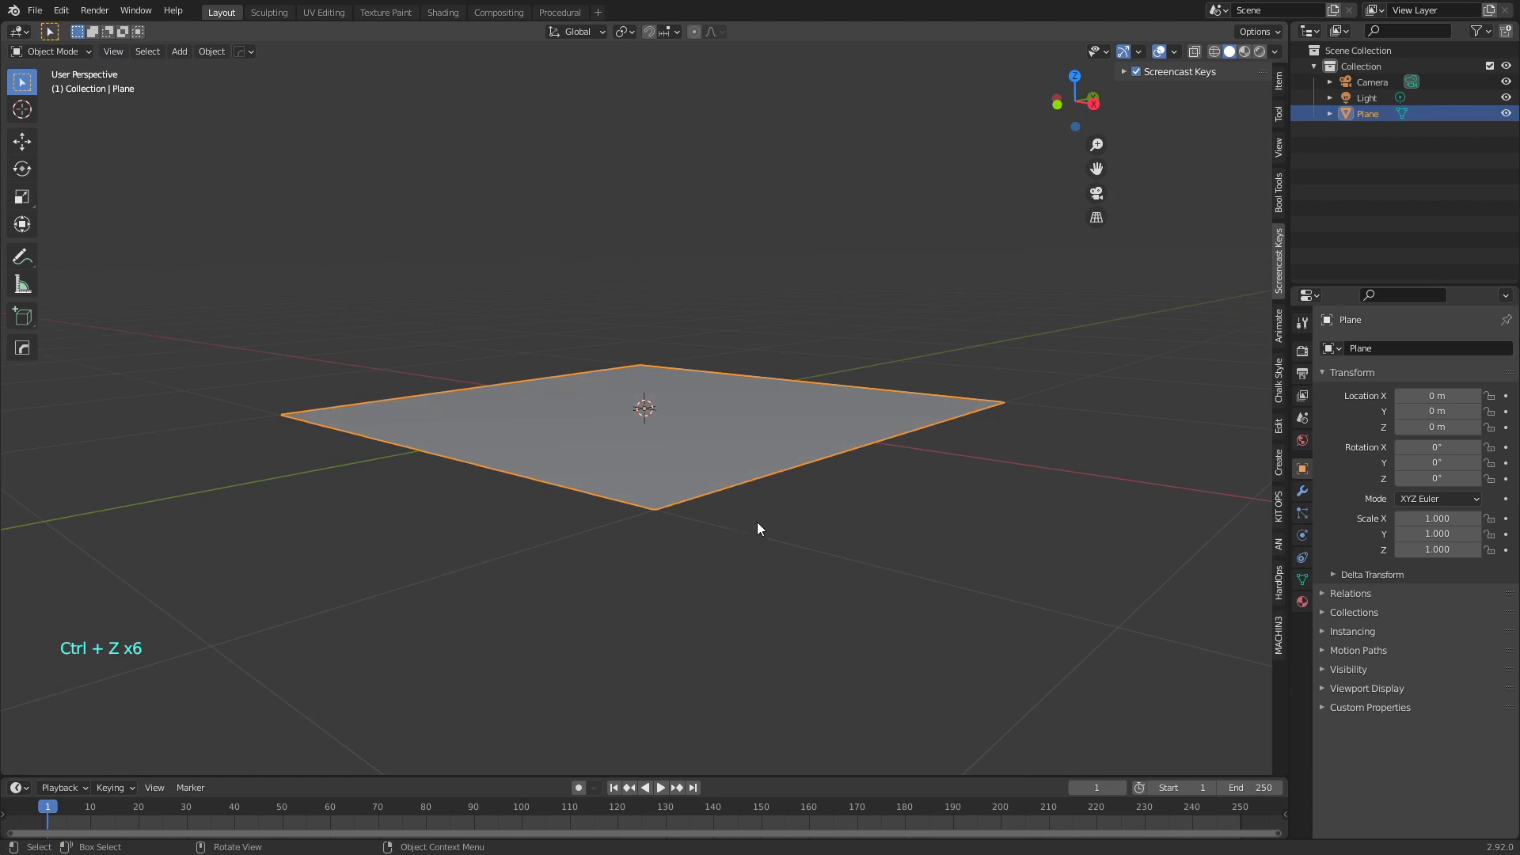
Extrude the whole subdivided plane upward about 0.075 m in Edit Mode and raise its top another 0.034 m or so along Z
key(Tab)
key(e)
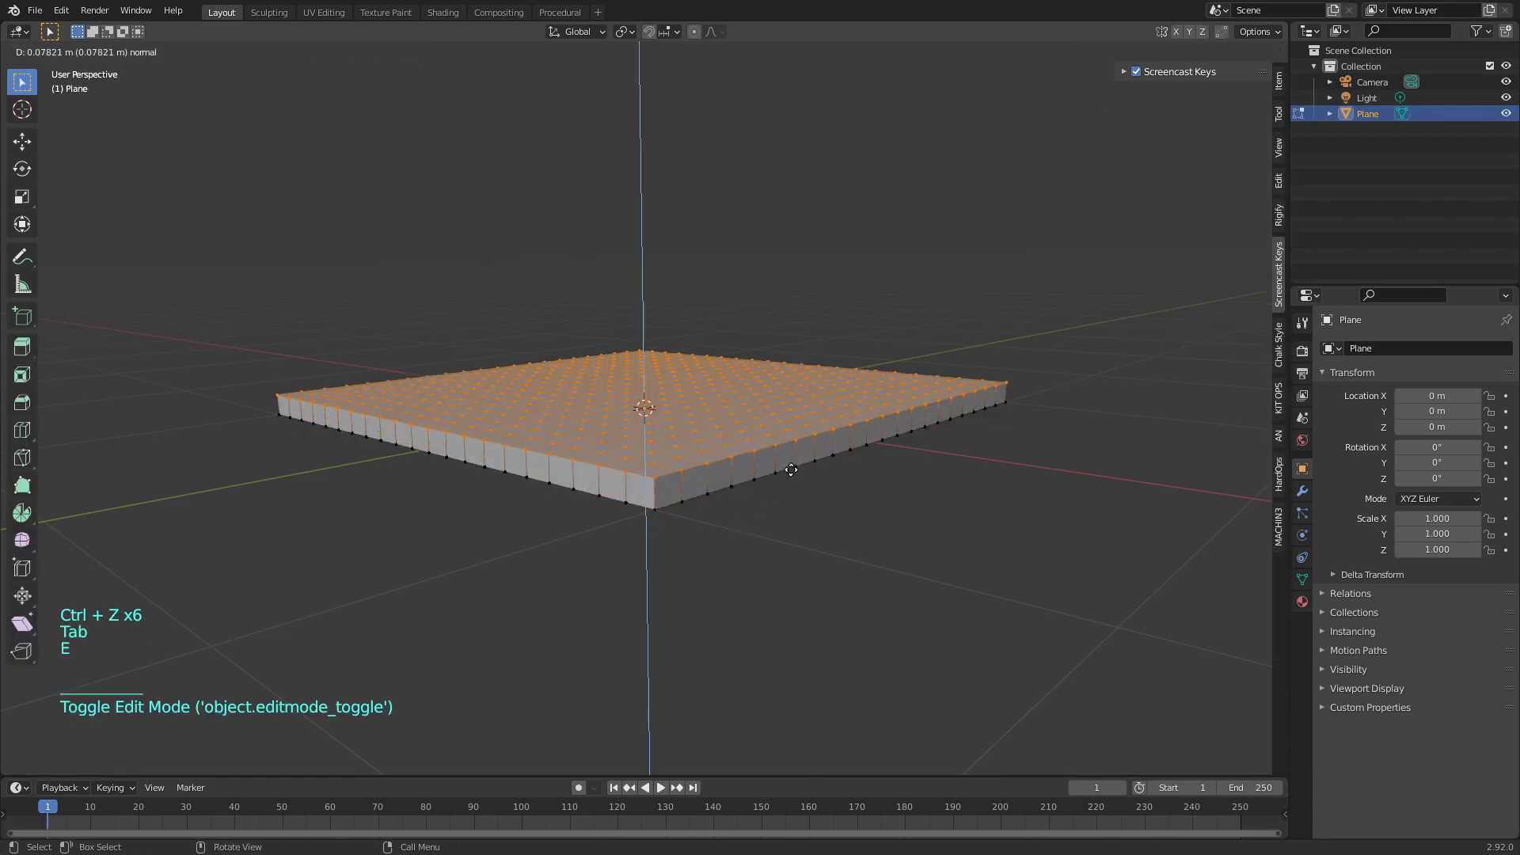
click(794, 479)
scroll(901, 570, down, 2)
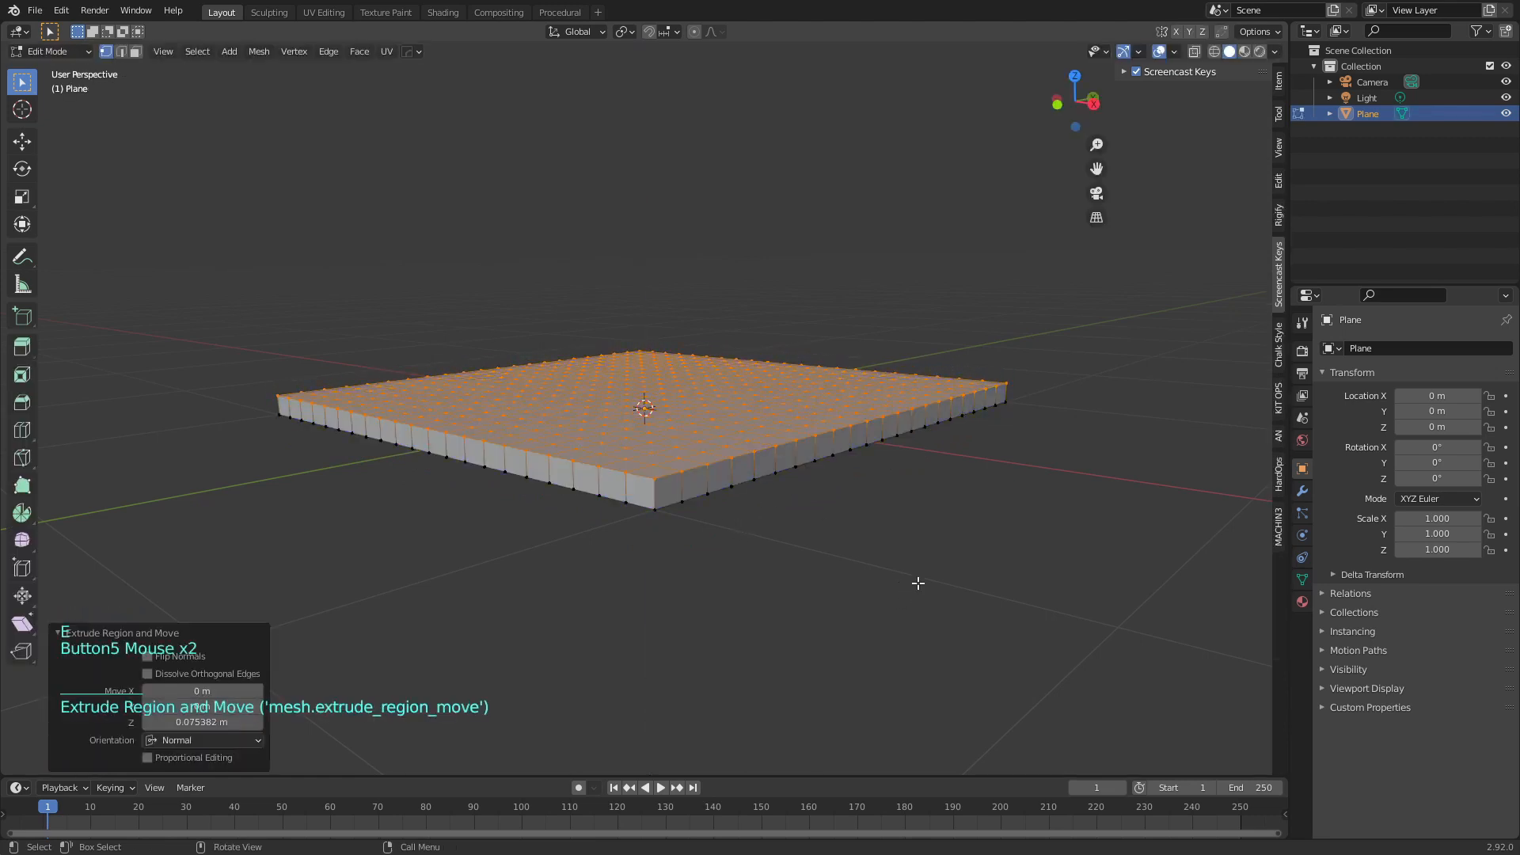
key(g)
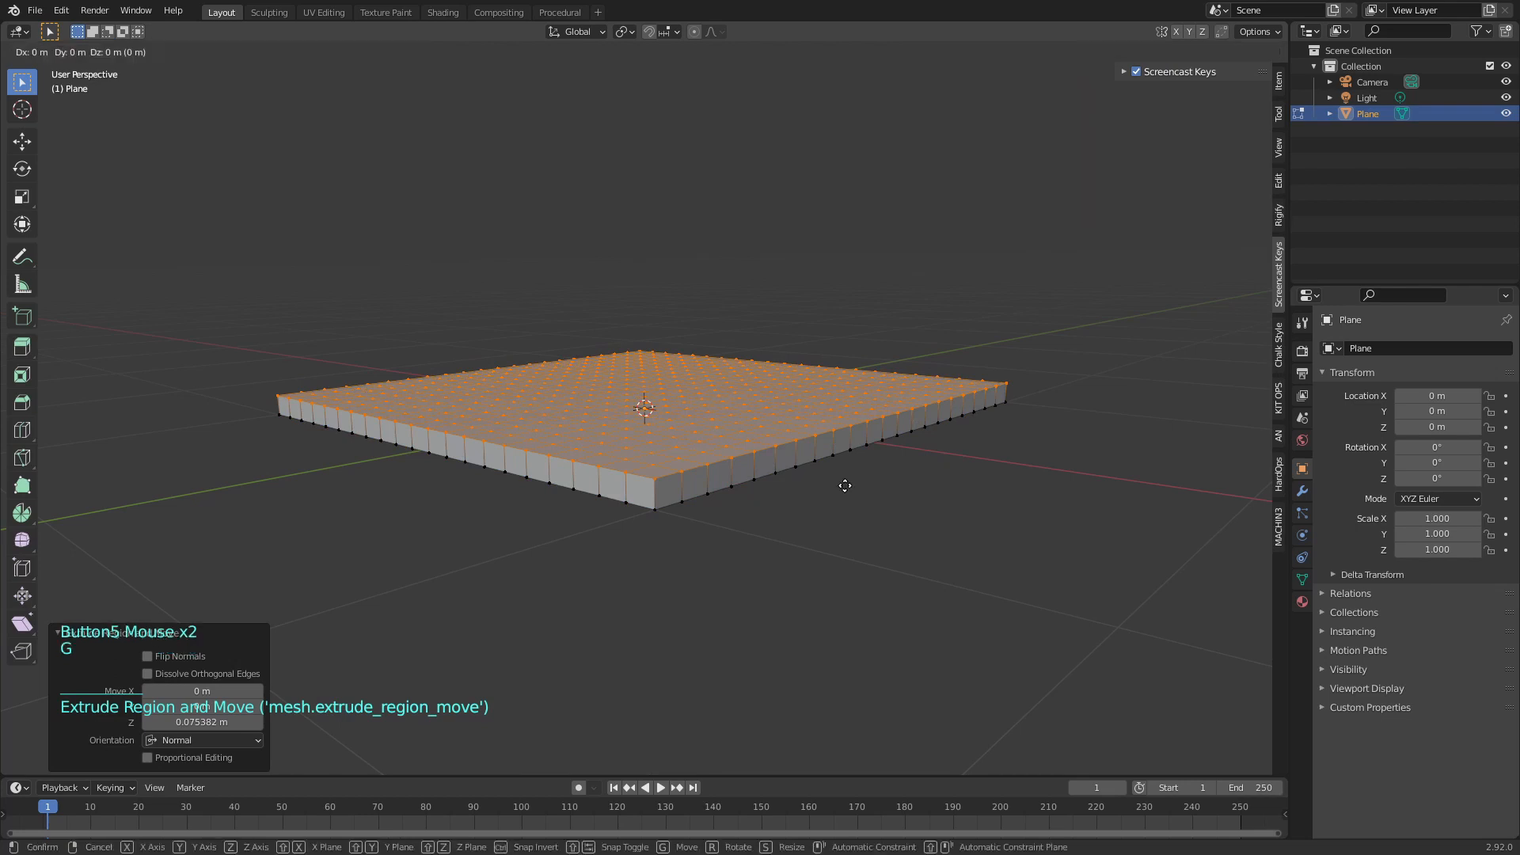
key(z)
click(842, 476)
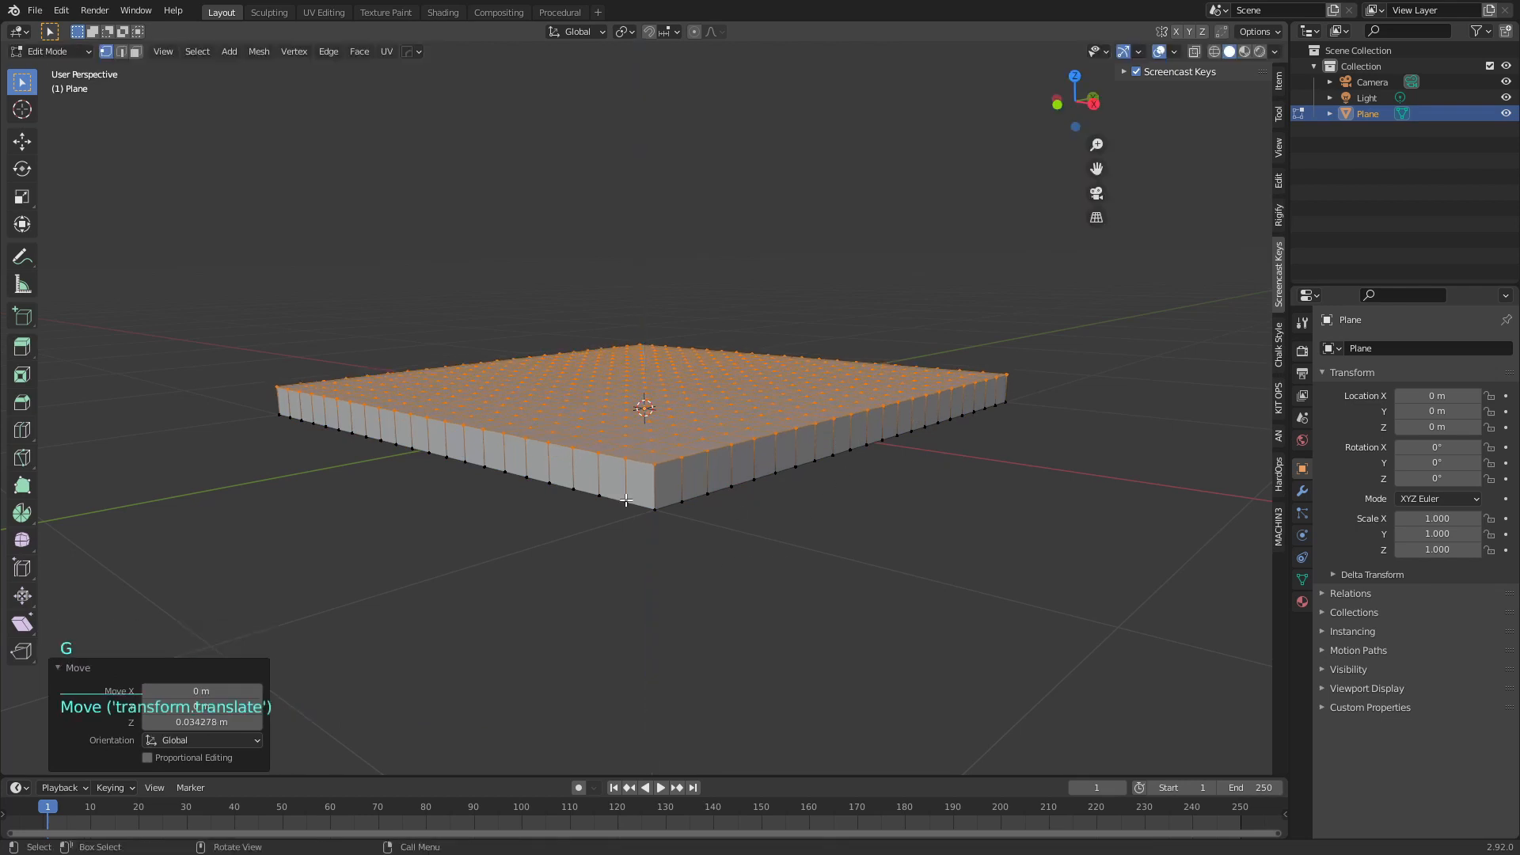
scroll(696, 558, up, 2)
scroll(788, 583, down, 1)
middle_drag(787, 584, 731, 558)
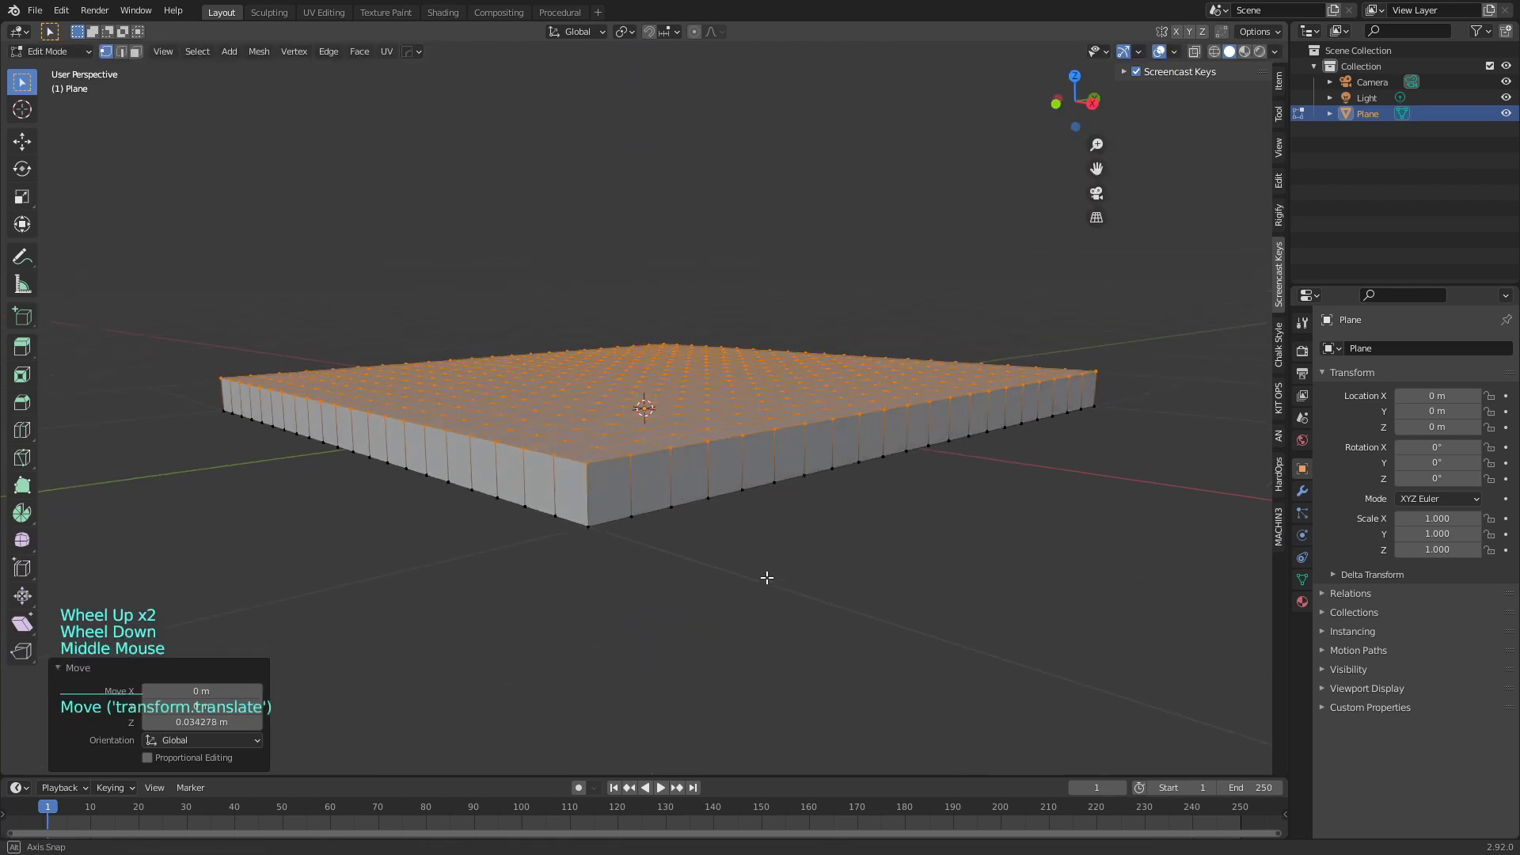
Add a single loop cut around the slab's sides, centred at mid-height
click(595, 497)
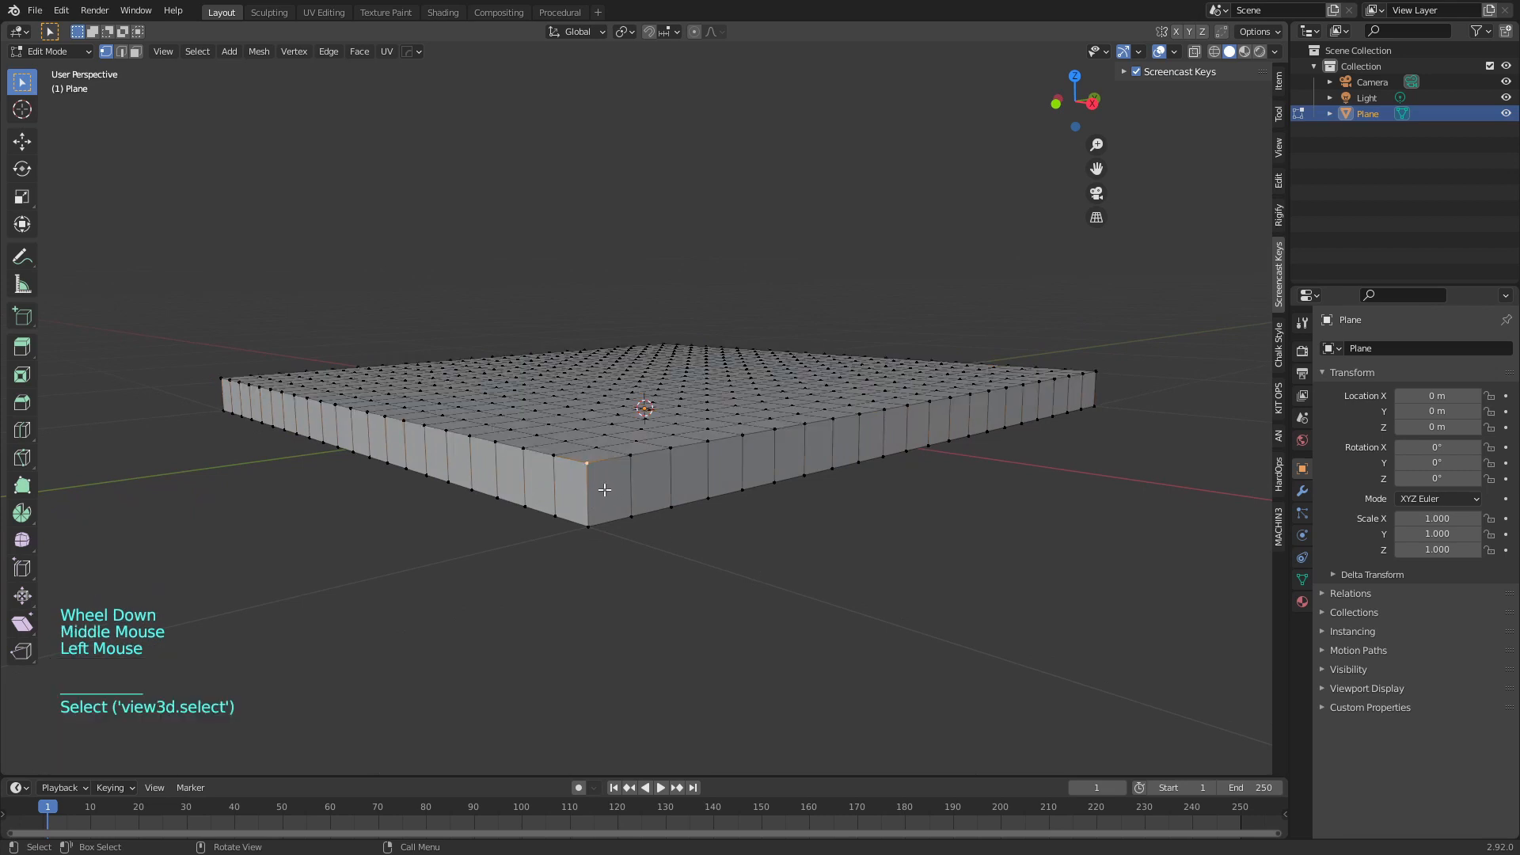
key(ctrl+r)
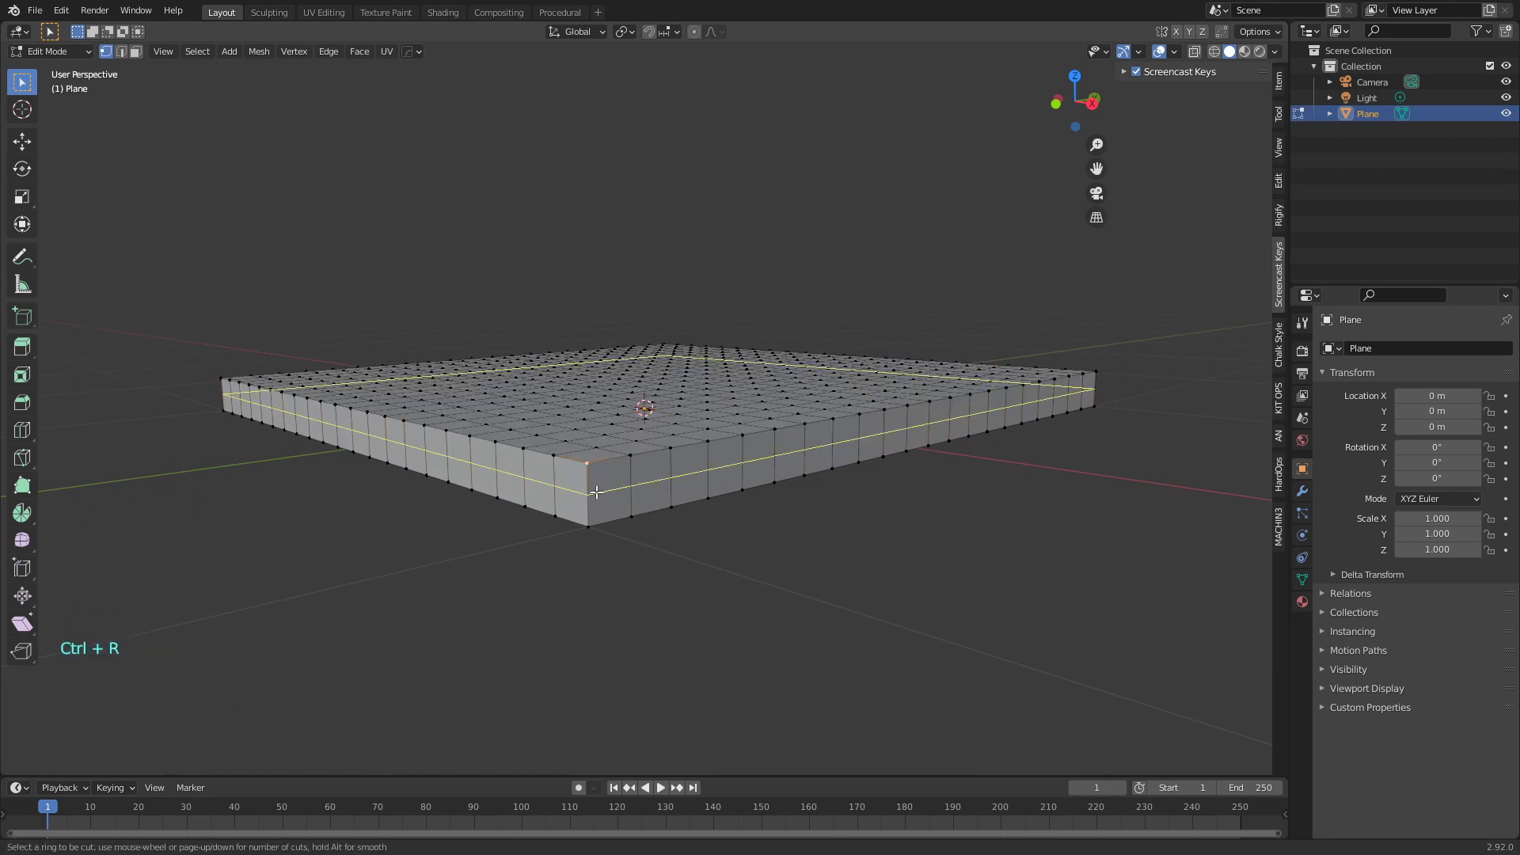
click(596, 492)
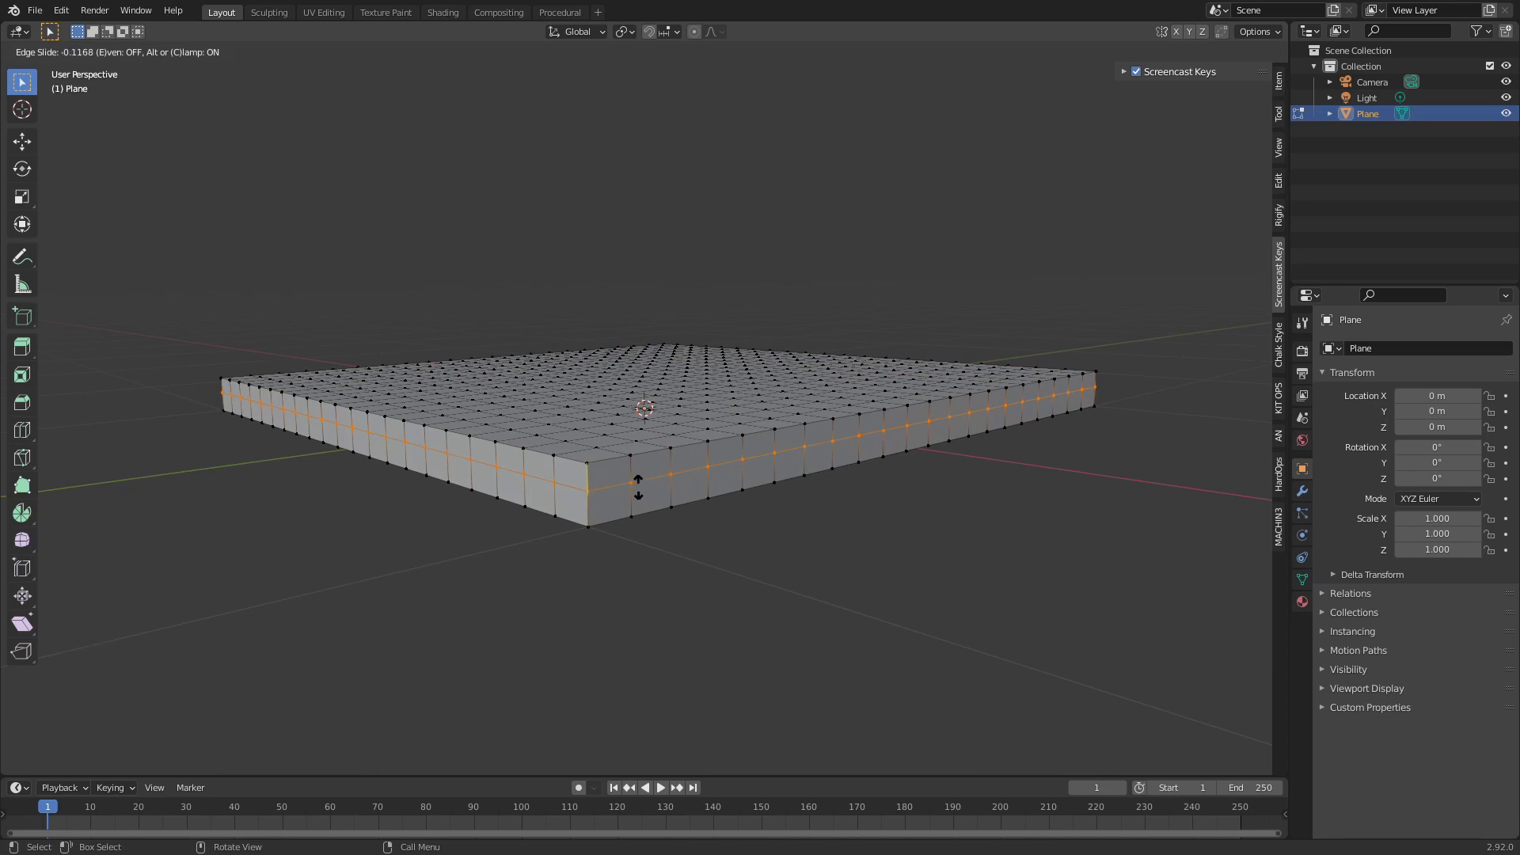
right_click(626, 492)
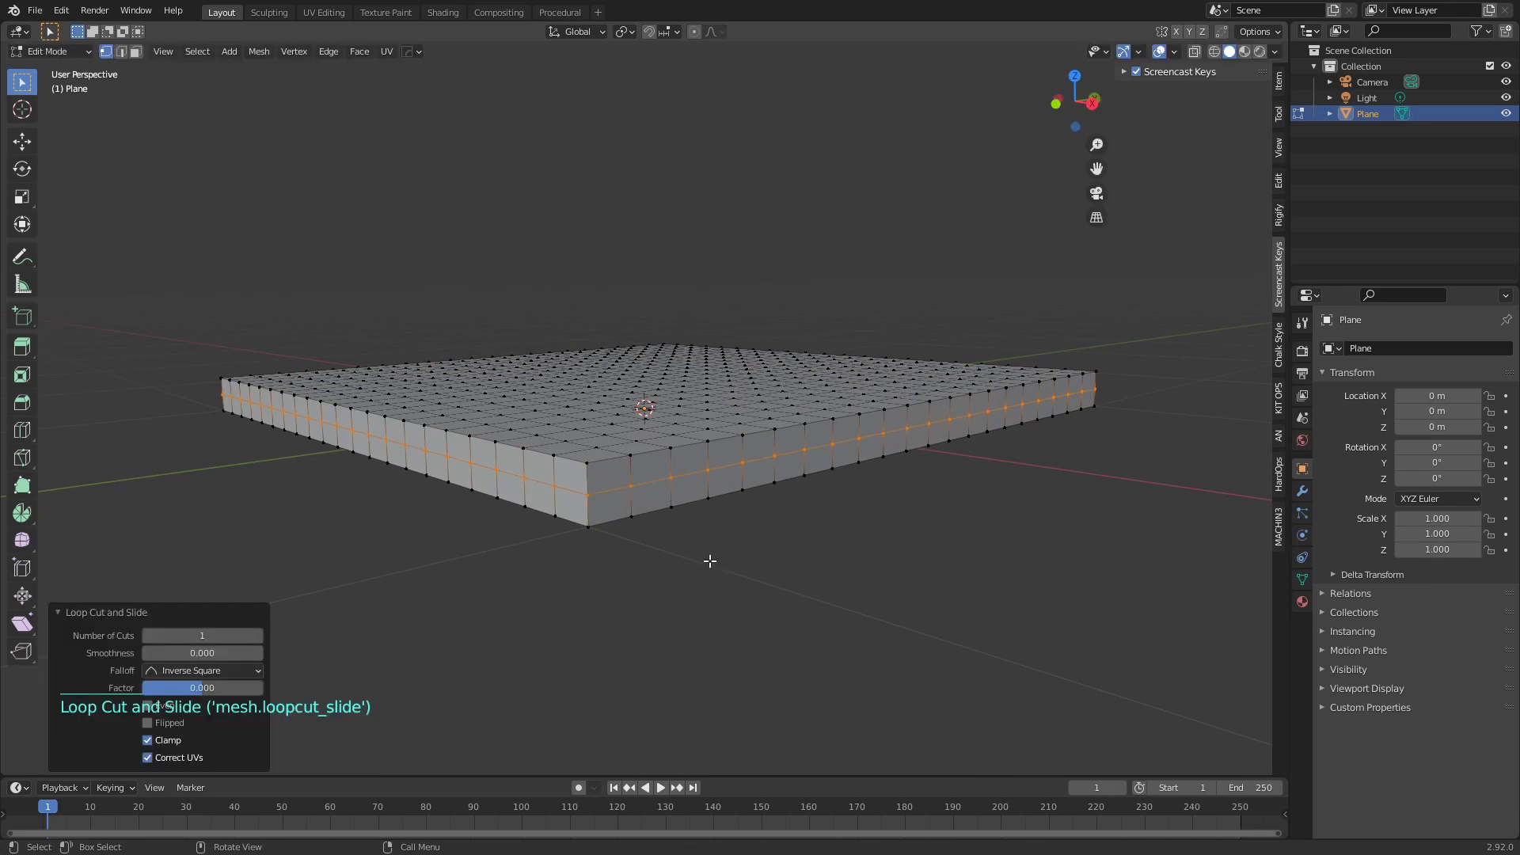
Try scaling the side edge loop outward by 1.09 and undo the scaling
key(s)
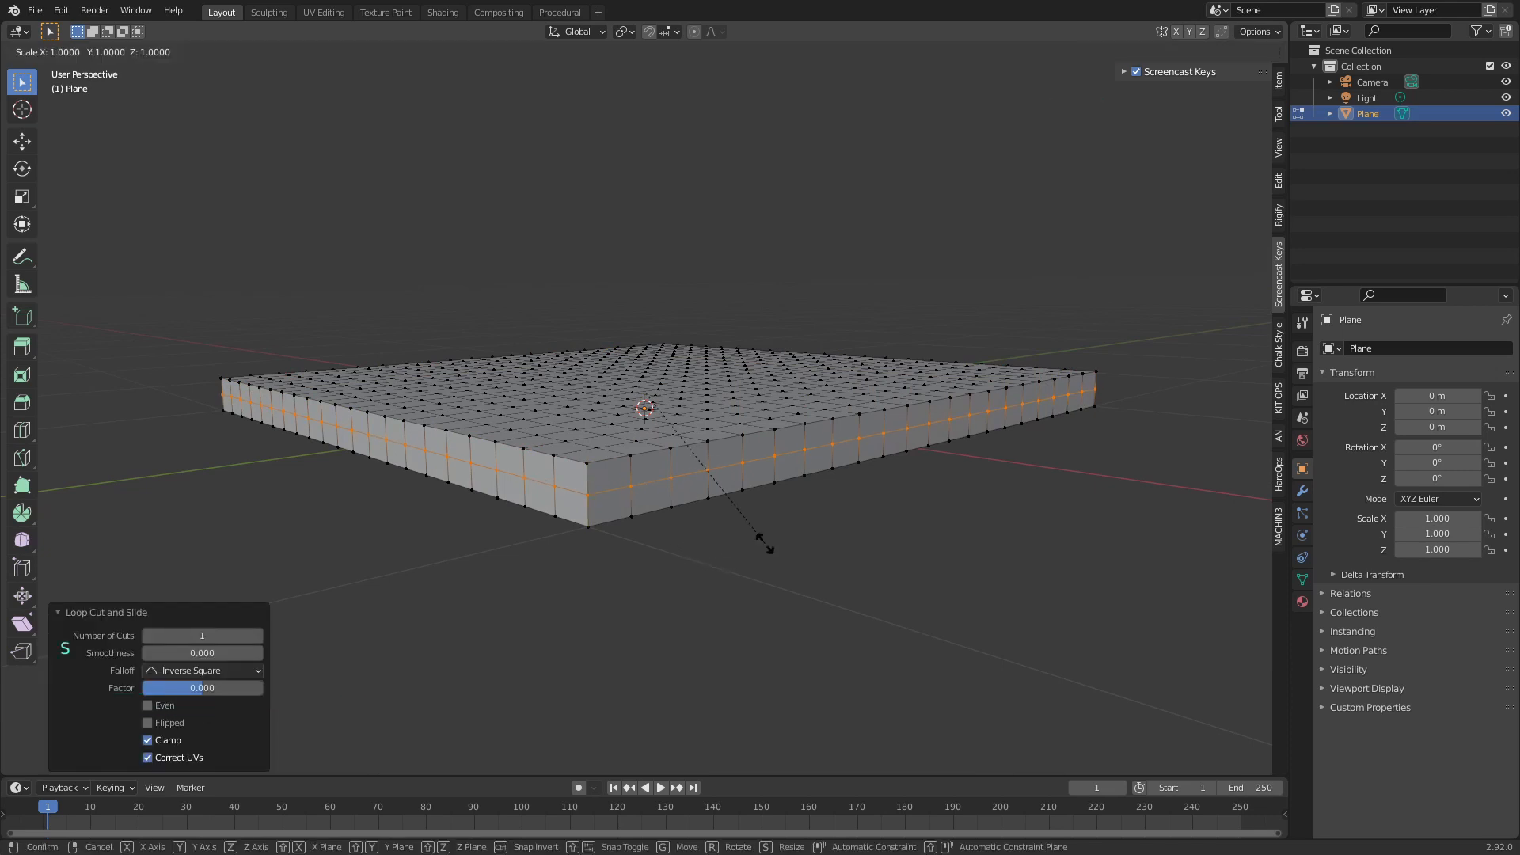
click(775, 558)
middle_drag(792, 559, 696, 593)
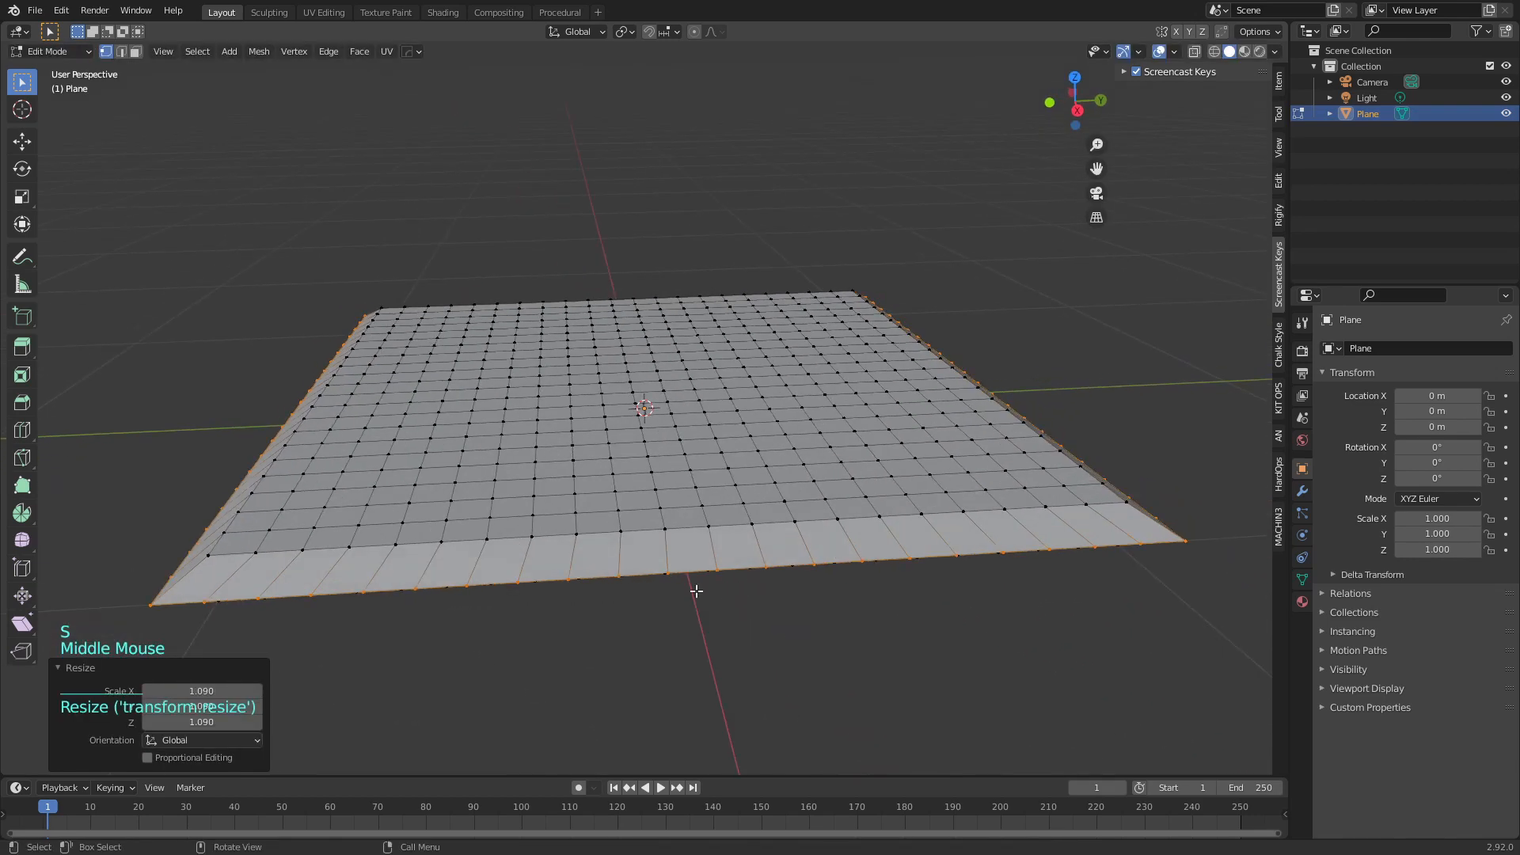
middle_drag(704, 580, 757, 560)
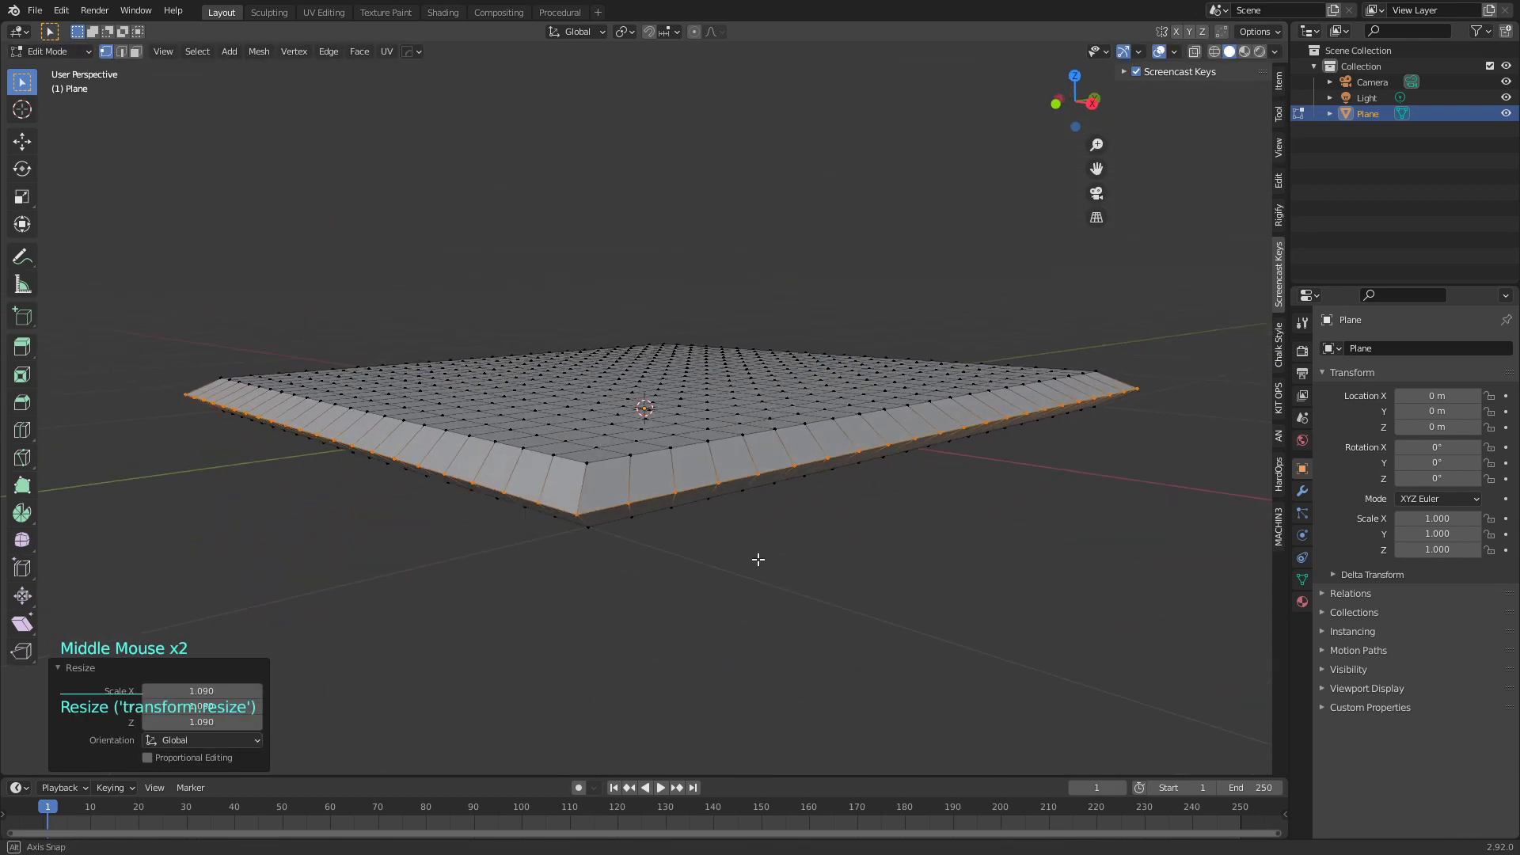
key(ctrl+z)
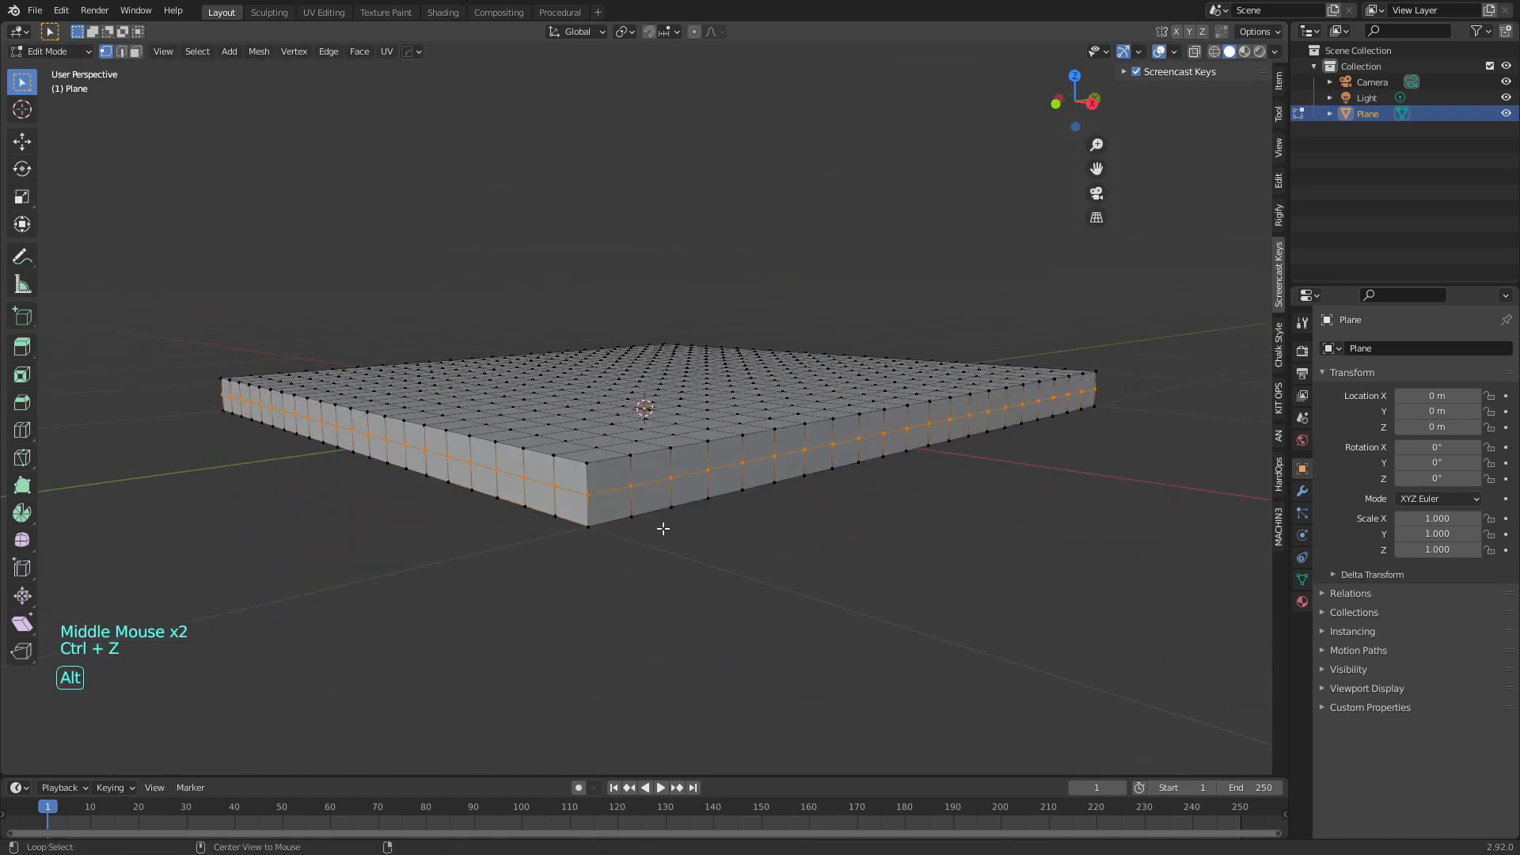
Push the side edge loop outward about 0.07 m with Shrink/Fatten, then return to Object Mode and deselect the slab
key(alt+s)
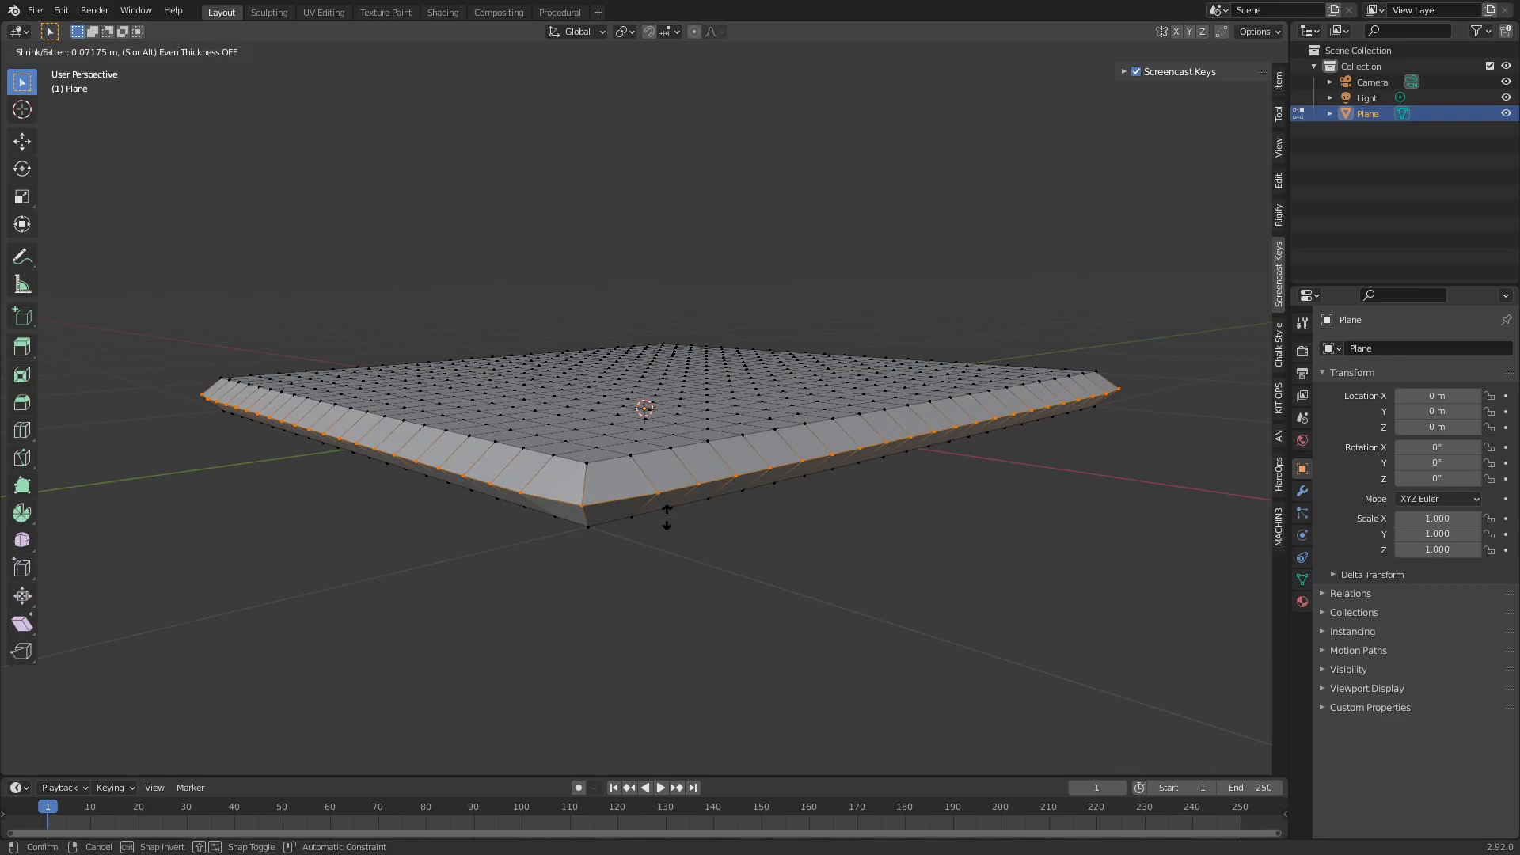
click(667, 516)
middle_drag(667, 516, 478, 444)
scroll(712, 586, down, 2)
middle_drag(673, 489, 801, 532)
key(Tab)
click(672, 539)
middle_drag(672, 539, 699, 519)
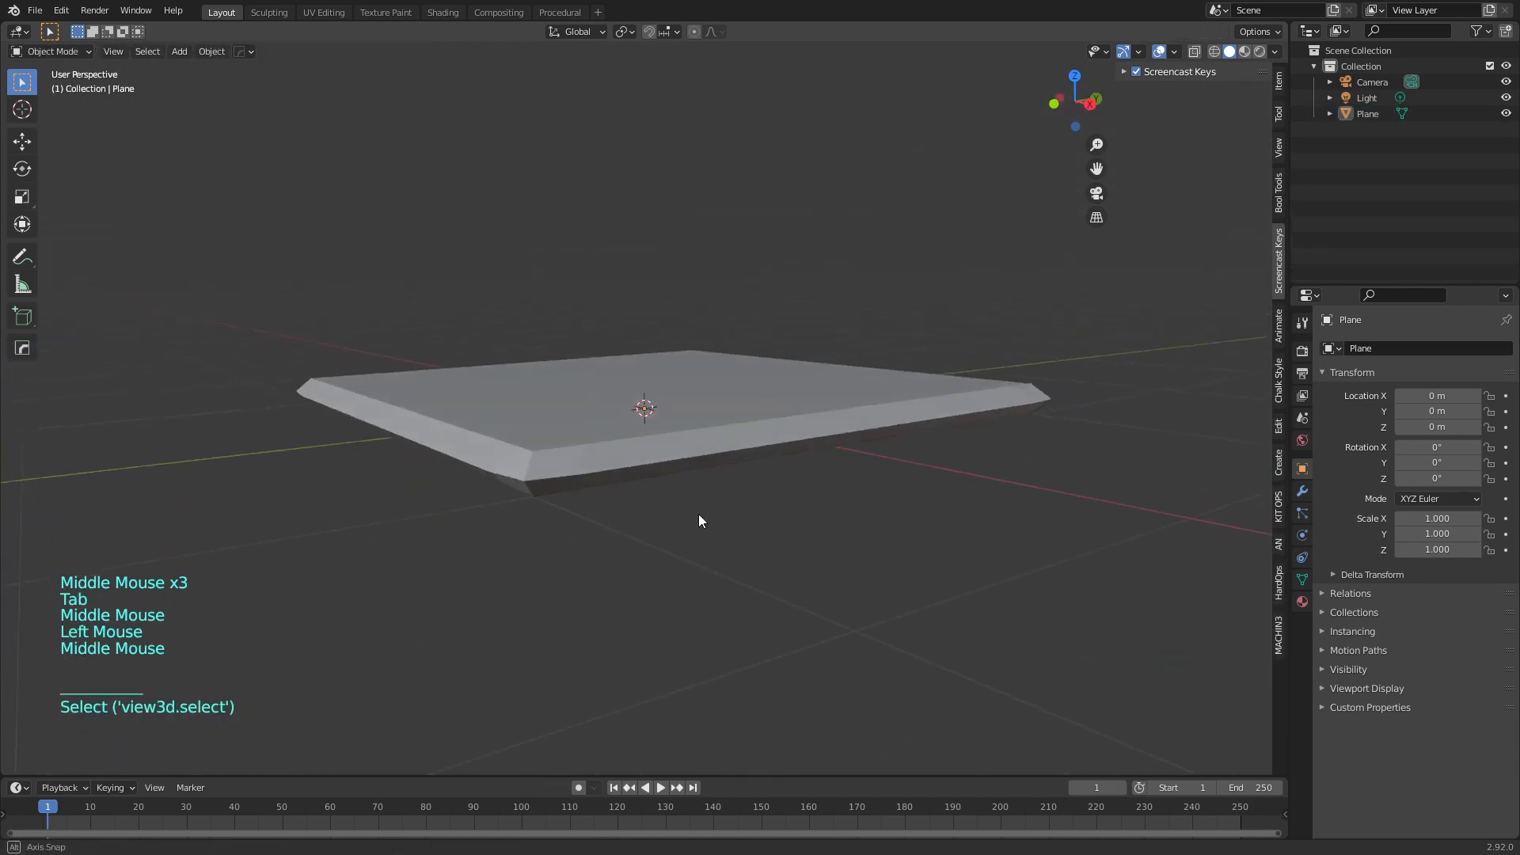
scroll(739, 525, down, 2)
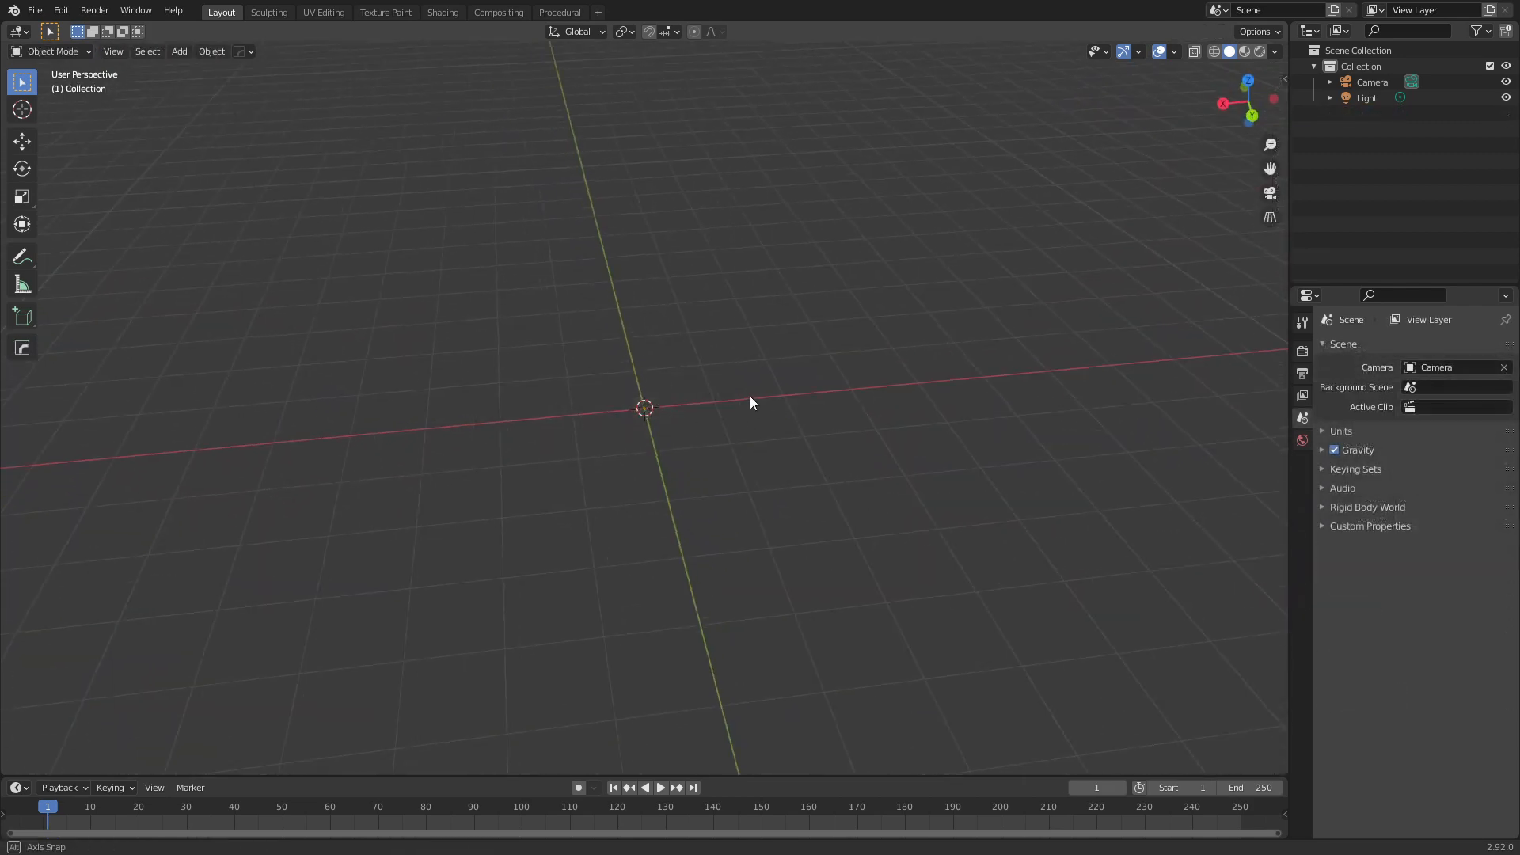
Add a plane mesh at the origin of the empty scene and enter Edit Mode
key(shift+a)
mouse_move(716, 241)
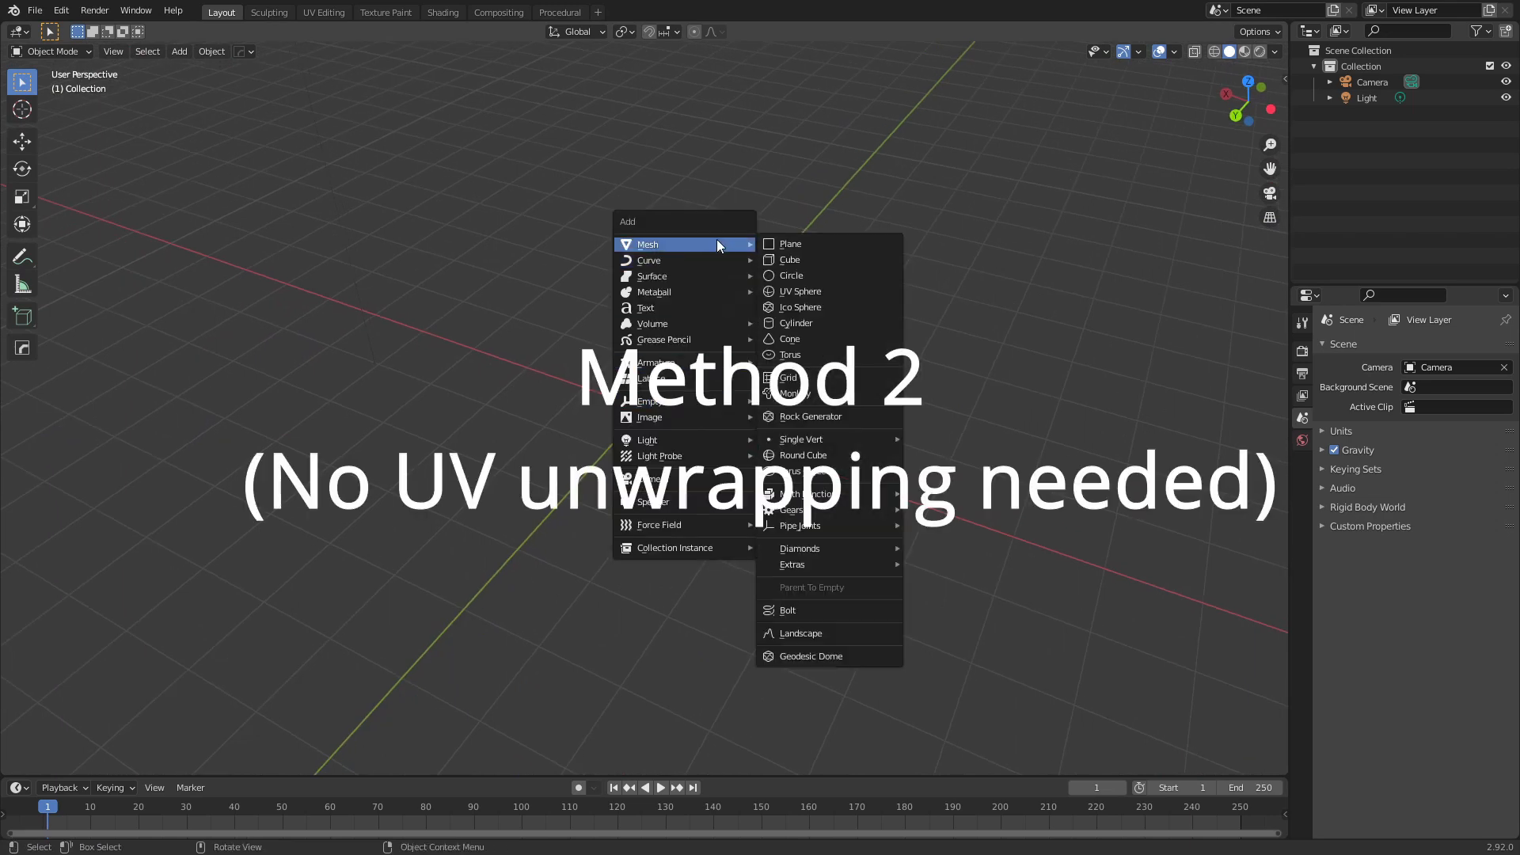
click(803, 241)
middle_drag(761, 453, 791, 440)
middle_drag(858, 491, 939, 425)
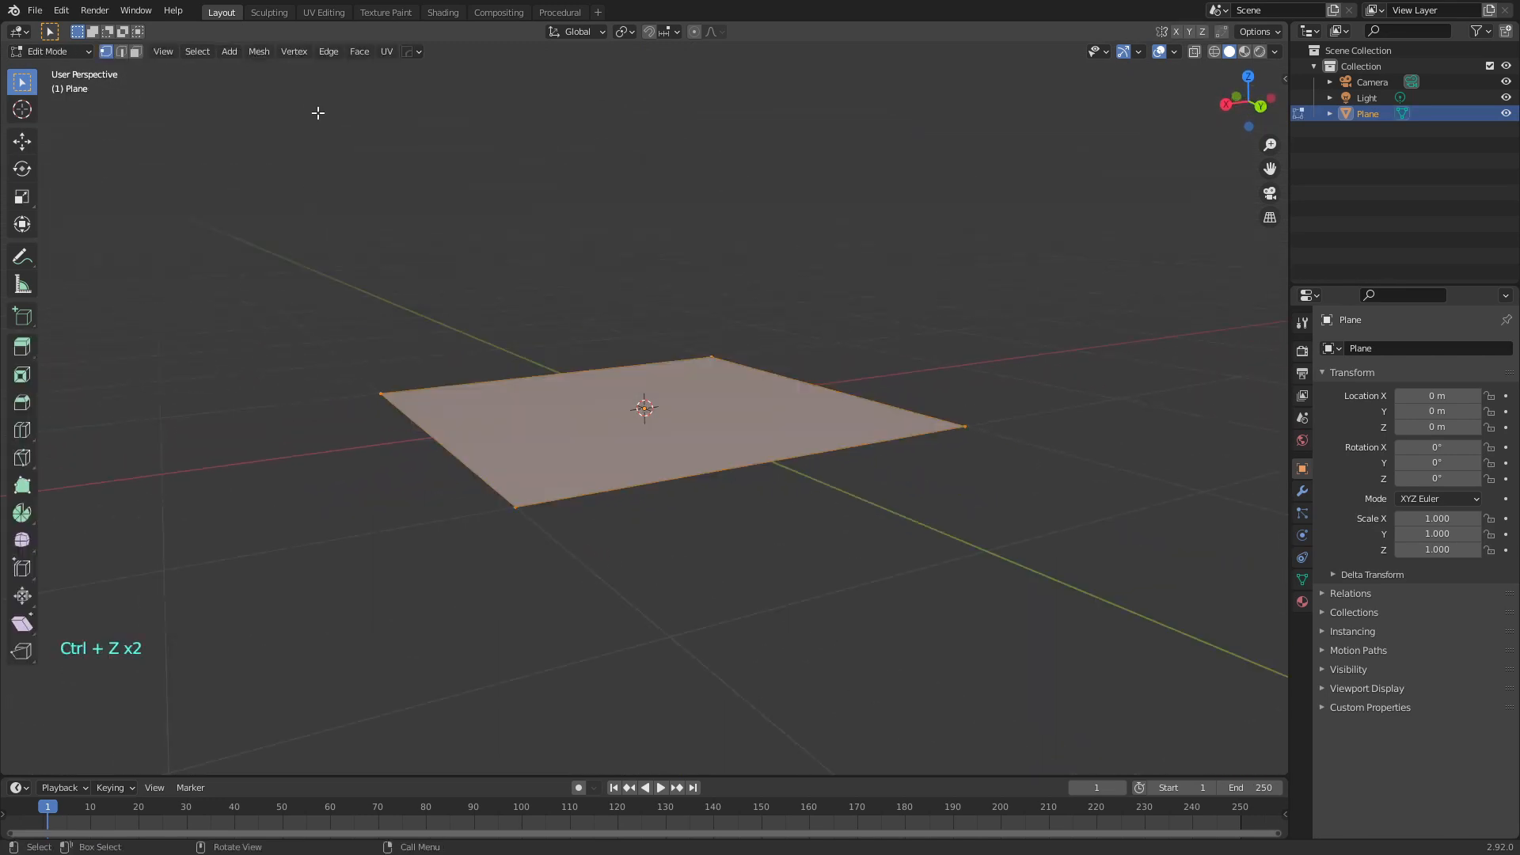
Subdivide the whole plane with the number of cuts set to 20
click(329, 51)
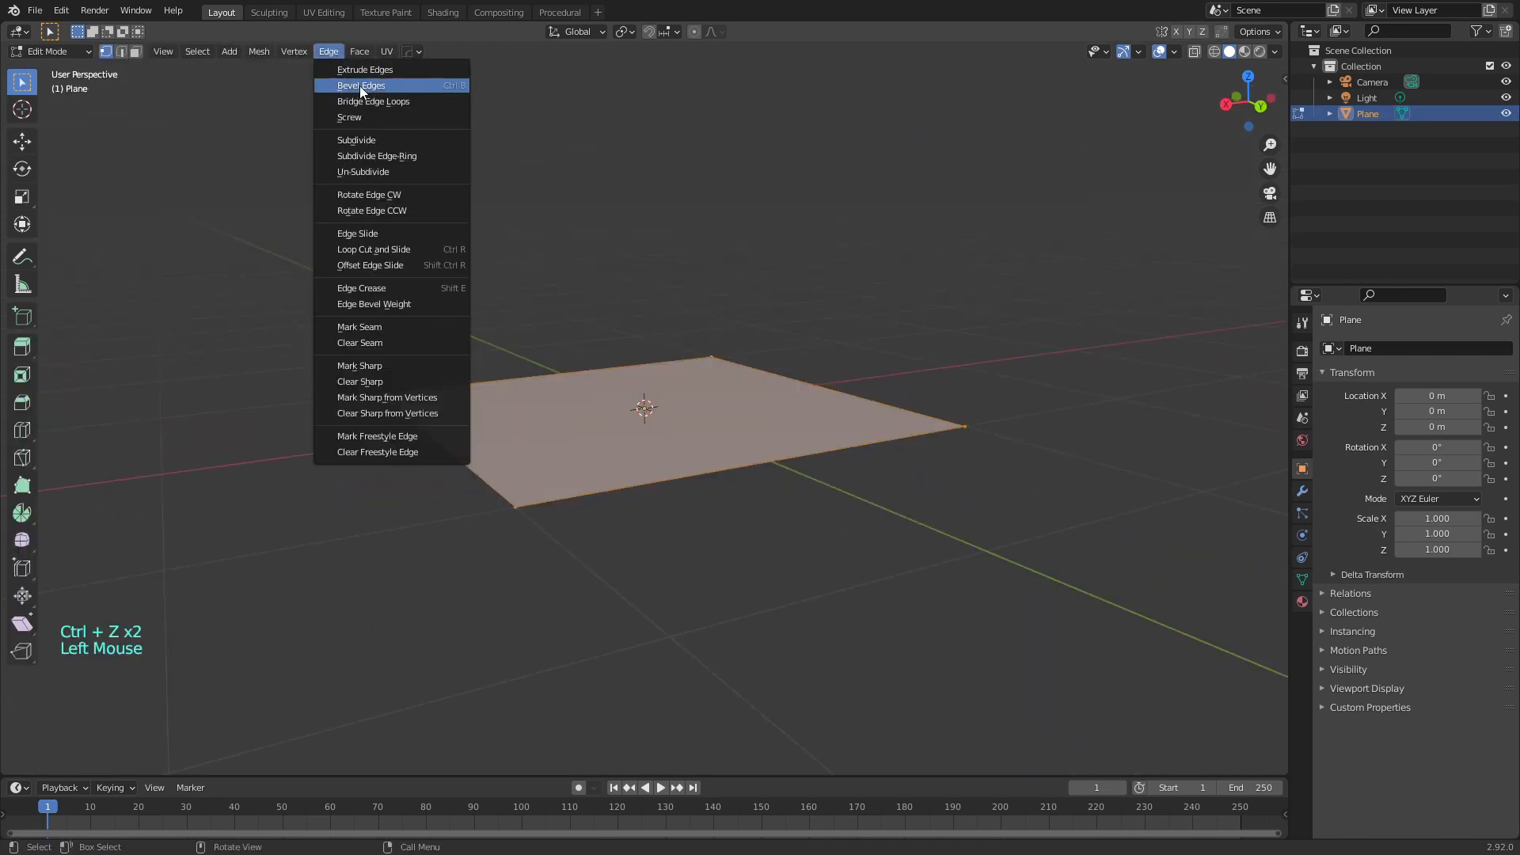
click(383, 156)
double_click(204, 654)
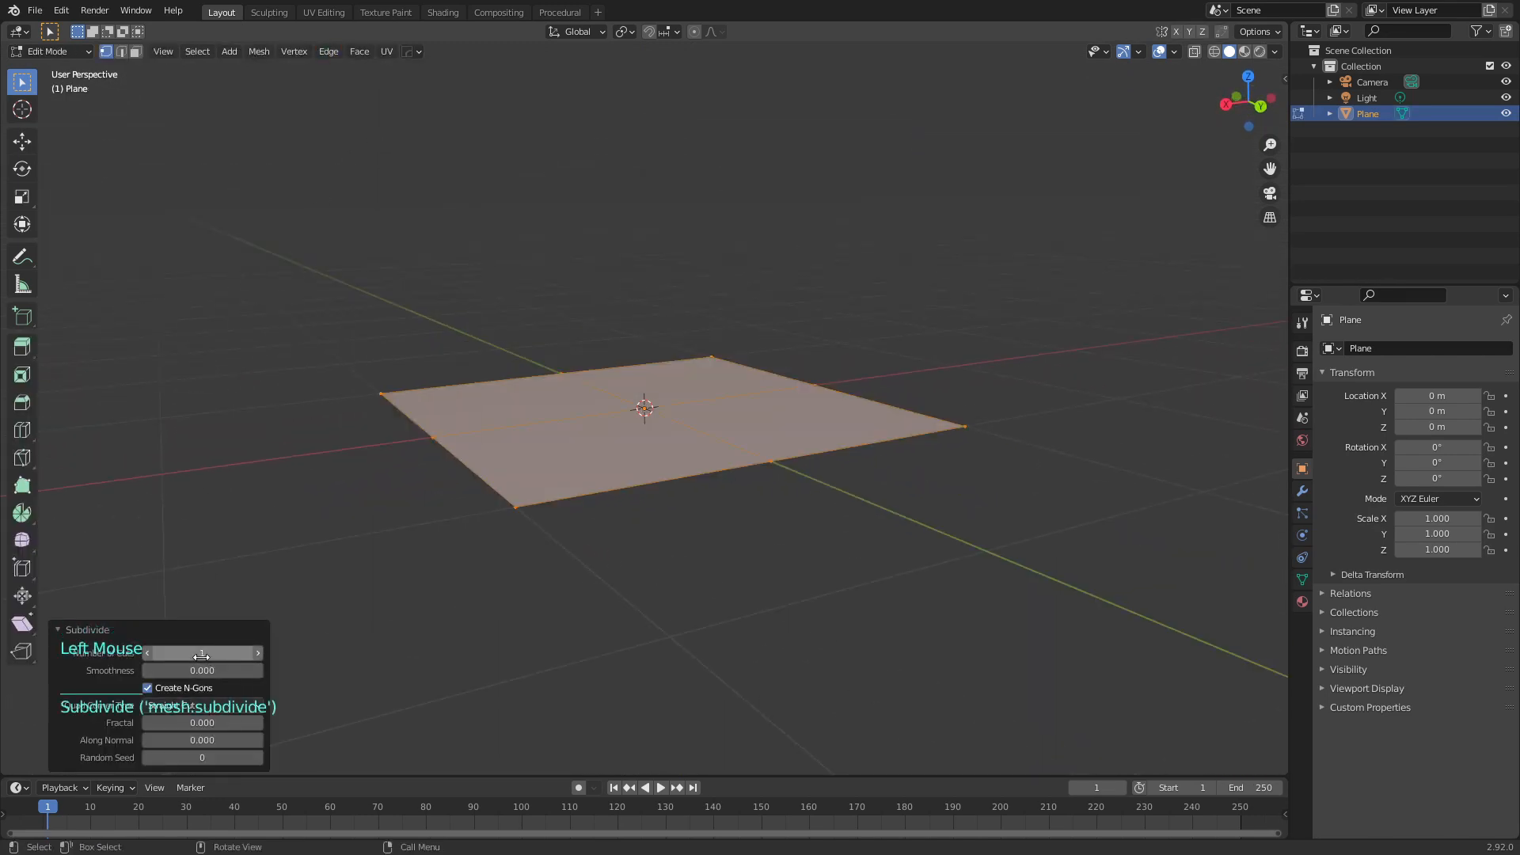
text(20)
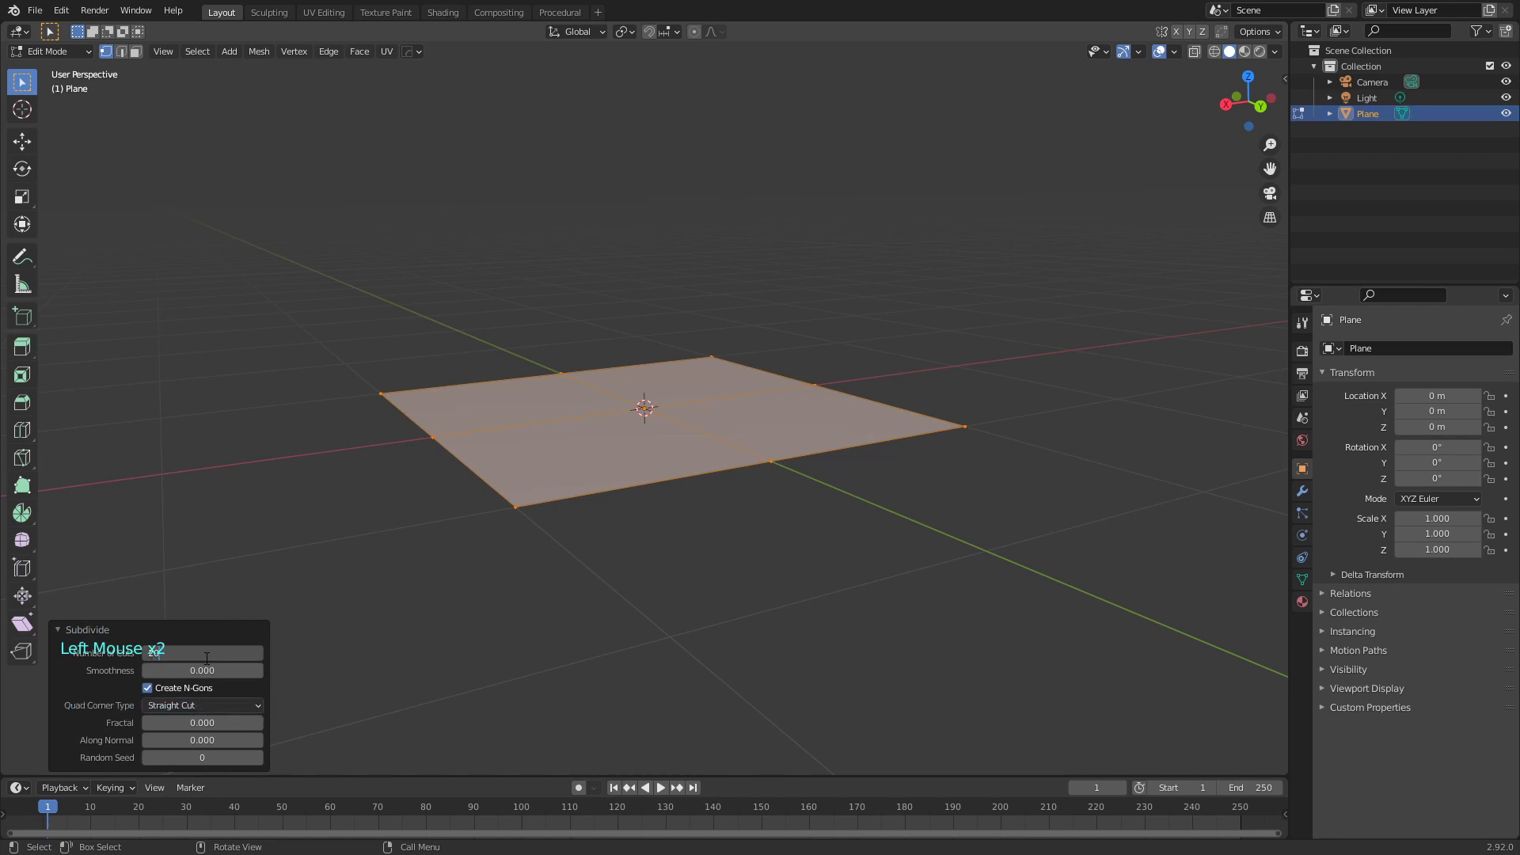
key(Return)
middle_drag(403, 491, 882, 478)
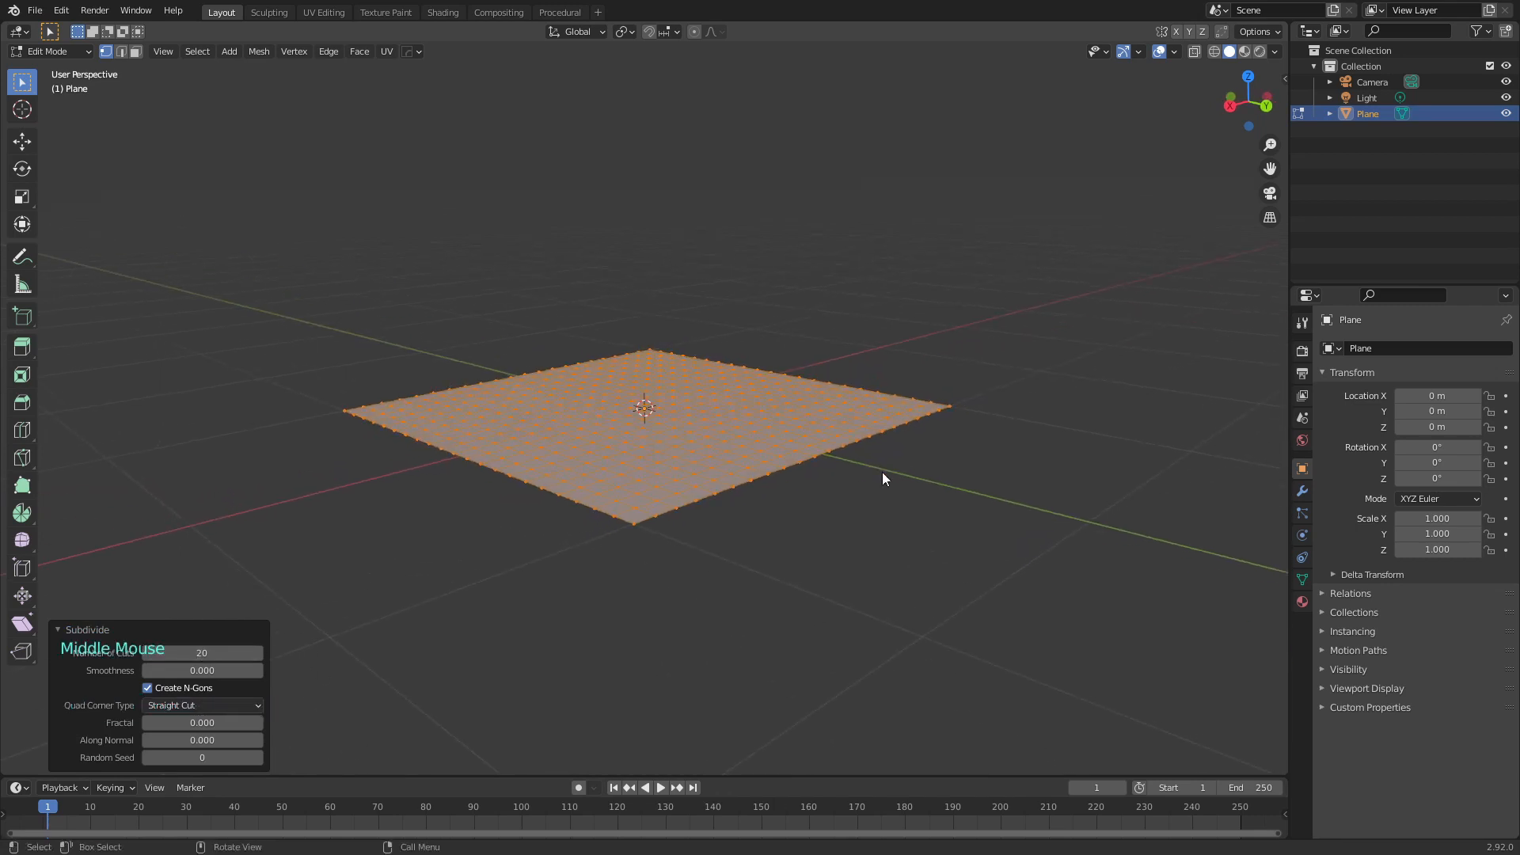
Duplicate the subdivided plane within the mesh and place the copy about 0.1 m above the original along Z
shift+middle_drag(735, 541, 758, 516)
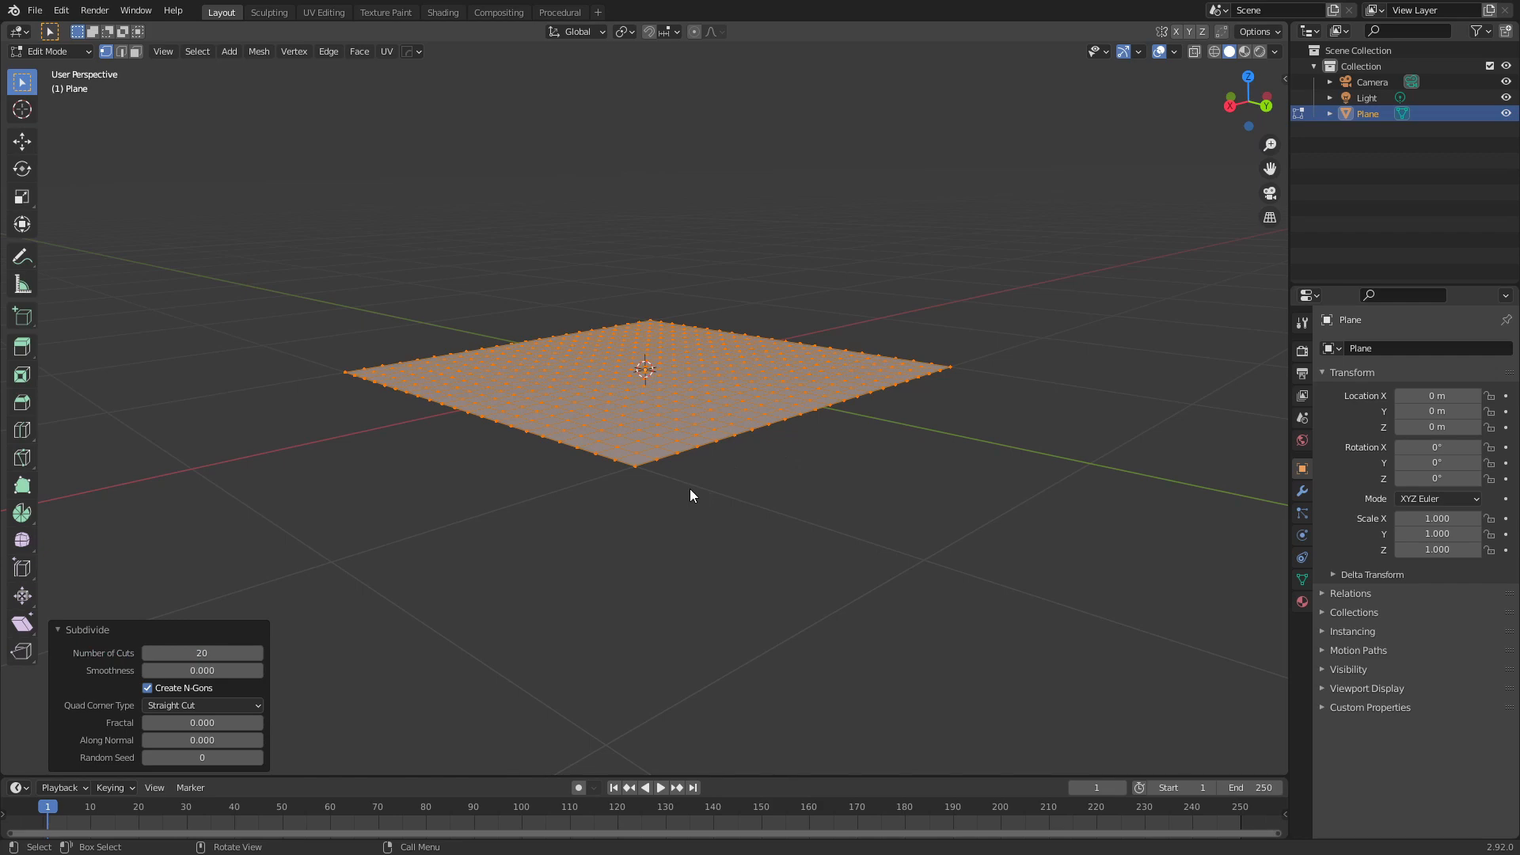
scroll(749, 534, up, 1)
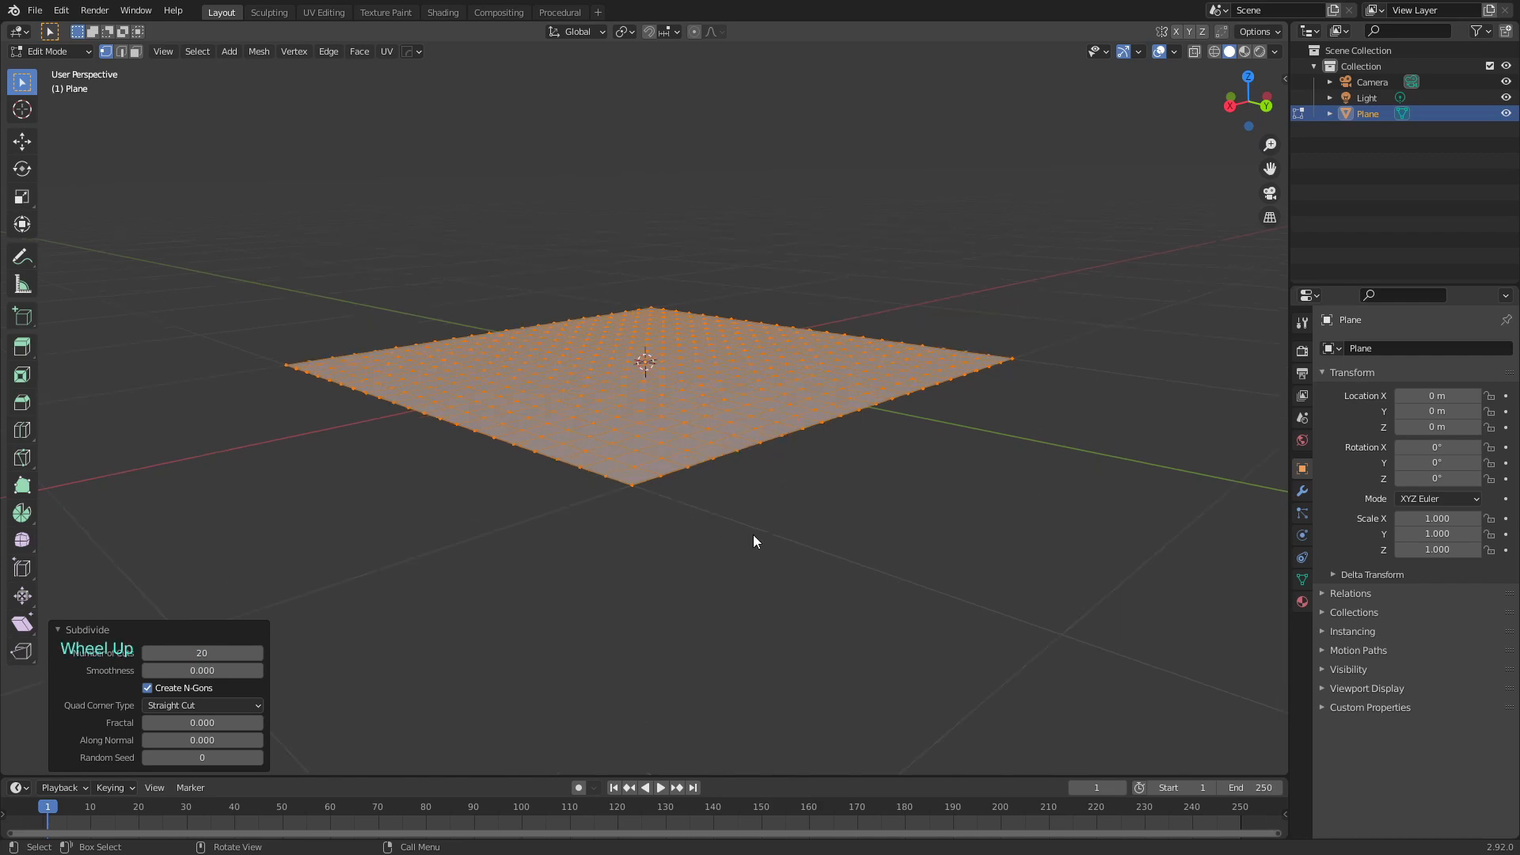
middle_drag(751, 538, 745, 505)
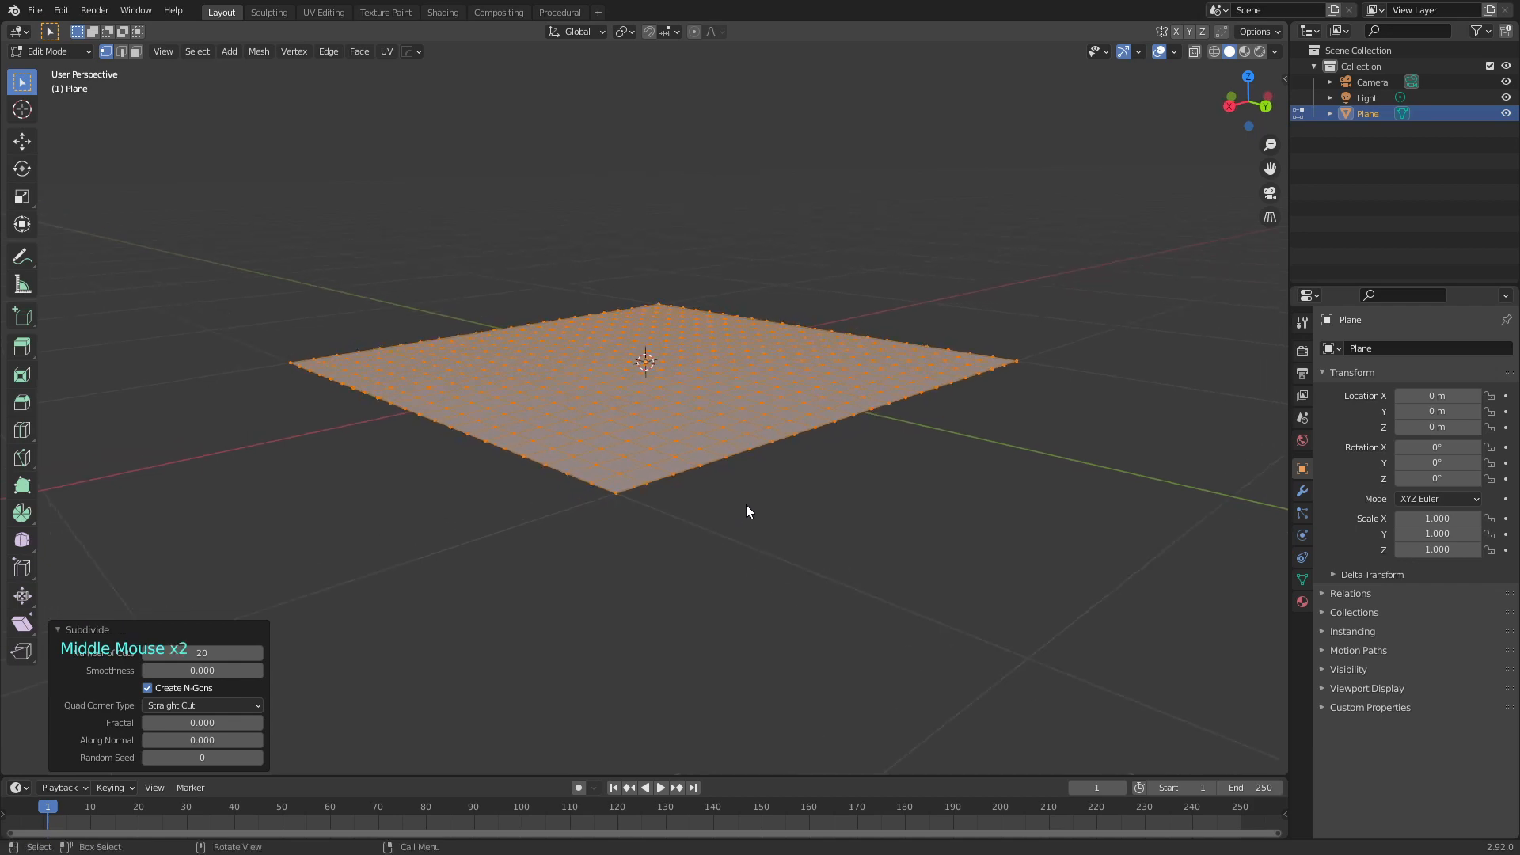
key(shift+d)
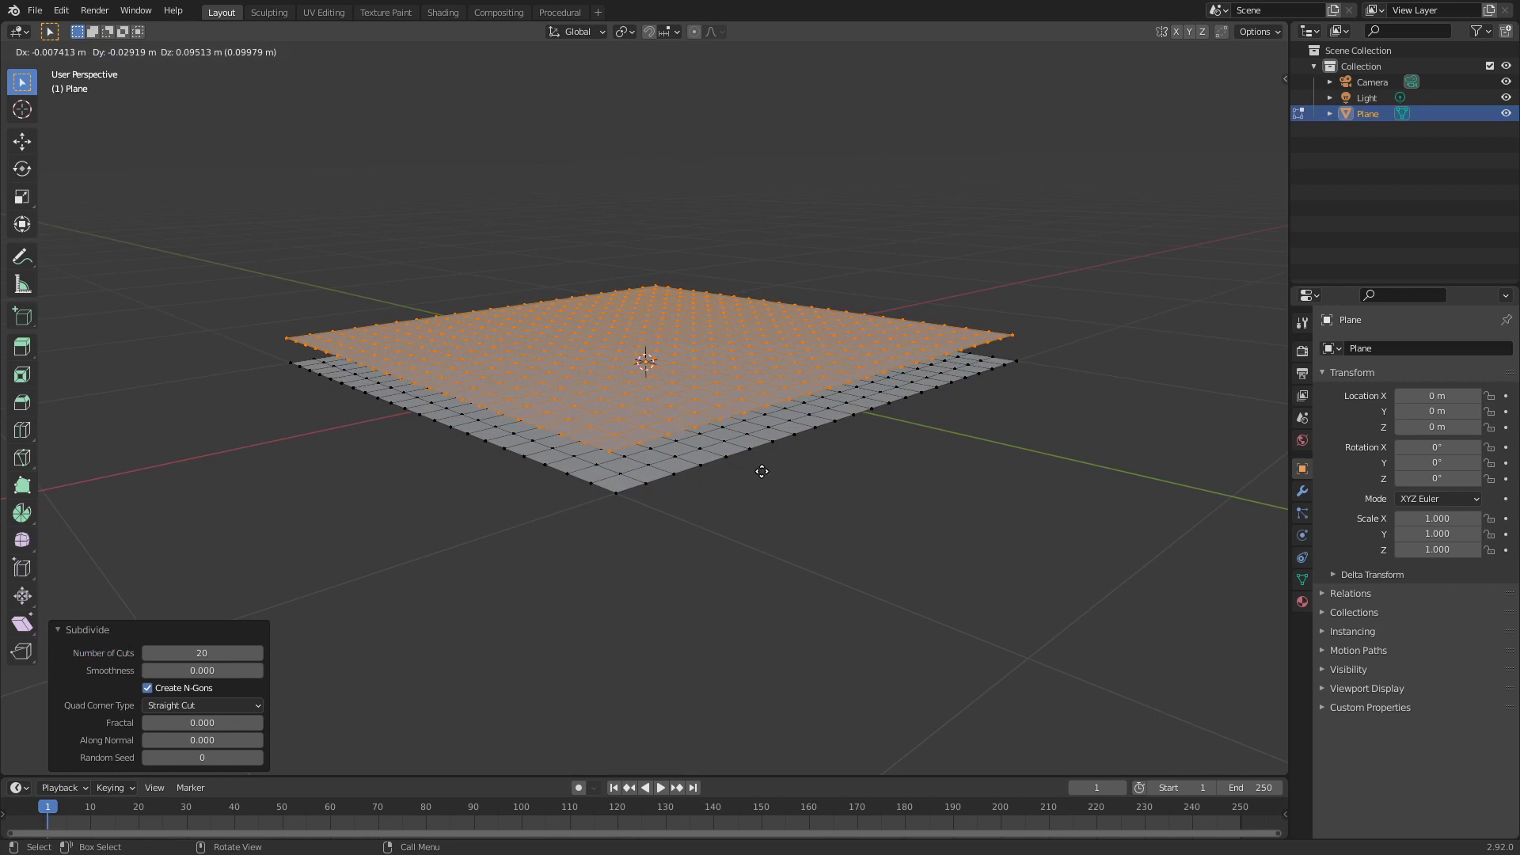
key(z)
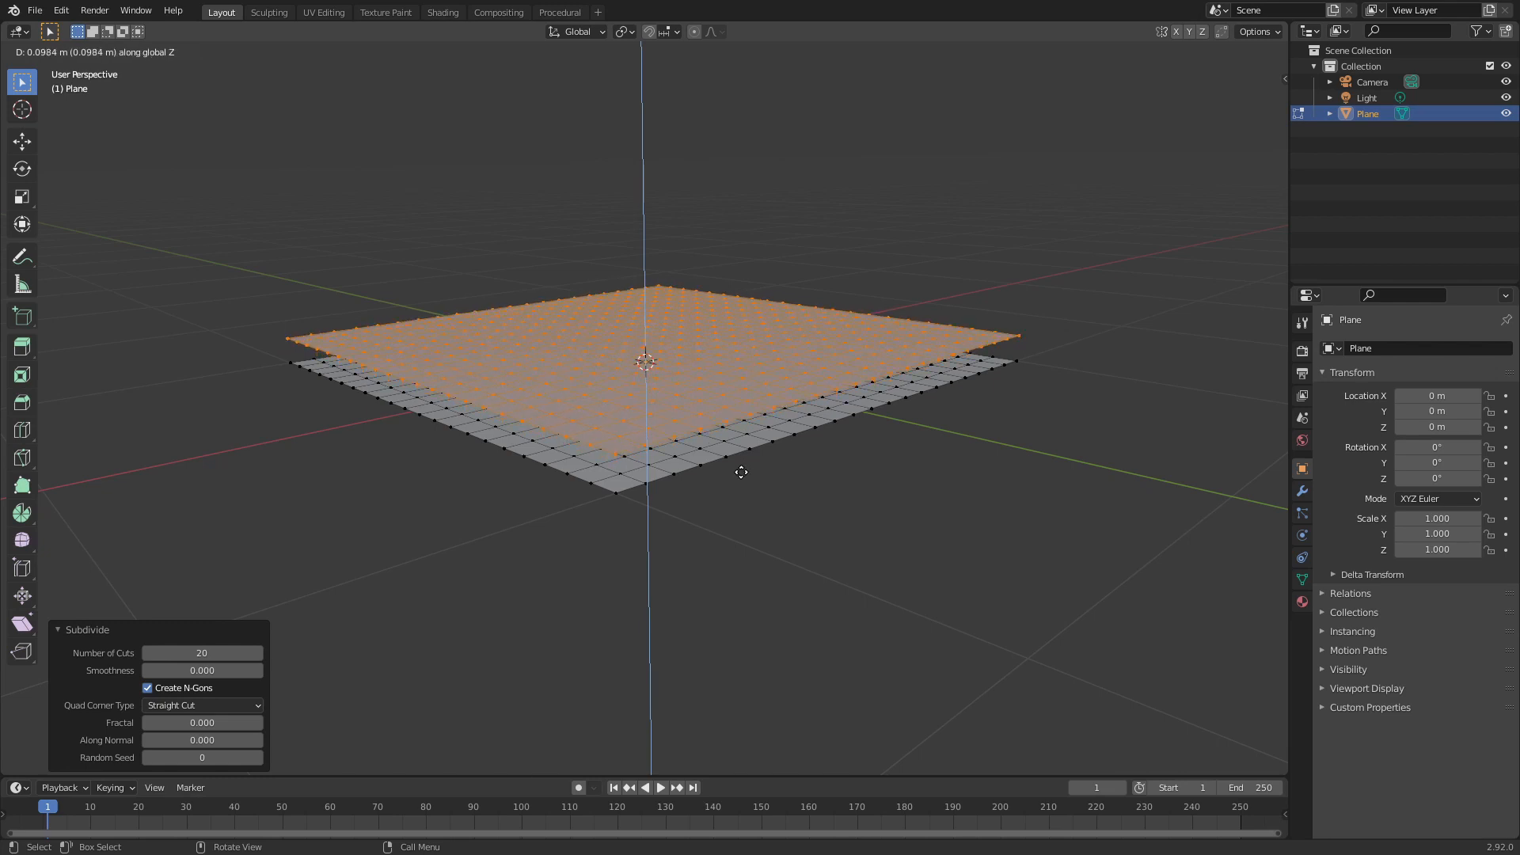
click(741, 472)
middle_drag(809, 461, 819, 447)
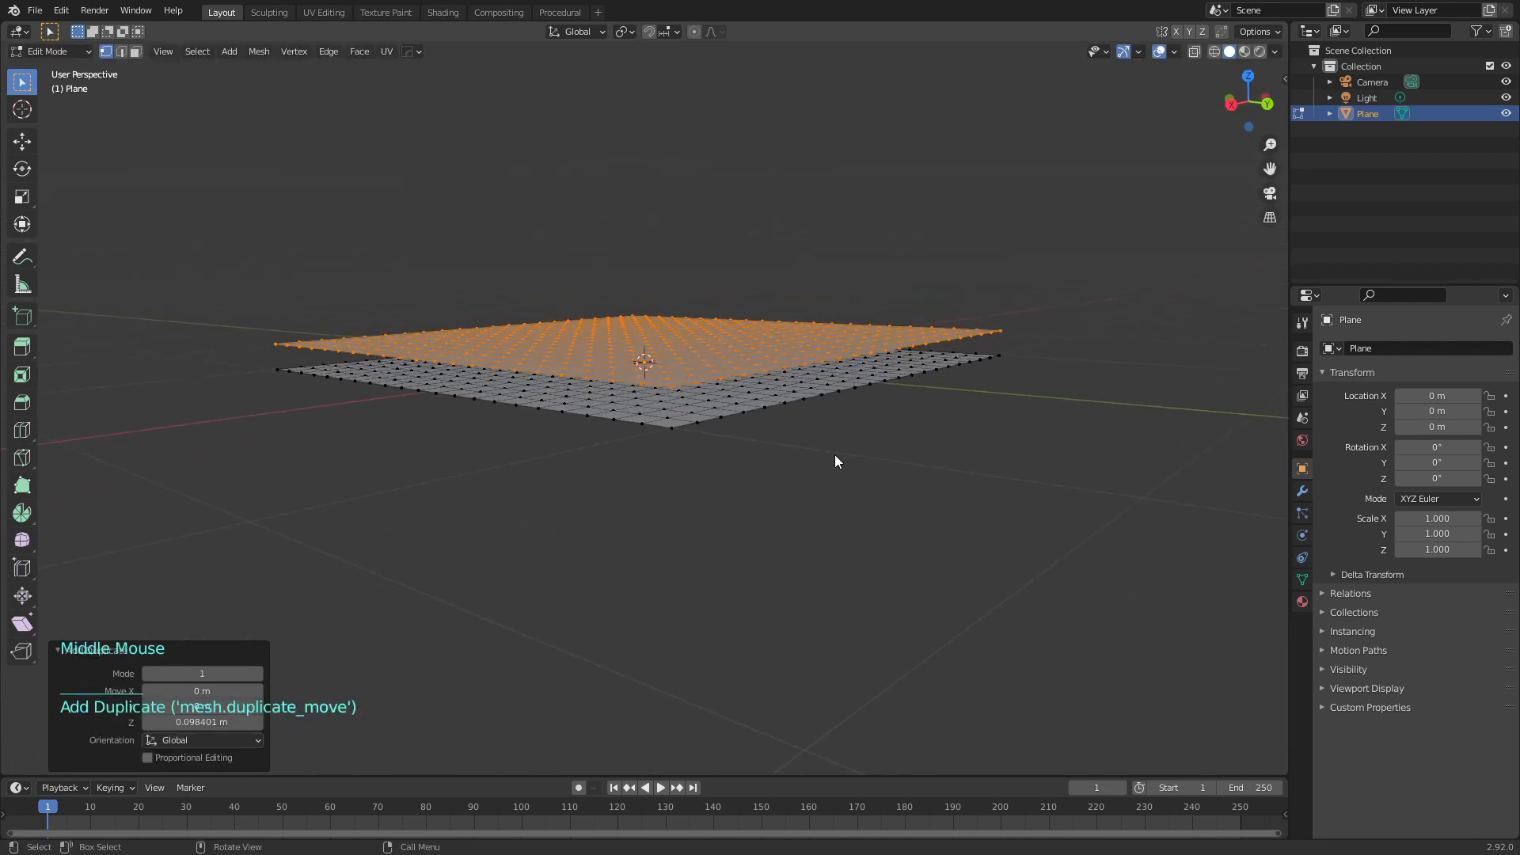
Select the outer border vertices on all four sides of both stacked planes, using wireframe shading in top view
key(KP_7)
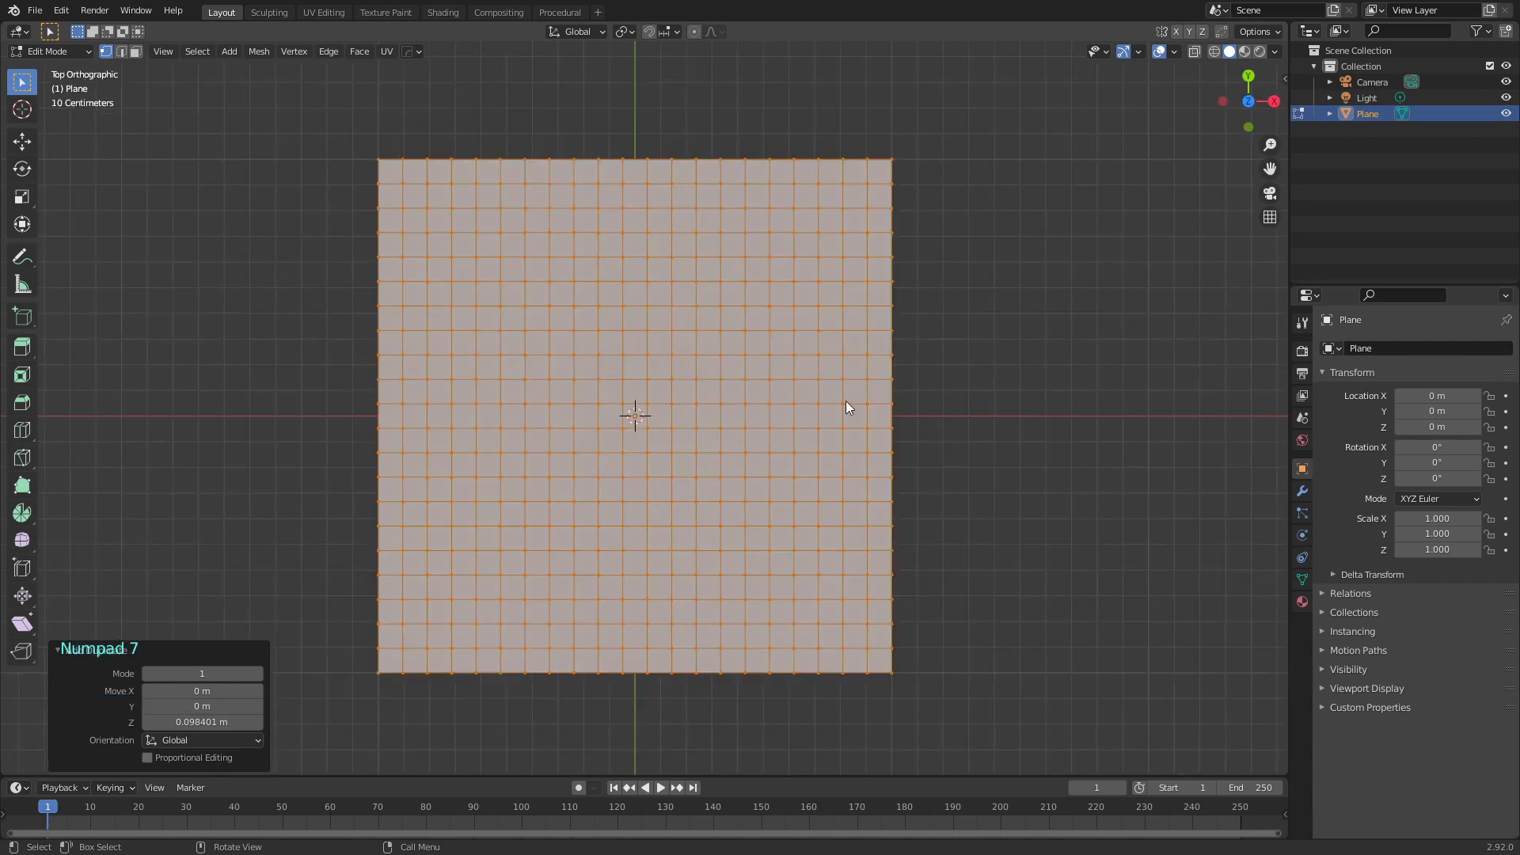
click(1214, 52)
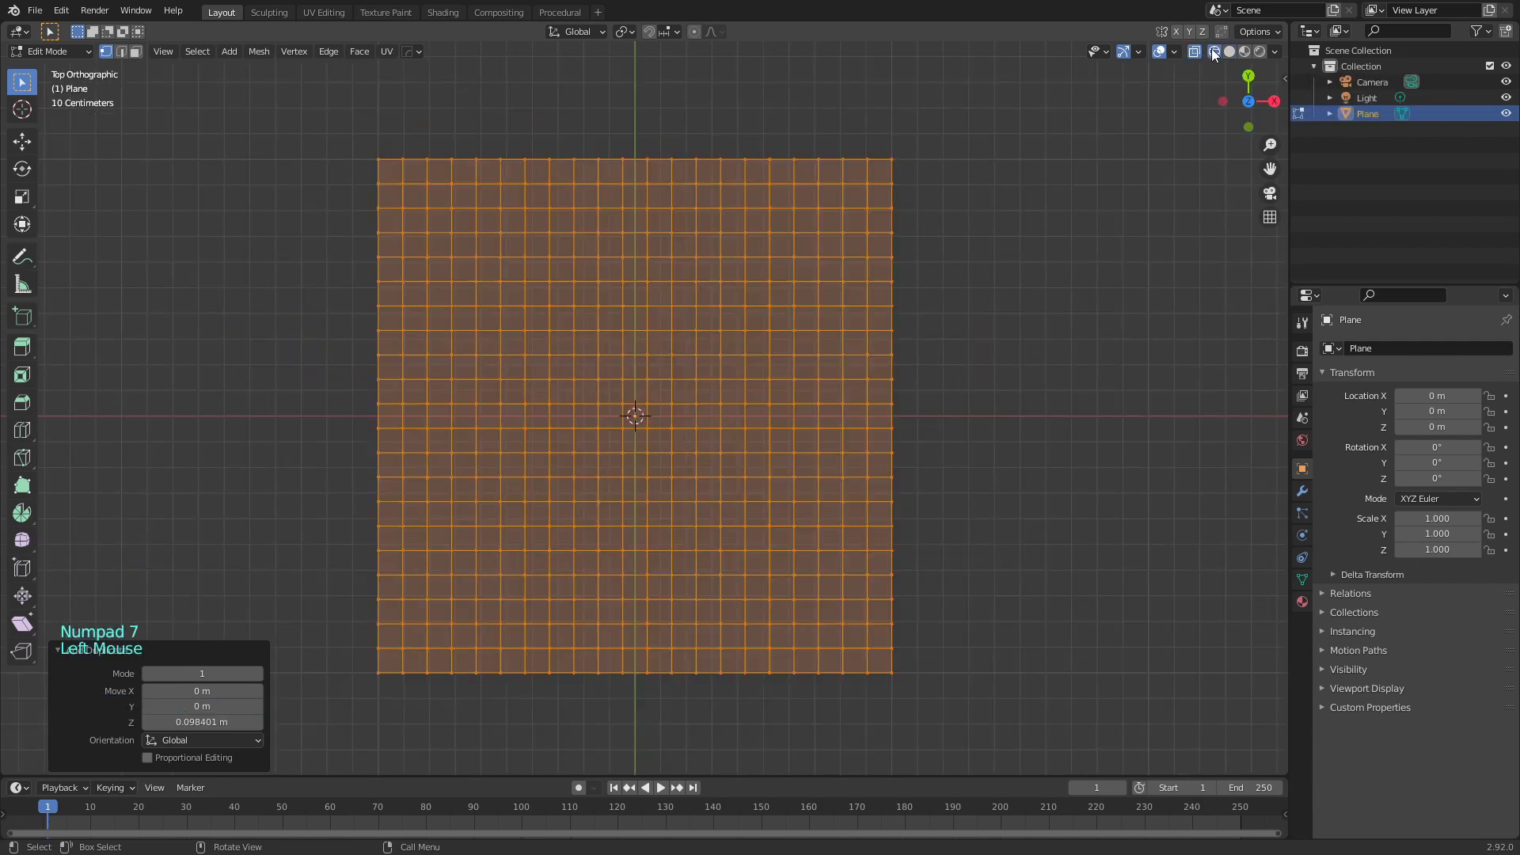
scroll(937, 347, down, 1)
click(943, 153)
shift+drag(952, 135, 846, 685)
shift+drag(976, 143, 433, 662)
shift+drag(384, 615, 903, 719)
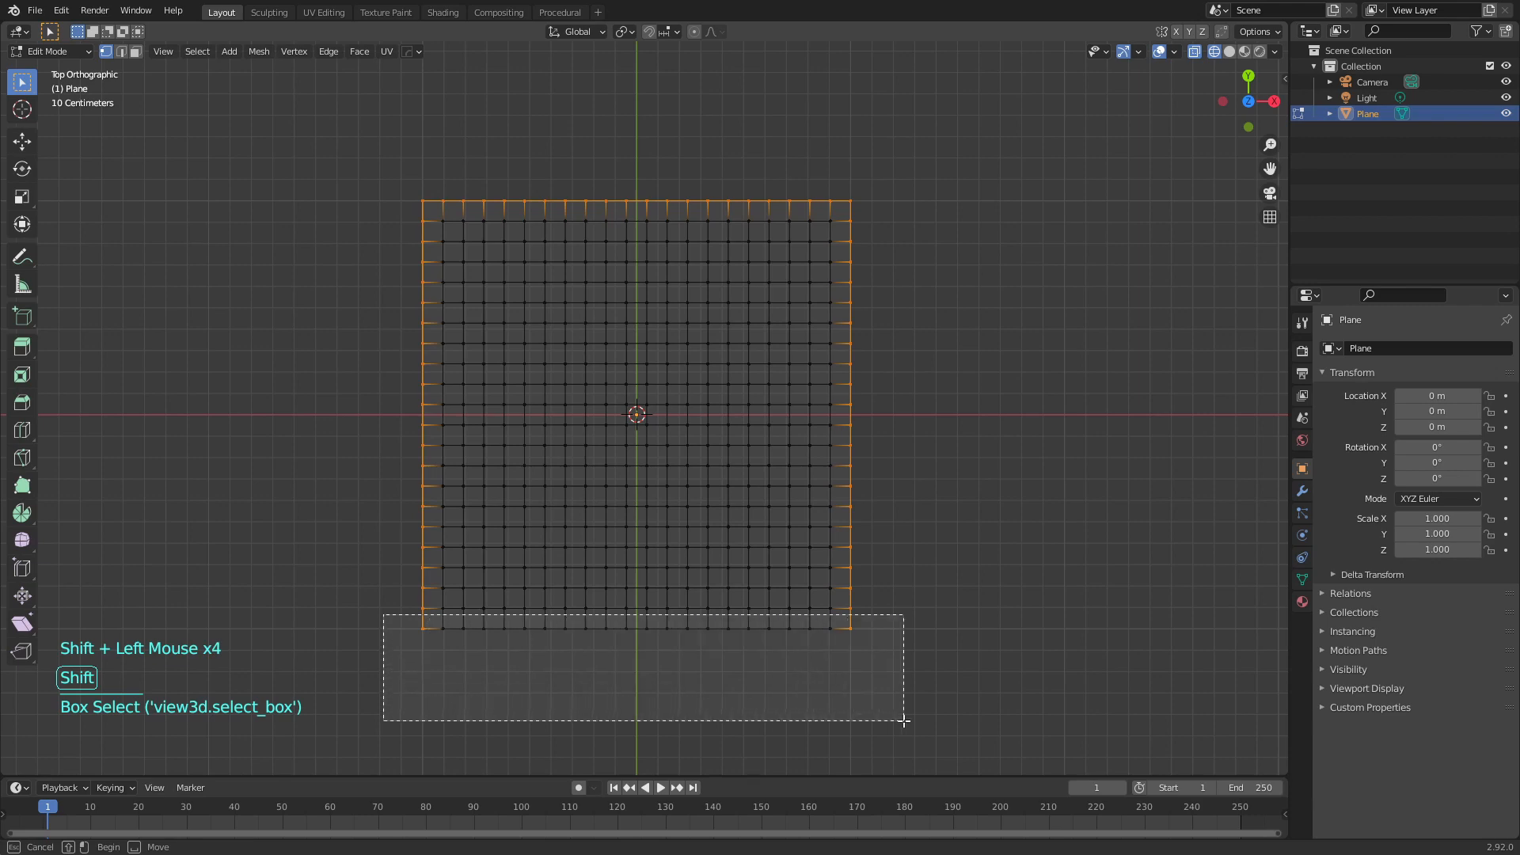
middle_drag(902, 719, 863, 487)
scroll(618, 492, up, 1)
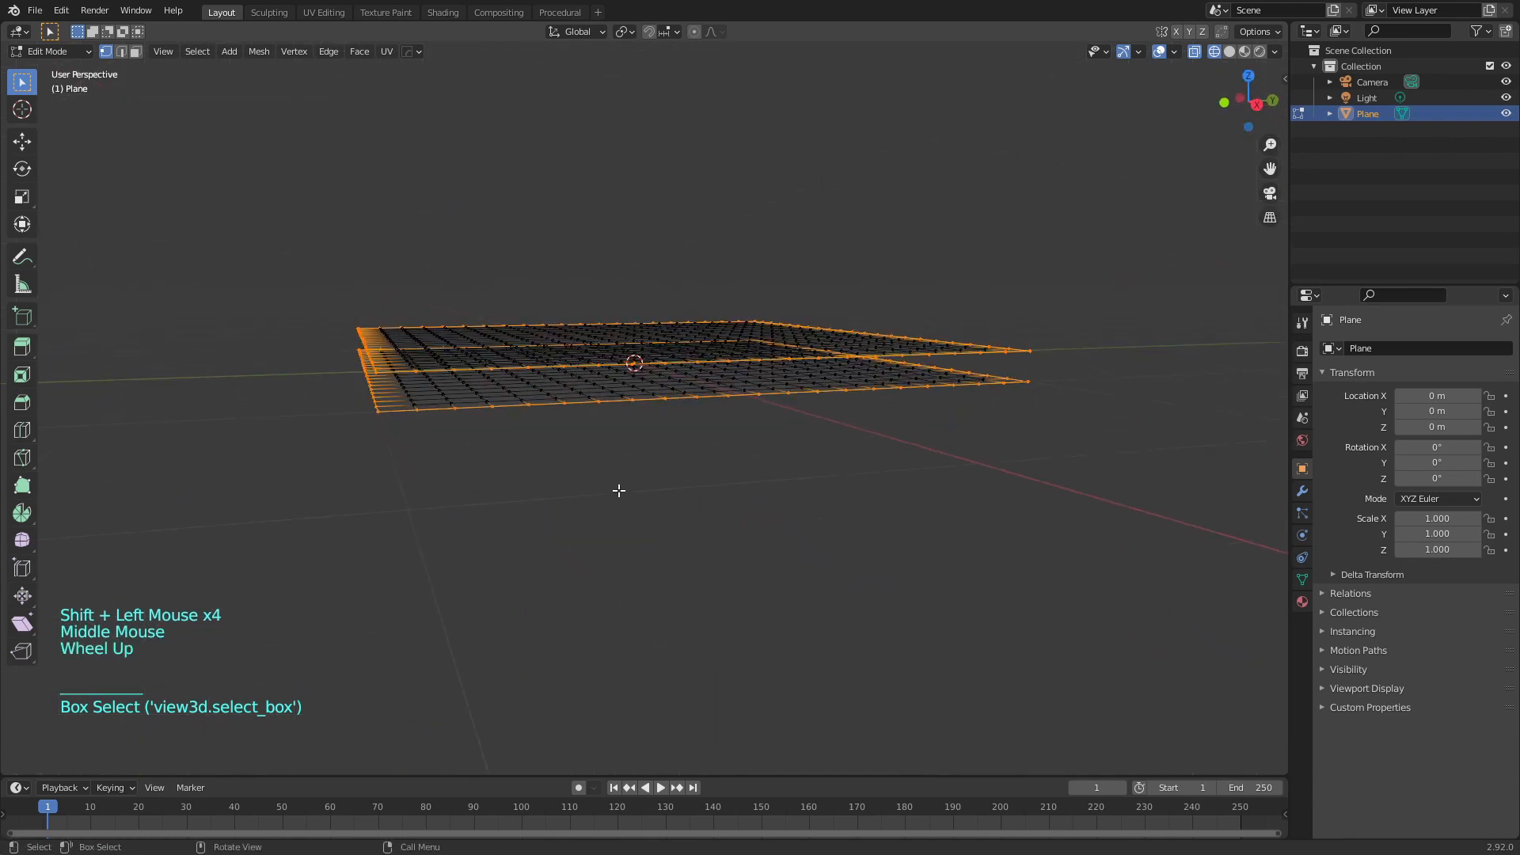
Scale the selected border vertices along Z to about 0.058 so the two planes' borders nearly meet
key(s)
key(z)
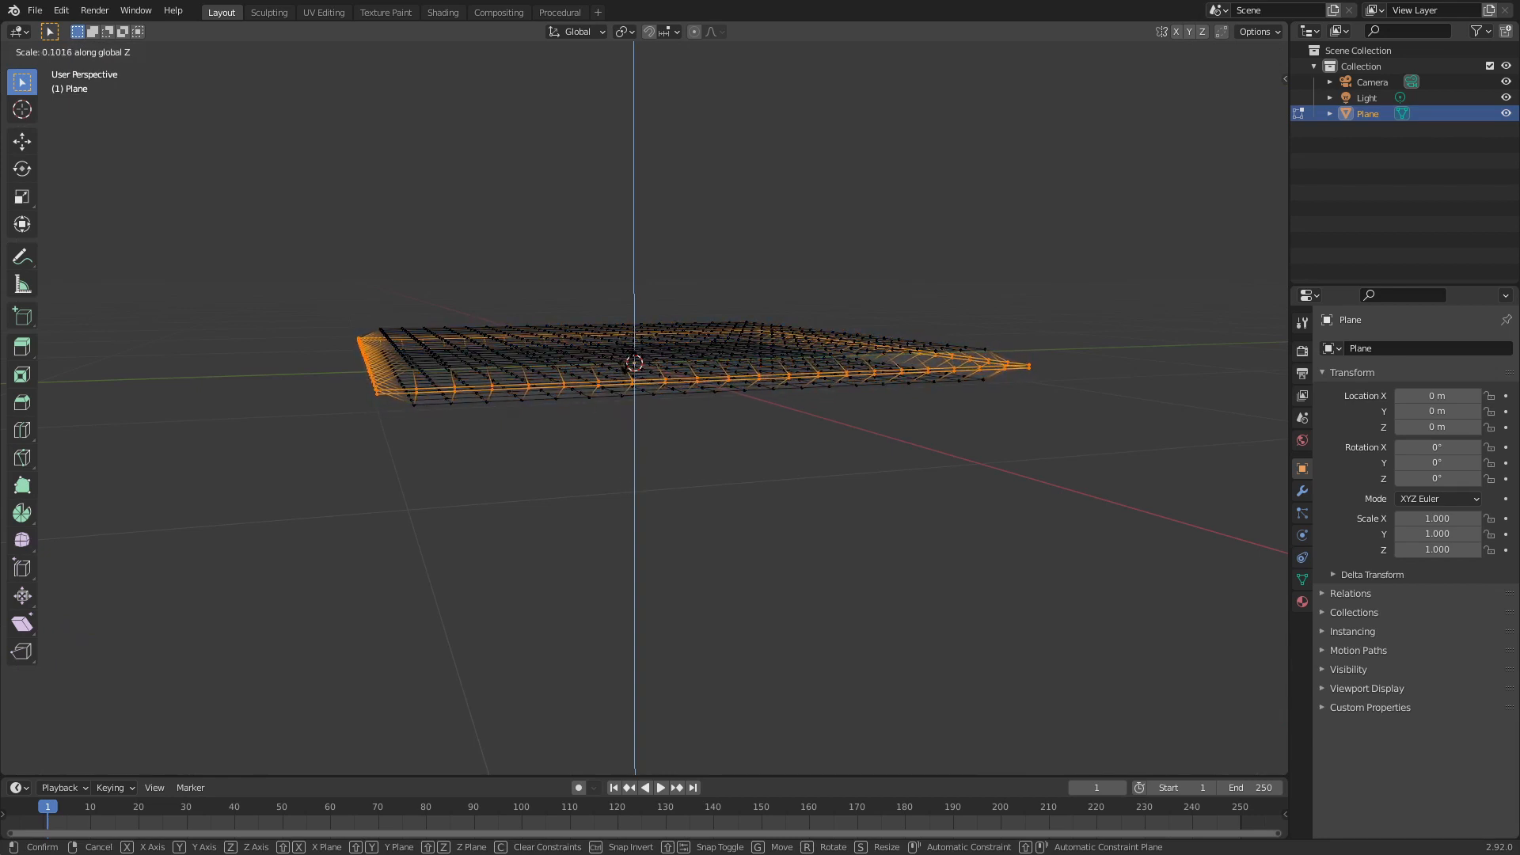
click(605, 397)
middle_drag(516, 468, 587, 468)
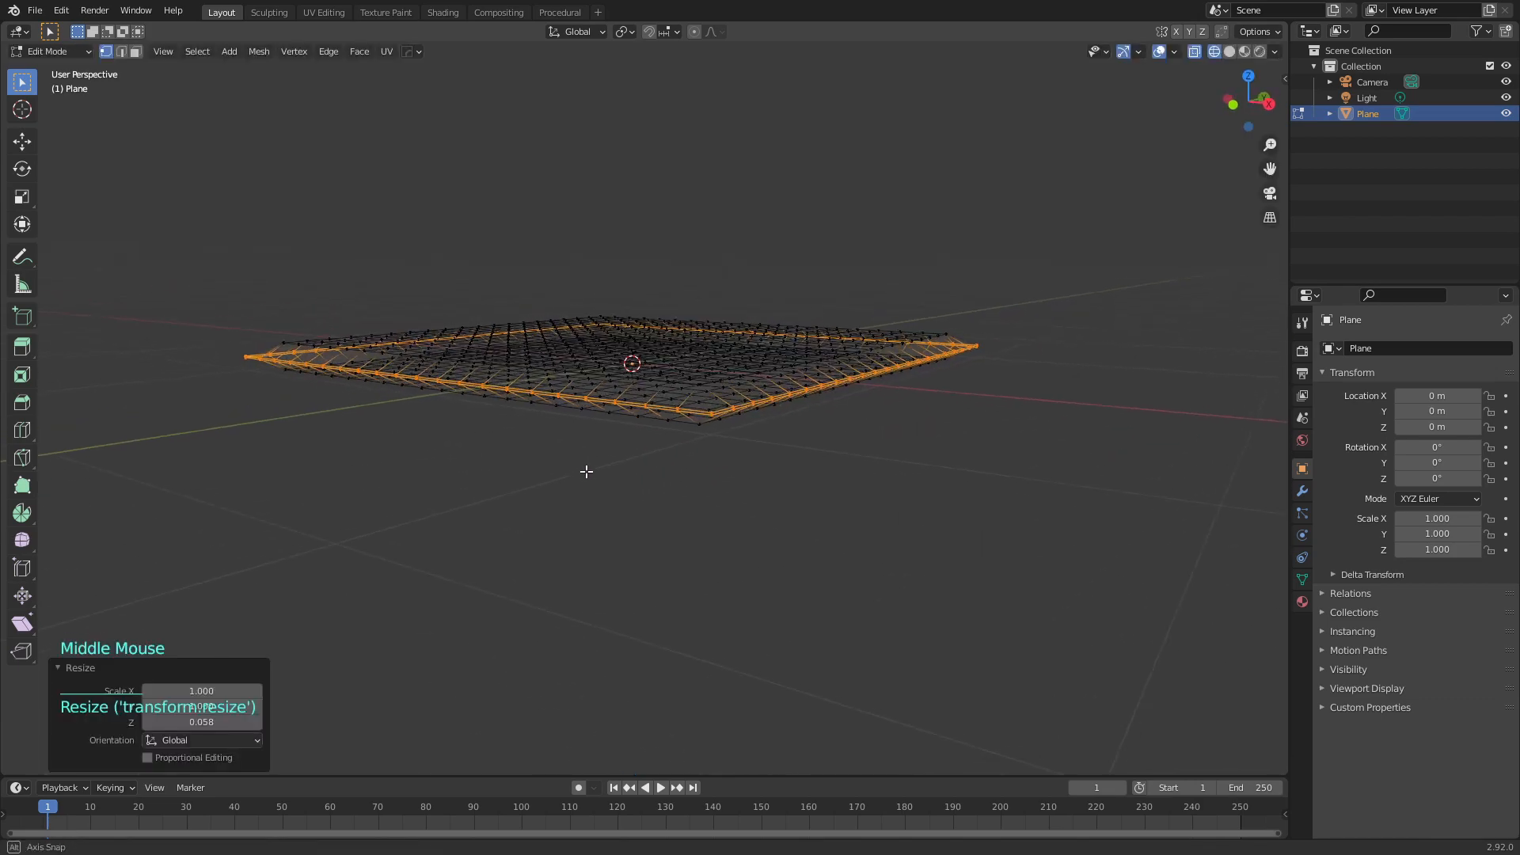
scroll(641, 495, up, 2)
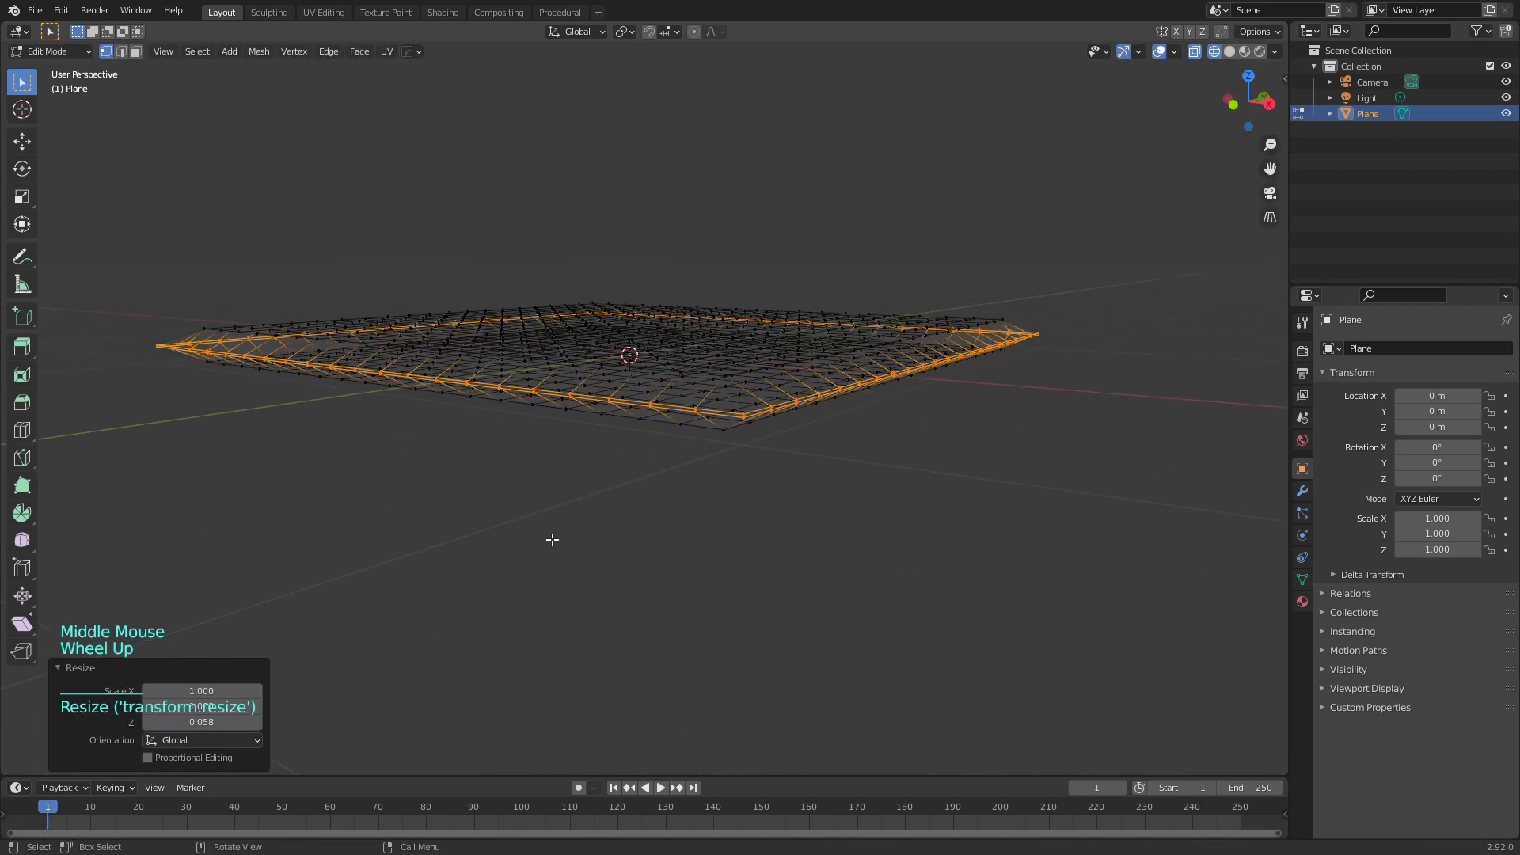
Merge the border vertices by distance, raising the merge distance until both borders weld, and show the object in solid shading
key(m)
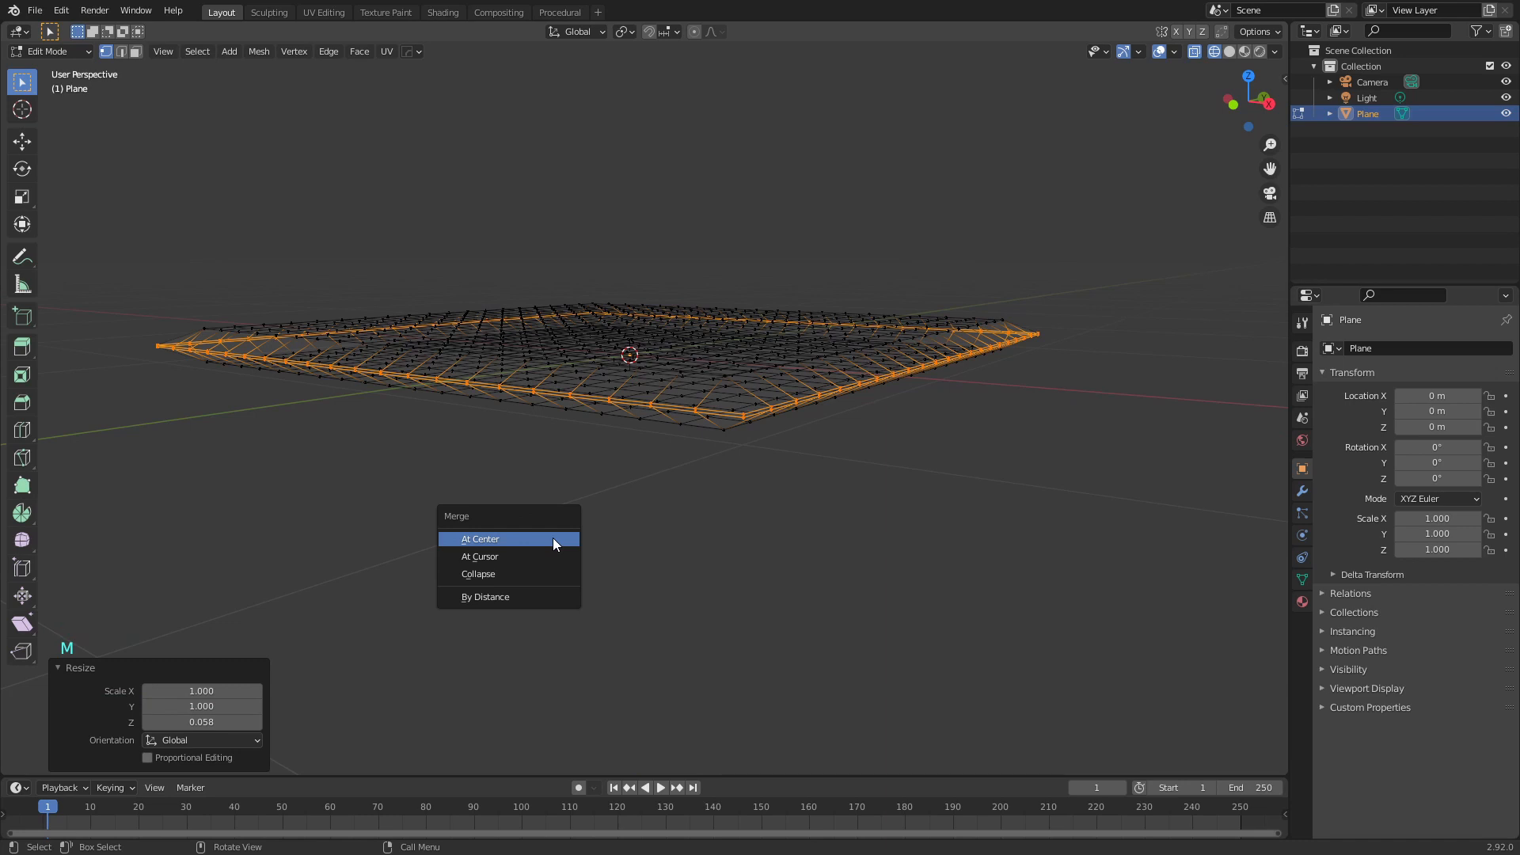
click(515, 594)
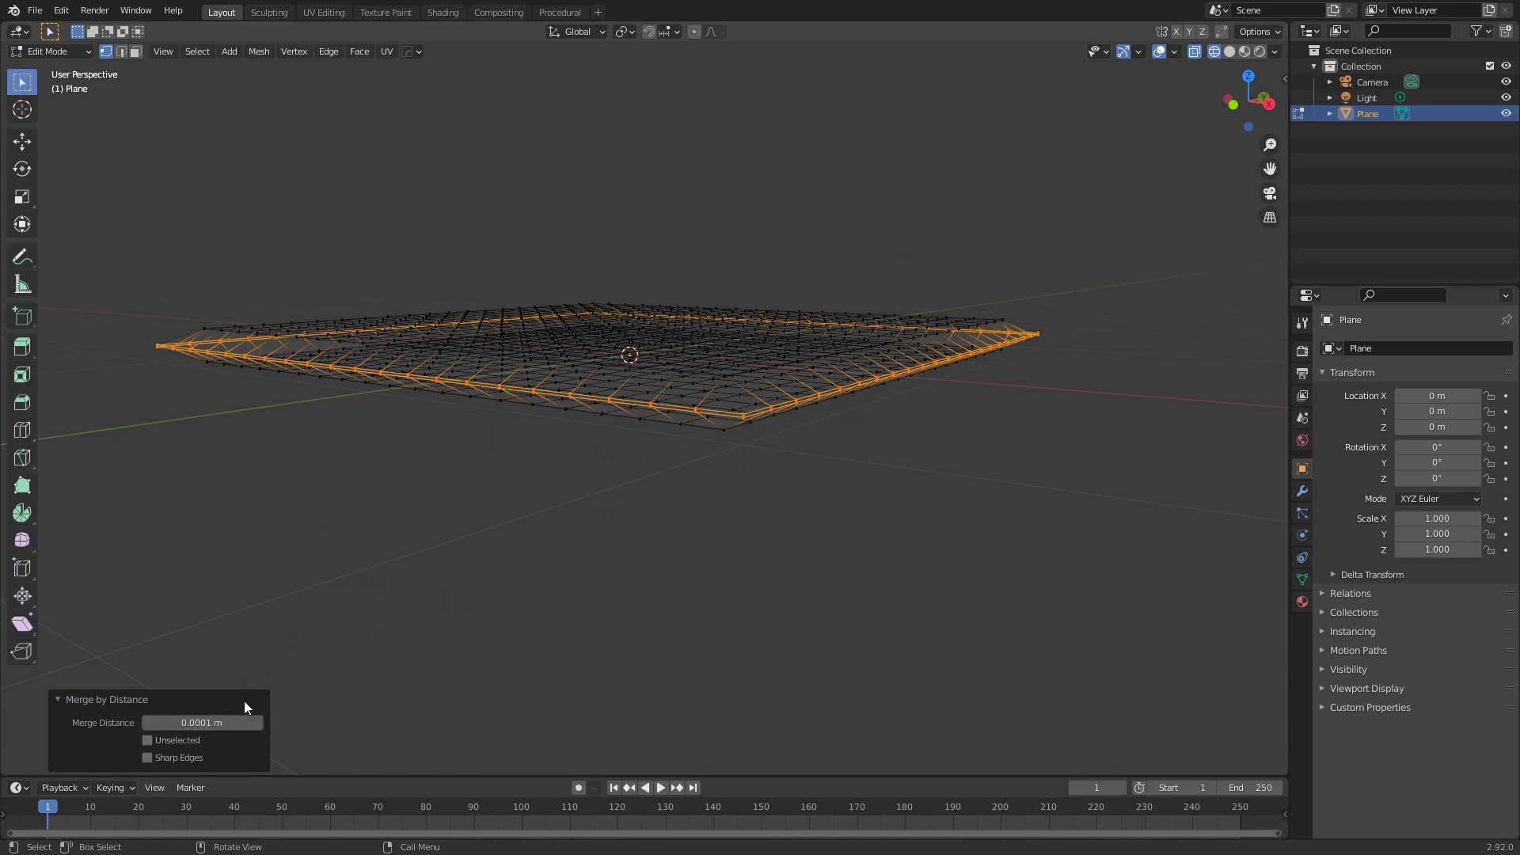
shift+click(202, 723)
shift+drag(202, 723, 265, 723)
click(730, 532)
middle_drag(730, 532, 564, 486)
key(Tab)
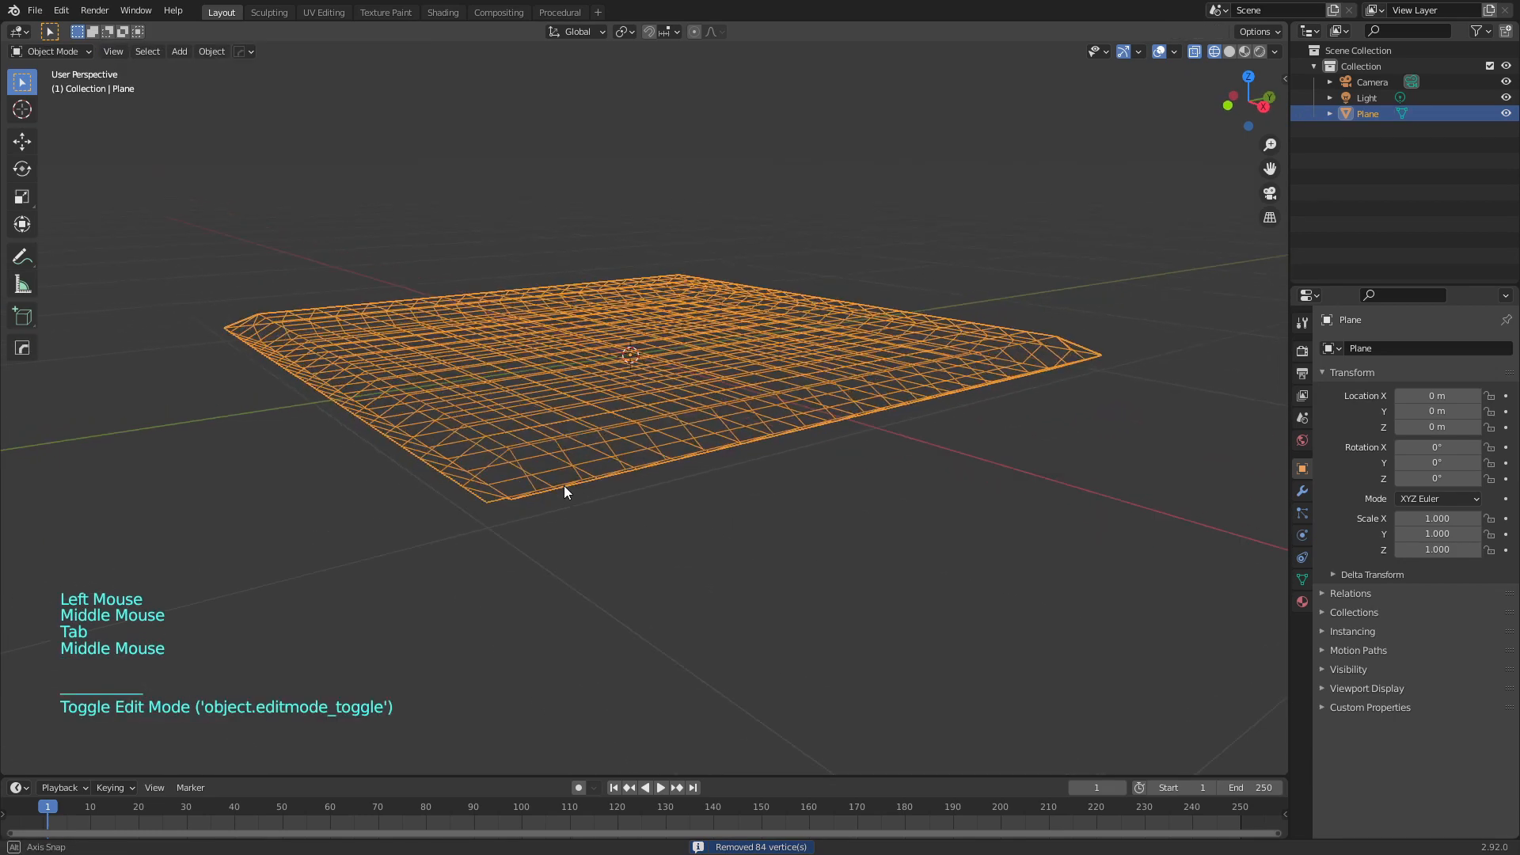
click(1229, 59)
click(1229, 50)
In Edit Mode, connect the inner and outer vertices of the nearest corner with a diagonal edge
middle_drag(609, 485, 633, 479)
key(Tab)
click(625, 457)
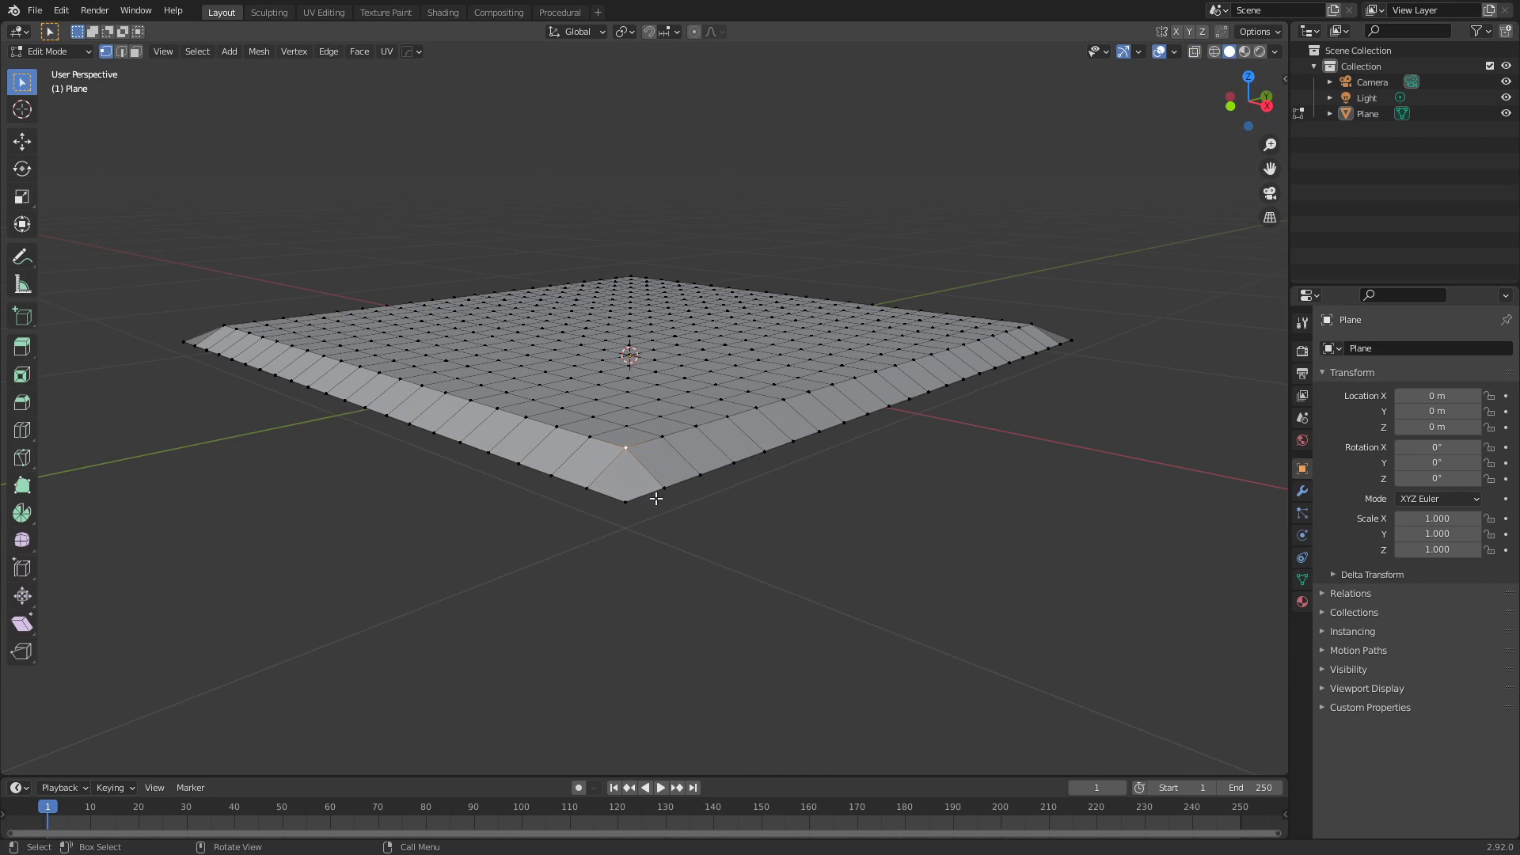
middle_drag(632, 451, 937, 461)
shift+click(631, 438)
key(j)
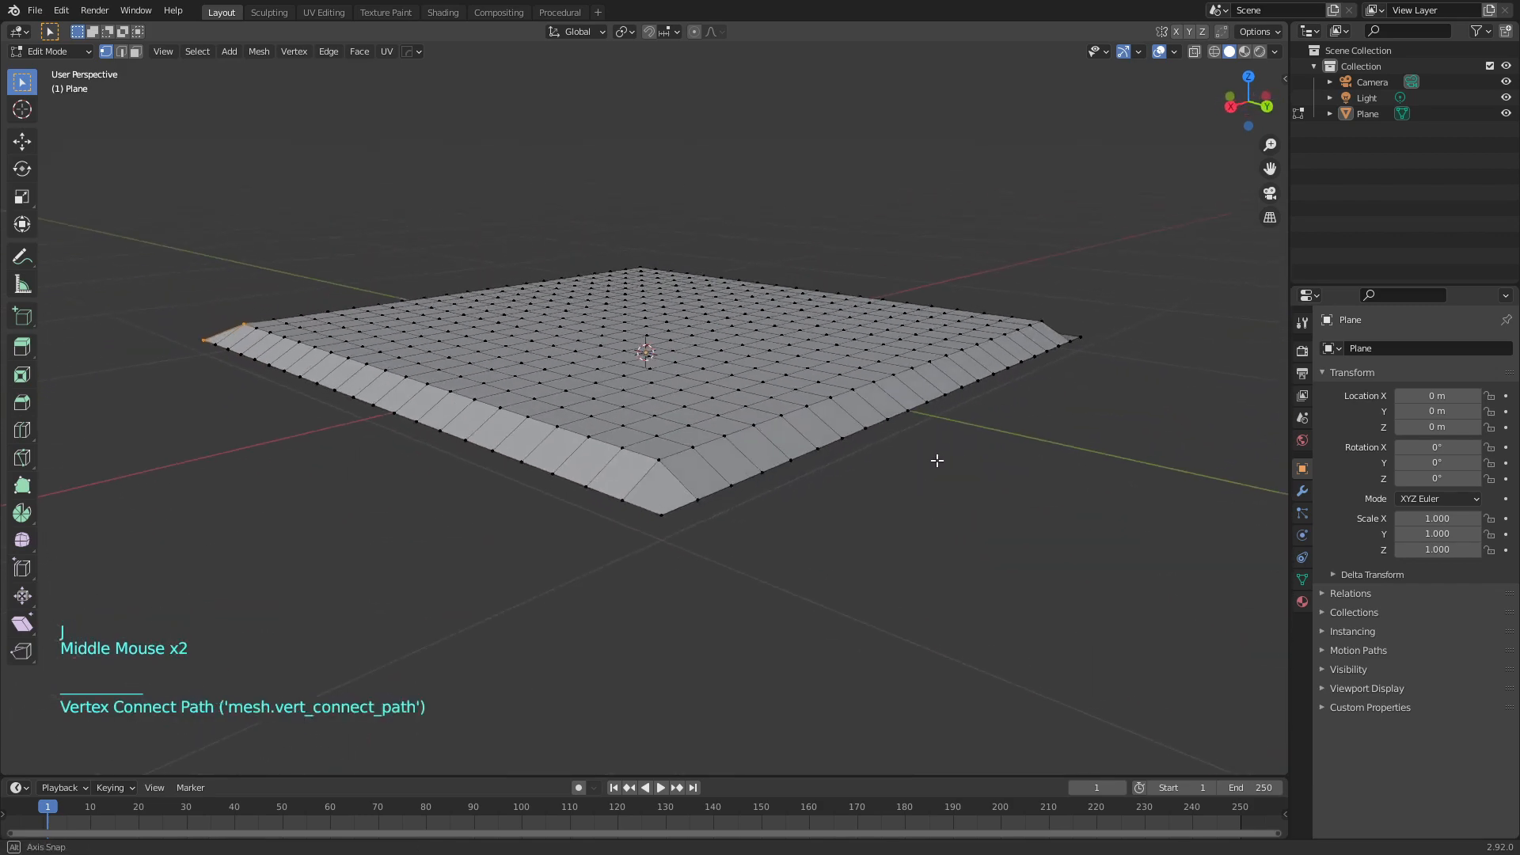
Connect the upper inner, outer and lower inner vertices at the second corner with diagonal edges
scroll(911, 463, down, 1)
click(659, 445)
shift+click(661, 485)
middle_drag(662, 481, 663, 419)
shift+click(664, 337)
key(j)
Connect the upper inner, outer and lower inner vertices at the third corner with diagonal edges
middle_drag(704, 361, 697, 400)
click(800, 414)
shift+click(809, 452)
shift+click(748, 320)
key(j)
Connect the upper and lower inner vertices through the outer vertex at the last corner with diagonal edges
click(756, 389)
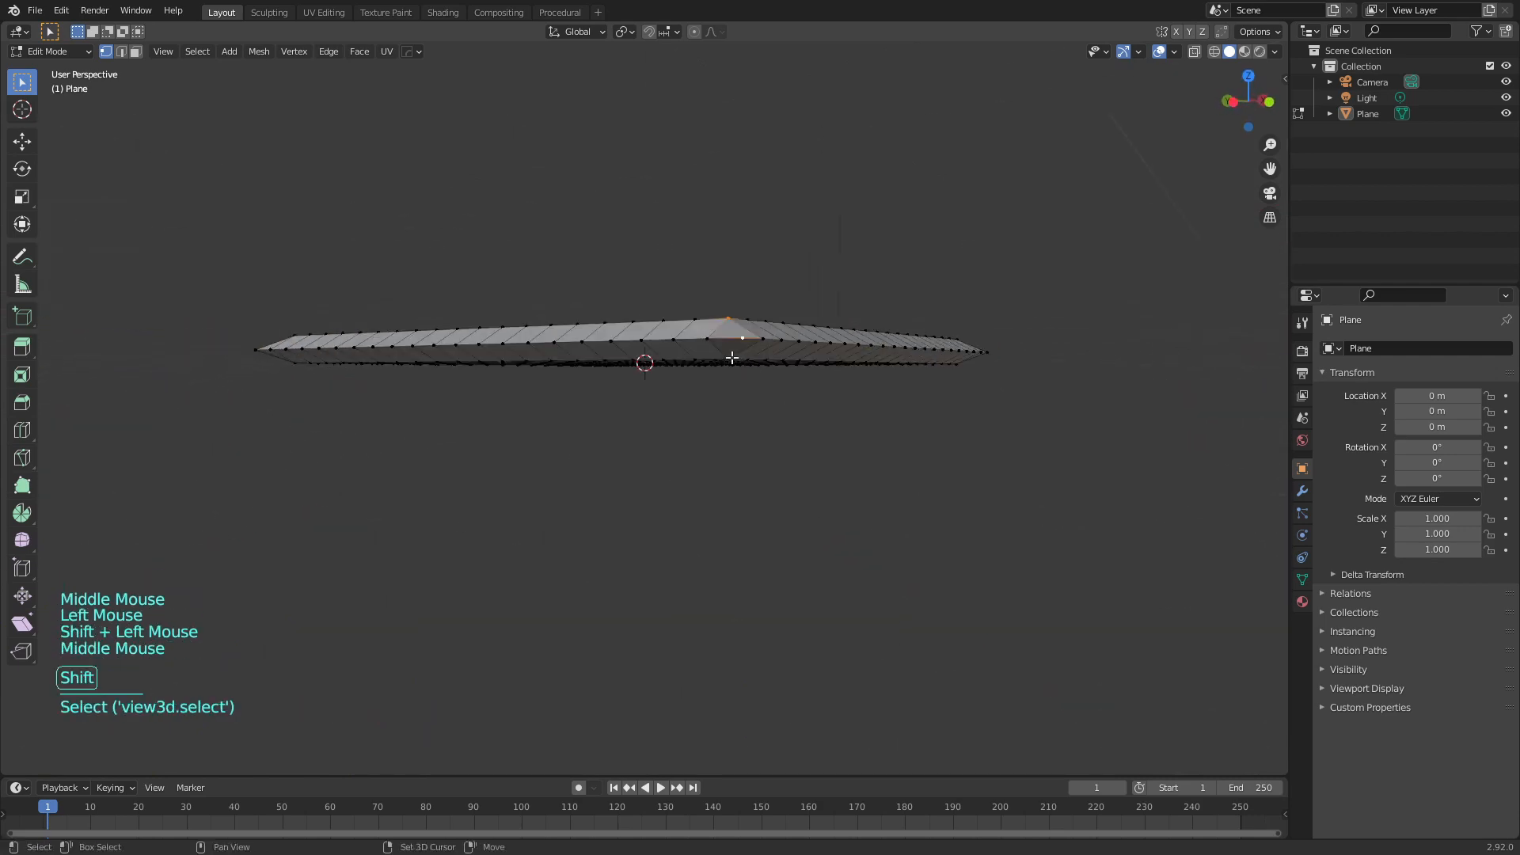
shift+click(730, 361)
click(729, 320)
click(729, 320)
shift+click(741, 339)
shift+click(728, 361)
key(j)
middle_drag(894, 407, 775, 465)
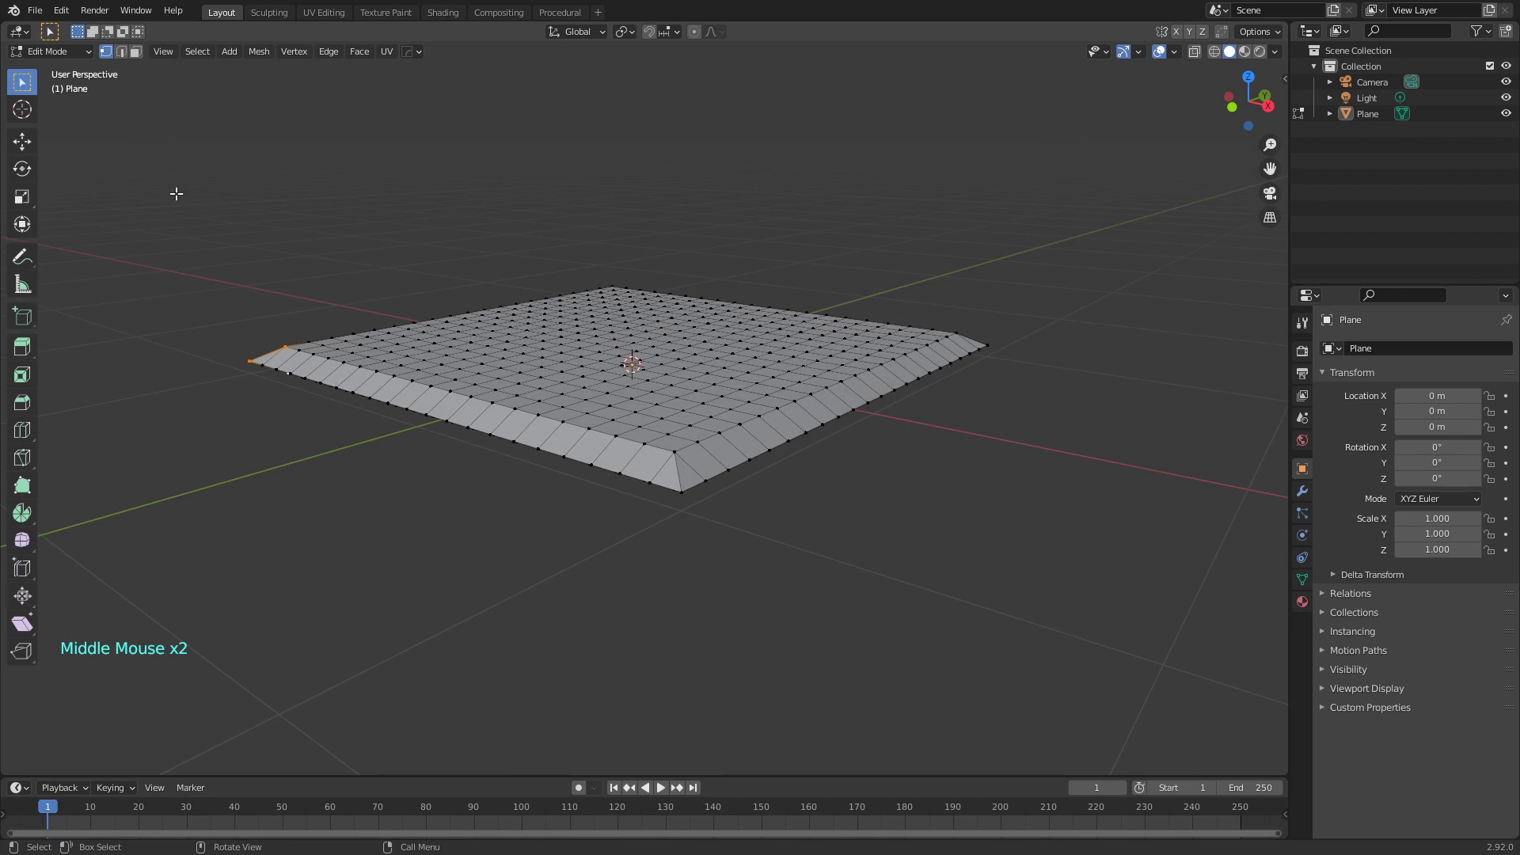
In edge select mode, dissolve the four old diagonal edges beside the first corner on the top and underside
key(2)
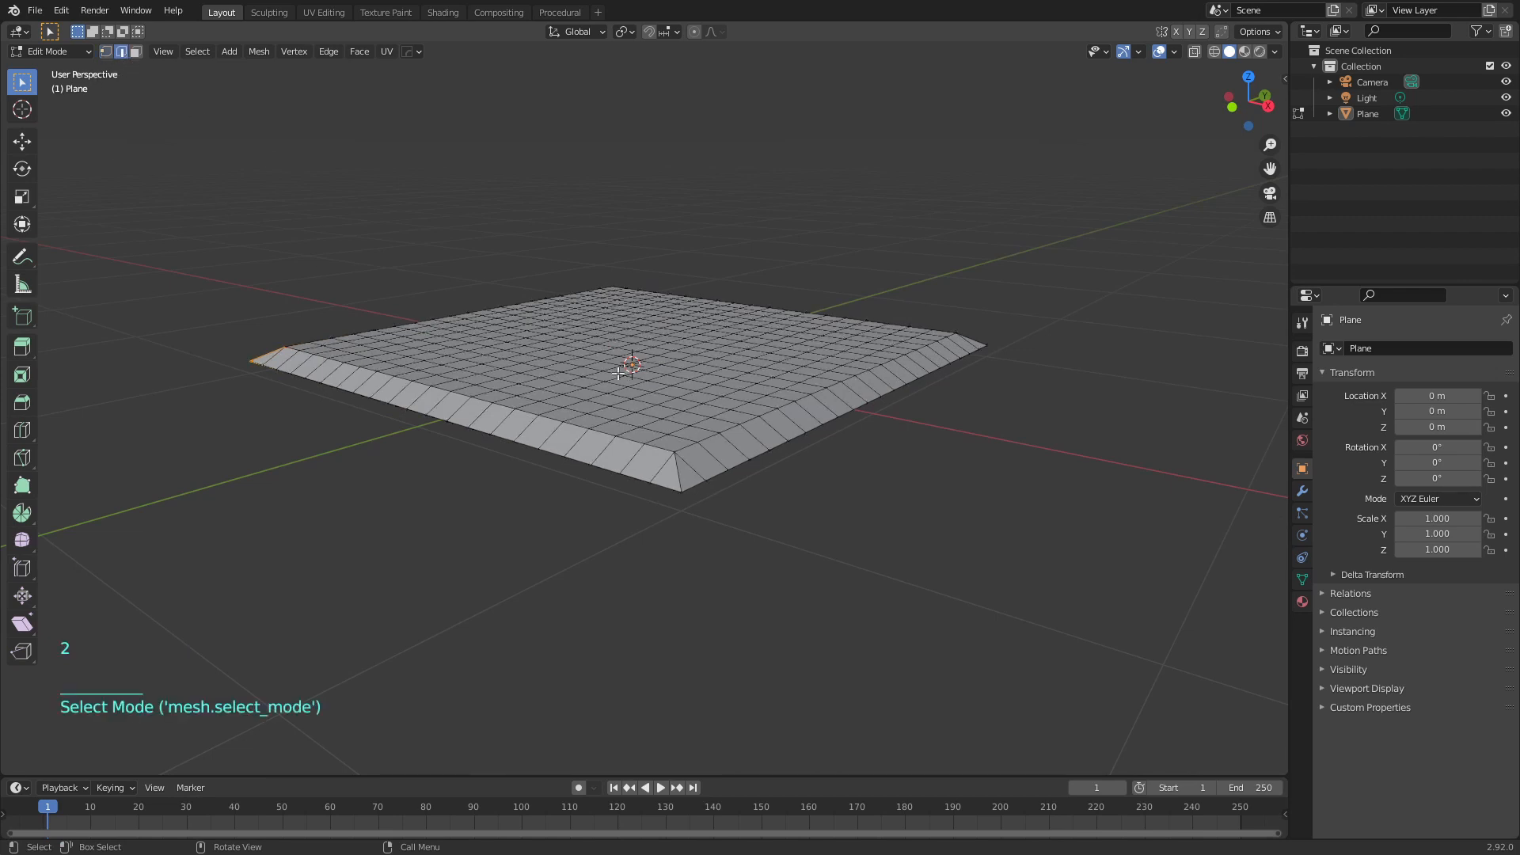
click(686, 464)
shift+click(667, 474)
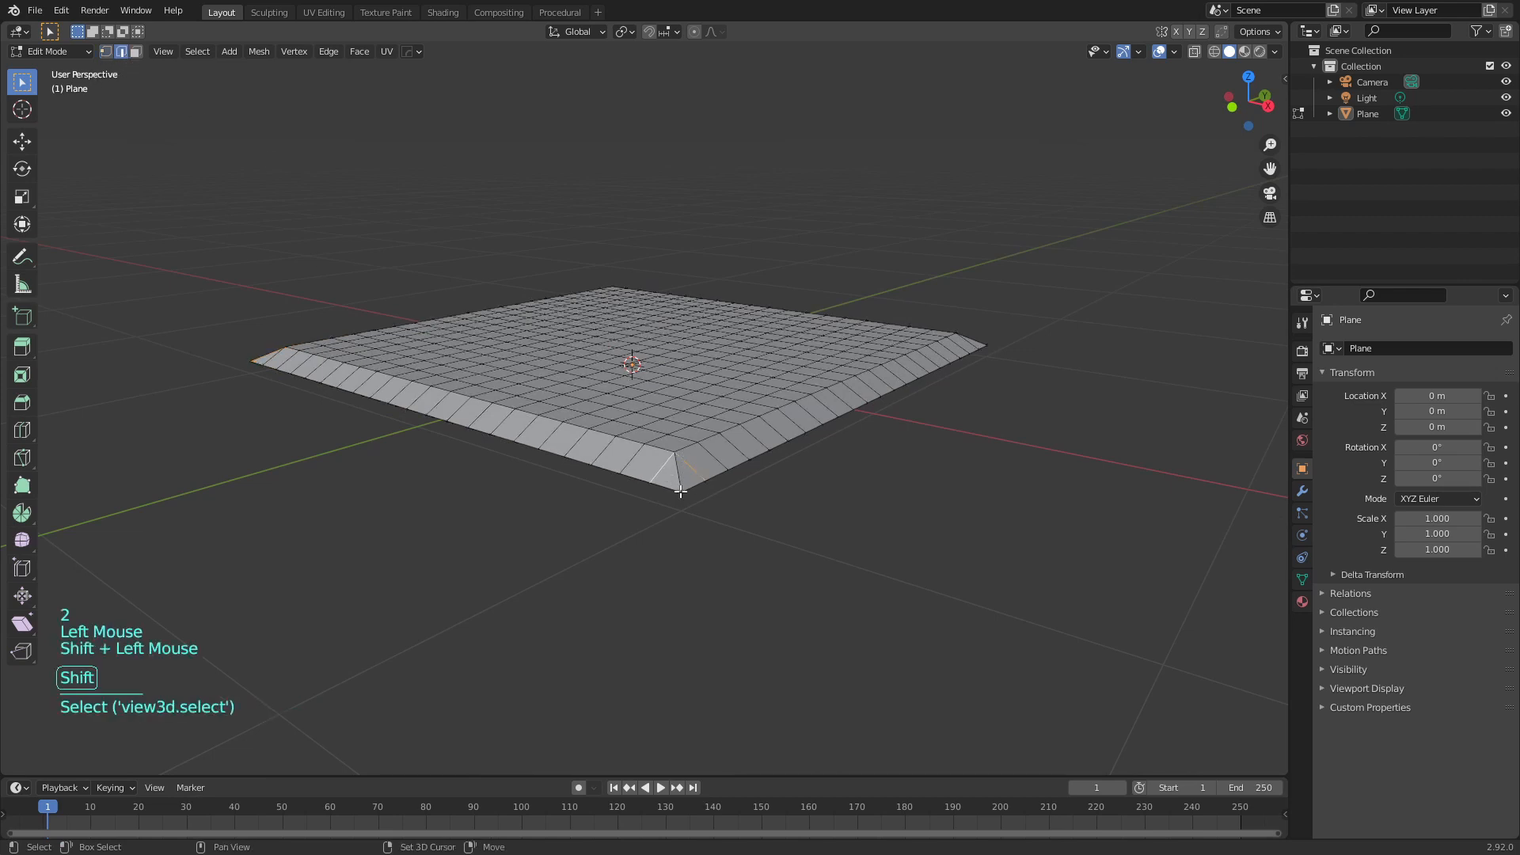
middle_drag(681, 492, 675, 458)
shift+click(631, 336)
shift+click(669, 337)
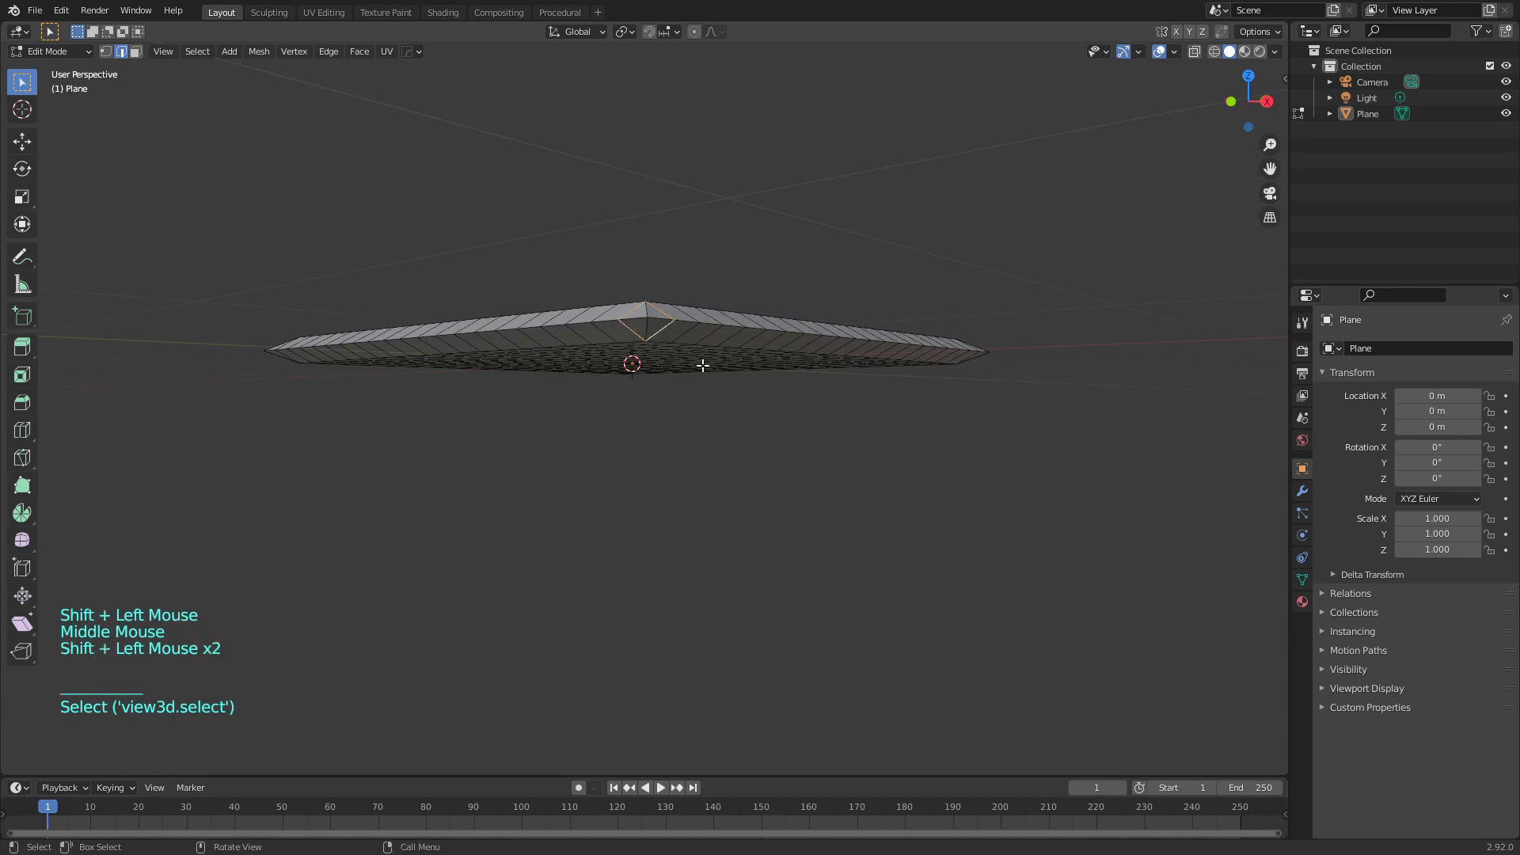
key(Delete)
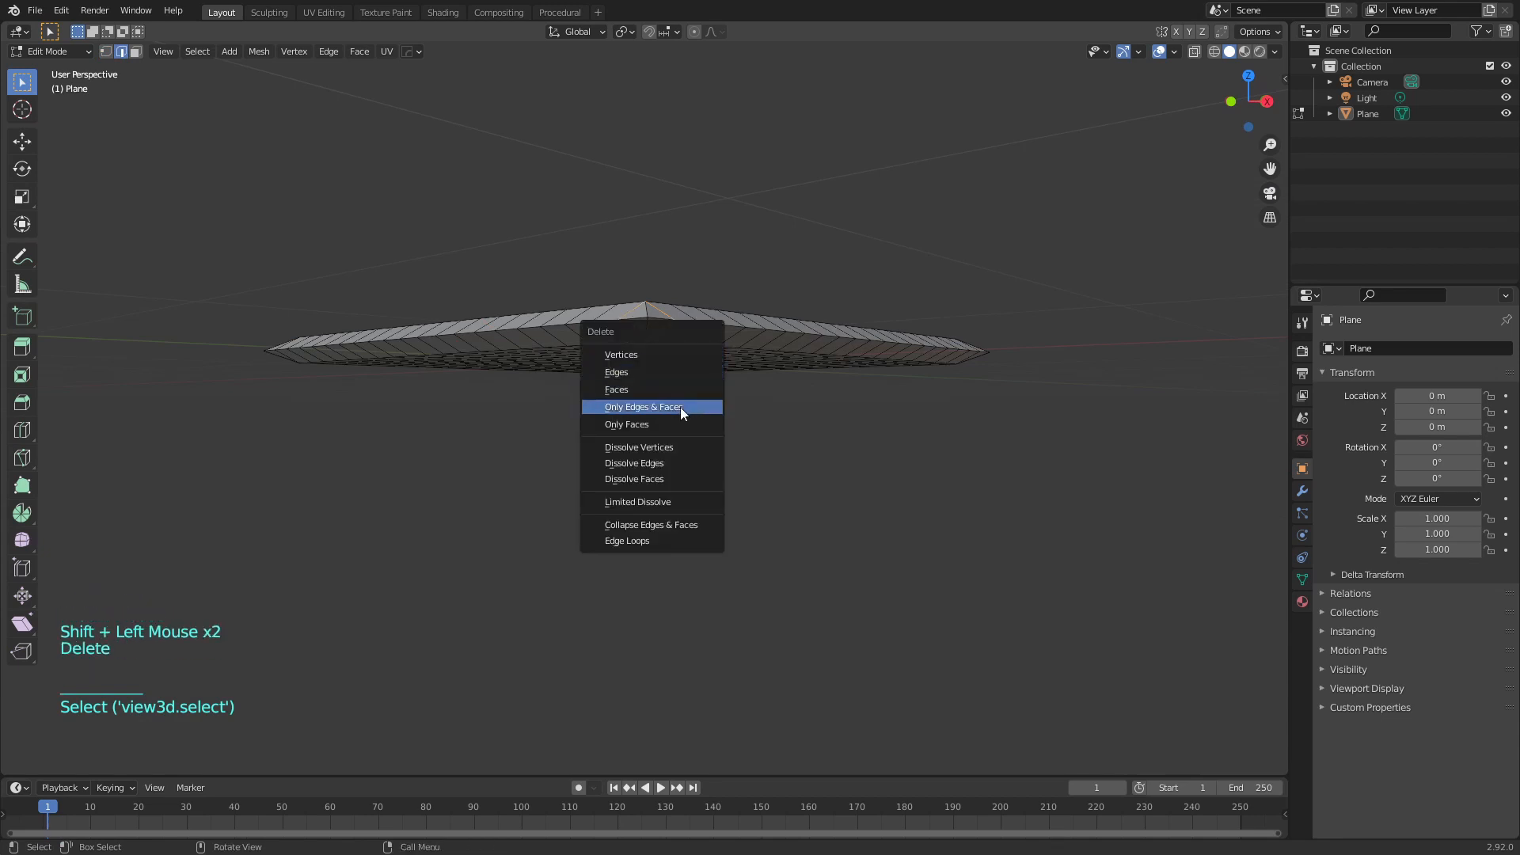
click(666, 462)
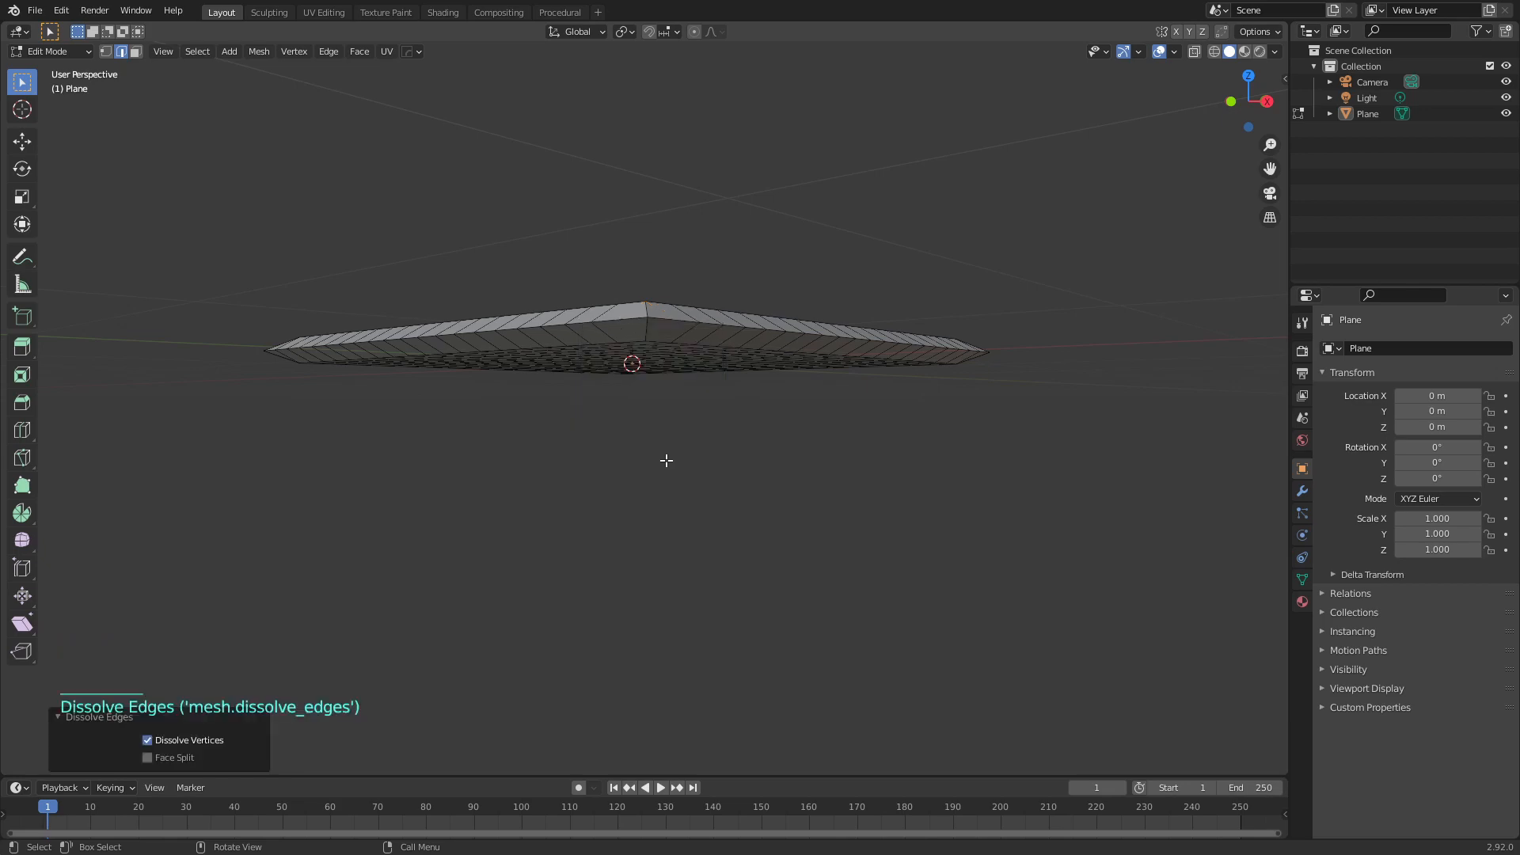
Dissolve the old diagonal edges beside the second corner on both the top and the underside
middle_drag(831, 407, 750, 367)
click(835, 489)
shift+click(853, 485)
shift+click(772, 325)
key(Delete)
click(806, 329)
Dissolve the four old diagonal edges flanking the third corner, above and below
shift+click(665, 431)
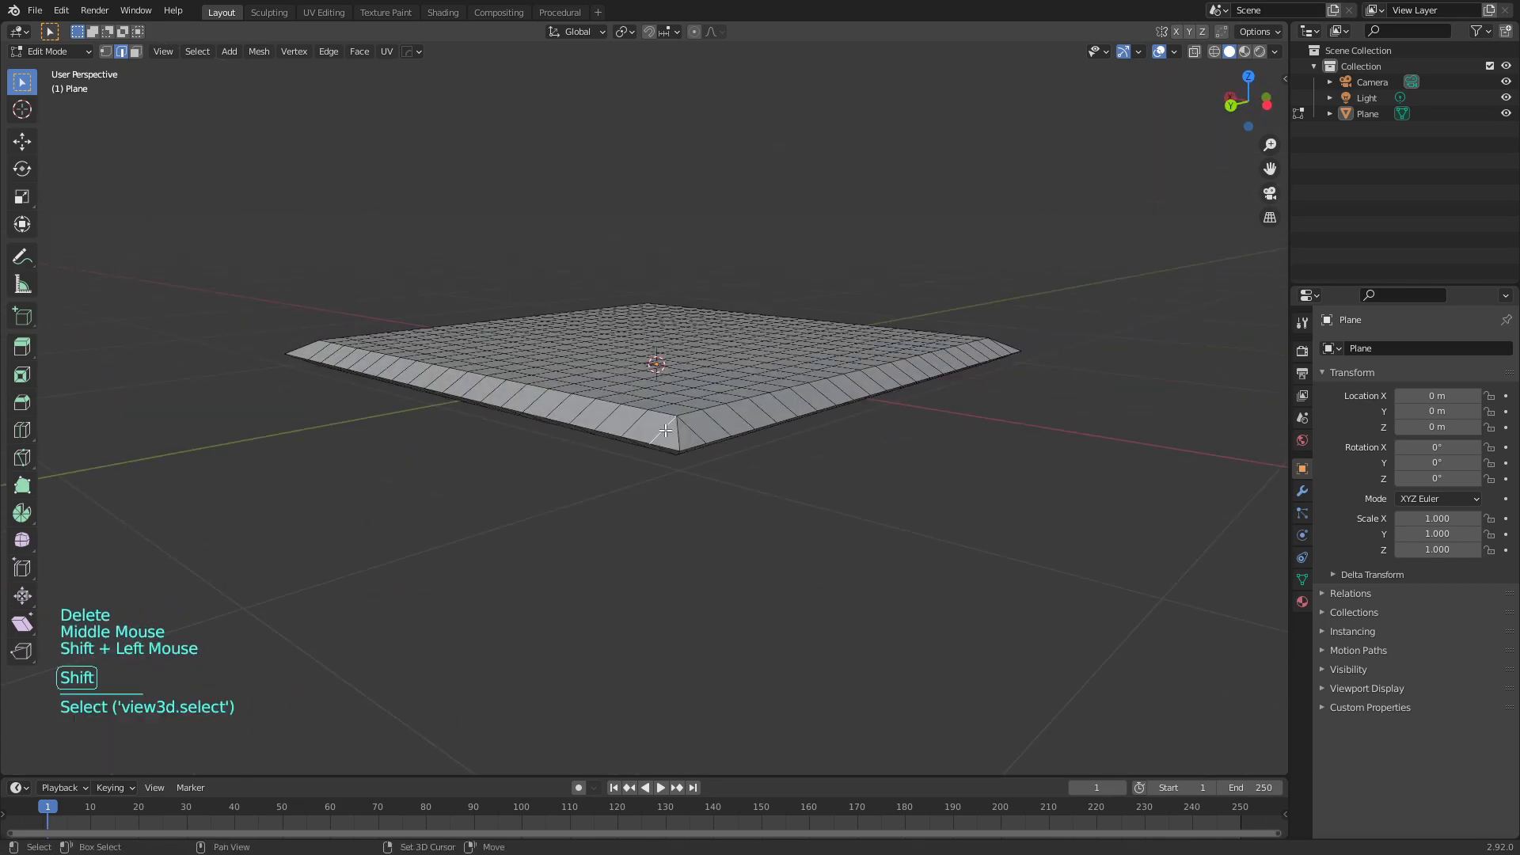
shift+click(680, 432)
click(666, 432)
shift+click(691, 432)
shift+click(643, 358)
shift+click(673, 357)
key(Delete)
click(709, 362)
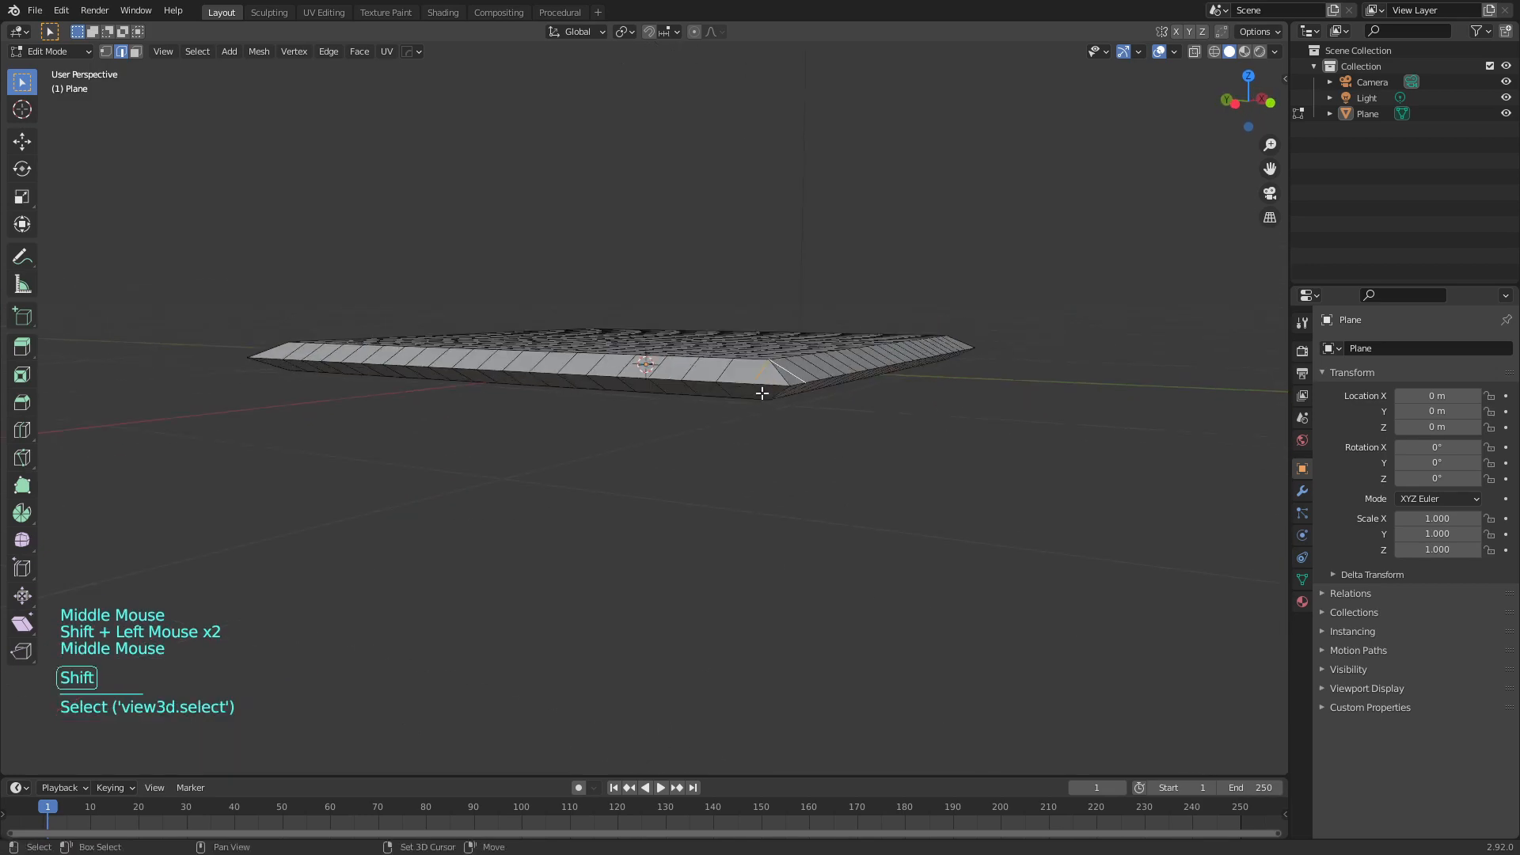
Dissolve the old diagonal edges beside the last corner and return to Object Mode
shift+click(762, 394)
shift+click(749, 366)
key(Delete)
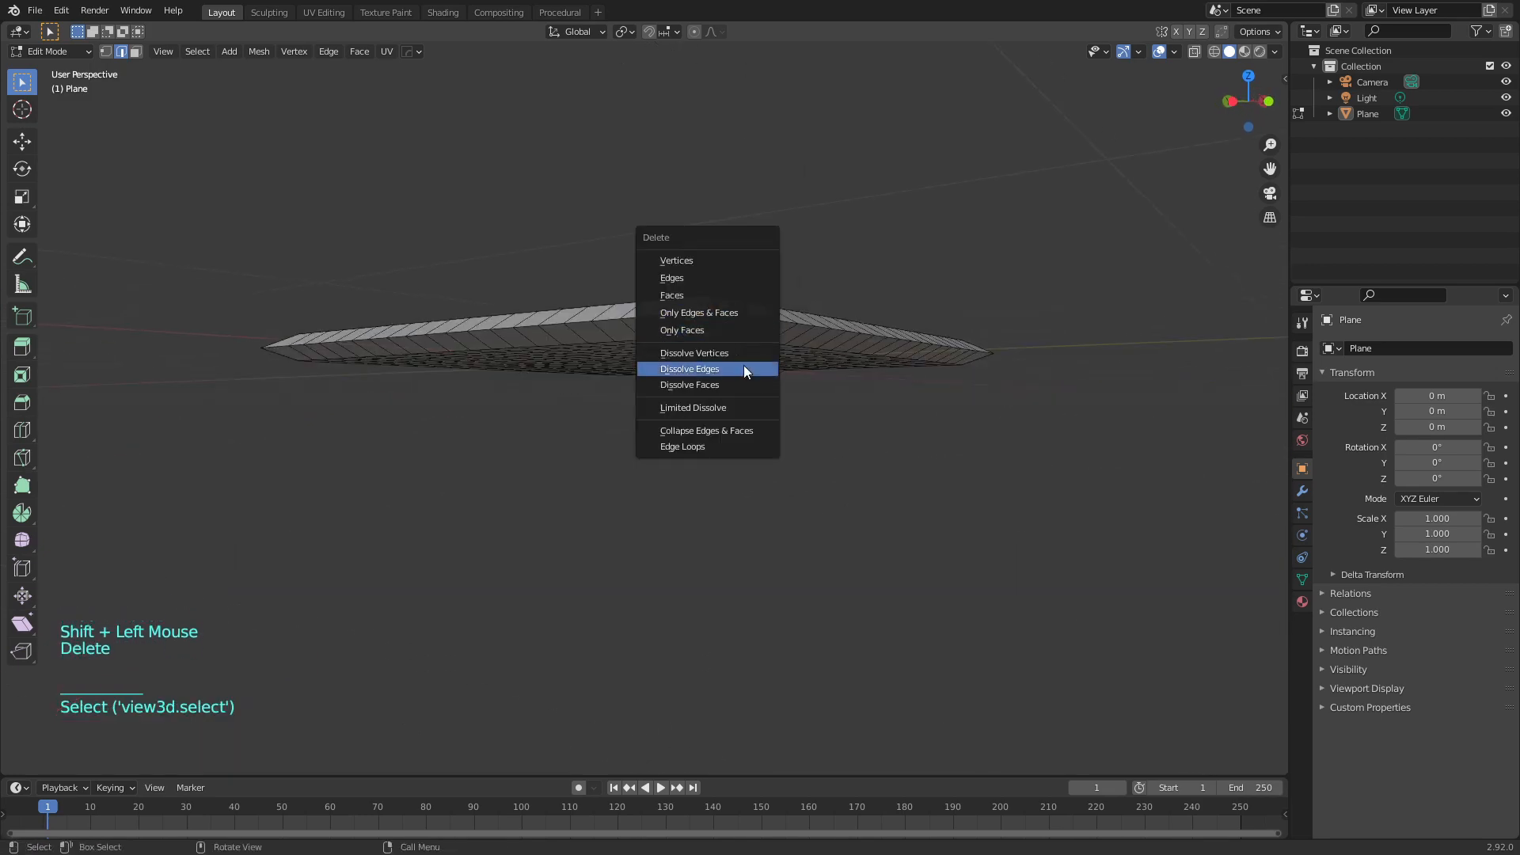
click(744, 364)
key(Tab)
Enable the Face Orientation overlay and inspect the normals on the top and underside of the mesh
scroll(733, 427, down, 2)
middle_drag(733, 428, 719, 487)
mouse_move(931, 497)
middle_down()
mouse_move(945, 505)
mouse_move(900, 547)
mouse_move(901, 515)
mouse_move(923, 519)
middle_up()
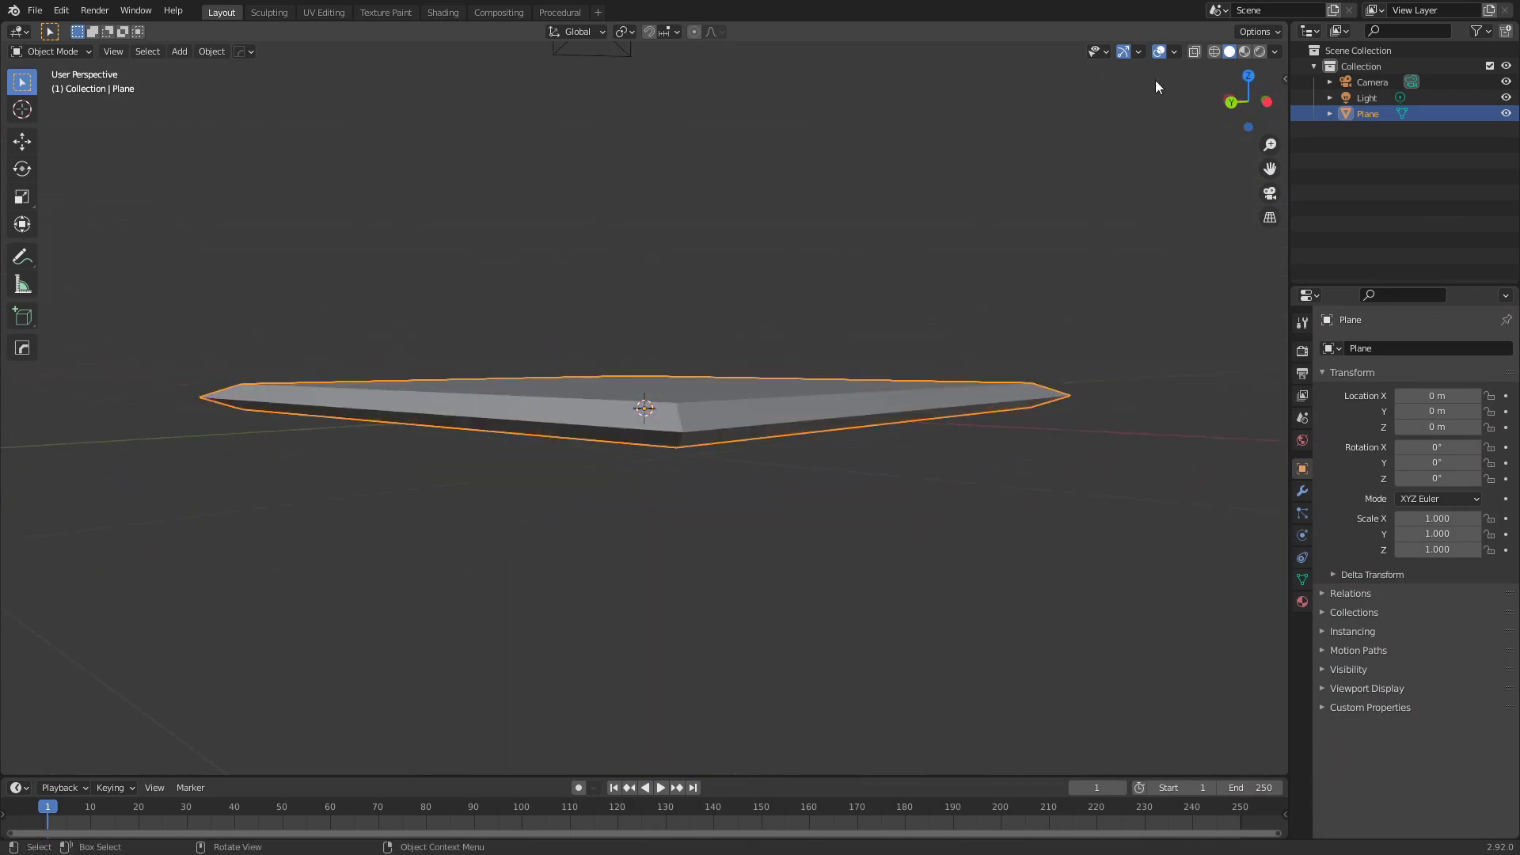
click(1174, 52)
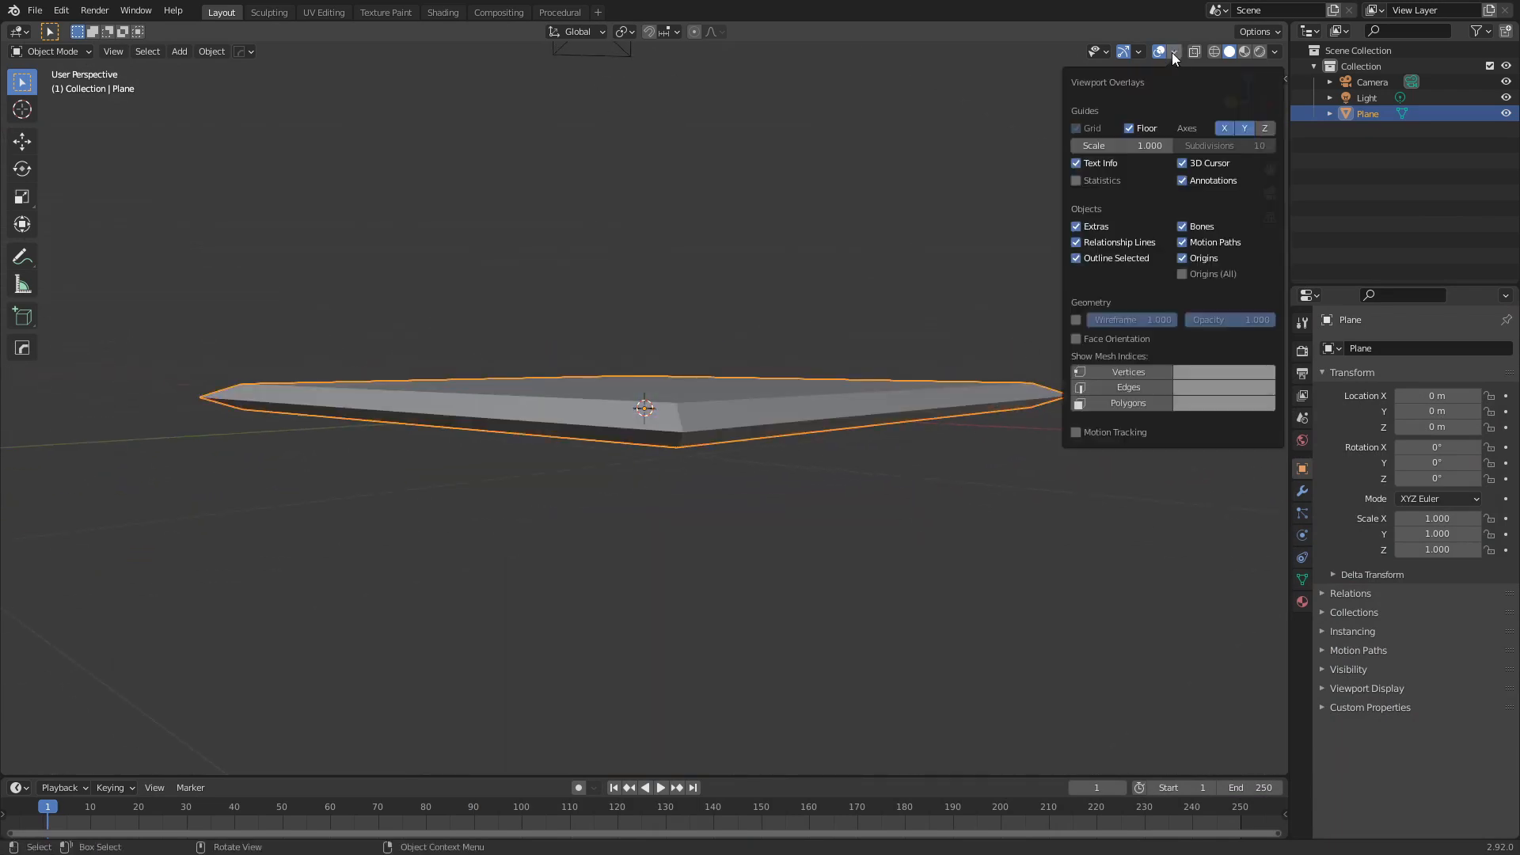
click(1075, 338)
middle_drag(1074, 335, 767, 414)
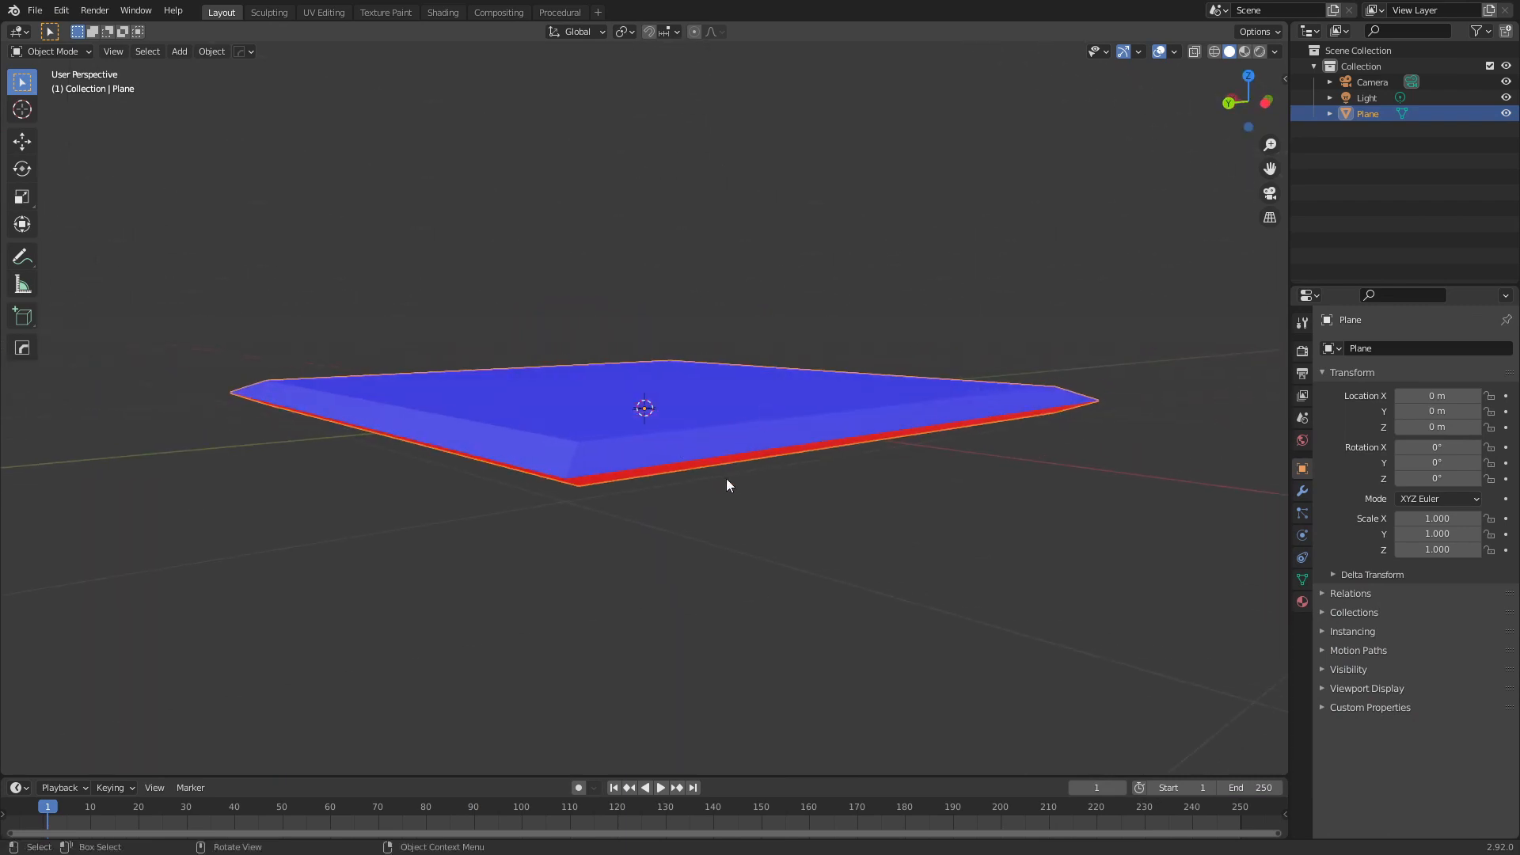
middle_drag(726, 482, 784, 459)
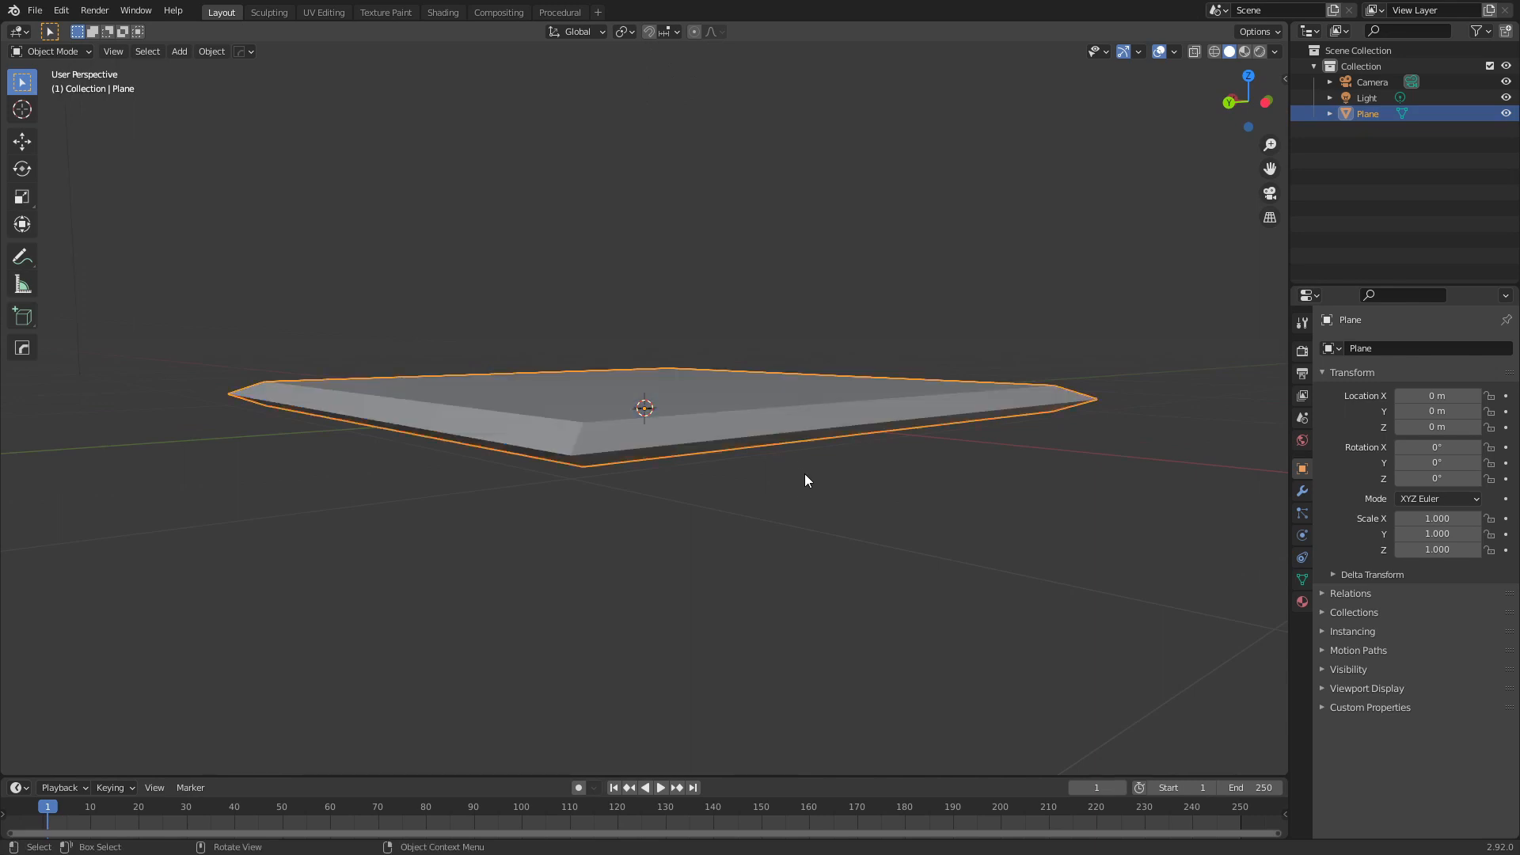
Select the whole mesh in Edit Mode and recalculate its normals to face outward, with the Face Orientation overlay shown
key(Tab)
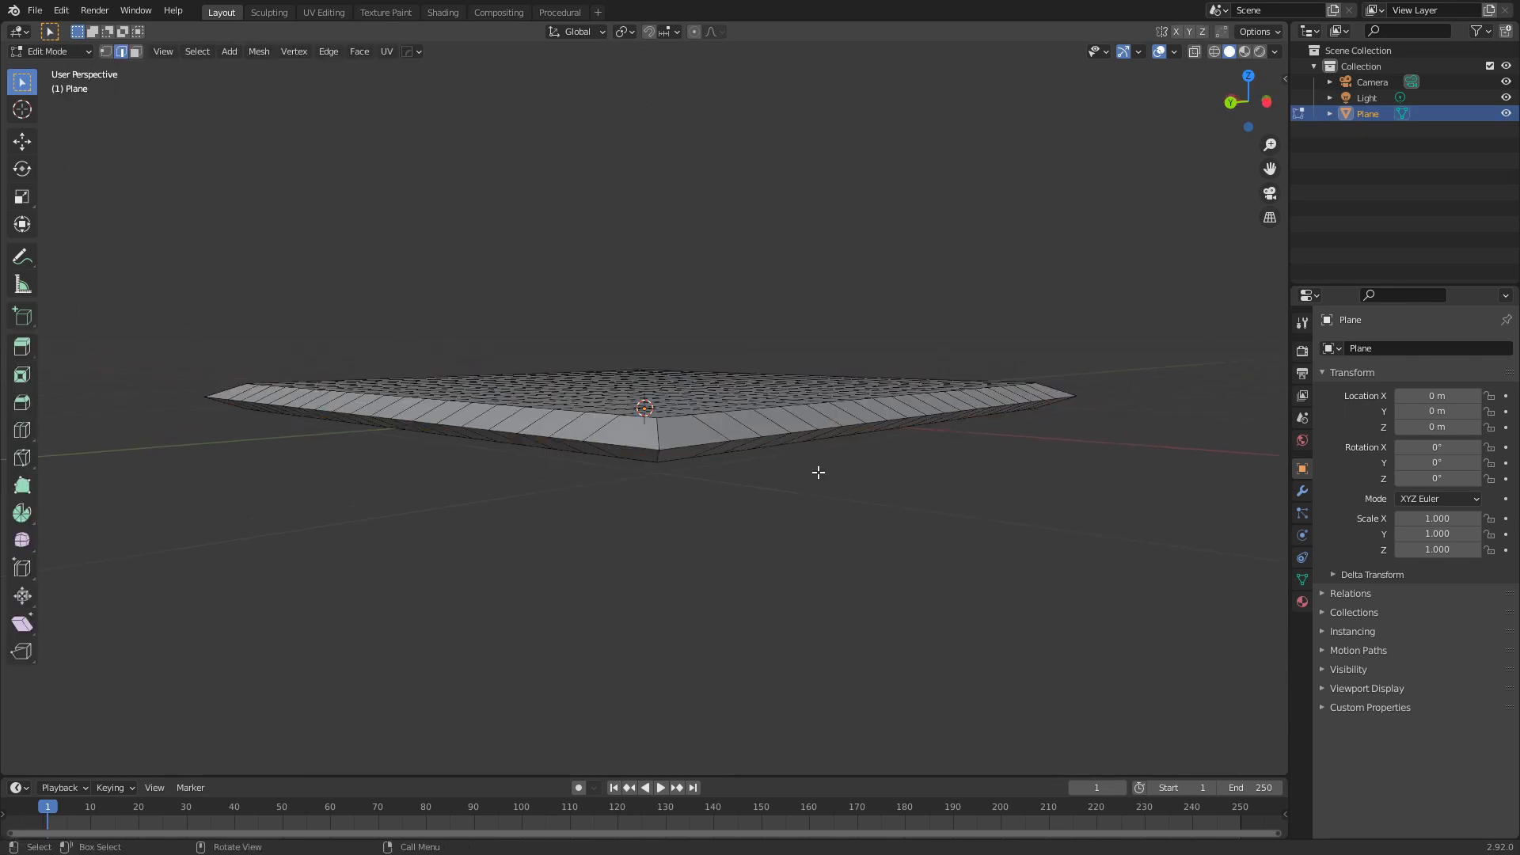
middle_drag(880, 507, 868, 500)
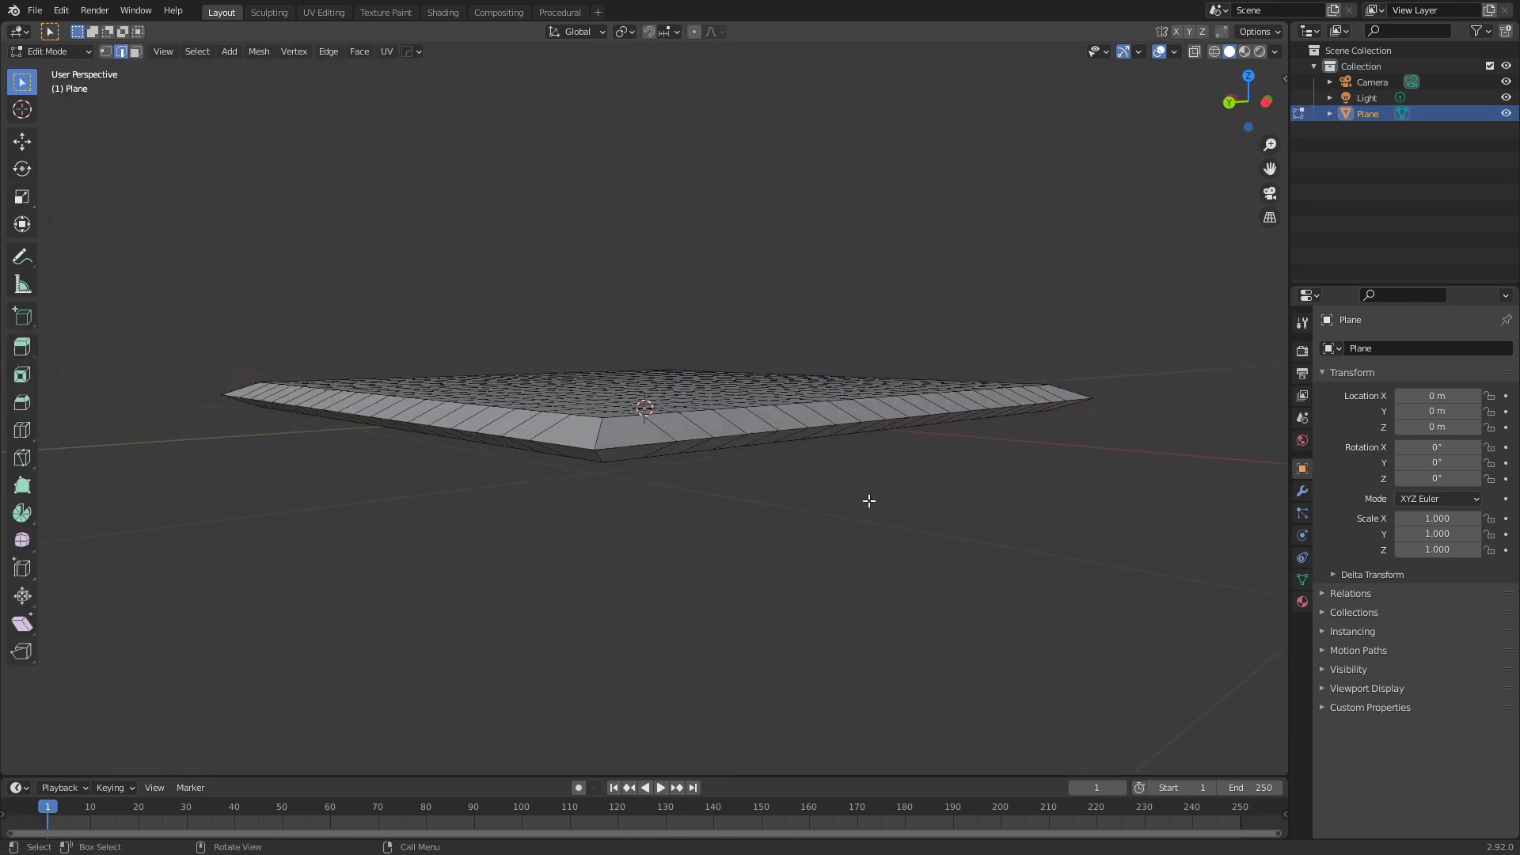
key(a)
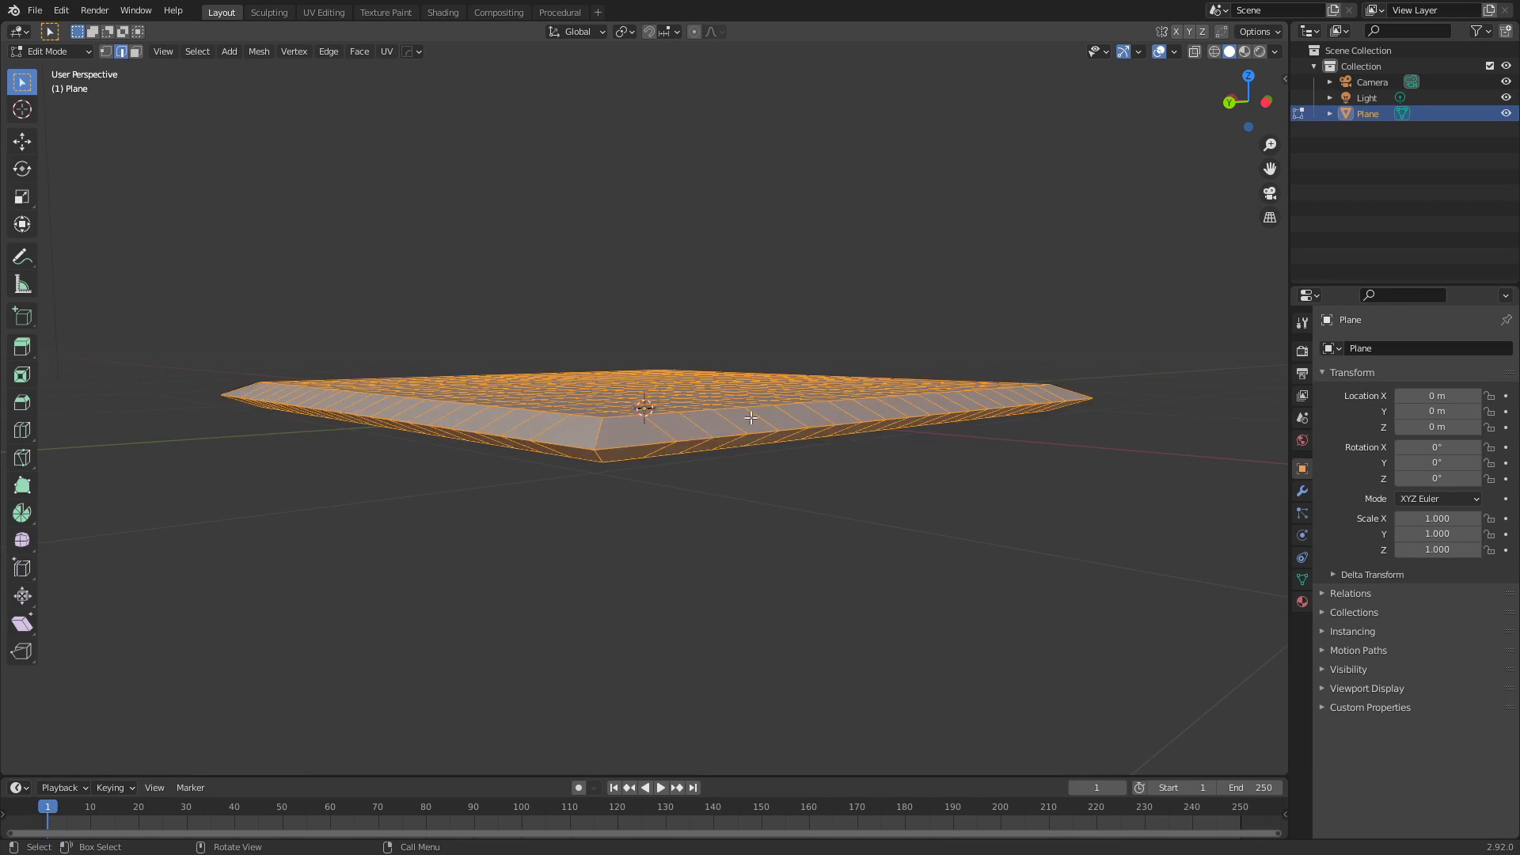
middle_drag(751, 418, 849, 472)
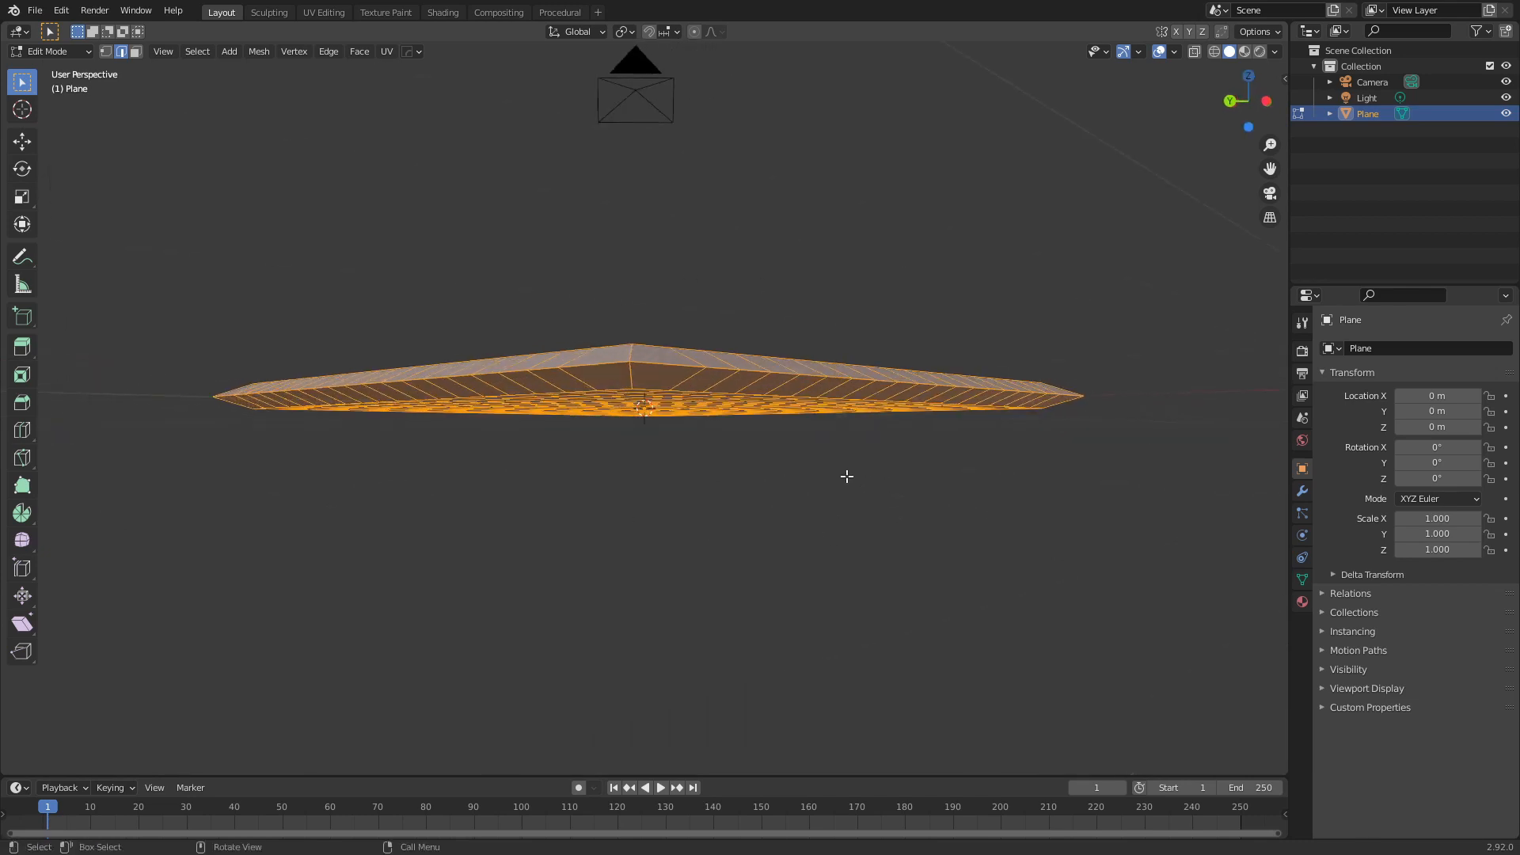
key(shift+f)
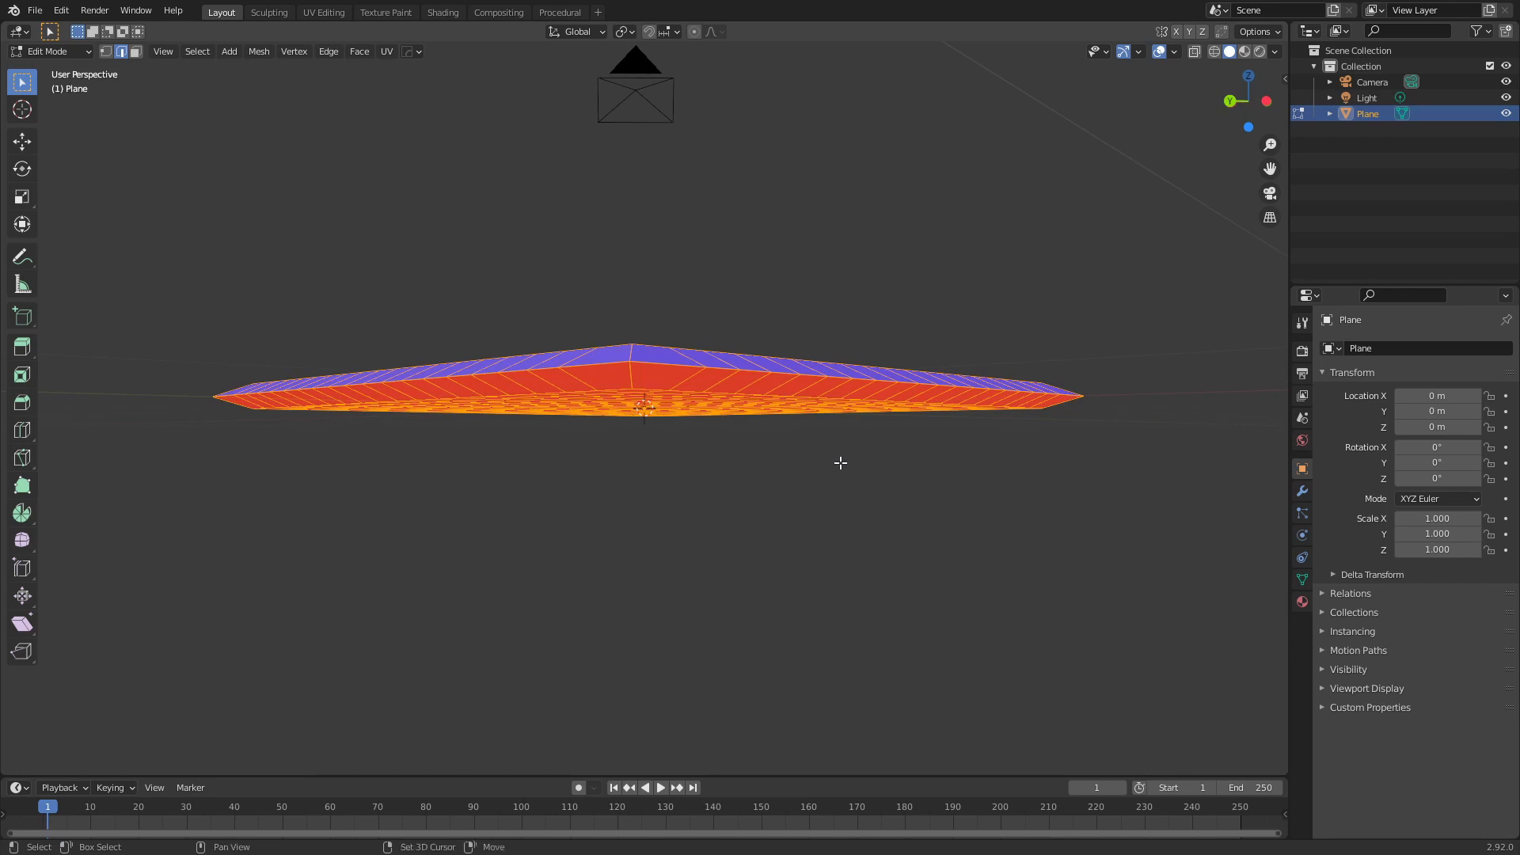
key(shift+n)
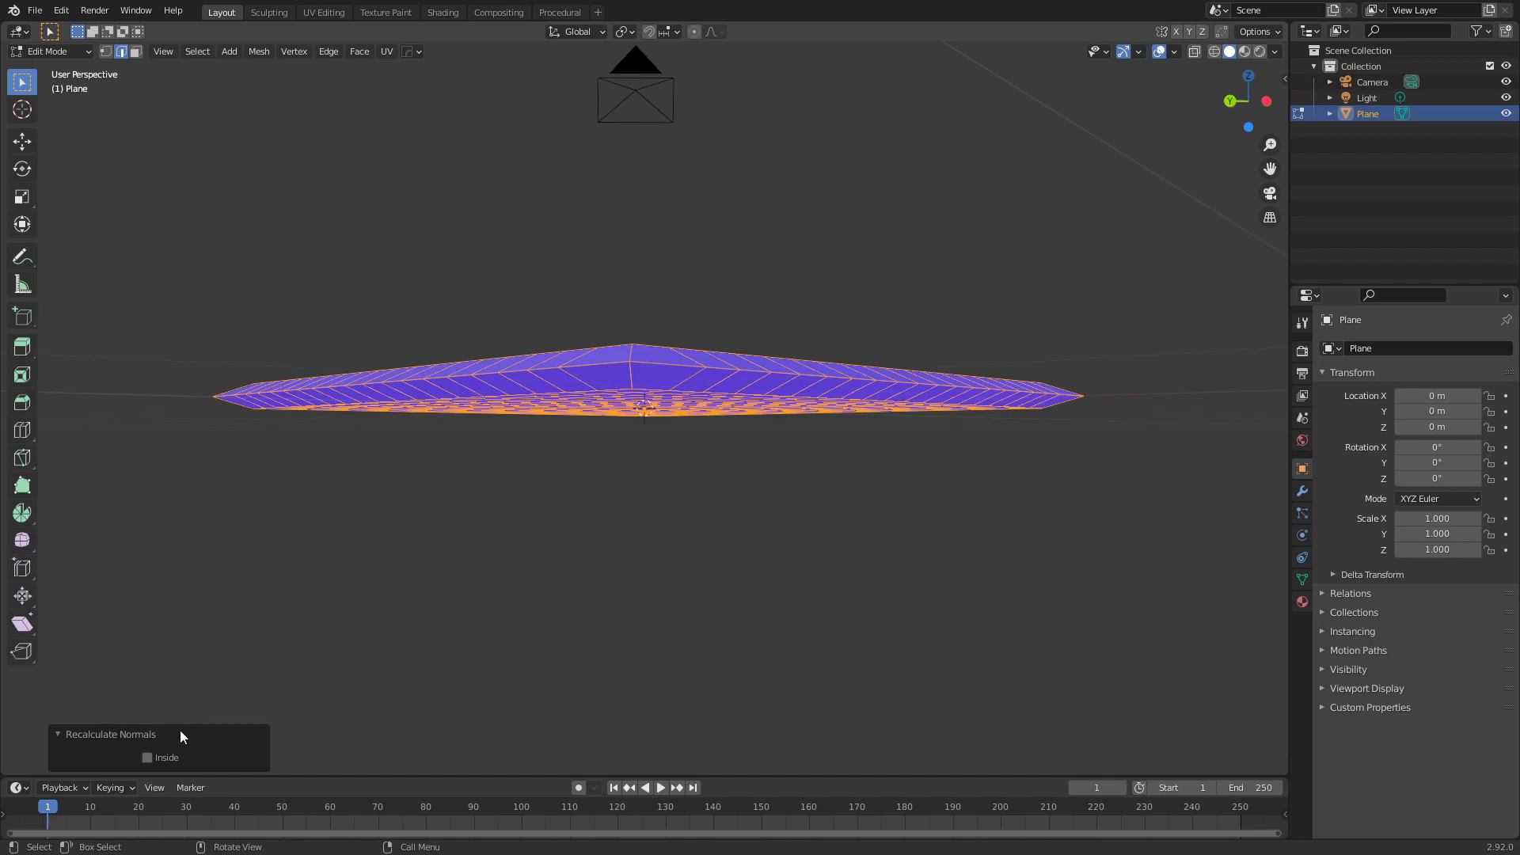
Turn off the Face Orientation overlay and return the mesh to Object Mode
middle_drag(768, 535, 800, 489)
key(shift+f)
middle_drag(622, 508, 784, 562)
key(Tab)
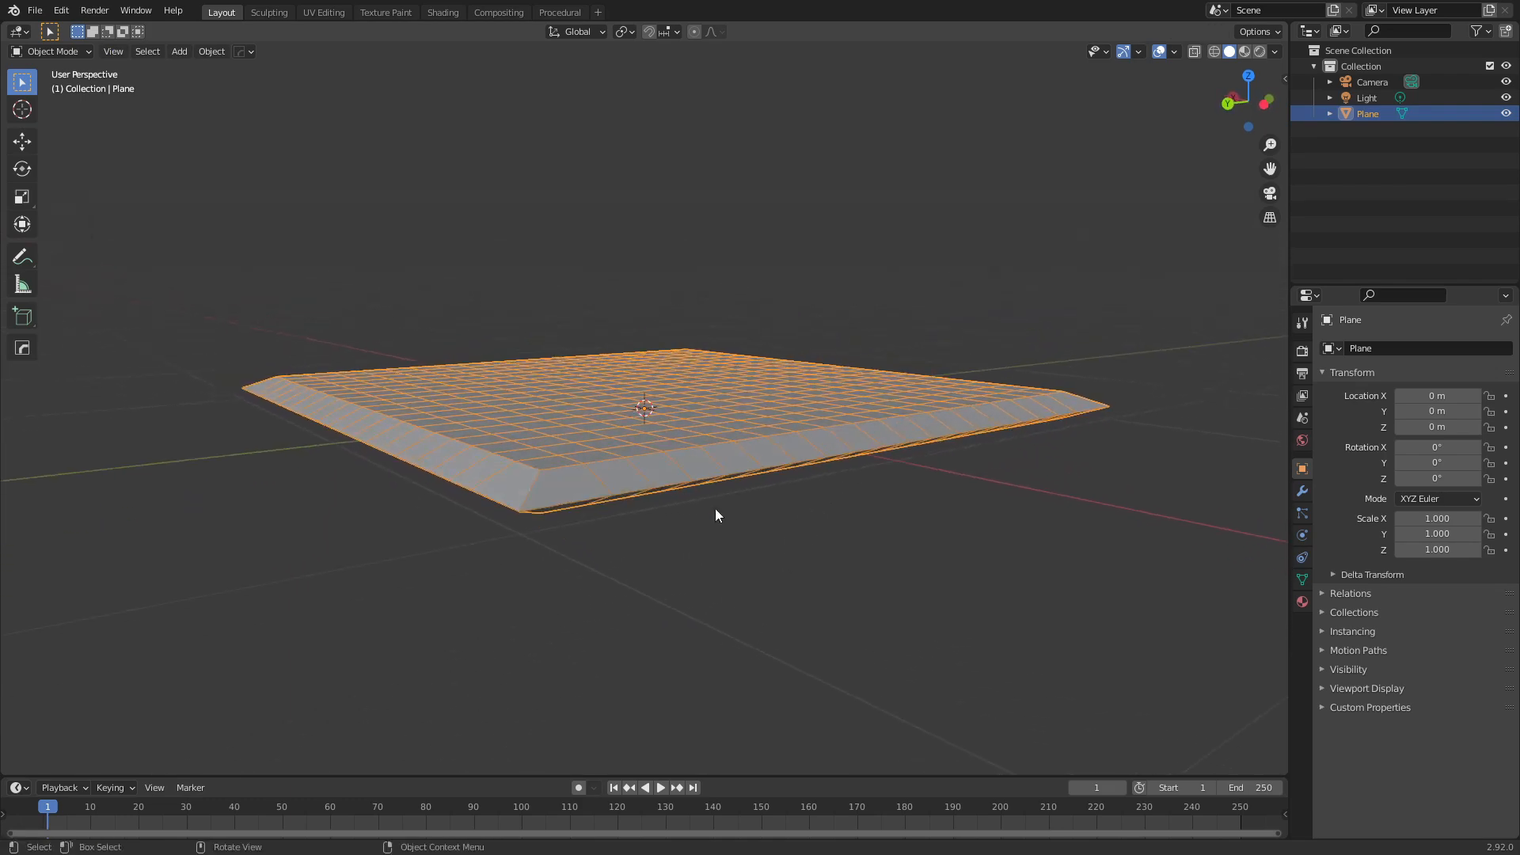
In the UV Editing workspace, grow a face selection from the centre across the pillow's whole top side to examine its UV layout
middle_drag(715, 516, 973, 502)
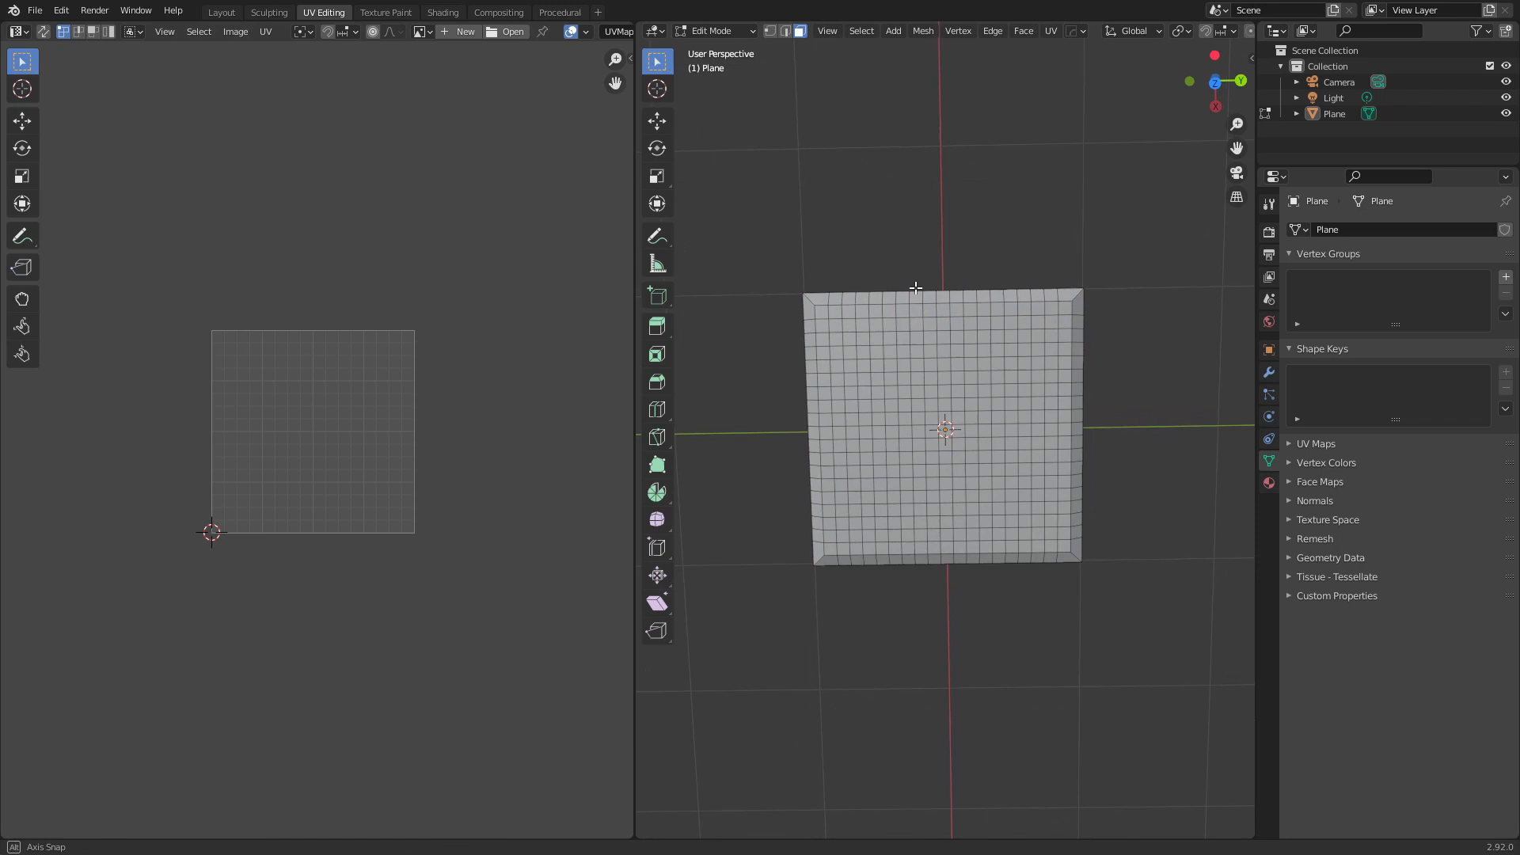
middle_drag(916, 288, 946, 429)
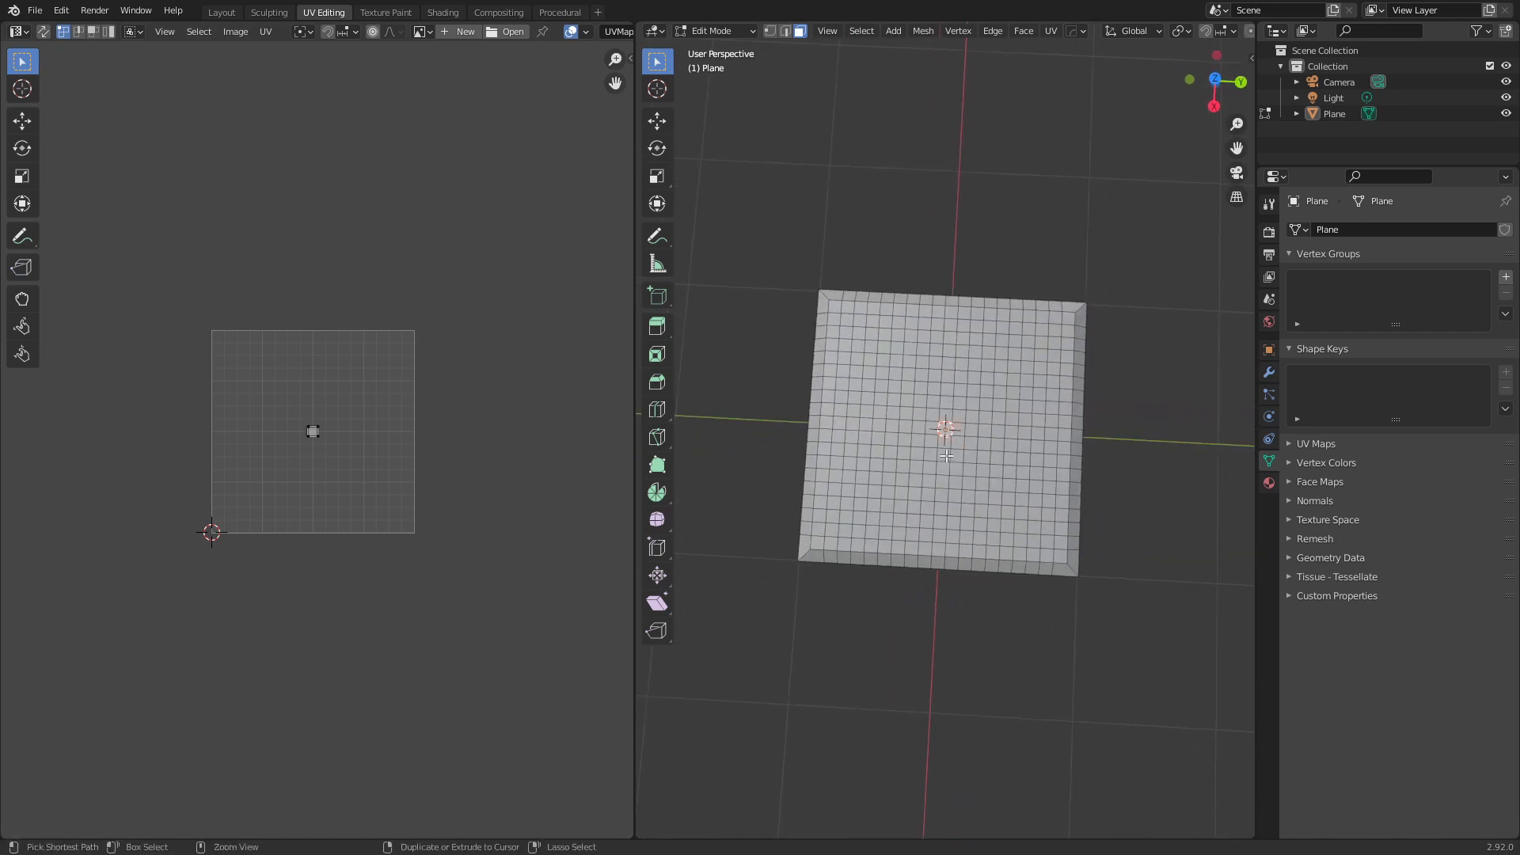
key(ctrl+KP_Add)
key(ctrl+KP_Add)
key(ctrl+KP_Add)
key(ctrl+KP_Add)
key(ctrl+KP_Add)
key(ctrl+KP_Add)
key(ctrl+KP_Add)
key(ctrl+KP_Add)
key(ctrl+KP_Add)
key(ctrl+KP_Add)
key(ctrl+KP_Add)
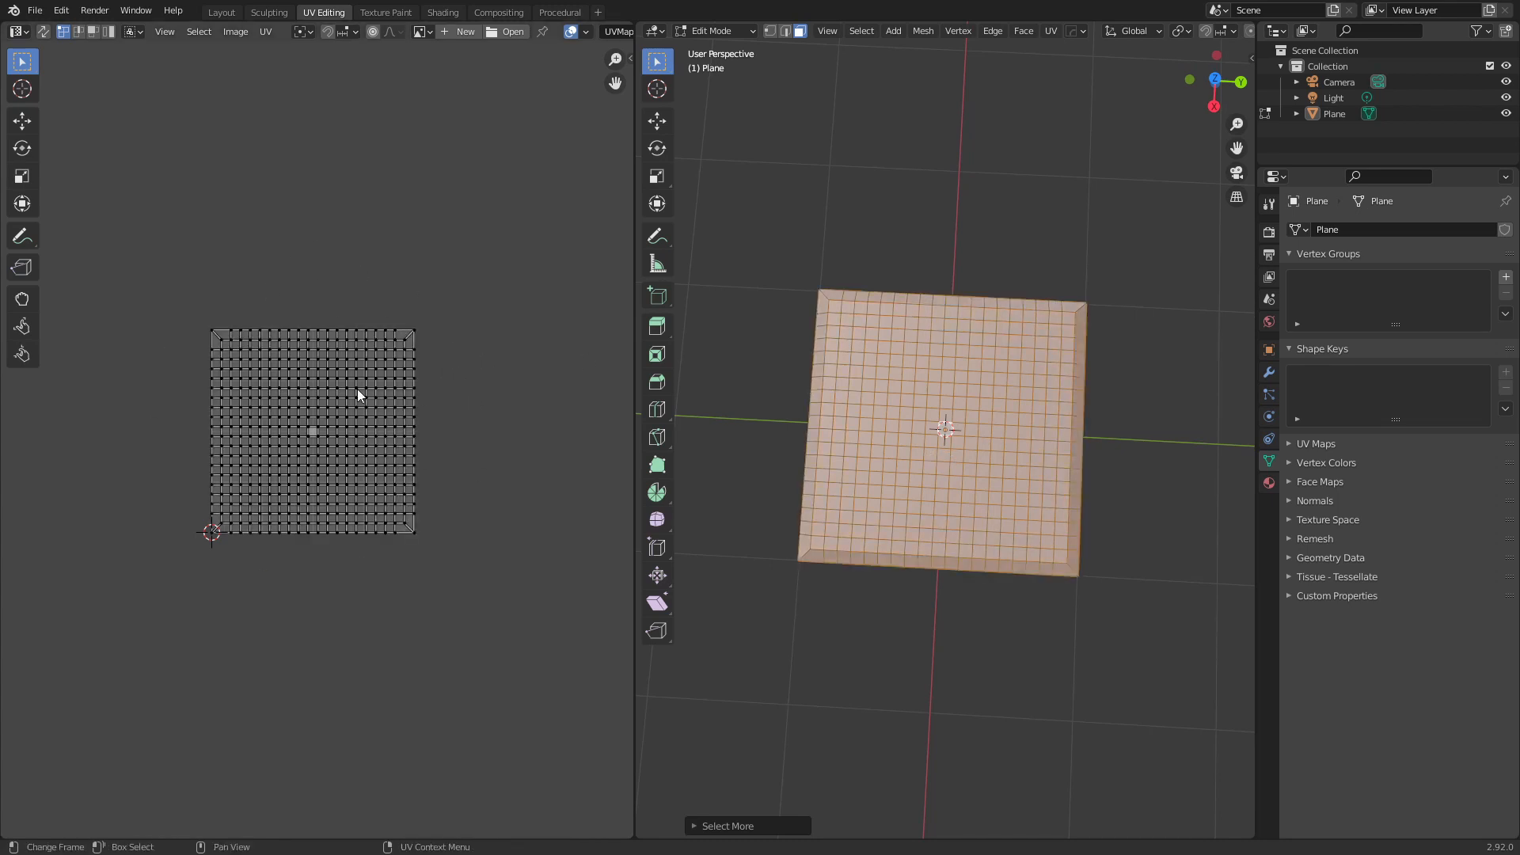
mouse_move(483, 496)
middle_down()
mouse_move(465, 401)
mouse_move(490, 485)
middle_up()
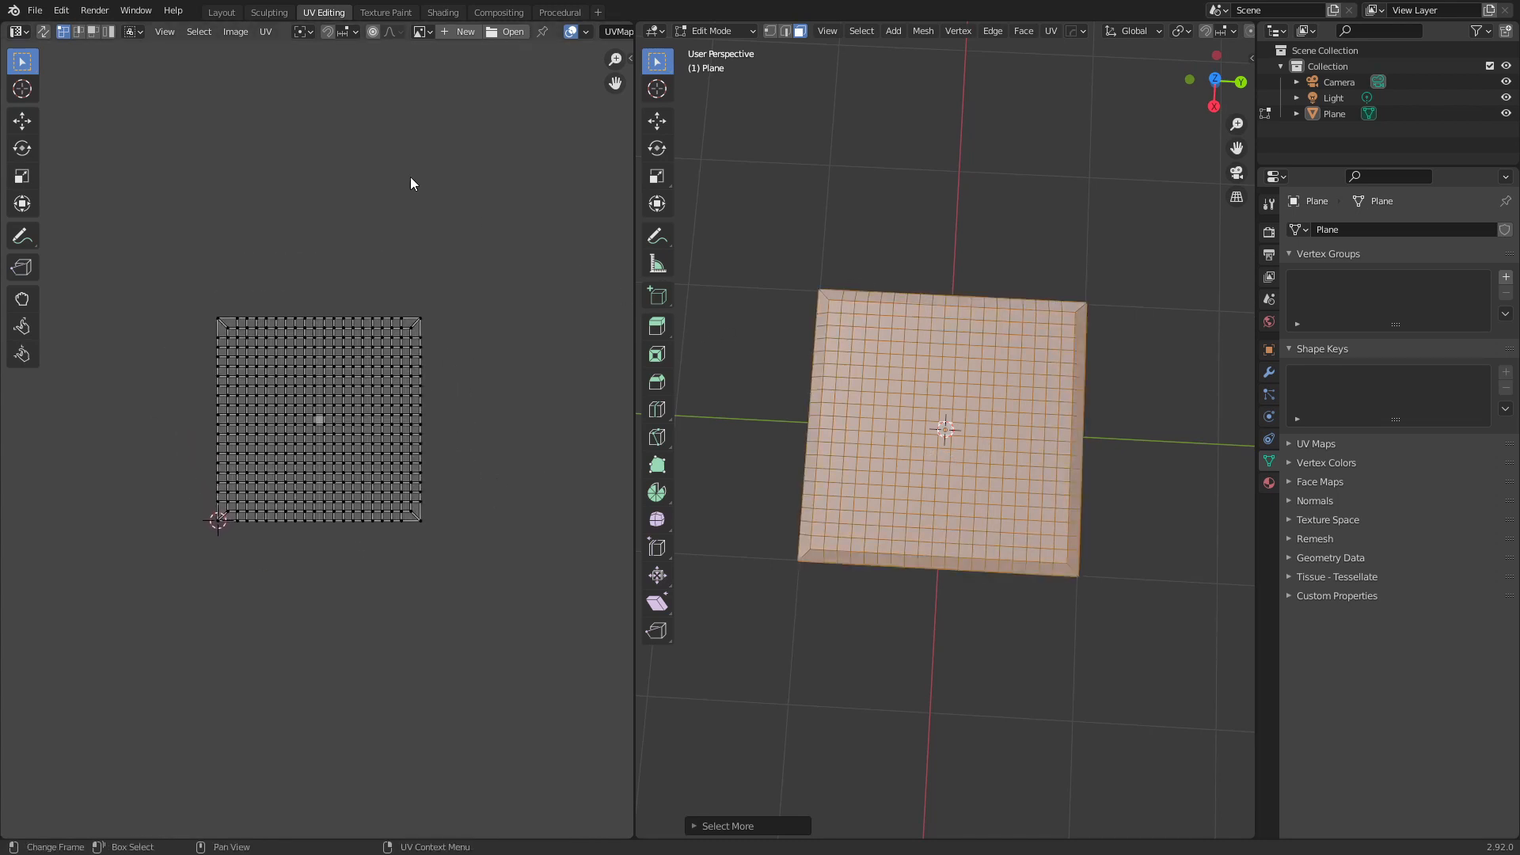
Return to the Layout workspace and view the finished pillow base in Object Mode
click(221, 11)
middle_drag(396, 293, 831, 479)
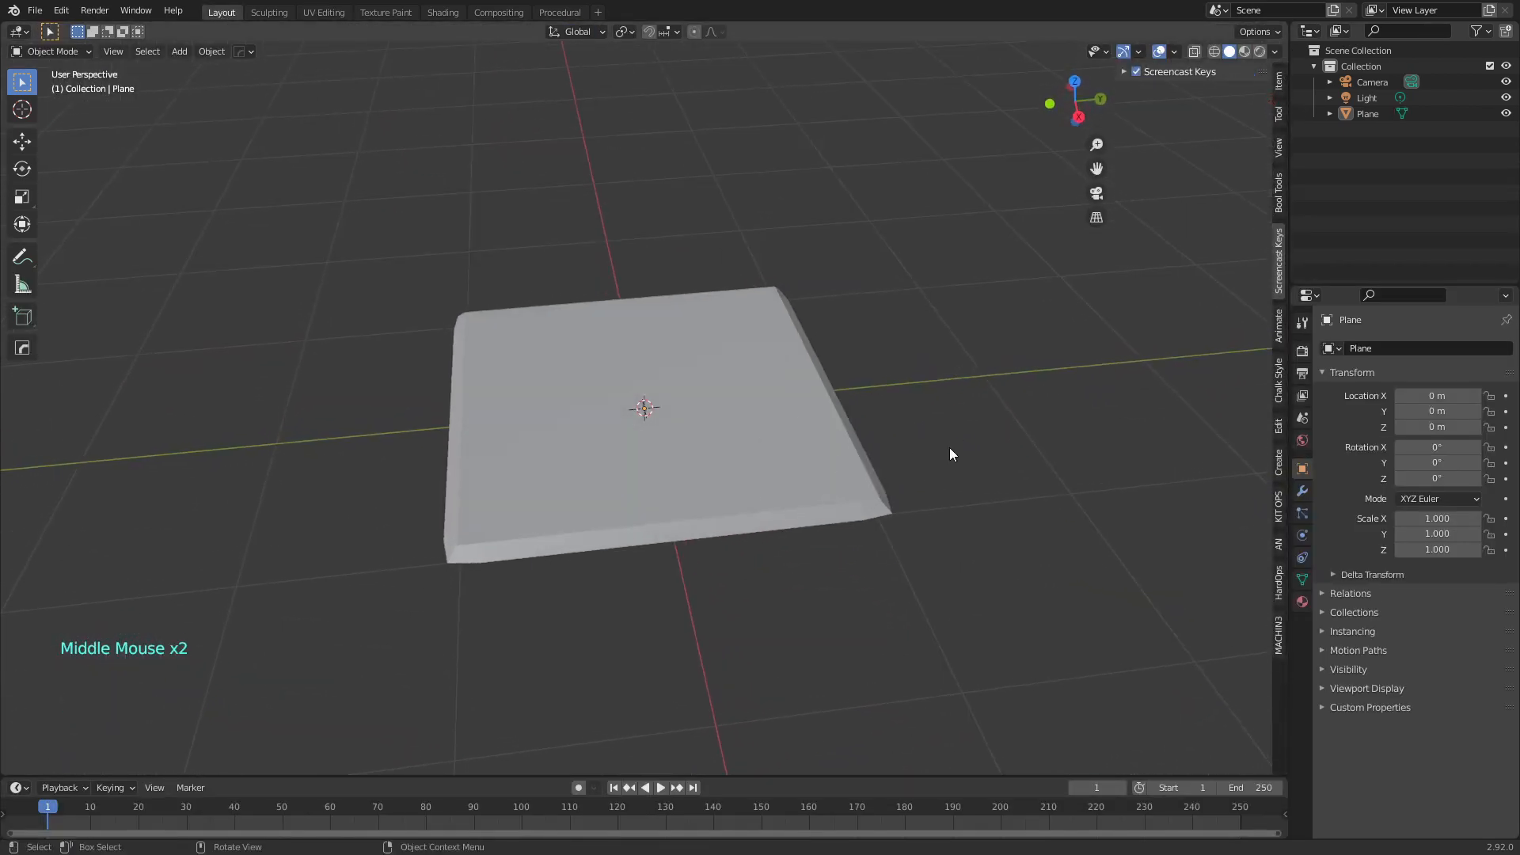
shift+middle_drag(990, 444, 876, 458)
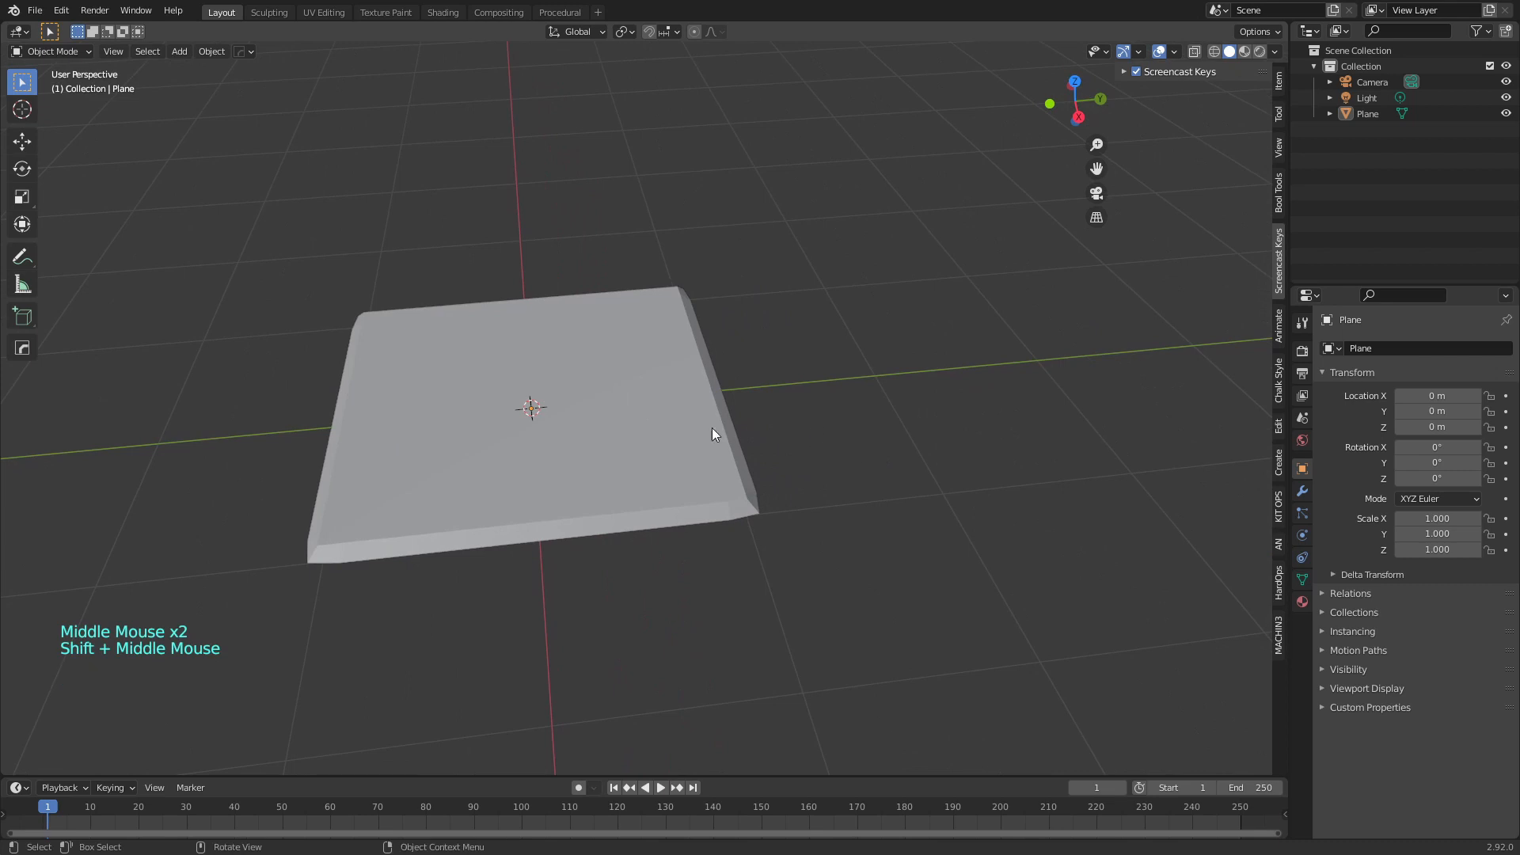
Duplicate the pillow base twice and space the copies in a row along Y, with the middle one at about 2.81 m
middle_drag(713, 427, 784, 482)
click(675, 393)
scroll(777, 475, down, 1)
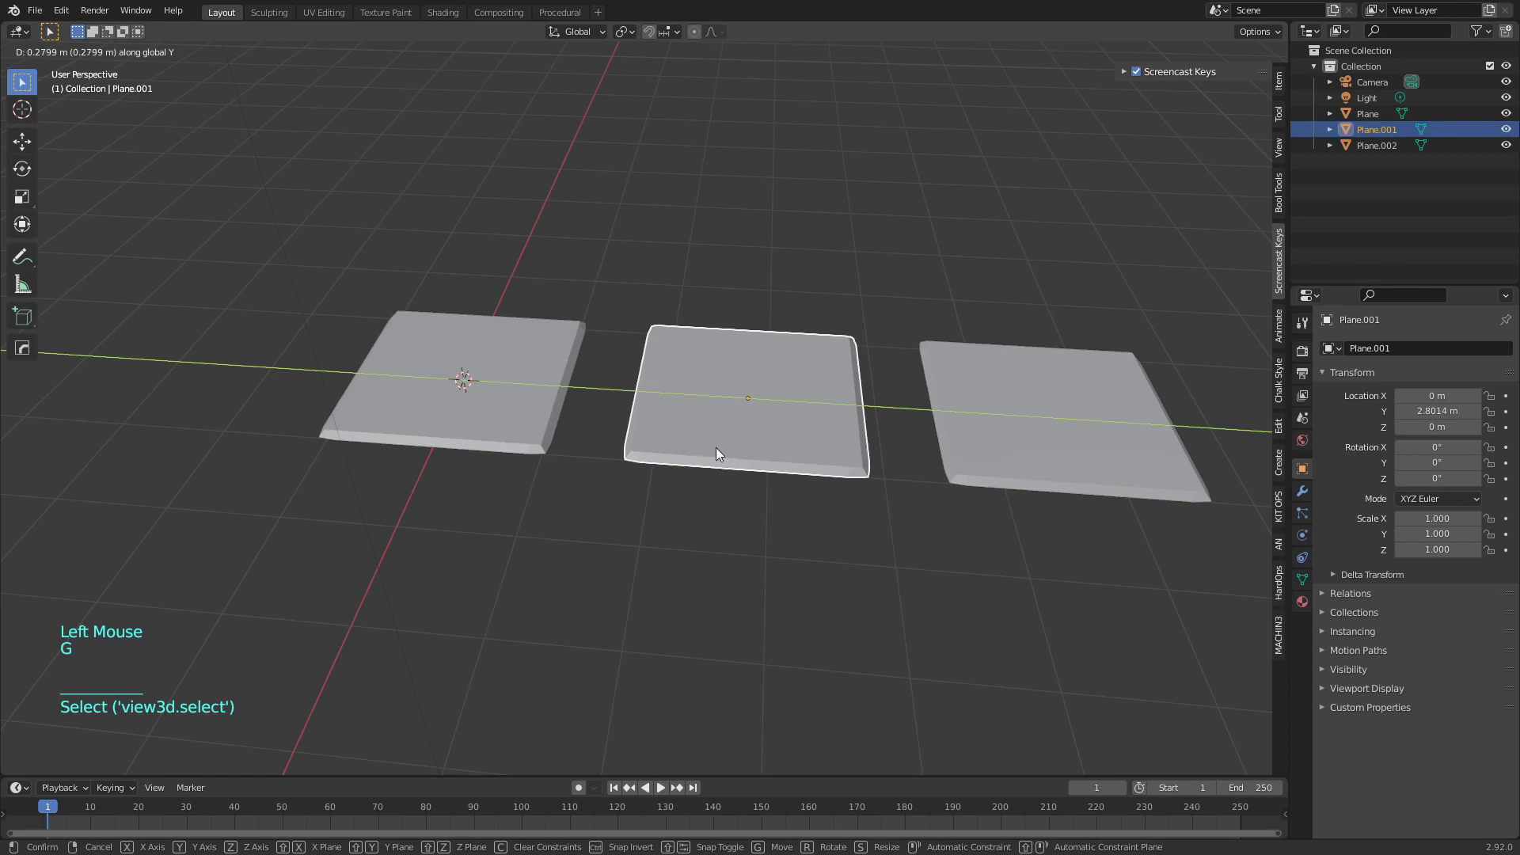
click(698, 525)
Add a plane as the ground beneath the pillow bases, scale it up about 9.59 times and apply its scale
middle_drag(698, 525, 672, 497)
key(shift+a)
mouse_move(696, 498)
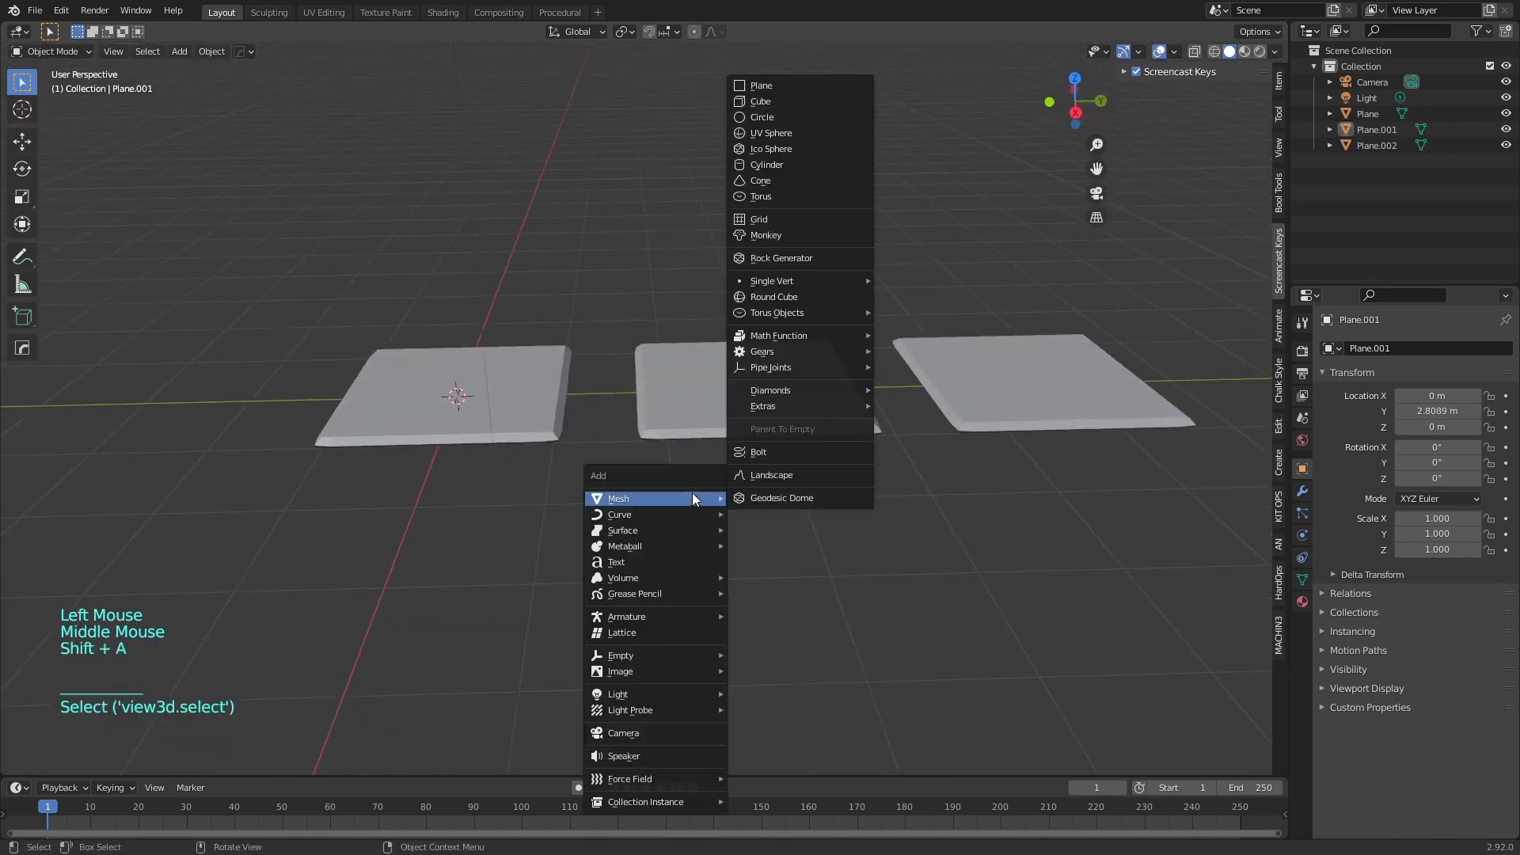
click(834, 90)
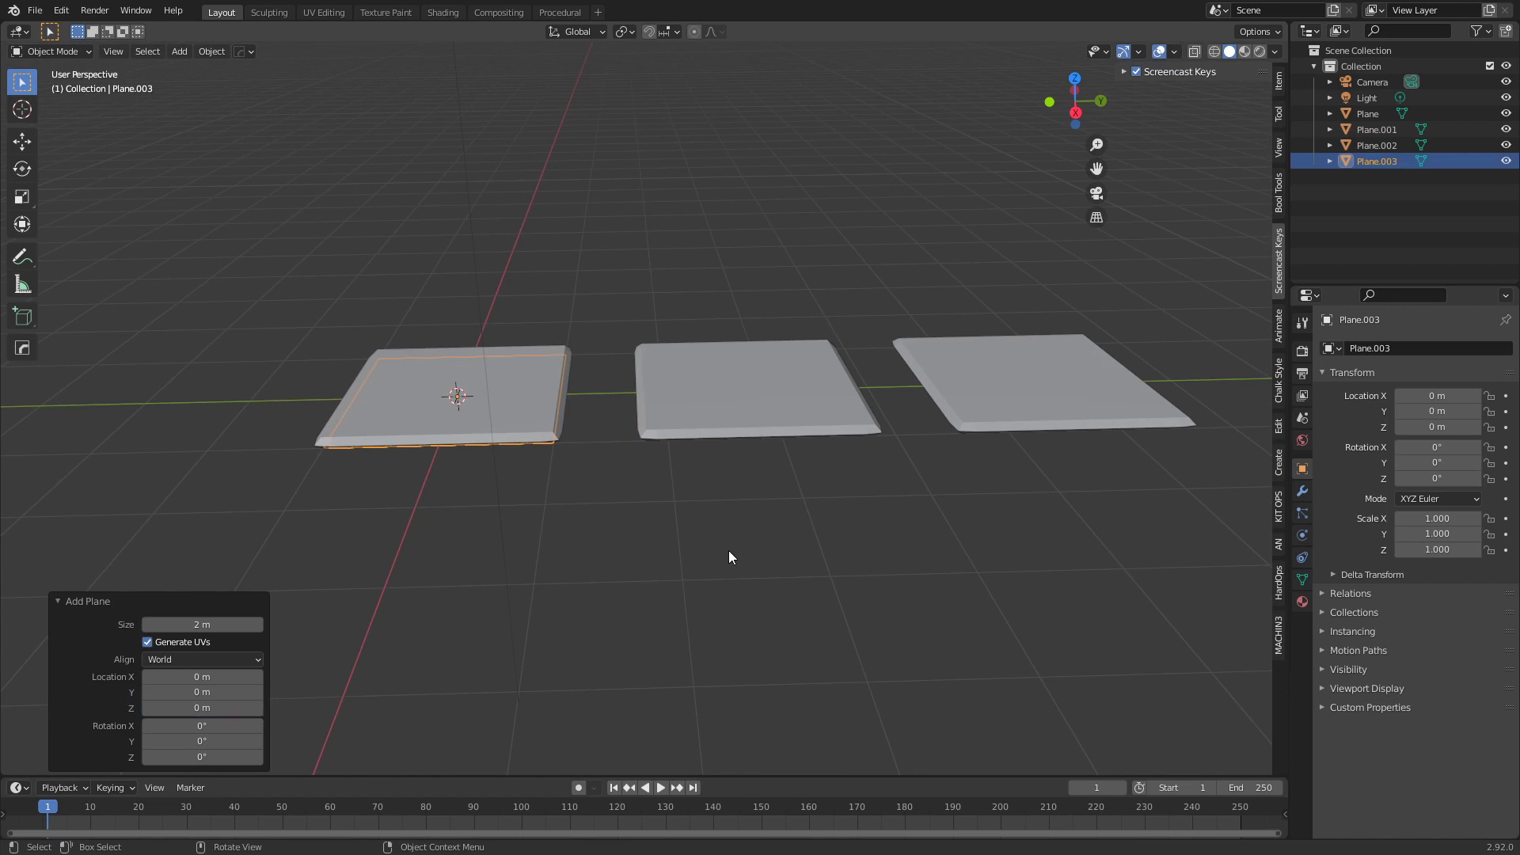
key(s)
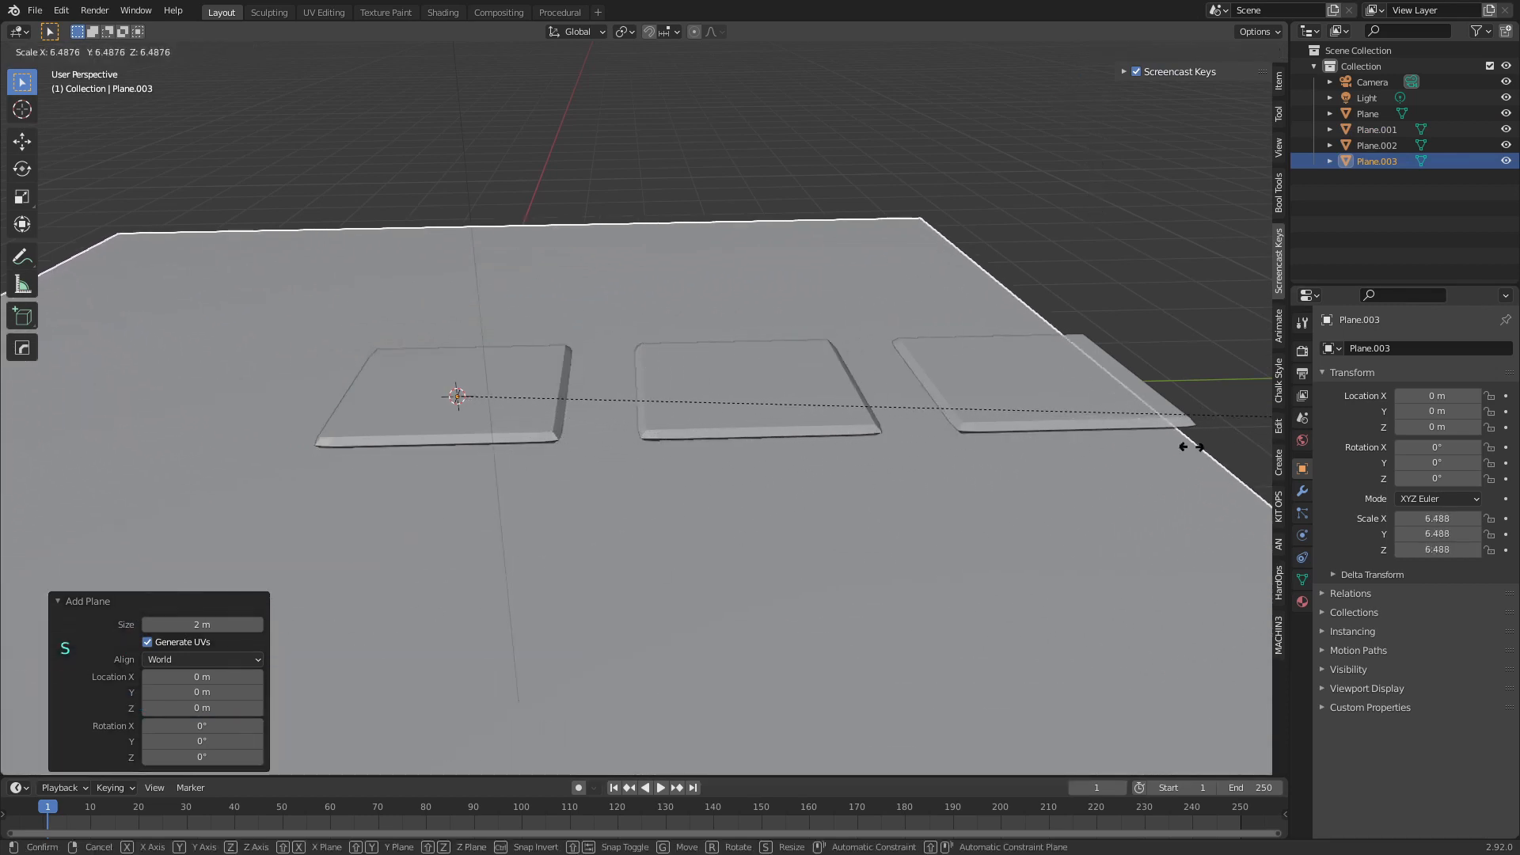
click(861, 260)
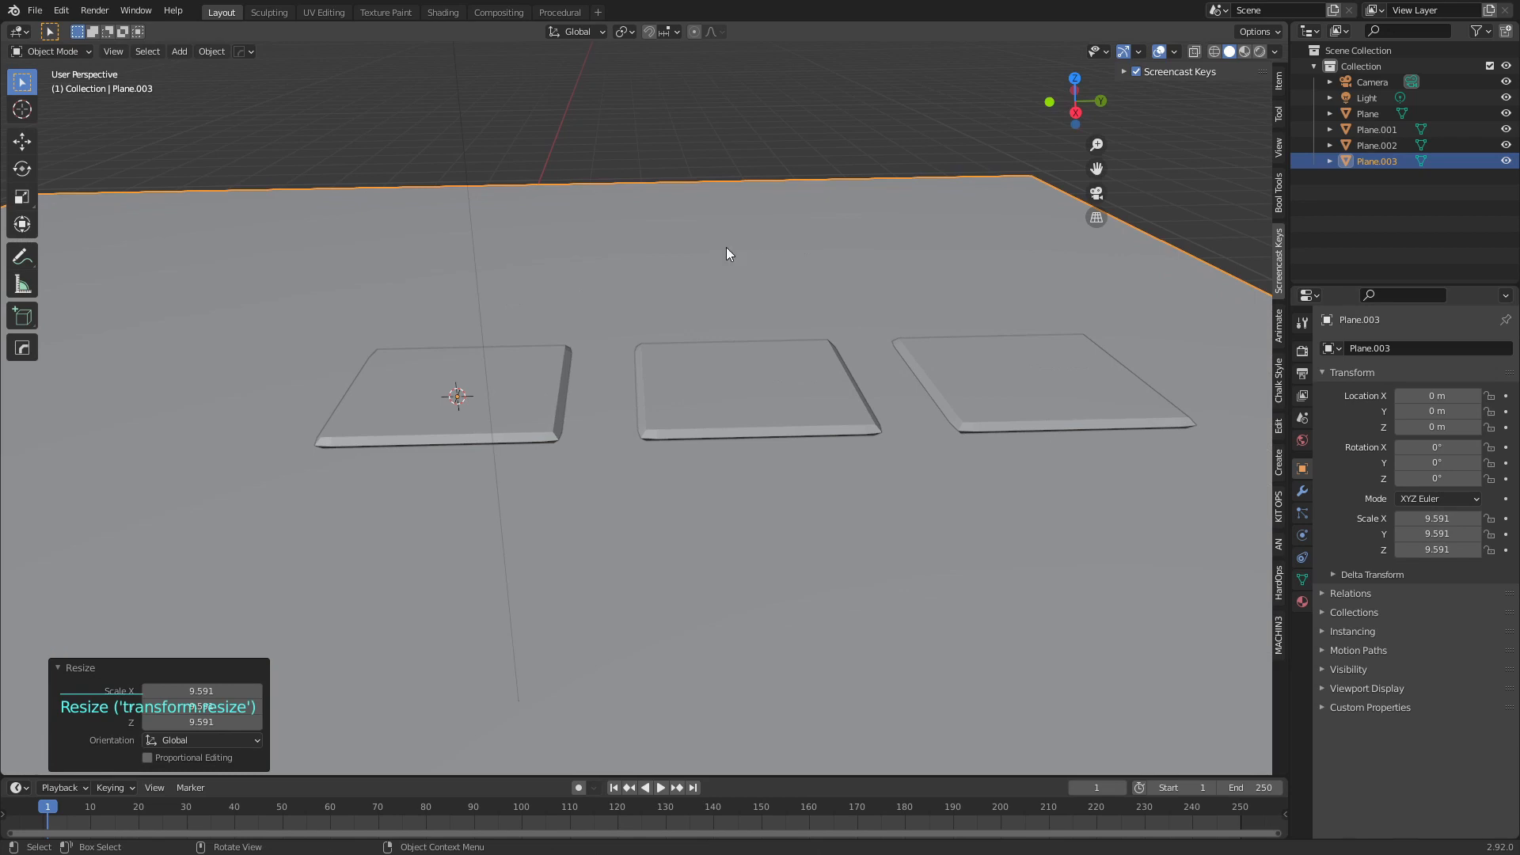
key(ctrl+a)
click(700, 244)
scroll(649, 285, down, 1)
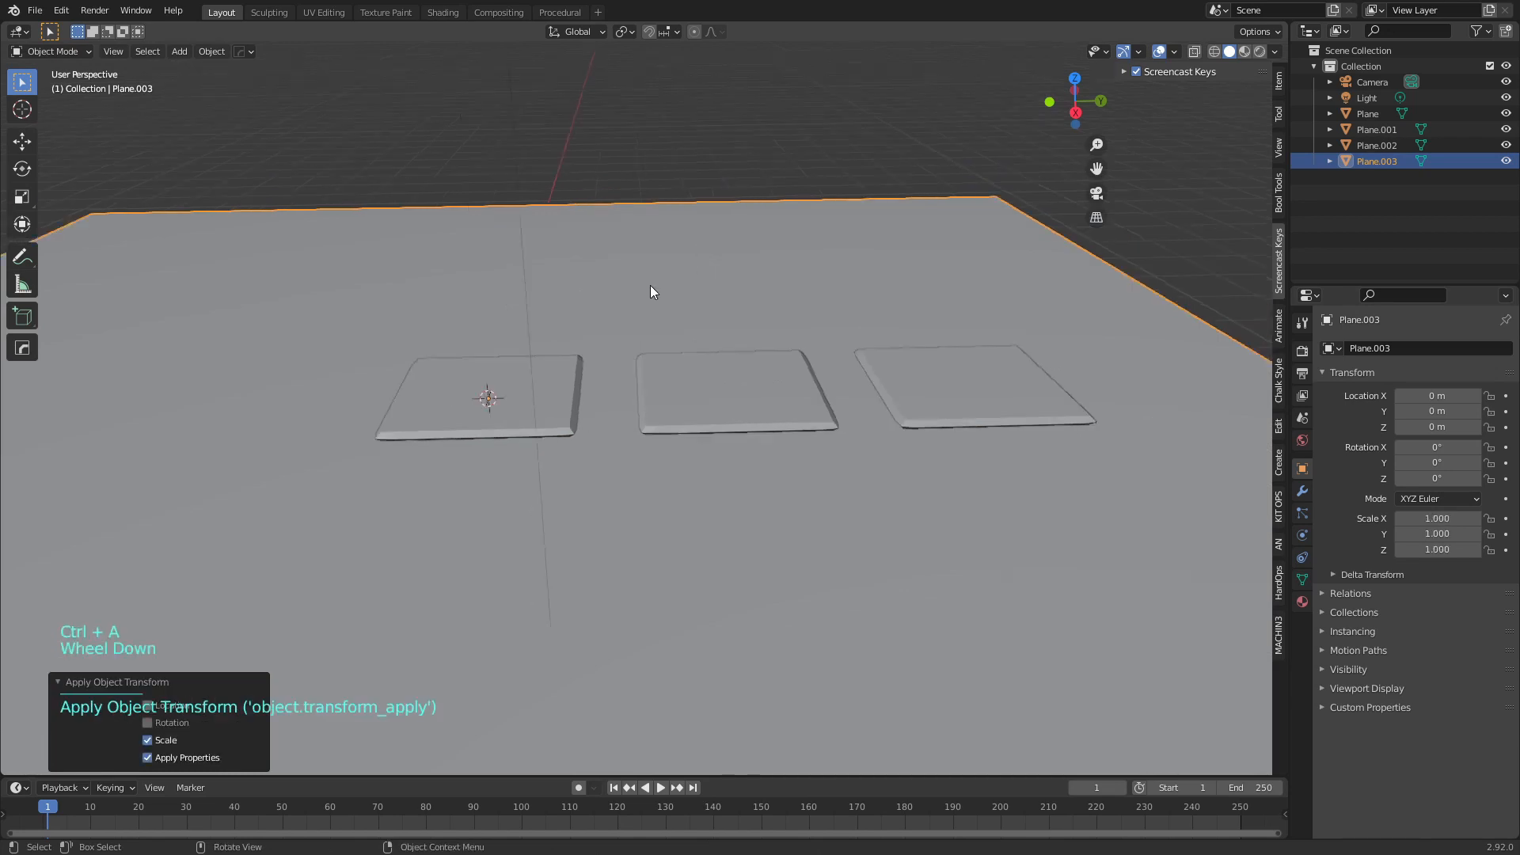
Enable Cloth physics on the original pillow base at the origin
scroll(649, 291, down, 2)
middle_drag(716, 335, 665, 309)
click(1302, 535)
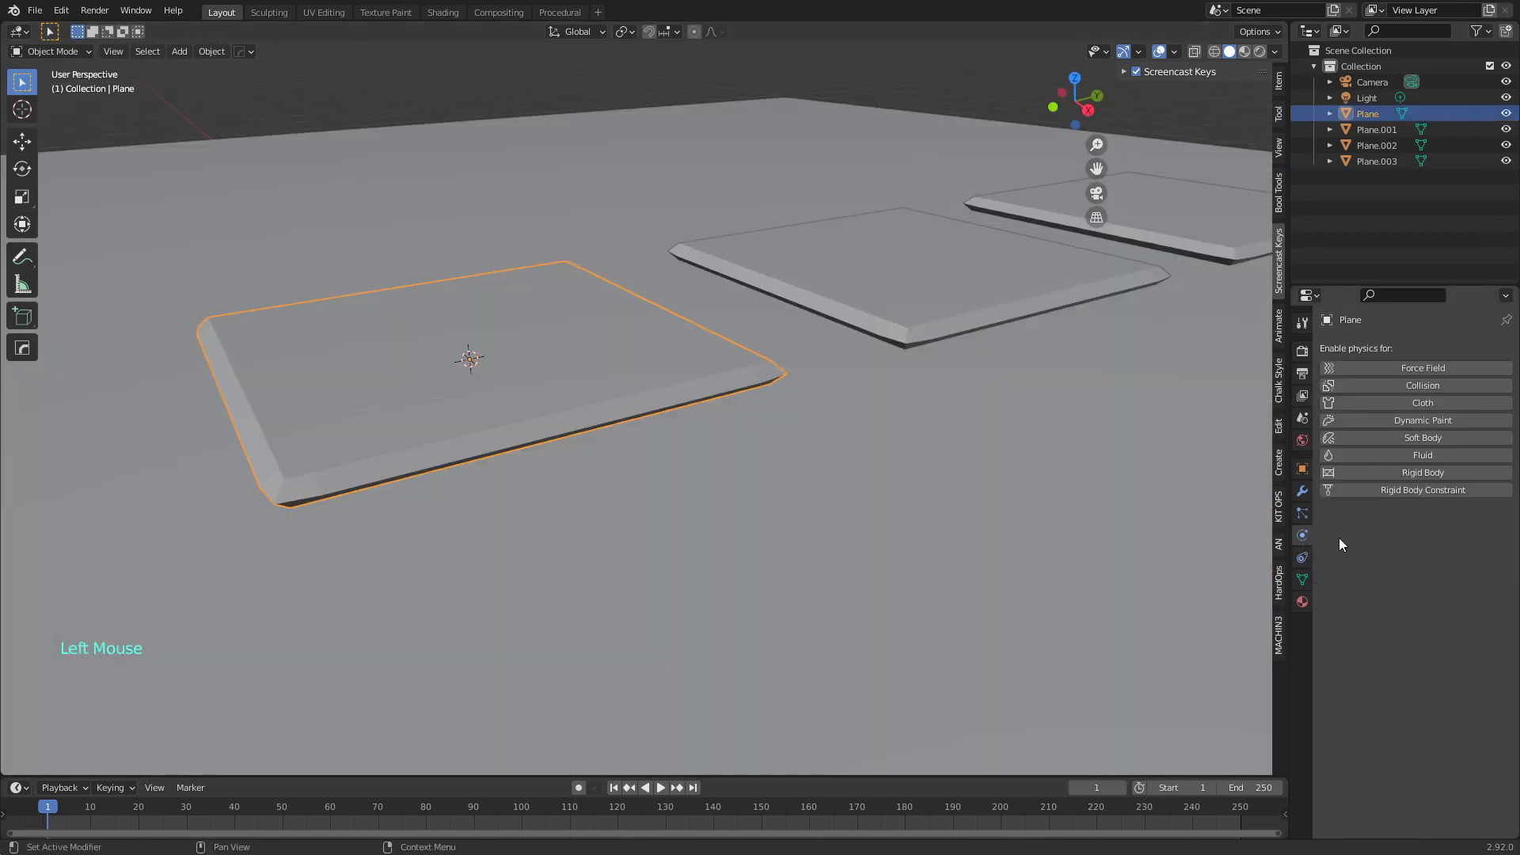
click(1418, 406)
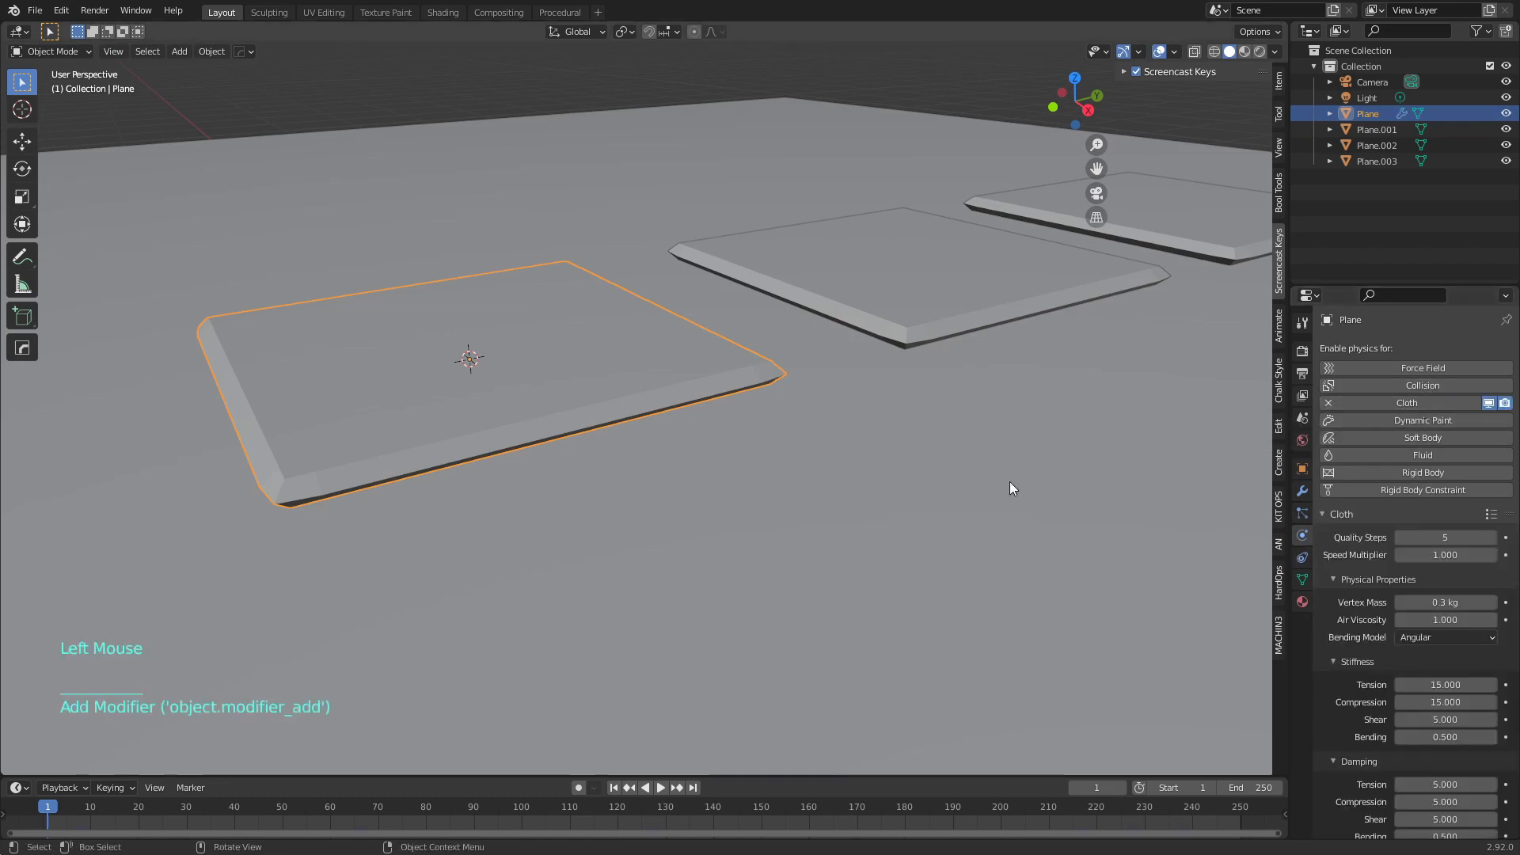
Enable Collision physics on the large ground plane
click(905, 533)
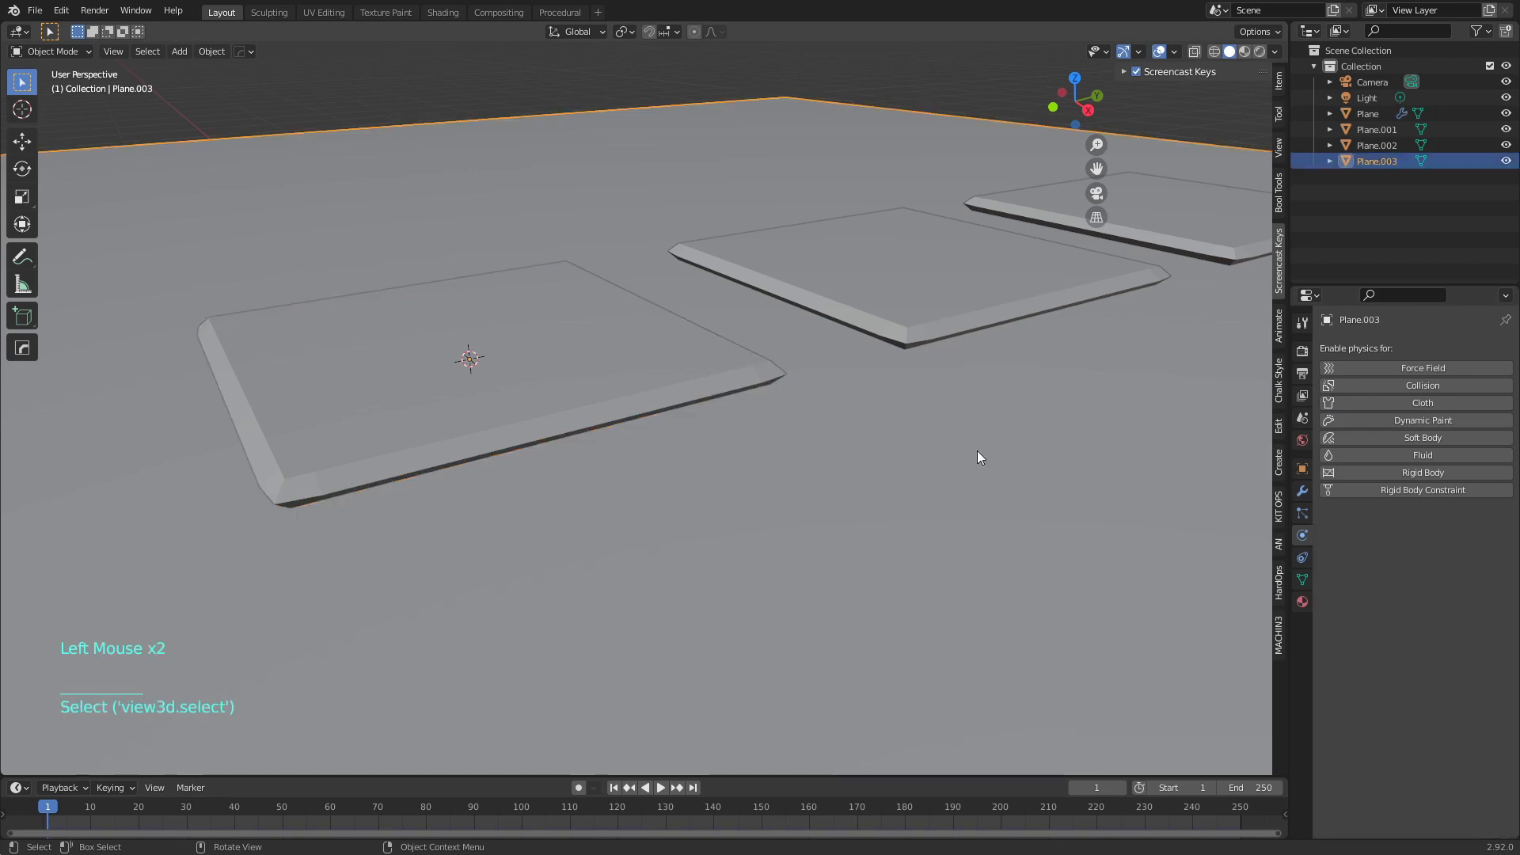
scroll(989, 408, down, 2)
click(1376, 387)
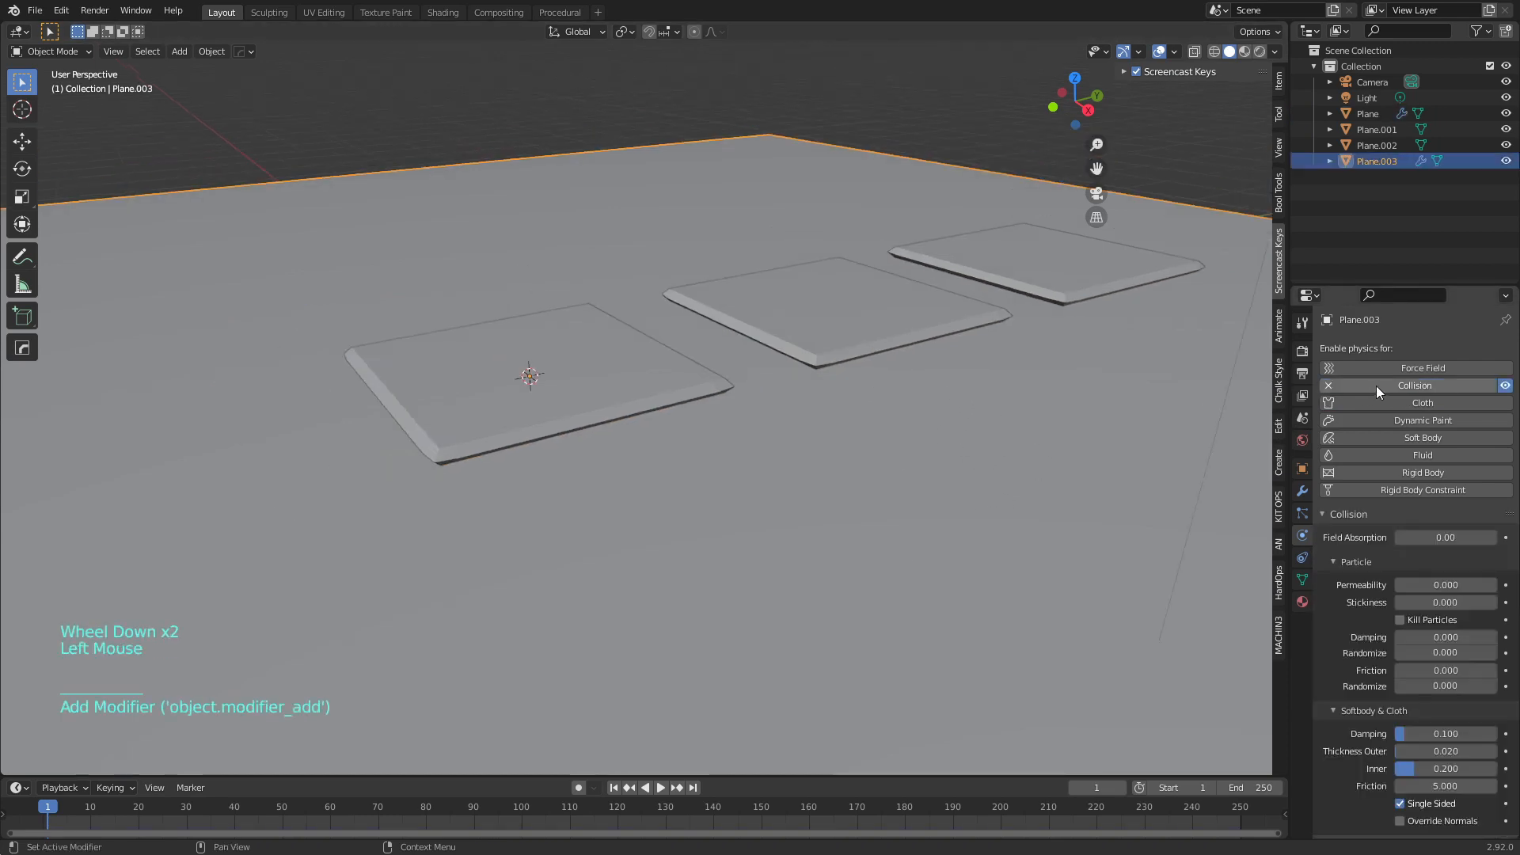
Turn on Pressure in the original pillow base's cloth settings and set it to 2.5
click(670, 377)
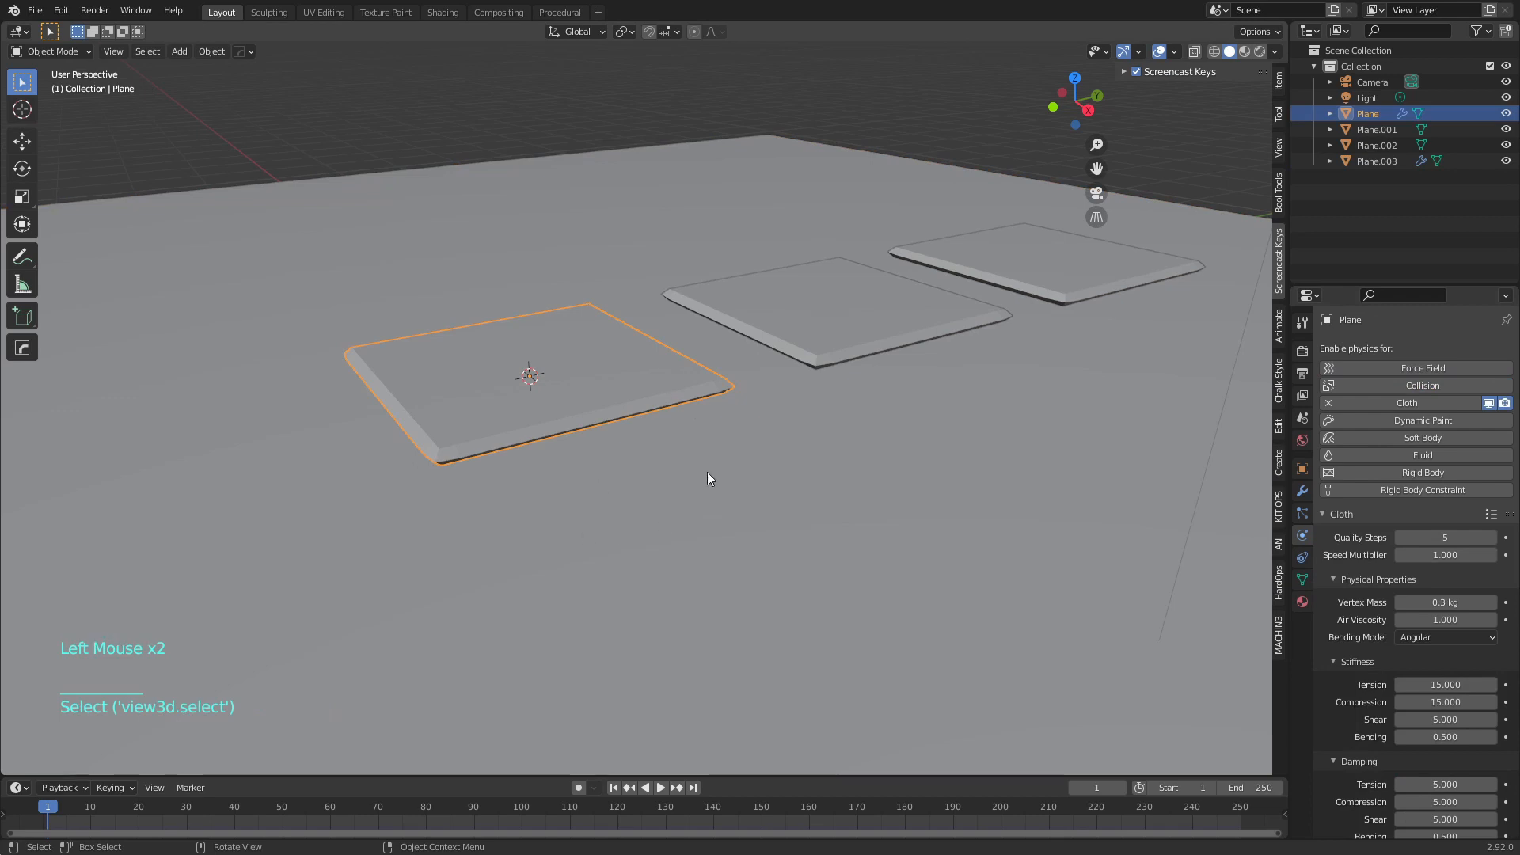
scroll(719, 455, up, 2)
middle_drag(658, 438, 711, 449)
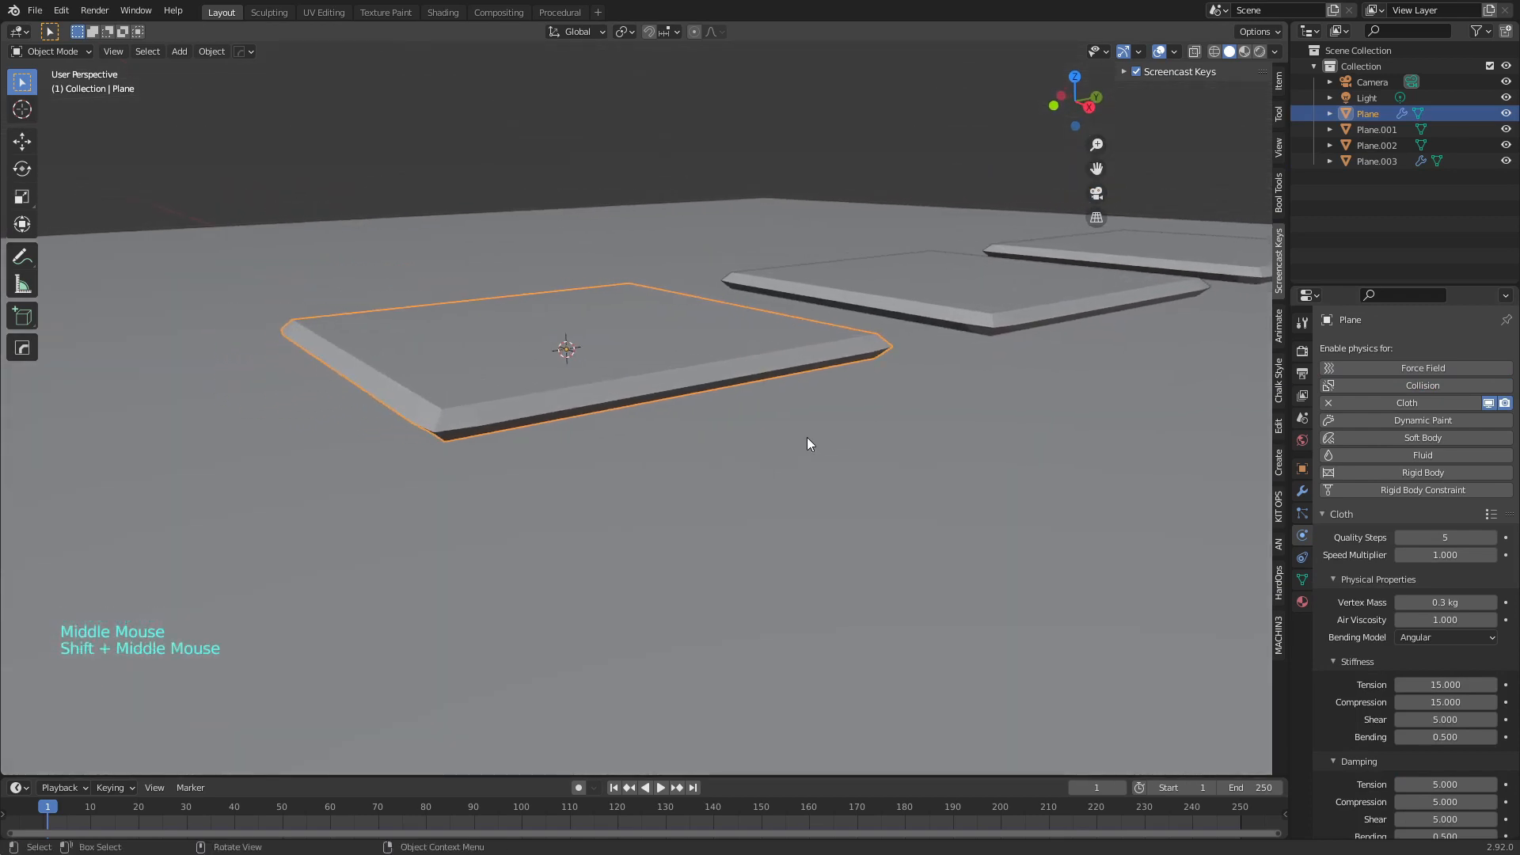
scroll(1378, 607, down, 4)
scroll(1378, 609, down, 4)
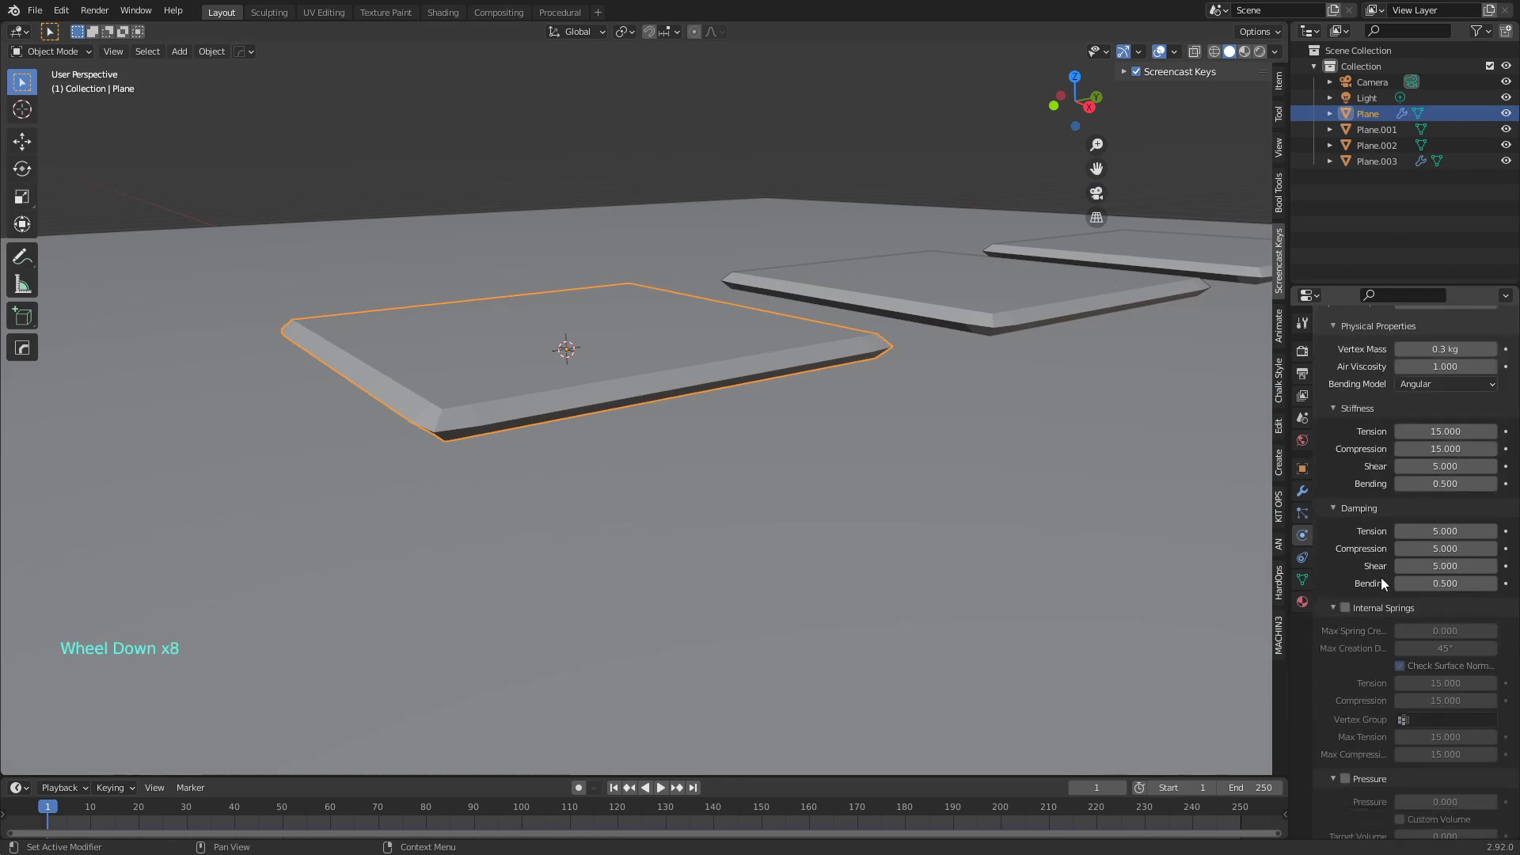
scroll(1351, 610, down, 8)
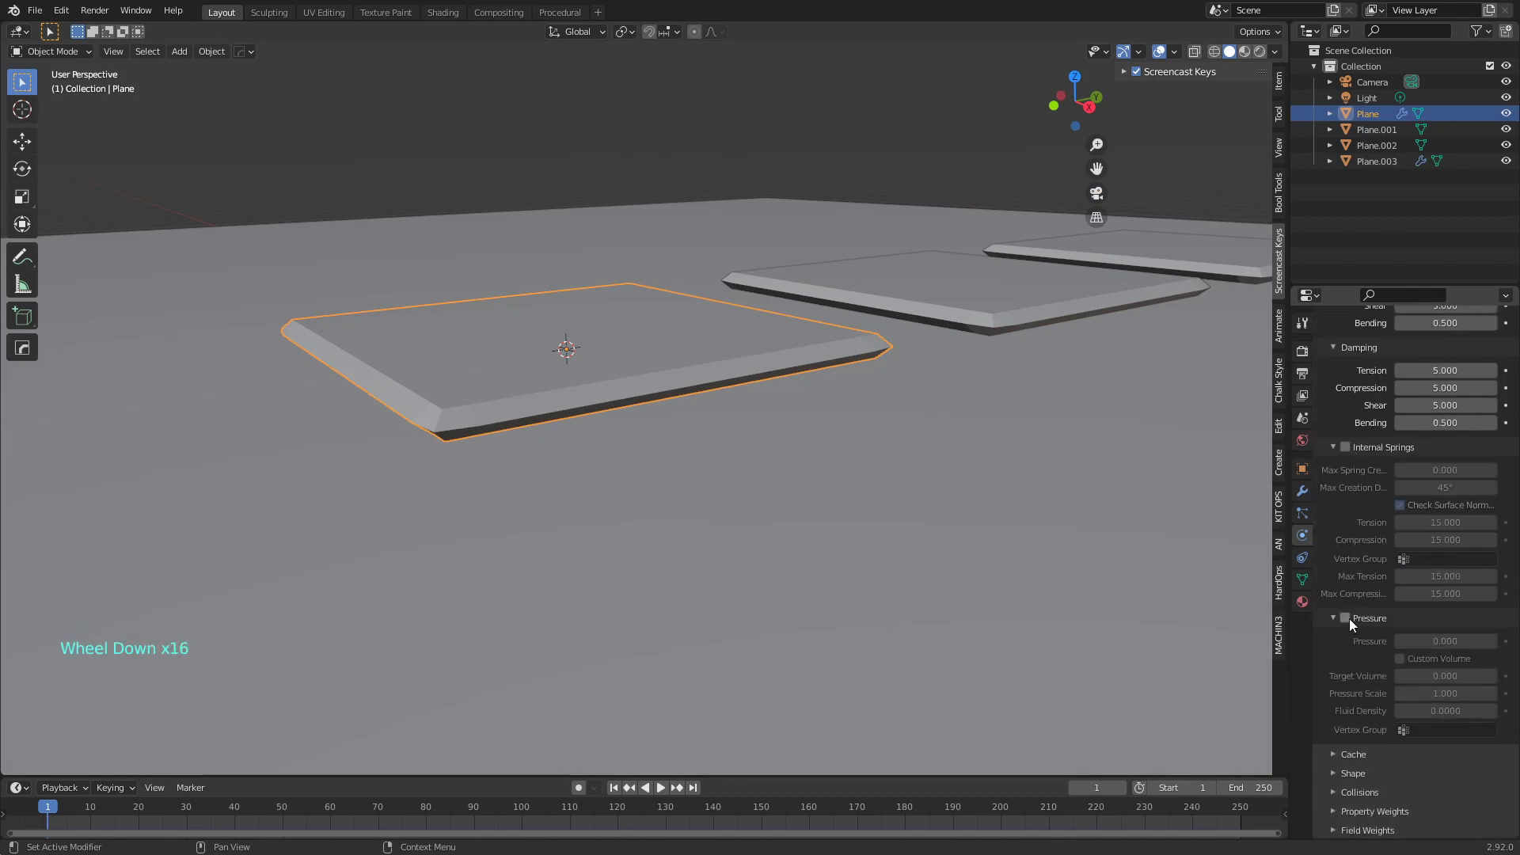
click(1345, 618)
click(1445, 640)
text(0.0)
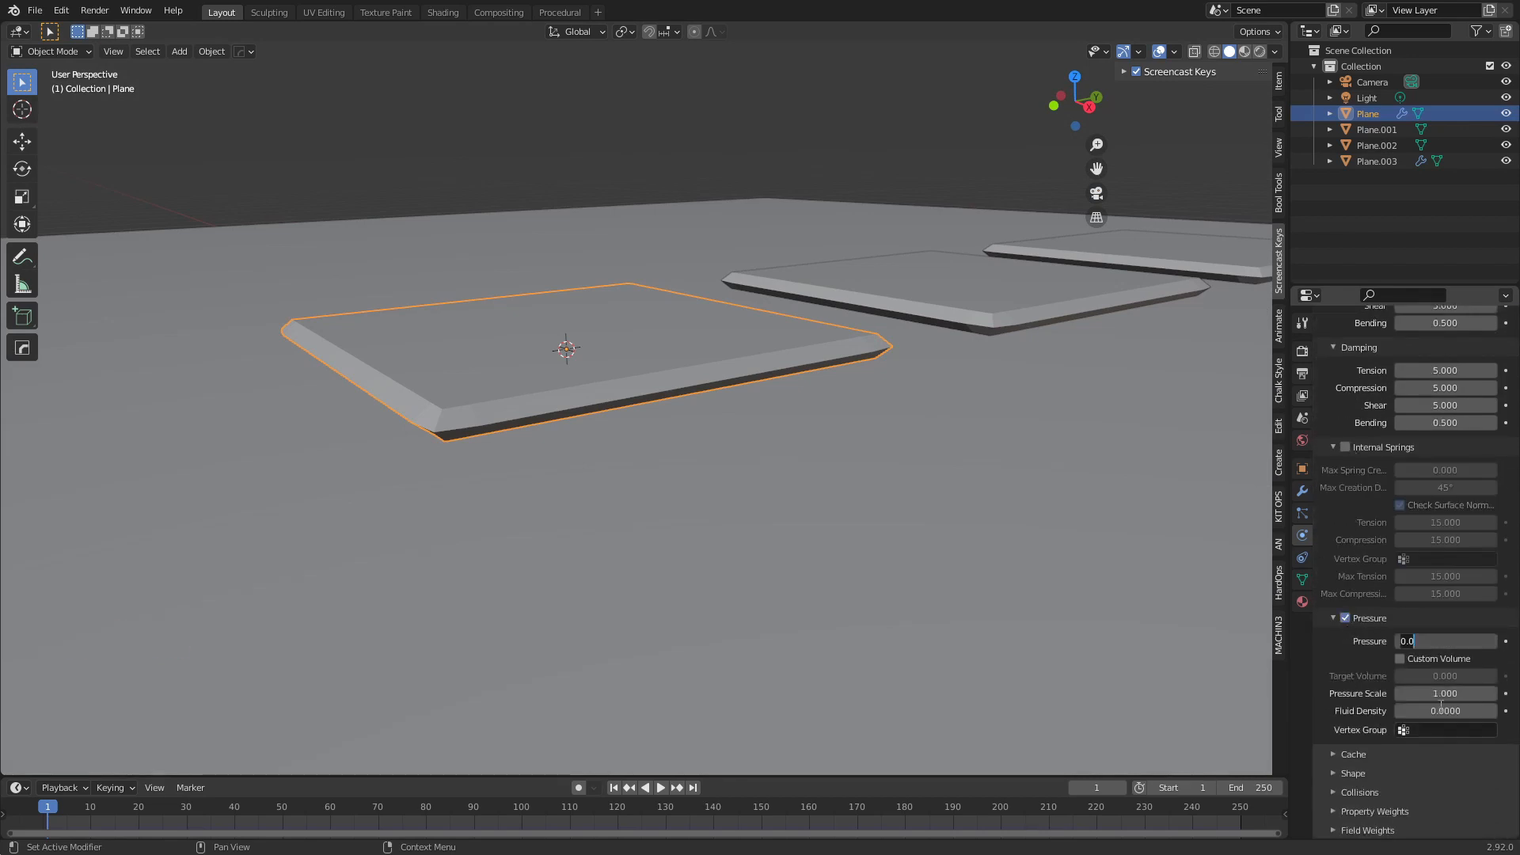
key(Return)
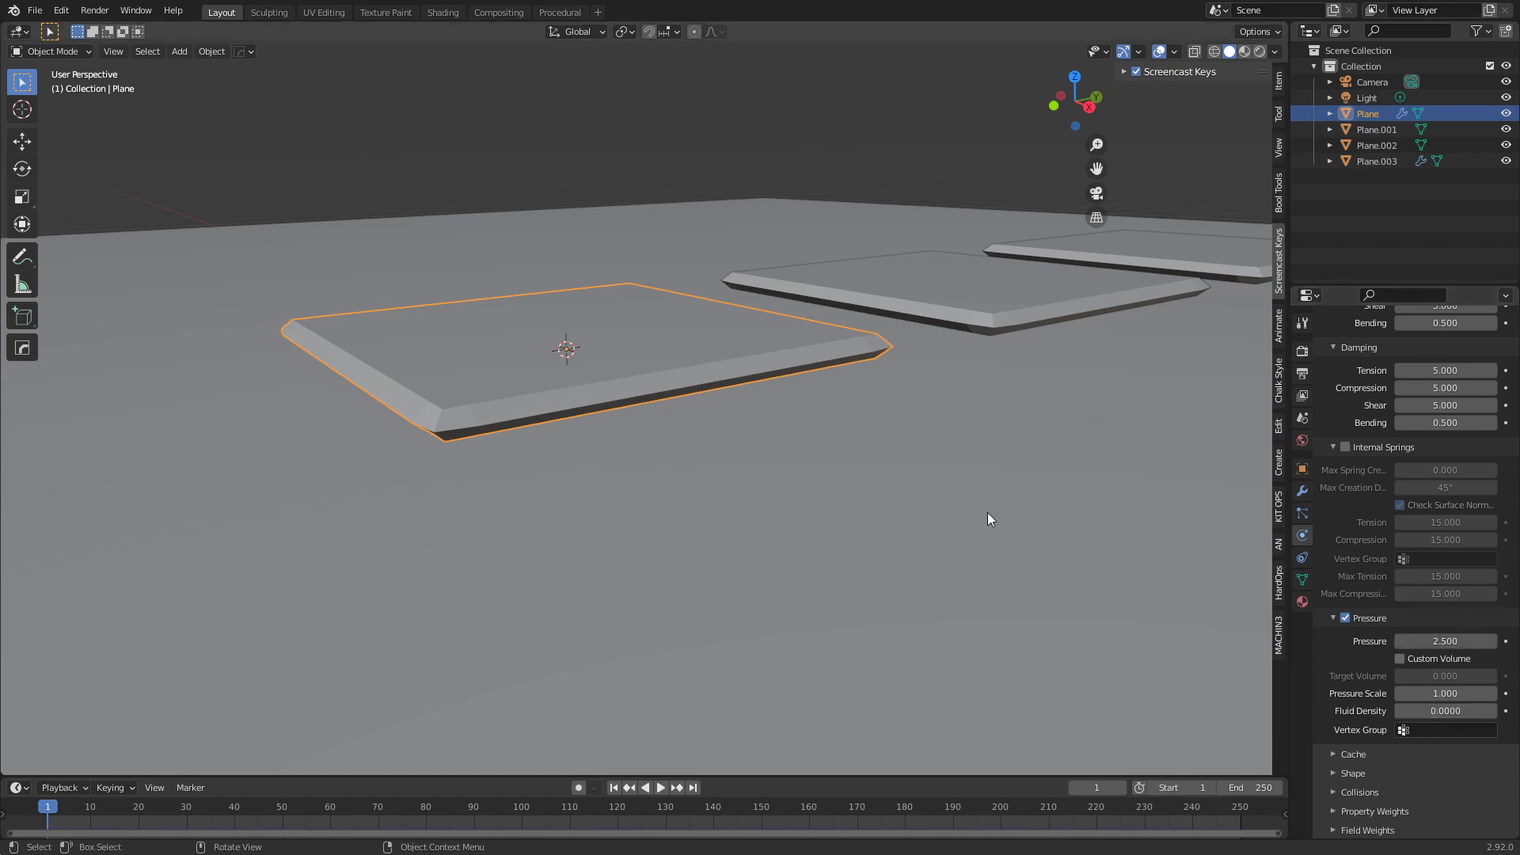
Select all three pillow bases and raise them slightly along Z above the ground plane
middle_drag(863, 496, 682, 403)
scroll(773, 462, down, 1)
scroll(682, 403, down, 2)
shift+middle_drag(823, 407, 723, 409)
shift+click(833, 374)
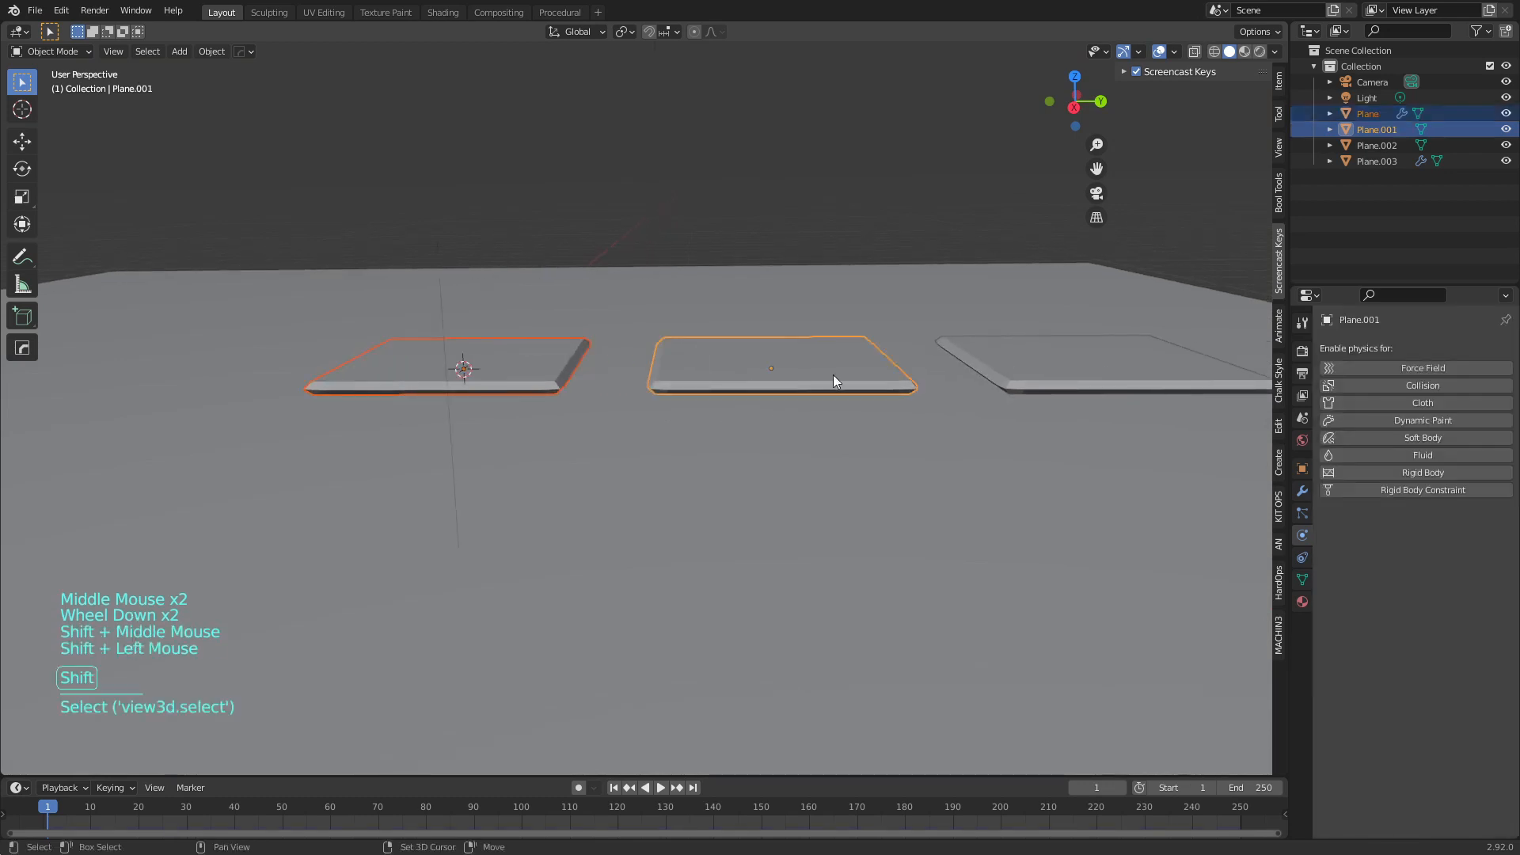
shift+click(986, 372)
key(g)
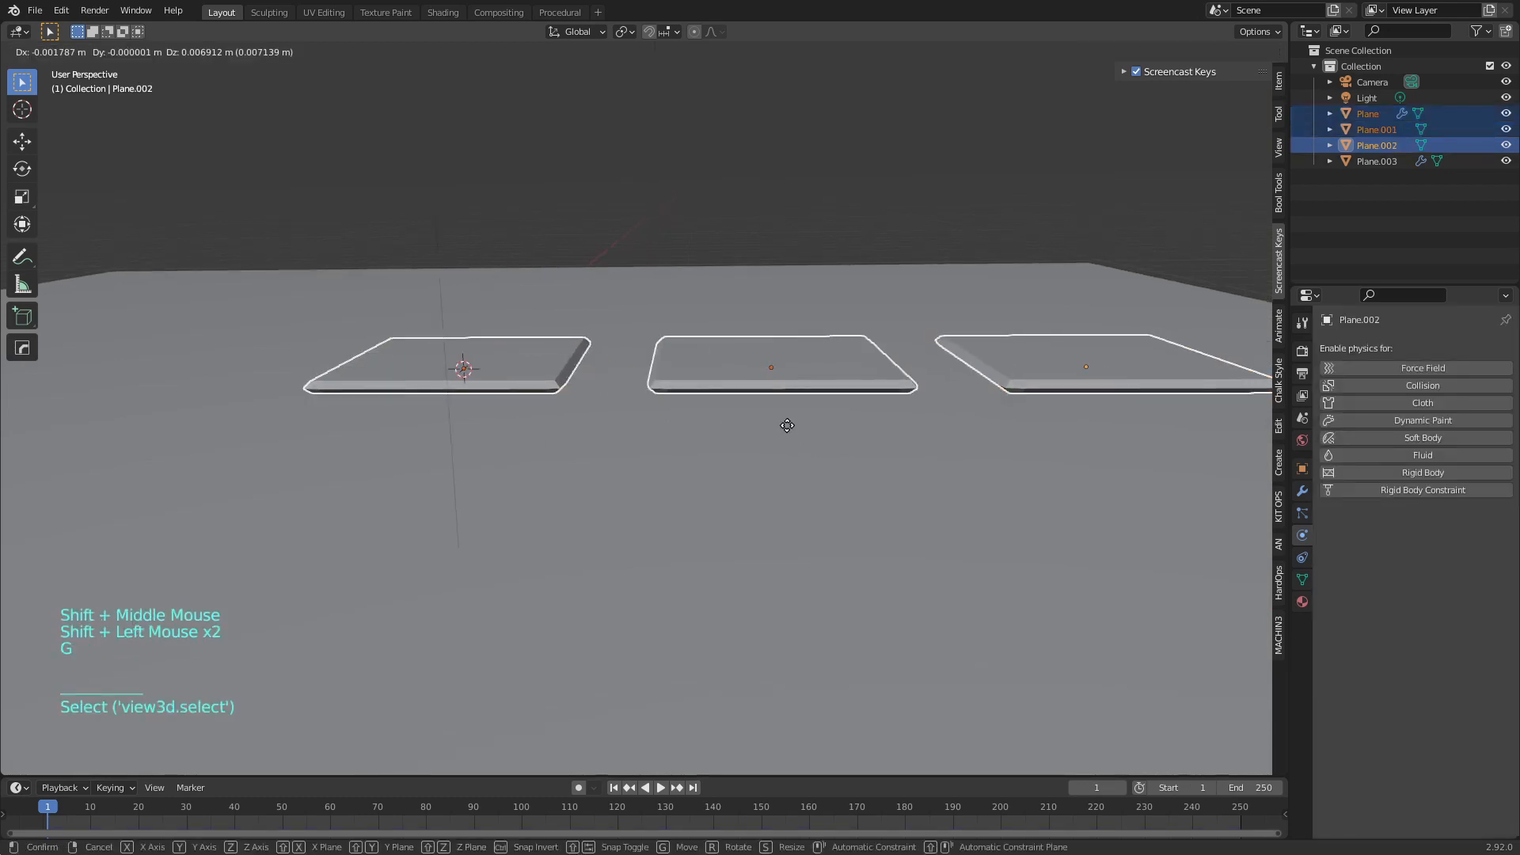
key(z)
click(784, 411)
Deselect everything, play the cloth simulation to inflate the first pillow, and stop it at frame 77
middle_drag(722, 440, 701, 411)
middle_drag(592, 429, 652, 455)
scroll(628, 451, down, 2)
click(587, 411)
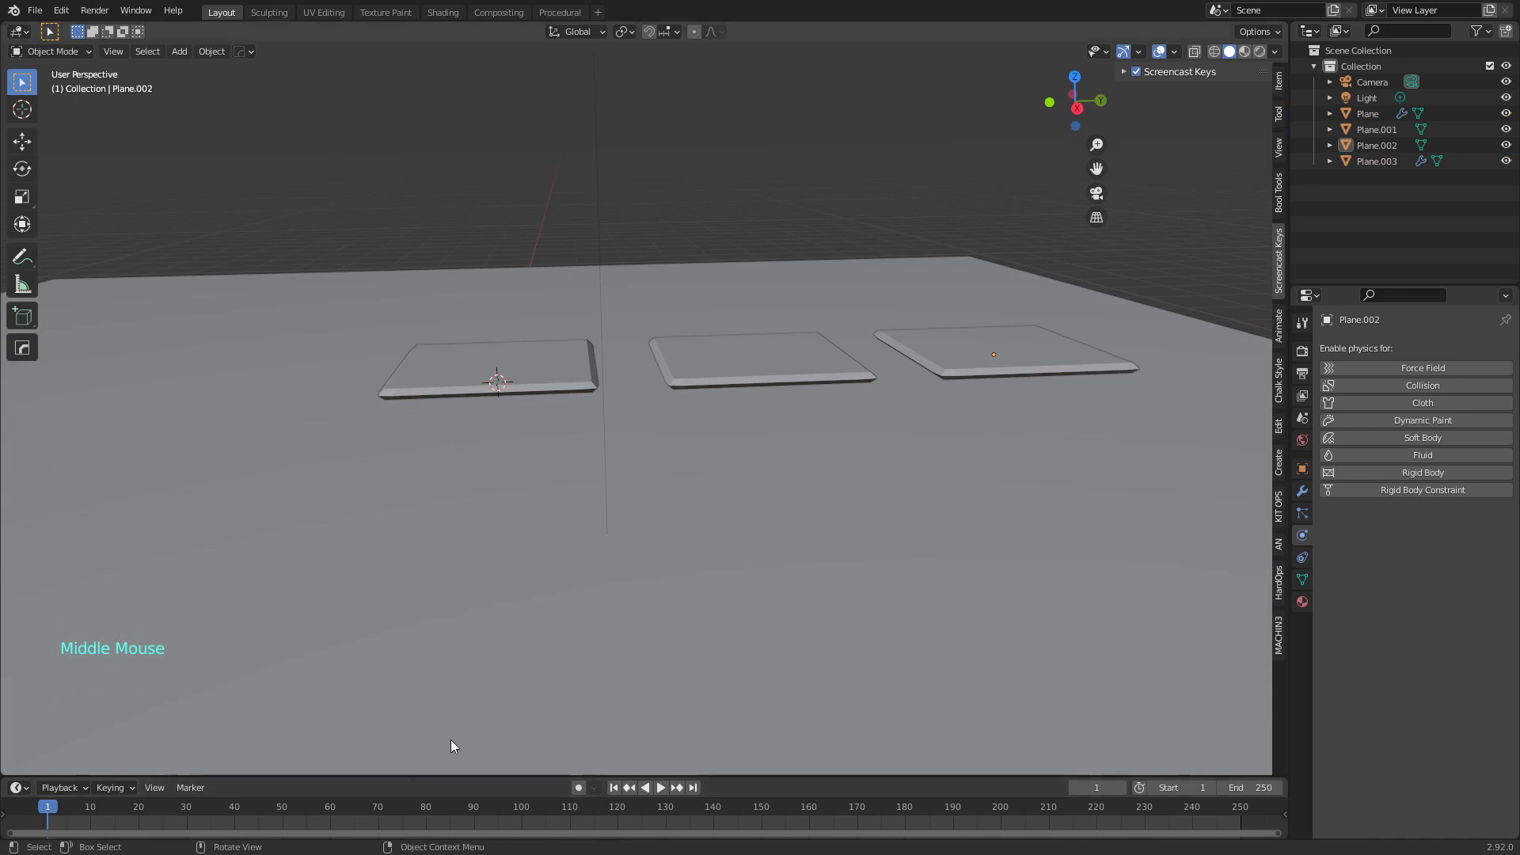
key(space)
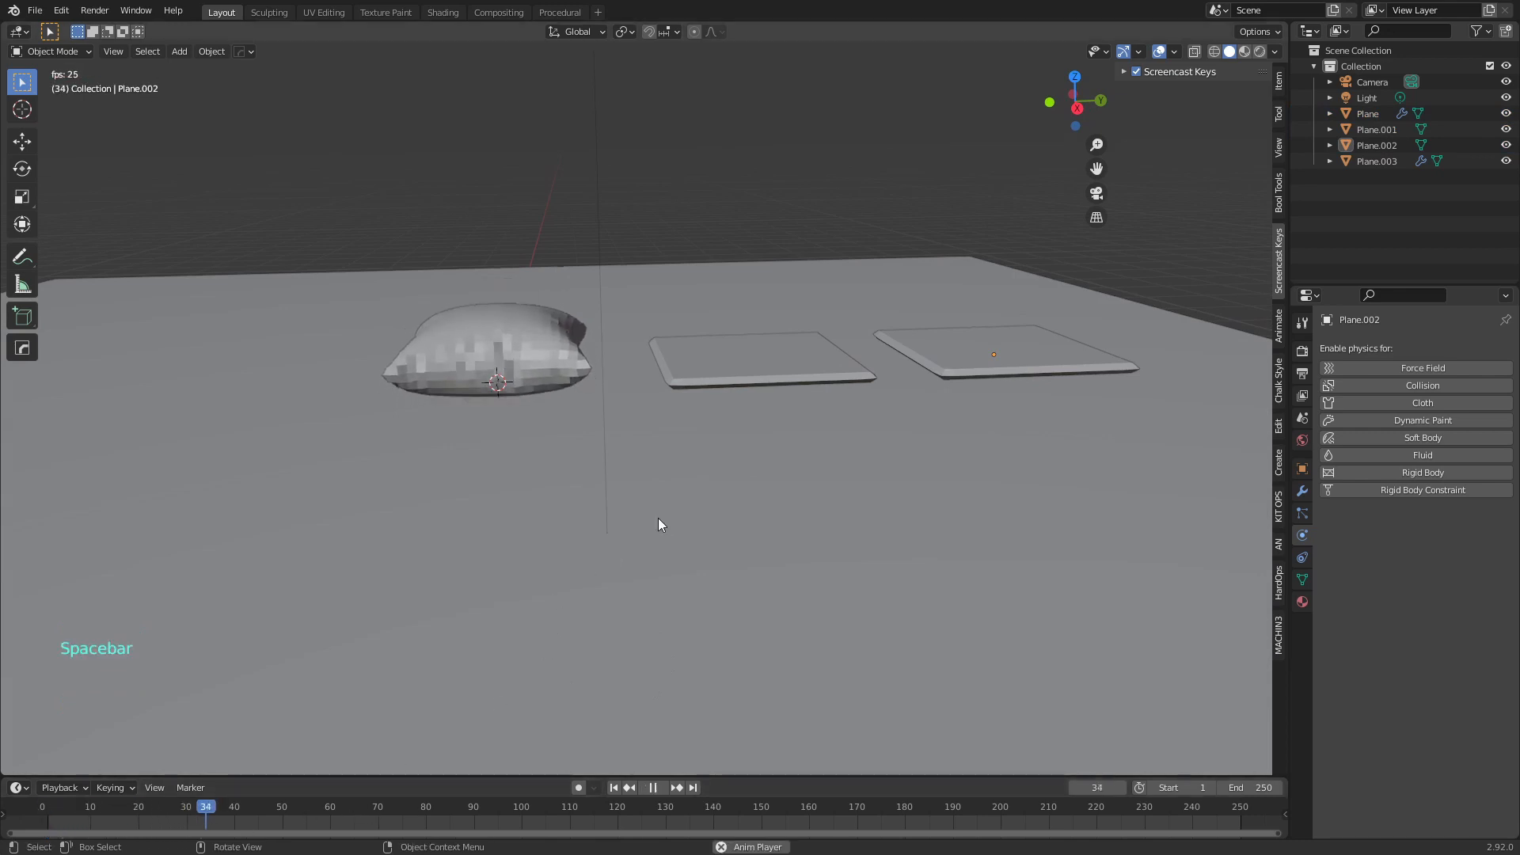
middle_drag(600, 465, 751, 415)
key(space)
Add a Subdivision Surface modifier with viewport level 2 to the inflated pillow and shade it smooth
scroll(791, 540, up, 2)
middle_drag(733, 519, 731, 499)
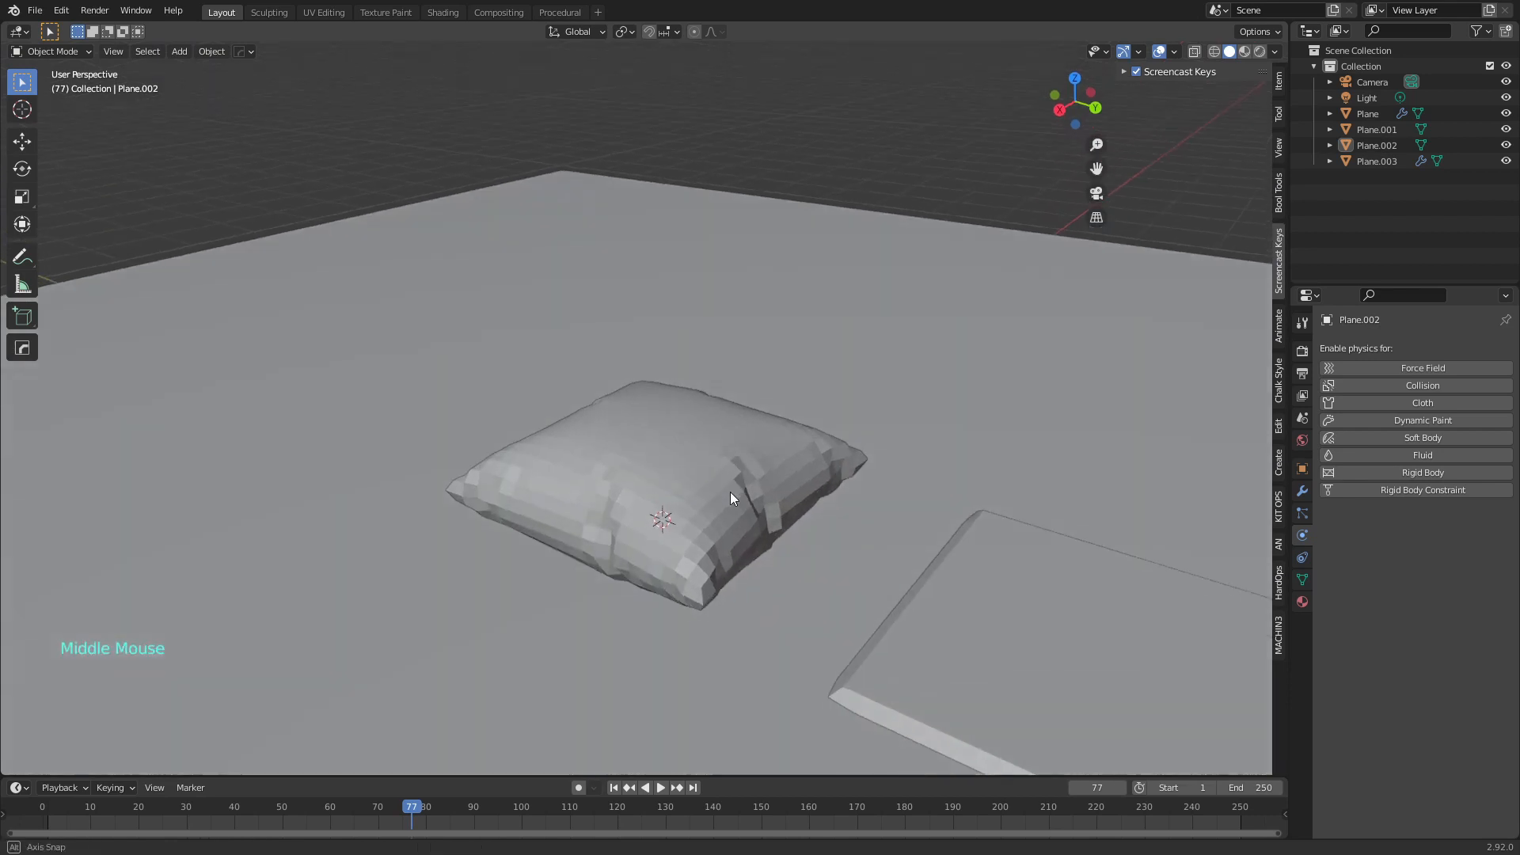
click(1302, 491)
click(1365, 347)
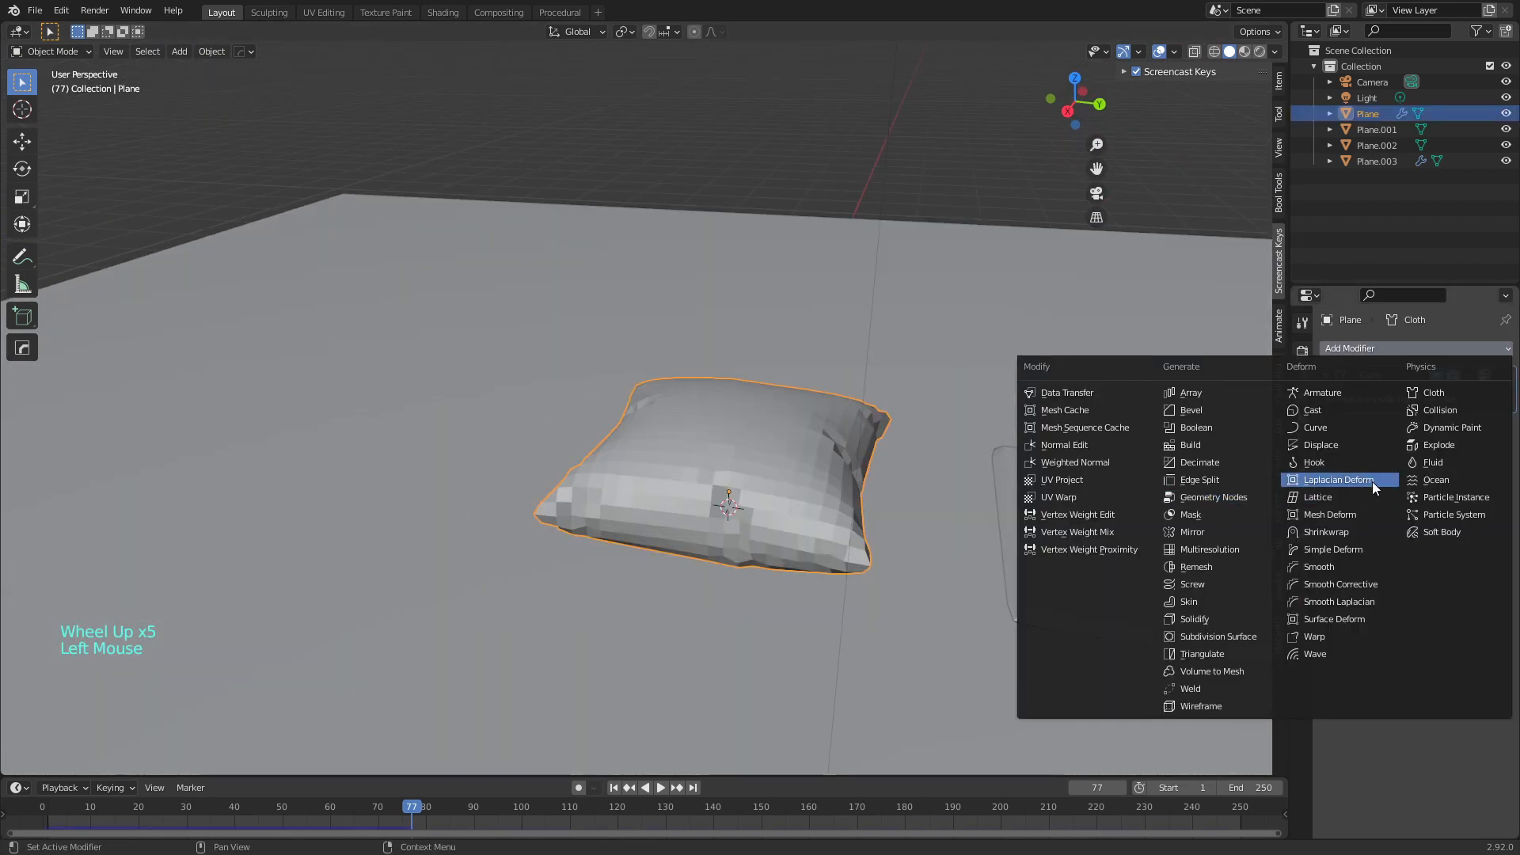
click(1211, 636)
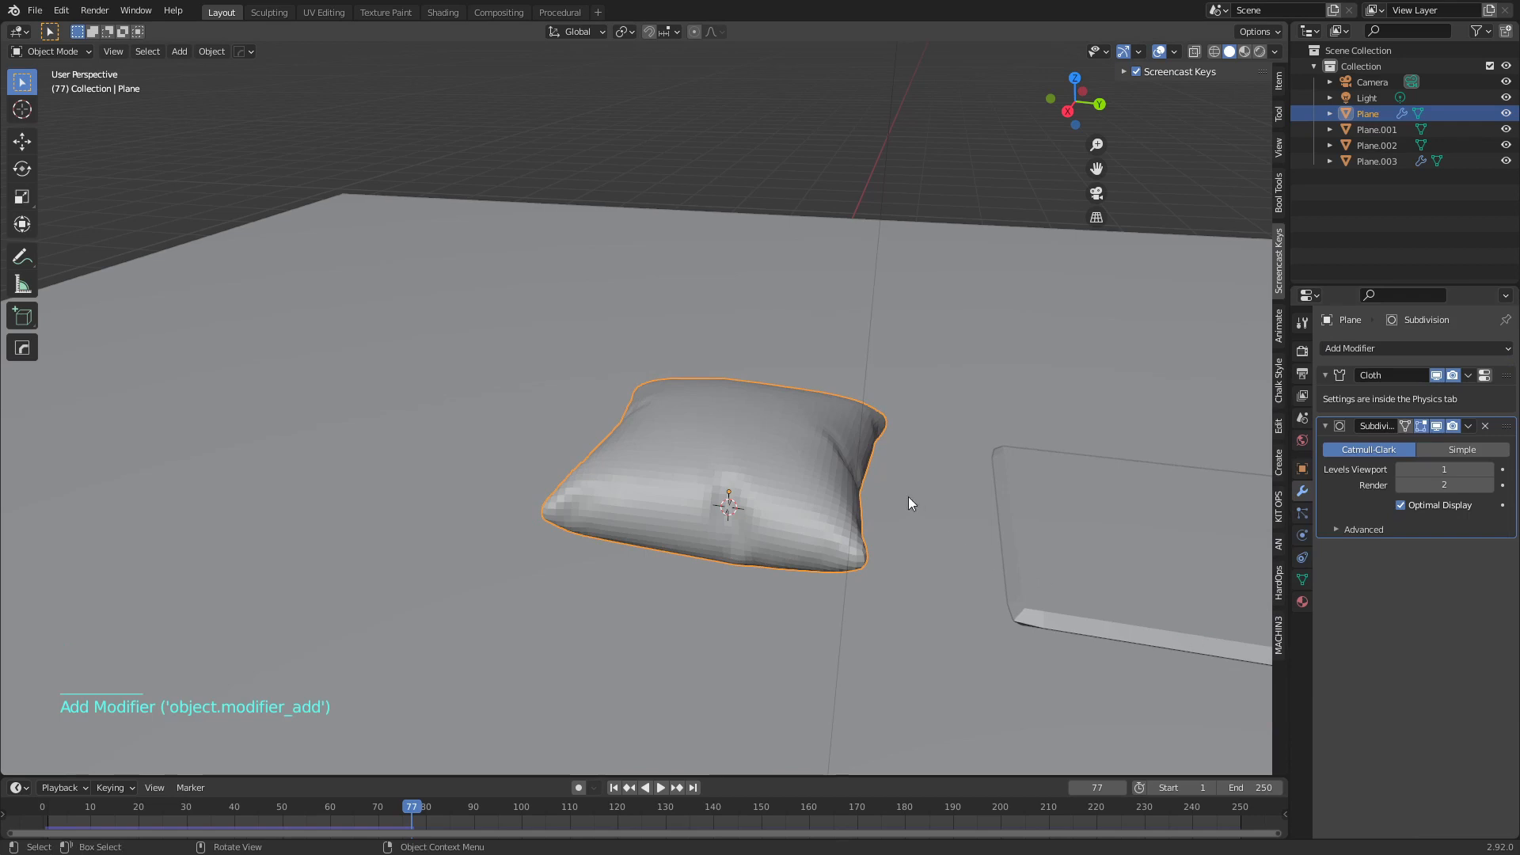
click(1487, 470)
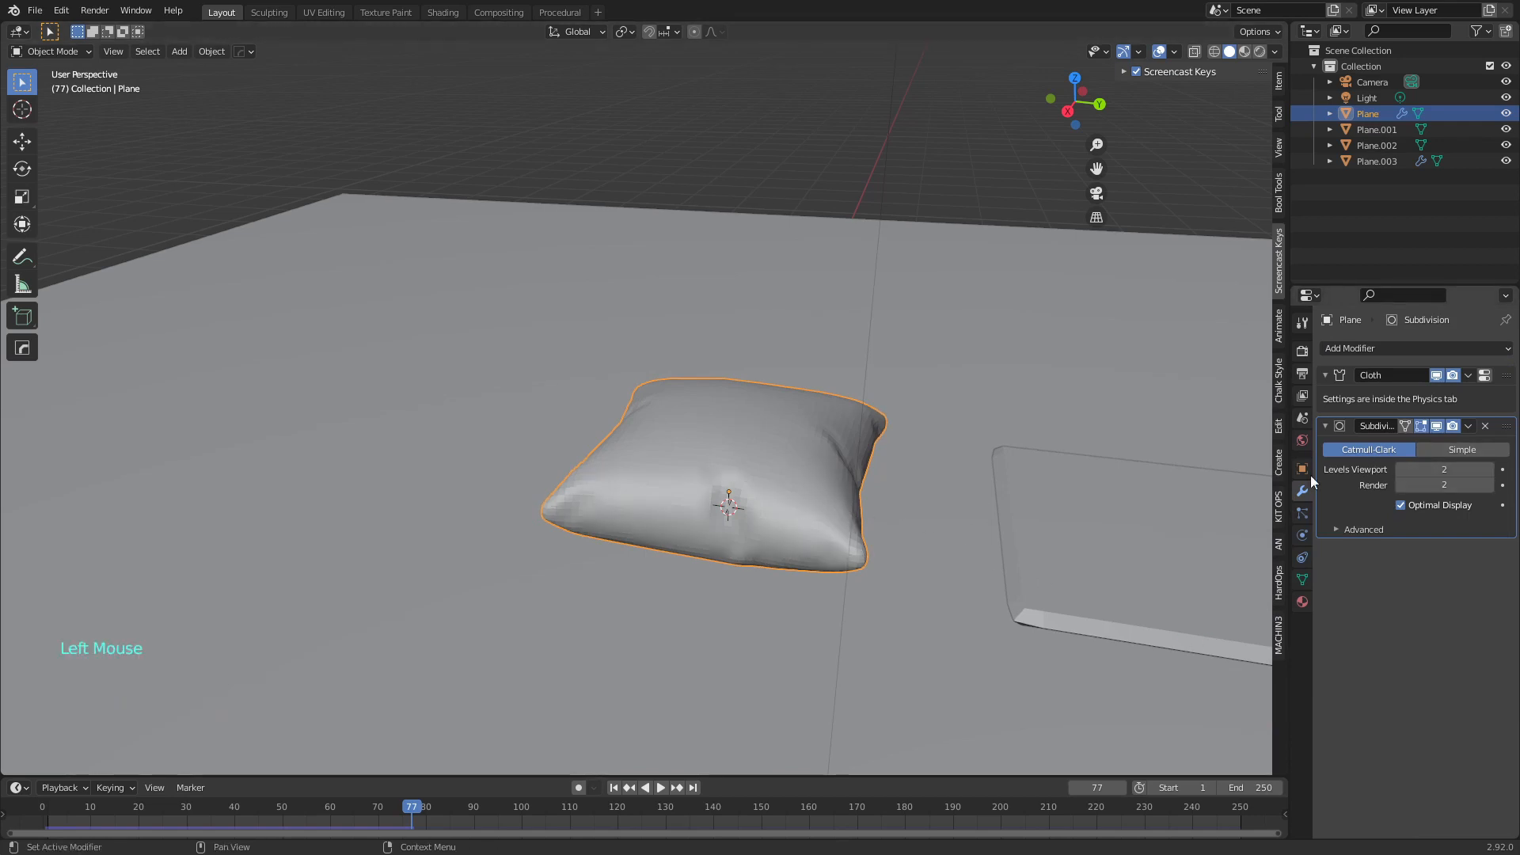
right_click(748, 448)
click(733, 445)
Examine the smoothed pillow's wrinkles, corners and overall shape from several angles
middle_drag(750, 467, 696, 461)
middle_drag(999, 497, 806, 453)
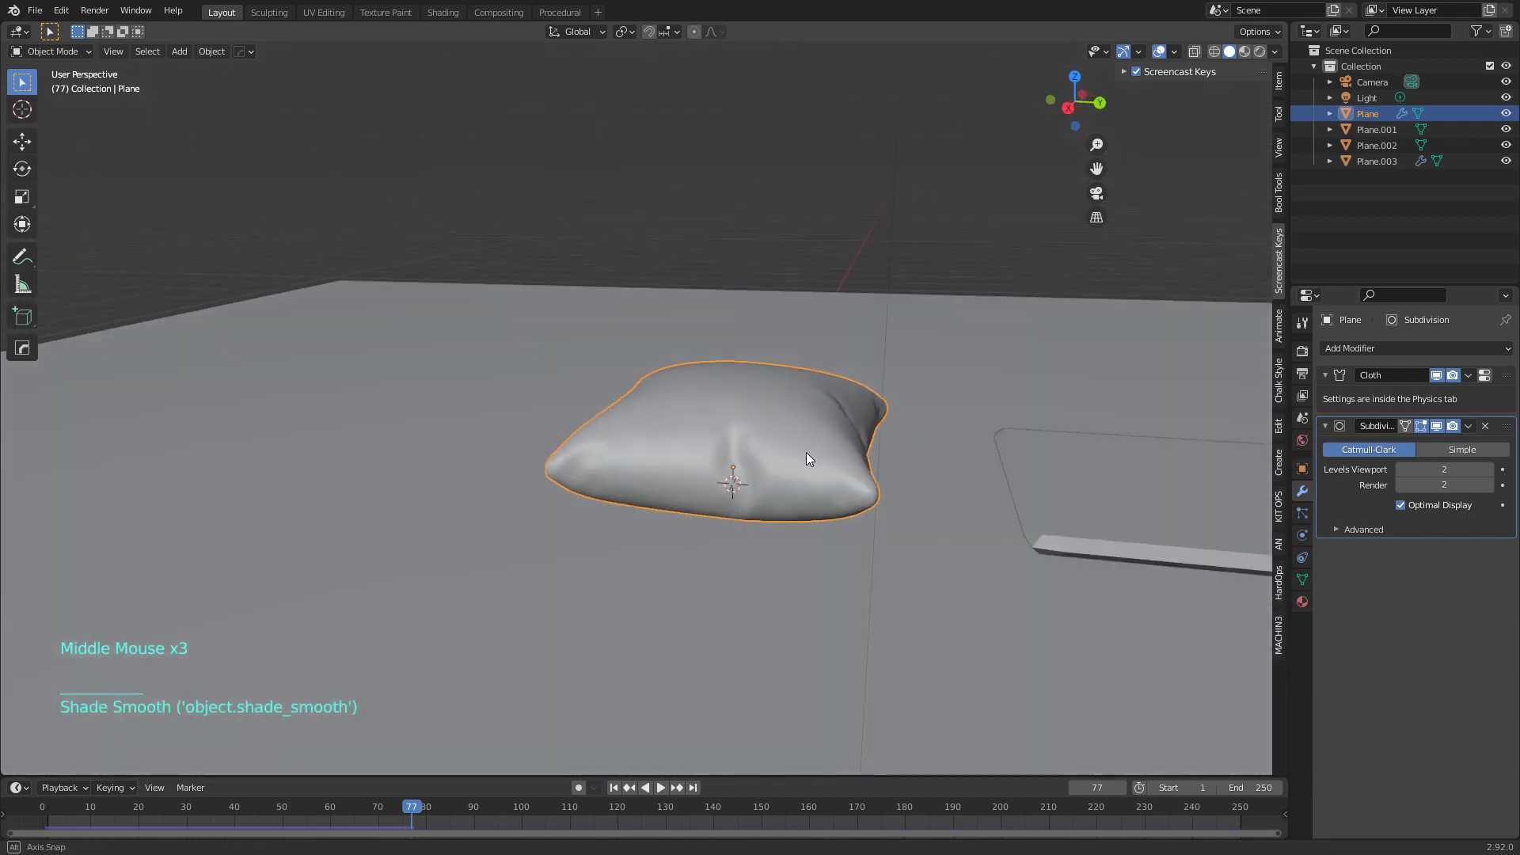
scroll(852, 499, up, 2)
shift+middle_drag(880, 491, 758, 460)
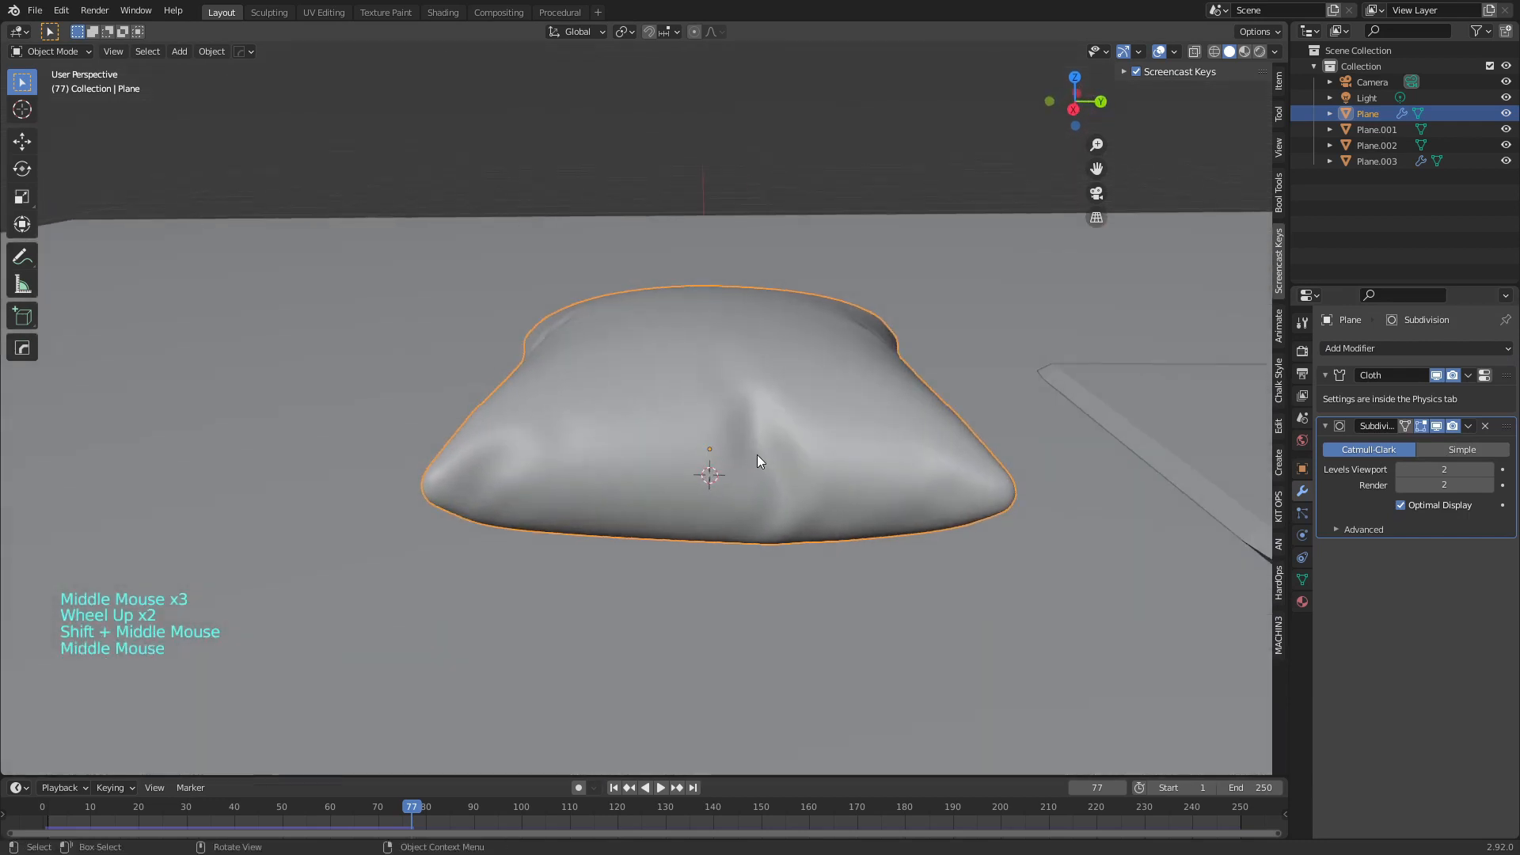
middle_drag(754, 406, 777, 445)
middle_drag(821, 549, 639, 435)
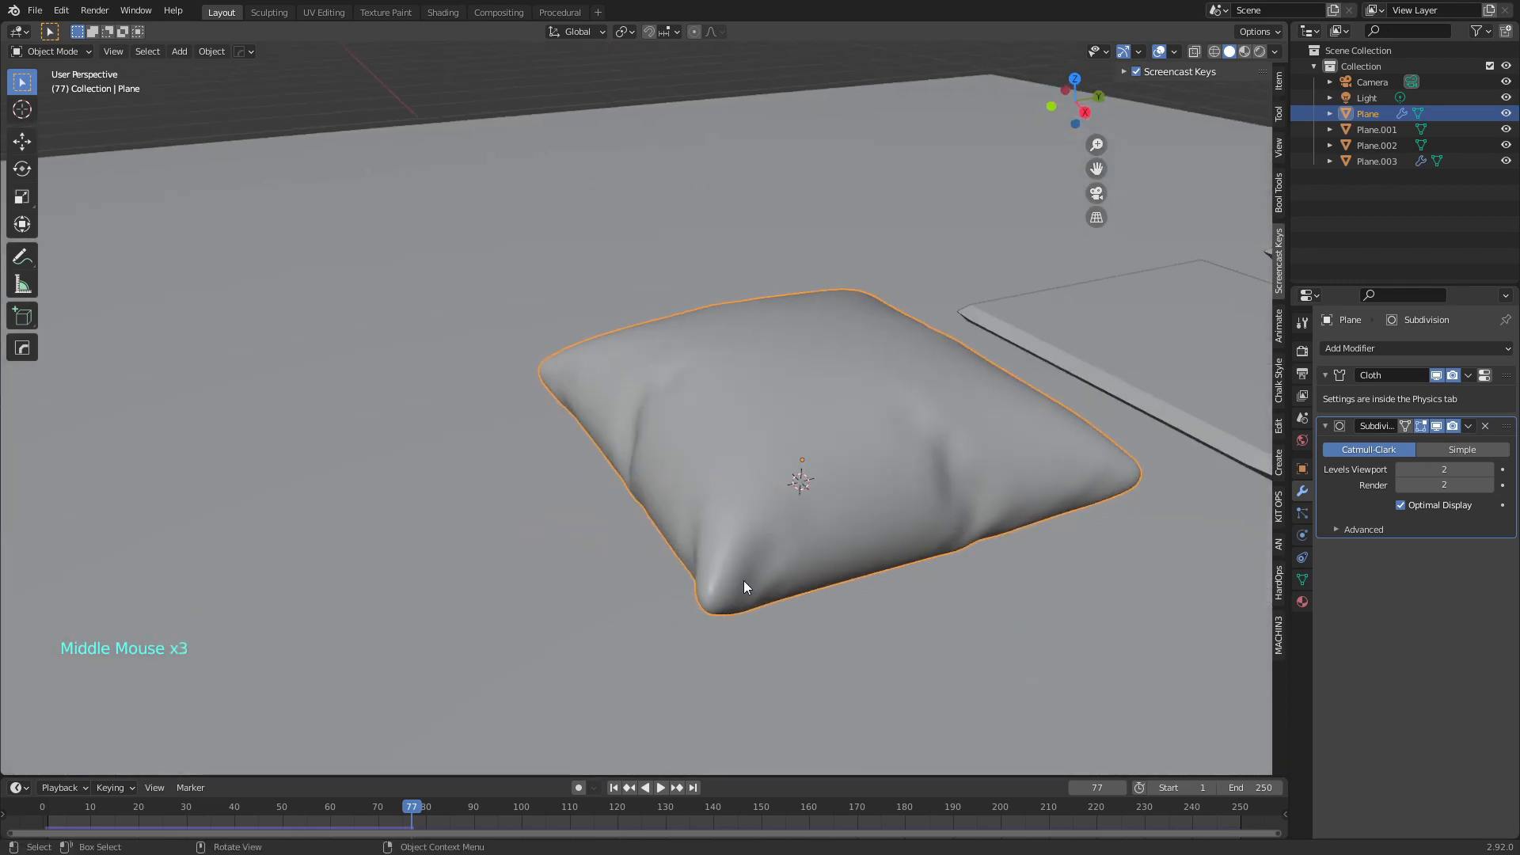
middle_drag(853, 537, 808, 460)
middle_drag(933, 540, 912, 489)
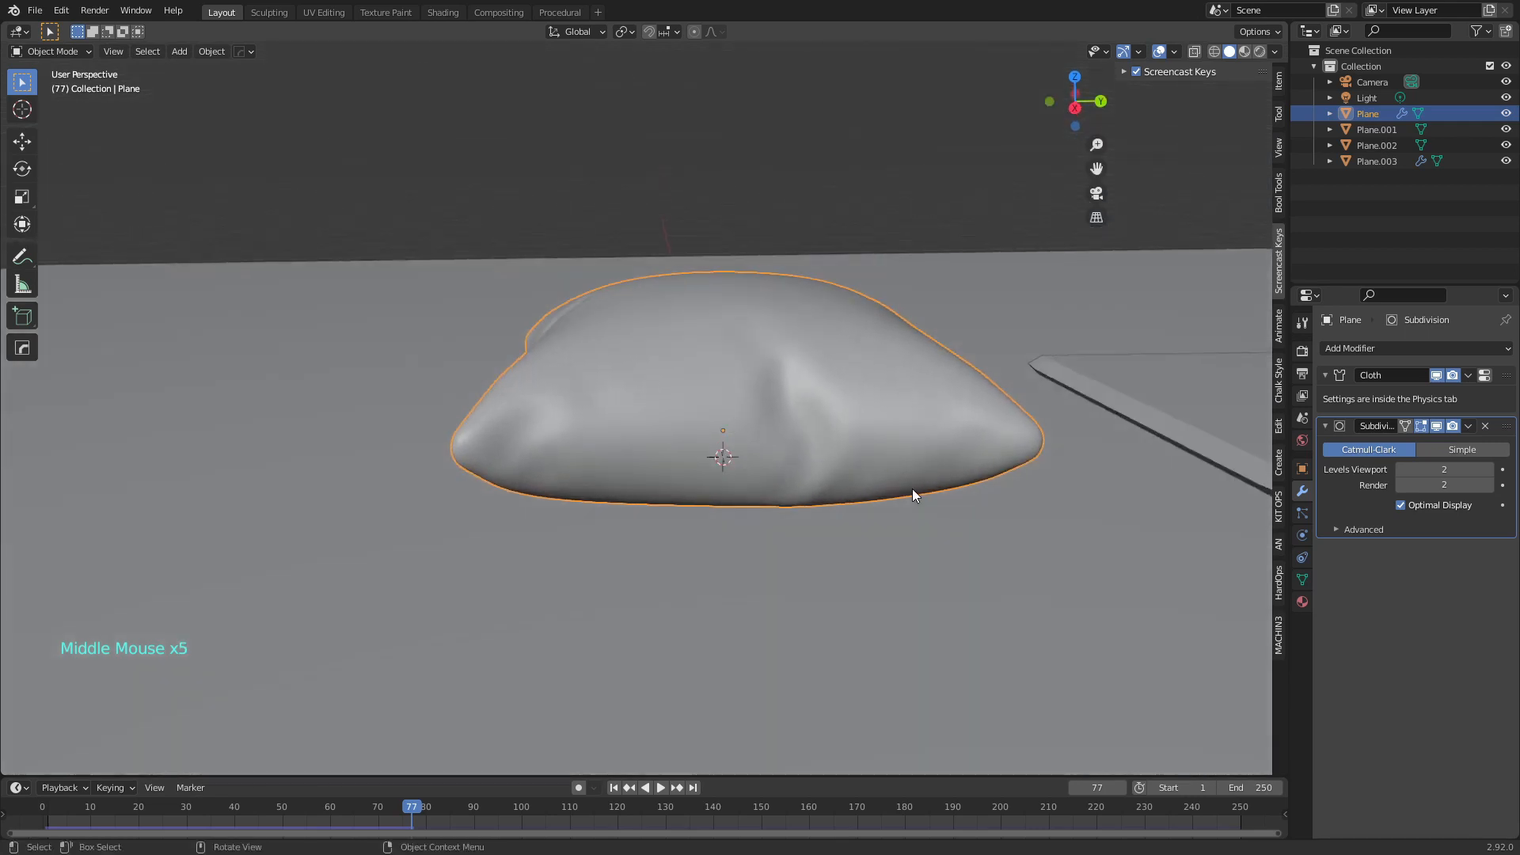
Replace the pillow's Subdivision modifier with a new one that has its render level set to 1
click(1486, 427)
scroll(995, 471, down, 3)
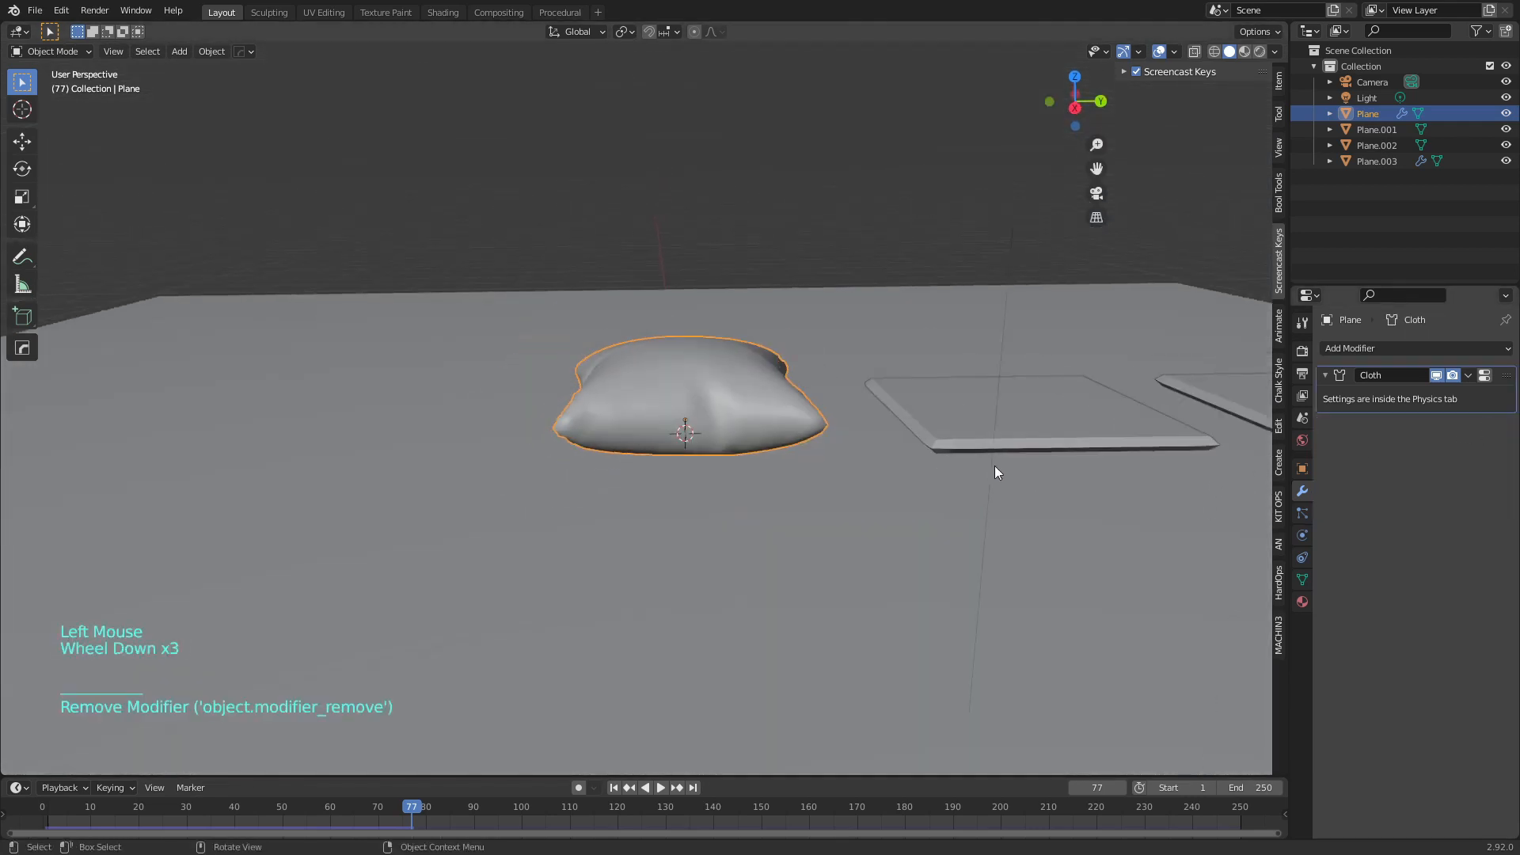
middle_drag(995, 472, 946, 475)
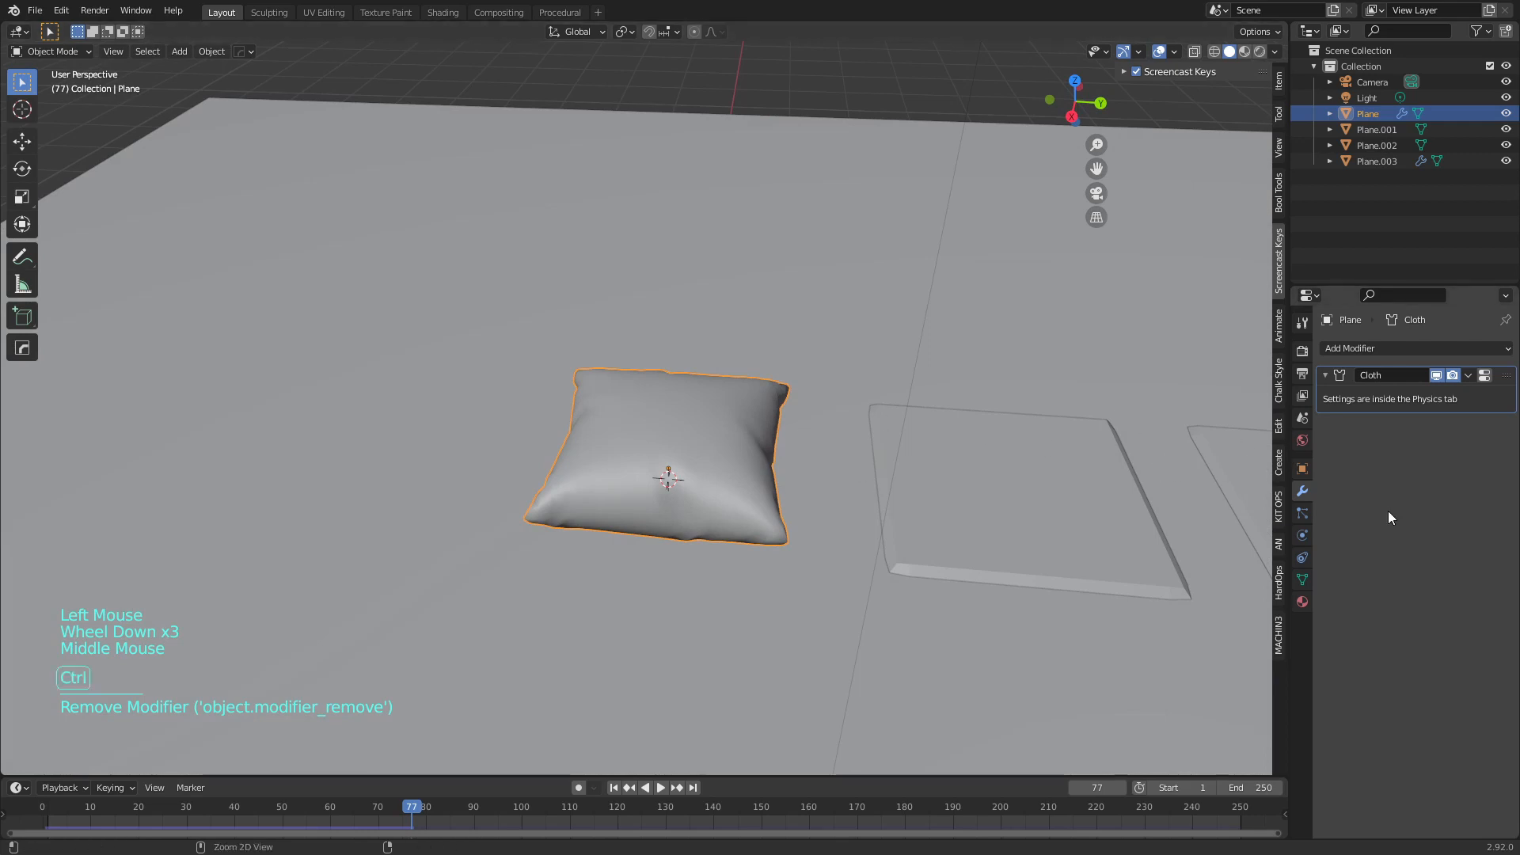
click(1365, 347)
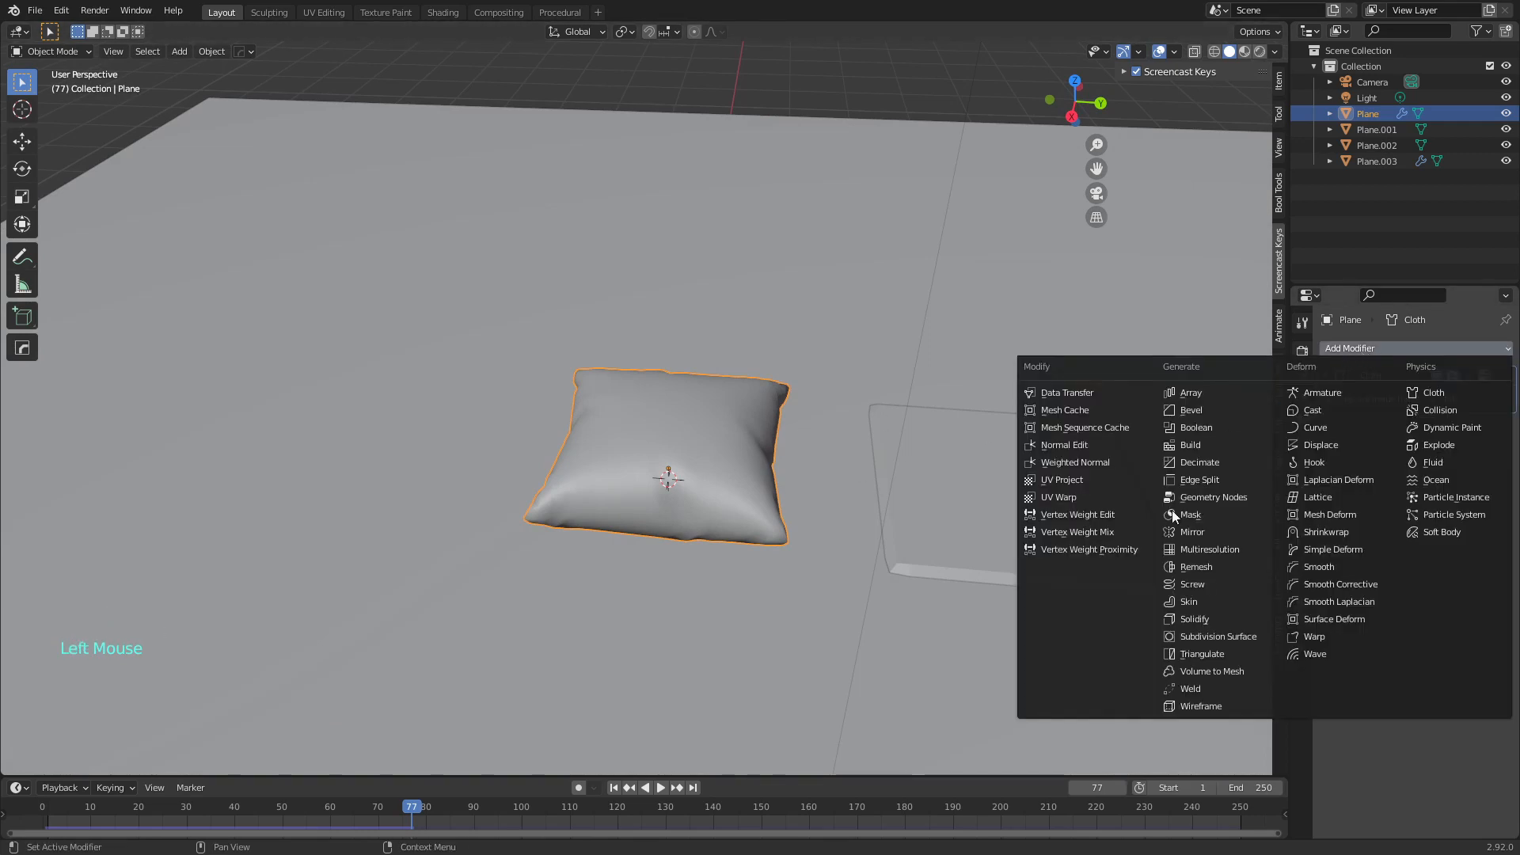
click(1205, 635)
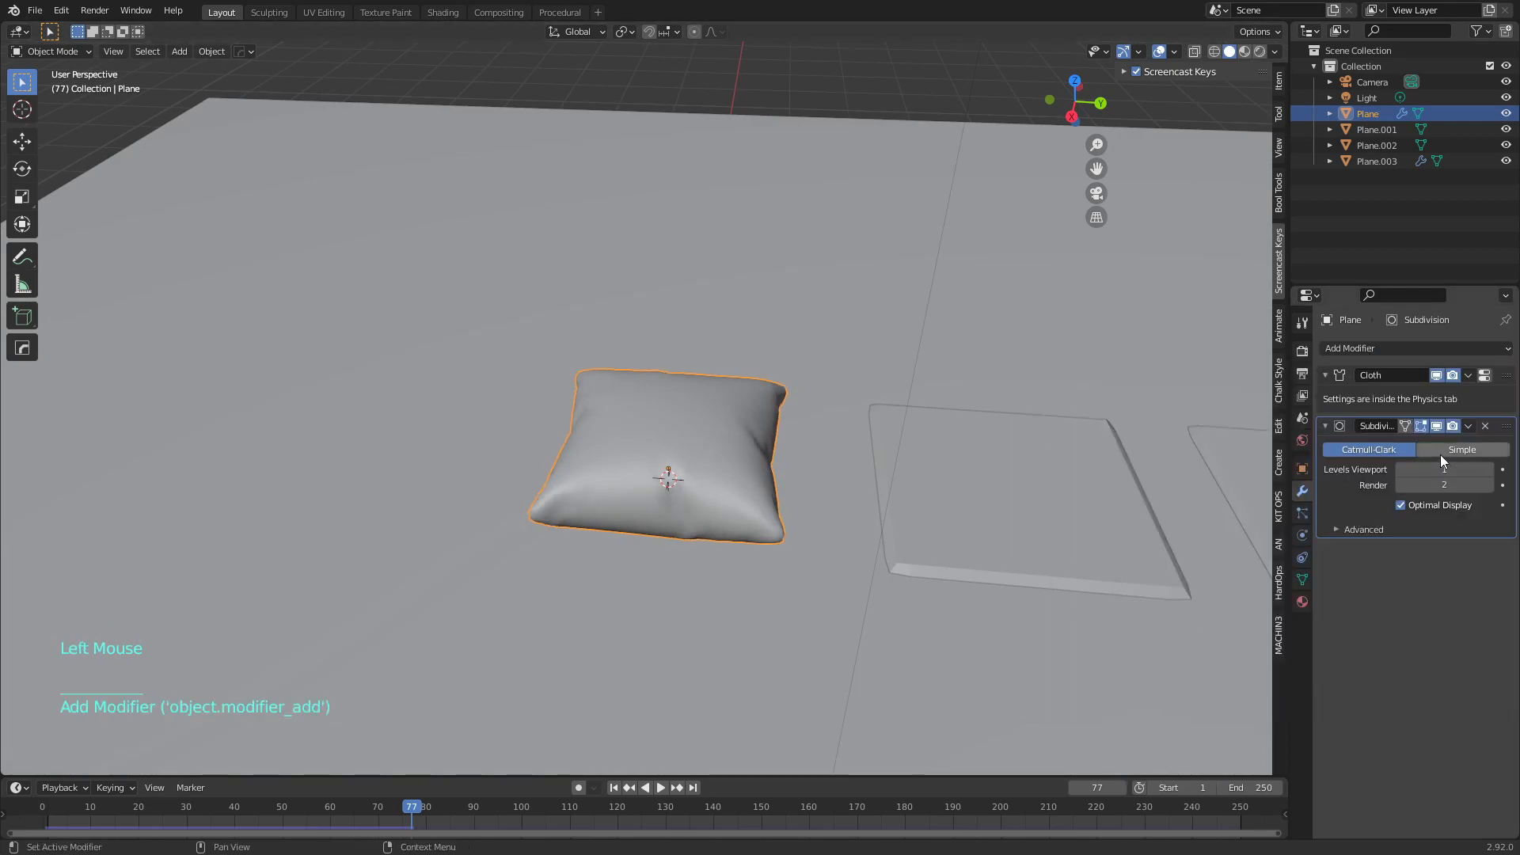
click(1401, 486)
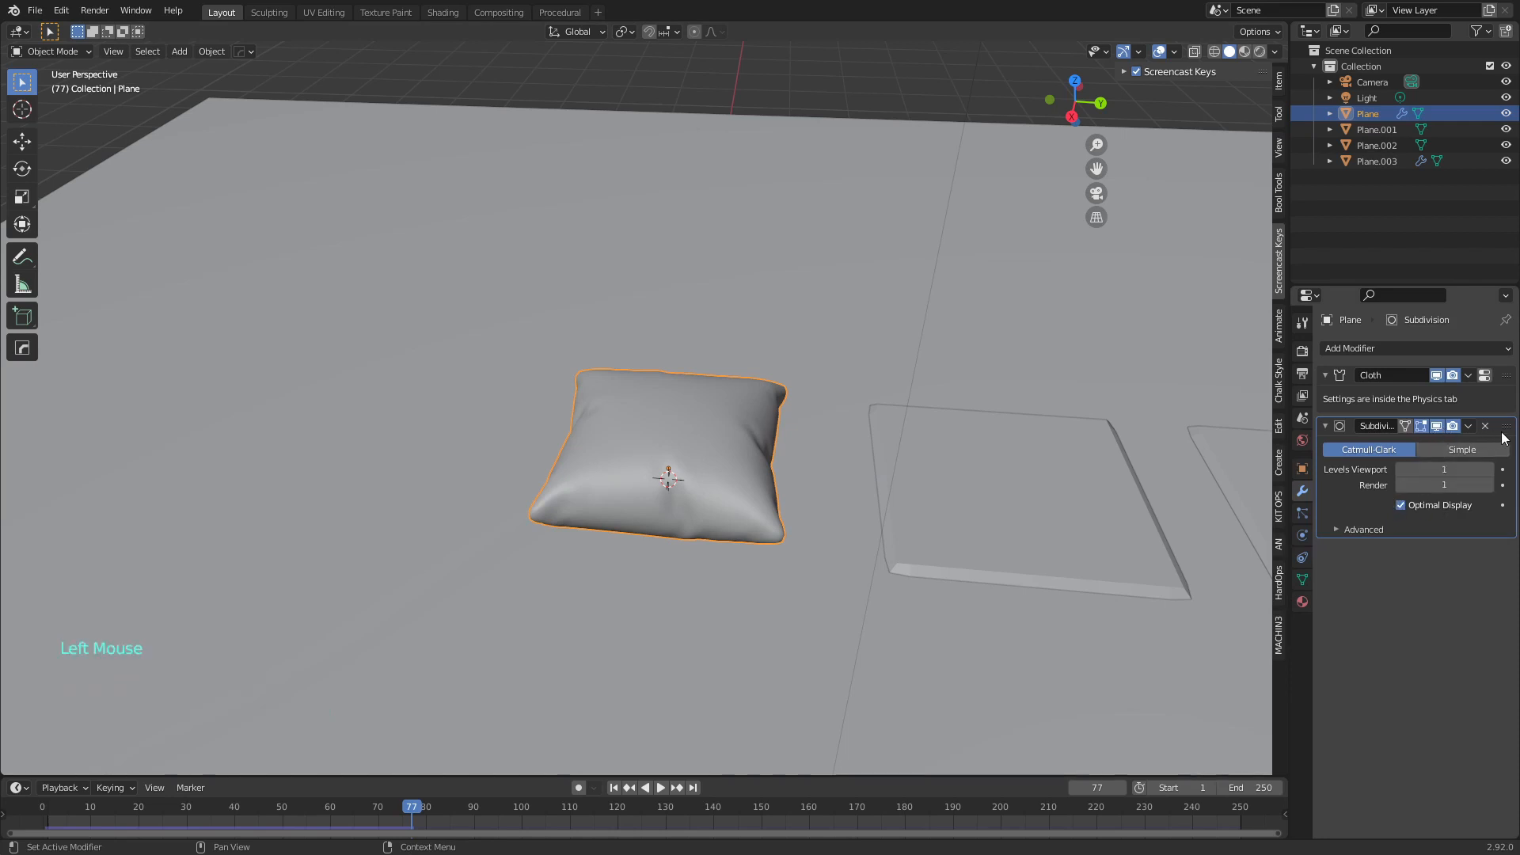
Move the Subdivision modifier above Cloth in the modifier stack and rewind the timeline to frame 0
drag(1506, 428, 1508, 350)
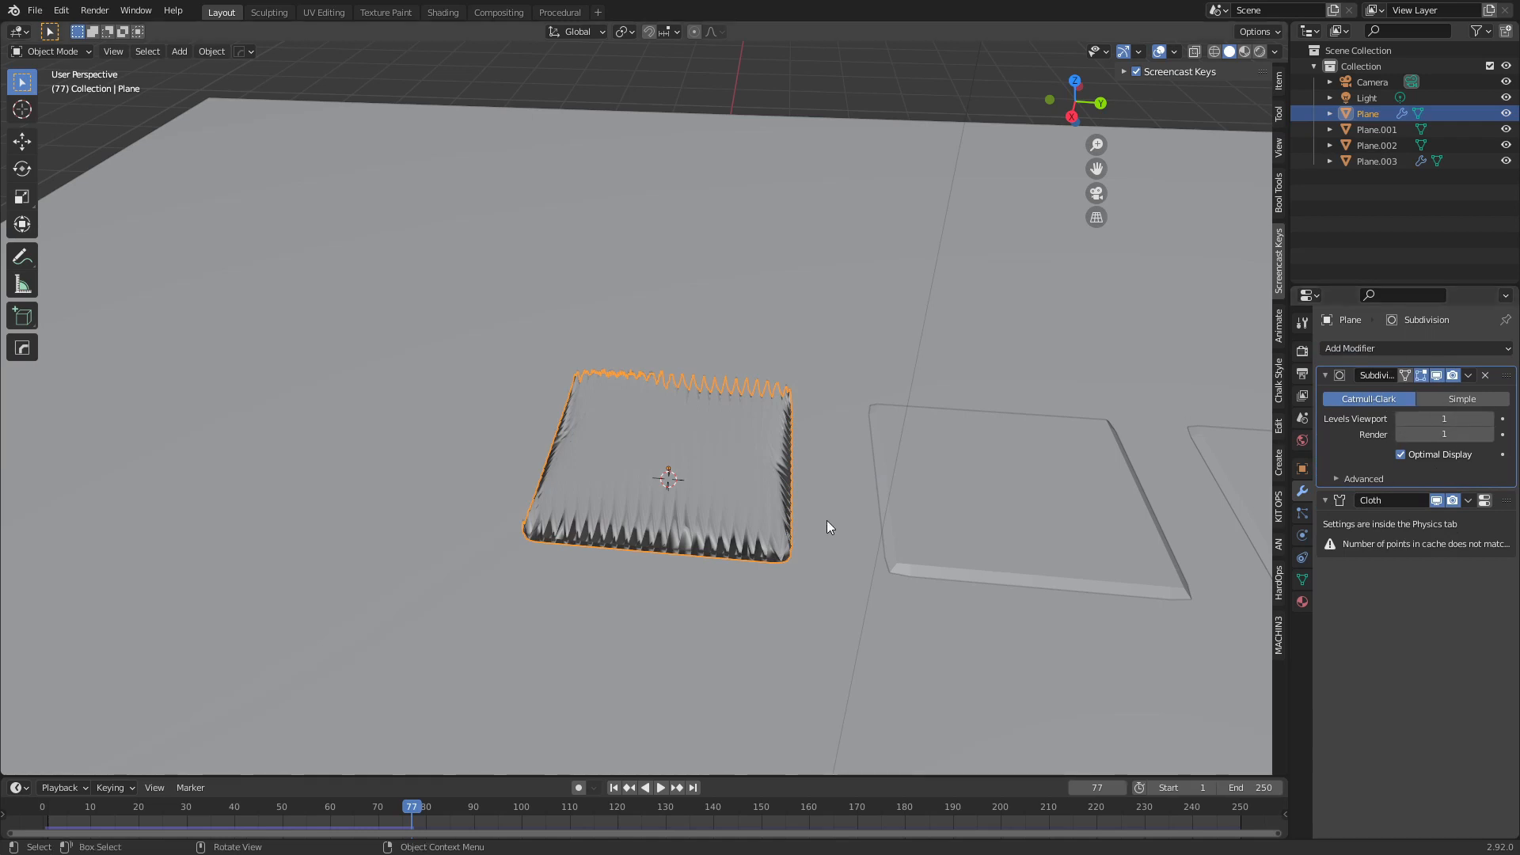
drag(412, 808, 16, 803)
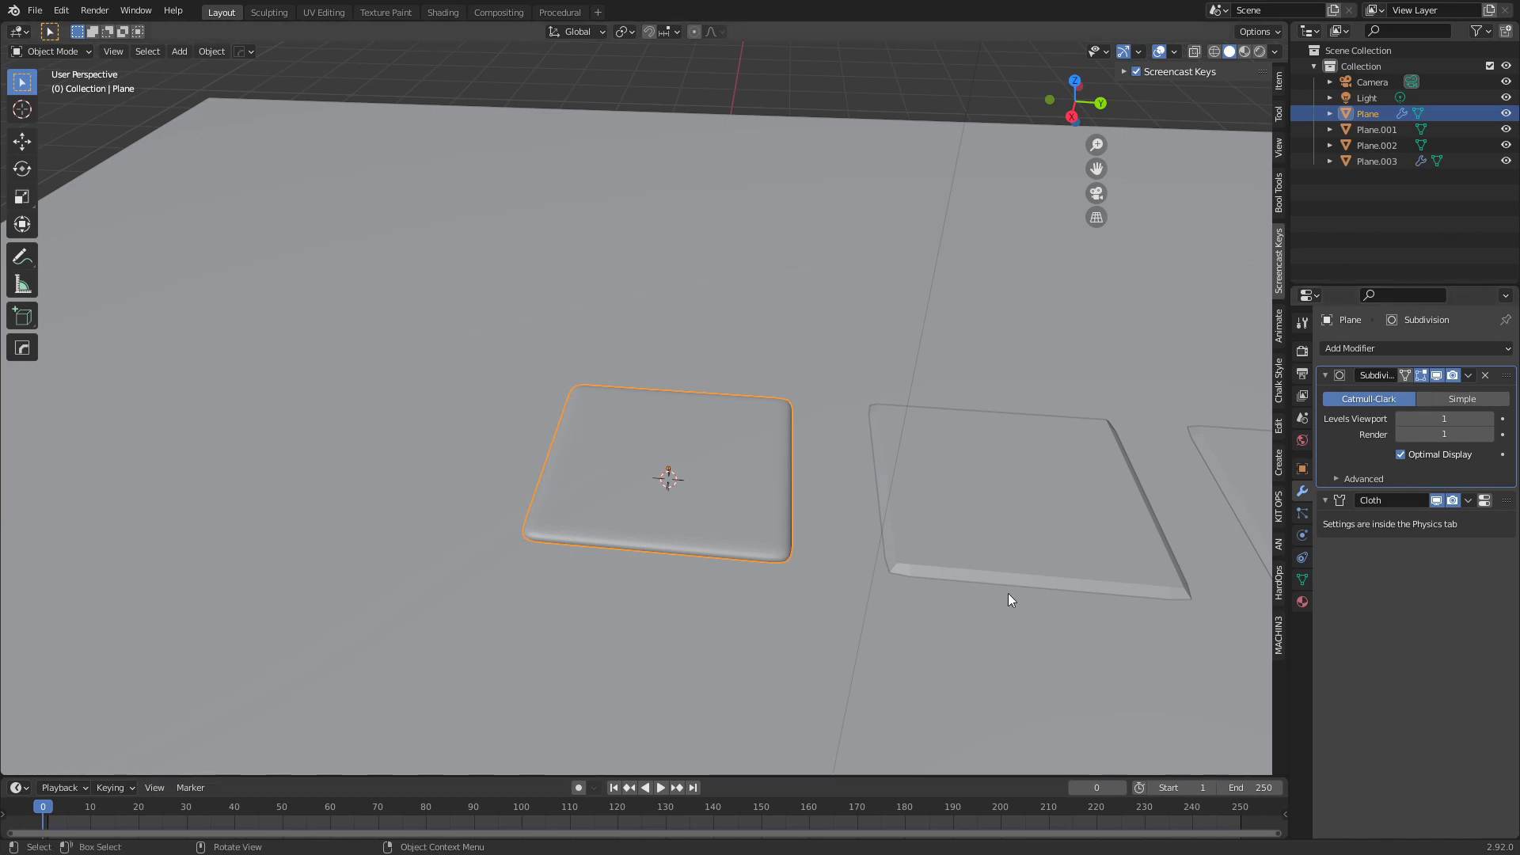
Inspect the subdivided pillow's full wireframe by disabling Optimal Display in its Subdivision modifier, and enable the option again
mouse_move(781, 497)
middle_down()
mouse_move(705, 510)
mouse_move(718, 485)
mouse_move(776, 470)
middle_up()
scroll(706, 510, up, 2)
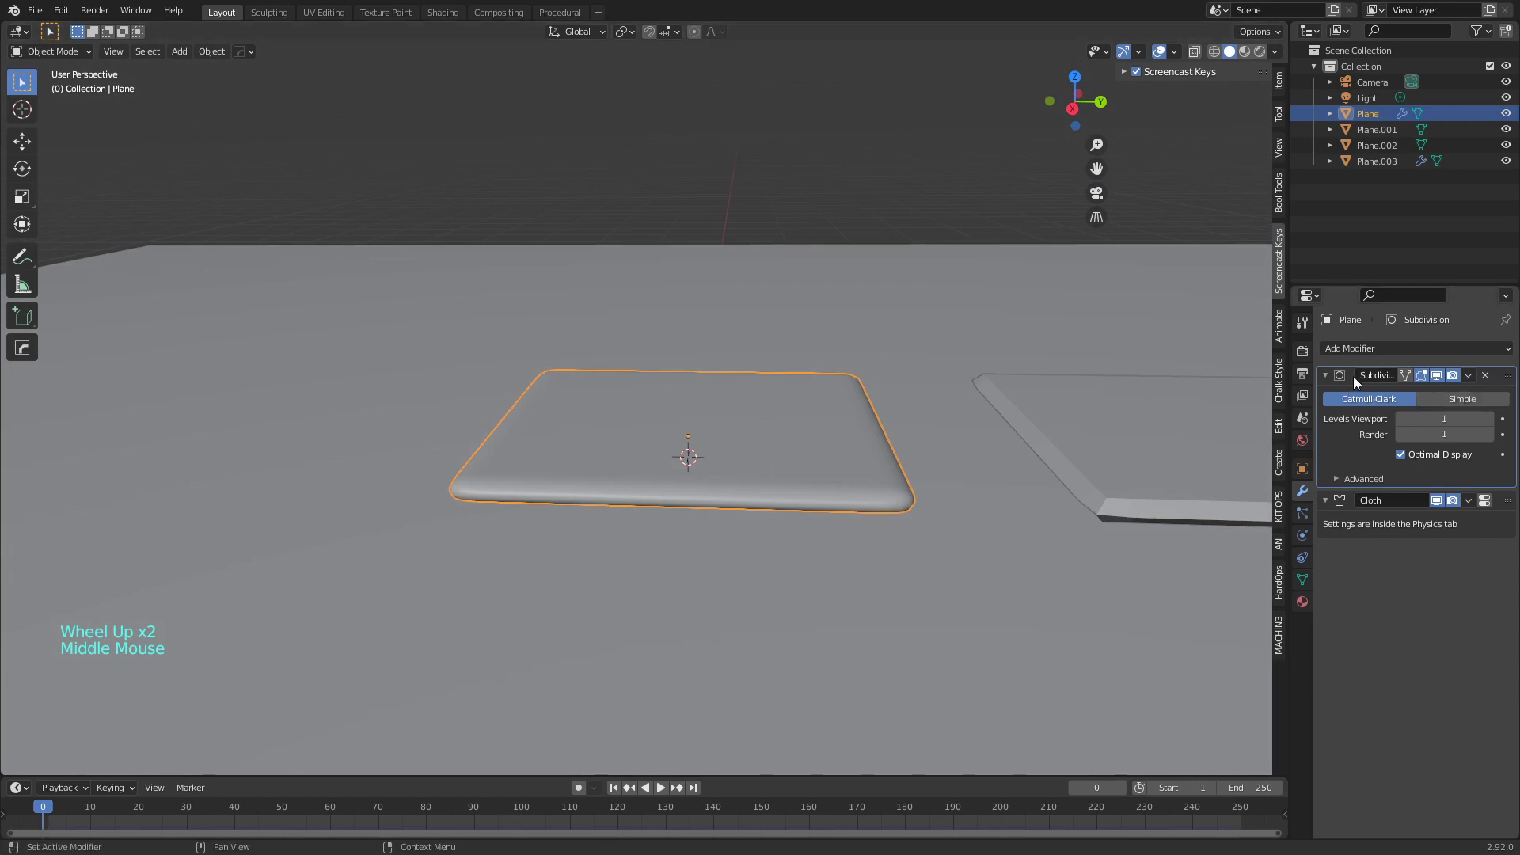
click(1326, 374)
click(1327, 374)
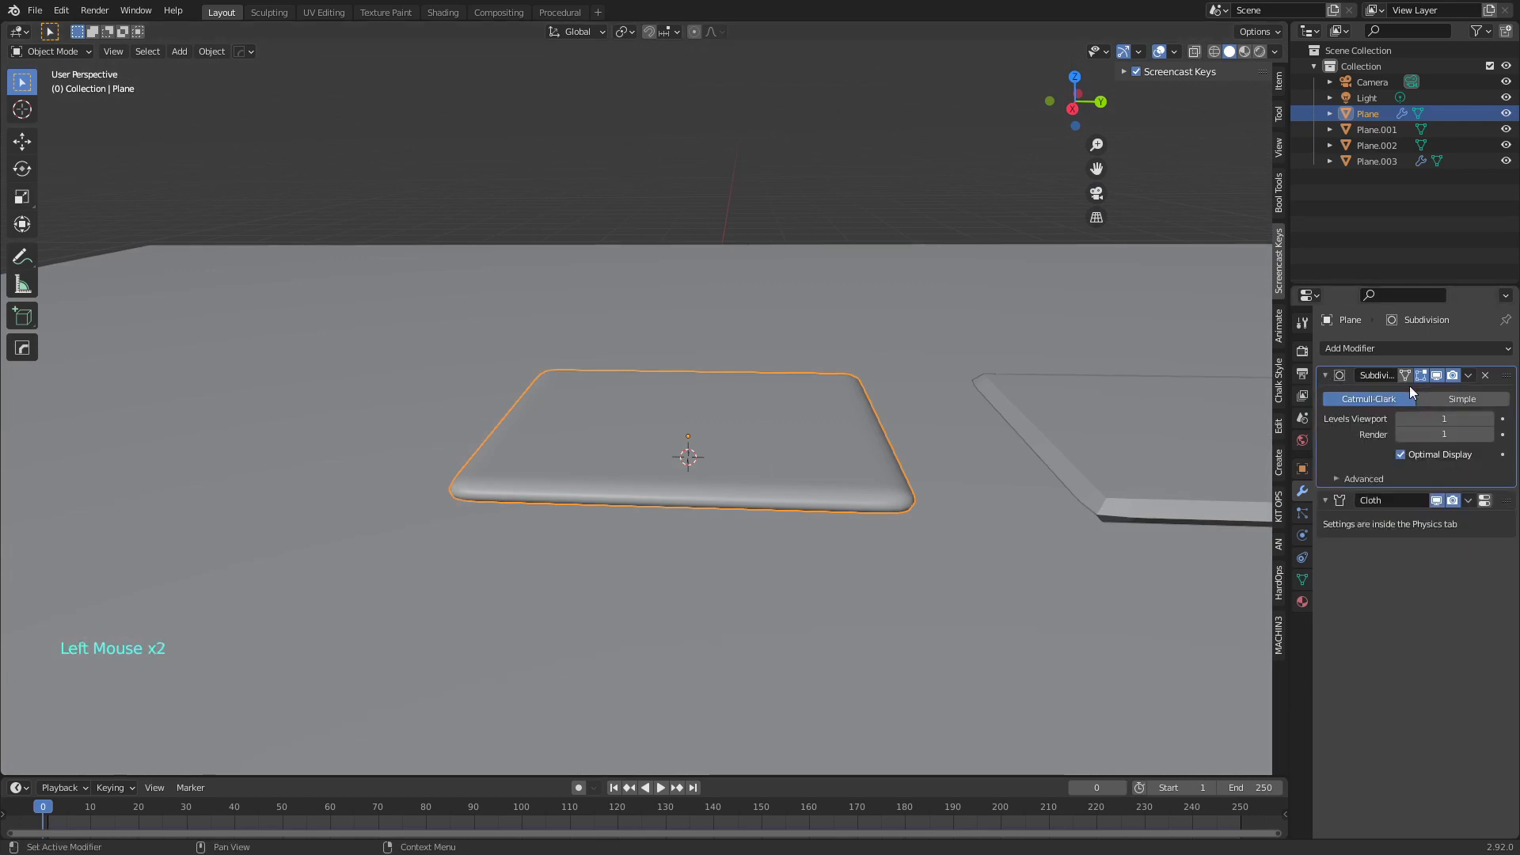
click(1400, 455)
mouse_move(954, 467)
middle_down()
mouse_move(1011, 518)
mouse_move(966, 501)
mouse_move(971, 473)
middle_up()
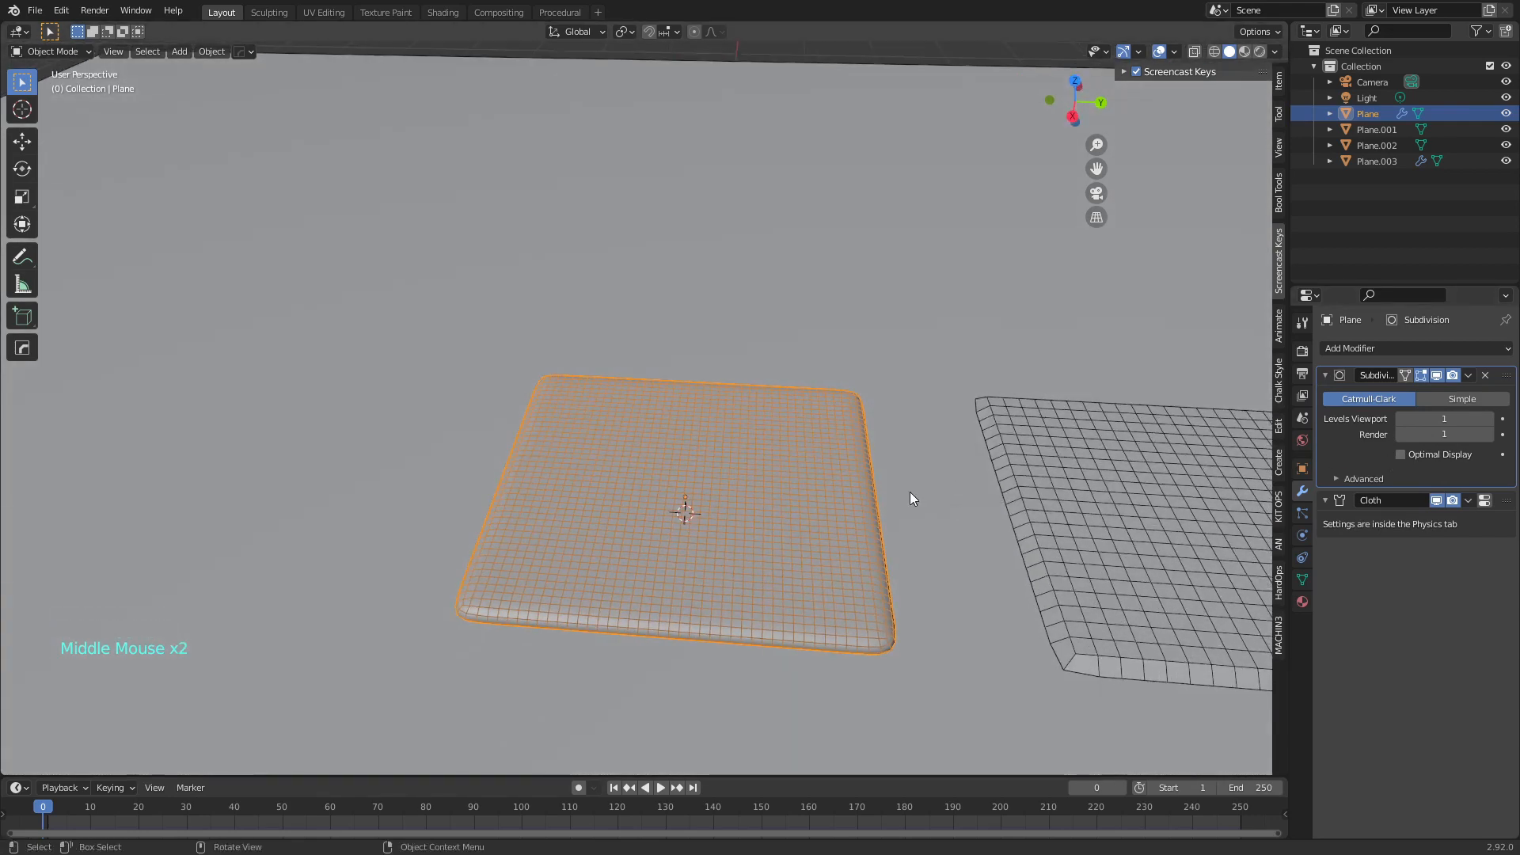
click(1401, 455)
middle_drag(919, 539, 920, 509)
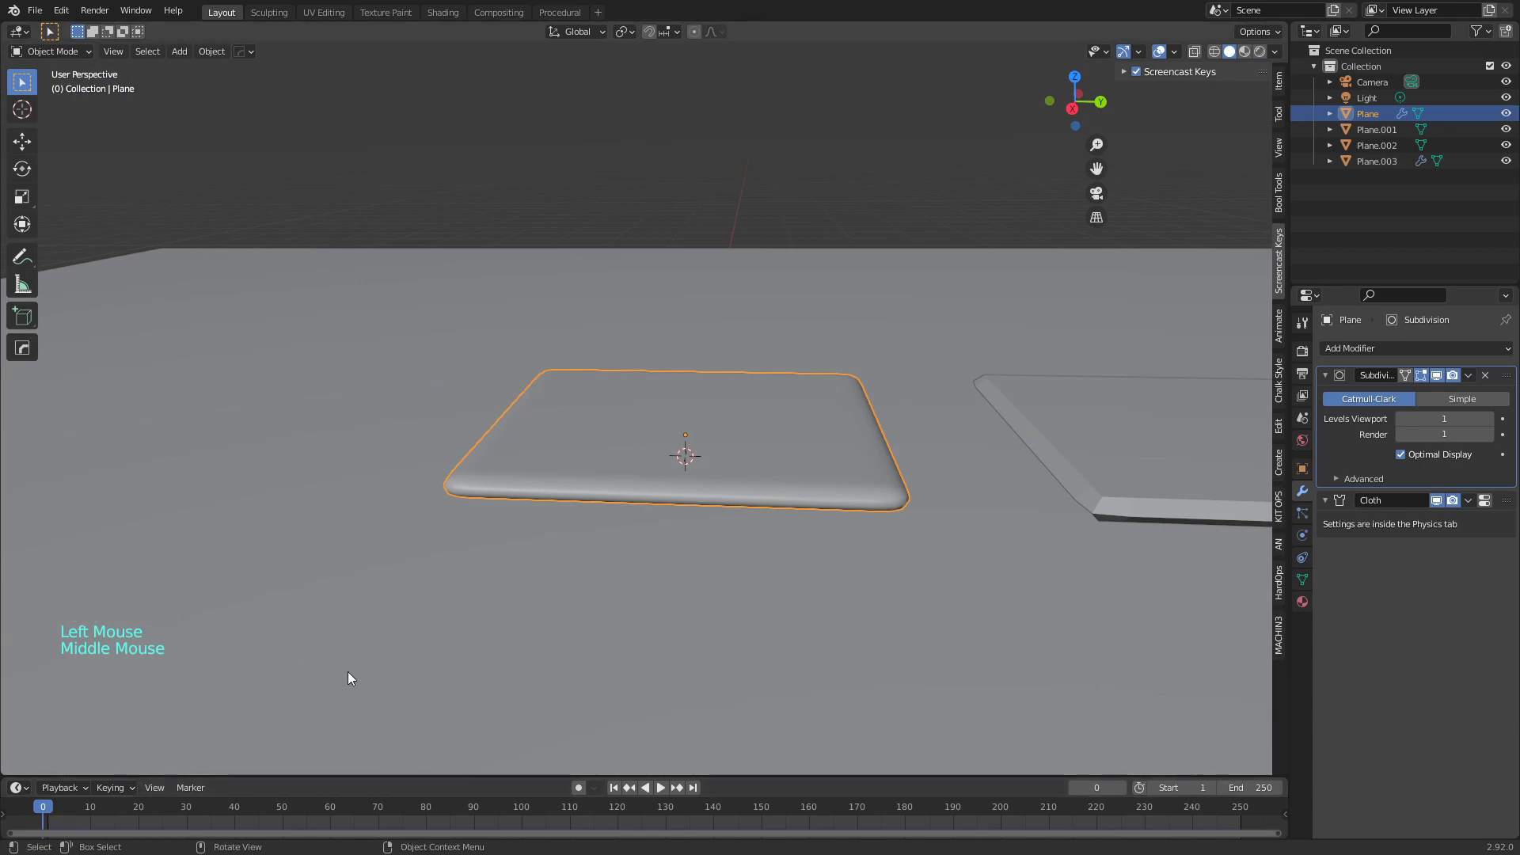
Run the cloth simulation to about frame 39 and inspect the inflated pillow's corners and wrinkles up close
key(space)
middle_drag(418, 531, 450, 543)
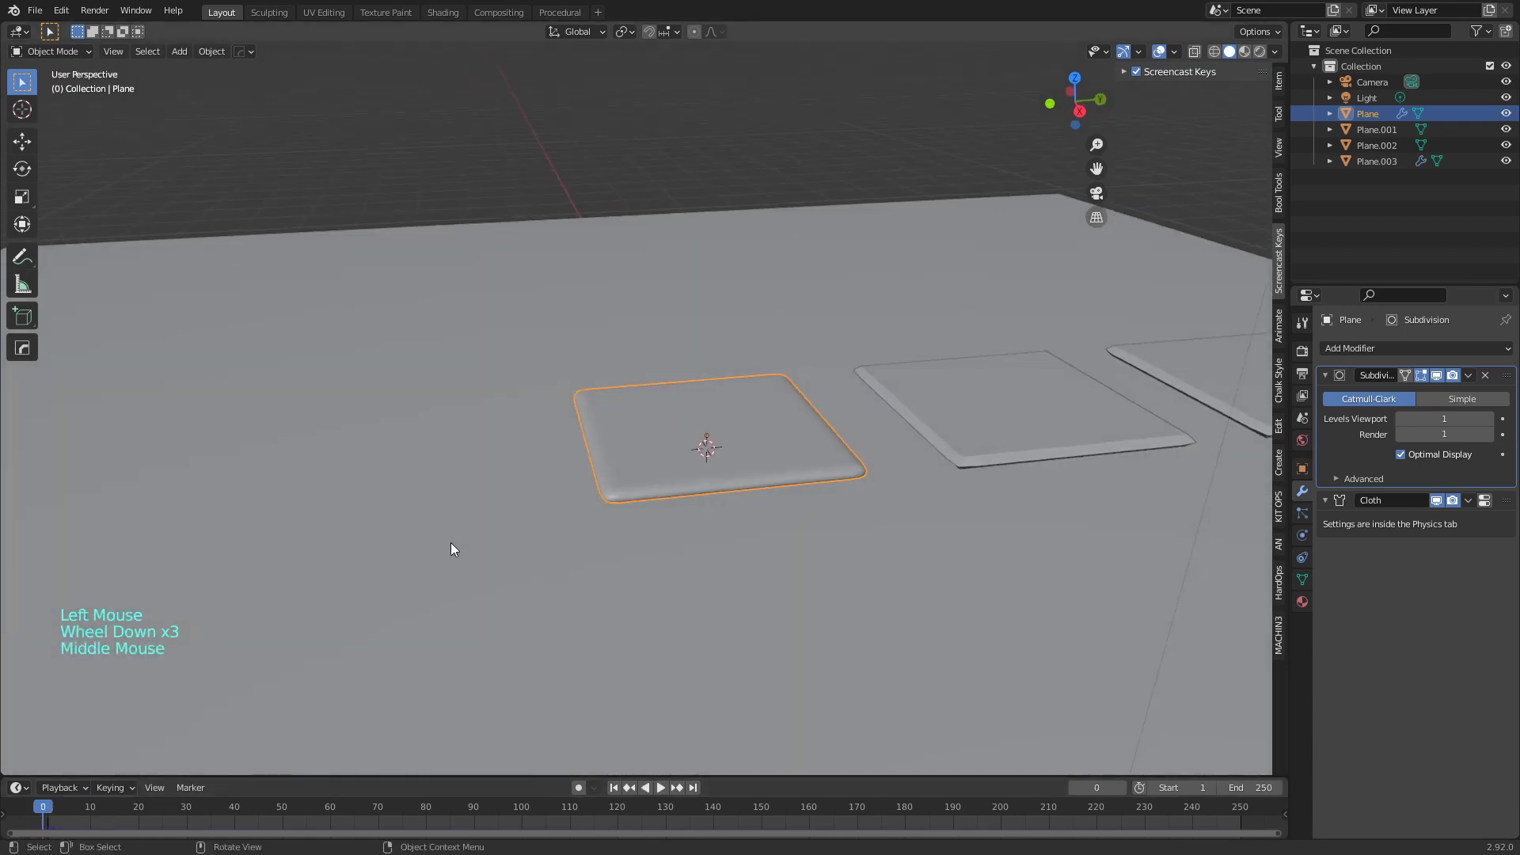
key(space)
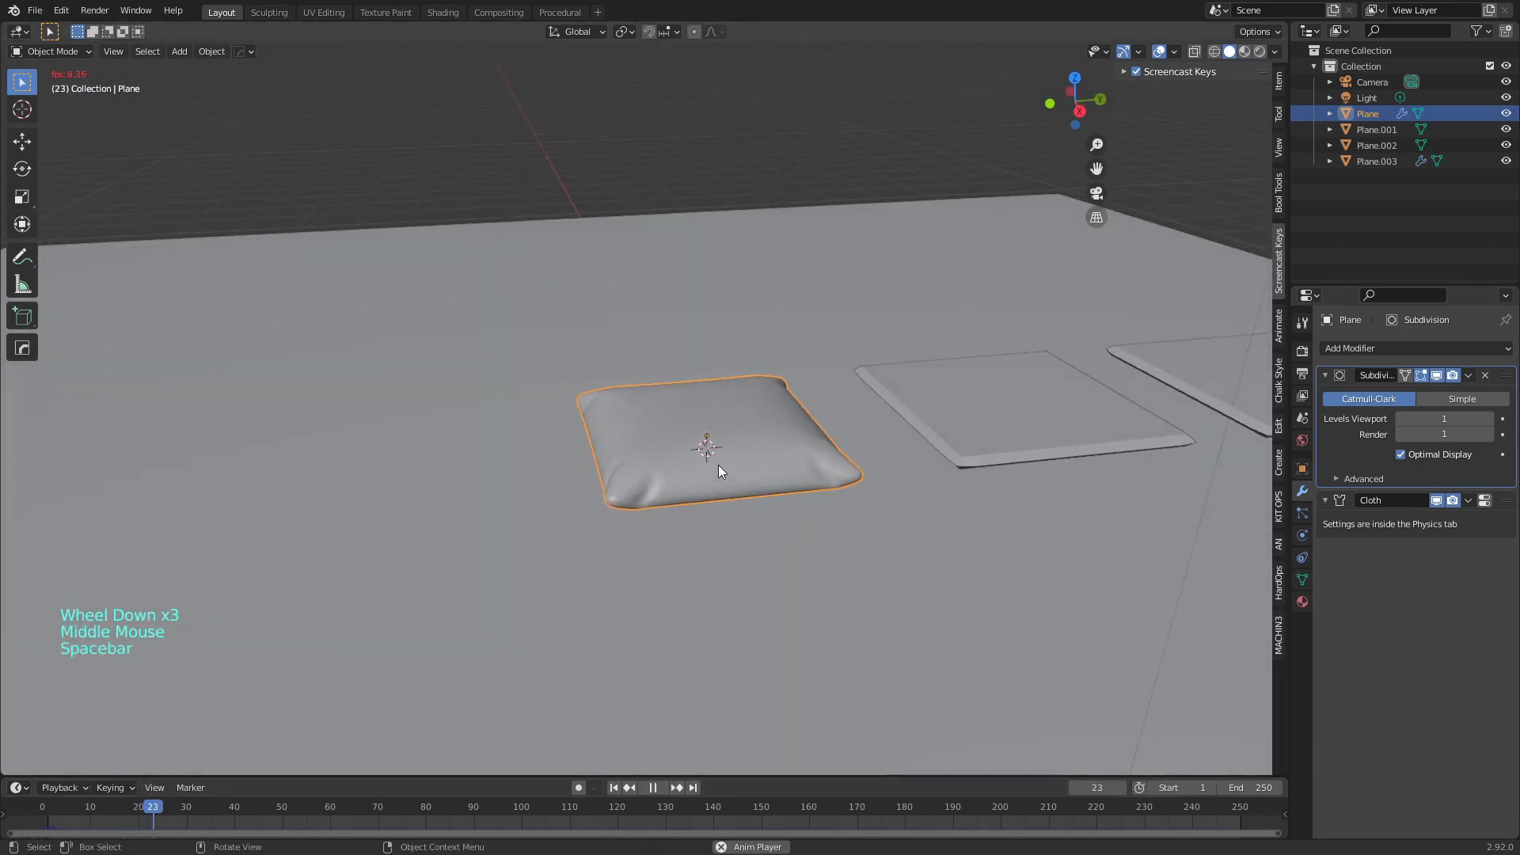
key(space)
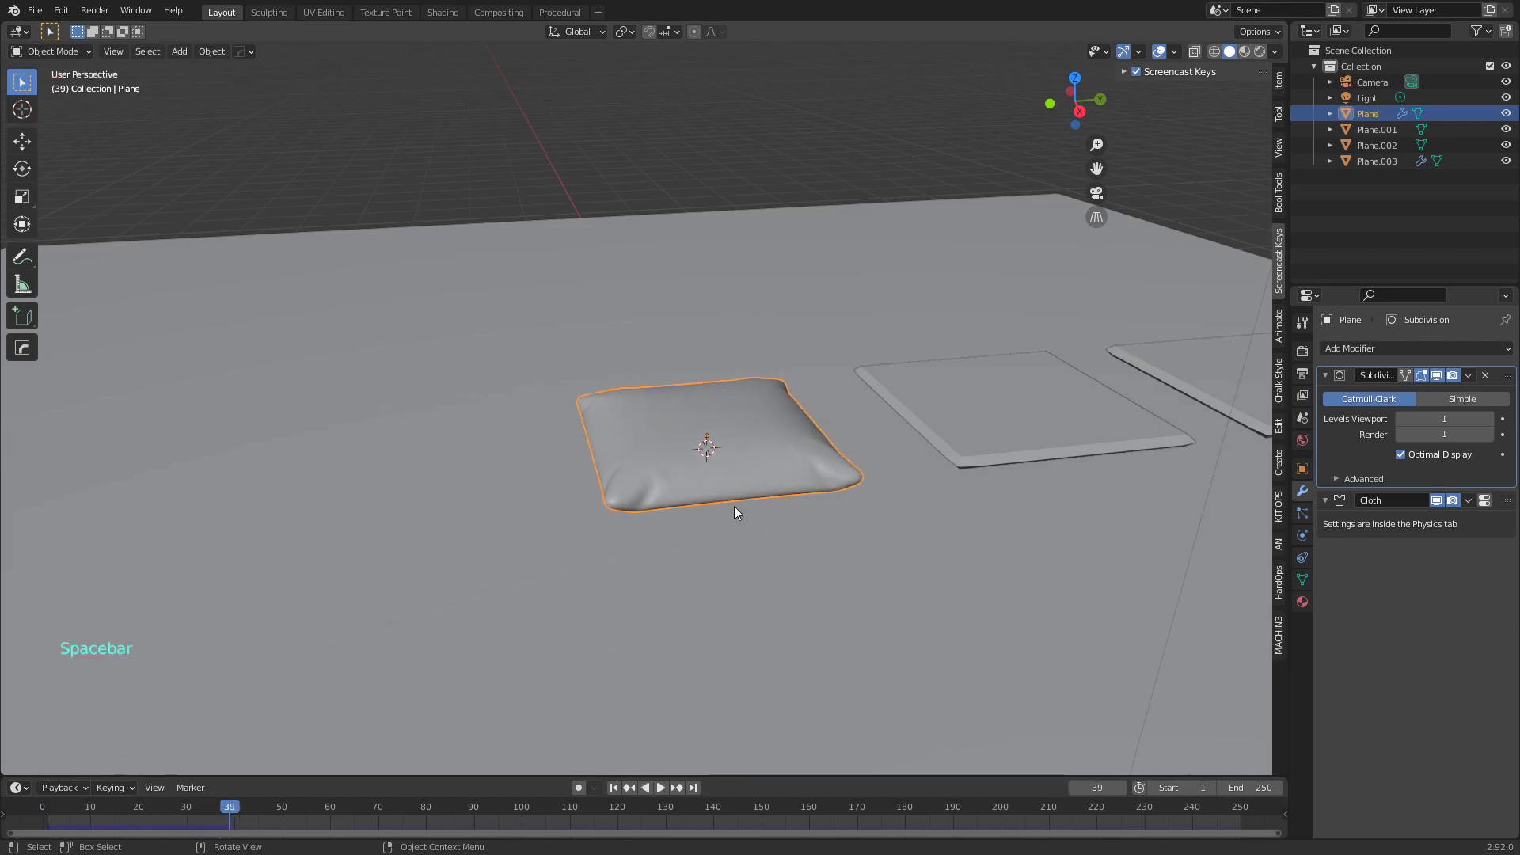
middle_drag(734, 506, 783, 511)
scroll(803, 554, up, 3)
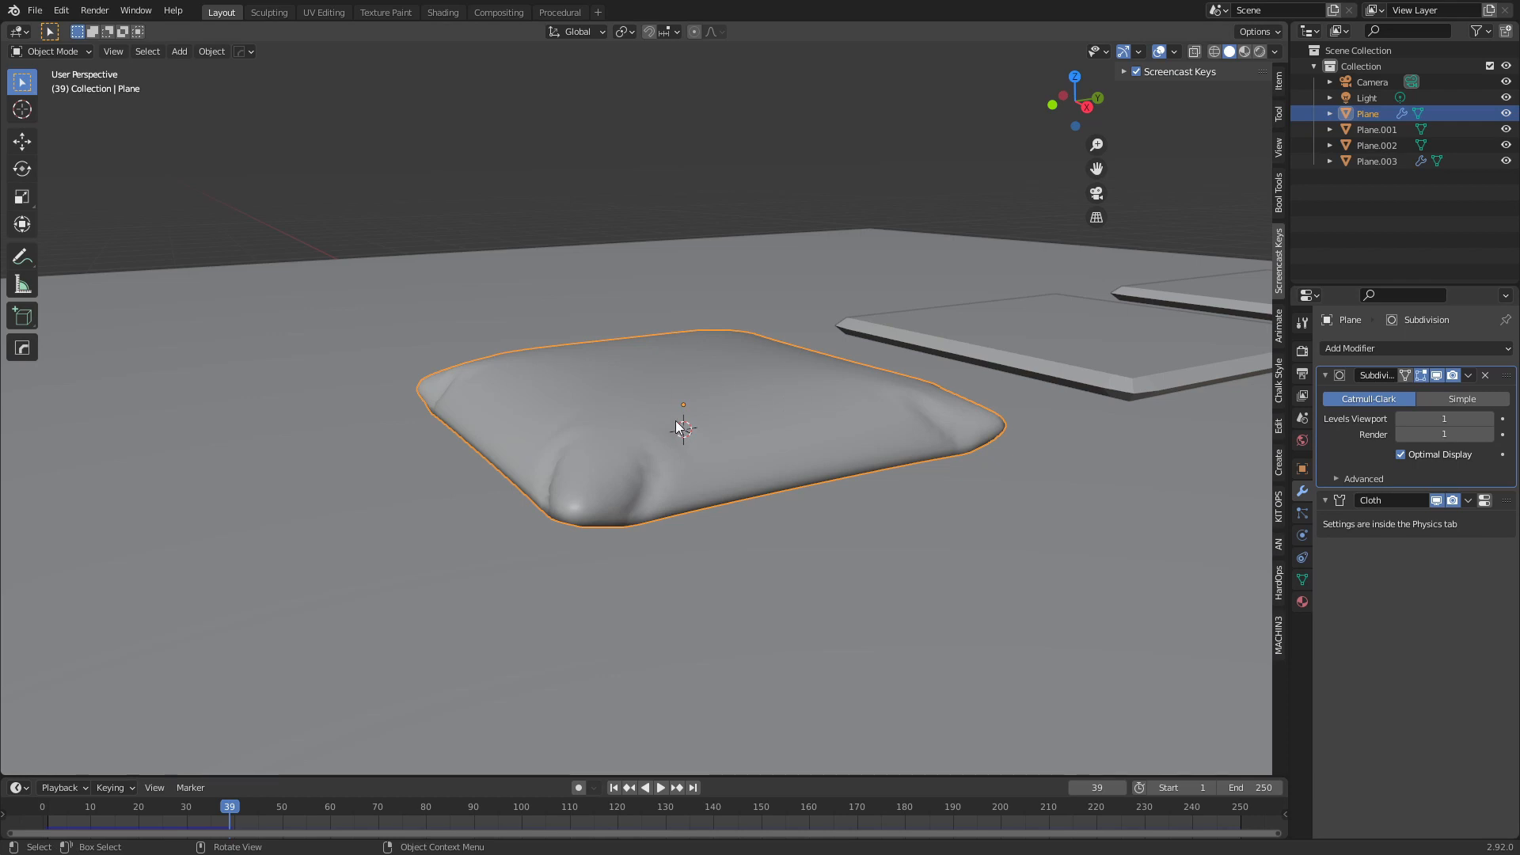
middle_drag(912, 377, 824, 420)
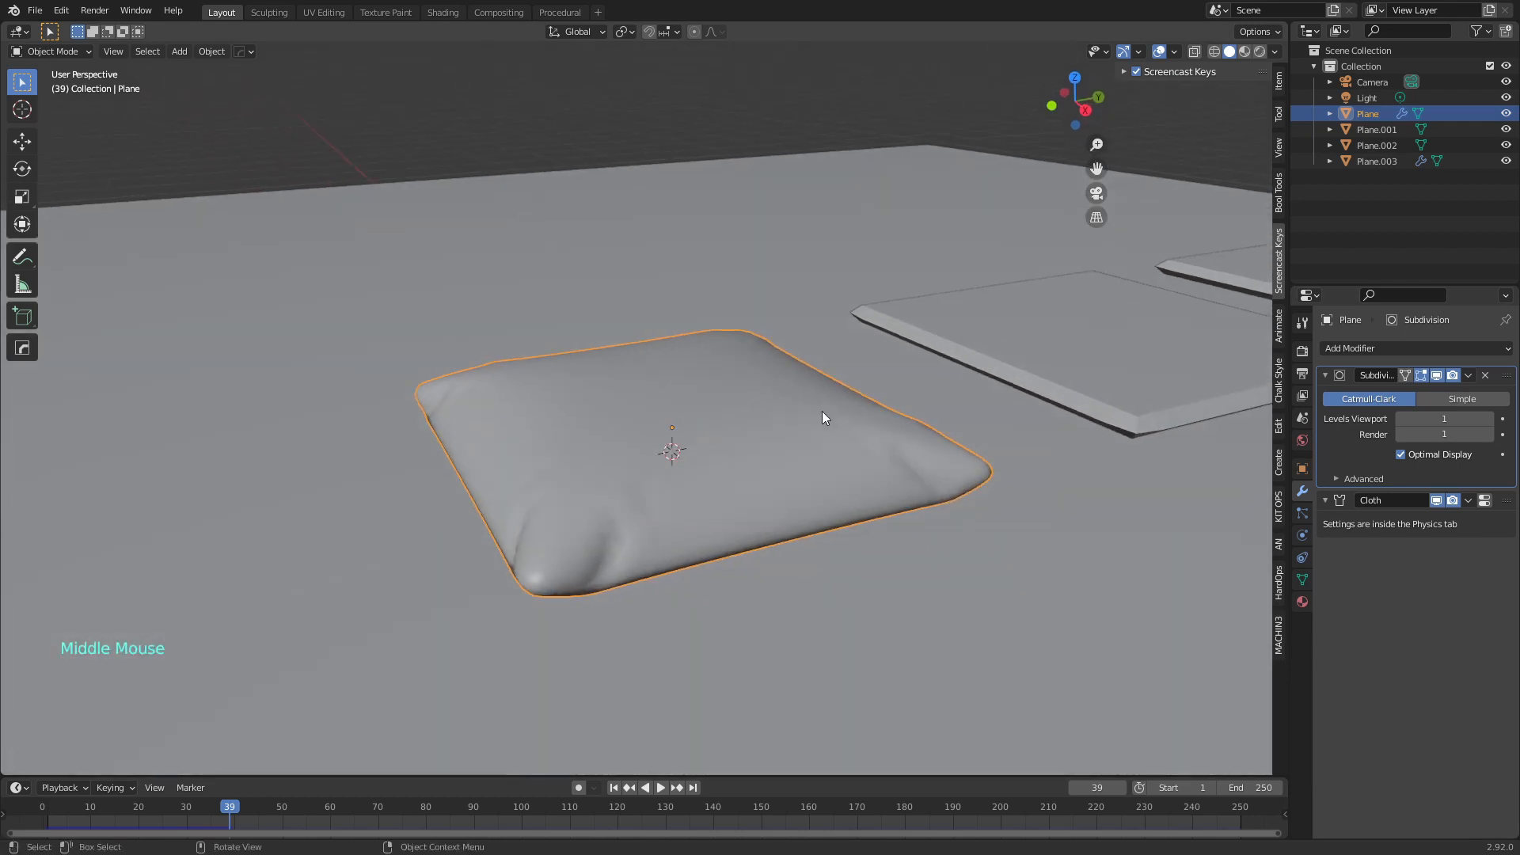
Set the pillow's cloth Vertex Mass to 0.15 kg in its physics settings
click(1301, 557)
click(1303, 536)
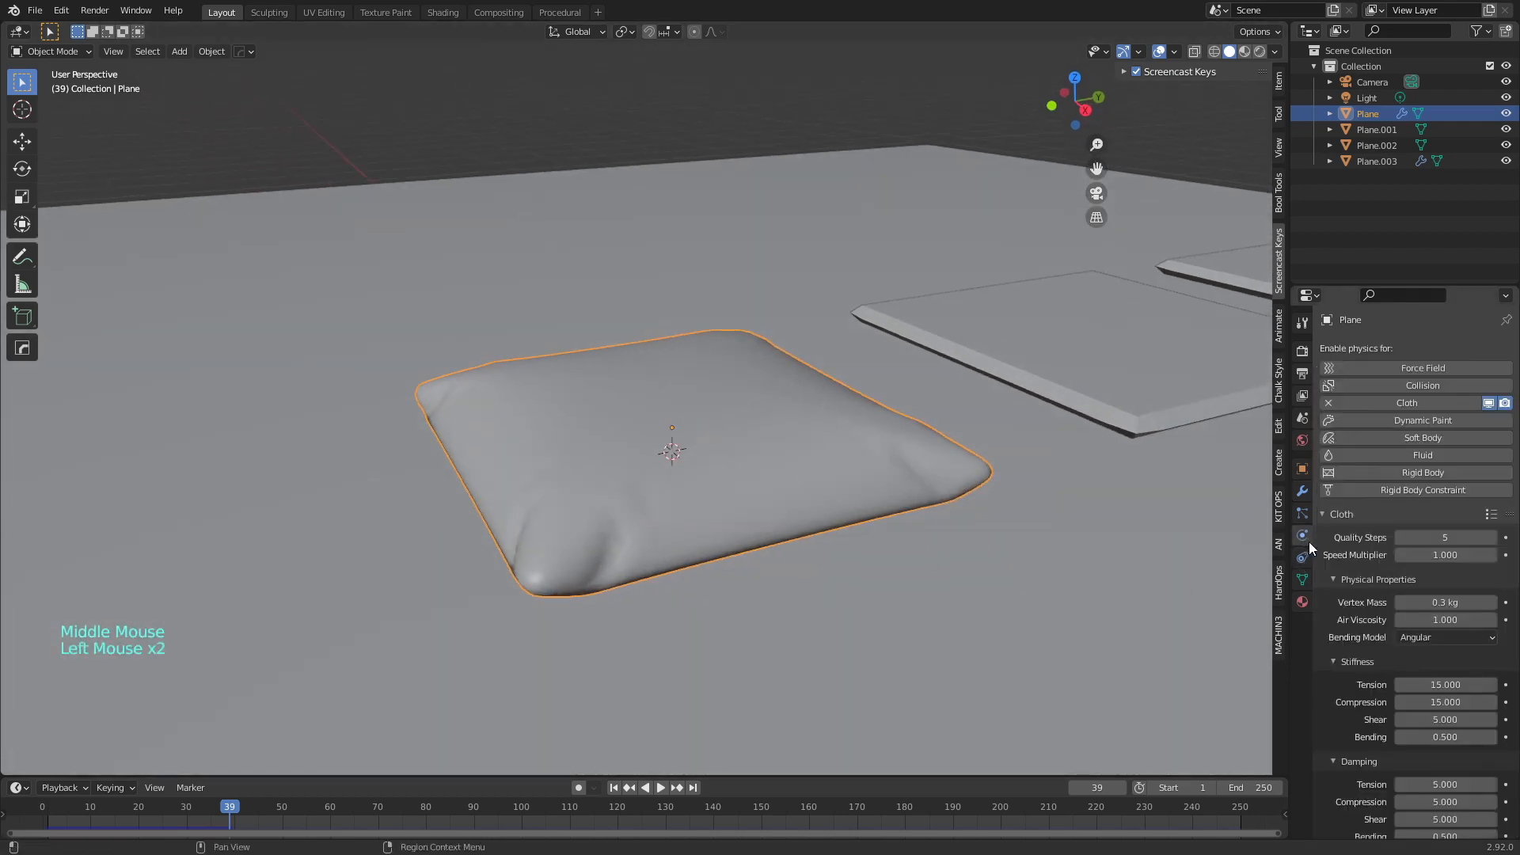
scroll(1379, 621, down, 6)
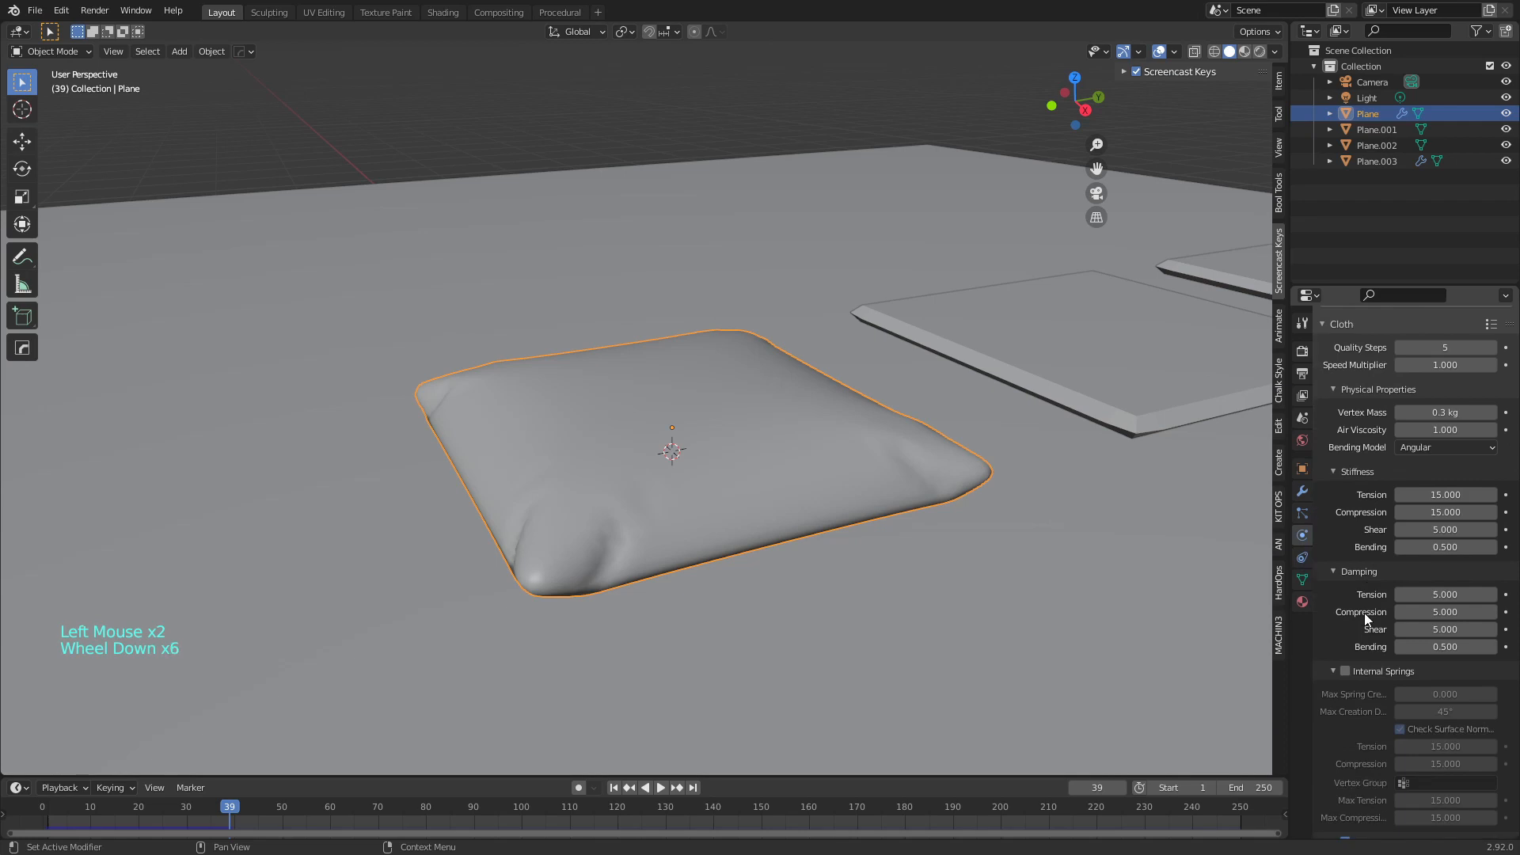
click(1416, 413)
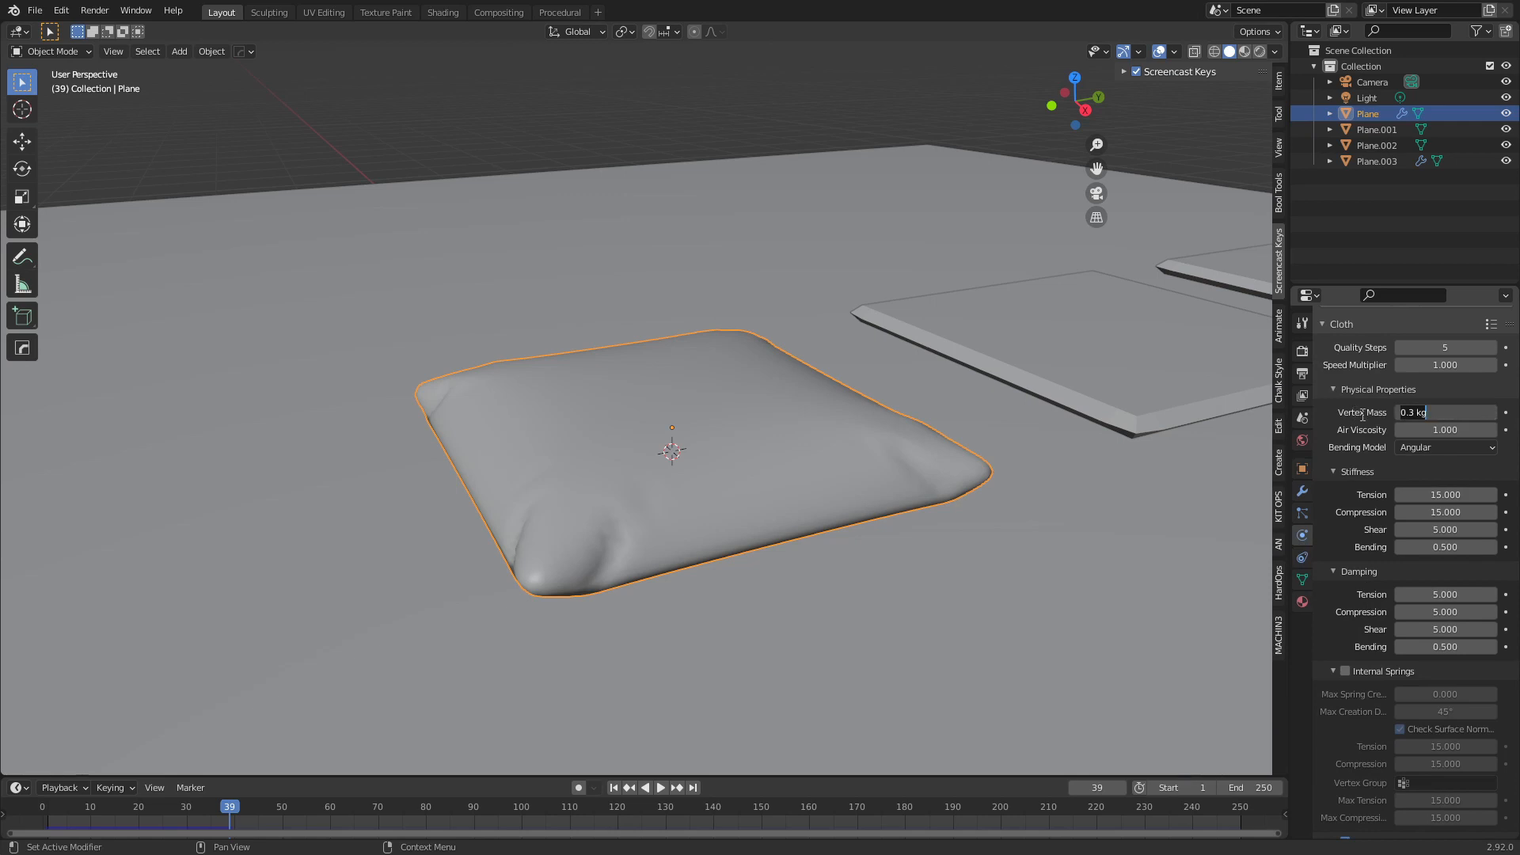
text(0.15)
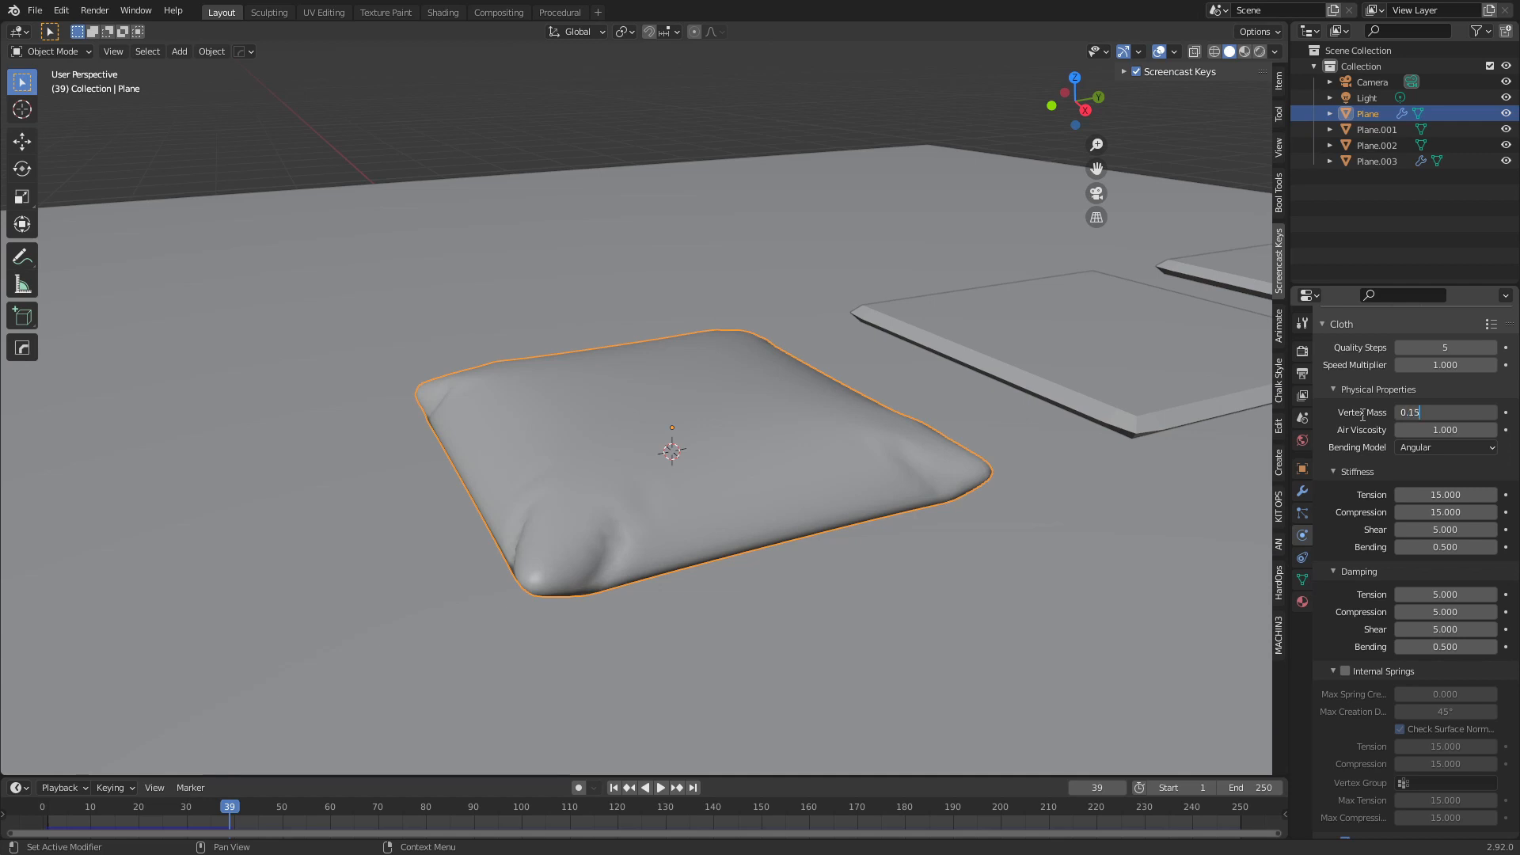
key(Return)
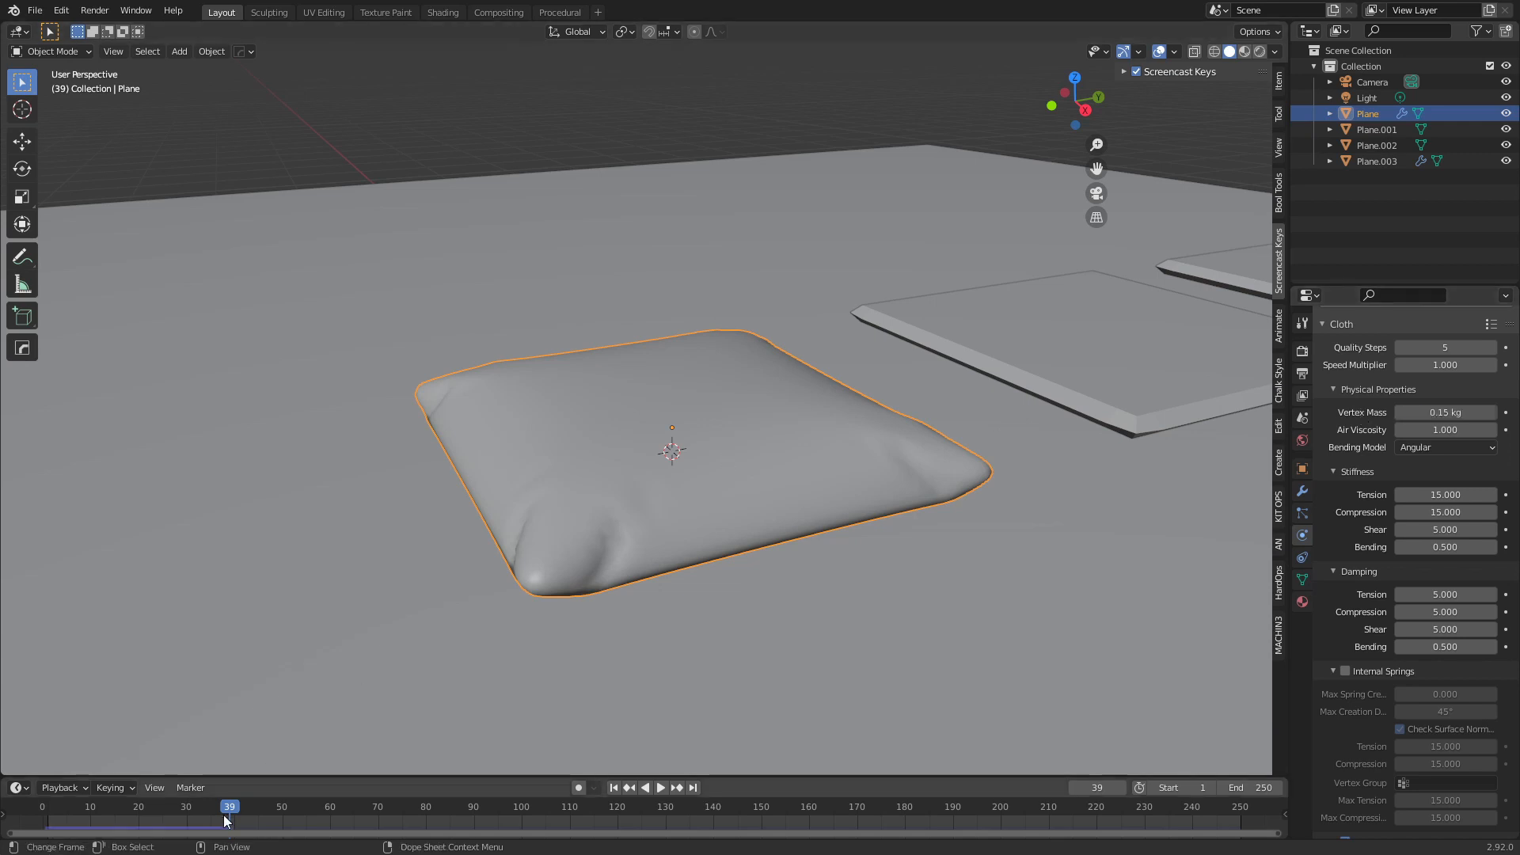
Replay the cloth simulation from the start to about frame 42 and examine the lighter pillow's shape
drag(223, 813, 48, 806)
key(space)
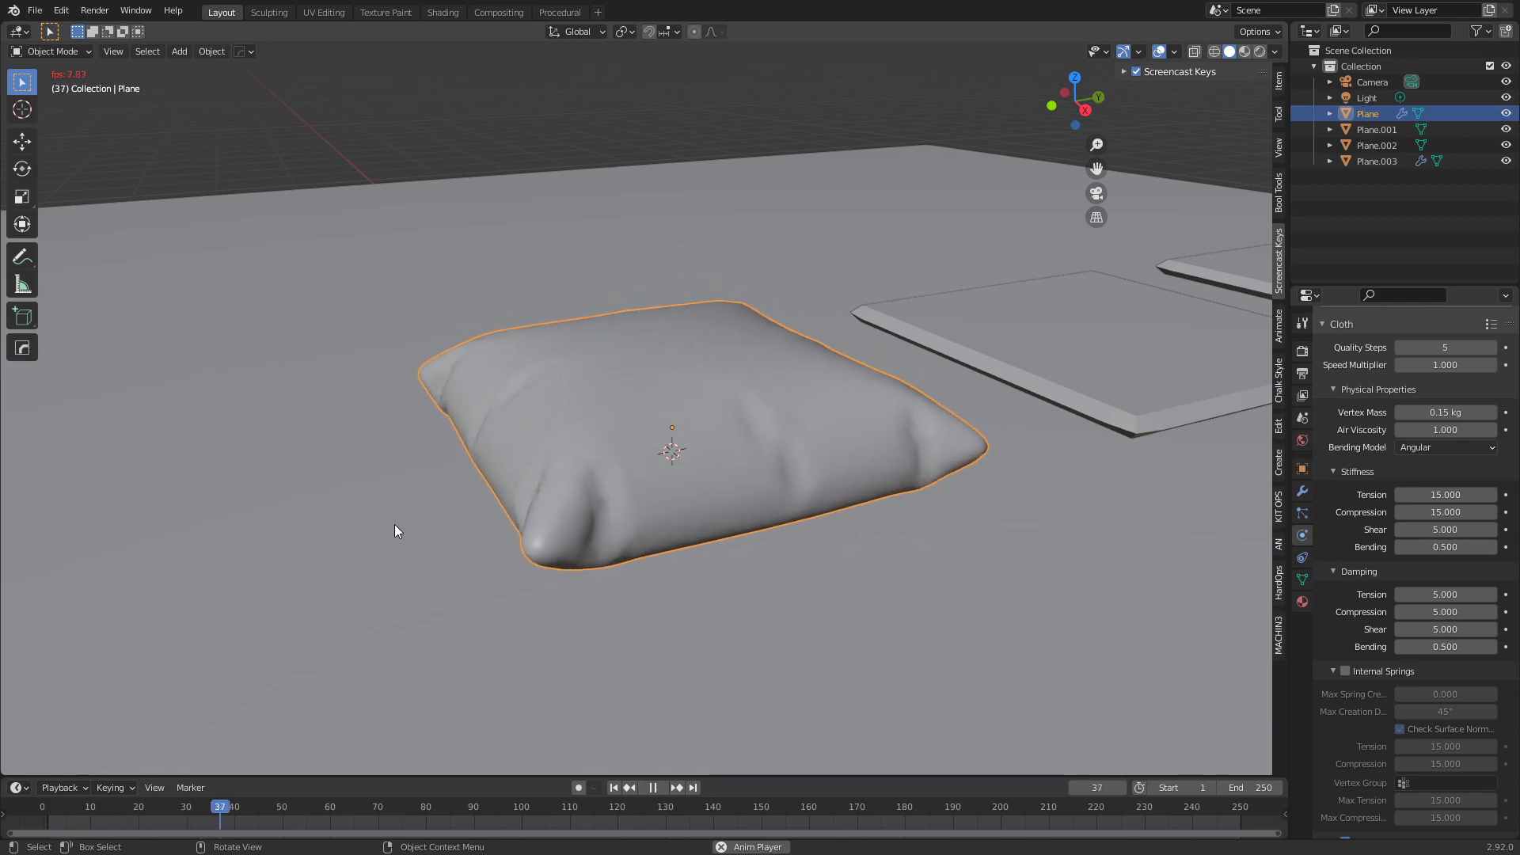
key(space)
middle_drag(441, 533, 501, 548)
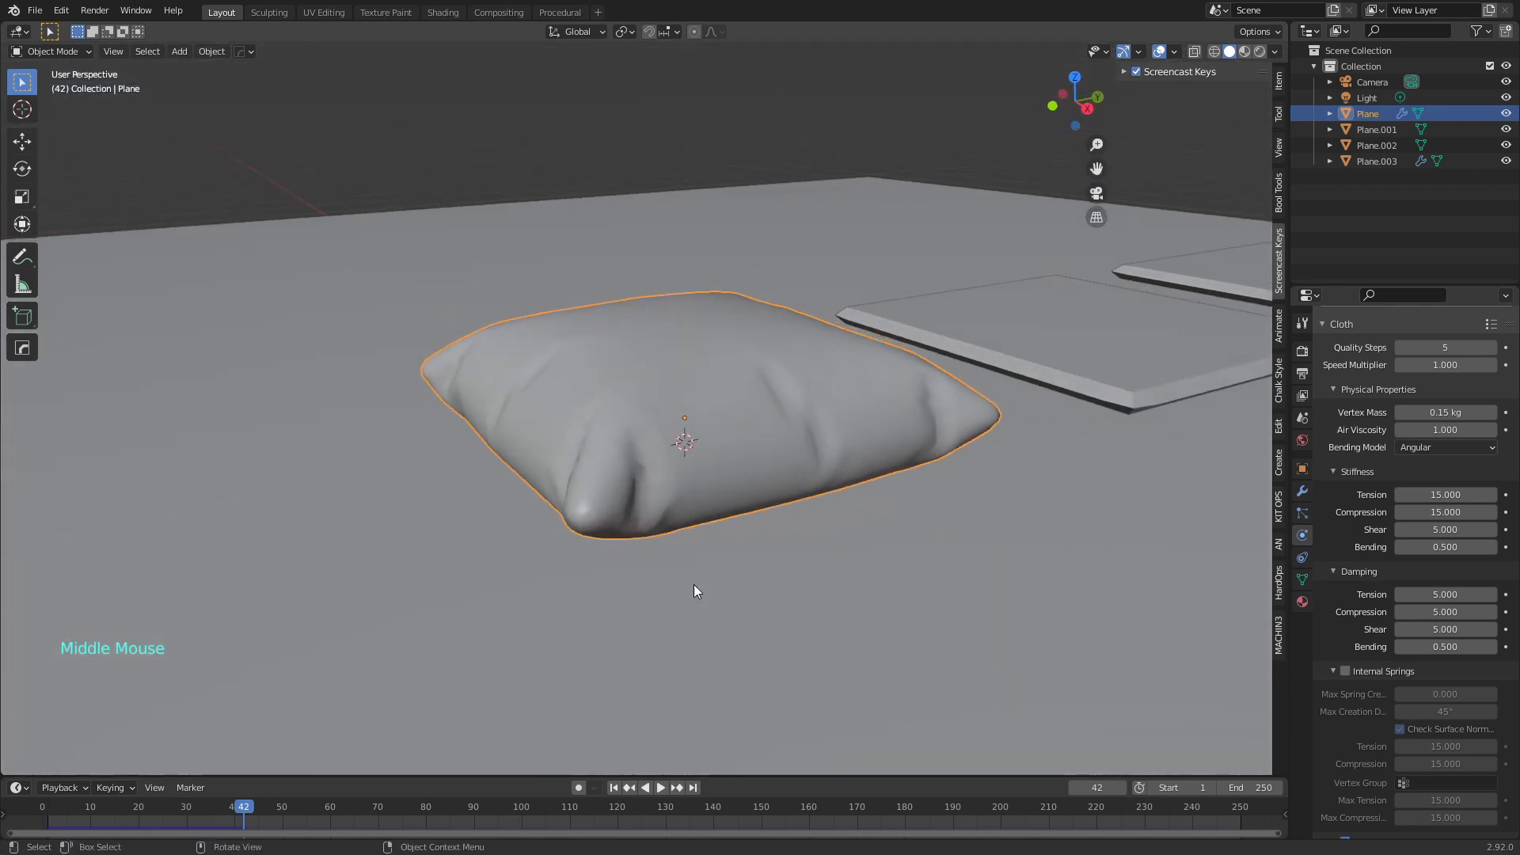
middle_drag(694, 585, 711, 566)
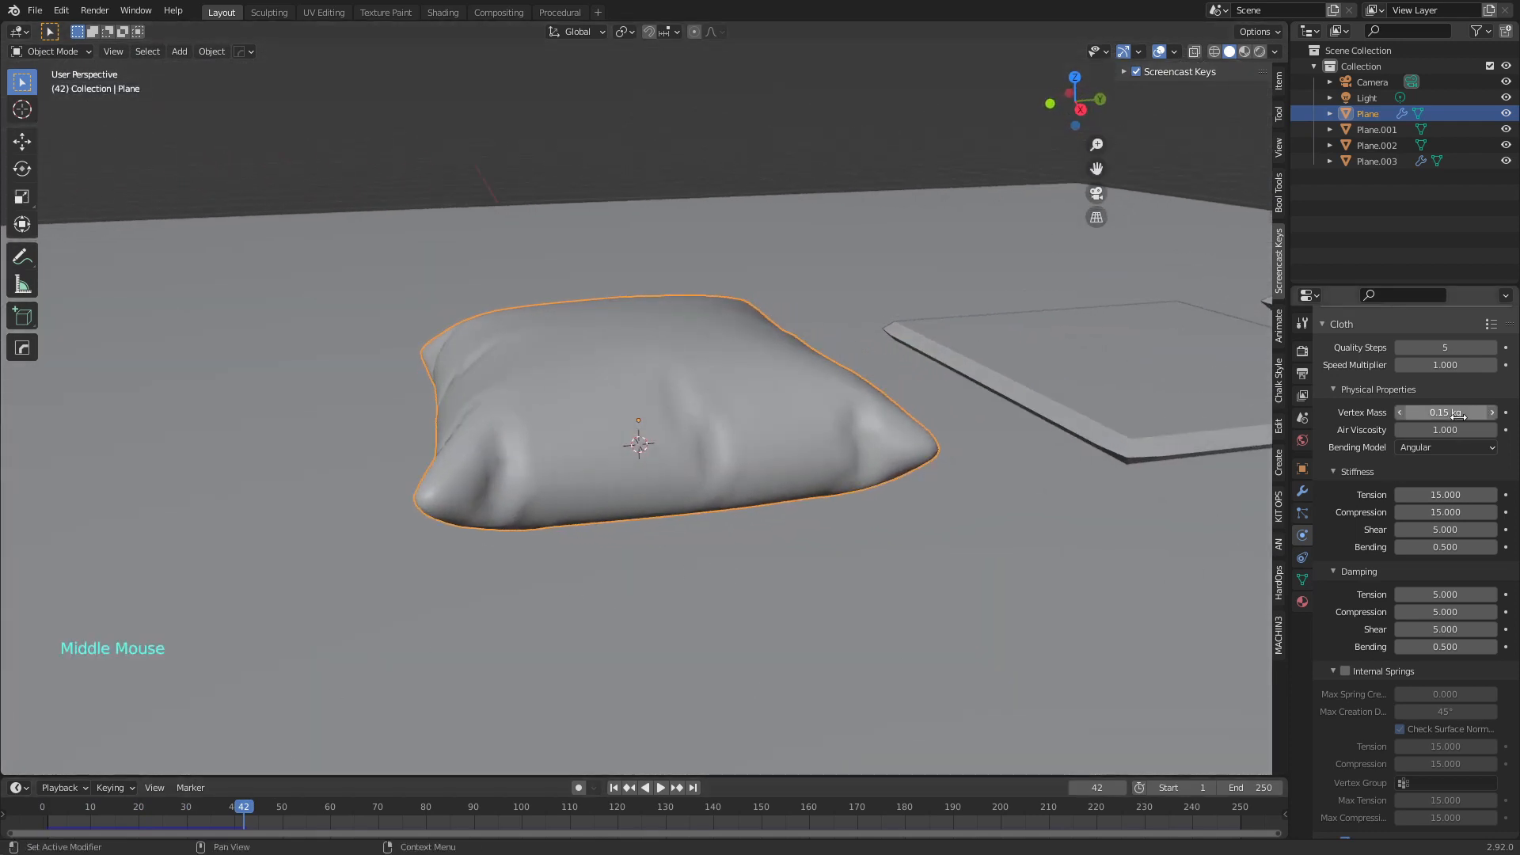
Rewind the timeline to frame 0 and set the pillow's Vertex Mass back to 0.3 kg
click(167, 813)
drag(169, 818, 43, 816)
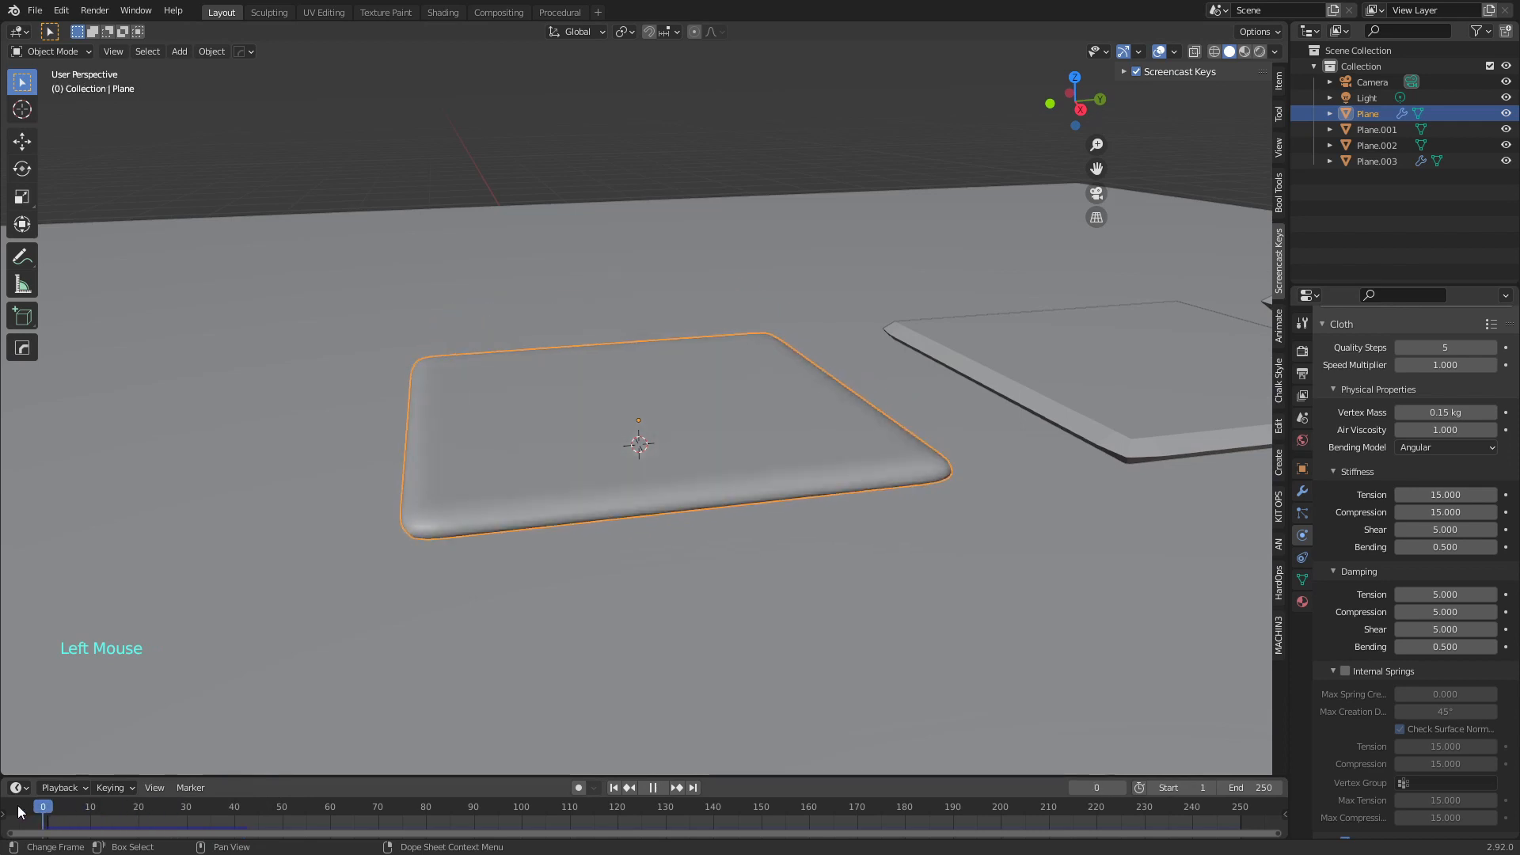
double_click(1430, 411)
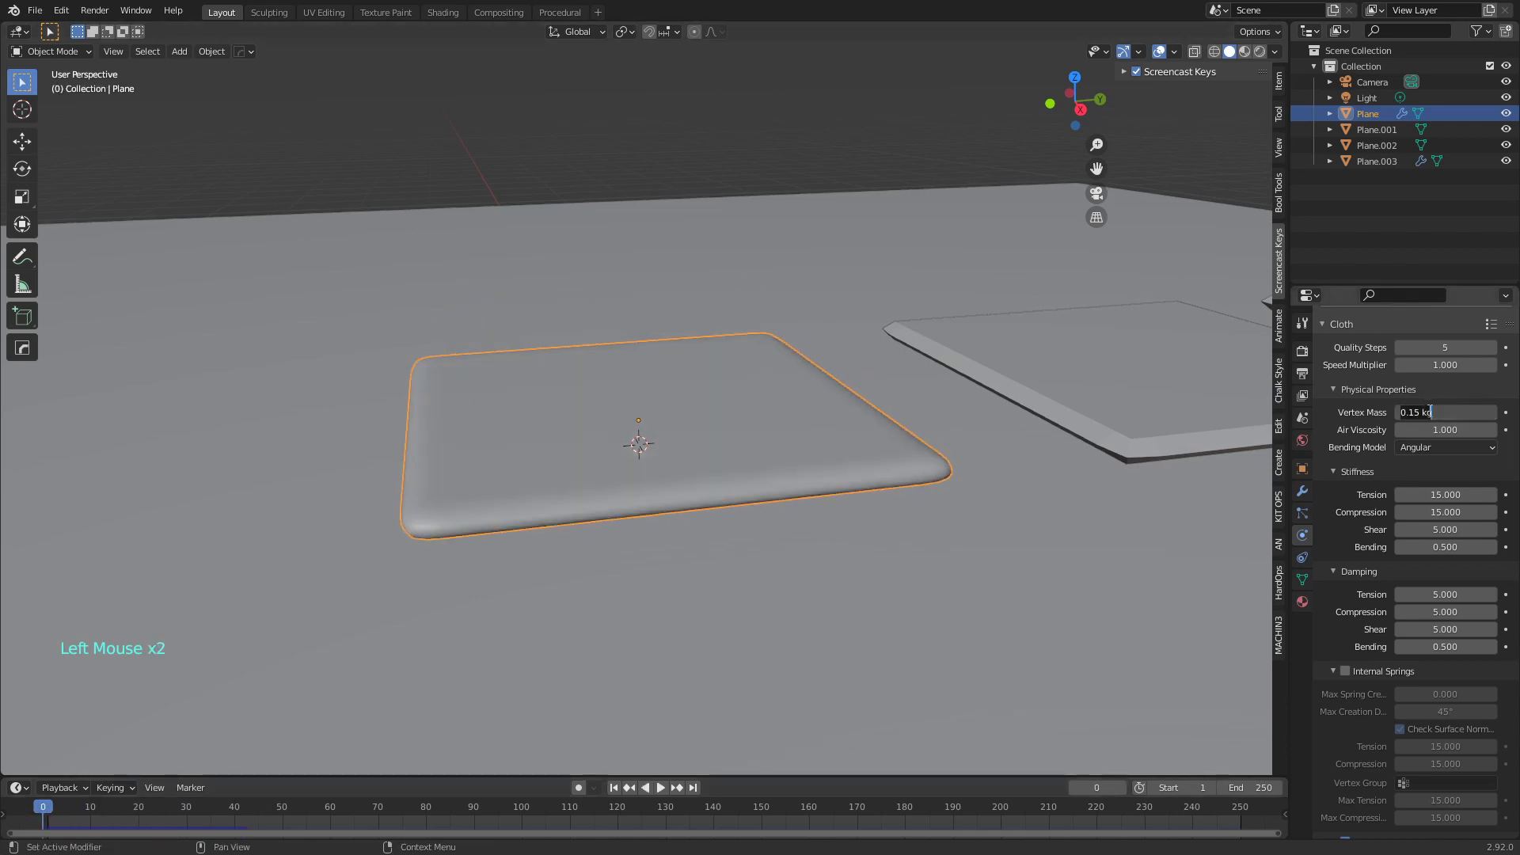
key(Return)
Set the pillow's cloth Pressure to 8
scroll(1390, 544, down, 4)
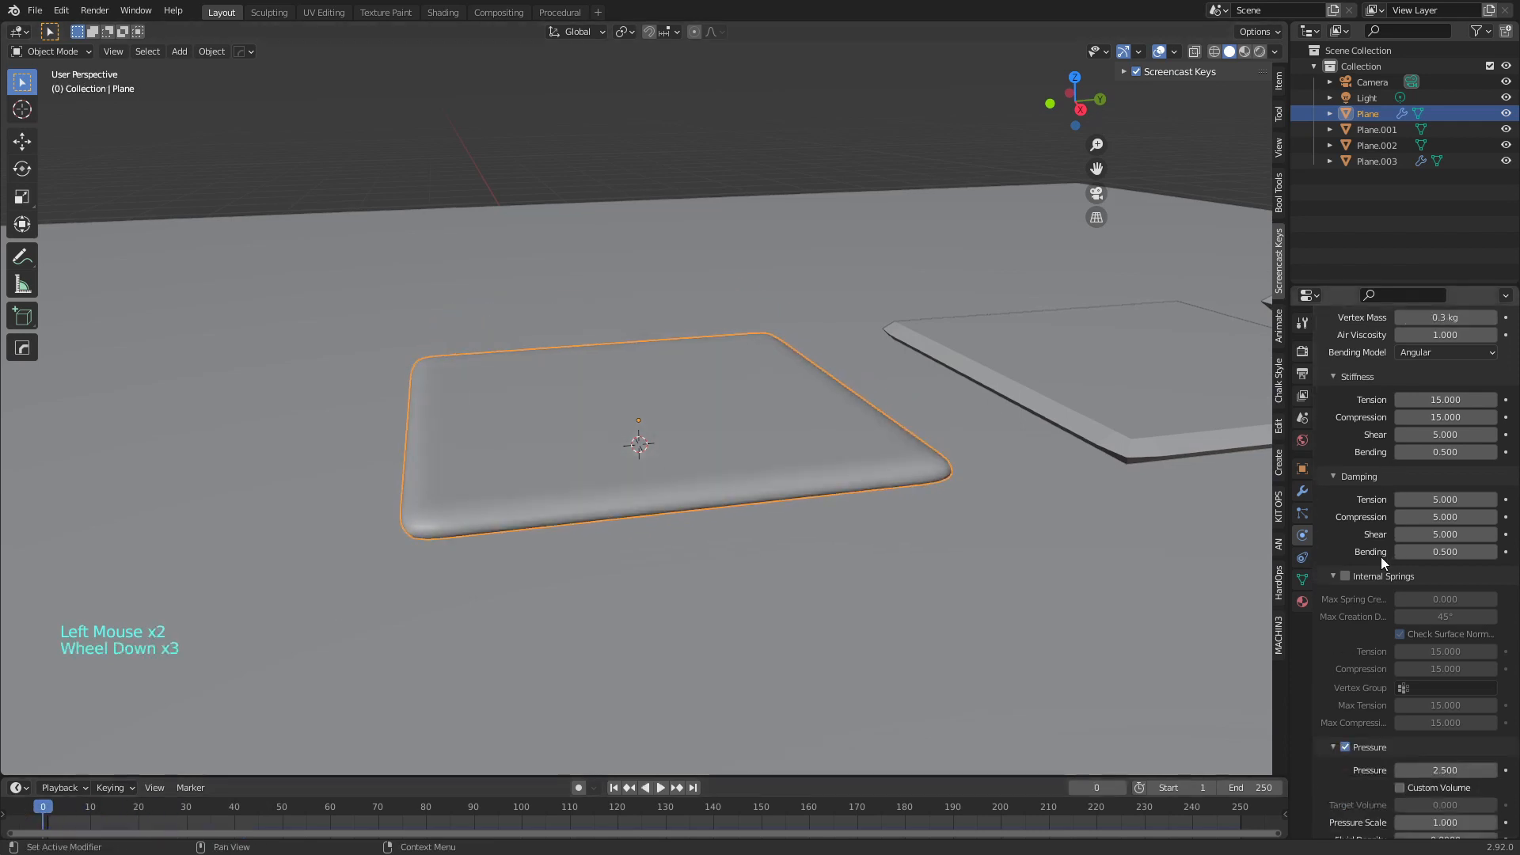
scroll(1393, 633, down, 3)
click(1449, 643)
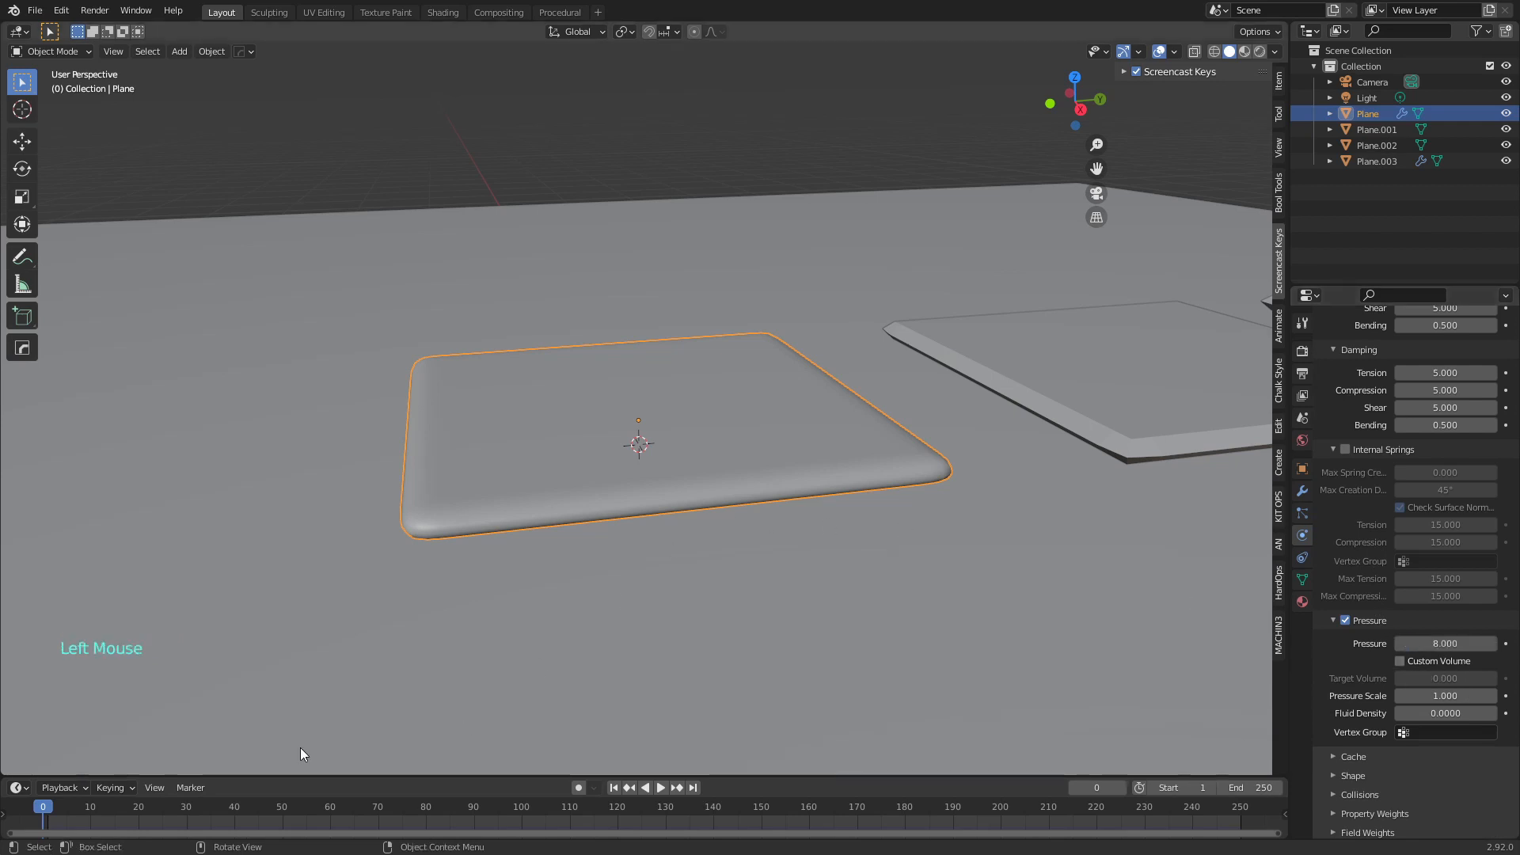
Play the simulation with the stronger pressure to about frame 40 and examine the pillow's puffiness and folds from several angles
key(space)
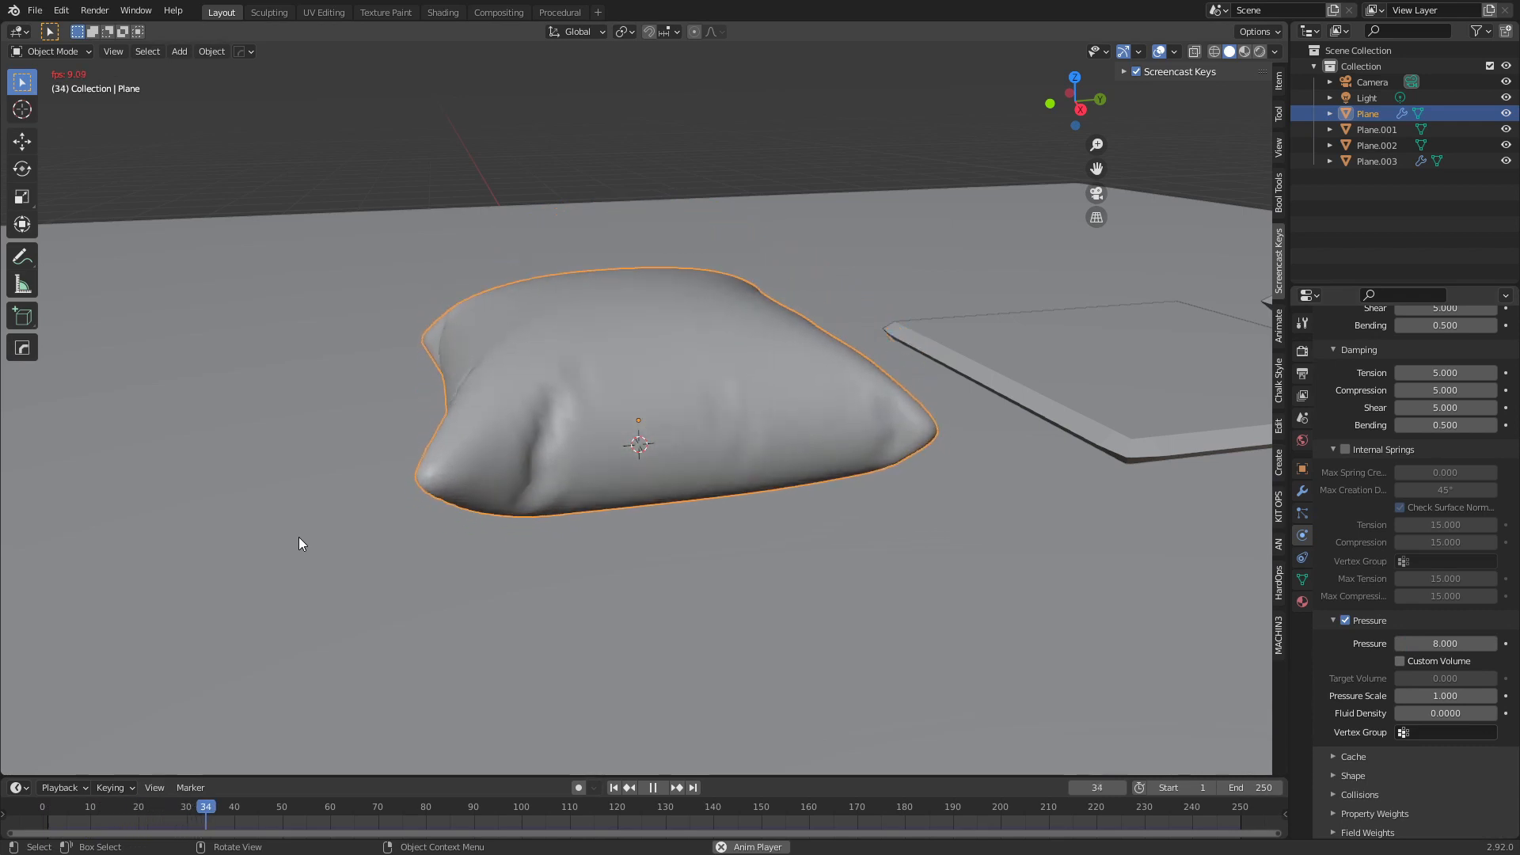
key(space)
middle_drag(306, 458, 417, 516)
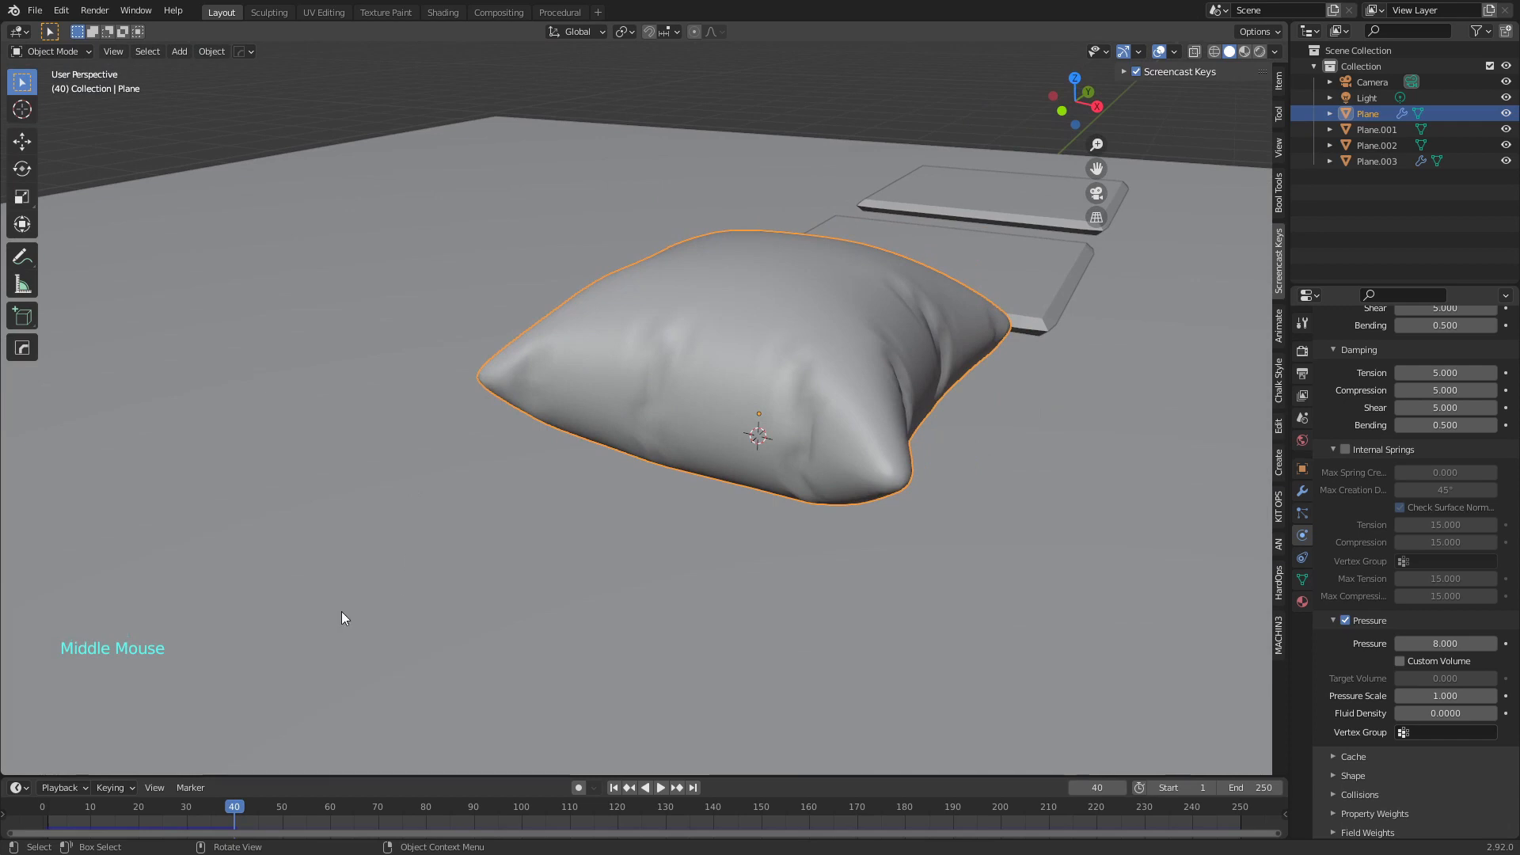
middle_drag(577, 583, 552, 538)
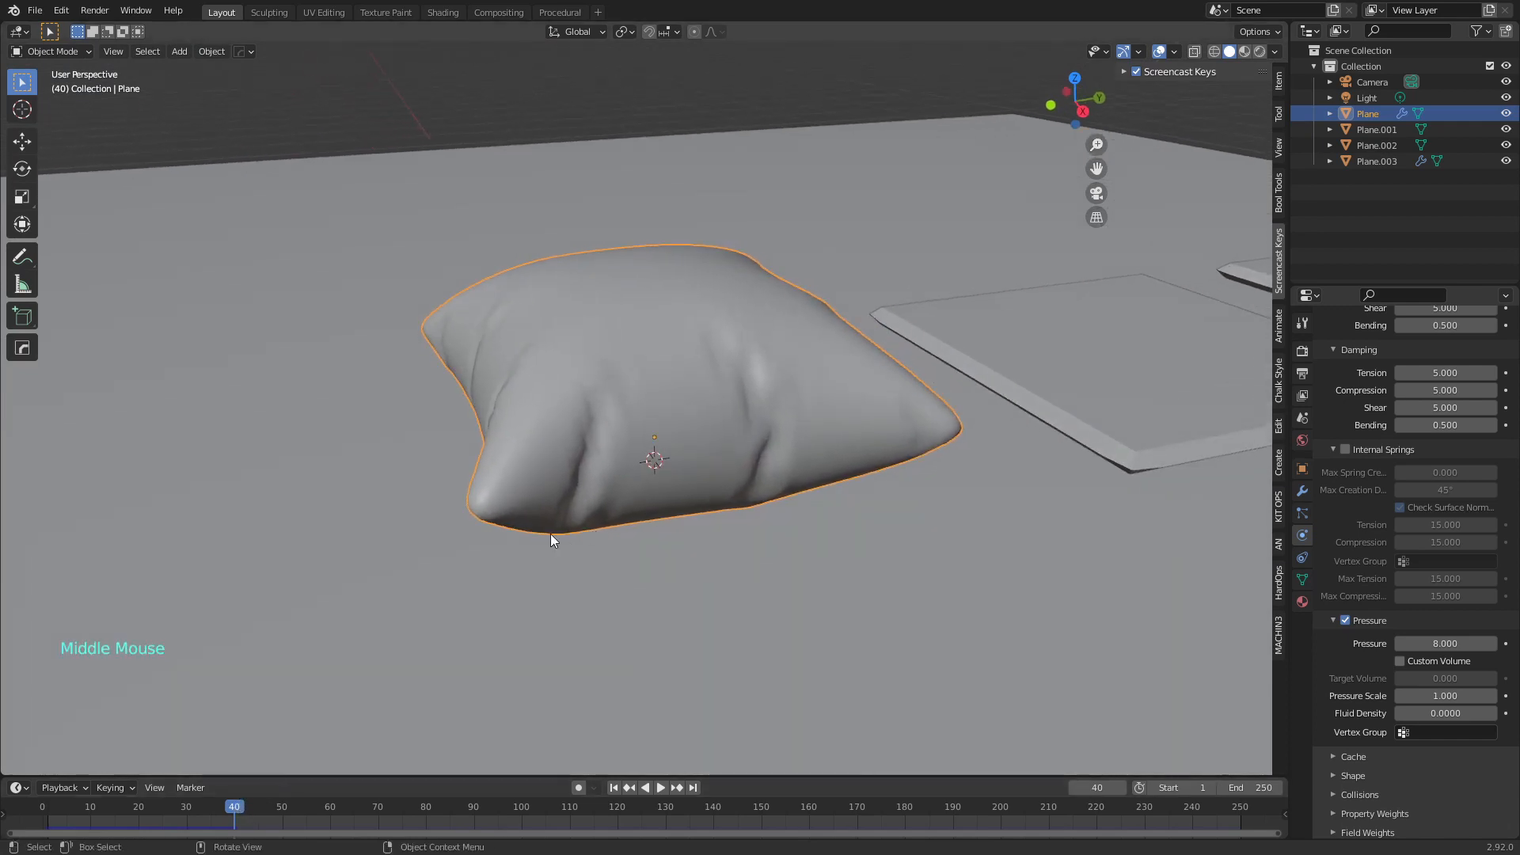
middle_drag(1142, 525, 1334, 502)
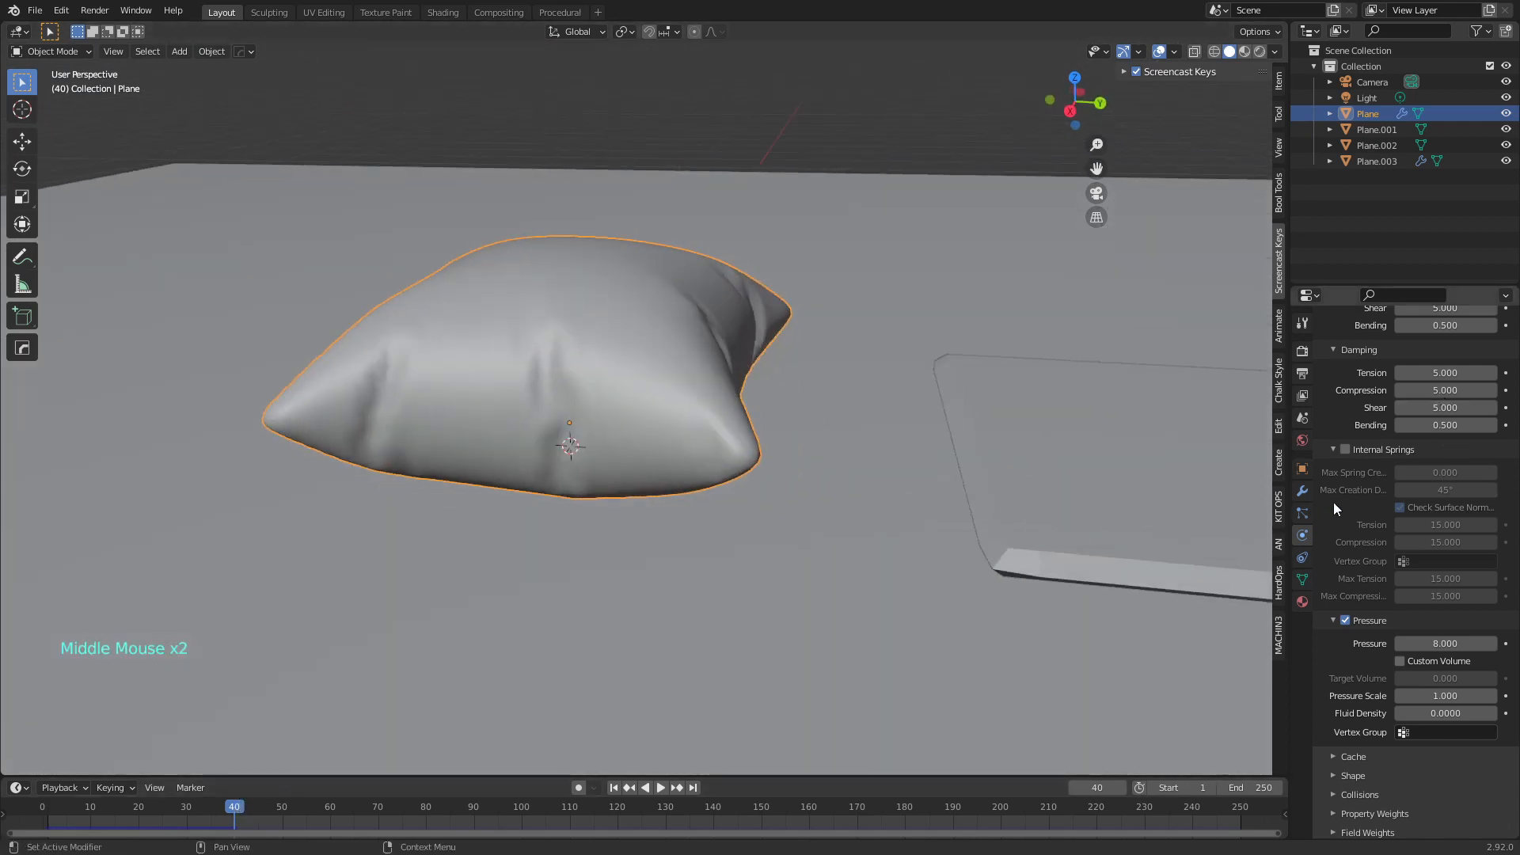
scroll(1371, 477, down, 2)
scroll(1376, 470, up, 5)
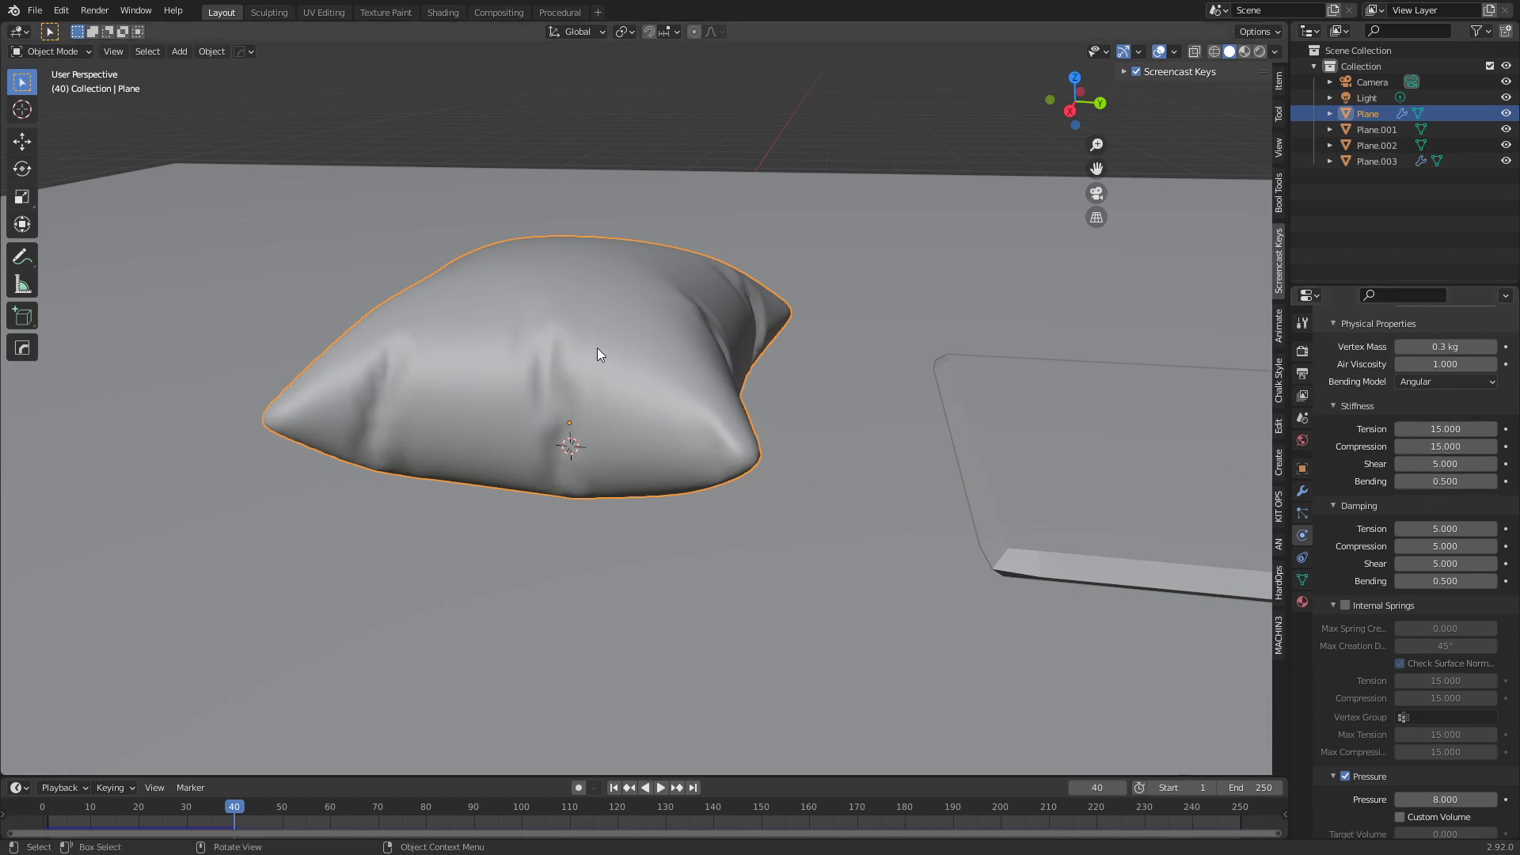
middle_drag(597, 354, 569, 380)
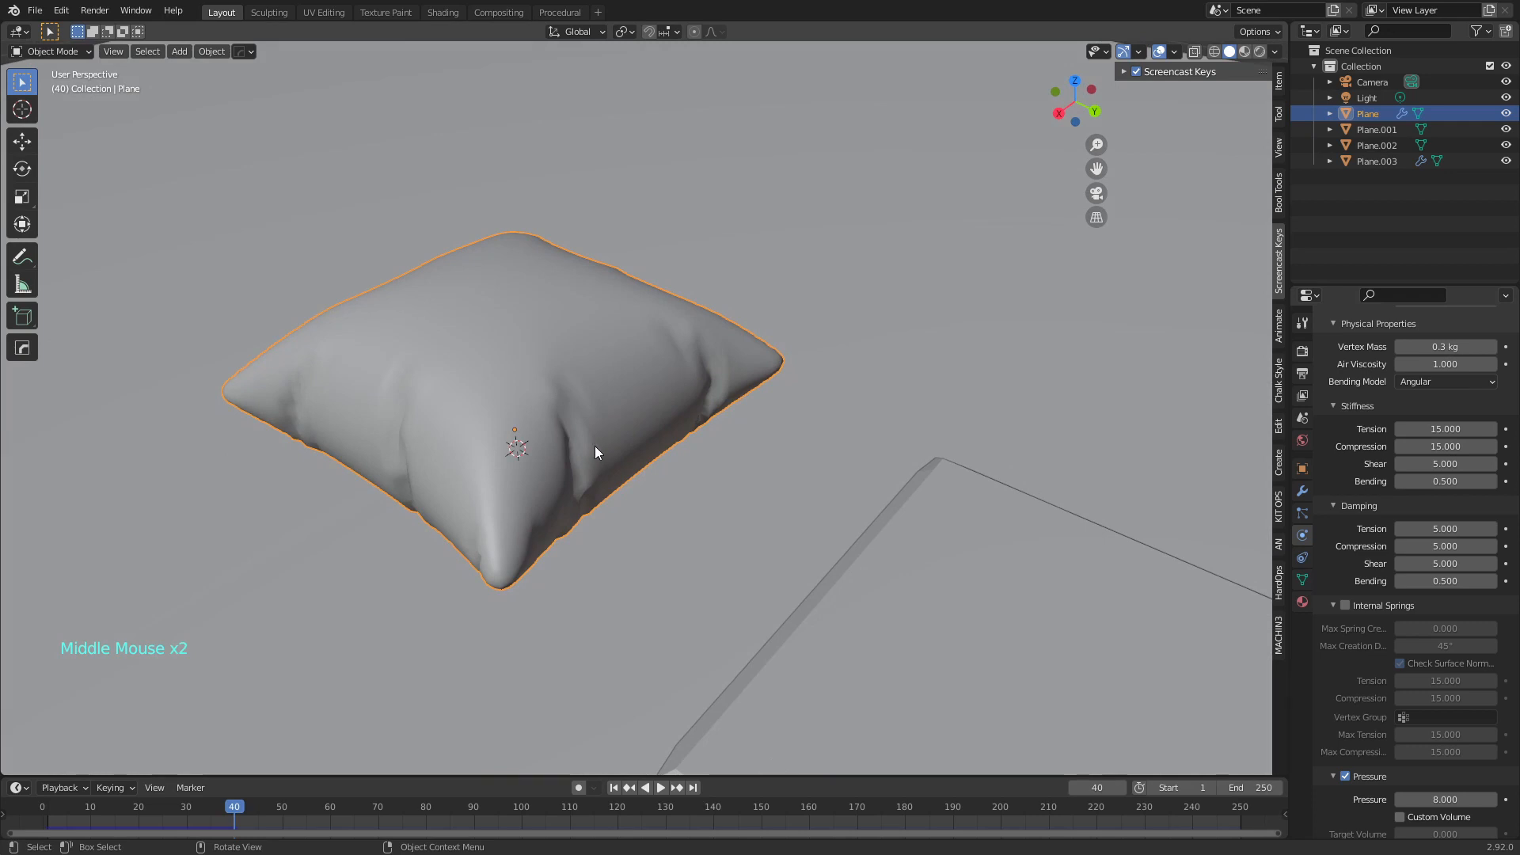
middle_drag(596, 452, 663, 450)
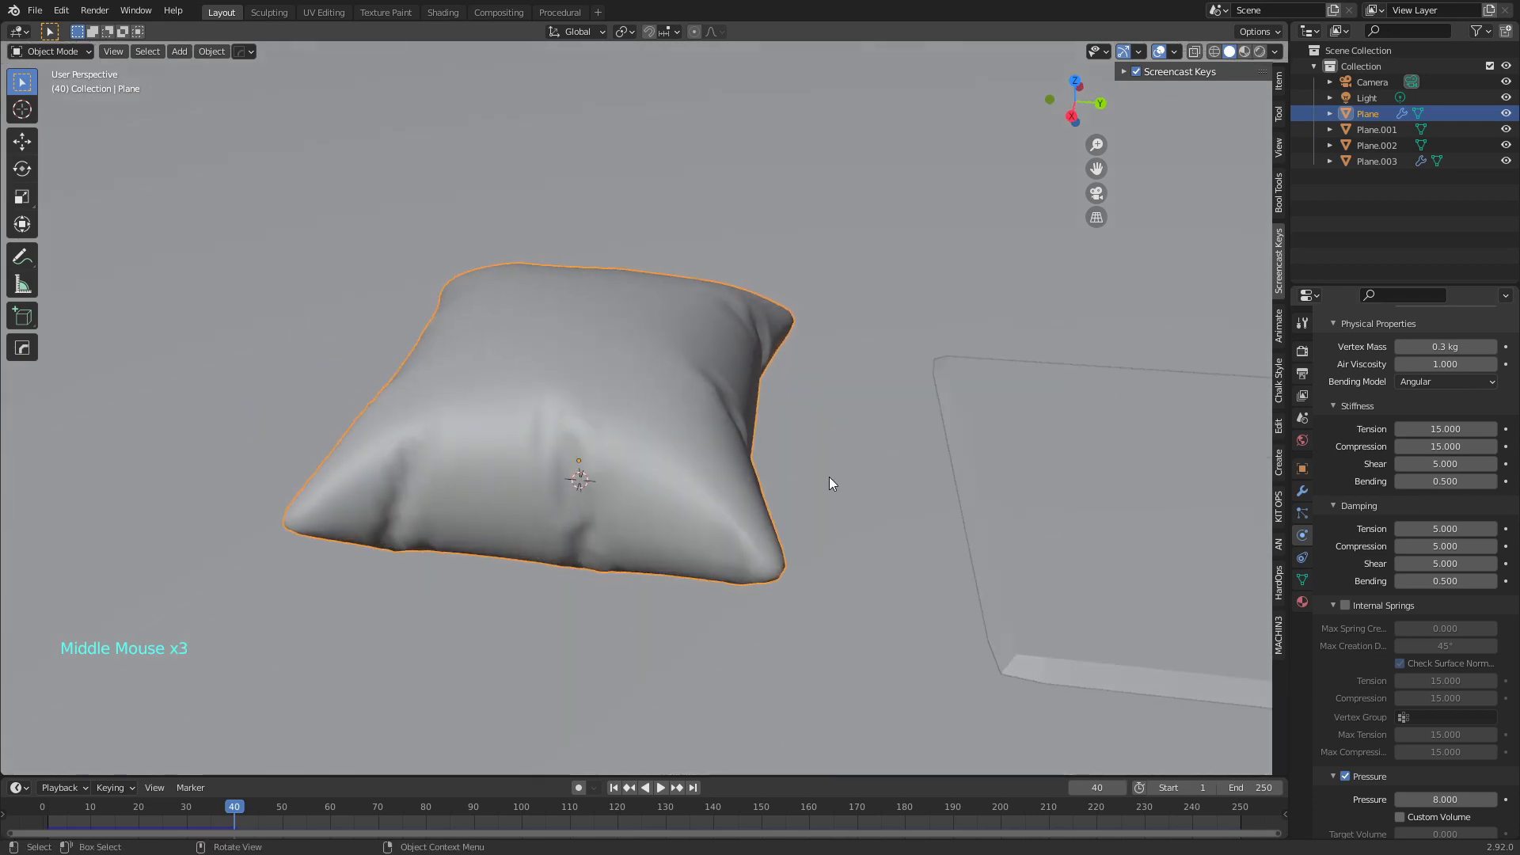
Link the inflated pillow's modifiers to the other two pillow bases and rewind the timeline to frame 0
middle_drag(809, 445, 694, 429)
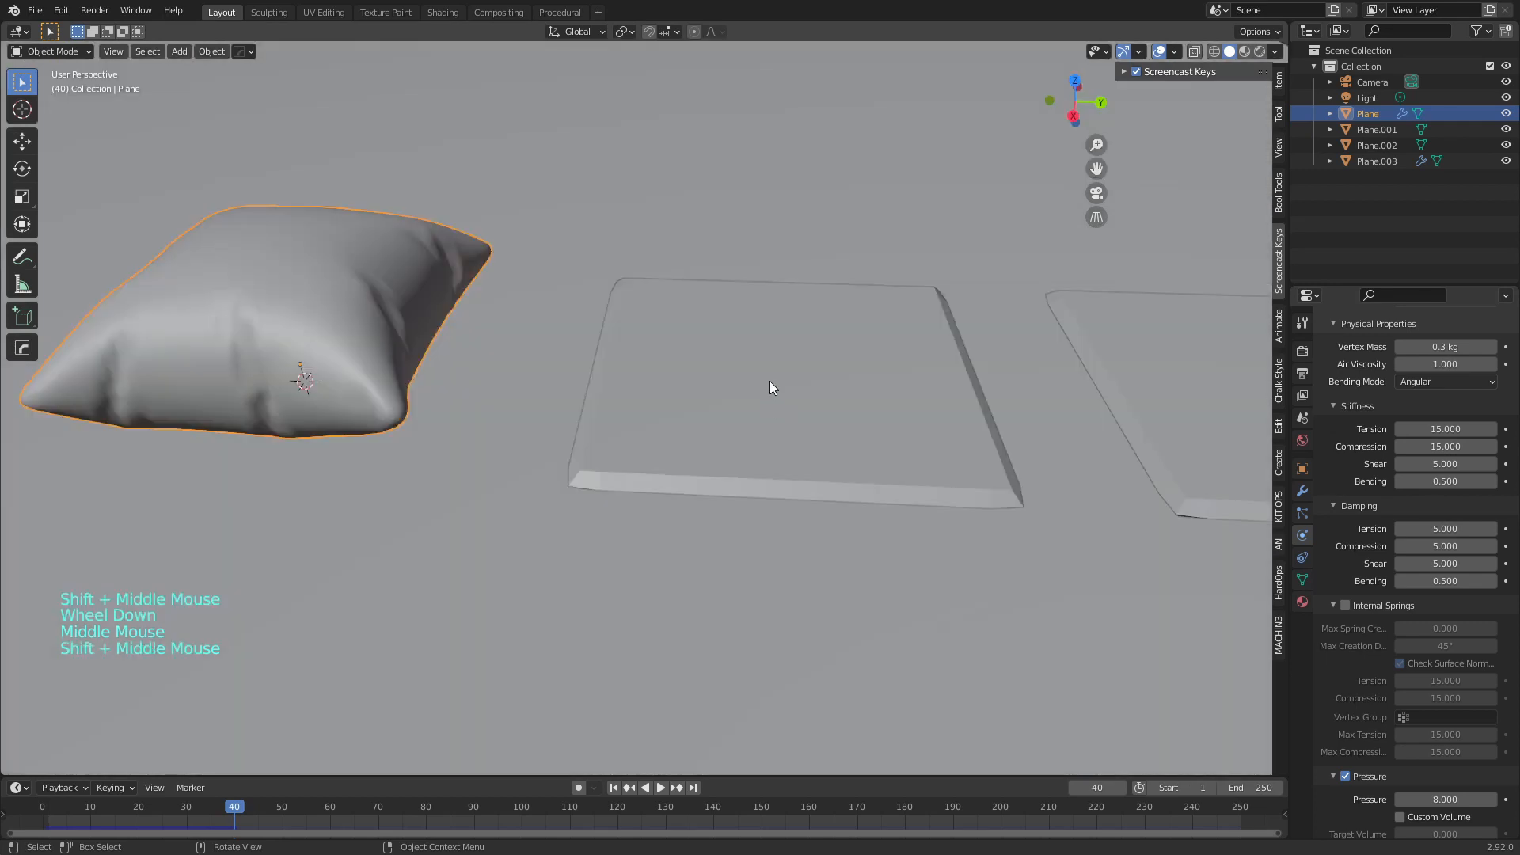
scroll(765, 388, down, 2)
middle_drag(758, 394, 771, 405)
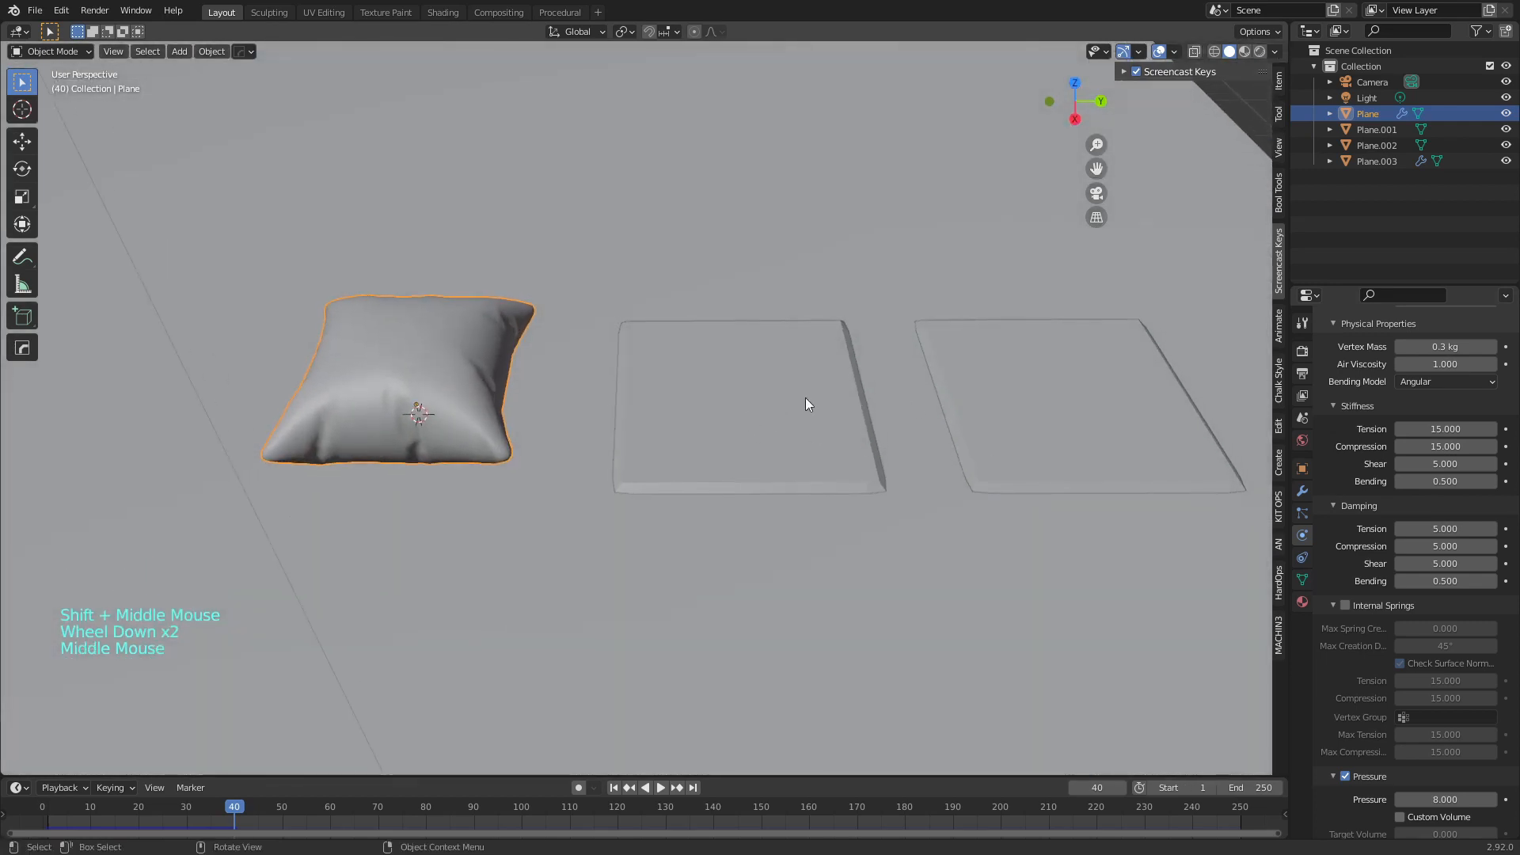
click(784, 405)
shift+click(1076, 405)
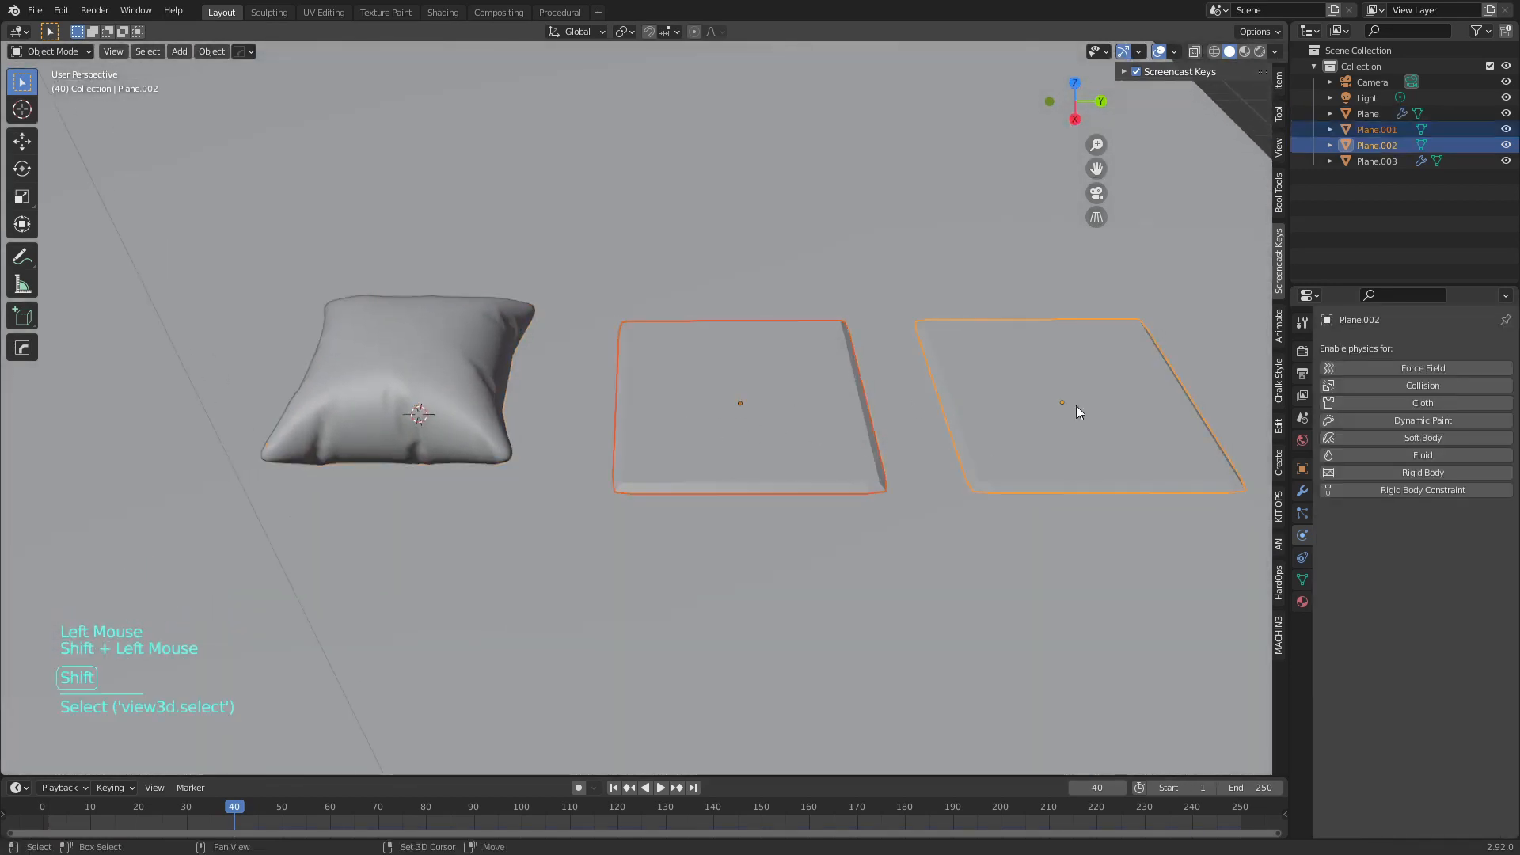
shift+click(442, 359)
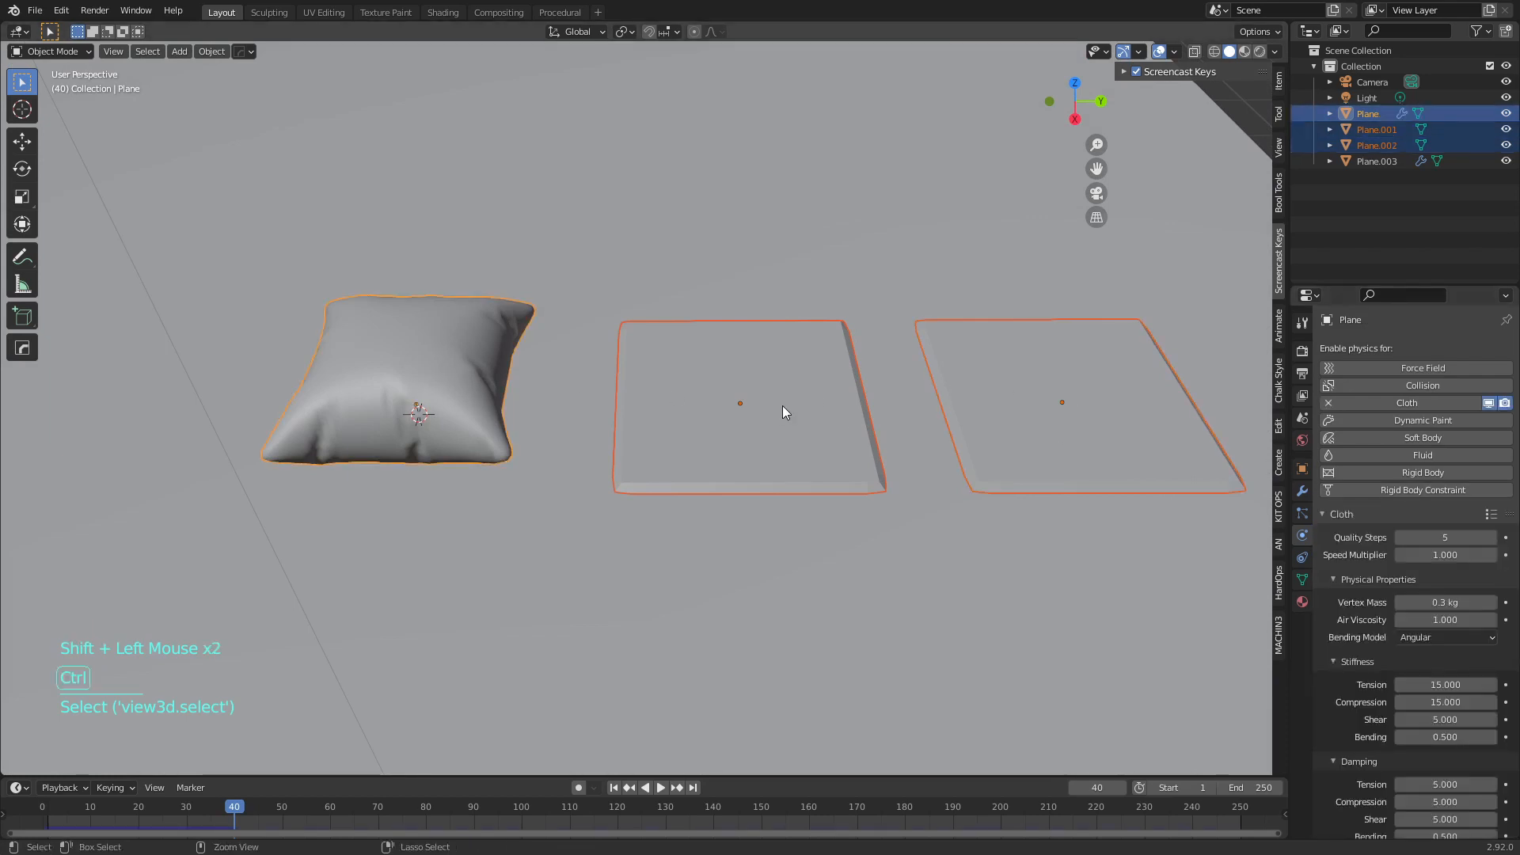
key(ctrl+l)
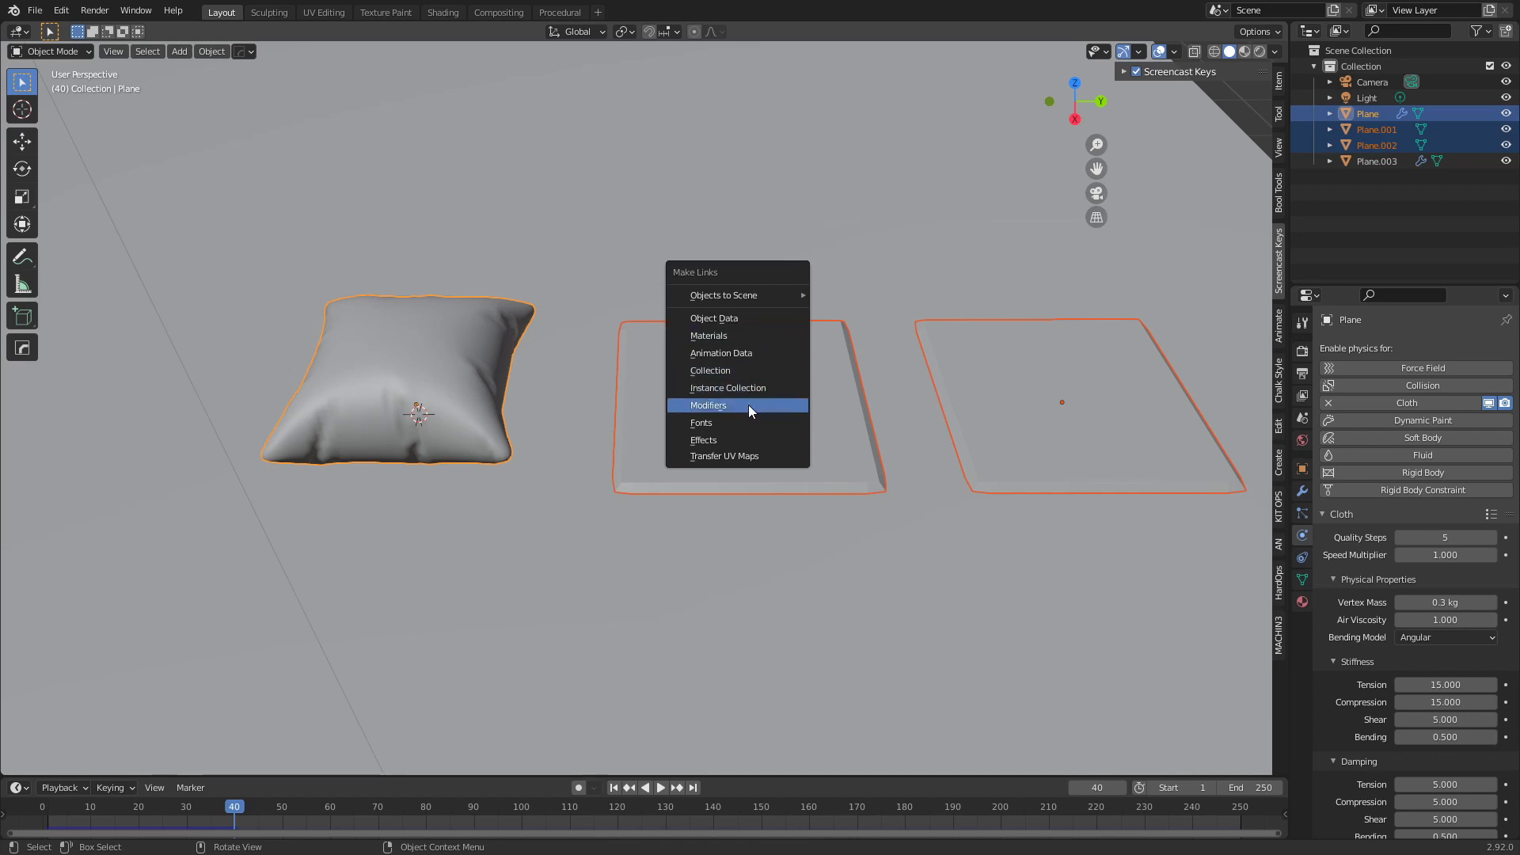
click(722, 407)
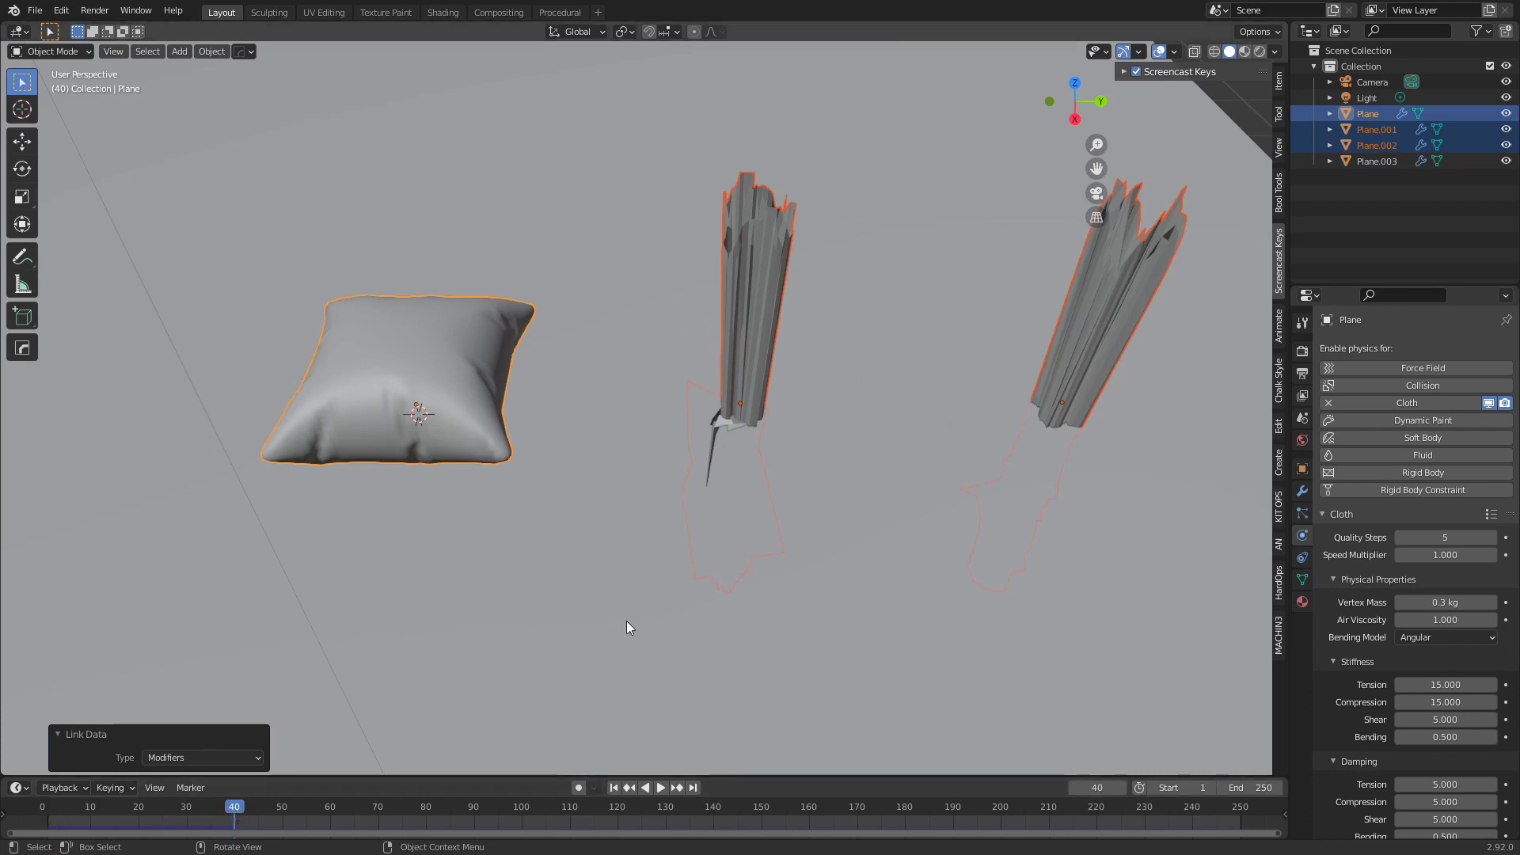
drag(240, 806, 7, 817)
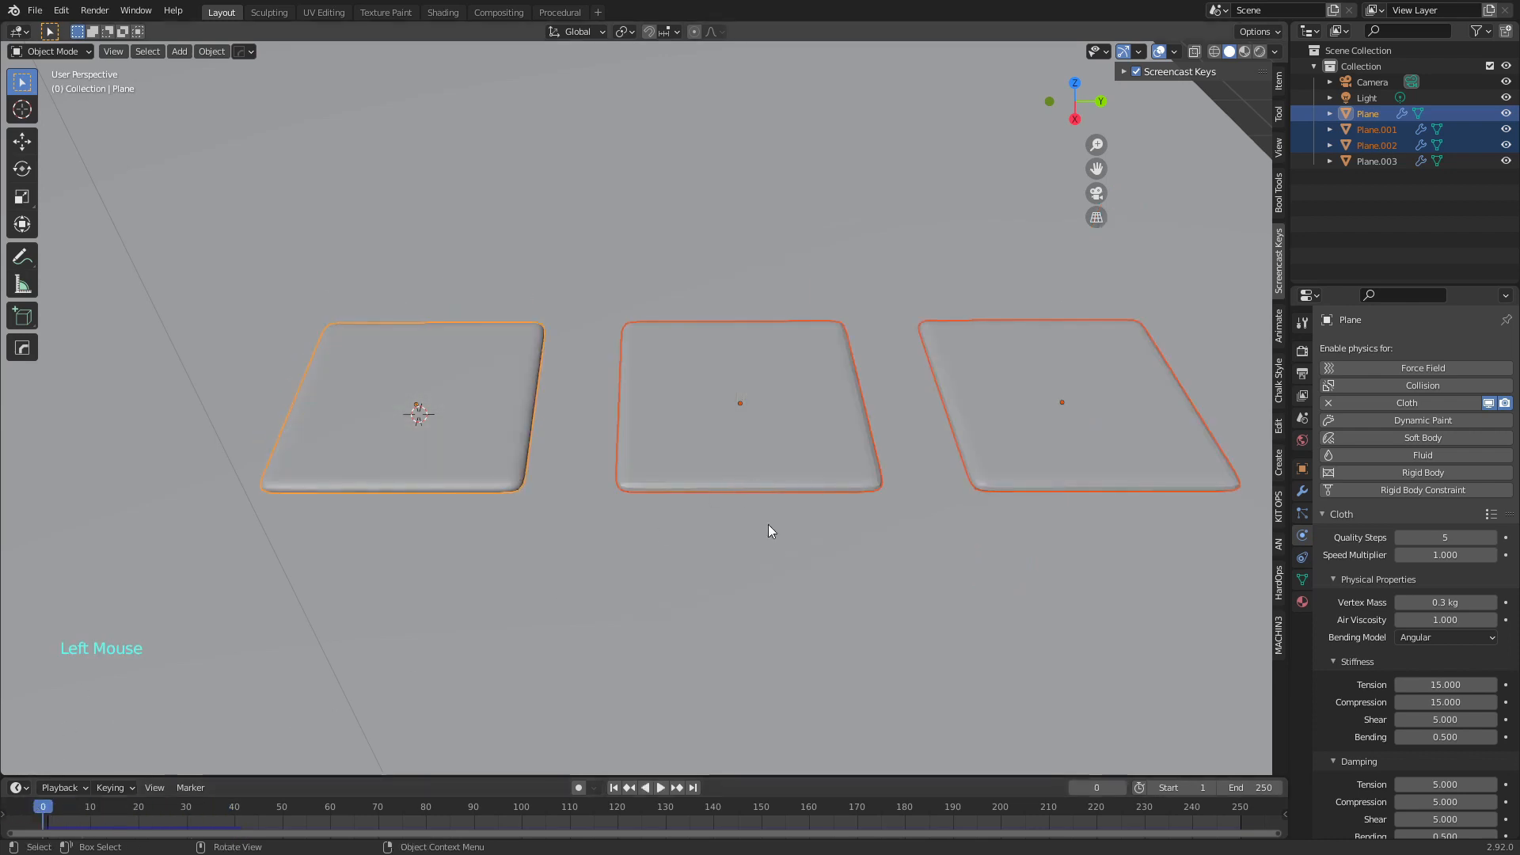
Shade the three flat pillow bases smooth and clear the selection
middle_drag(768, 525, 796, 499)
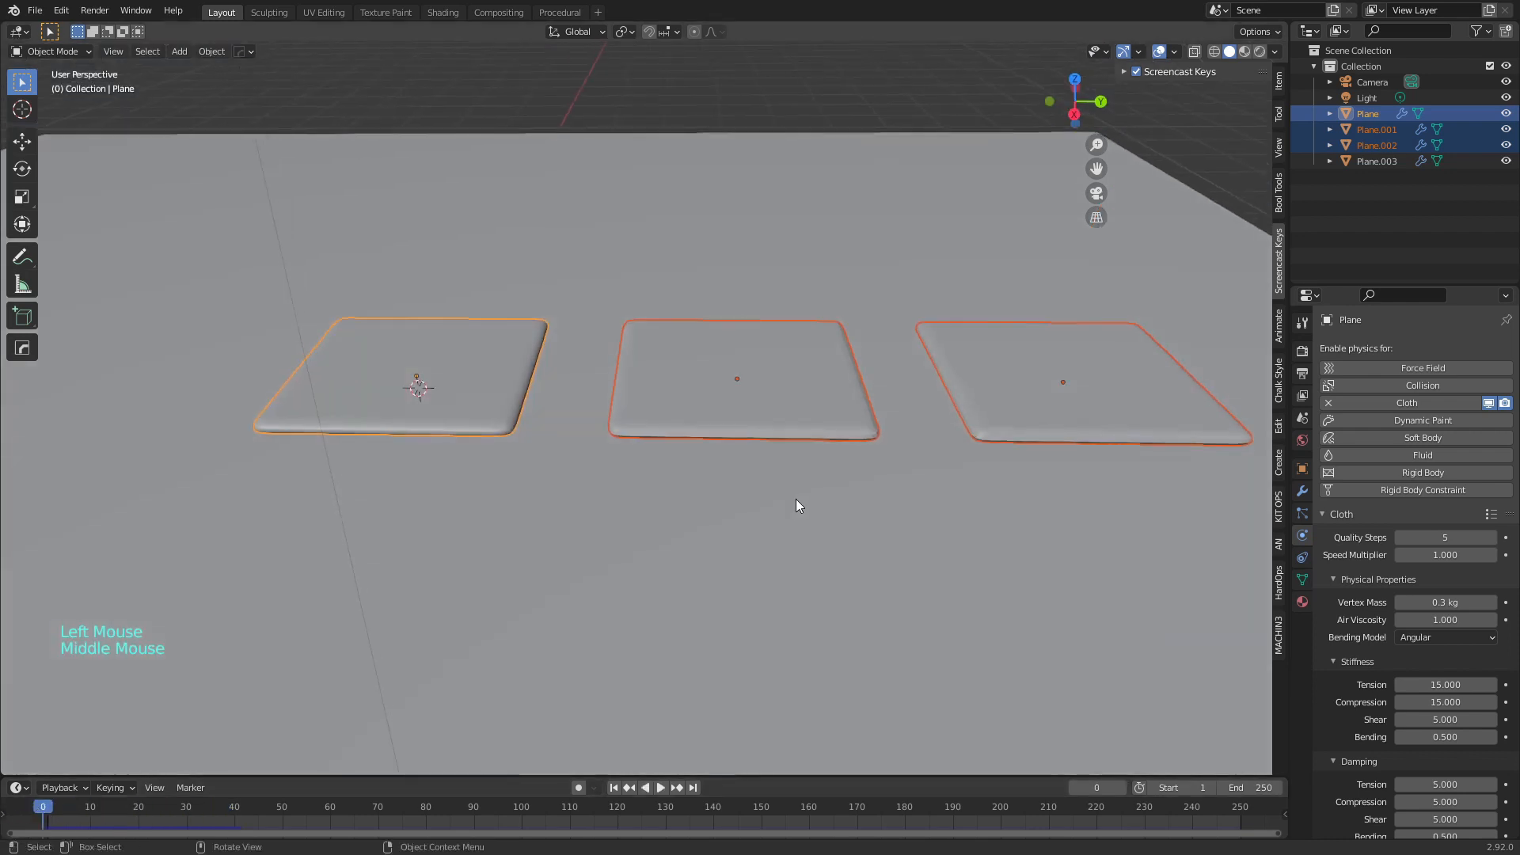
right_click(822, 415)
click(820, 414)
right_click(1044, 399)
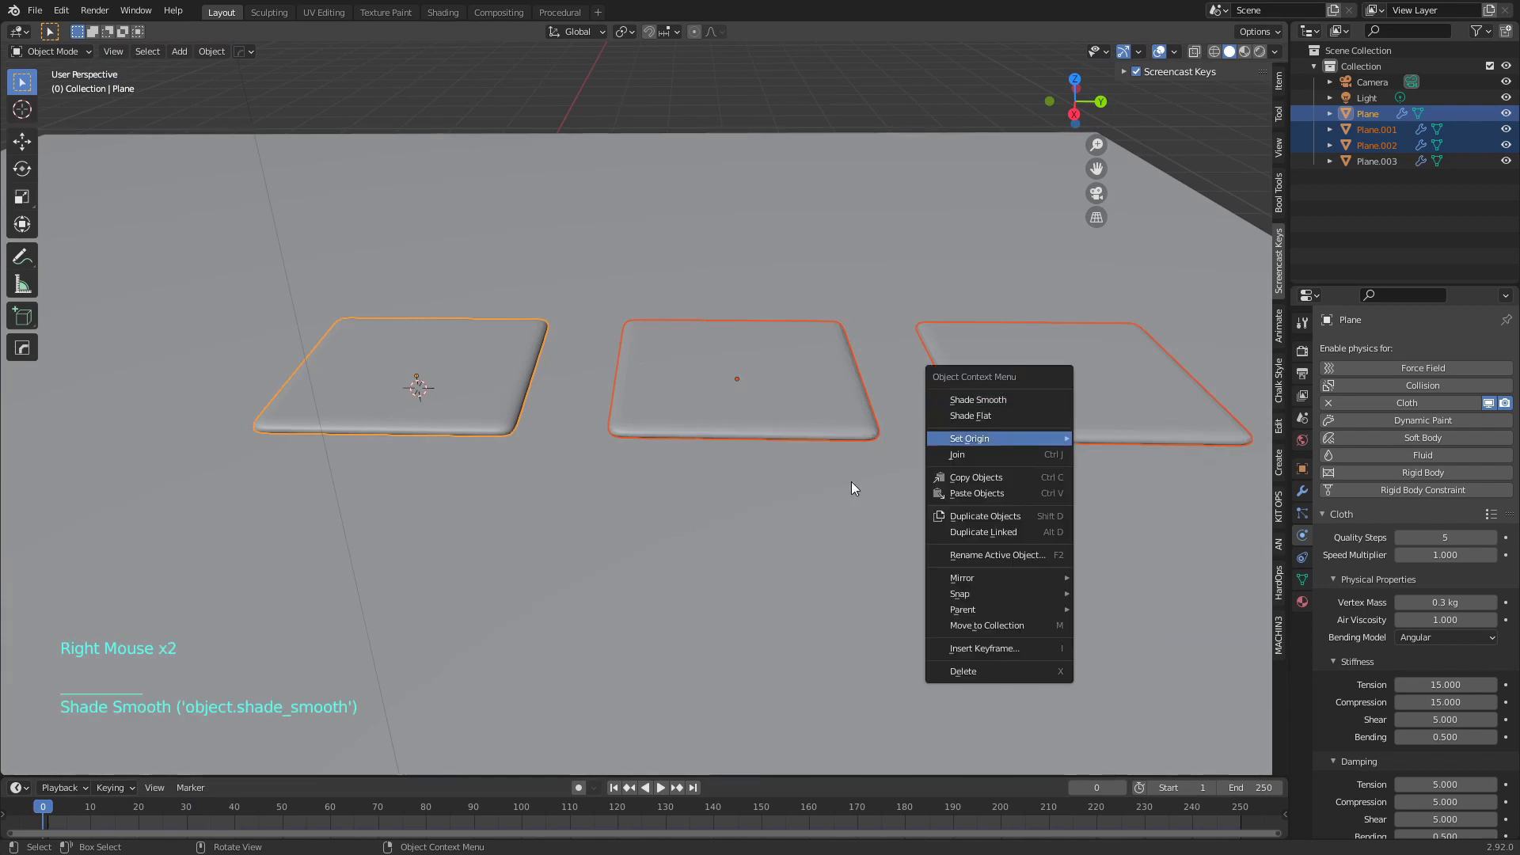
click(647, 611)
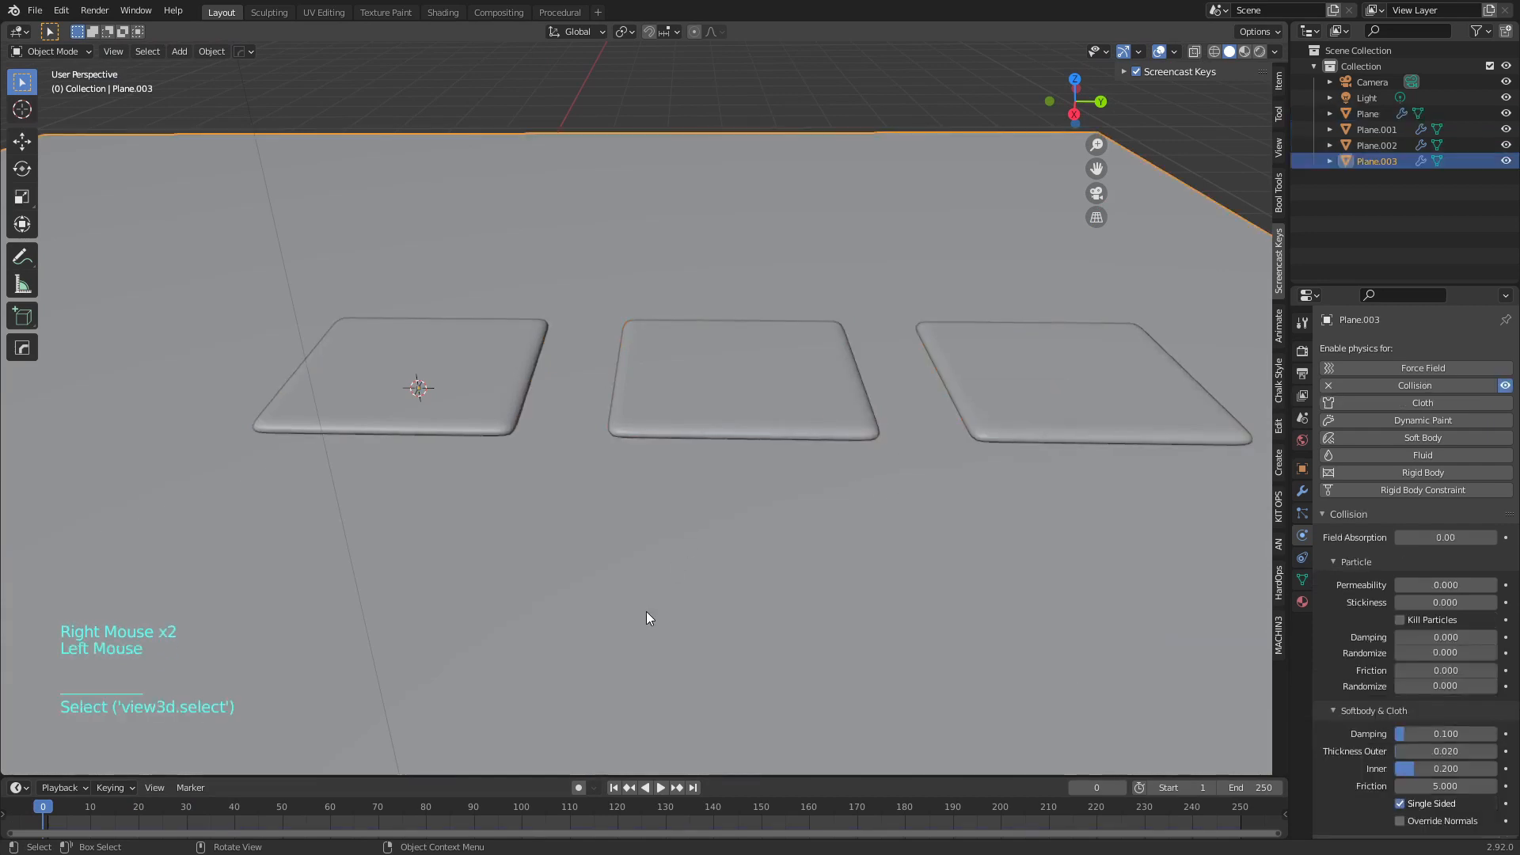
click(603, 108)
Play the simulation to frame 41 and examine the first pillow's inflated shape up close
key(space)
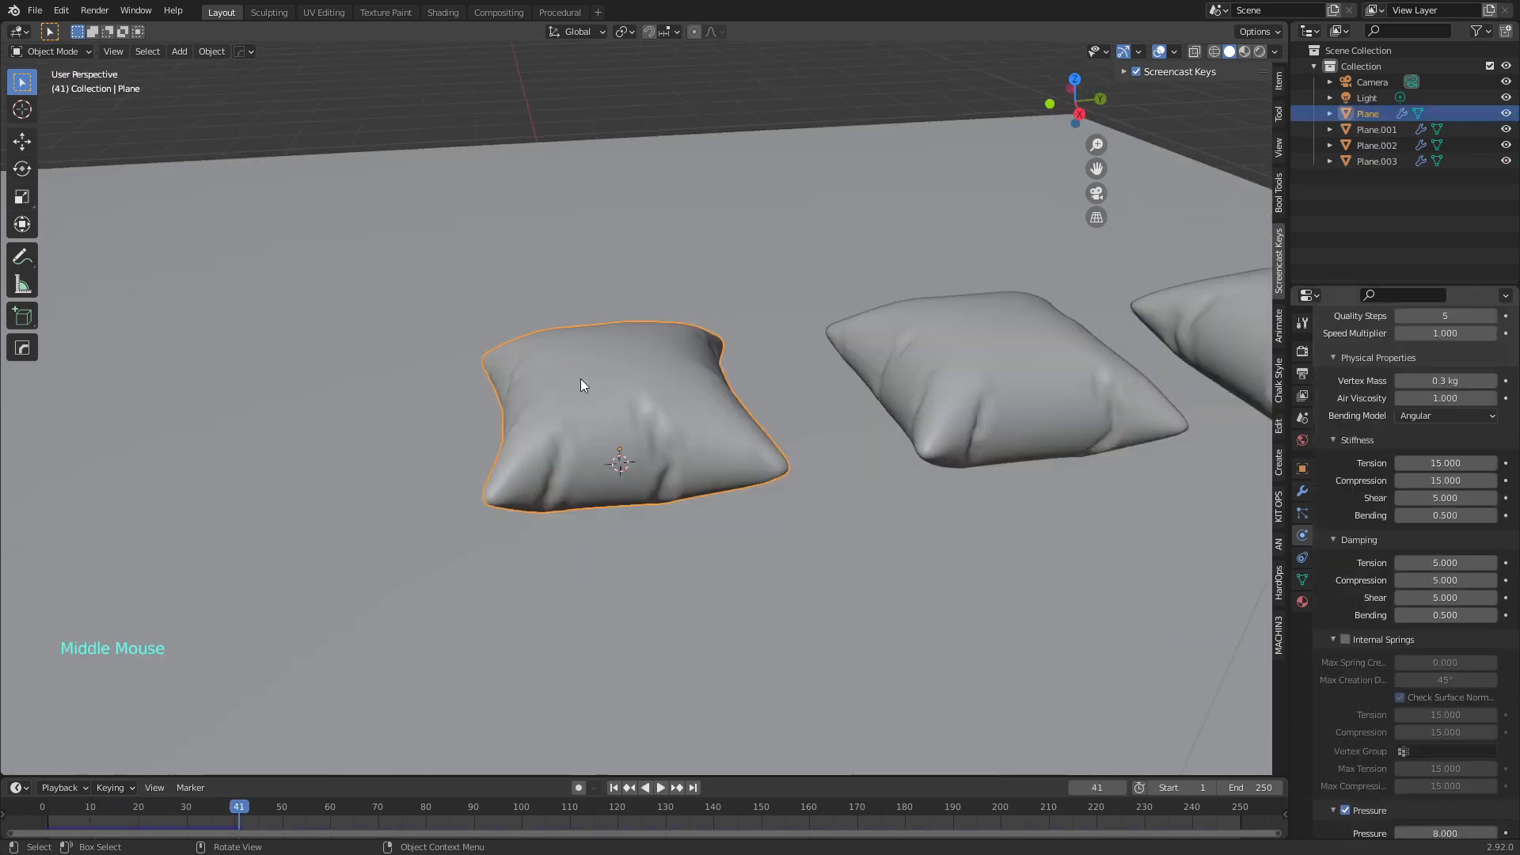
middle_drag(581, 380, 748, 430)
scroll(793, 435, up, 2)
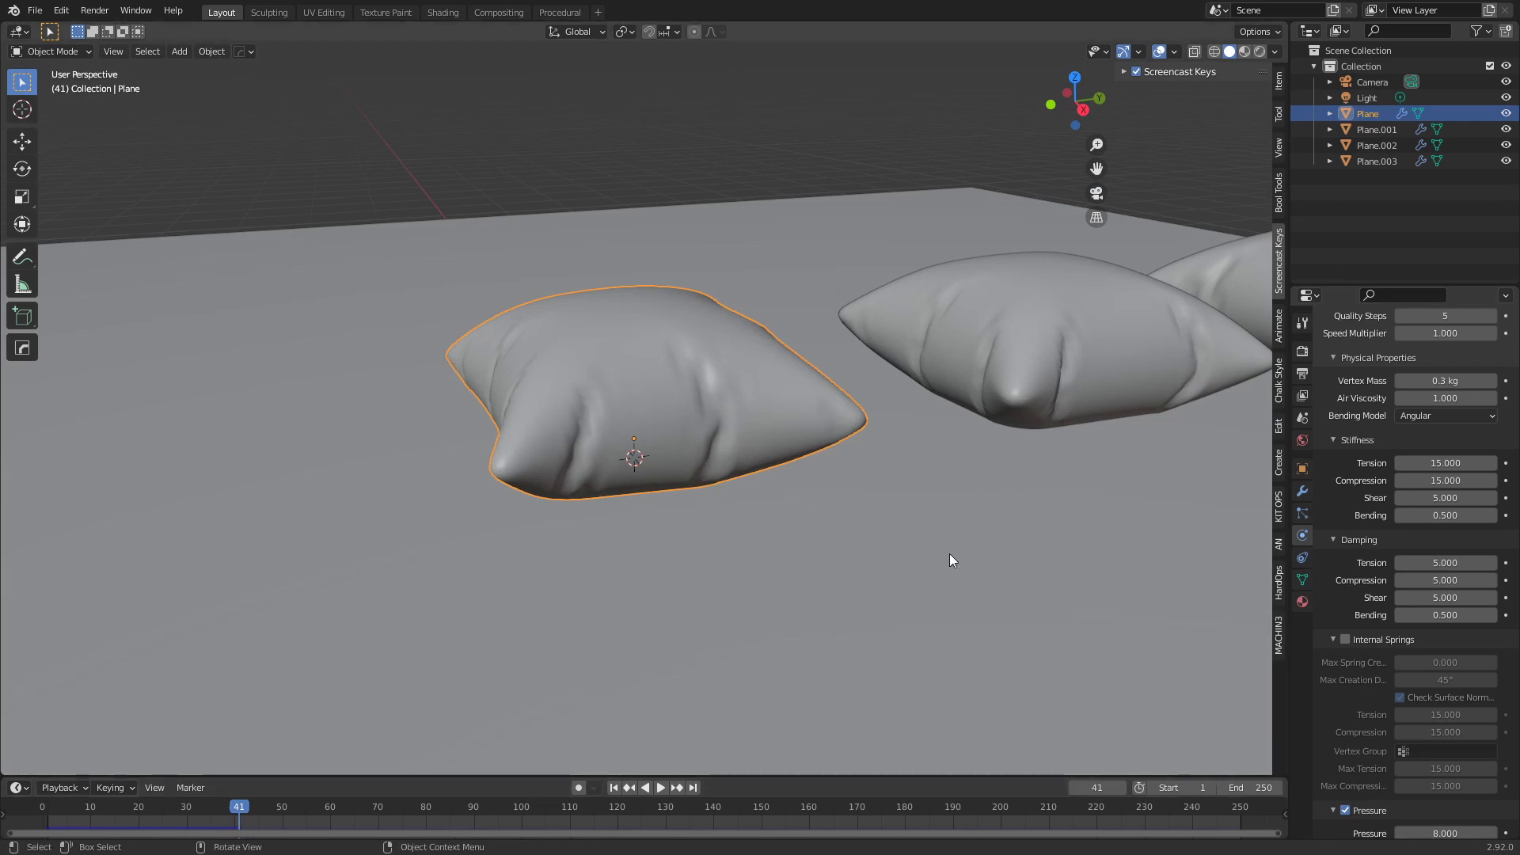
Set the first pillow's cloth cache End to frame 41 and bake the simulation
scroll(1360, 616, down, 8)
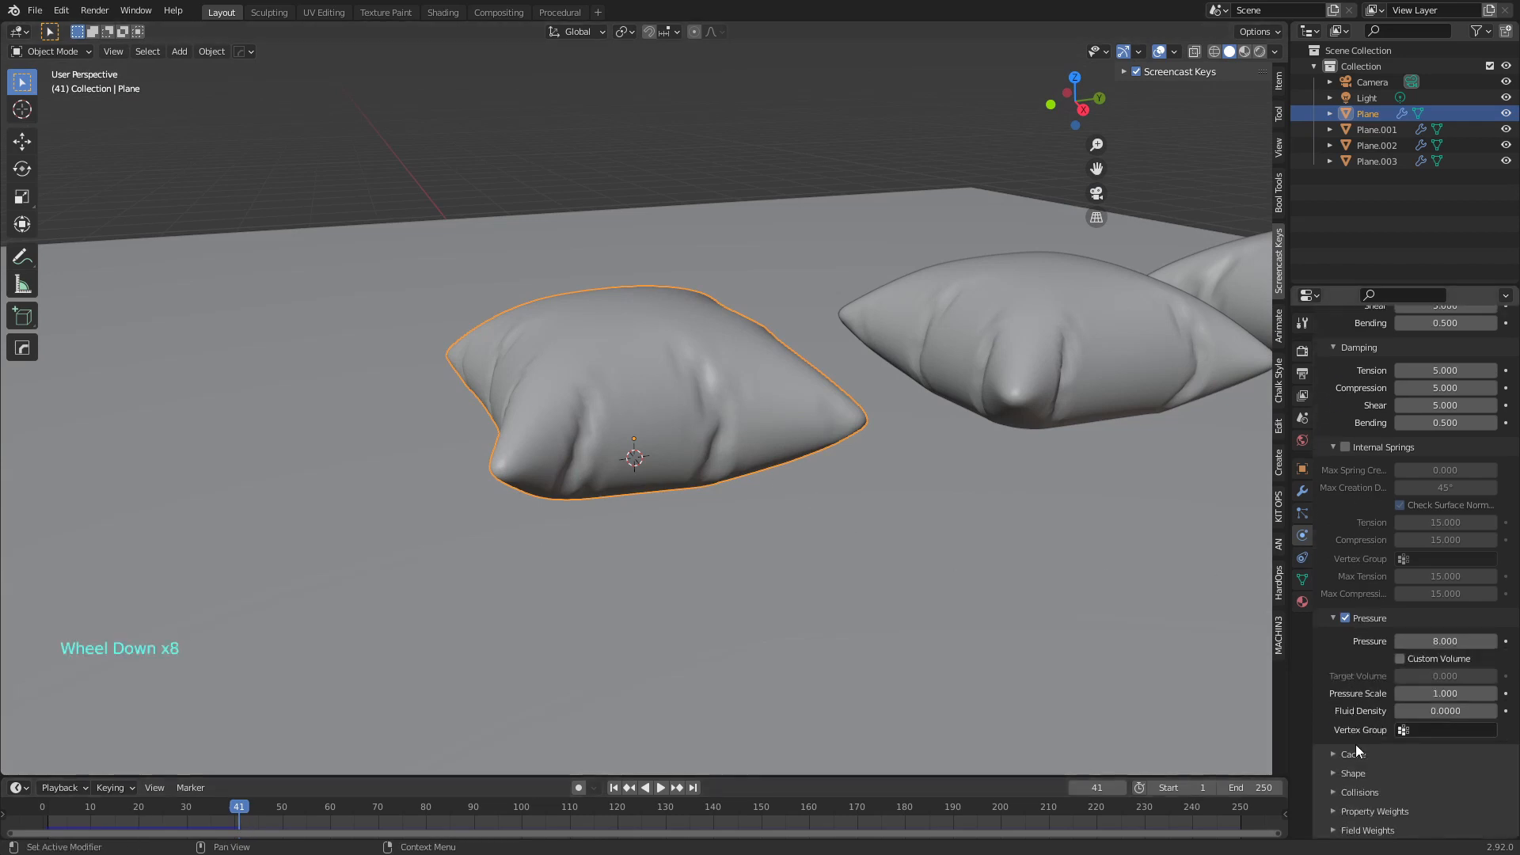
click(1334, 756)
scroll(1345, 744, down, 8)
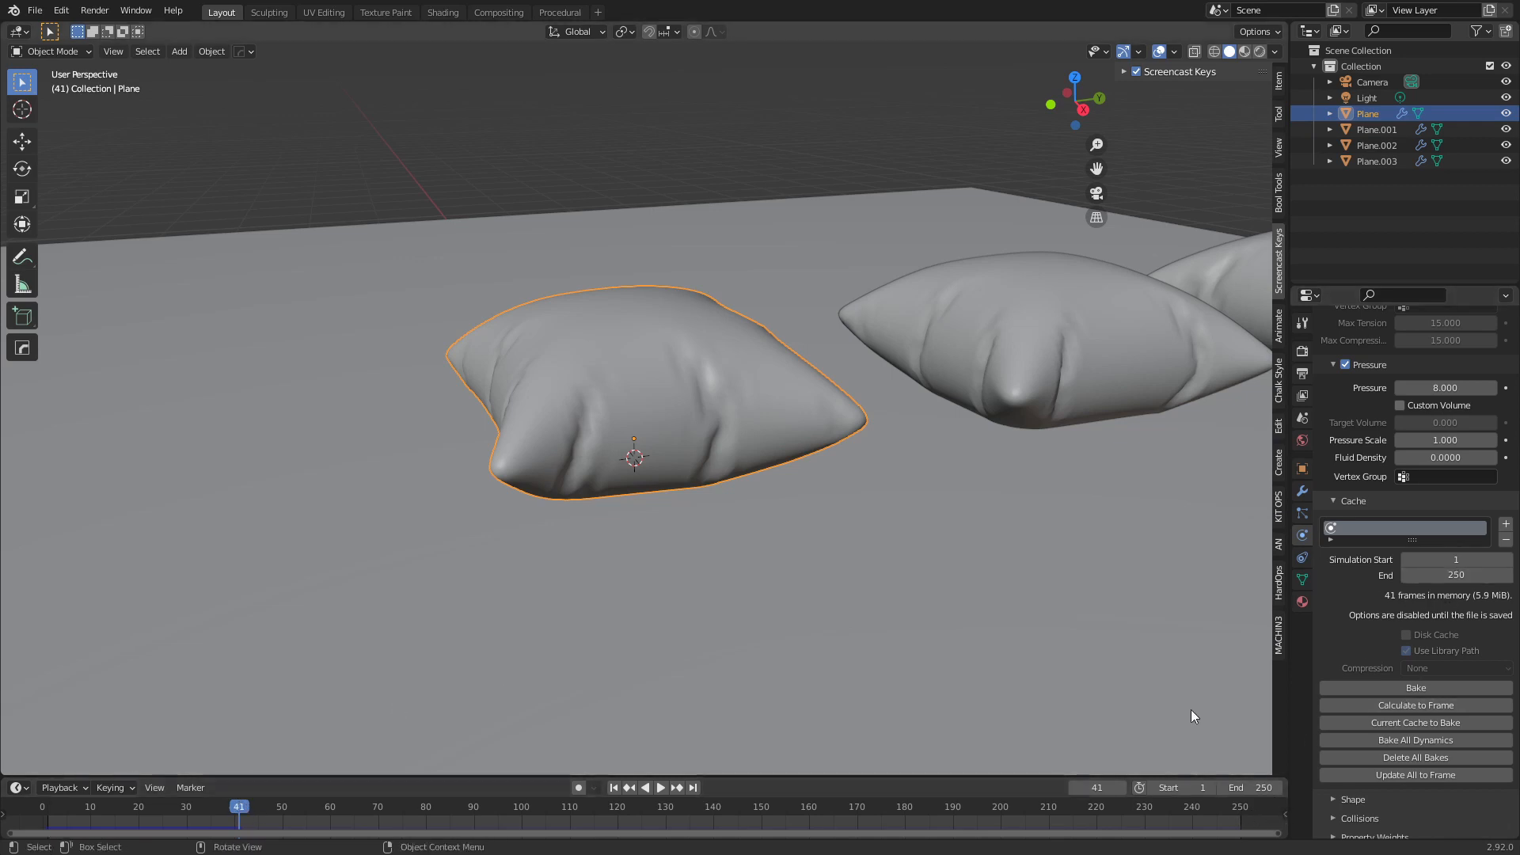
click(1460, 575)
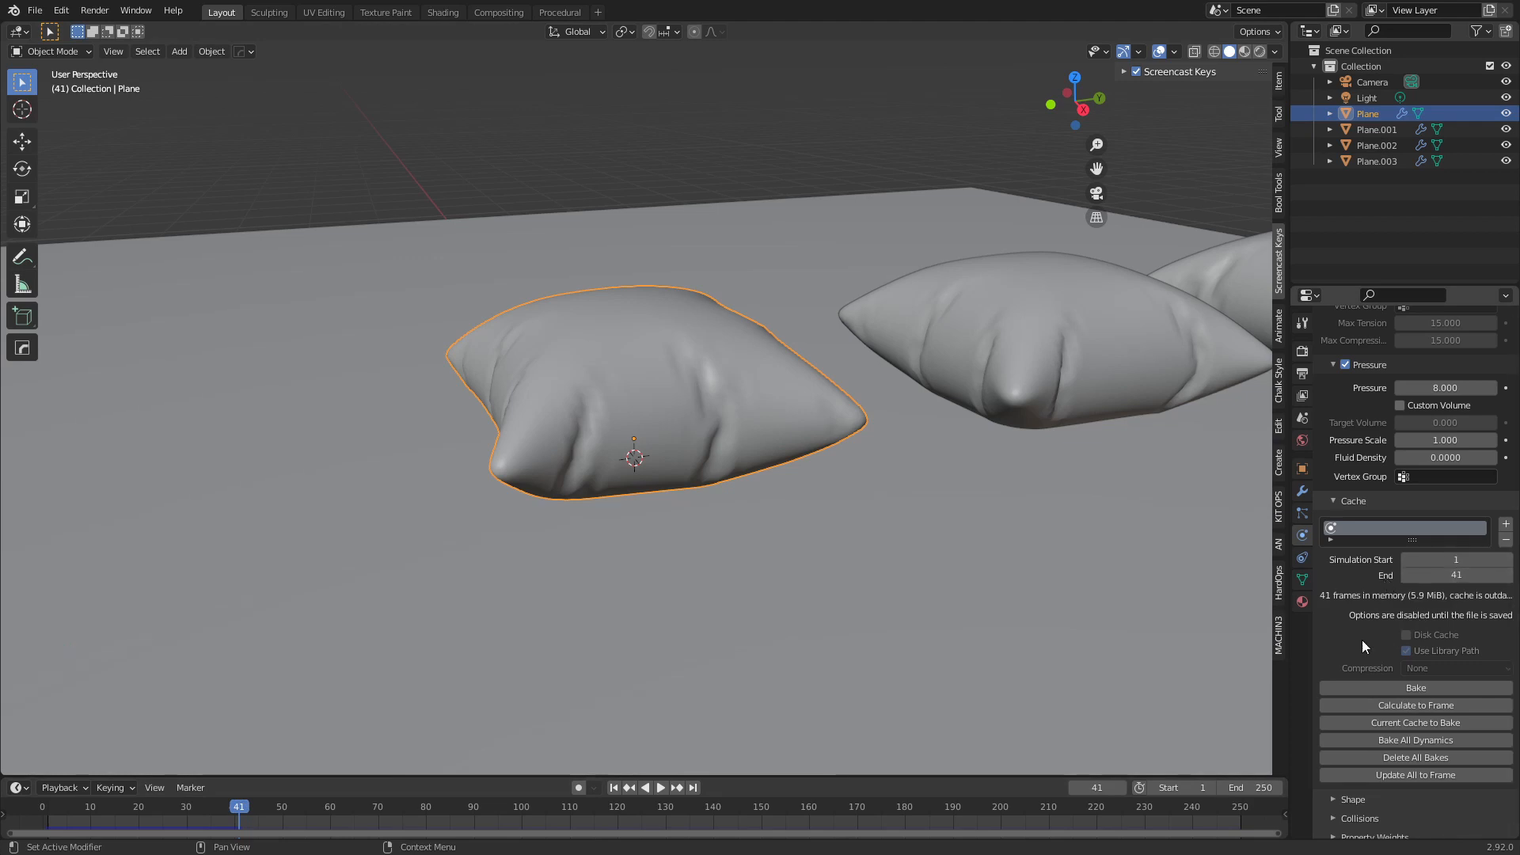
click(1416, 687)
Scrub the baked simulation to frame 36 and inspect the first pillow's folds
click(54, 809)
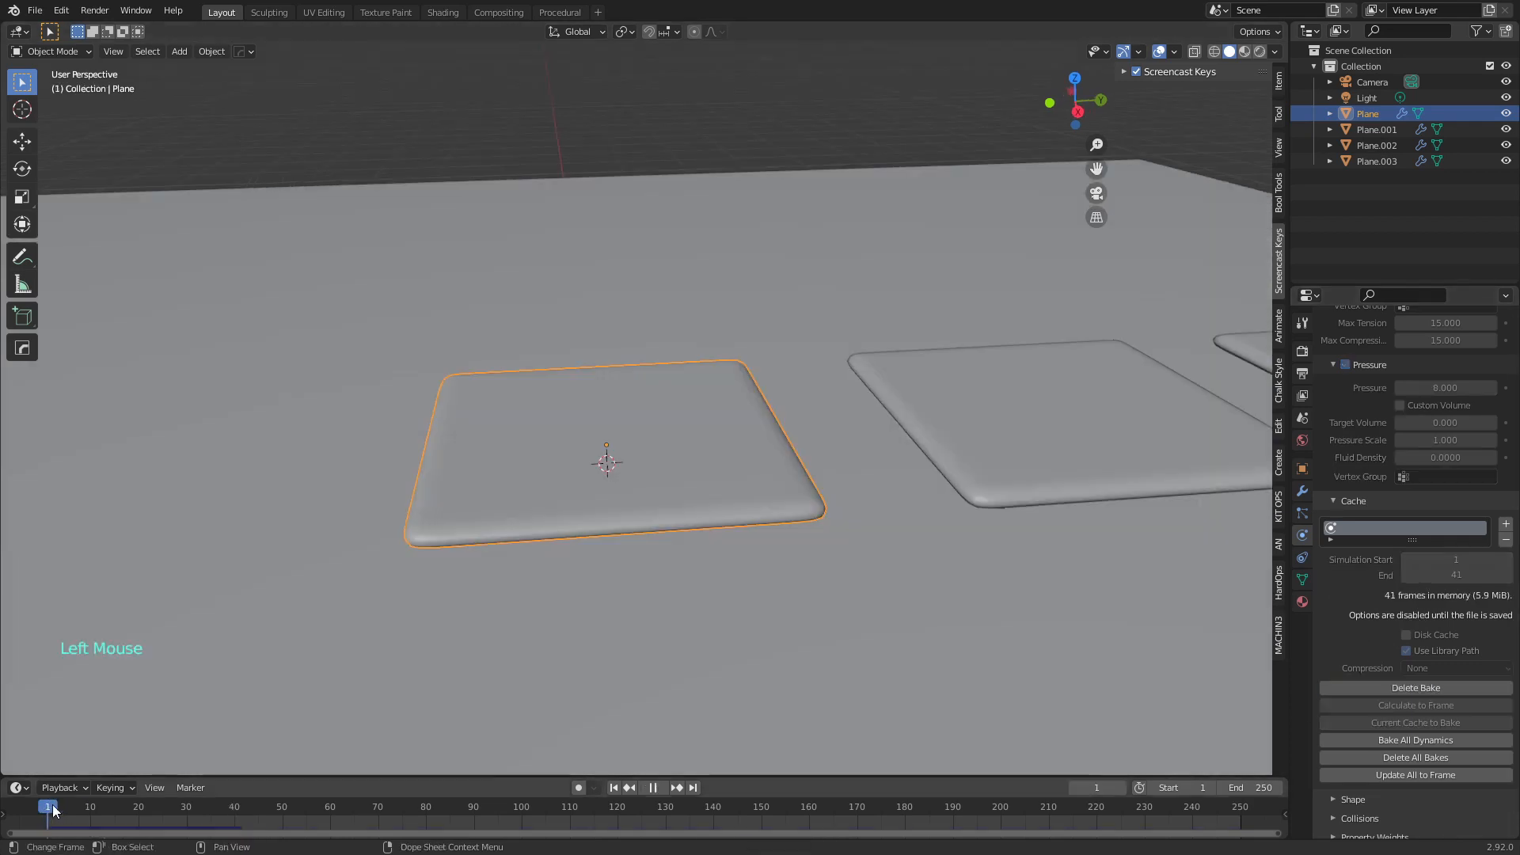
drag(54, 809, 216, 815)
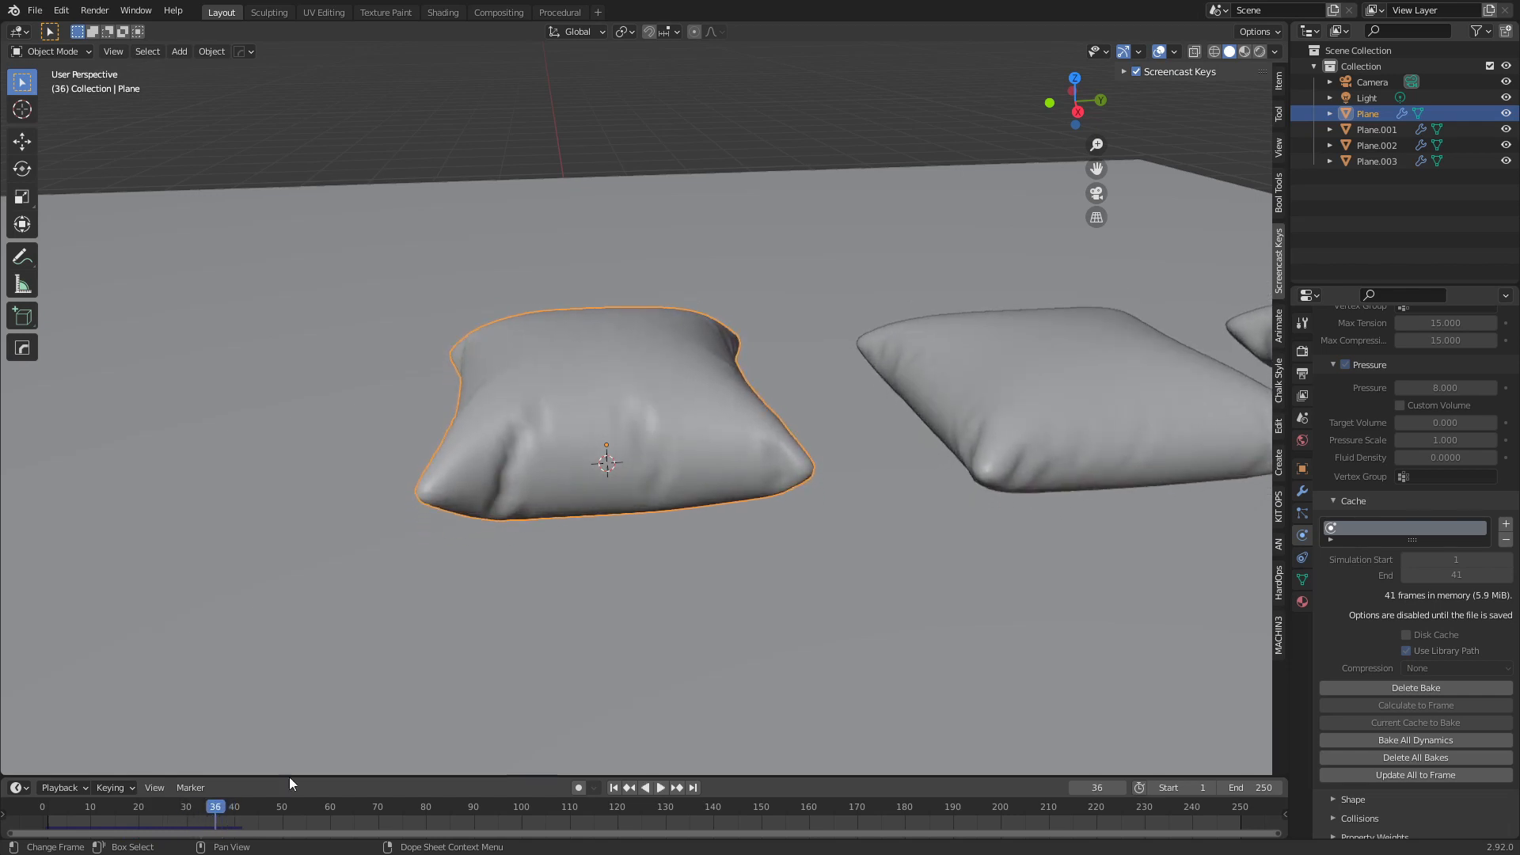
middle_drag(288, 774, 604, 559)
middle_drag(795, 559, 742, 544)
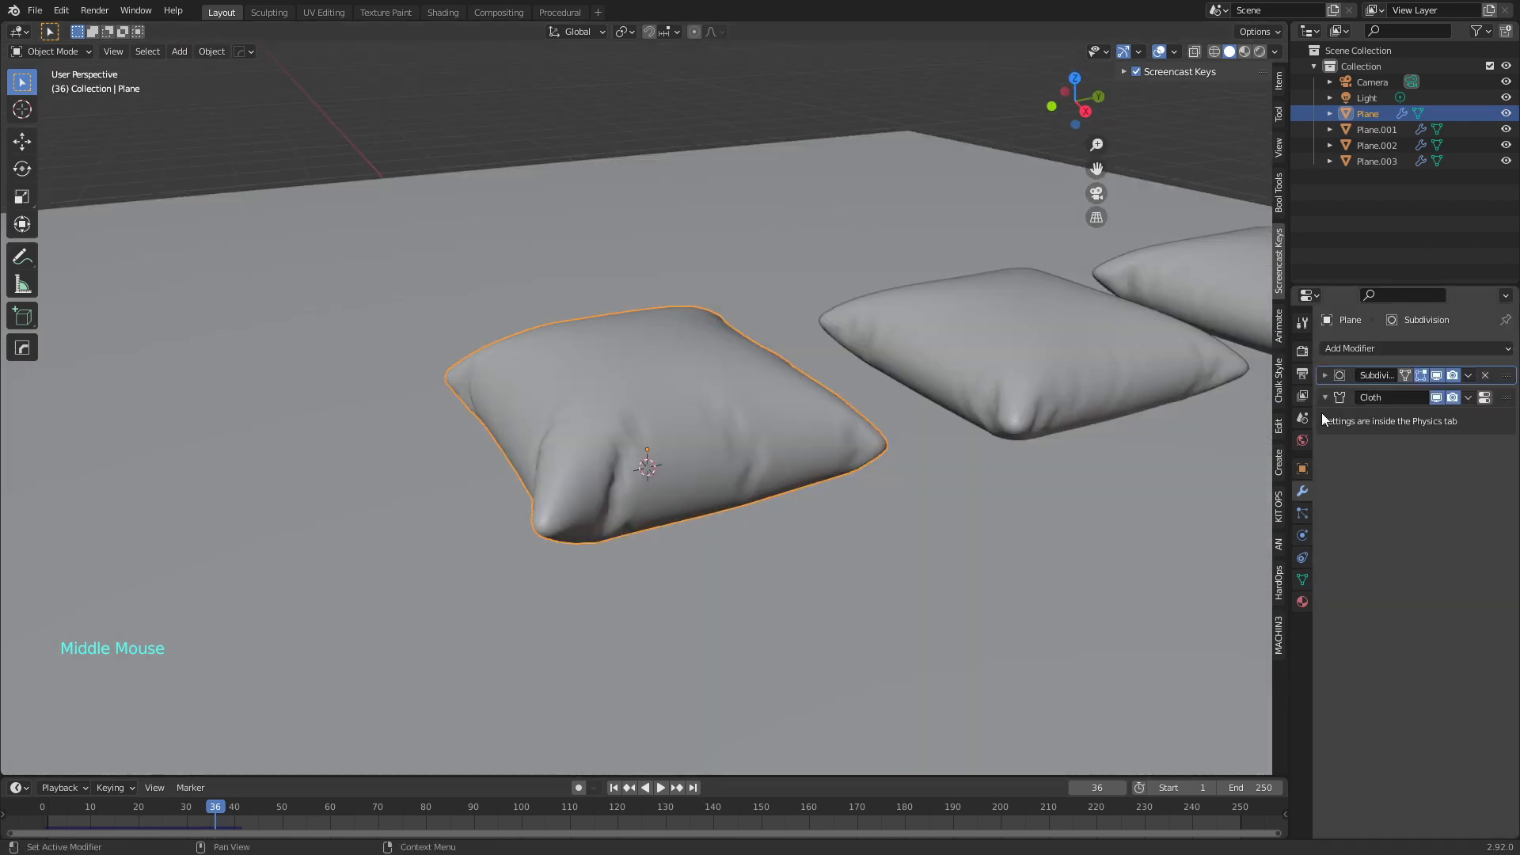
scroll(1167, 493, up, 1)
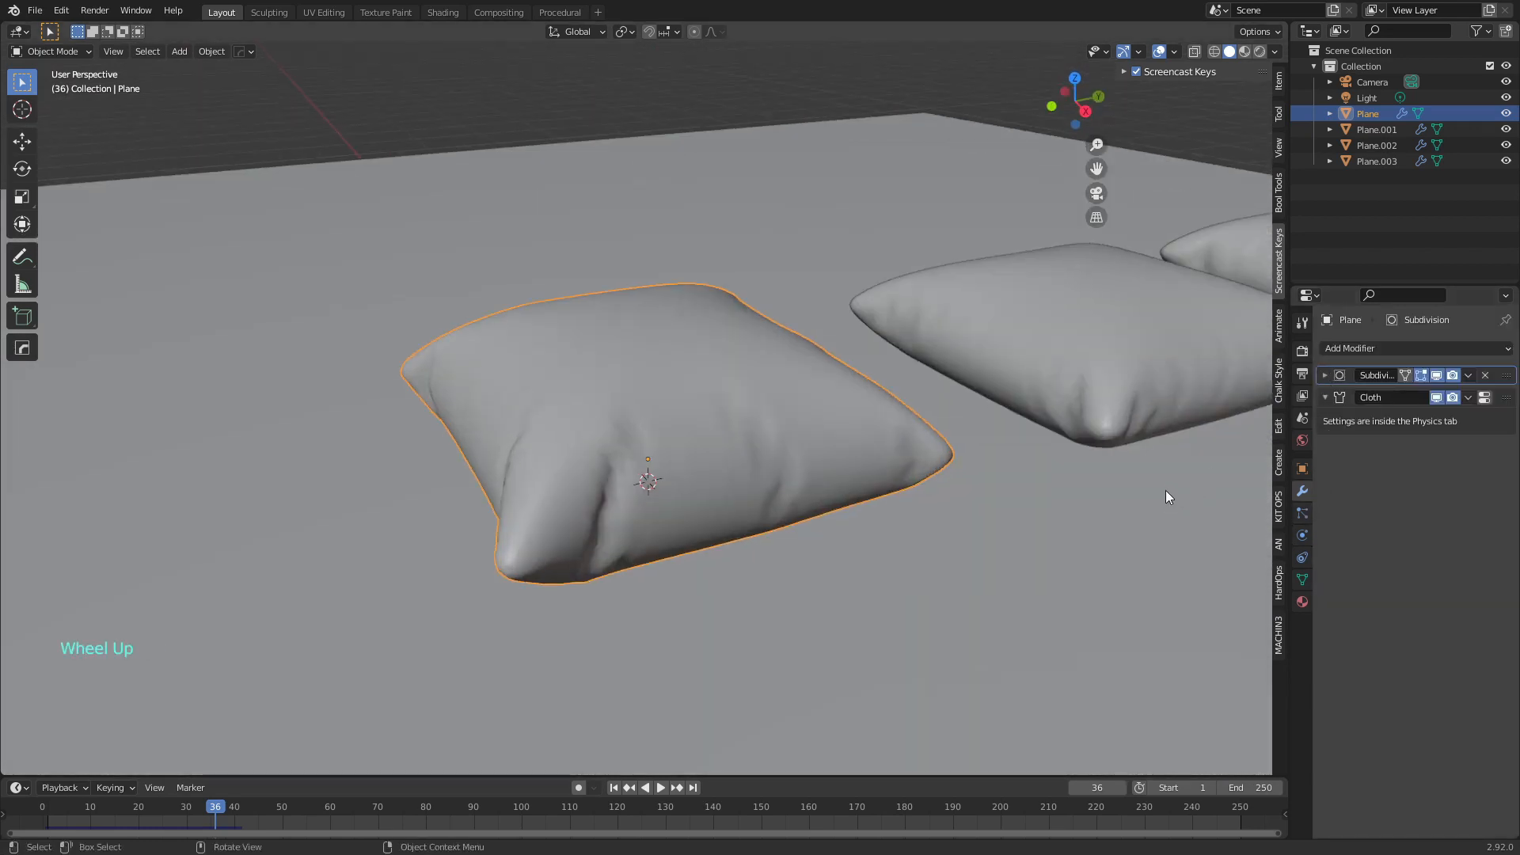
Apply the first pillow's Subdivision and Cloth modifiers to fix its shape at frame 36
click(1467, 374)
click(1418, 388)
click(1470, 377)
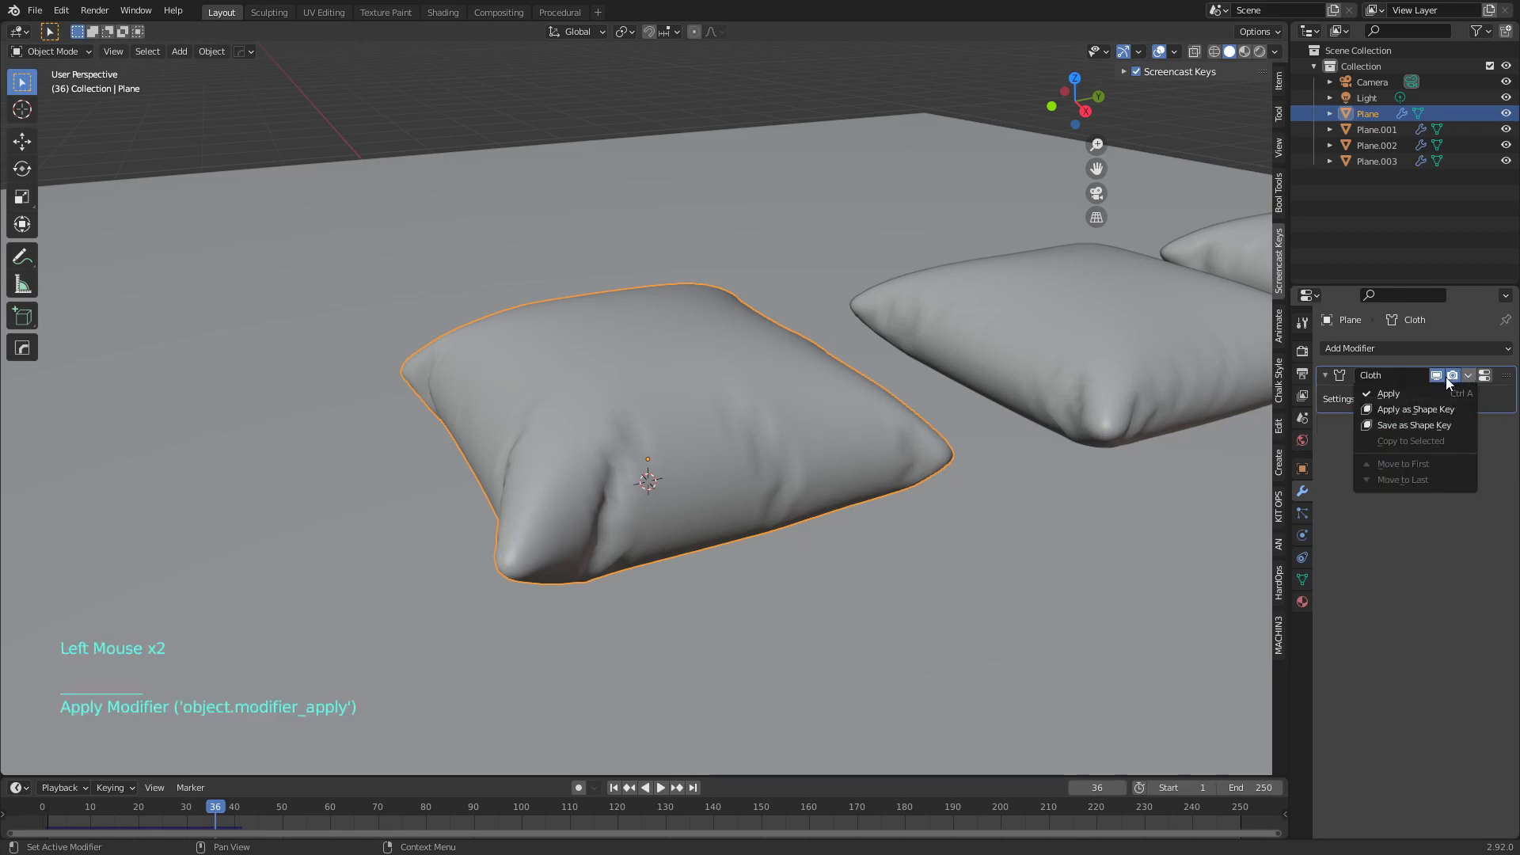
click(1407, 391)
Add a Subdivision Surface modifier with viewport level 2 to the pillow and examine its smoothed wrinkles
click(1377, 350)
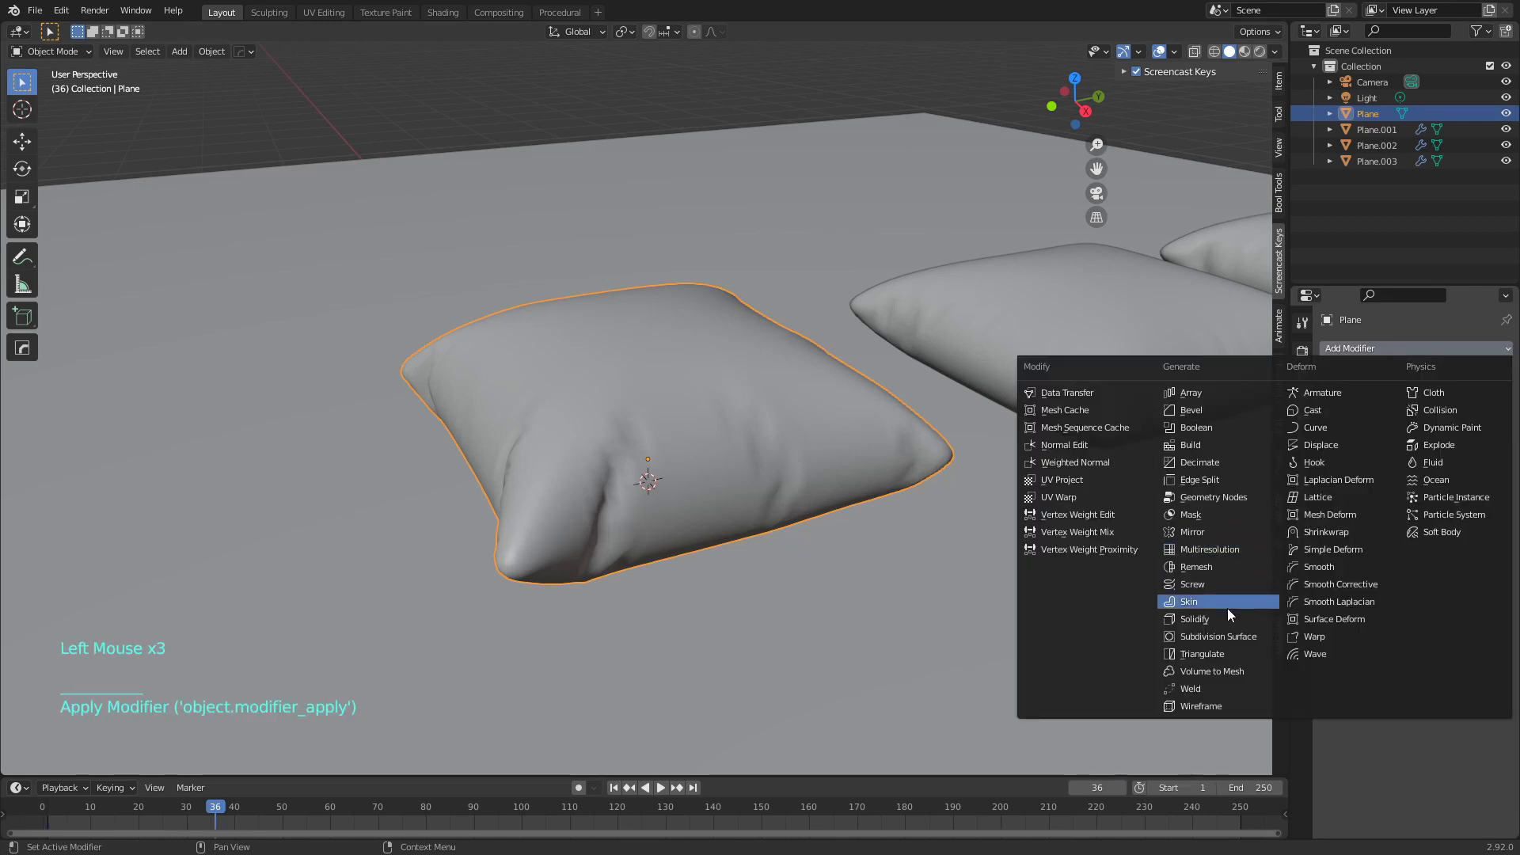
click(1224, 637)
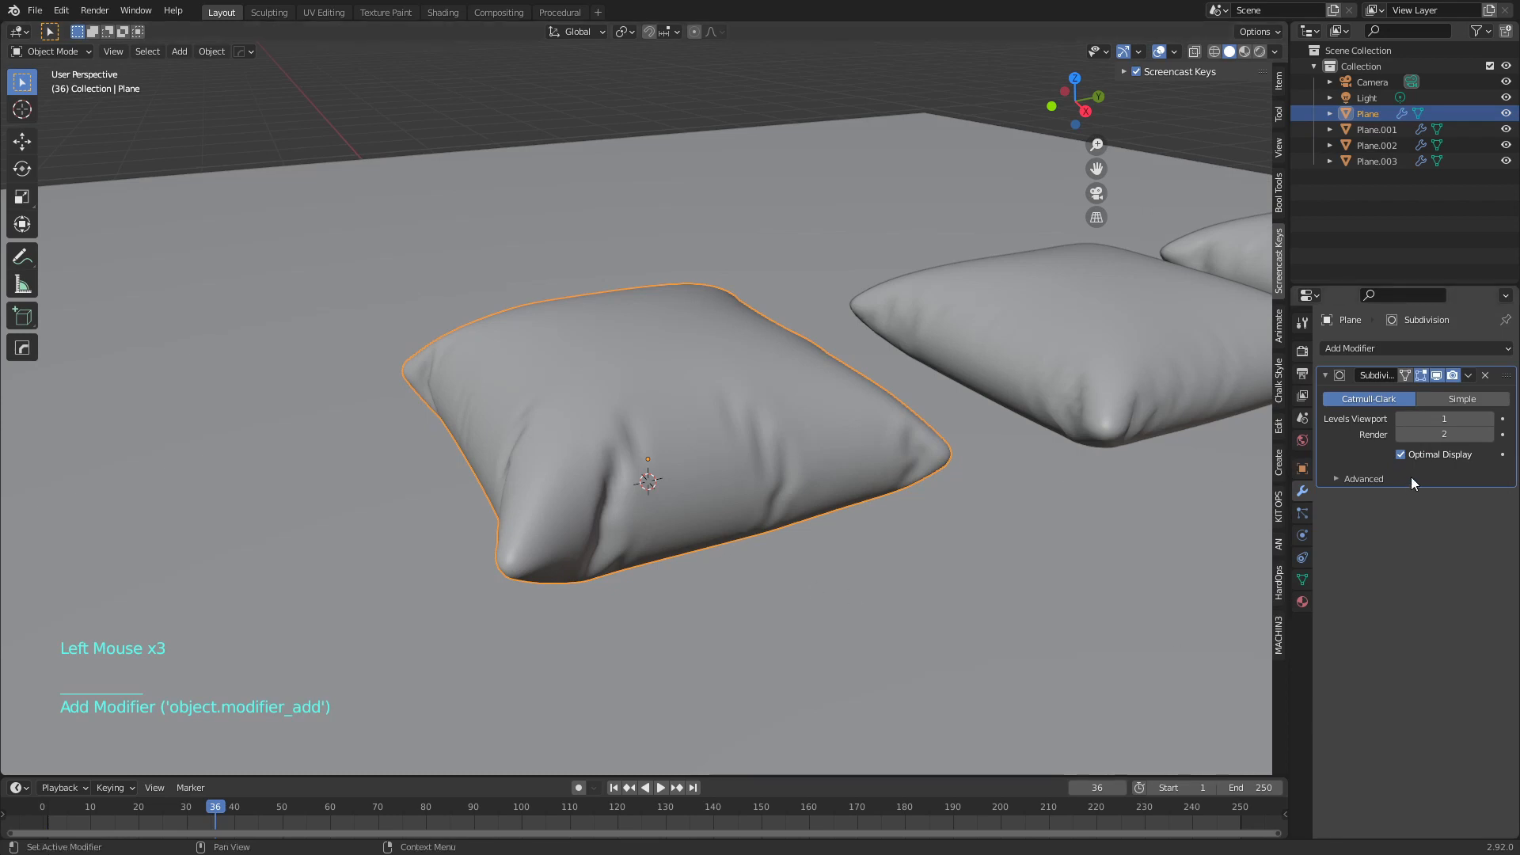
click(1490, 419)
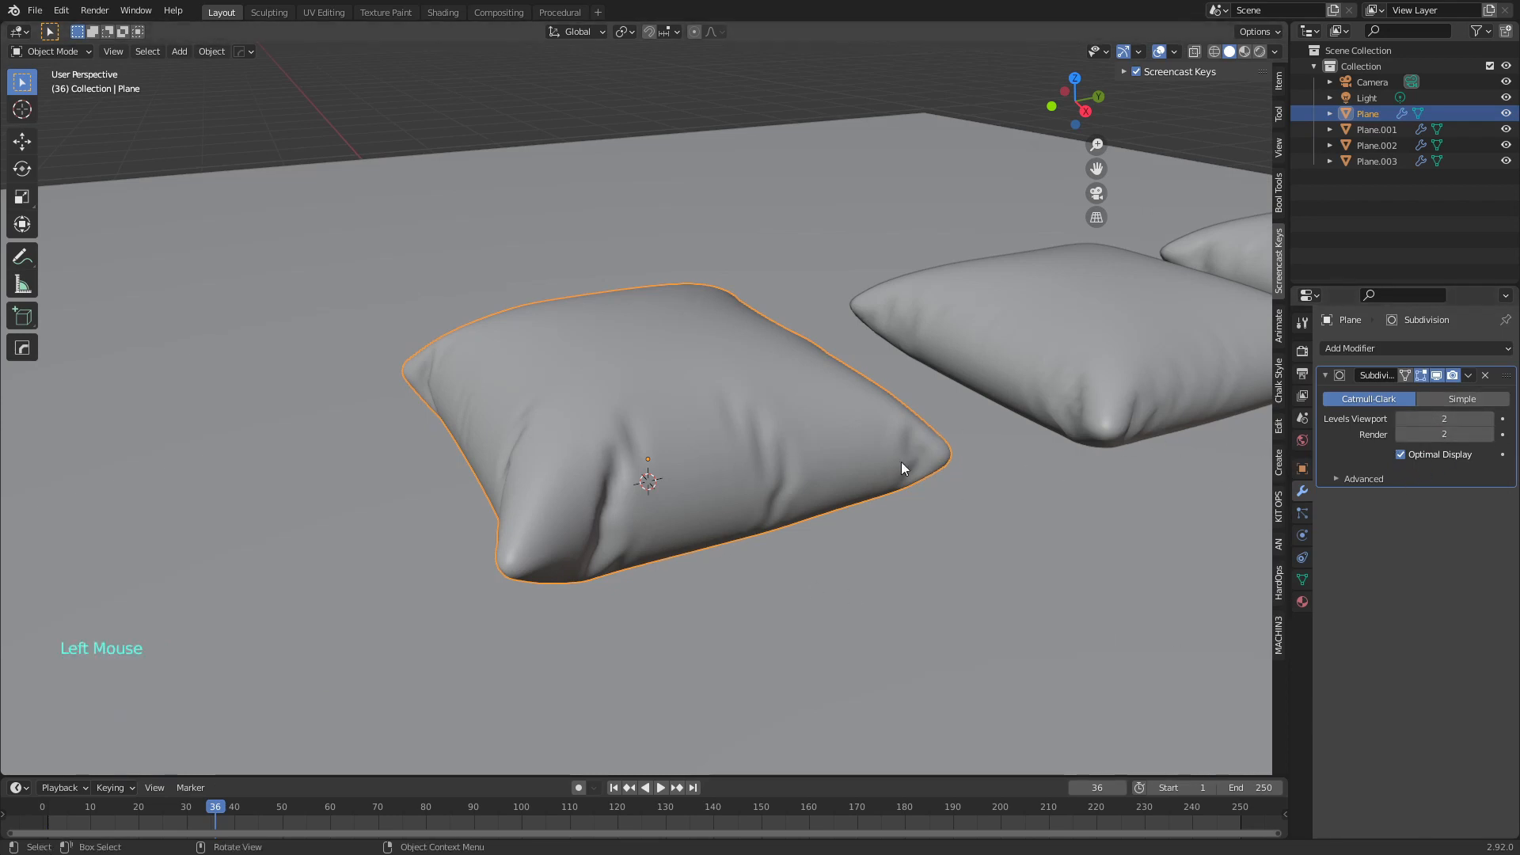
middle_drag(902, 465, 734, 426)
scroll(730, 404, up, 2)
scroll(730, 425, down, 2)
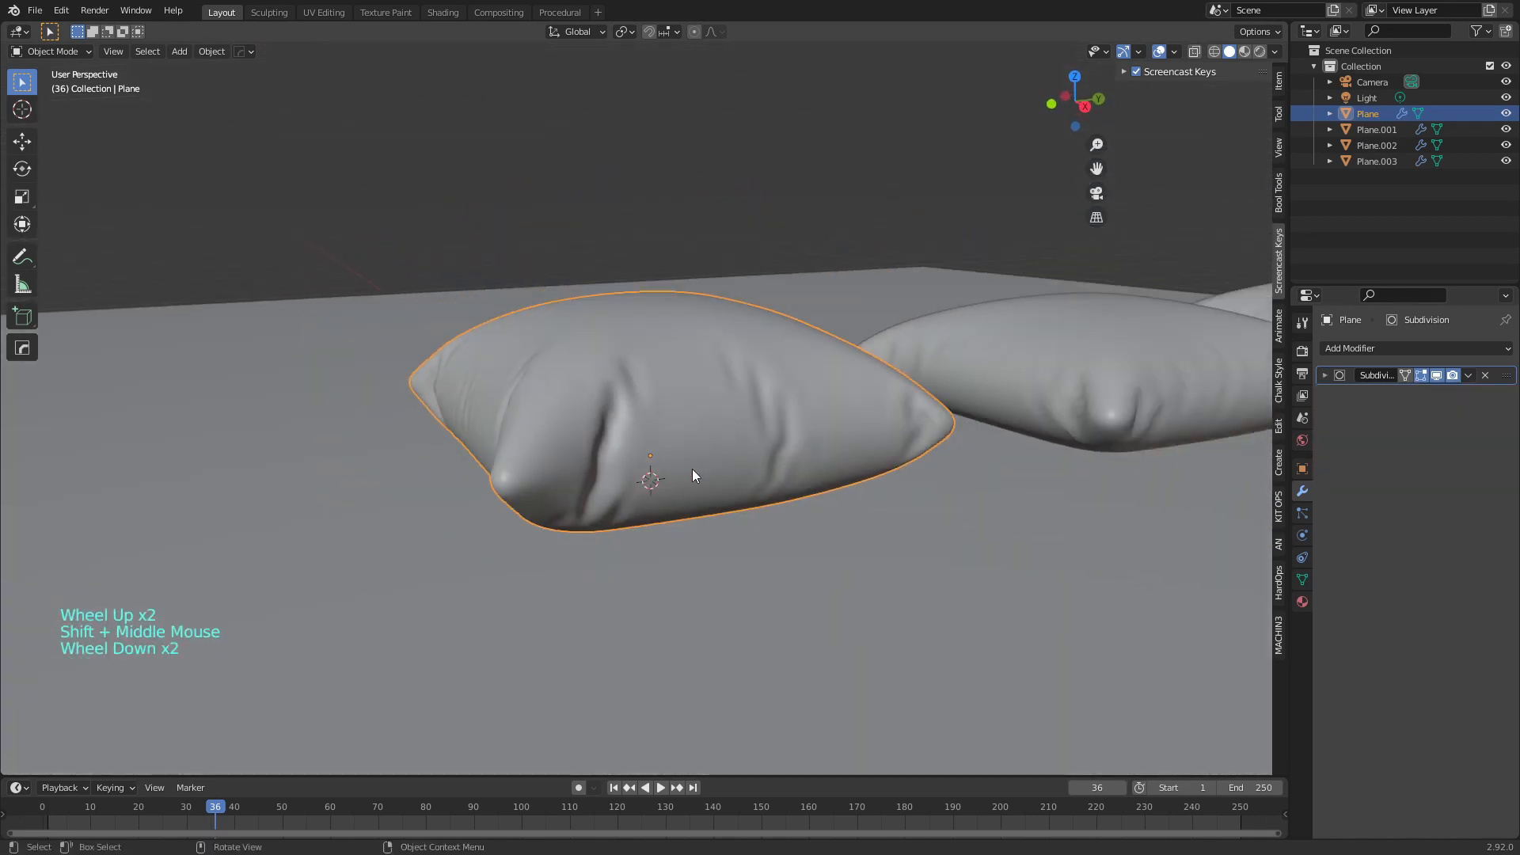
middle_drag(929, 436, 730, 419)
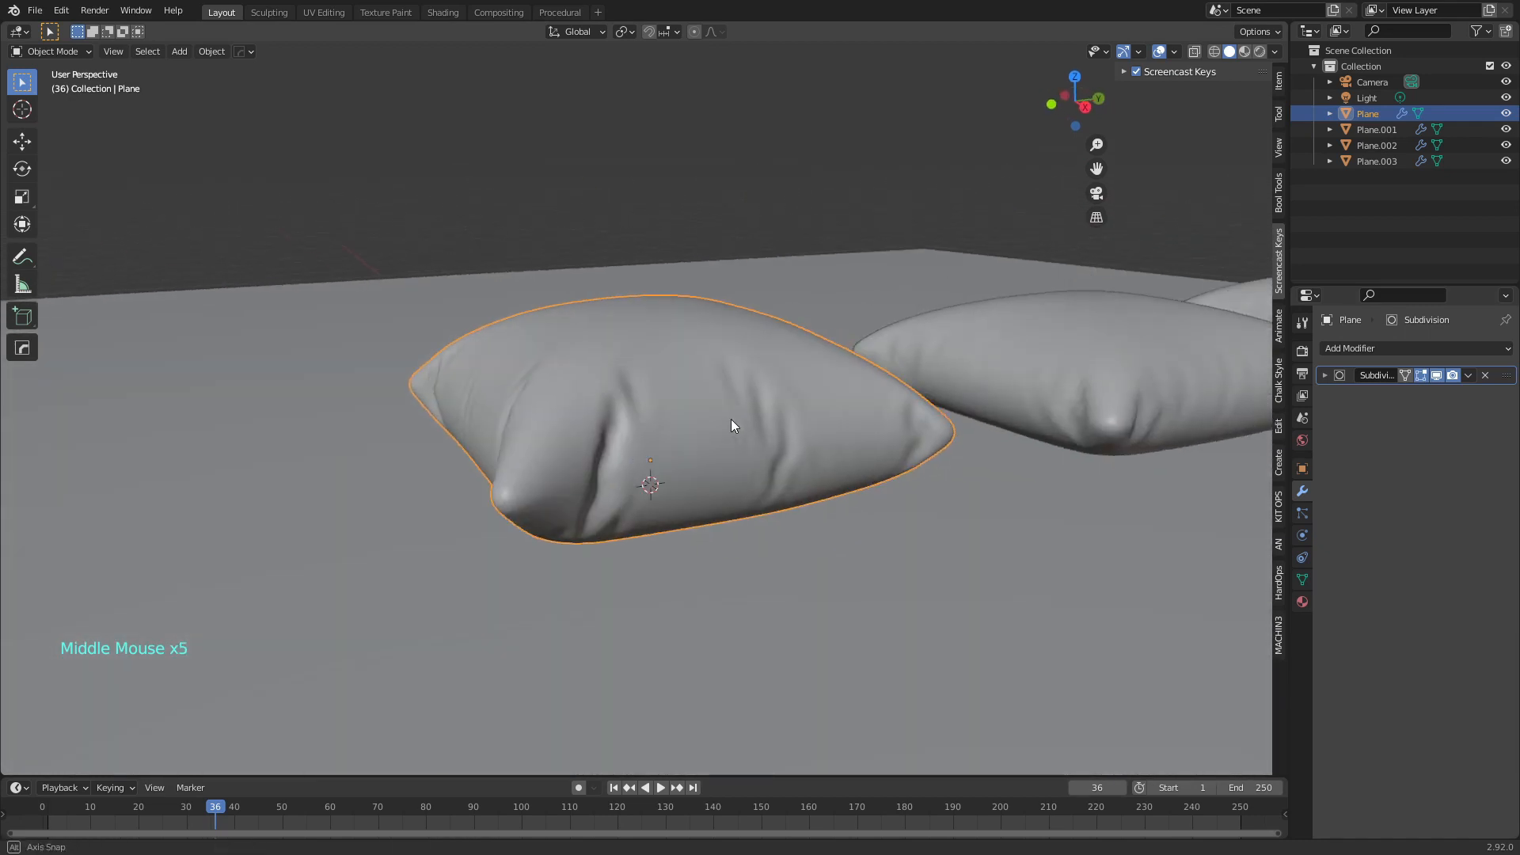
Enter Edit Mode on the first pillow and select the horizontal edge loop around its middle
scroll(681, 475, up, 1)
key(Tab)
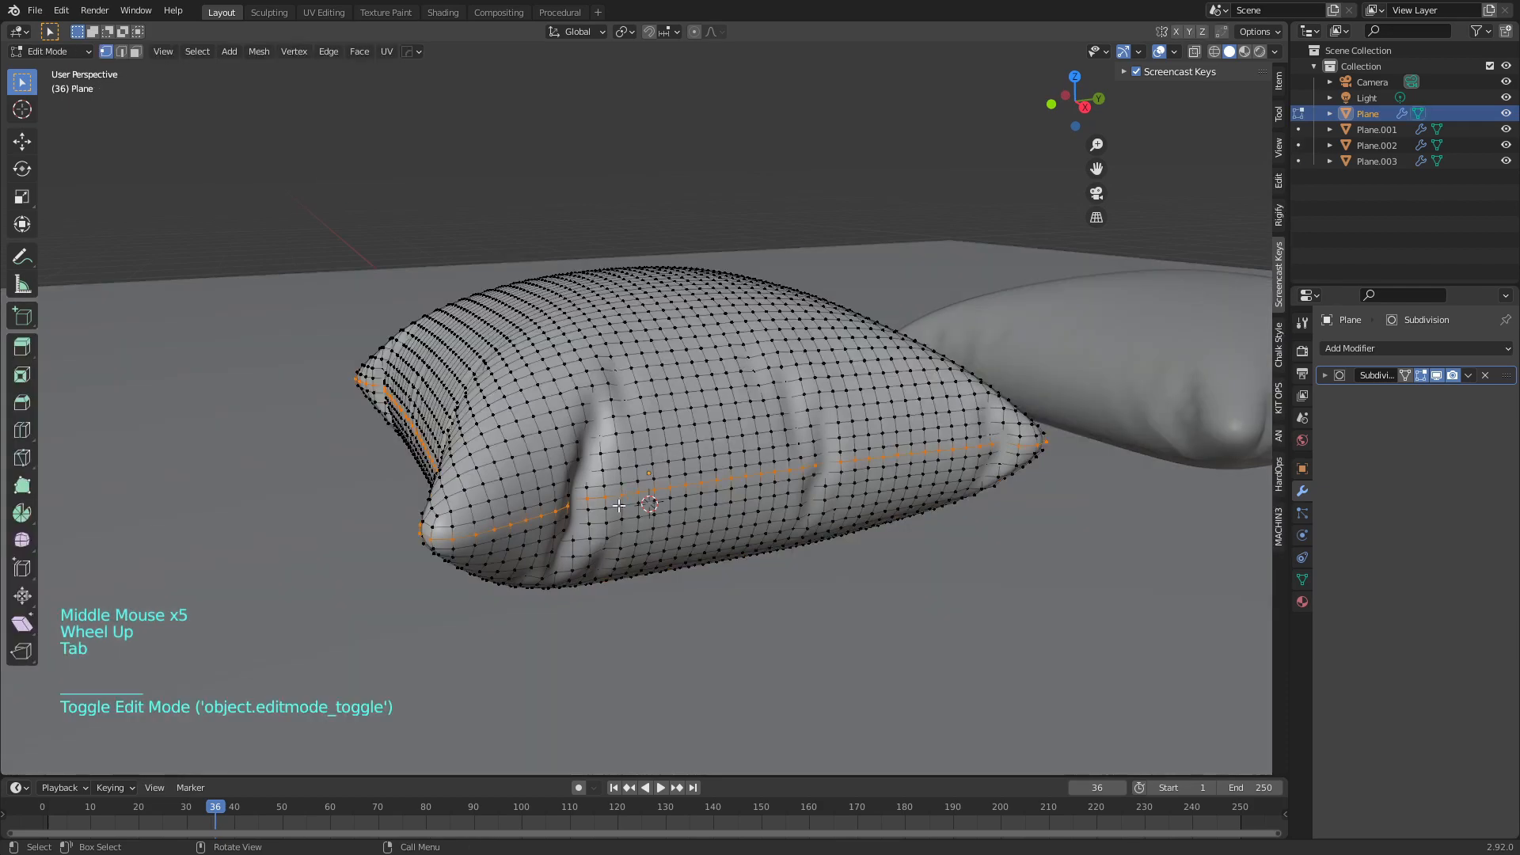
middle_drag(626, 499, 613, 418)
scroll(638, 415, up, 1)
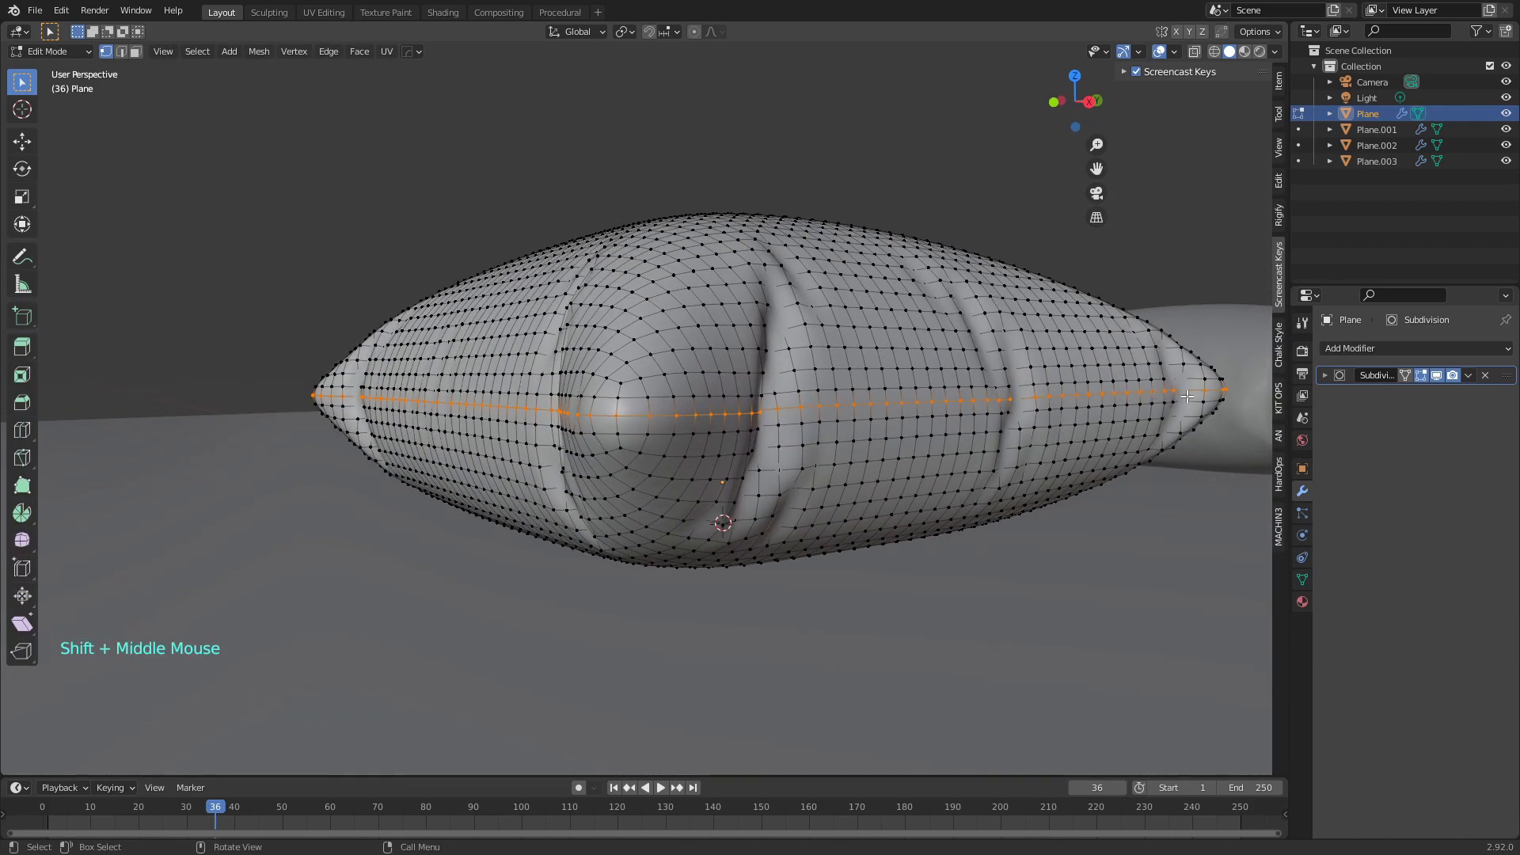
click(720, 474)
scroll(641, 429, up, 1)
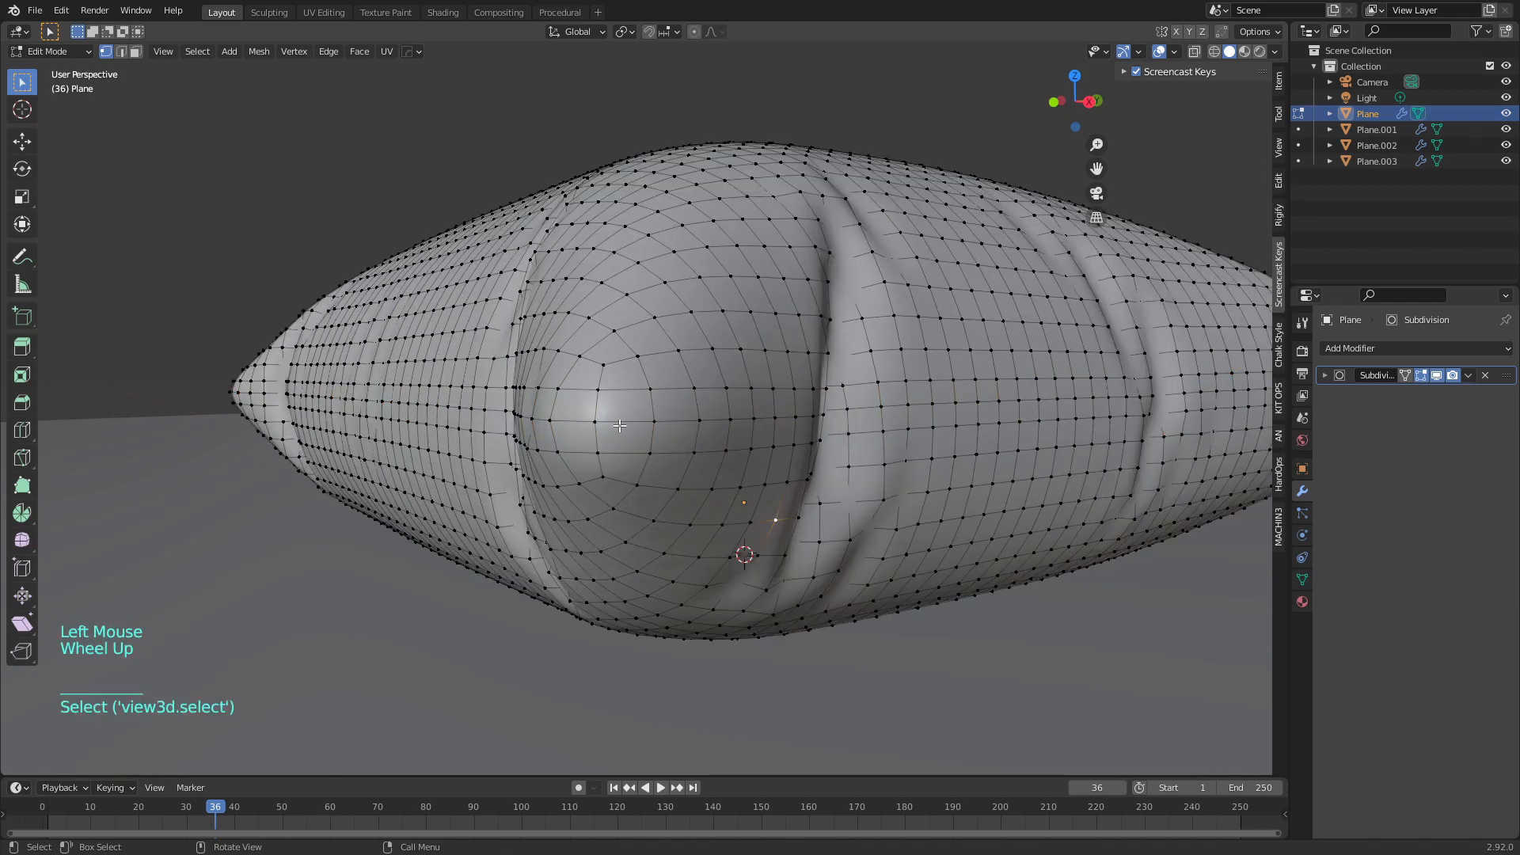
alt+click(612, 419)
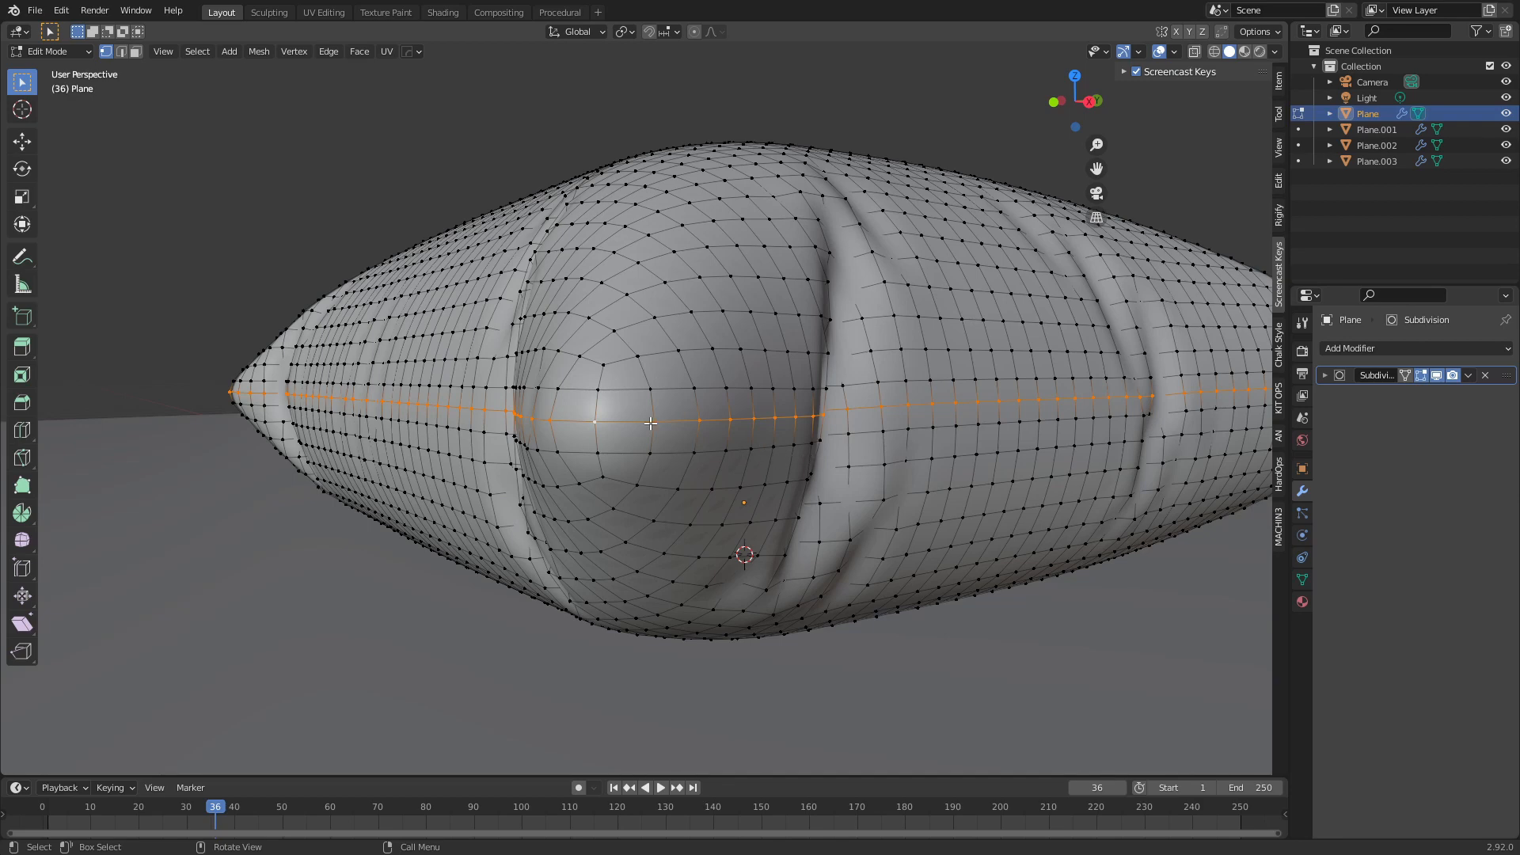
Bevel the pillow's middle edge loop with 2 segments and a width of about 0.009 m
scroll(646, 434, up, 2)
scroll(635, 452, down, 1)
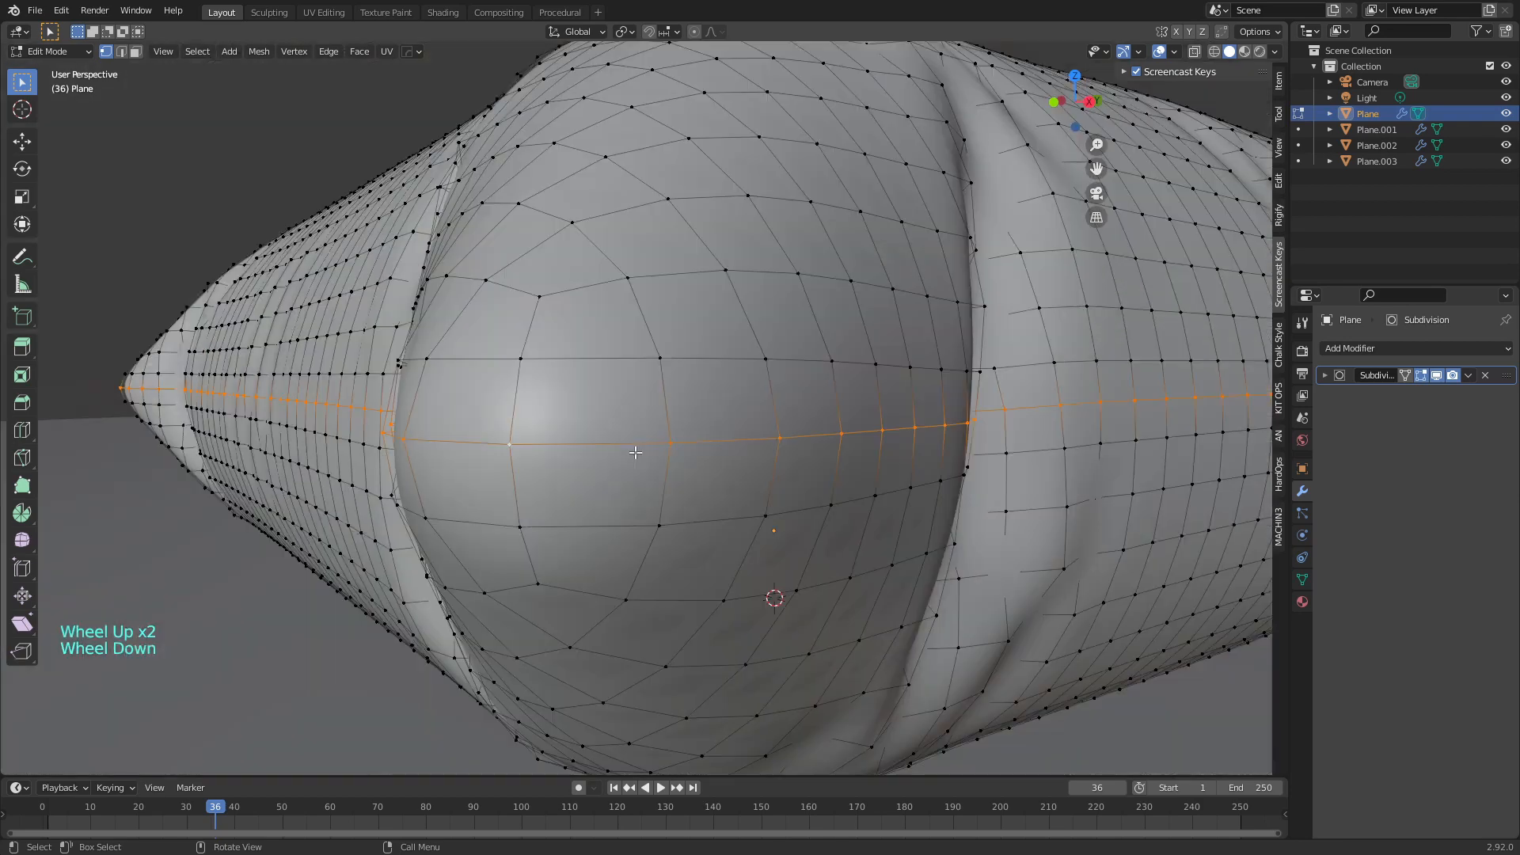
ctrl+middle_drag(634, 451, 674, 451)
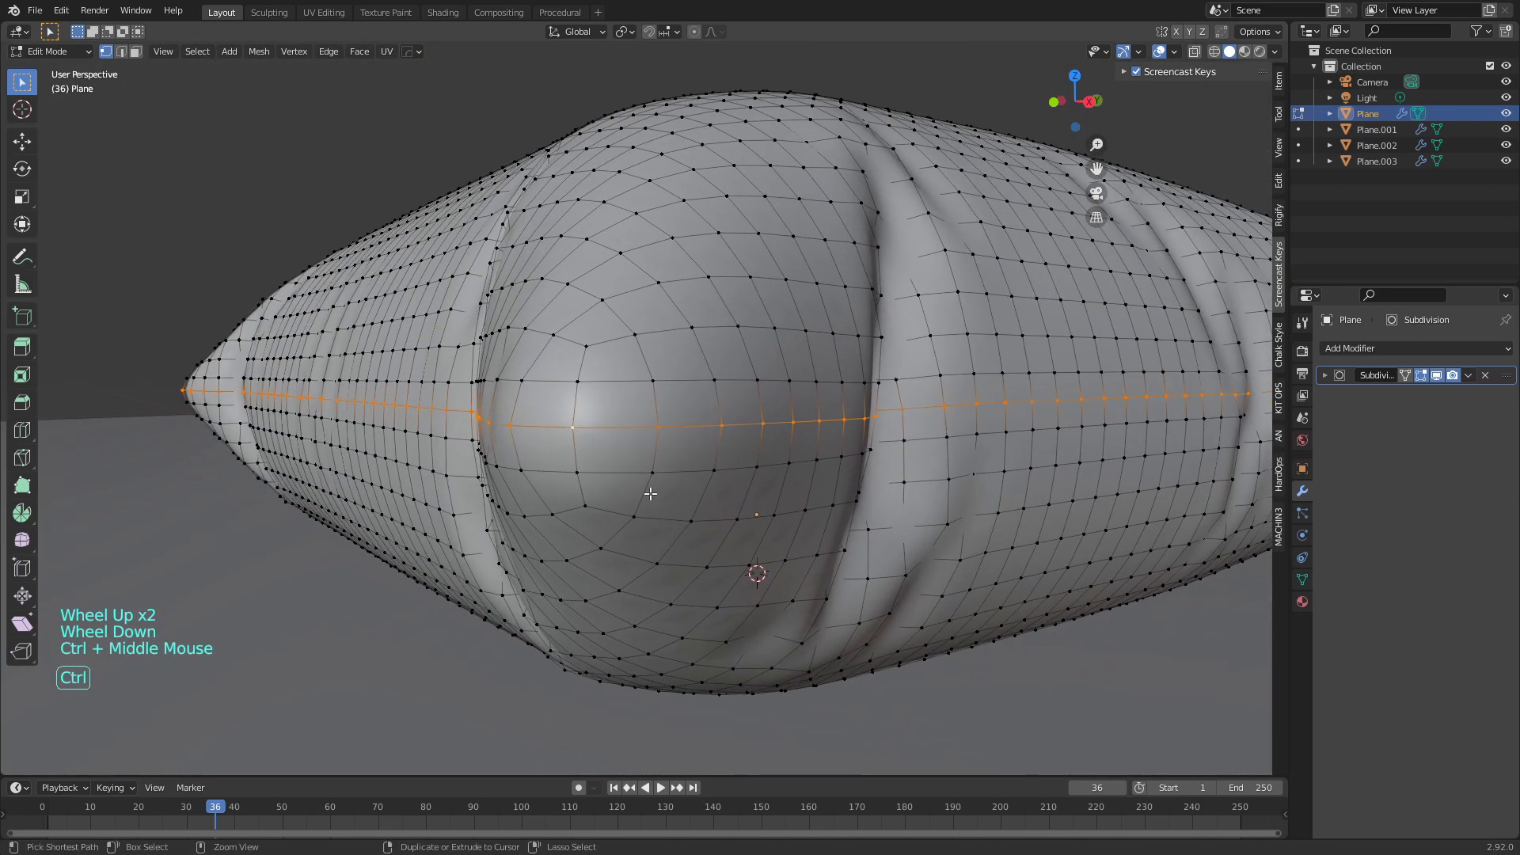
key(ctrl+b)
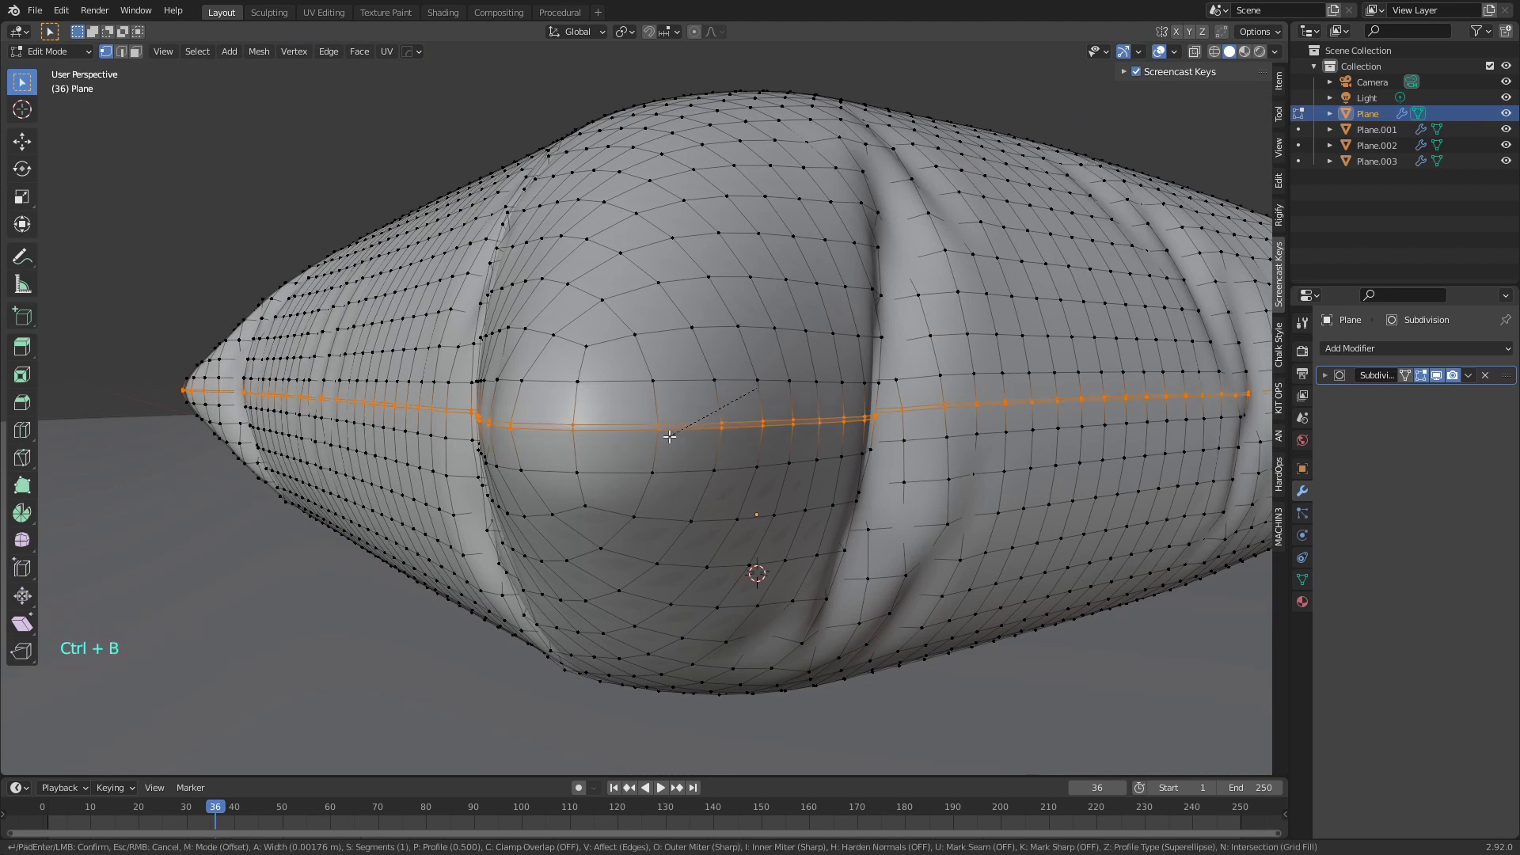
key(shift)
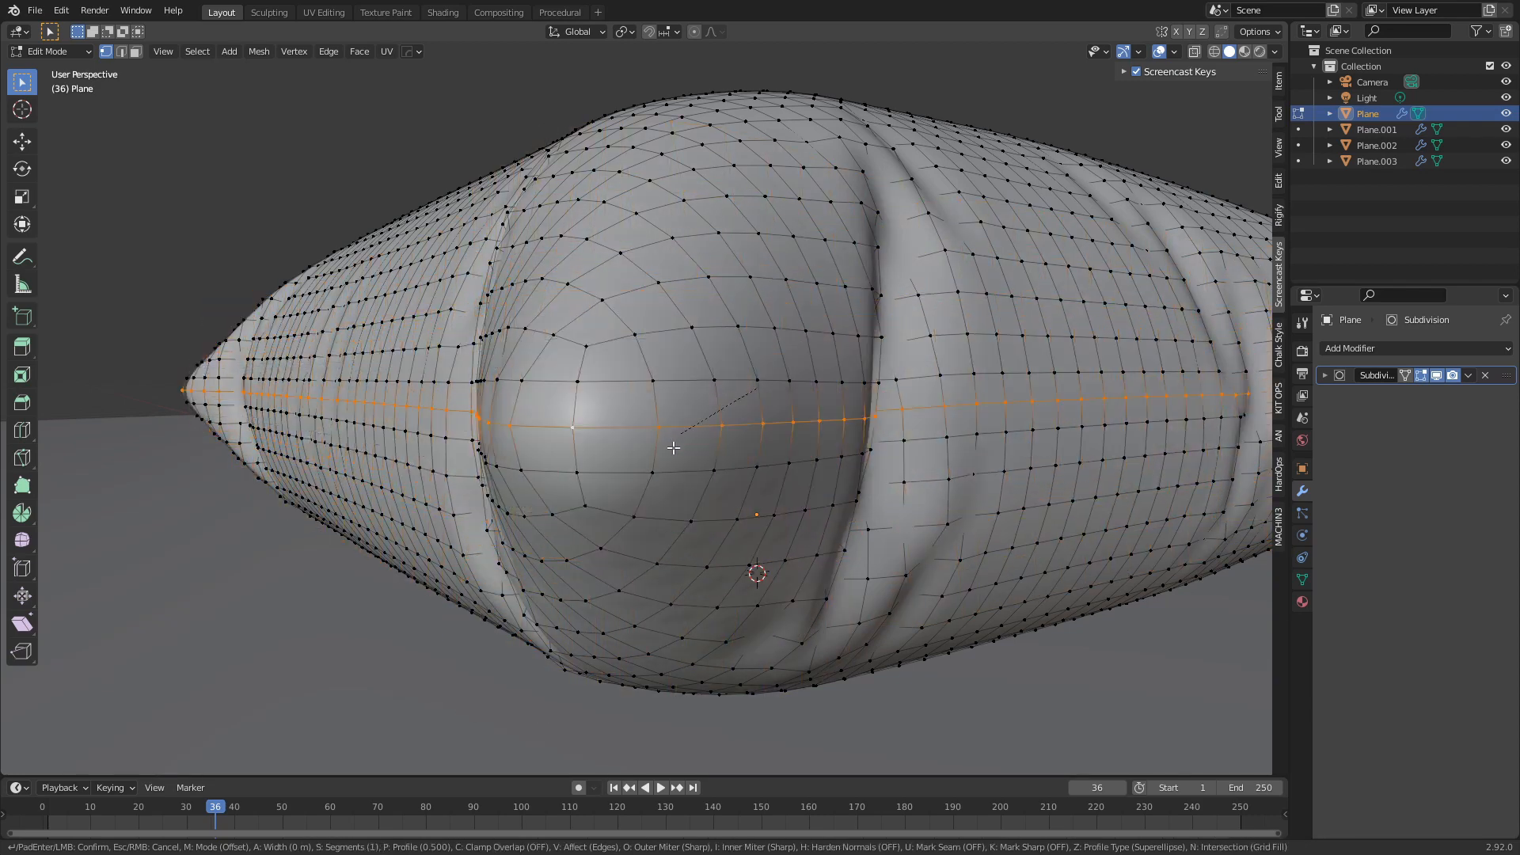
key(shift)
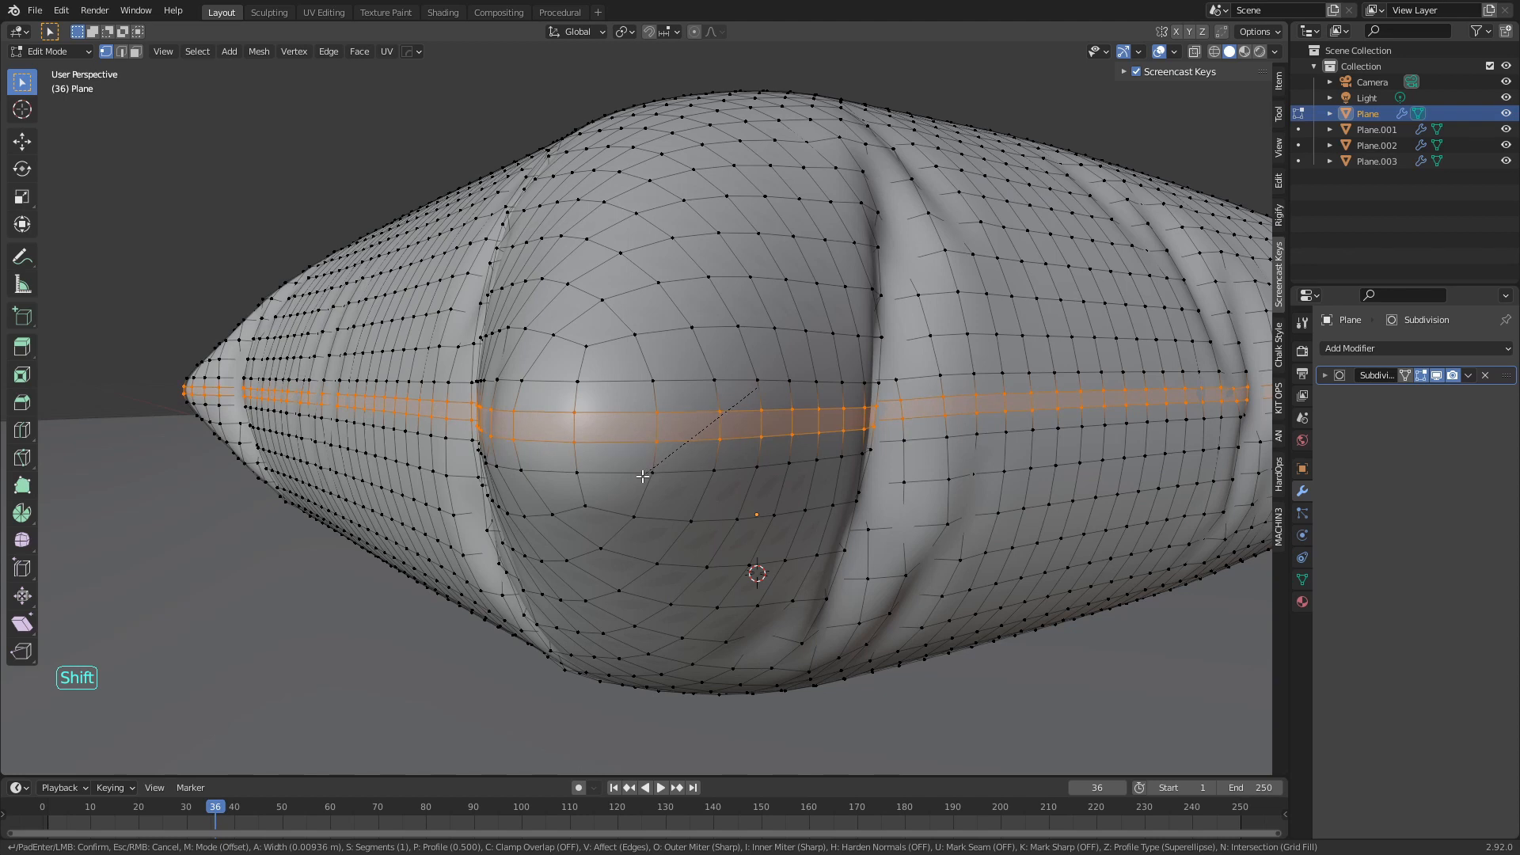
scroll(642, 476, up, 1)
click(643, 476)
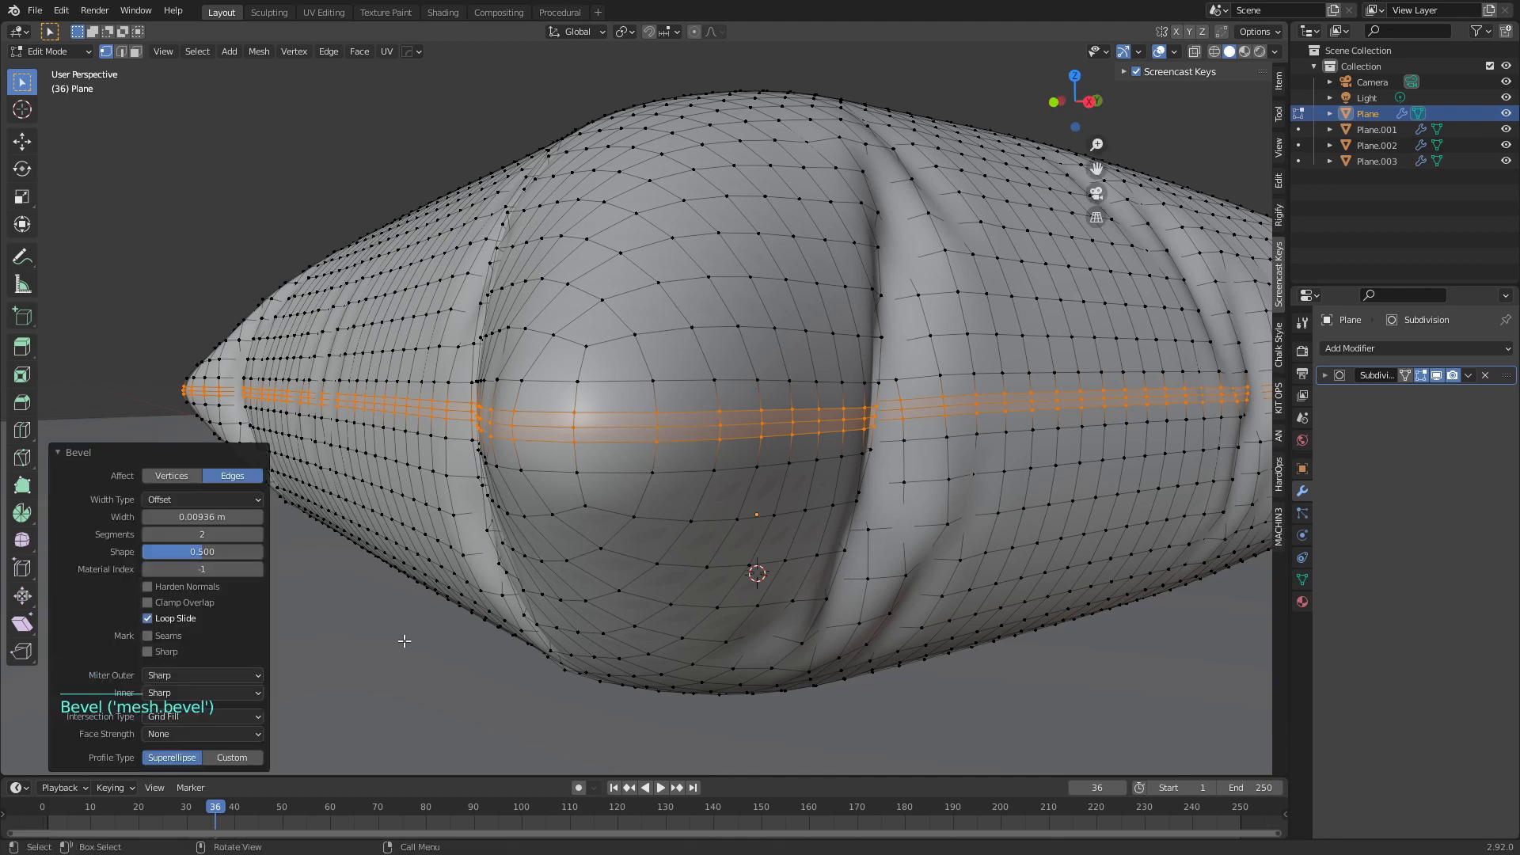
Select only the central edge loop of the beveled band around the pillow
click(575, 428)
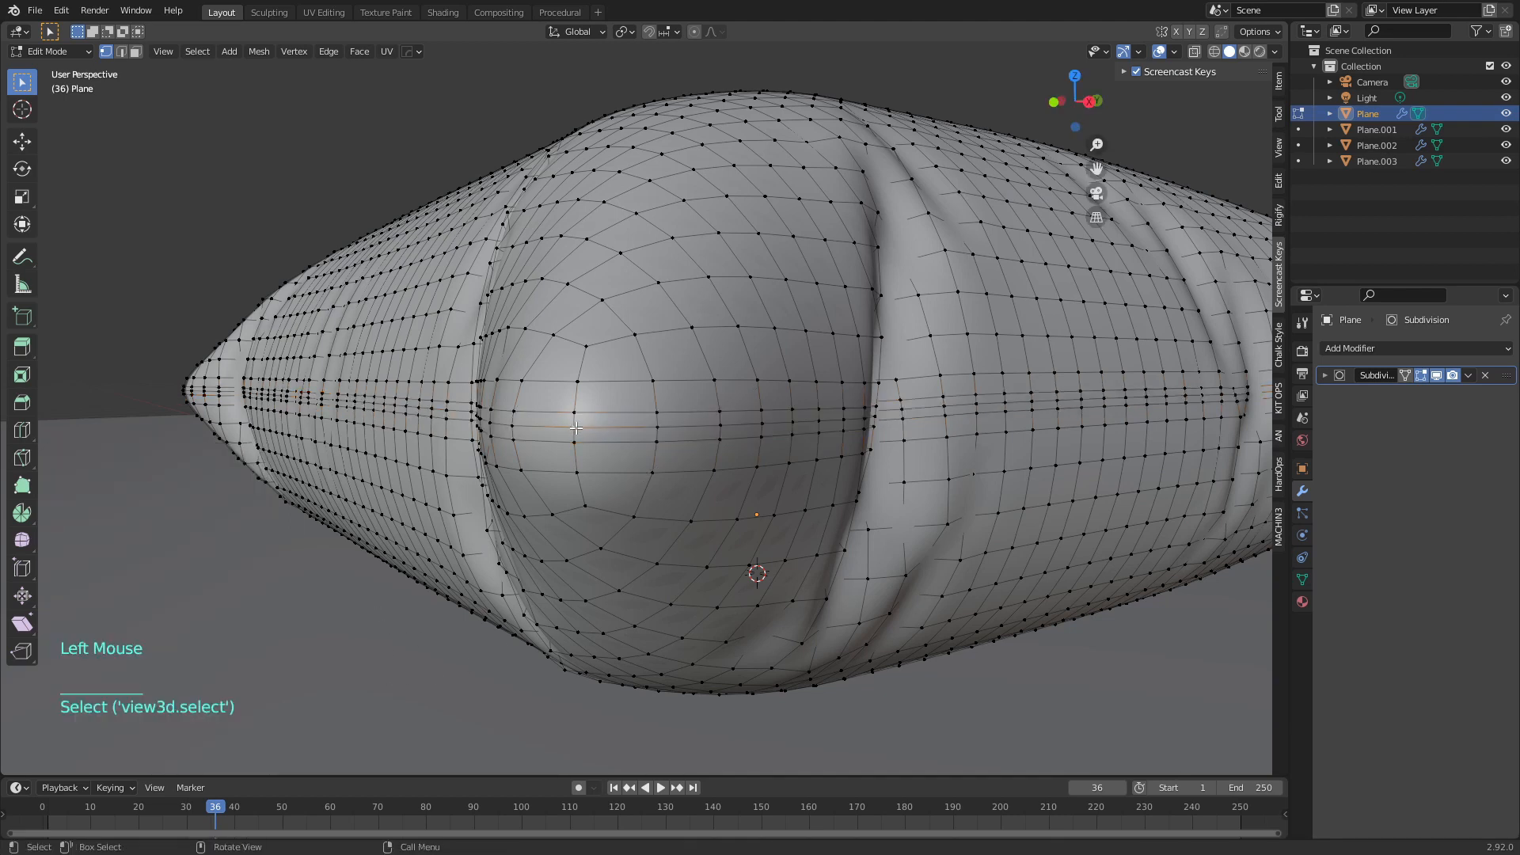
alt+click(607, 426)
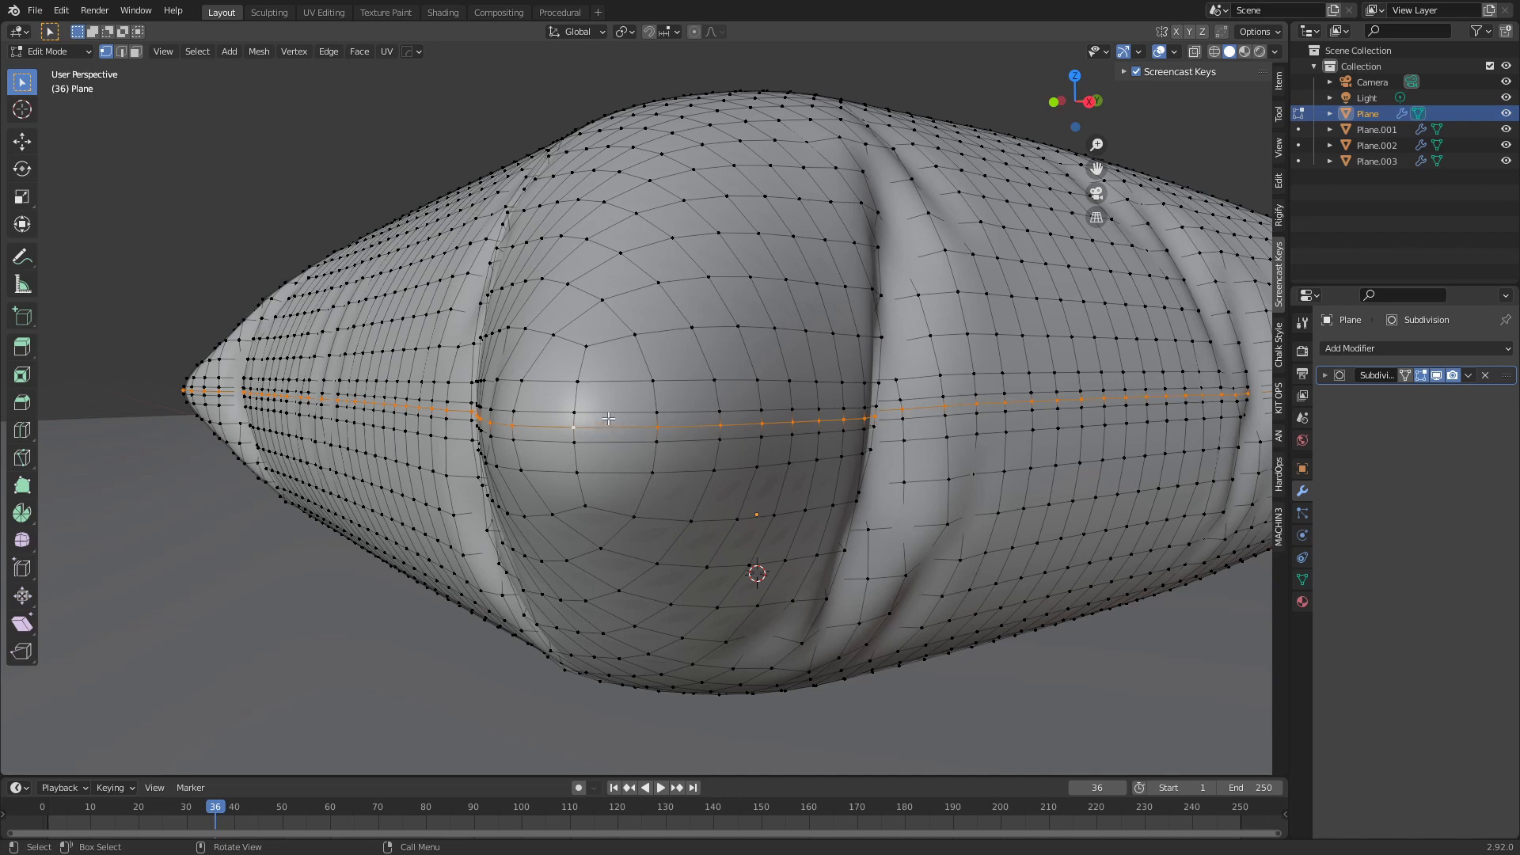
scroll(759, 504, down, 1)
middle_drag(759, 504, 696, 497)
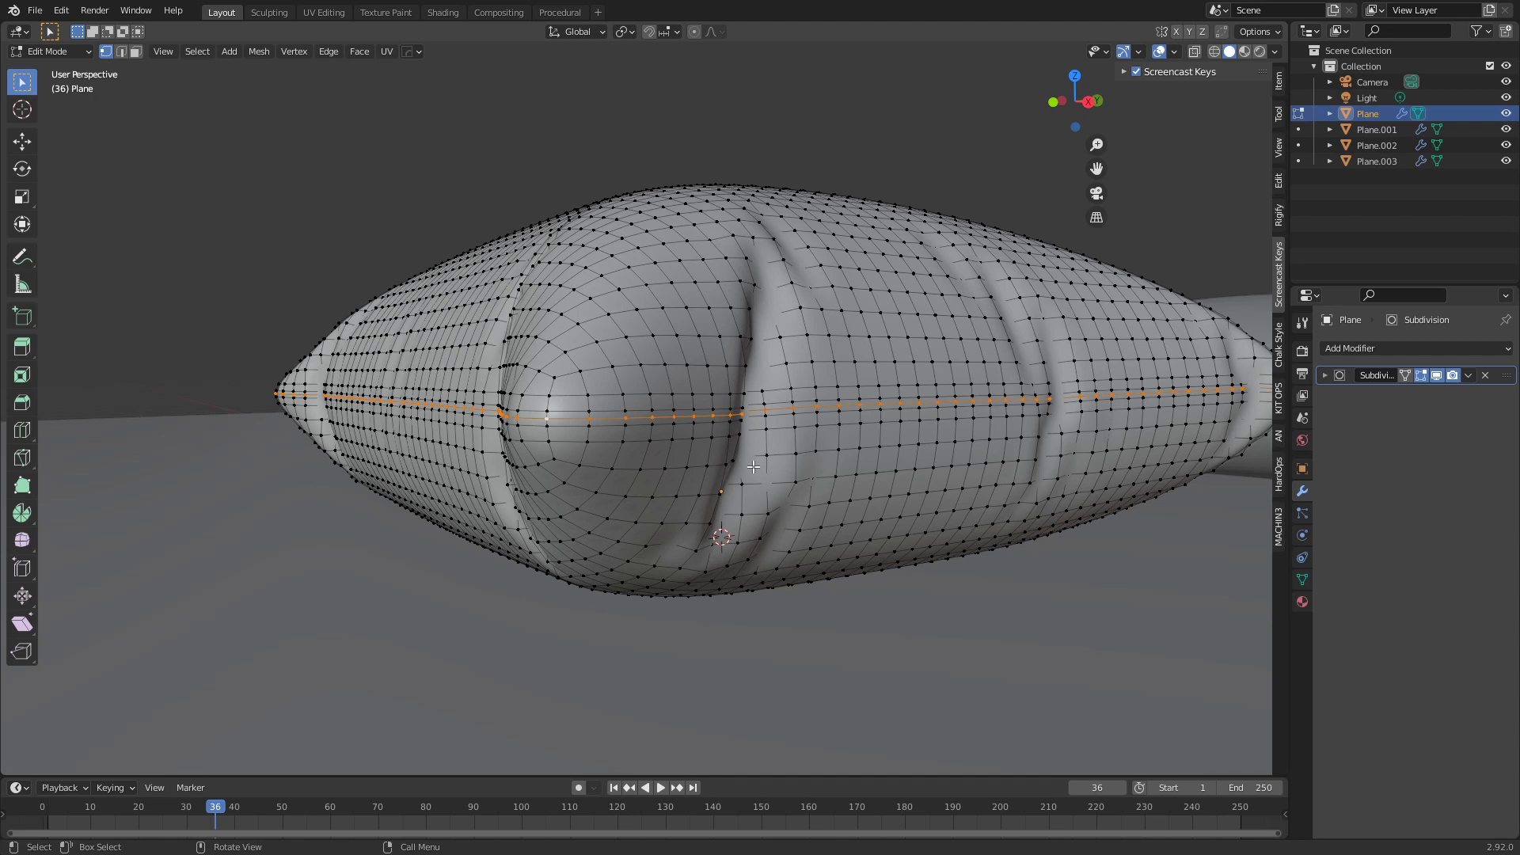
Set the pillow's origin to its geometry and return to editing its mesh
key(Tab)
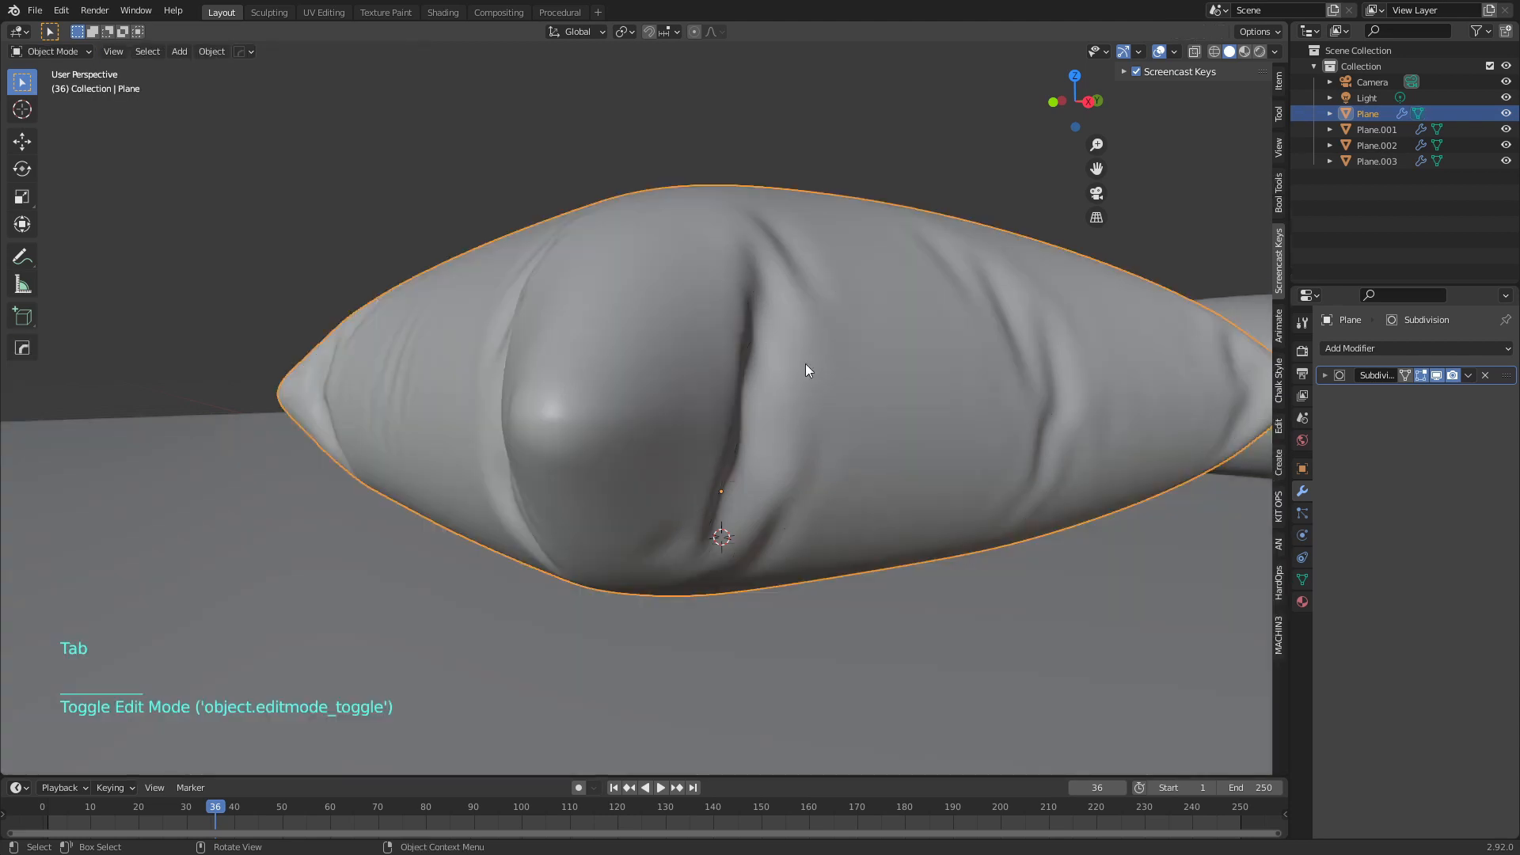
middle_drag(763, 374, 763, 388)
right_click(744, 473)
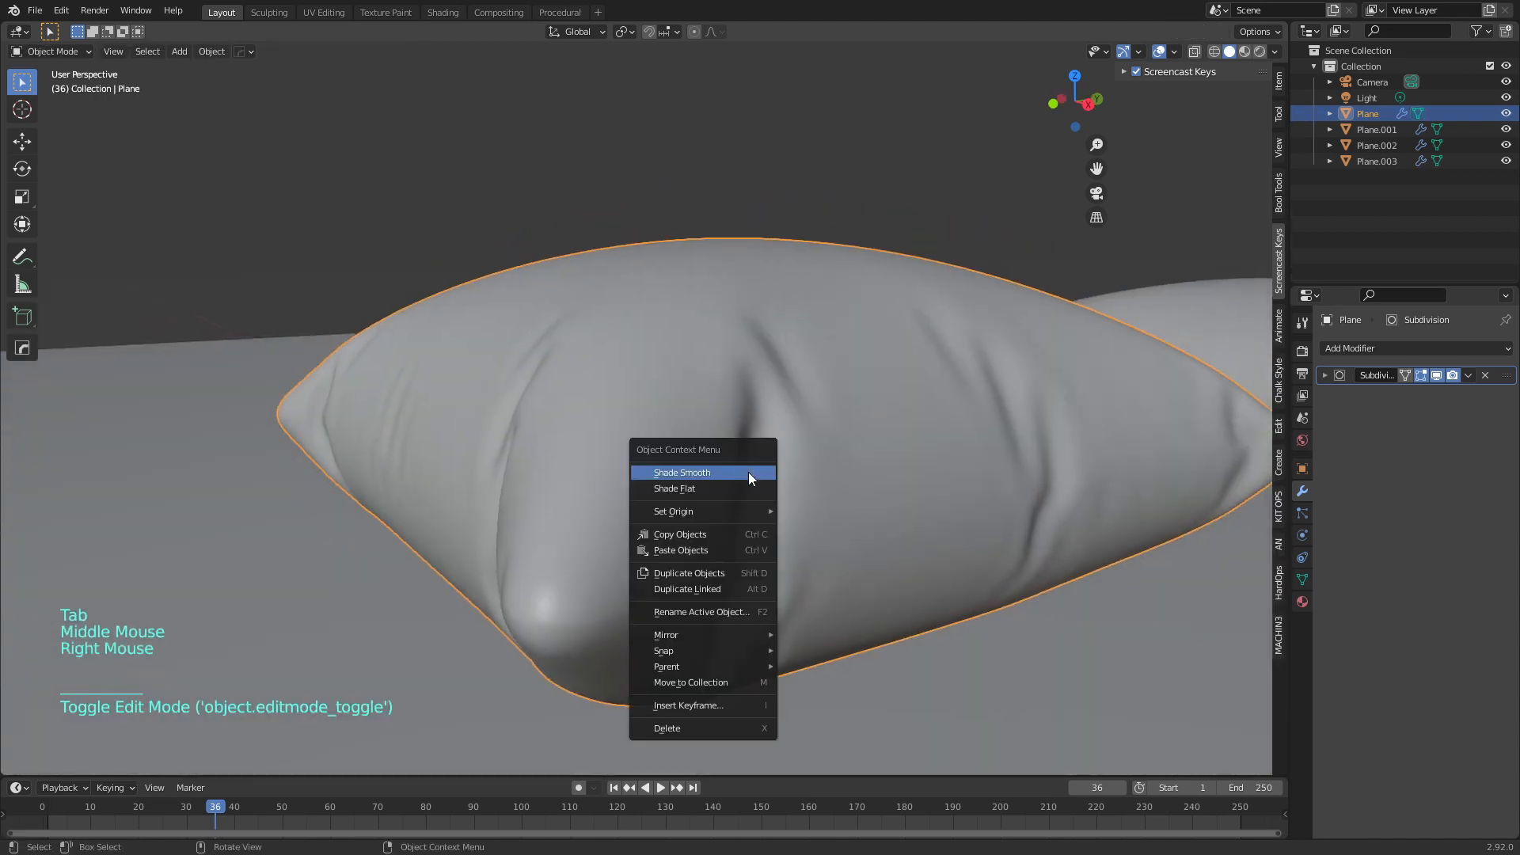
mouse_move(721, 512)
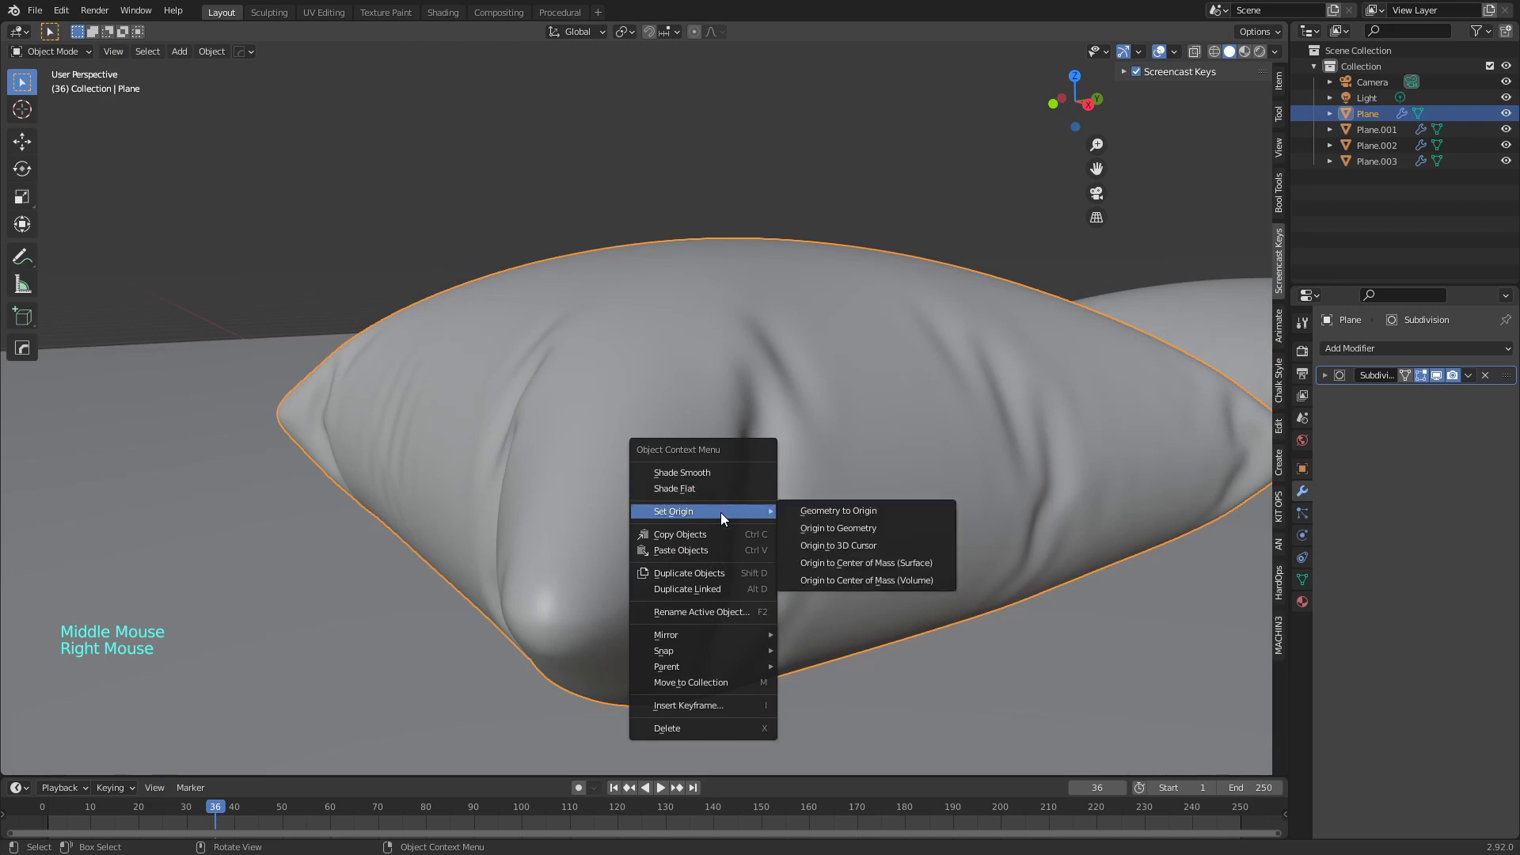
click(865, 529)
middle_drag(865, 529, 772, 515)
key(Tab)
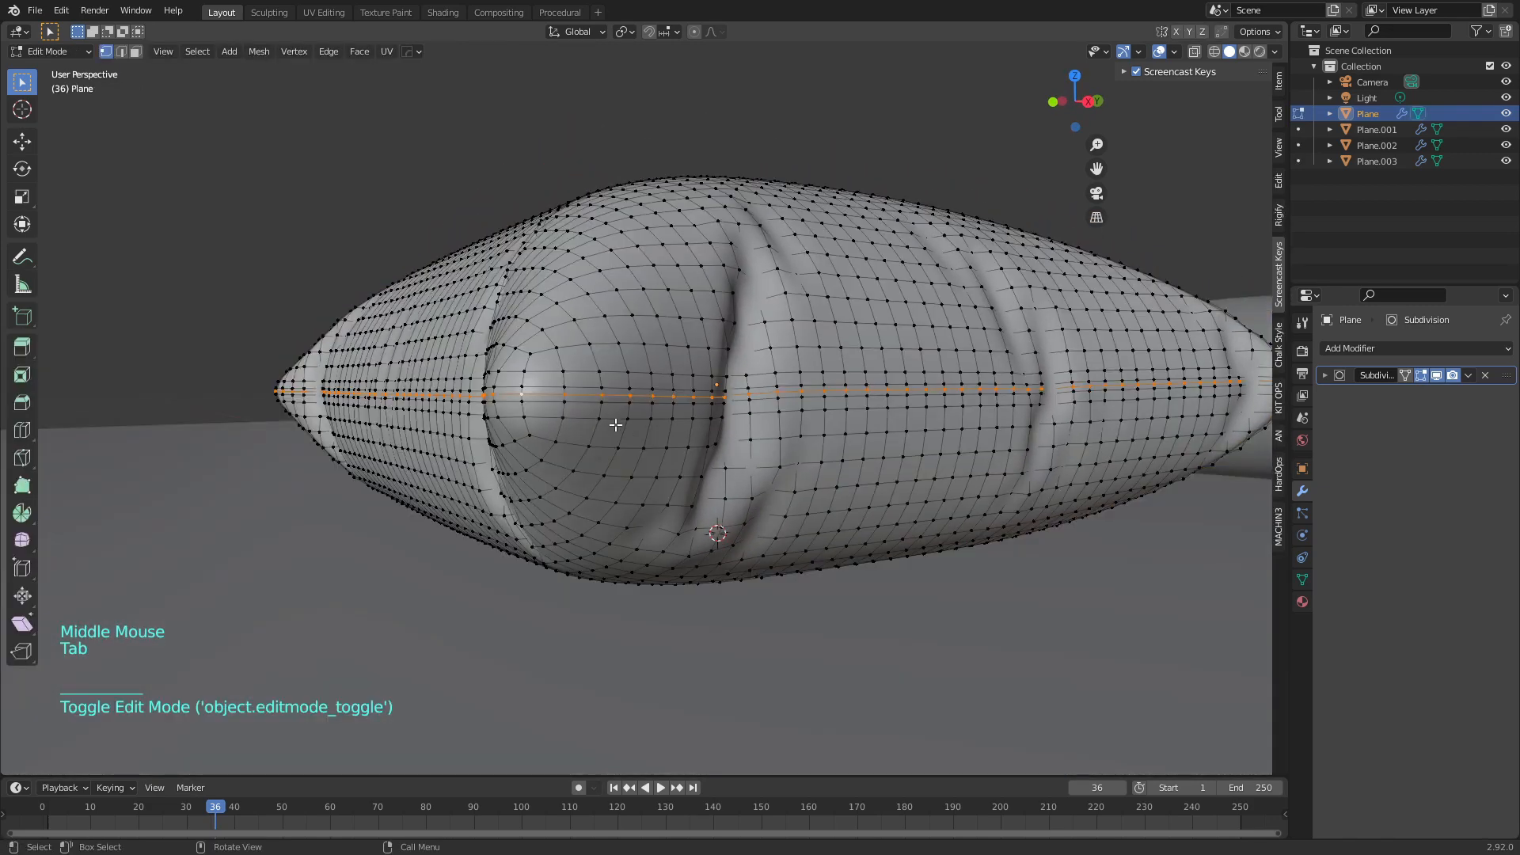
Shrink the selected middle loop inward by about 0.0168 m to form a seam groove around the pillow
shift+middle_drag(612, 420, 619, 426)
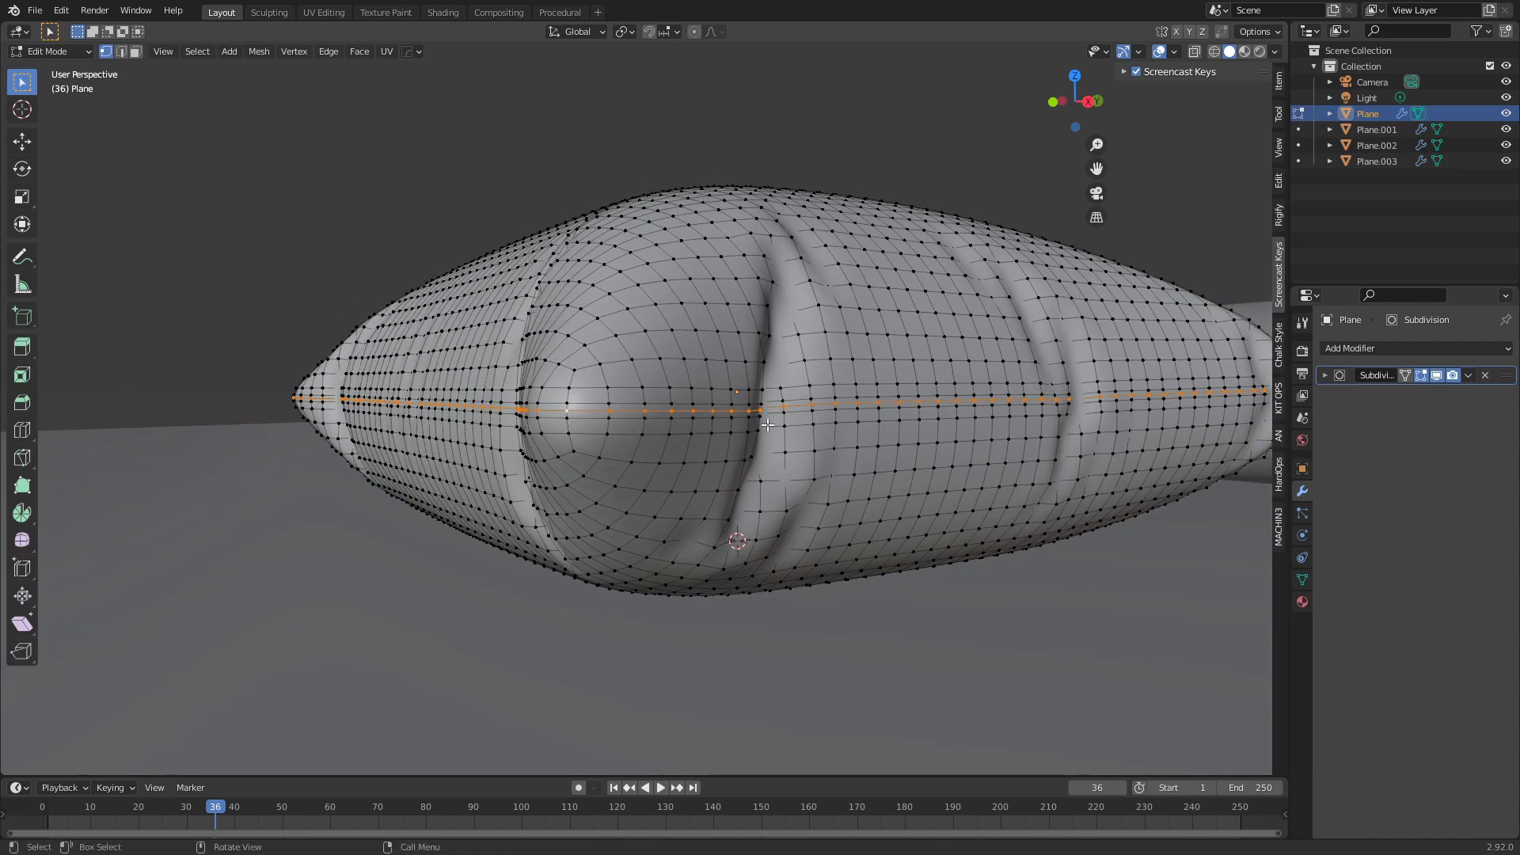
key(alt+s)
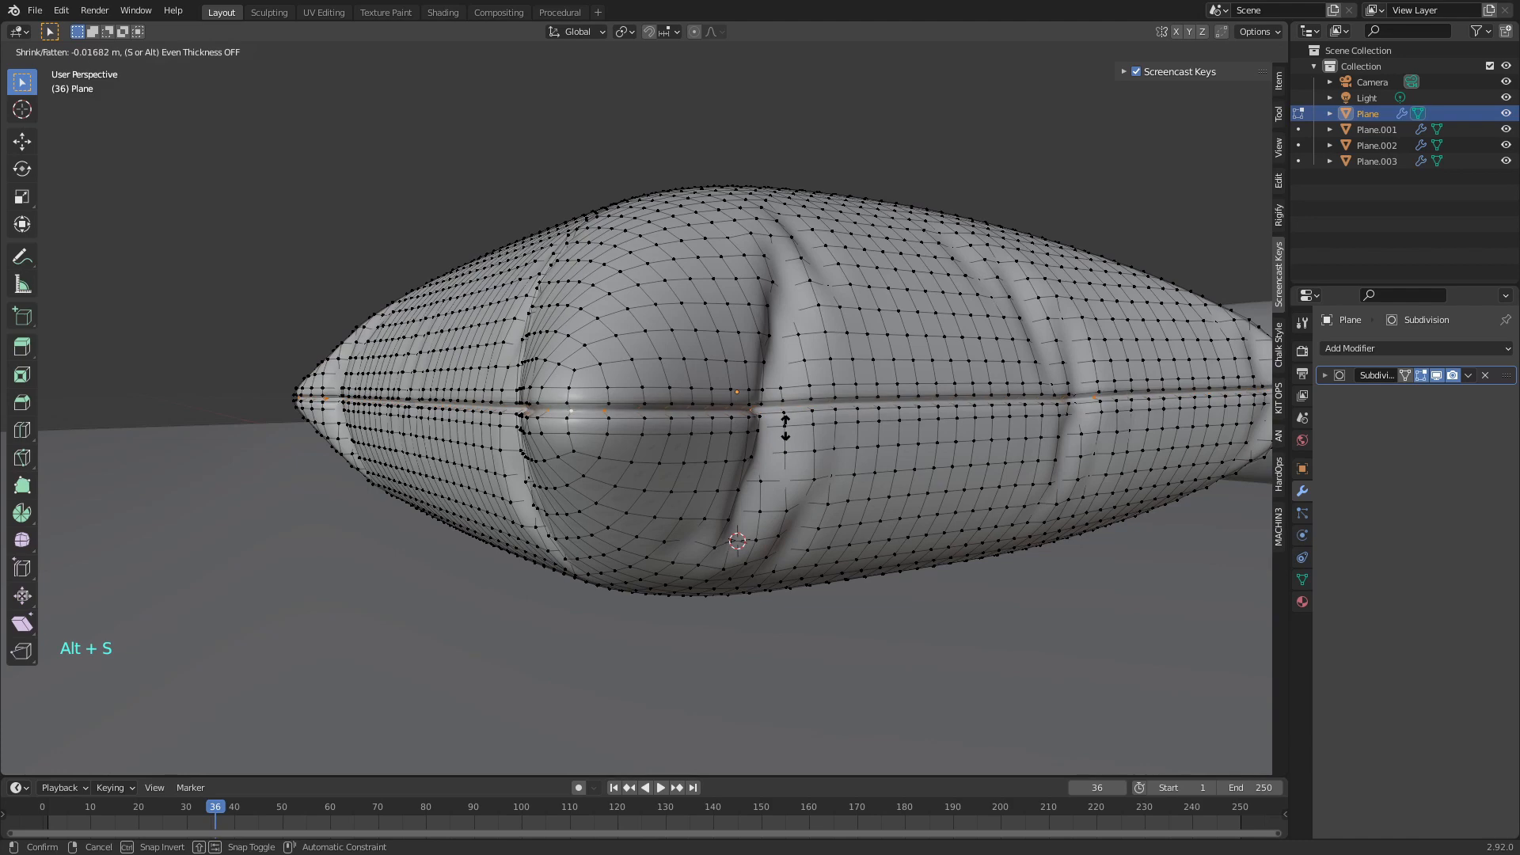
click(785, 428)
Bevel the groove's loop with 2 segments and a width of about 0.0029 m, then view the pillow in Object Mode
scroll(596, 428, up, 1)
shift+scroll(595, 429, up, 1)
shift+middle_drag(633, 428, 596, 428)
shift+scroll(595, 428, down, 1)
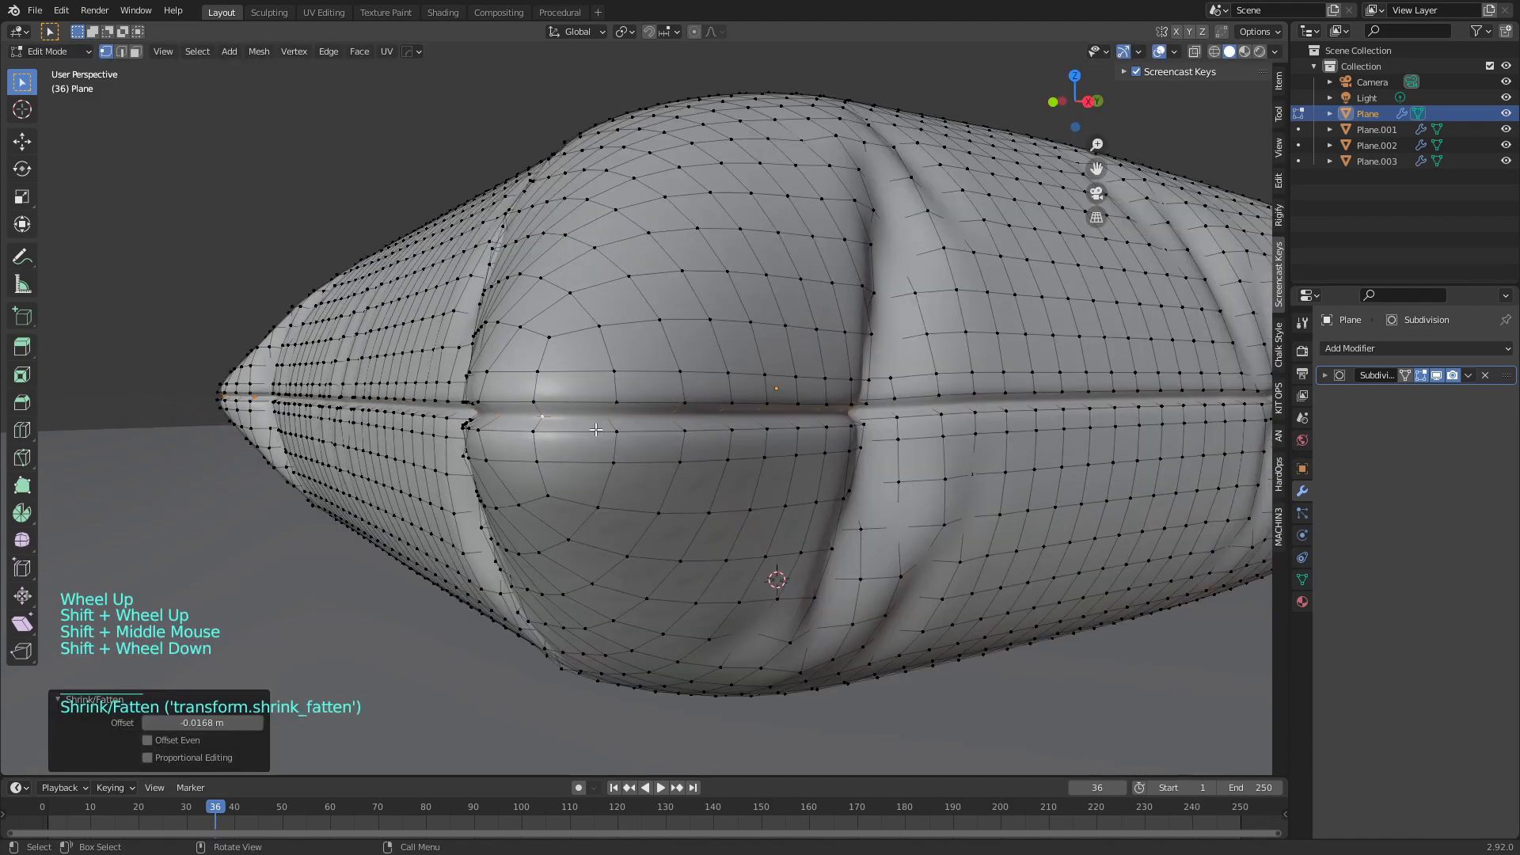
key(ctrl+b)
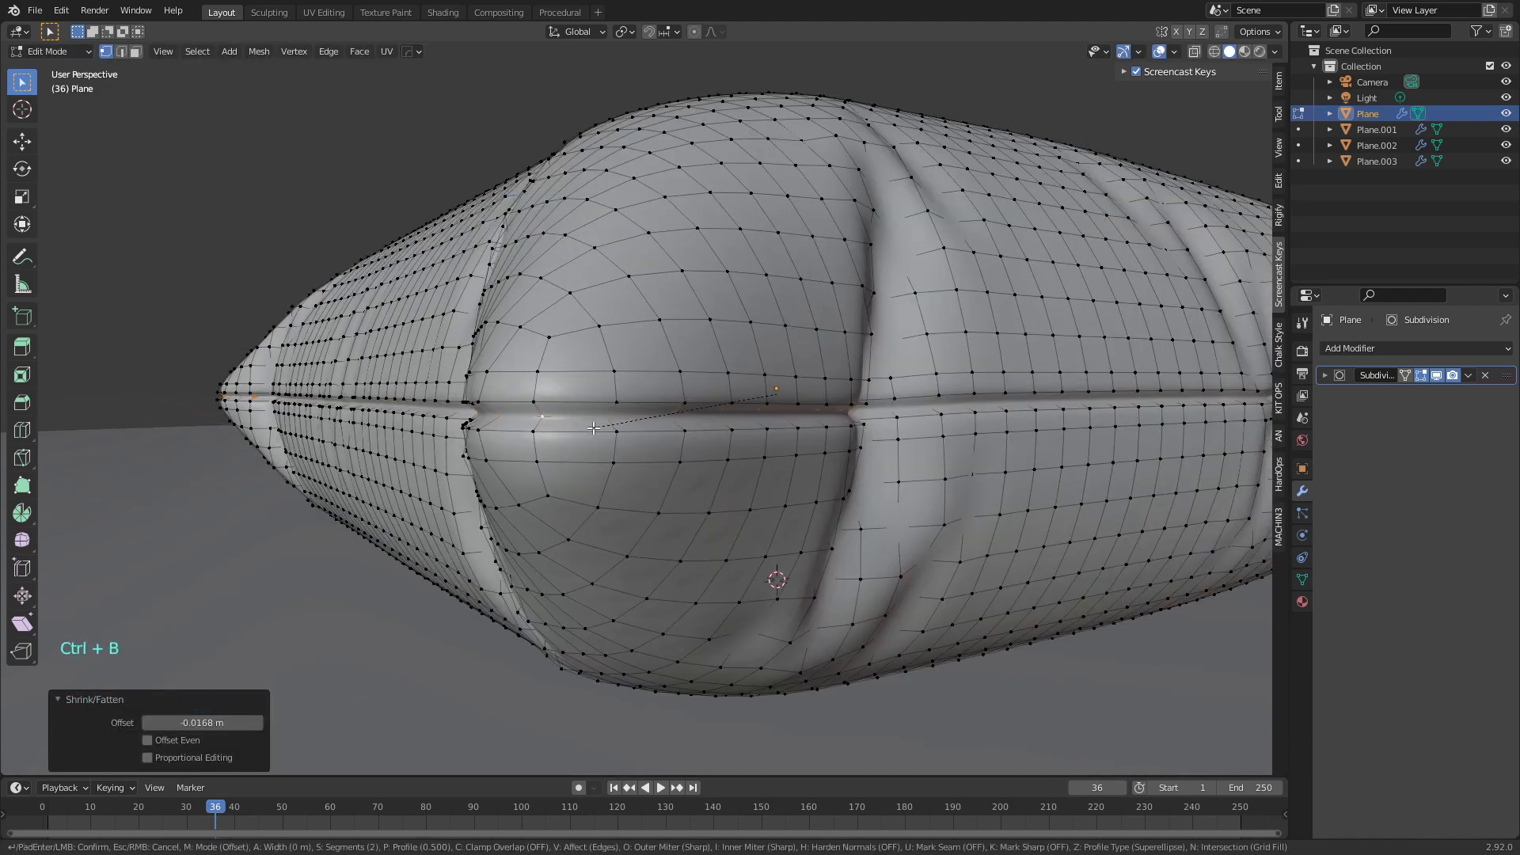
key(shift)
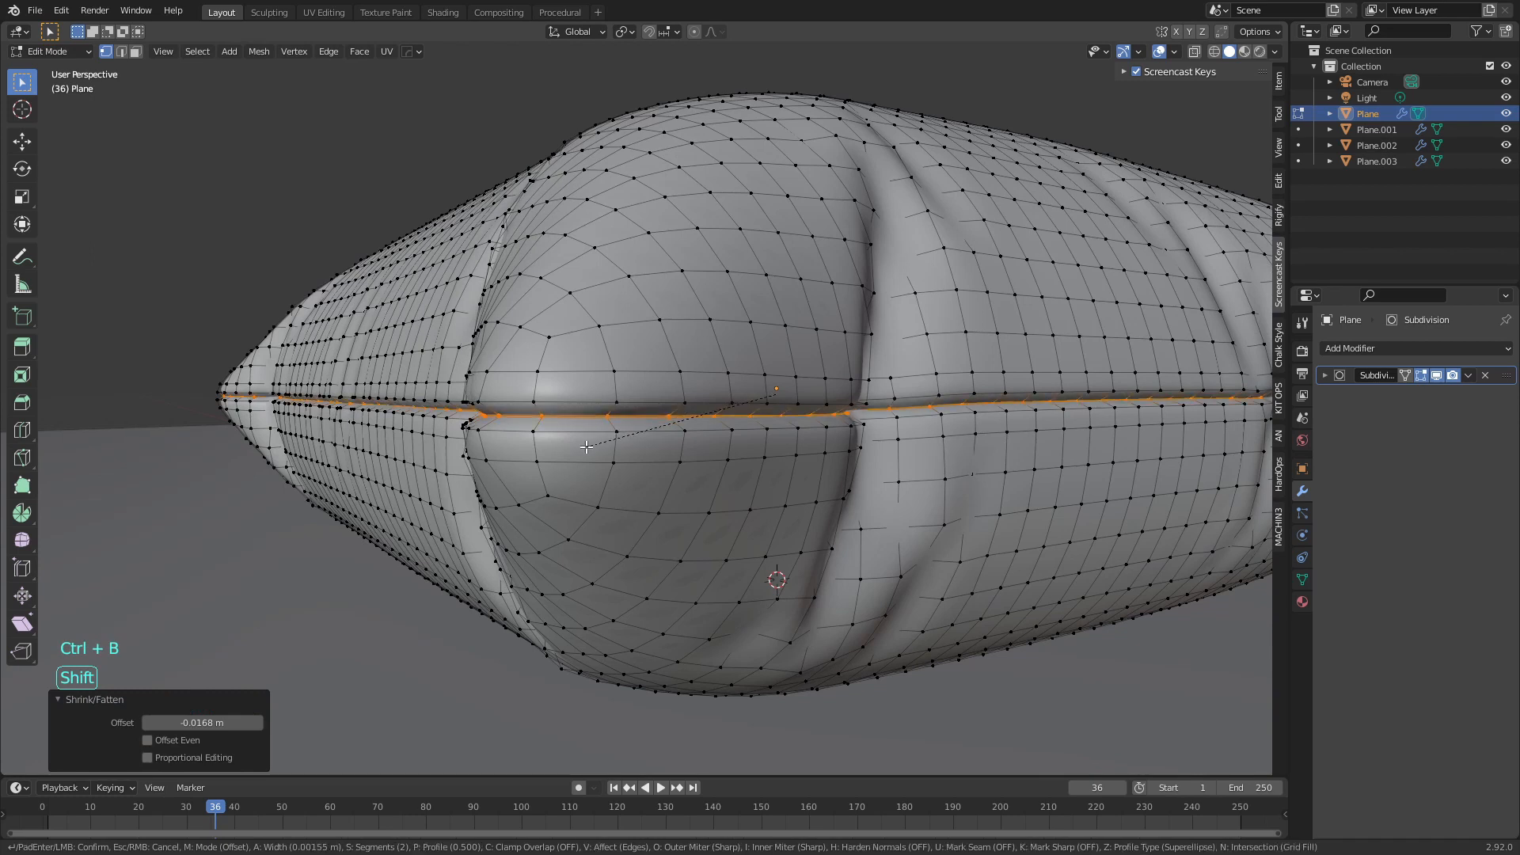
mouse_move(583, 461)
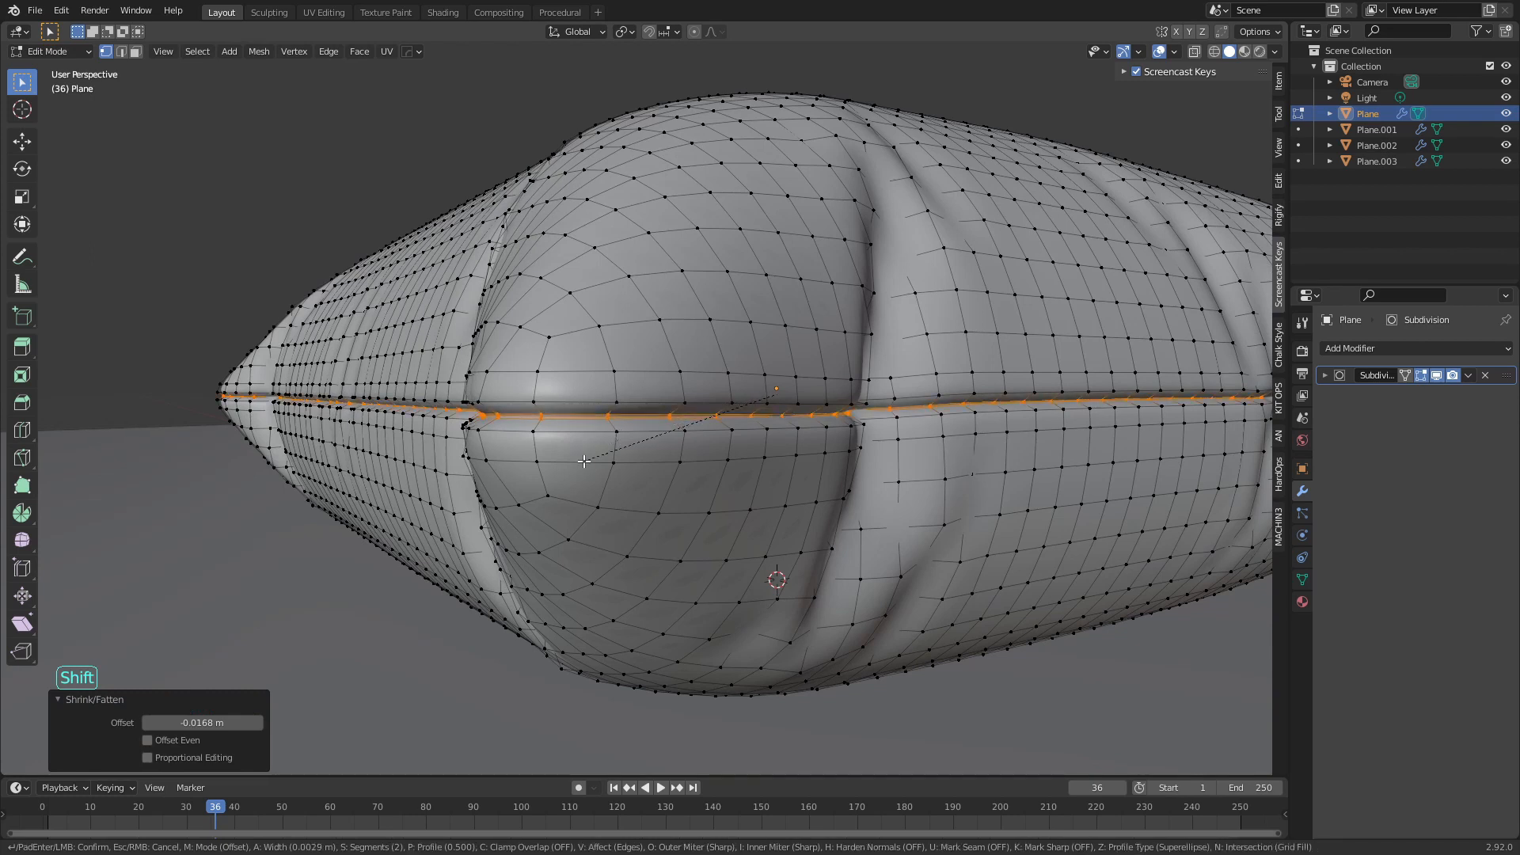
click(584, 461)
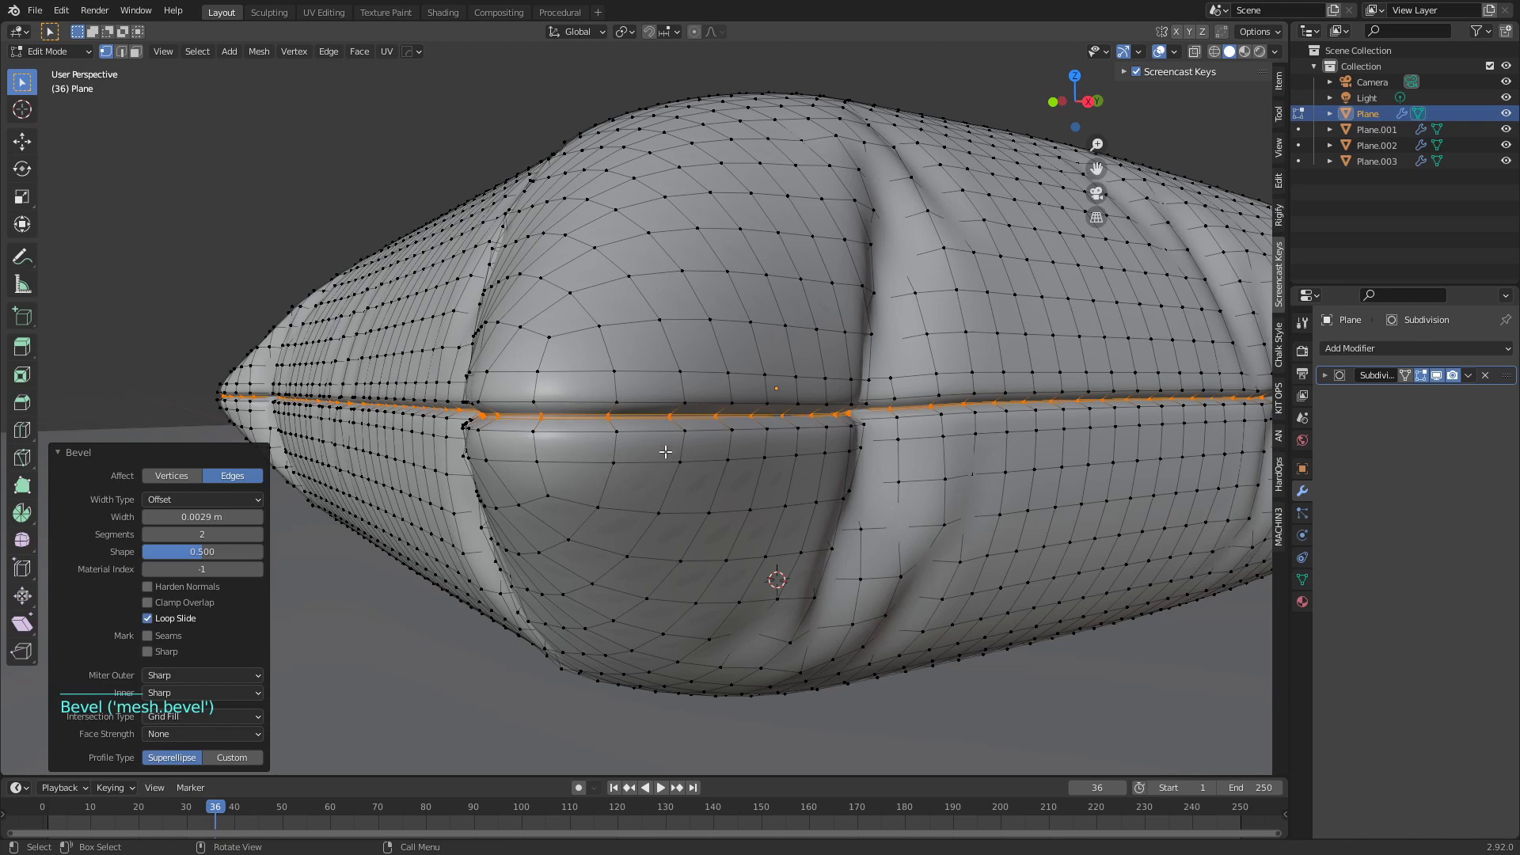
scroll(649, 450, down, 2)
key(Tab)
middle_drag(631, 483, 690, 407)
scroll(579, 445, up, 1)
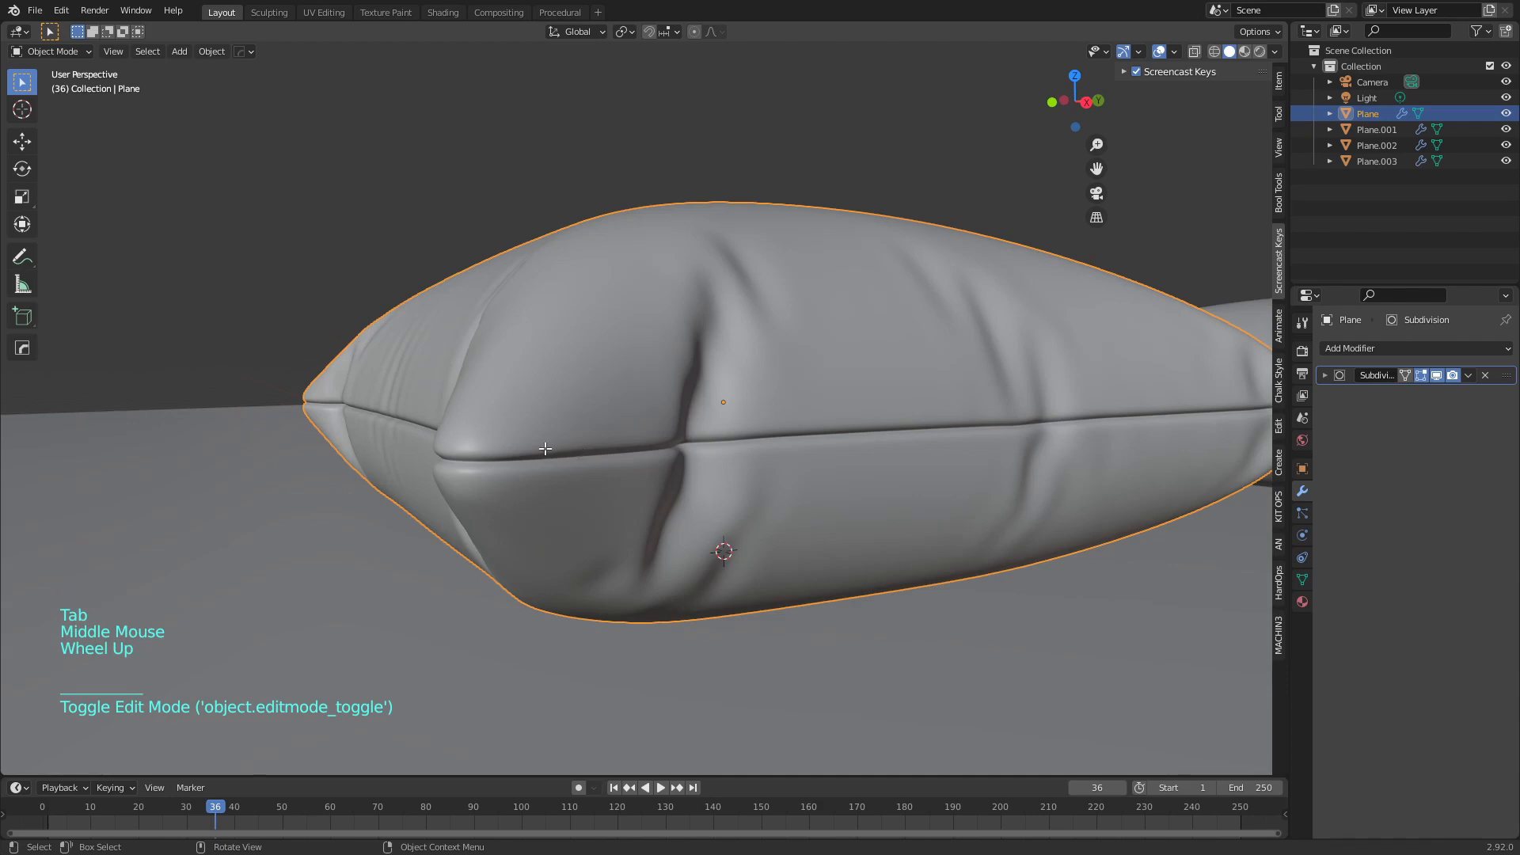
Scale the beveled groove band up by a factor of about 1.005 and return to Object Mode
key(Tab)
scroll(546, 448, up, 1)
middle_drag(545, 449, 509, 469)
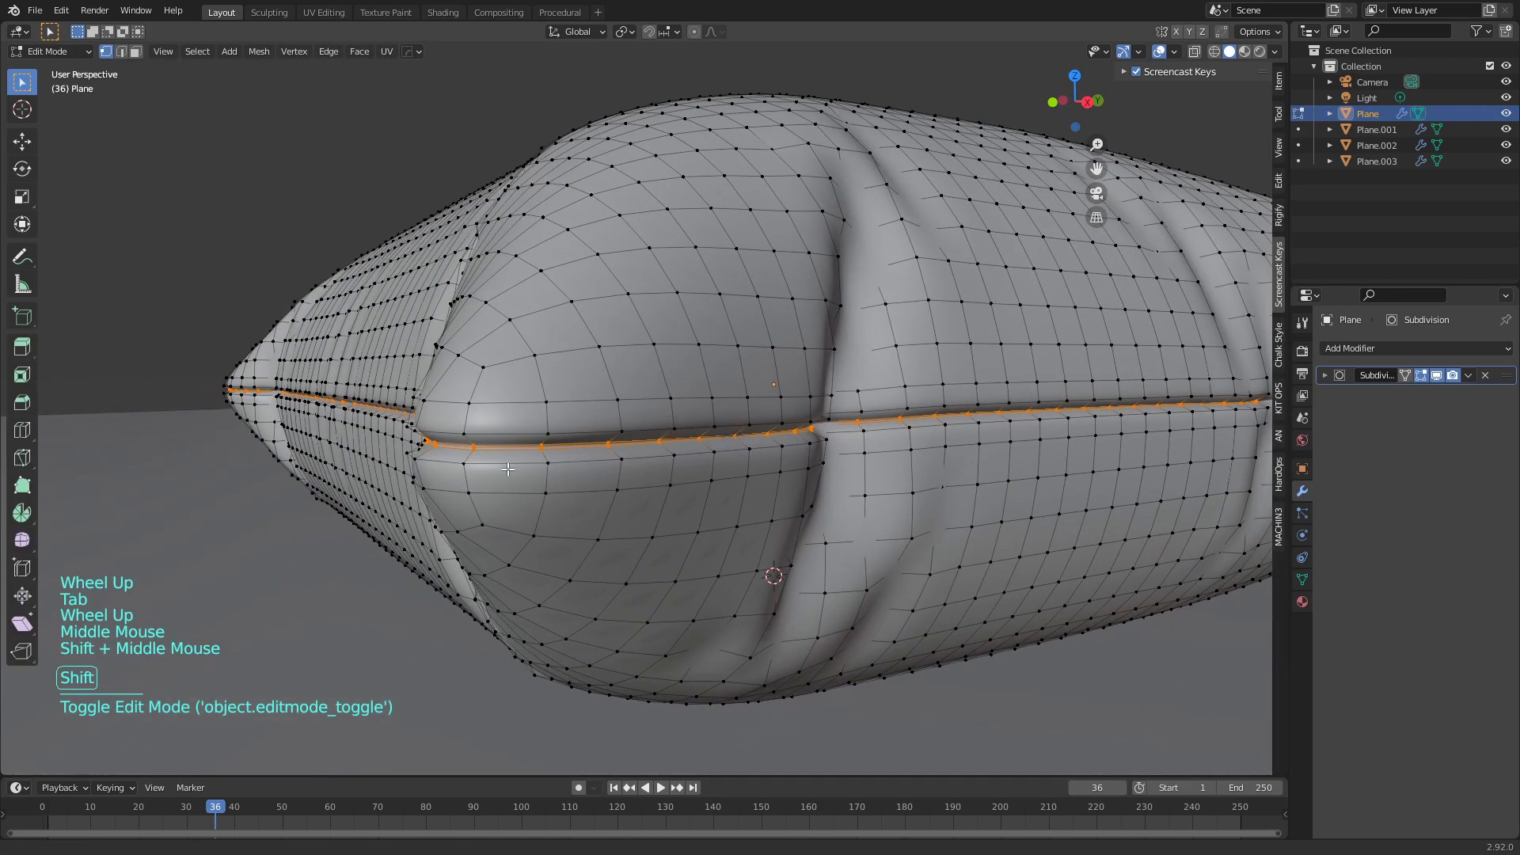
key(s)
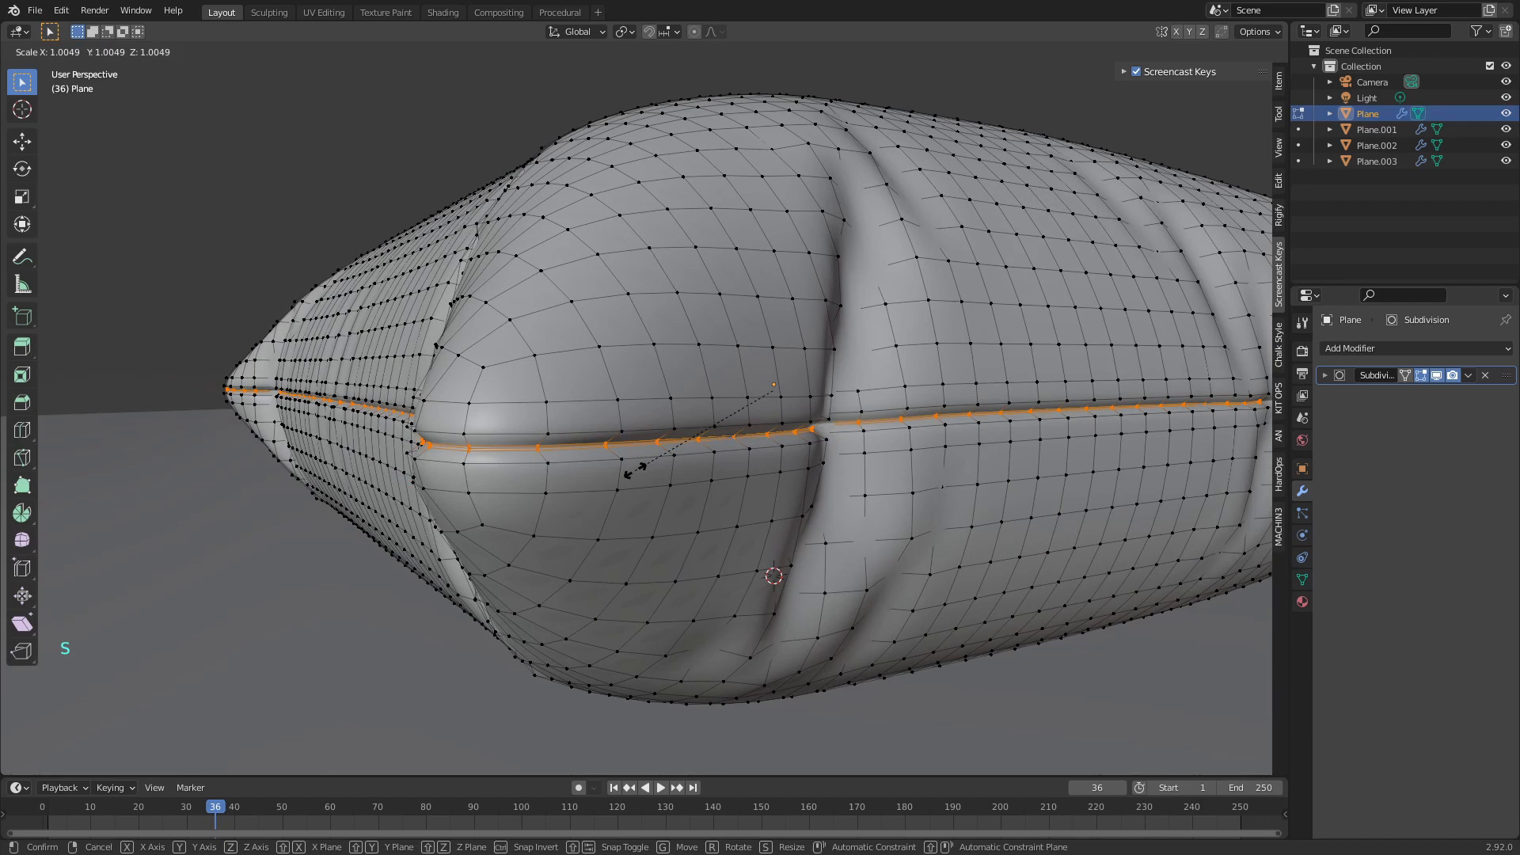
click(633, 470)
key(Tab)
scroll(632, 486, down, 2)
middle_drag(632, 486, 729, 445)
scroll(701, 470, up, 1)
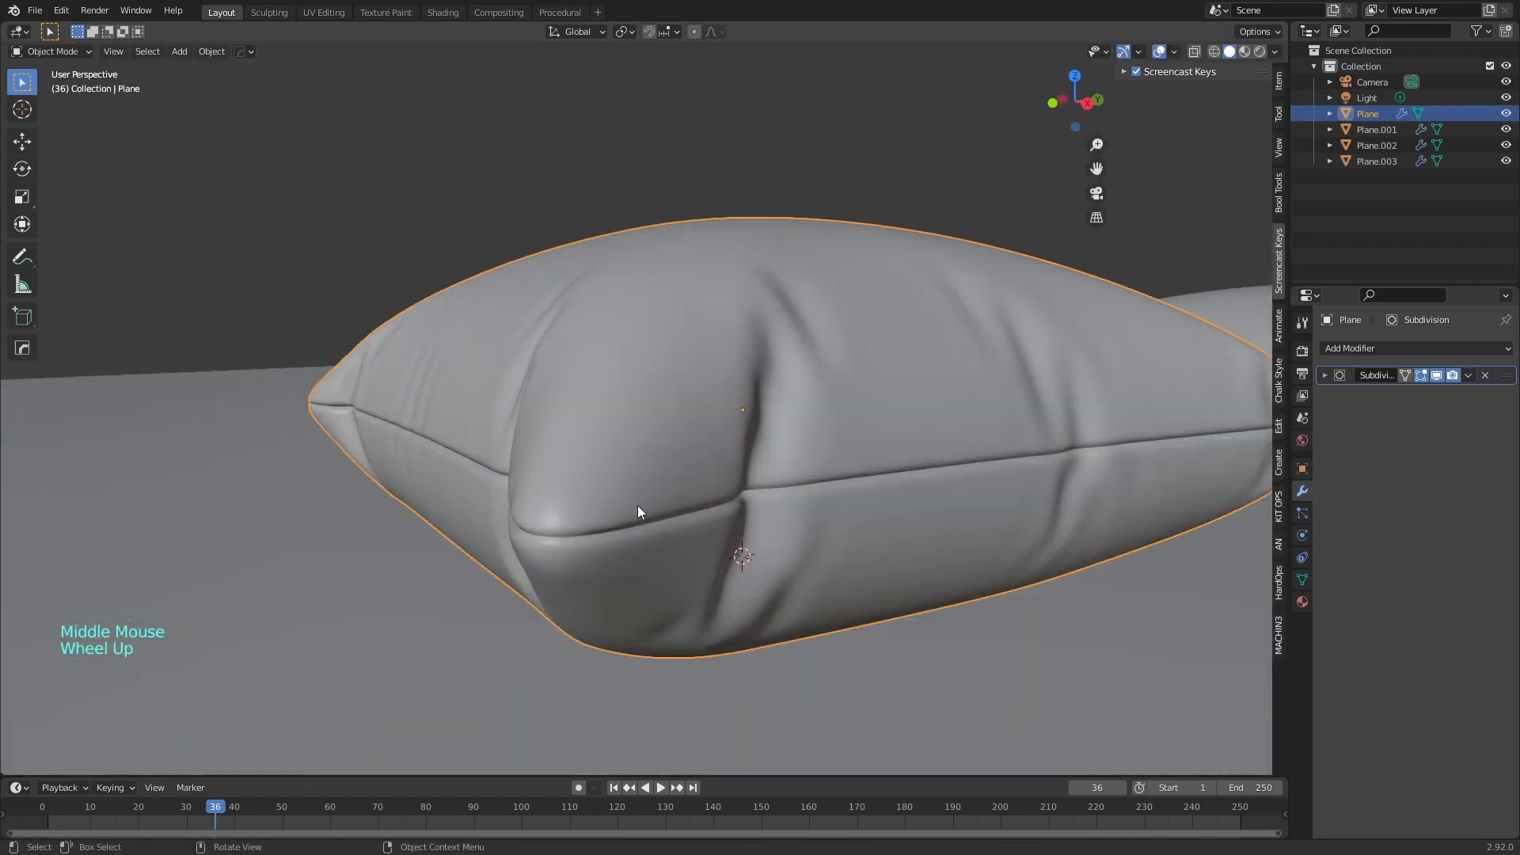
Select only the central edge loop inside the seam groove in Edit Mode
scroll(638, 505, up, 1)
mouse_move(638, 505)
middle_down()
mouse_move(633, 388)
mouse_move(584, 470)
mouse_move(628, 501)
middle_up()
key(Tab)
scroll(584, 470, up, 1)
shift+scroll(525, 461, up, 1)
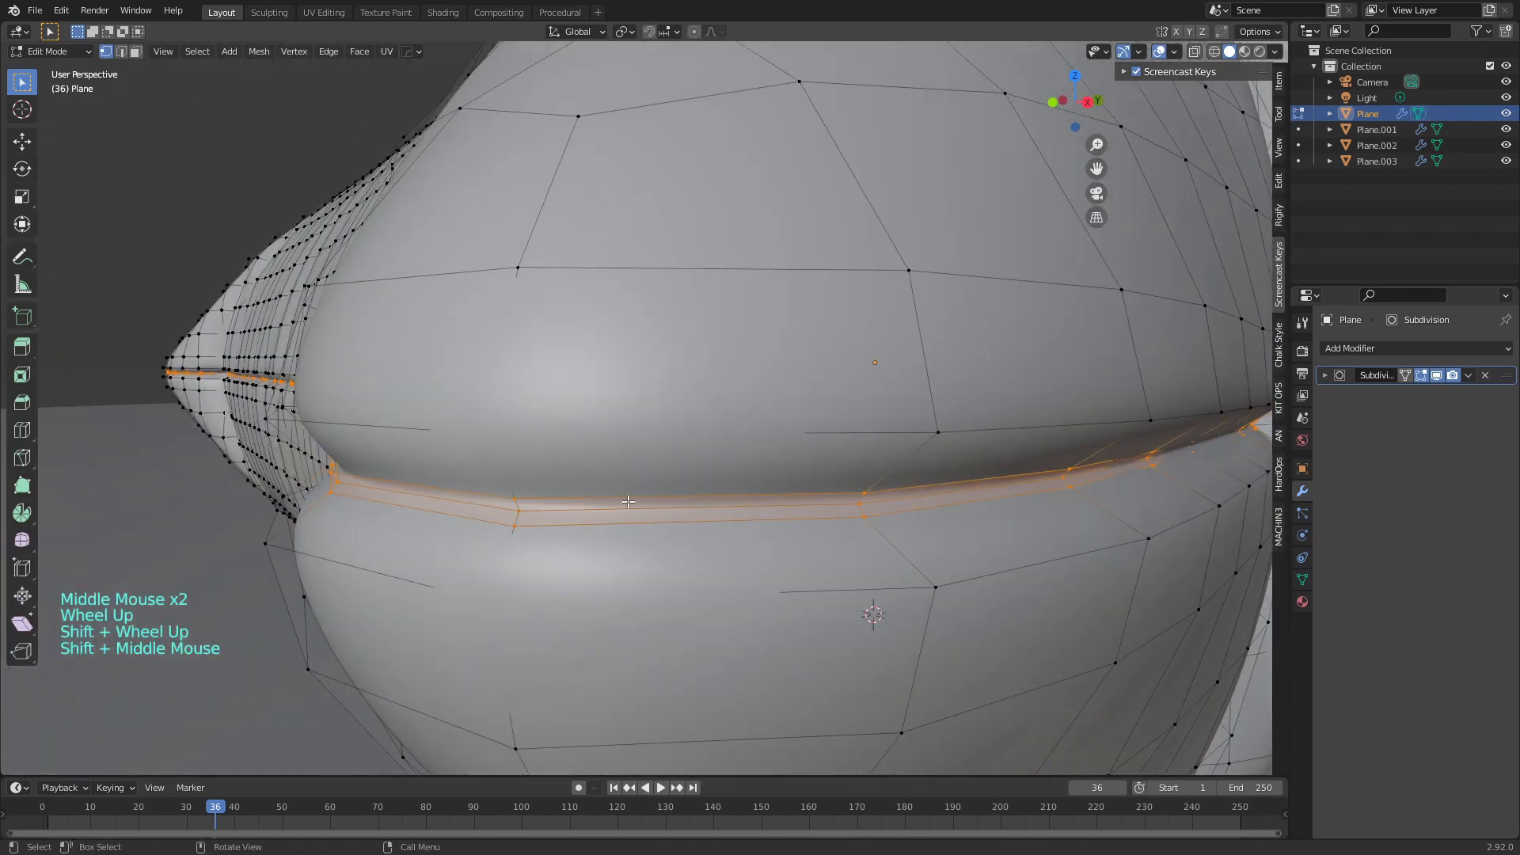
scroll(628, 501, down, 1)
key(ctrl)
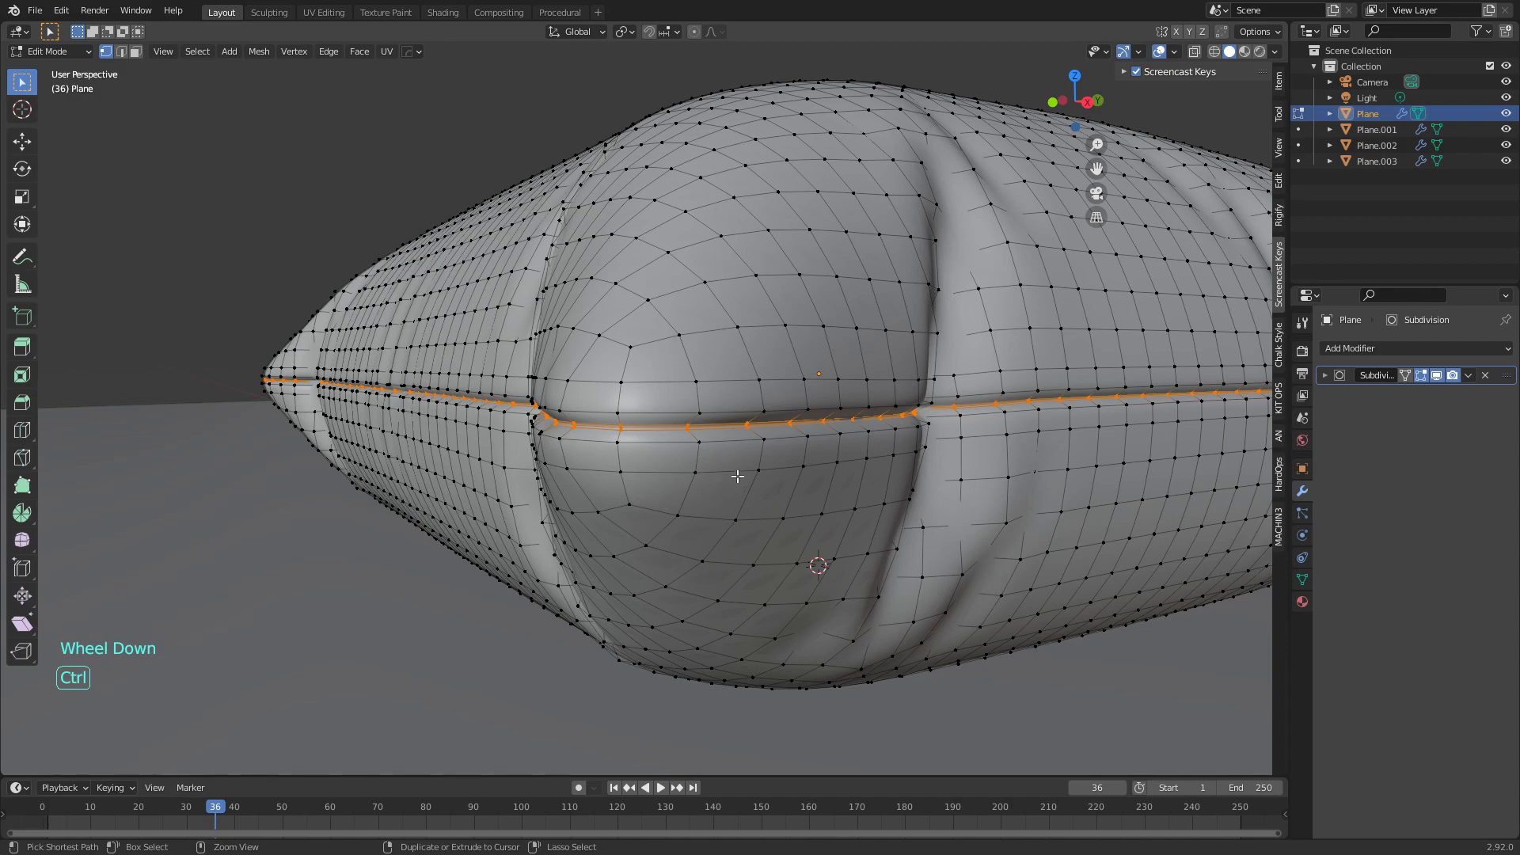
mouse_move(739, 479)
ctrl+middle_down()
mouse_move(743, 519)
mouse_move(728, 460)
ctrl+middle_up()
click(593, 449)
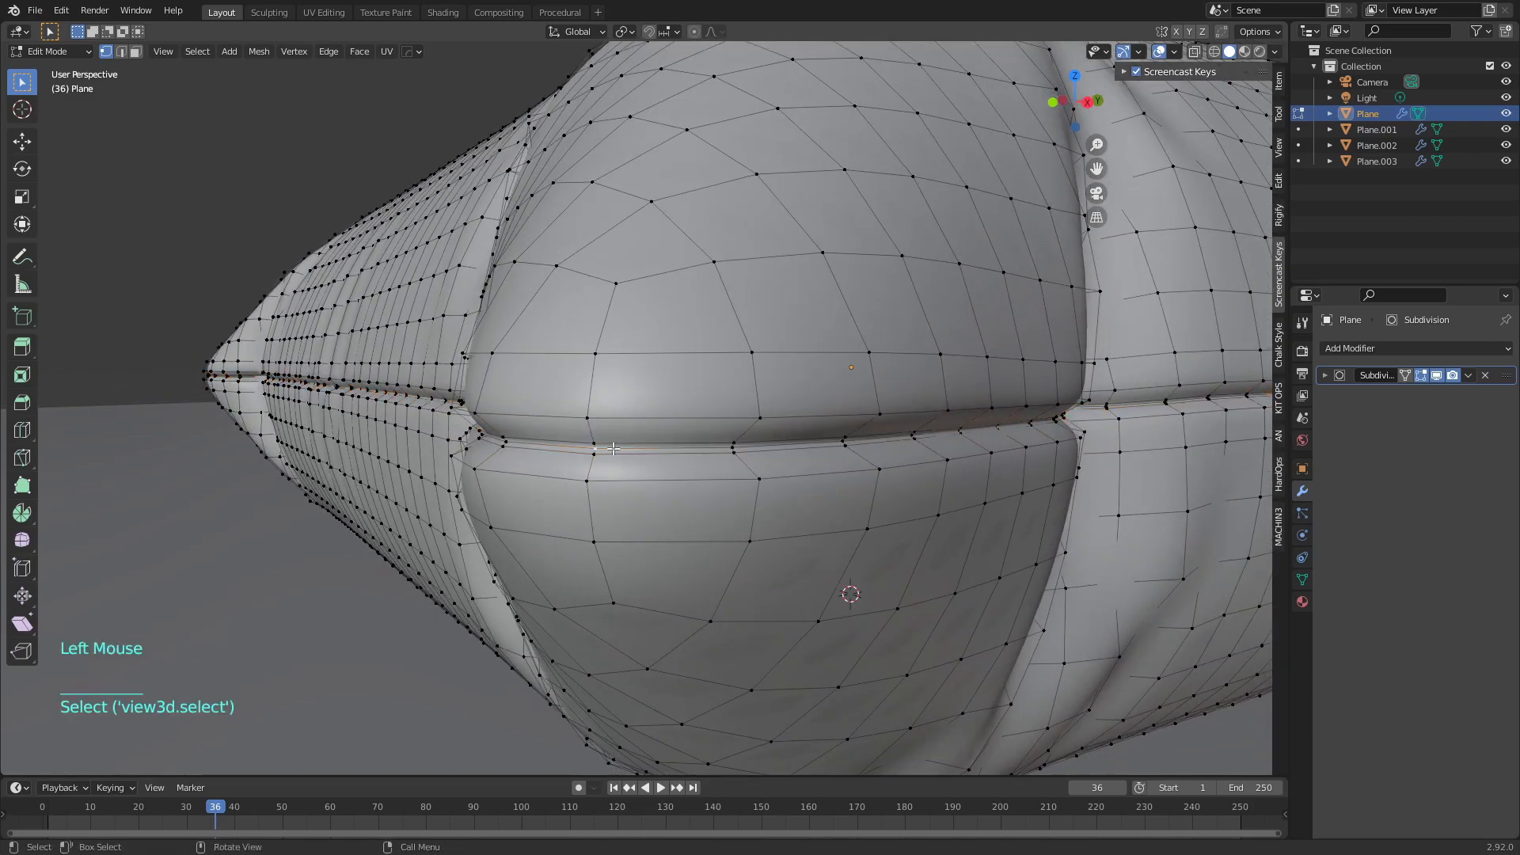
alt+click(638, 452)
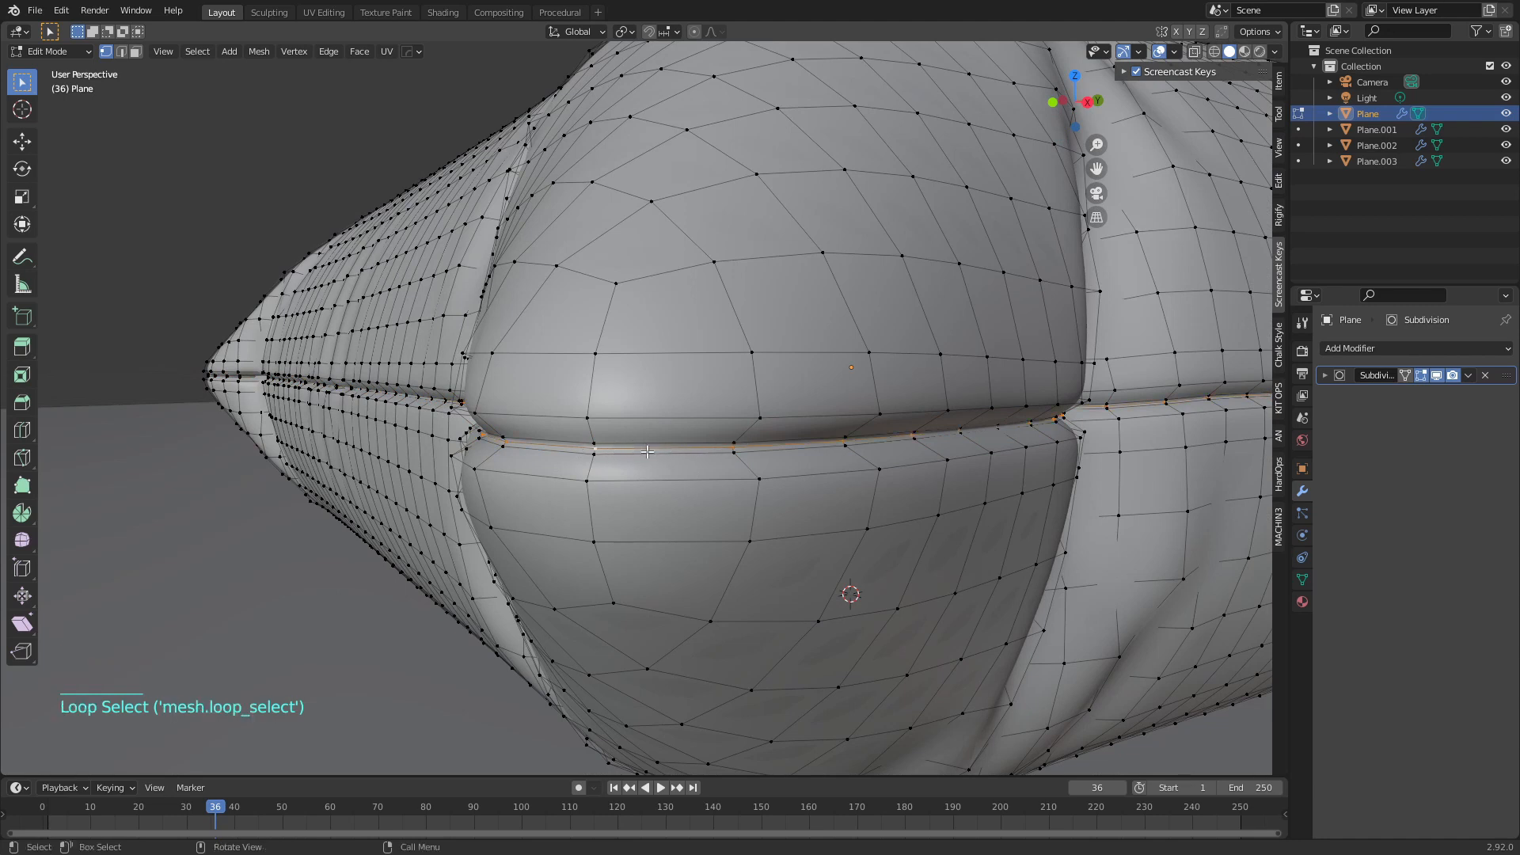
key(ctrl+z)
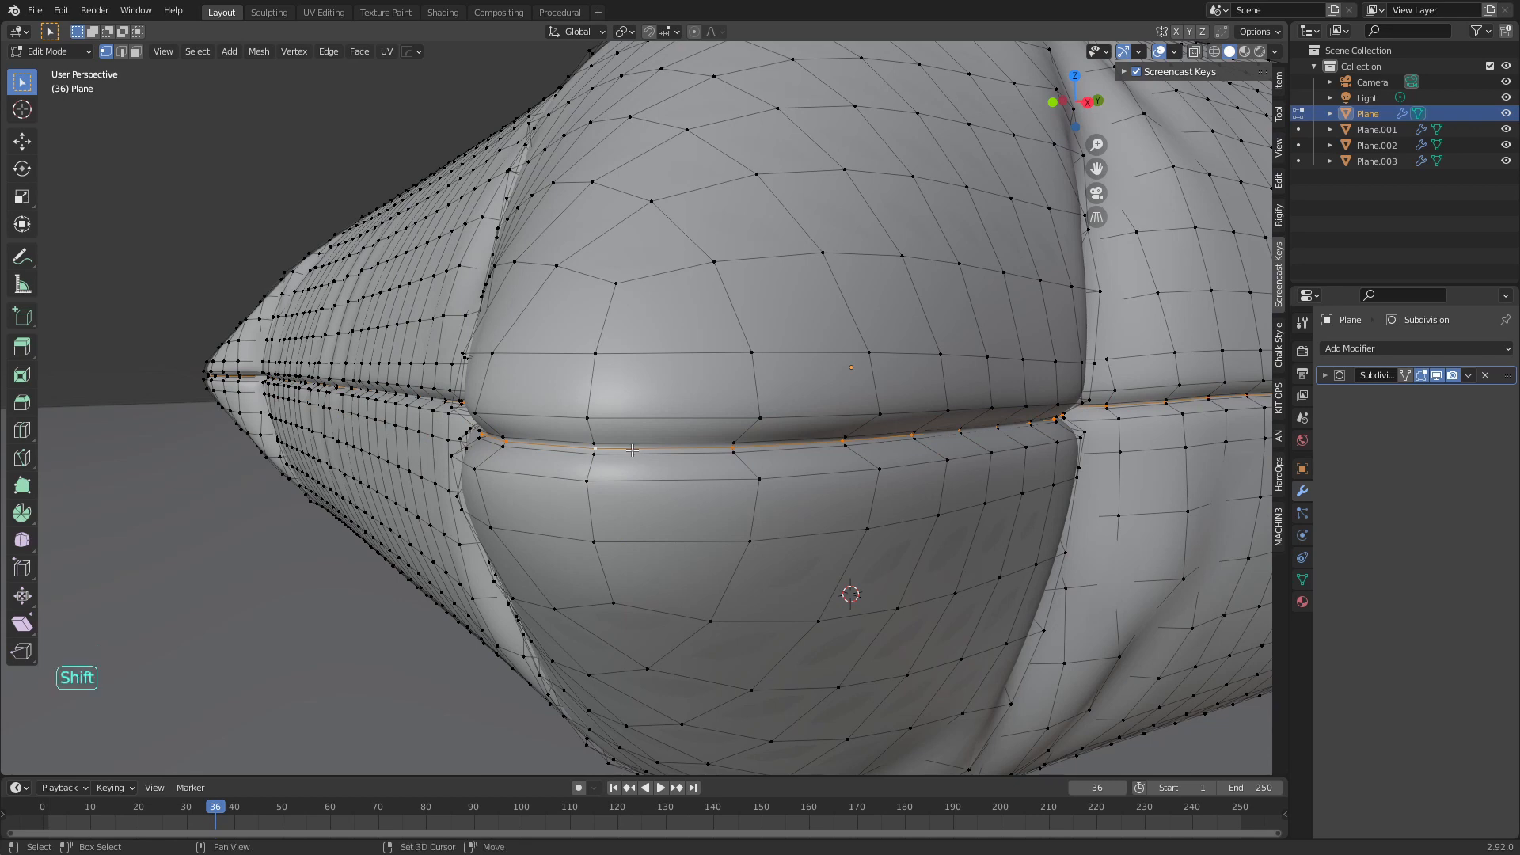
Duplicate the selected loop in place and separate it into its own object
key(shift+d)
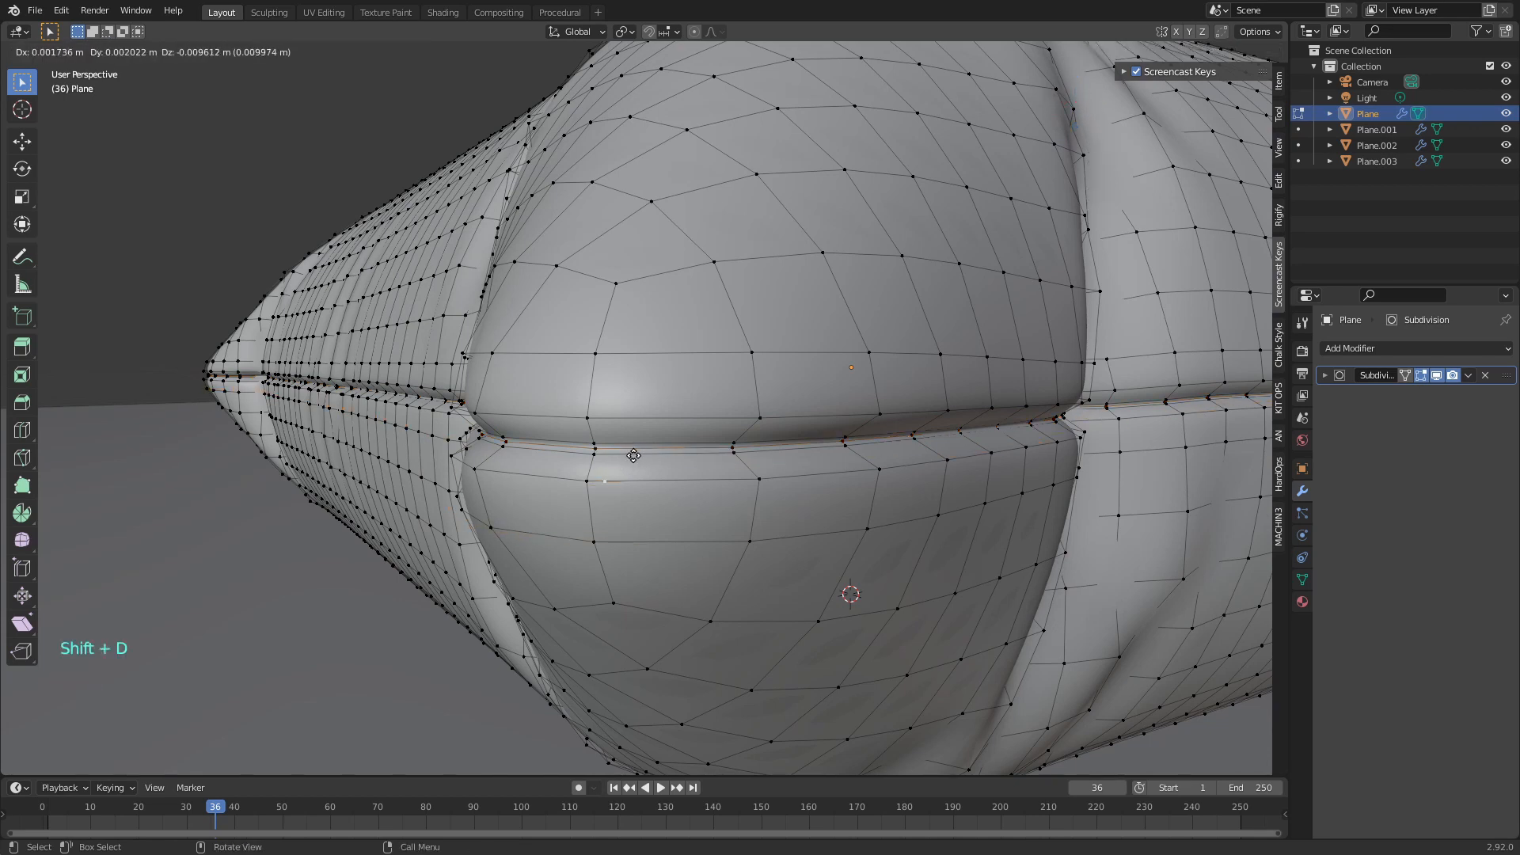
right_click(639, 458)
key(p)
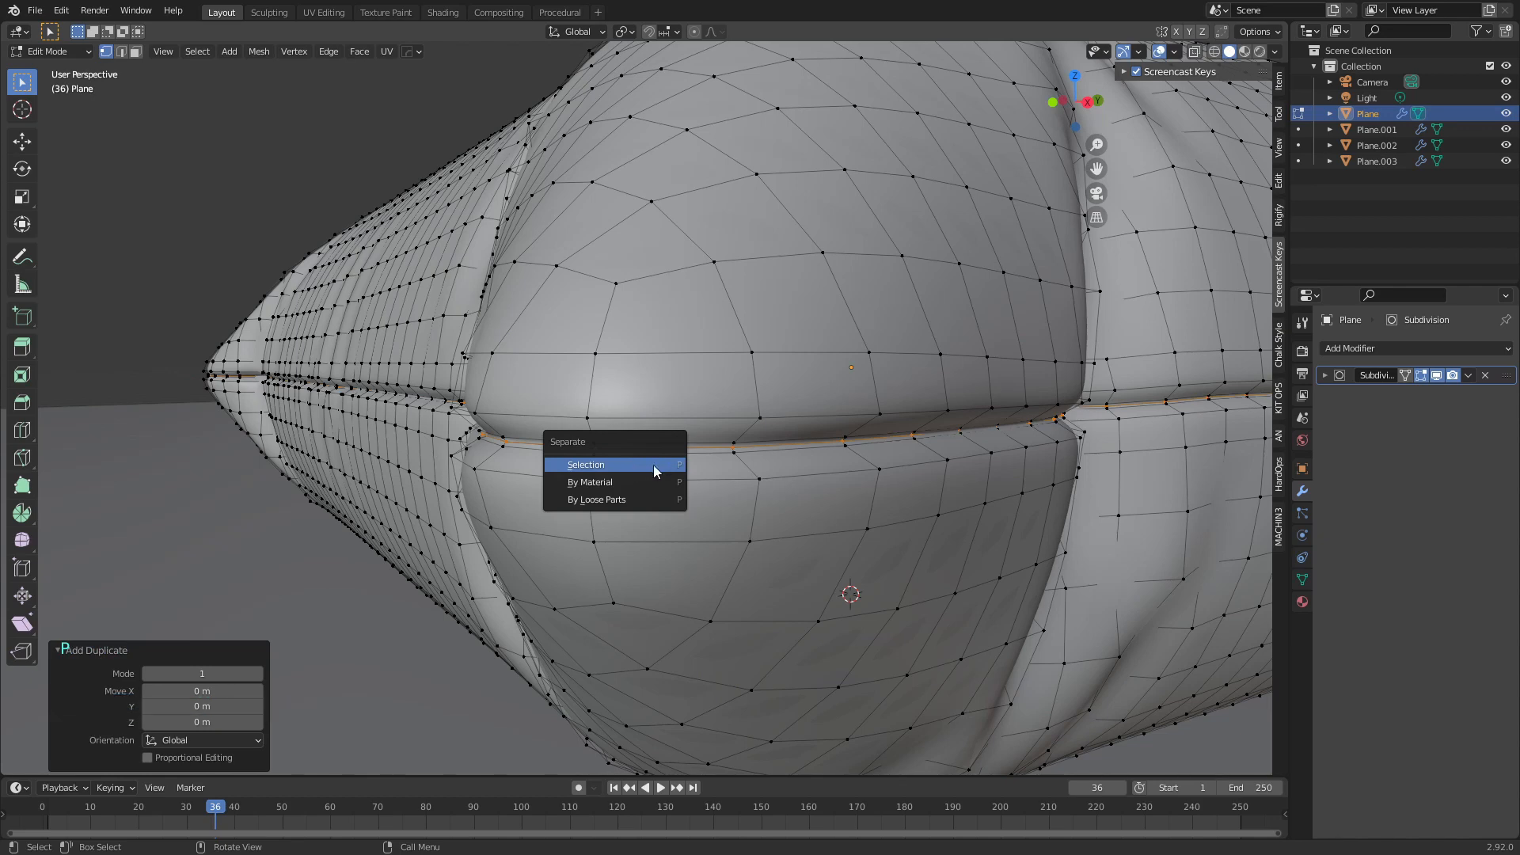
click(615, 463)
Return to Object Mode and select only the separated loop object Plane.004
scroll(660, 487, down, 6)
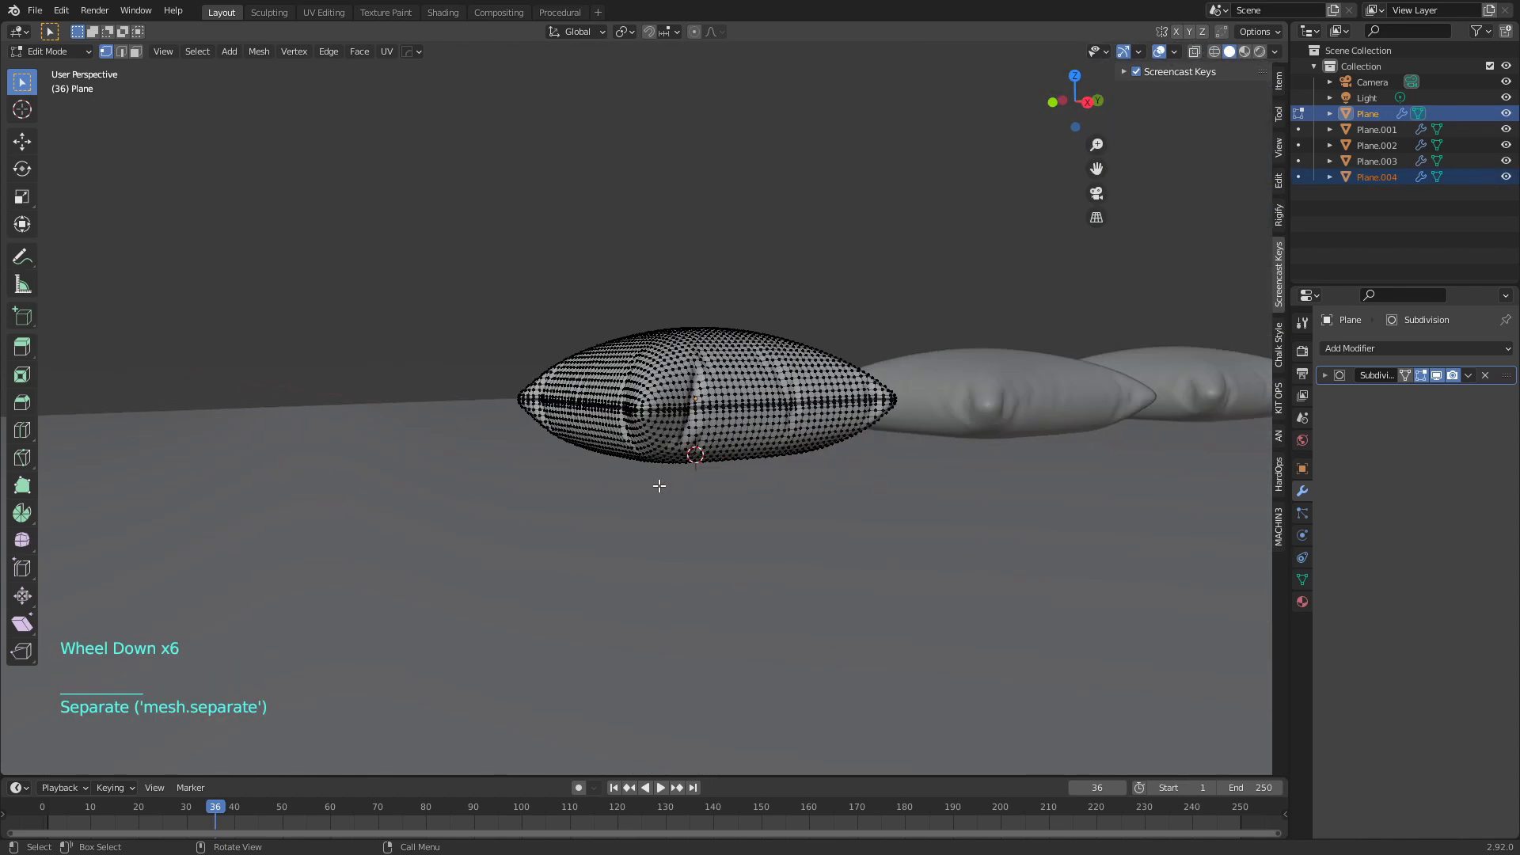
scroll(717, 470, up, 1)
key(Tab)
middle_drag(739, 468, 767, 463)
scroll(727, 492, up, 2)
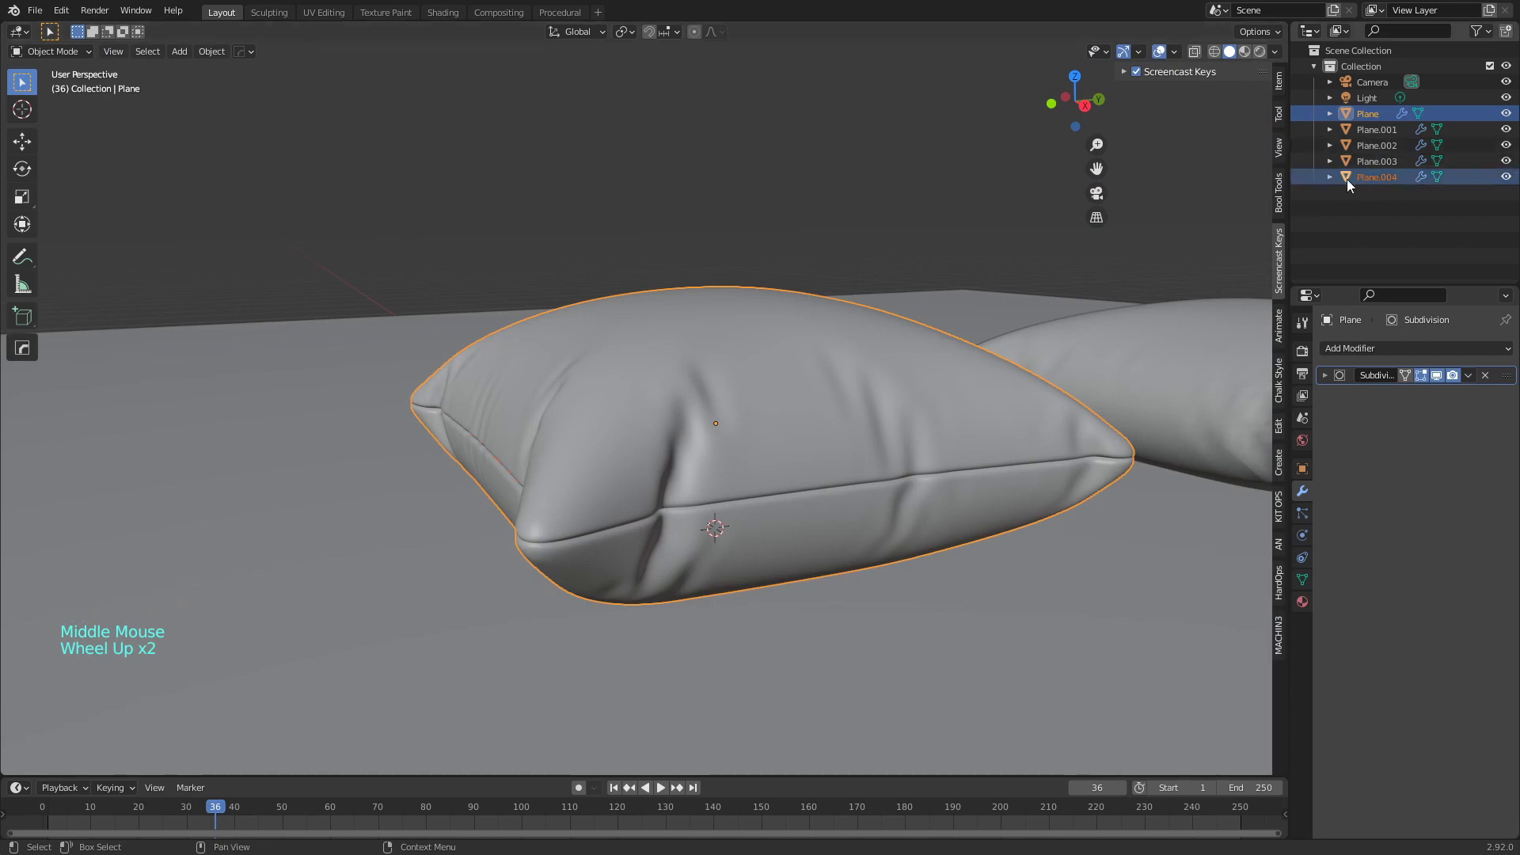
click(1369, 177)
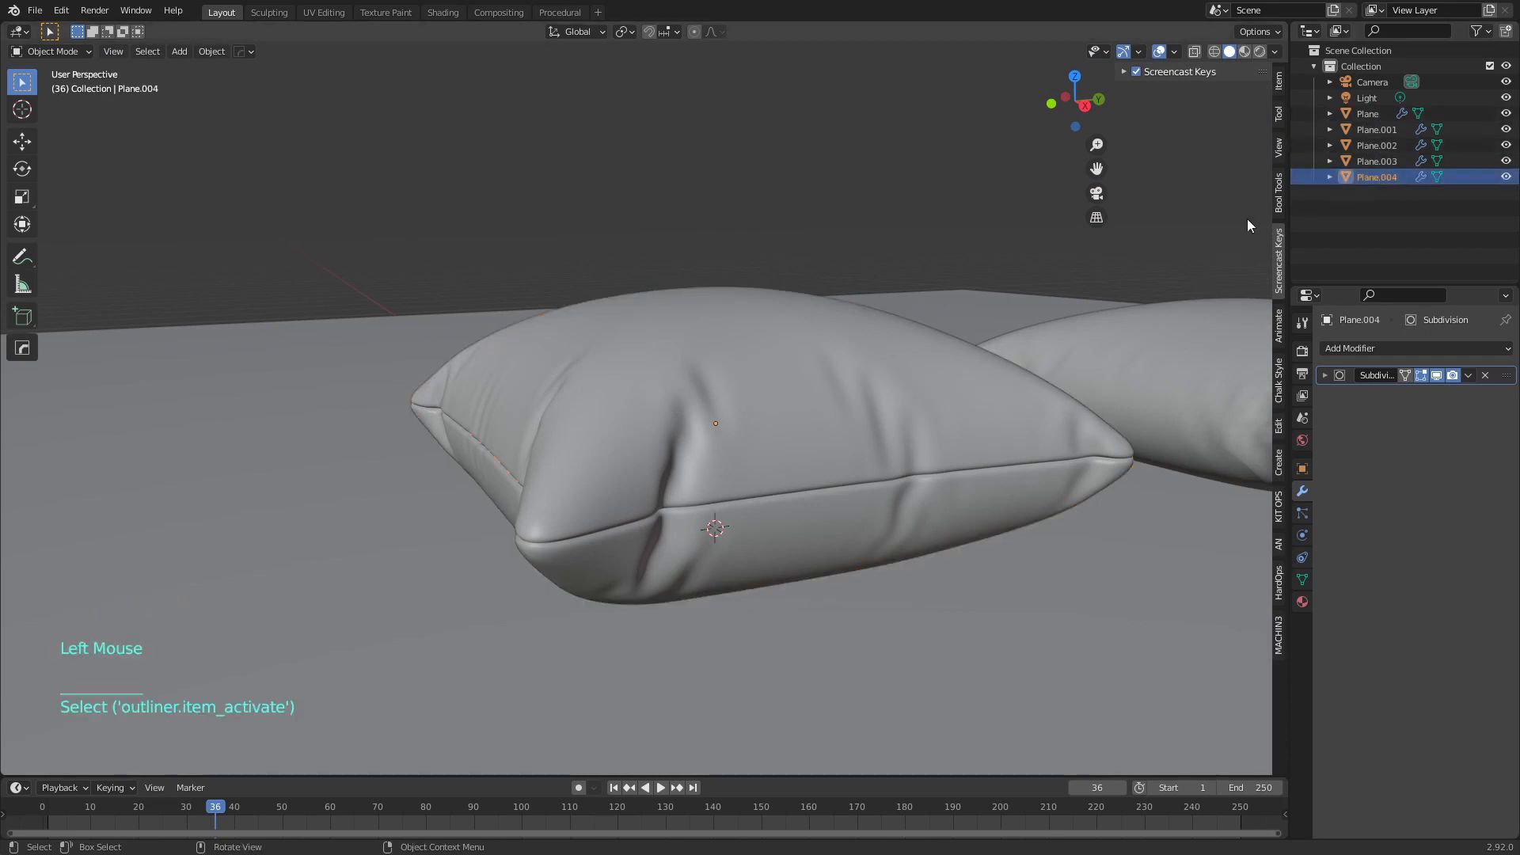
key(g)
right_click(768, 381)
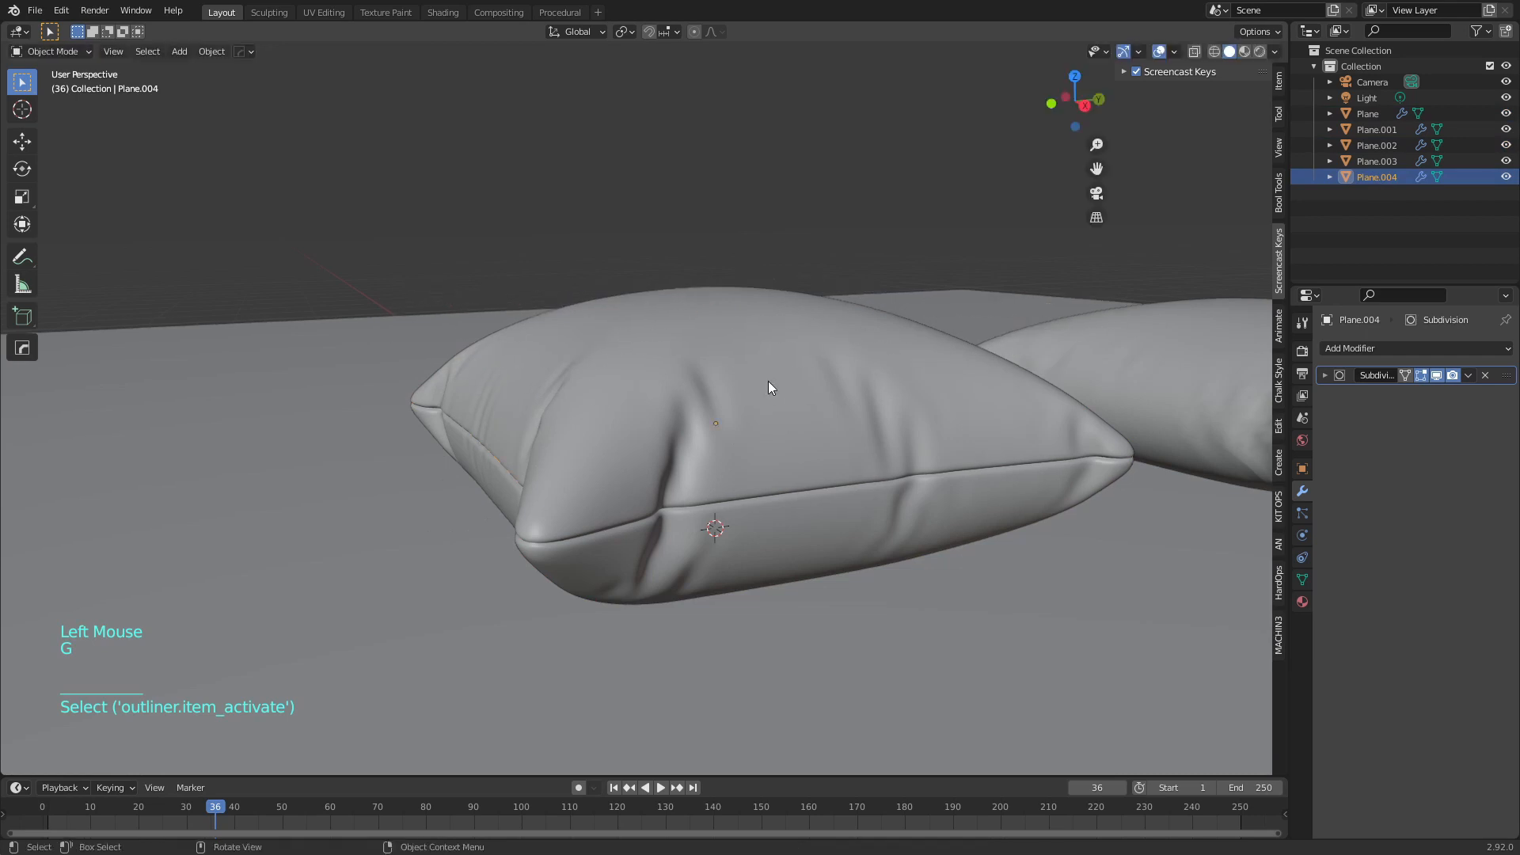
Convert the separated loop object to a curve
middle_drag(836, 434, 755, 429)
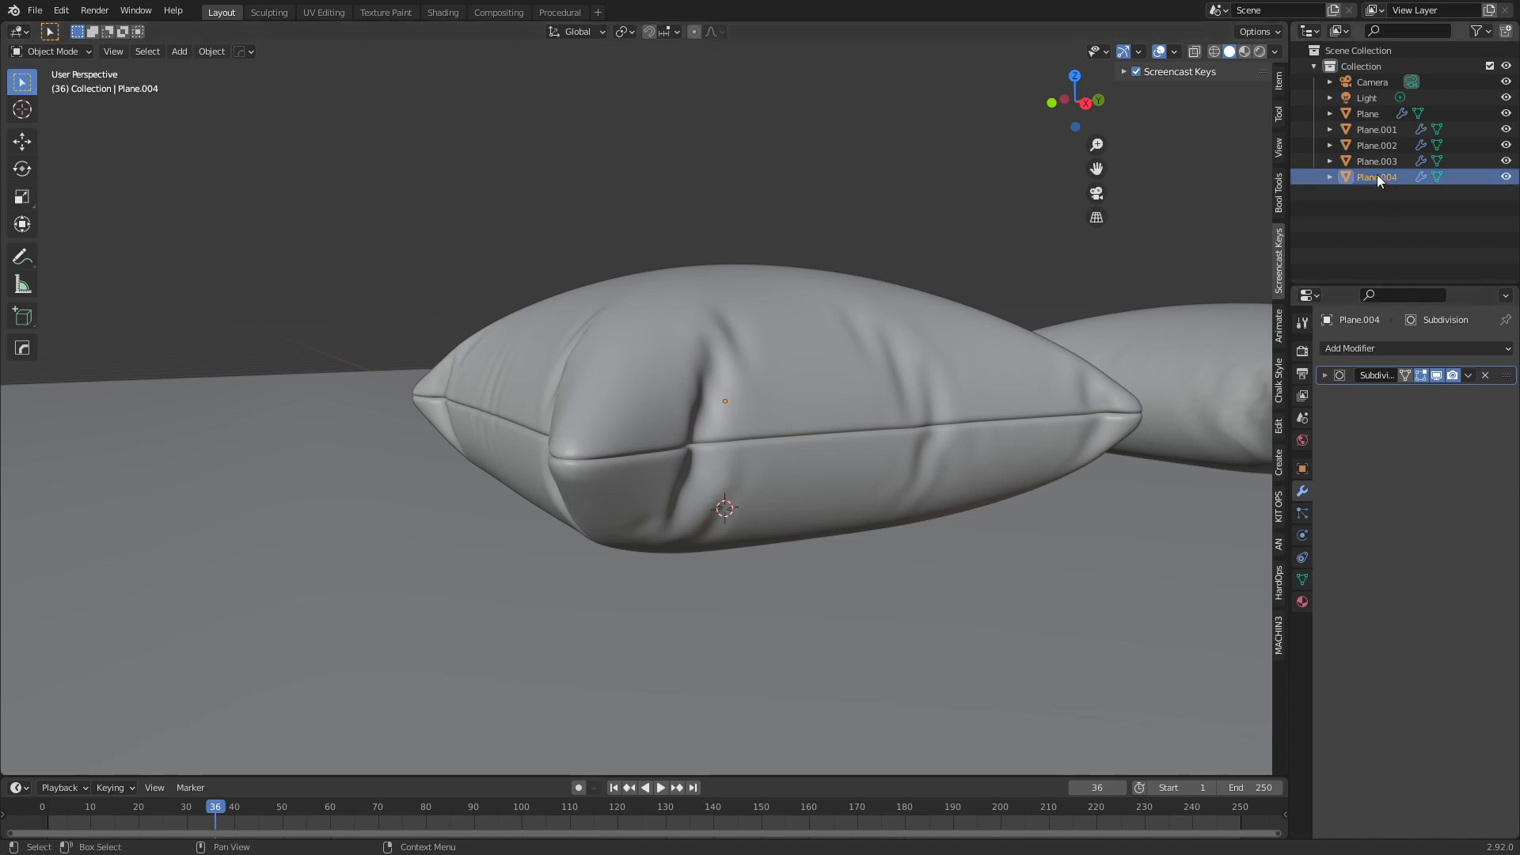
click(215, 52)
mouse_move(260, 467)
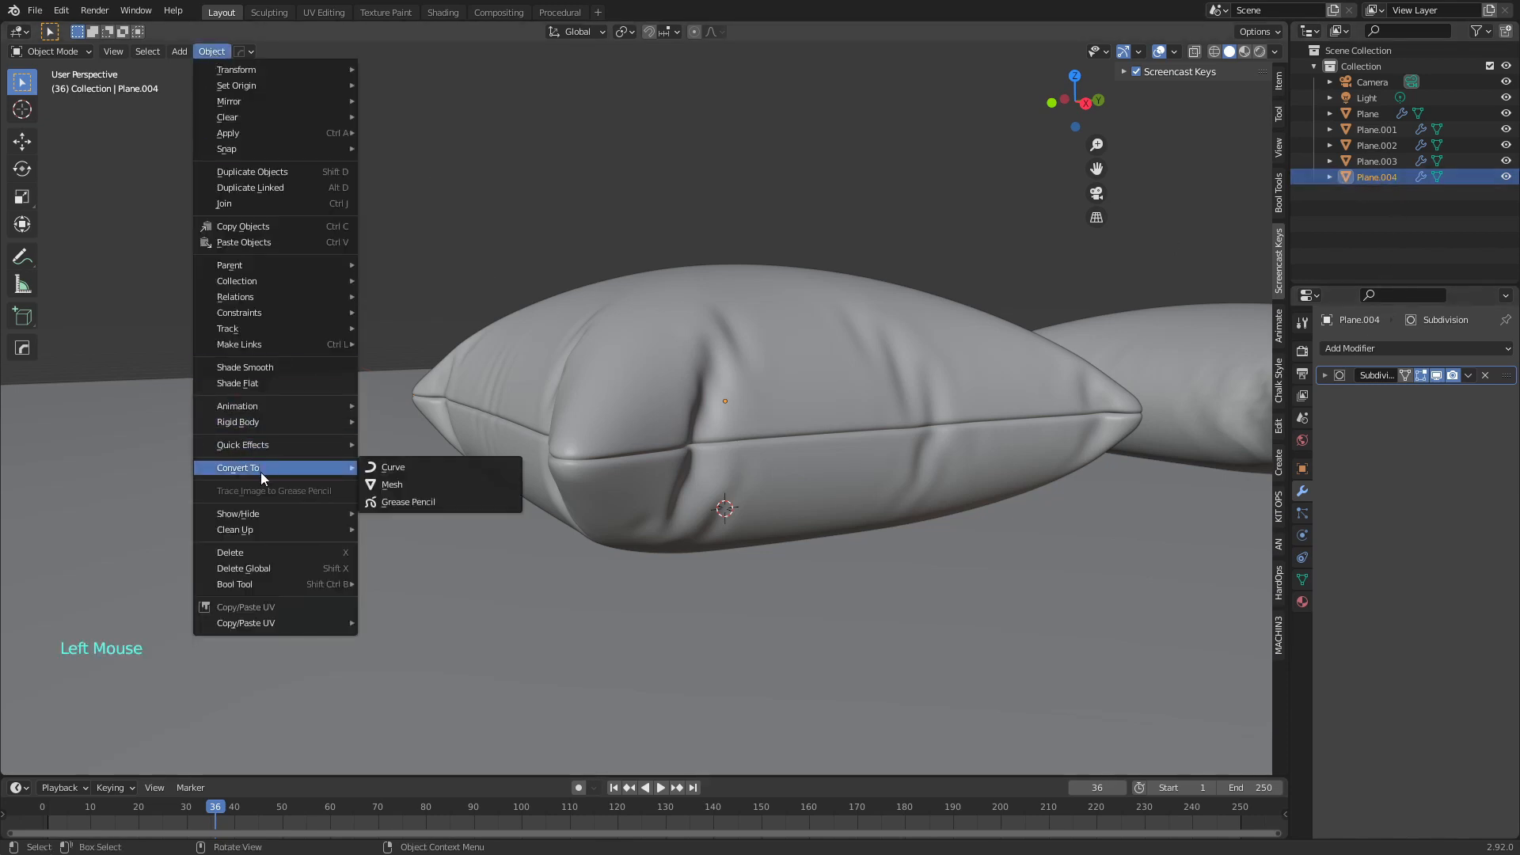
click(401, 467)
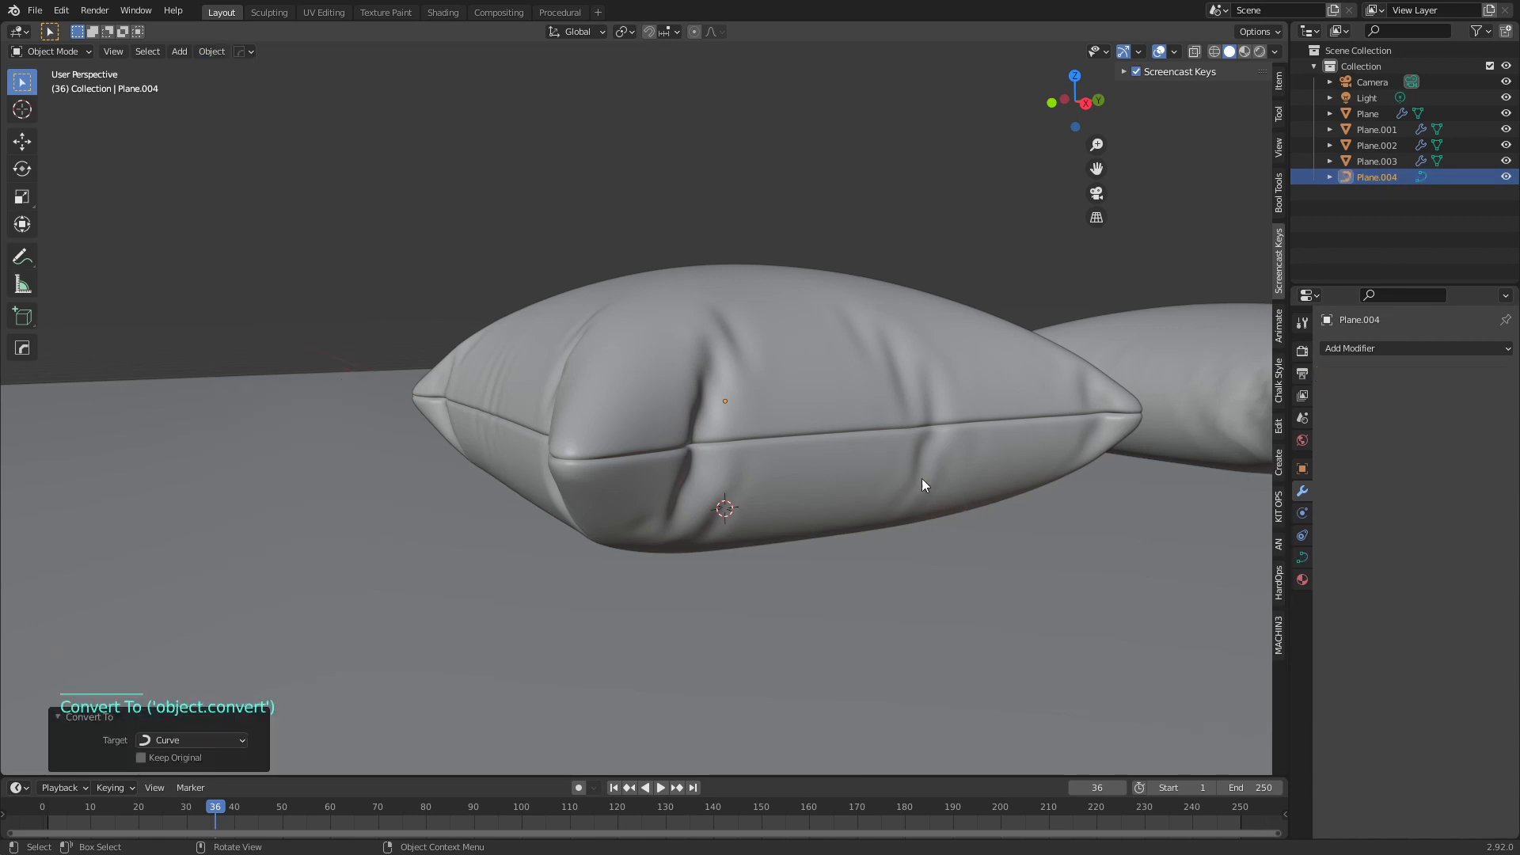
Give the seam curve a round bevel with a depth of 0.012 m
click(1302, 558)
scroll(660, 496, up, 2)
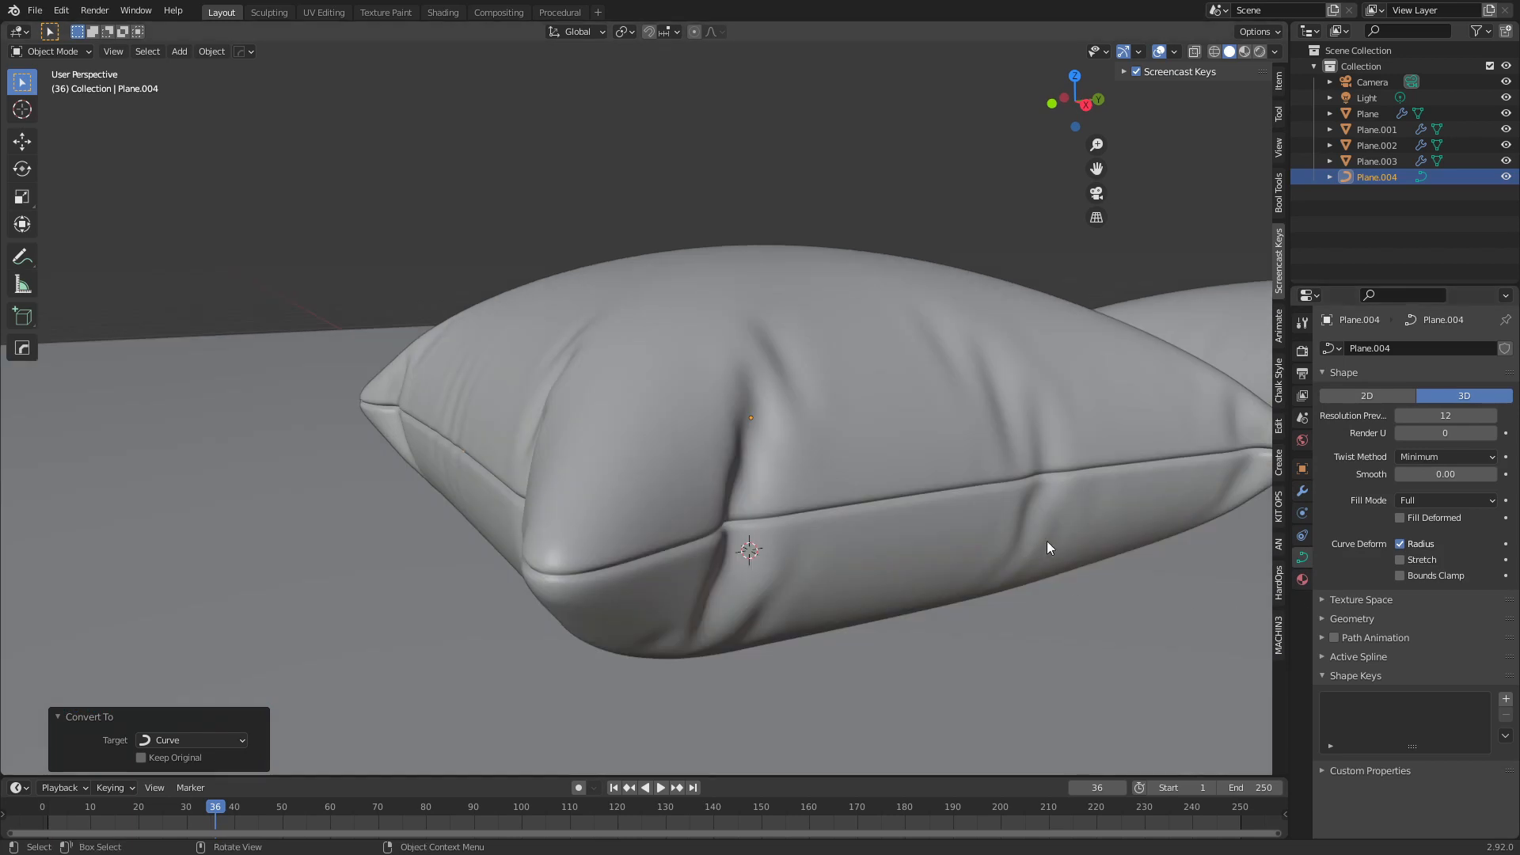
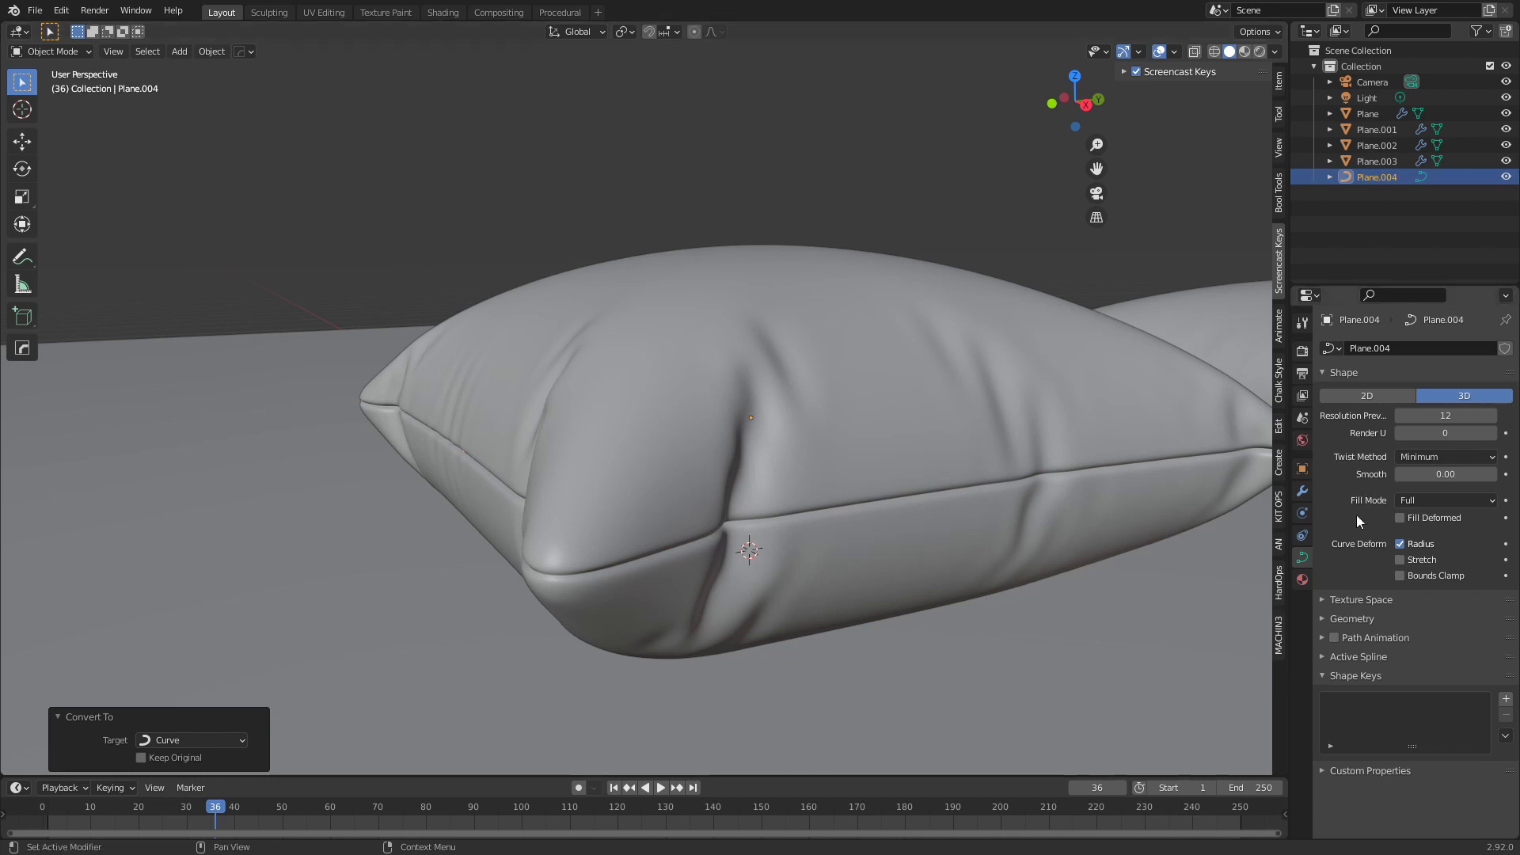
scroll(1315, 597, down, 4)
click(1319, 619)
scroll(1349, 665, down, 8)
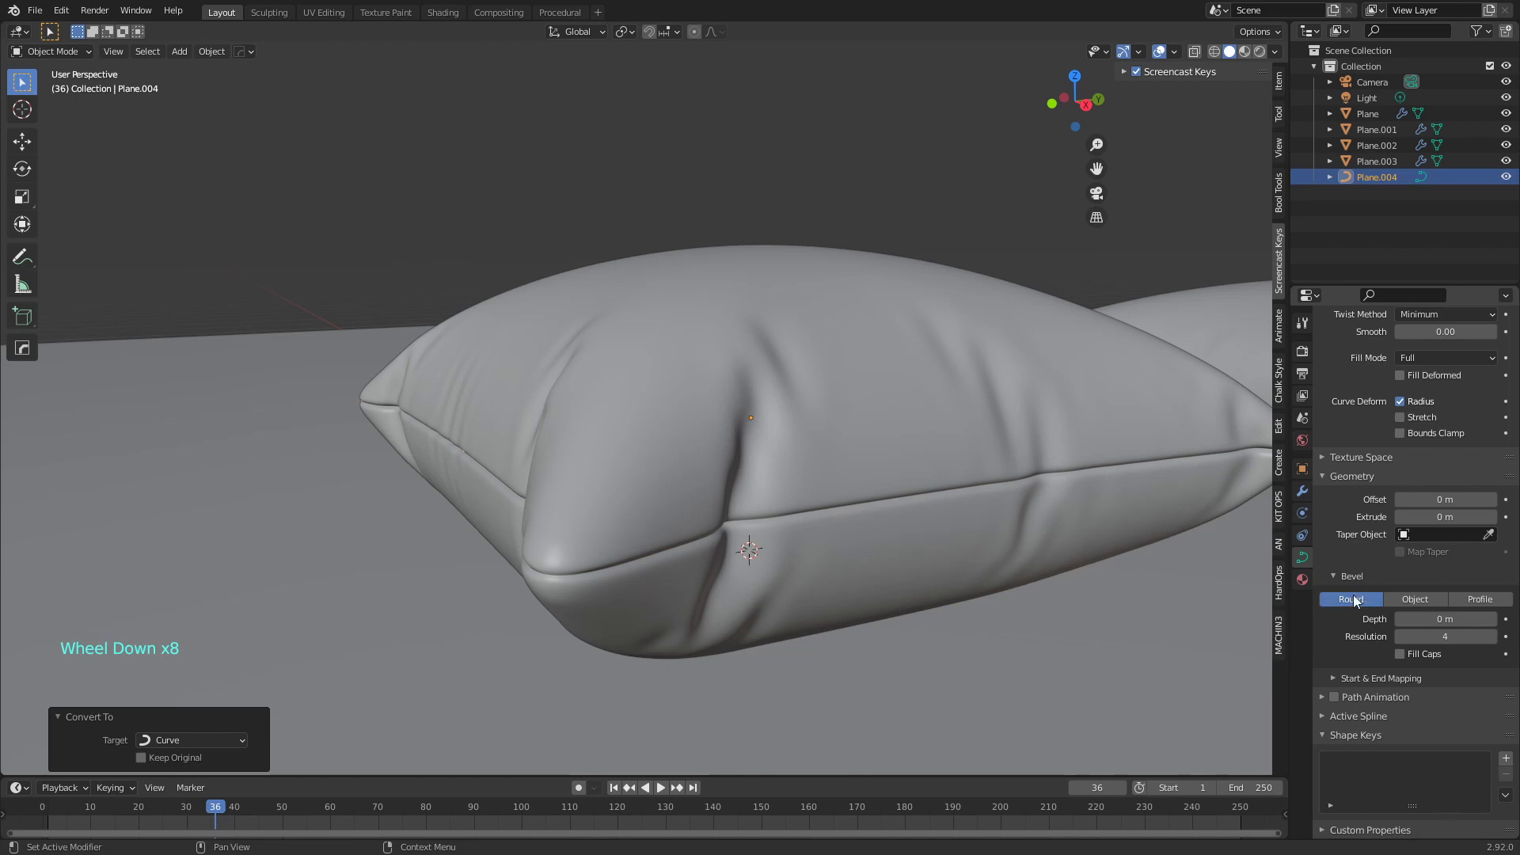
shift+click(1446, 622)
shift+drag(1447, 620, 1475, 620)
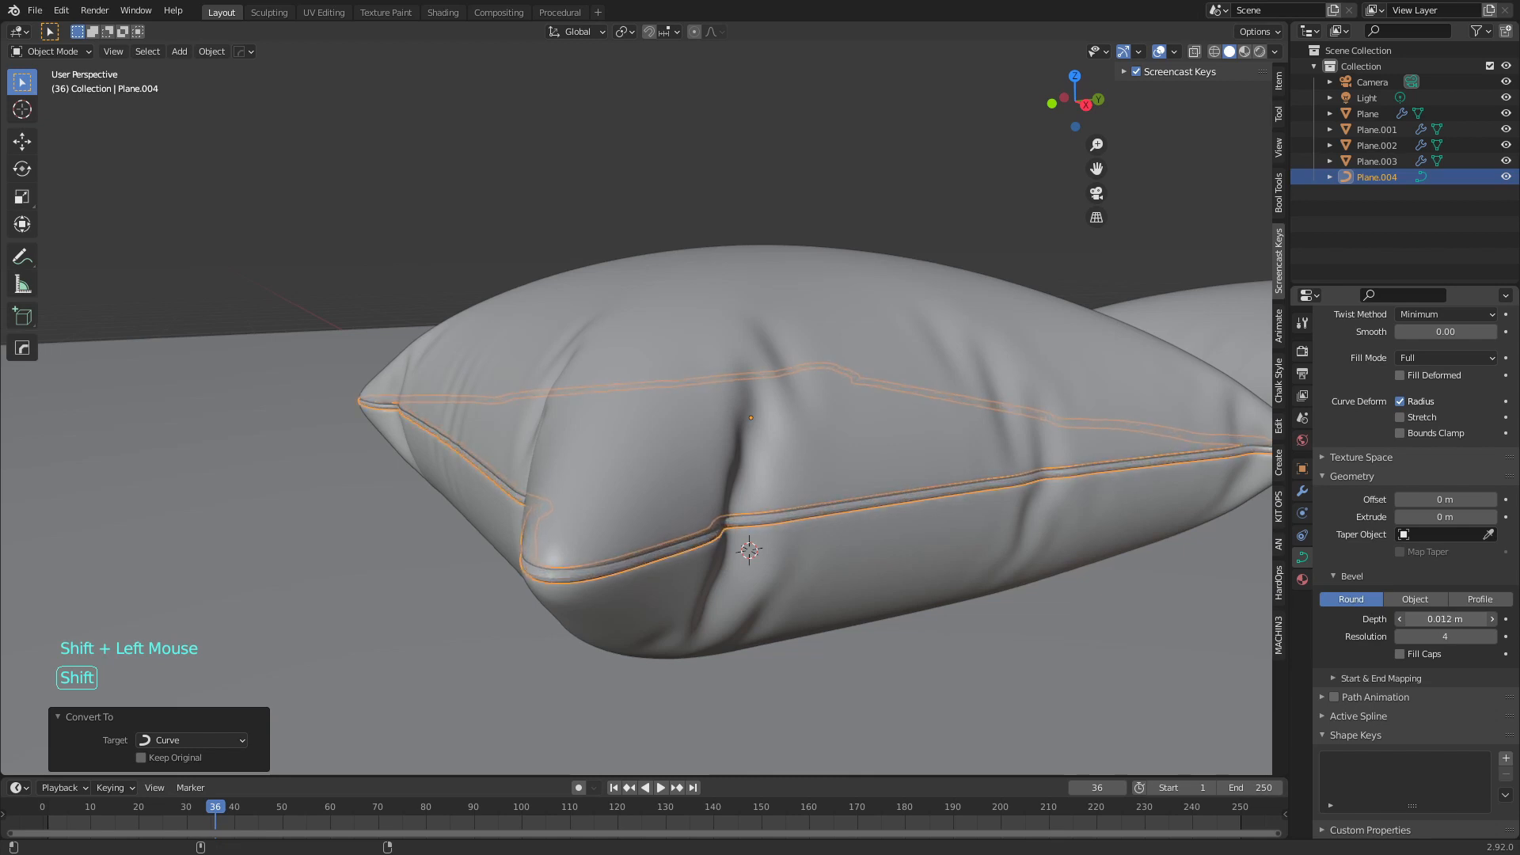
Scale the seam curve up uniformly by a factor of about 1.019
scroll(716, 576, up, 2)
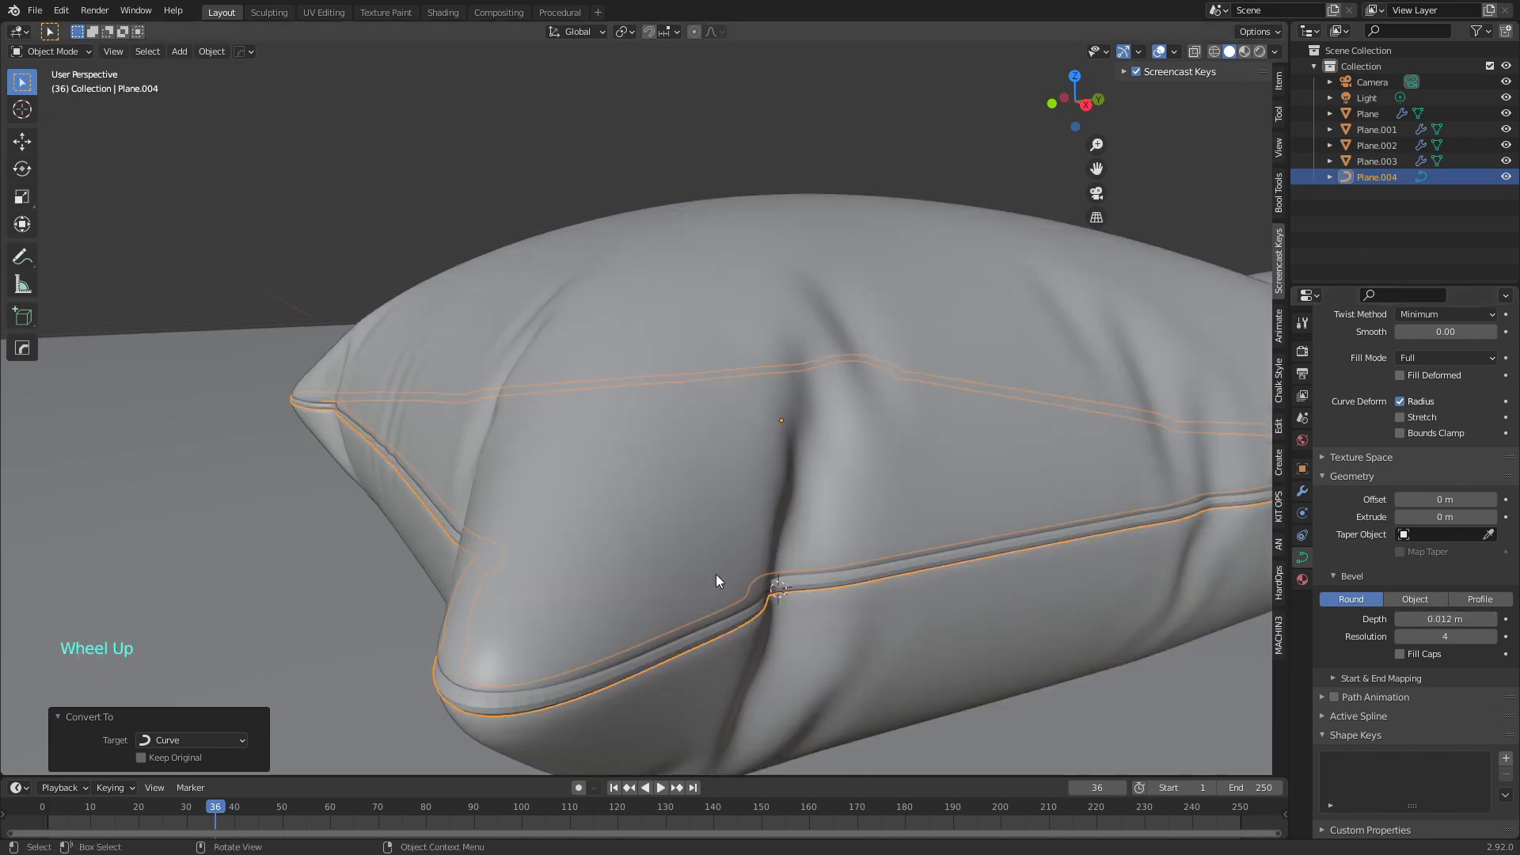
shift+middle_drag(715, 575, 630, 516)
scroll(668, 509, up, 2)
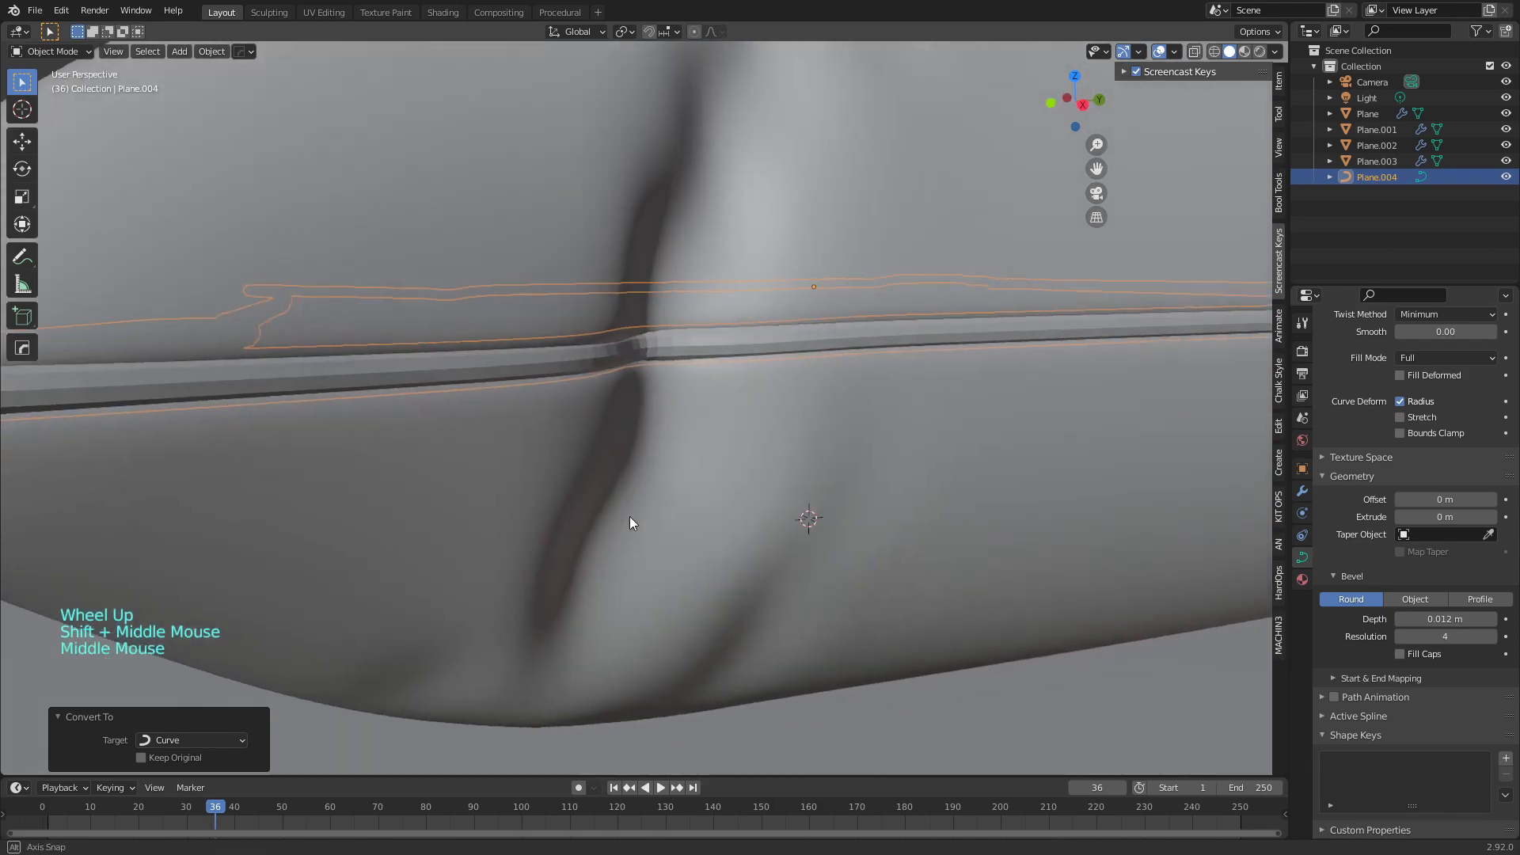
shift+middle_drag(427, 492, 629, 486)
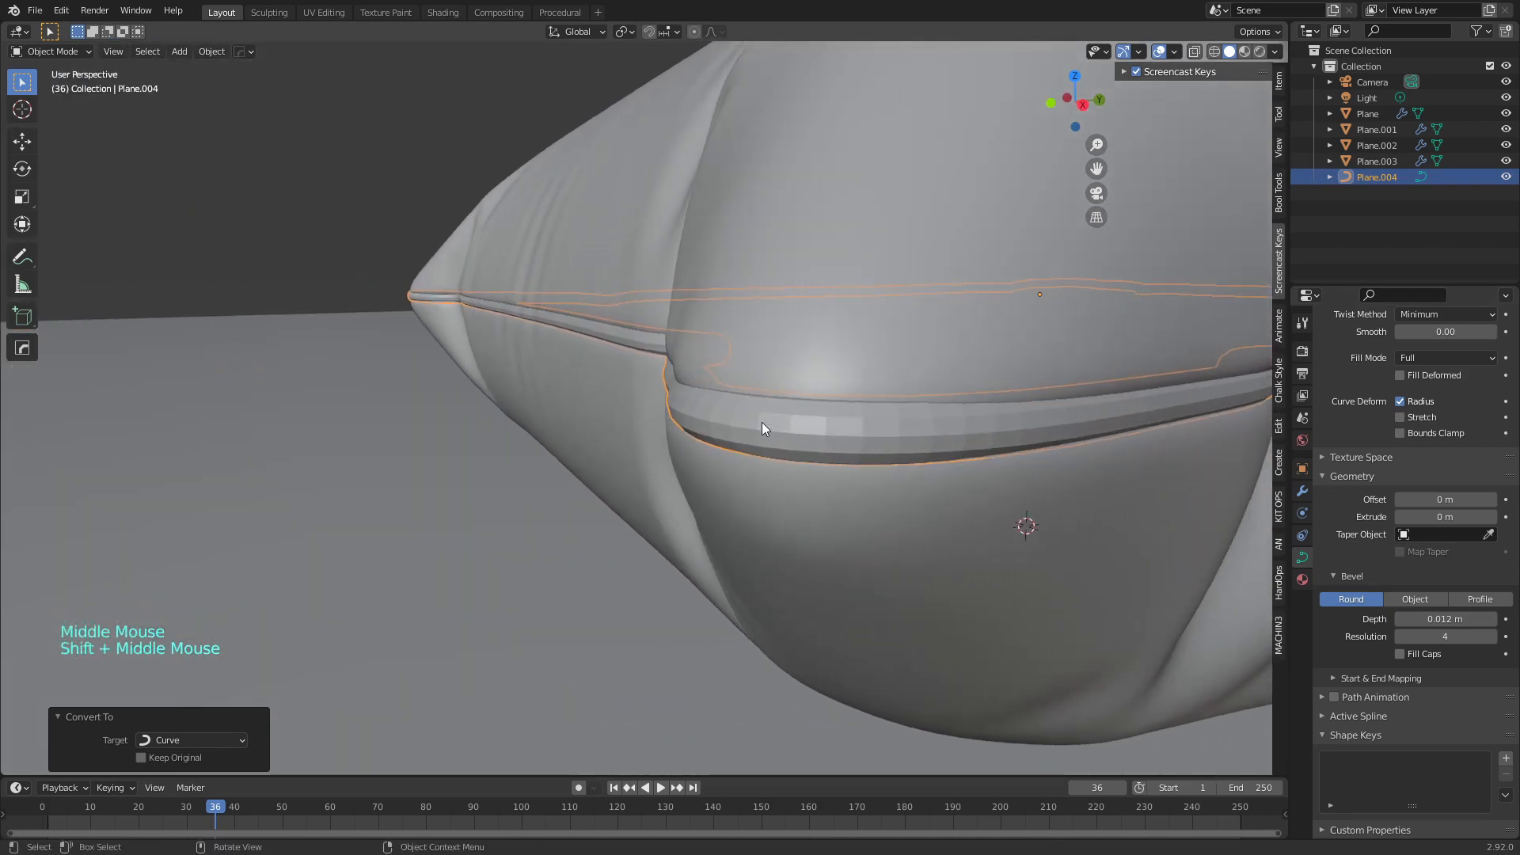
key(s)
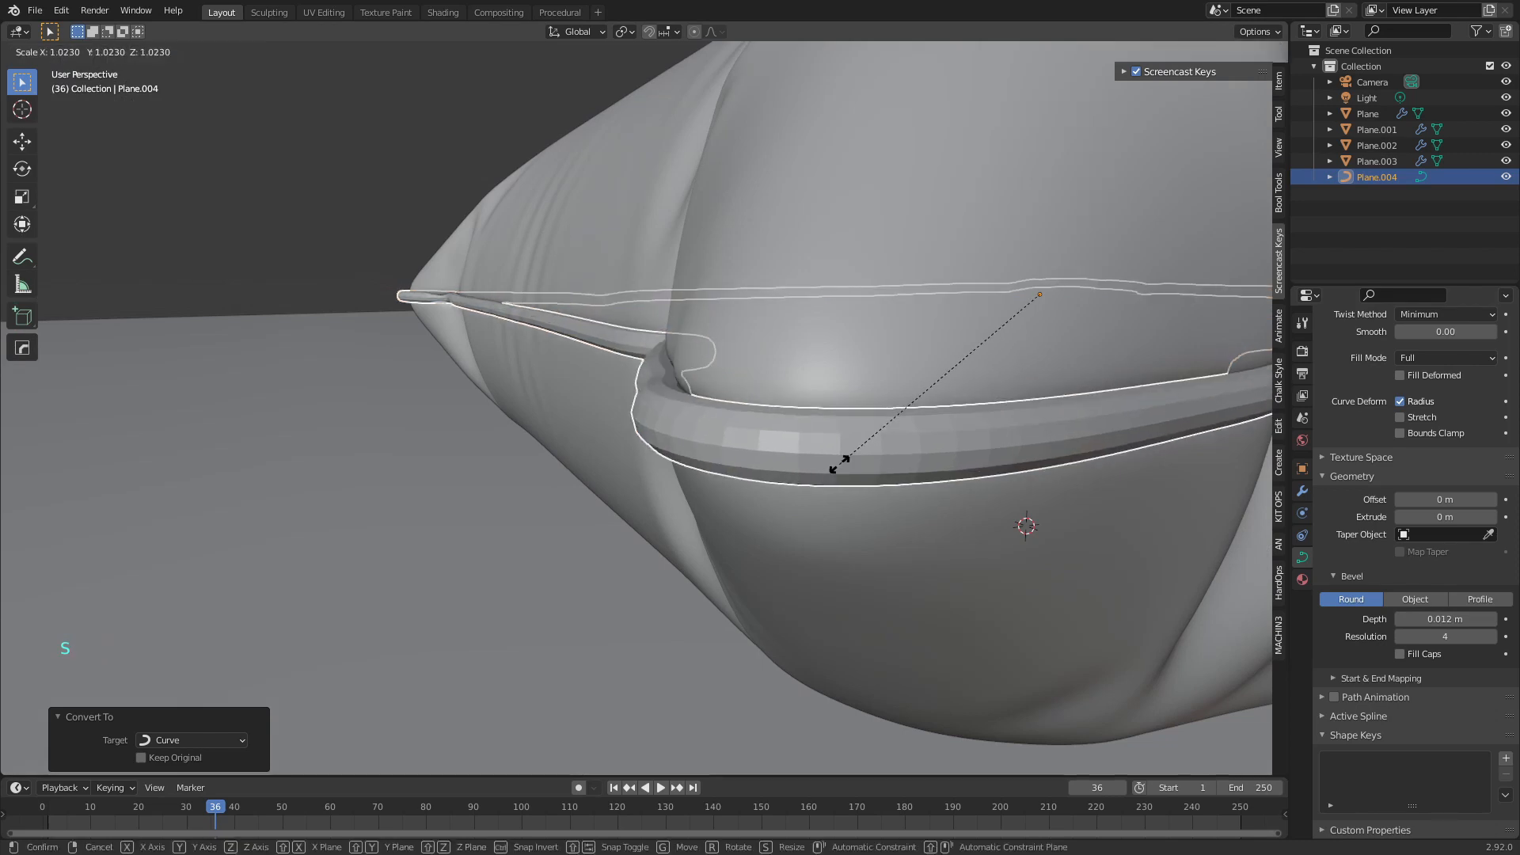
click(839, 463)
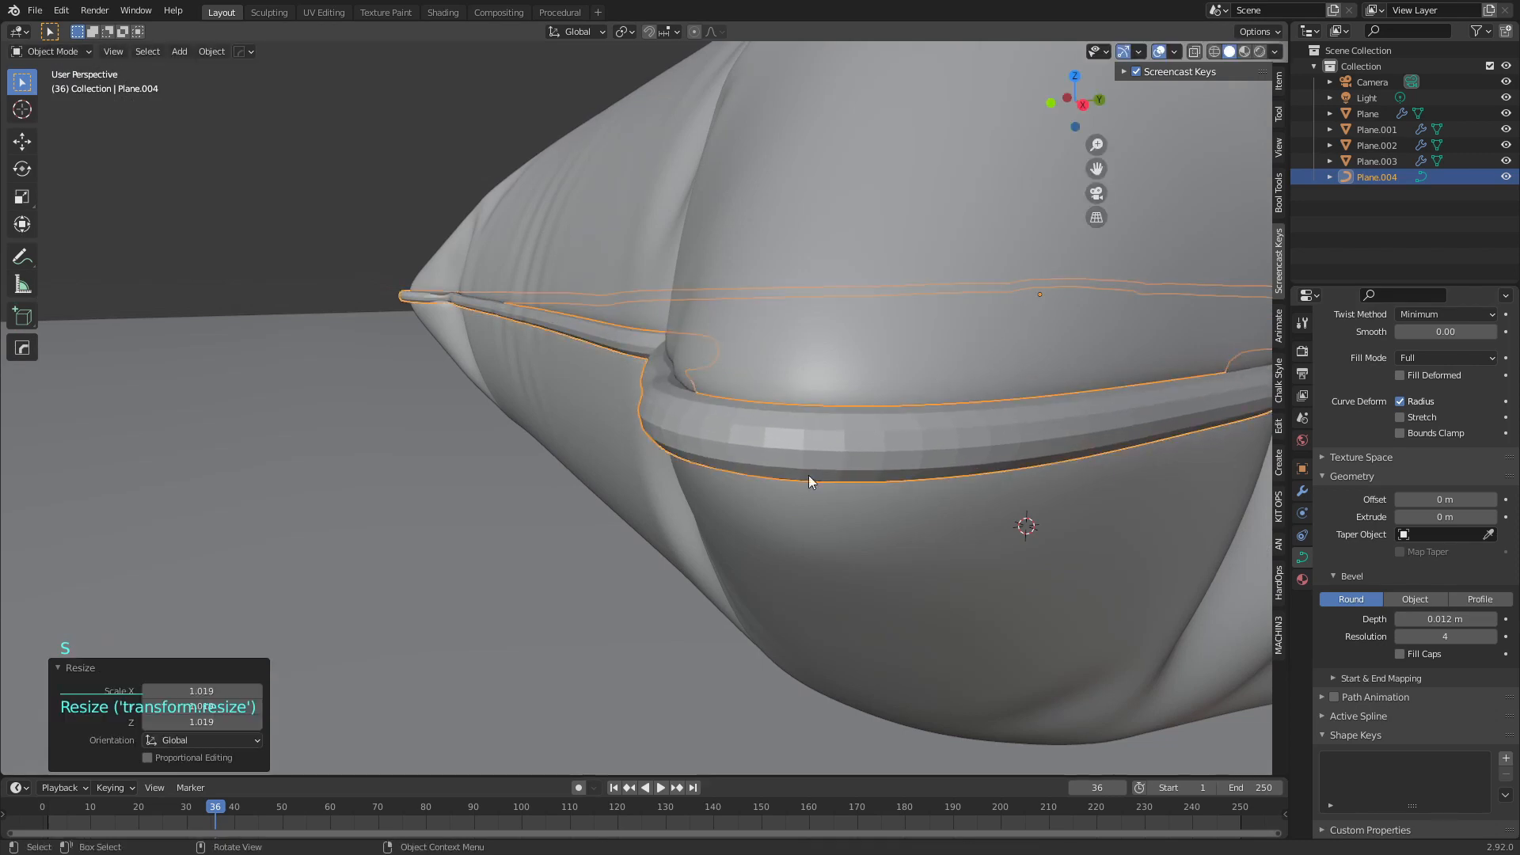
Shade the beveled seam curve smooth and keep it selected
right_click(806, 449)
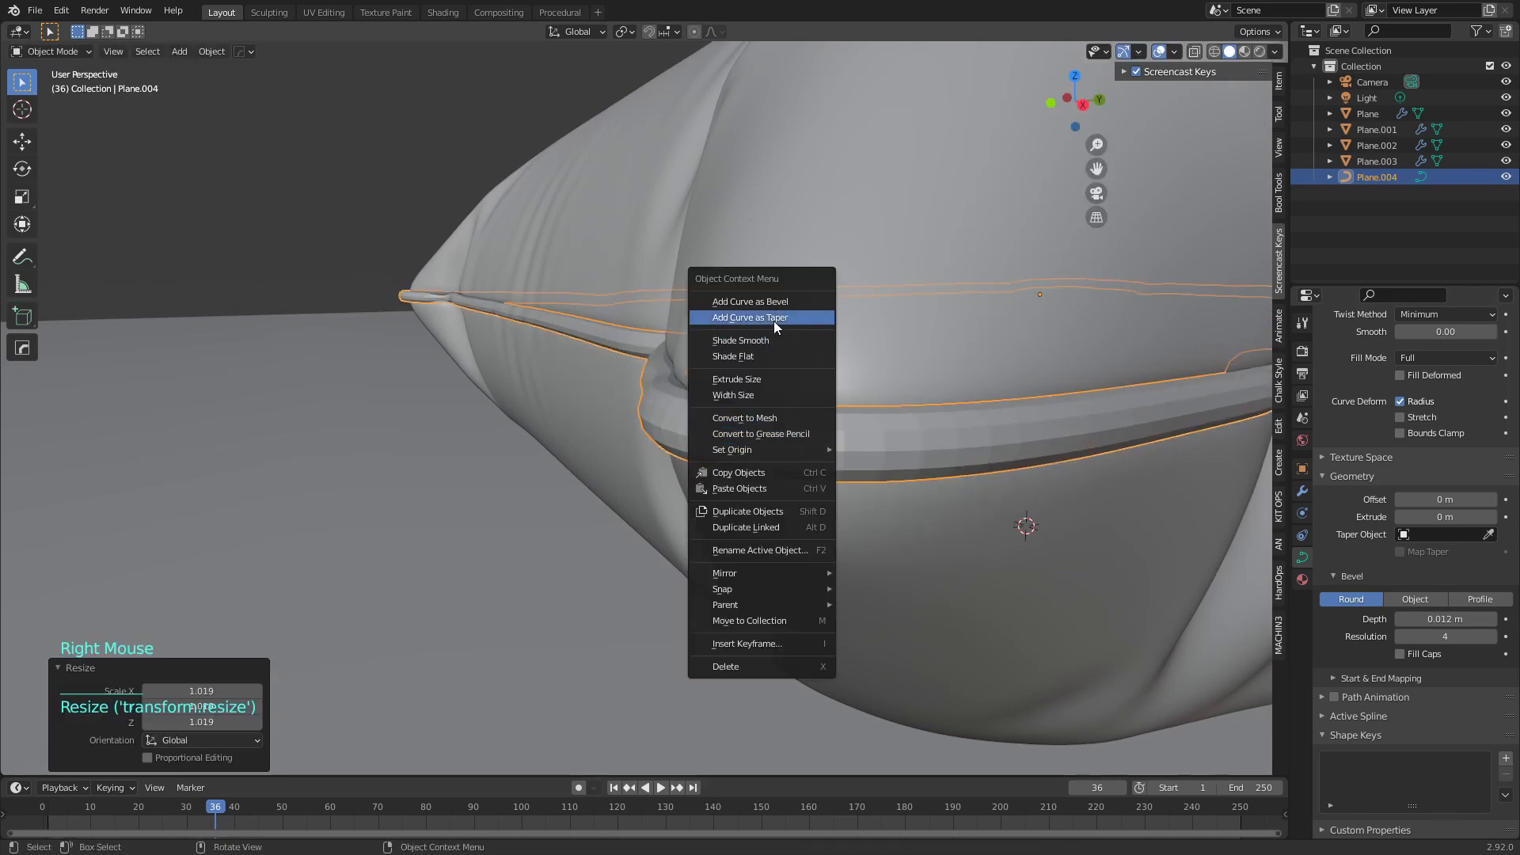
click(775, 343)
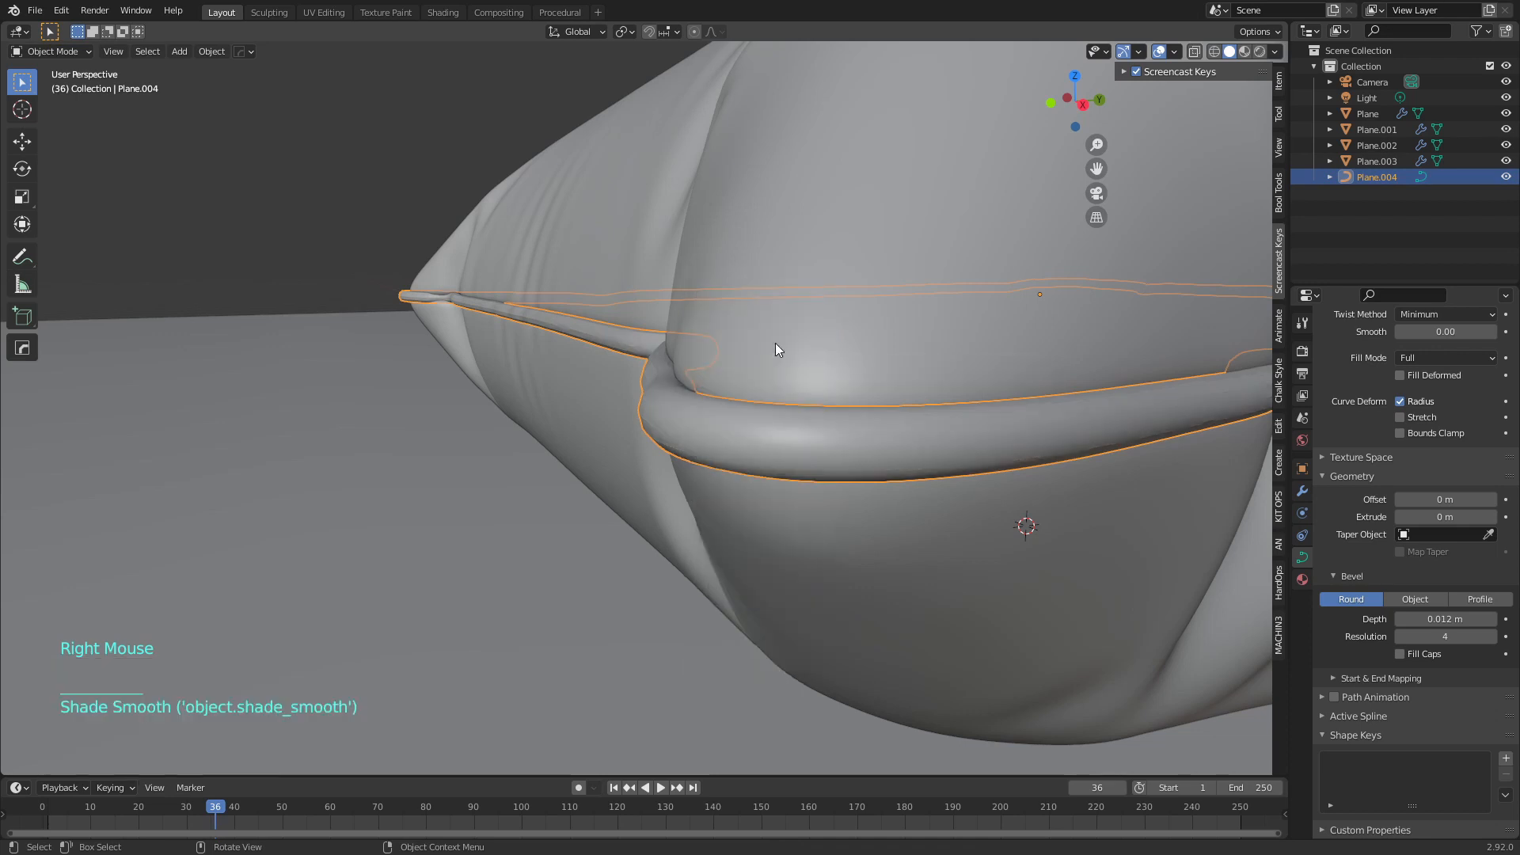
scroll(744, 463, down, 6)
mouse_move(781, 415)
middle_down()
mouse_move(748, 383)
mouse_move(792, 427)
middle_up()
scroll(805, 502, up, 5)
click(855, 533)
middle_drag(805, 502, 854, 516)
click(834, 455)
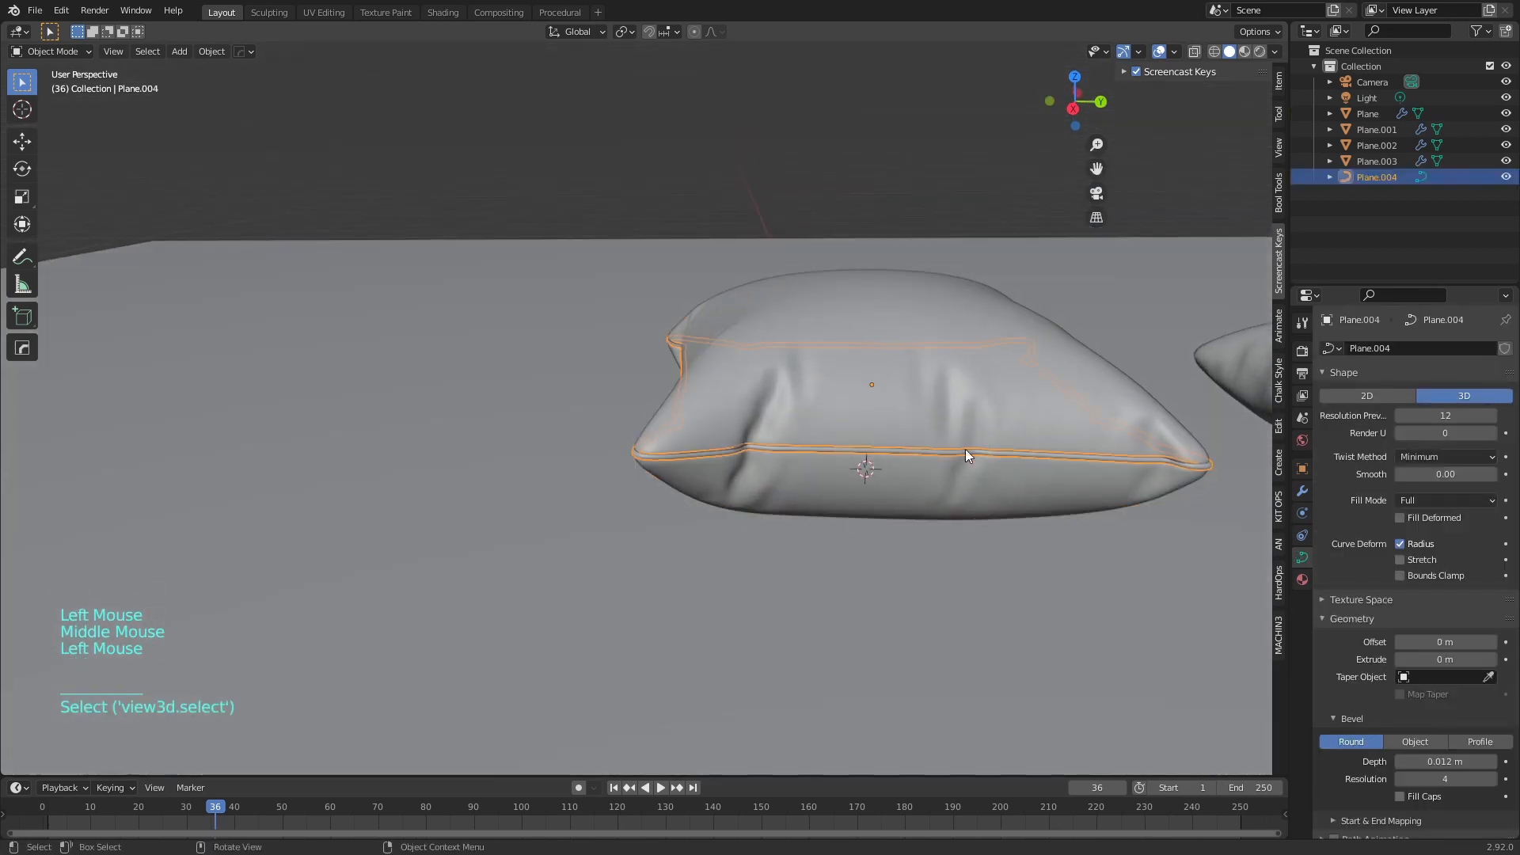
Set the seam curve's bevel depth to 0 m
middle_drag(1129, 591, 798, 426)
scroll(1121, 539, up, 2)
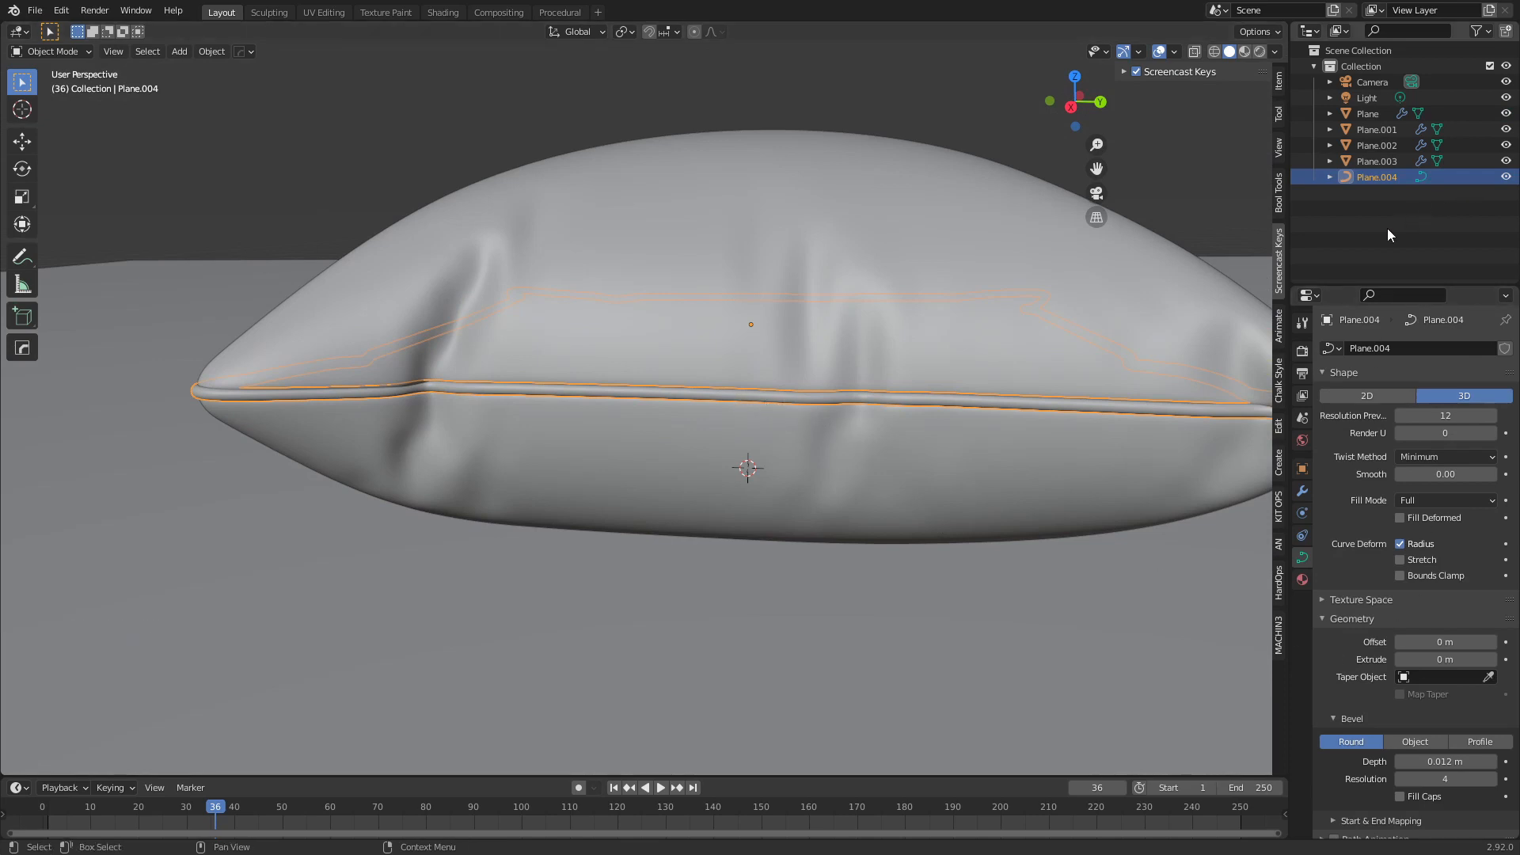
scroll(1362, 634, down, 5)
click(1475, 619)
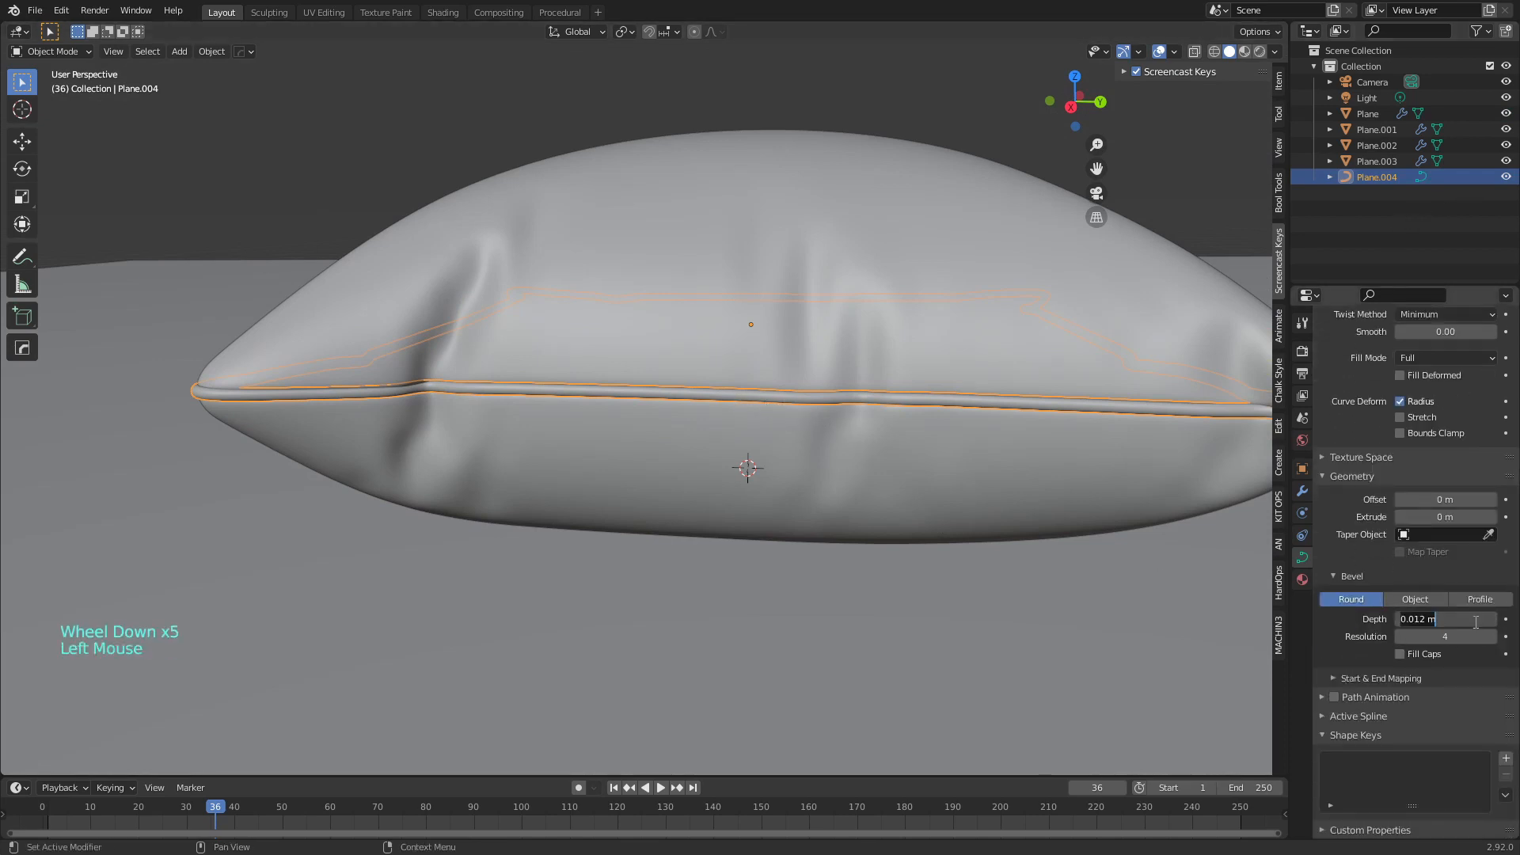
text(0)
key(Return)
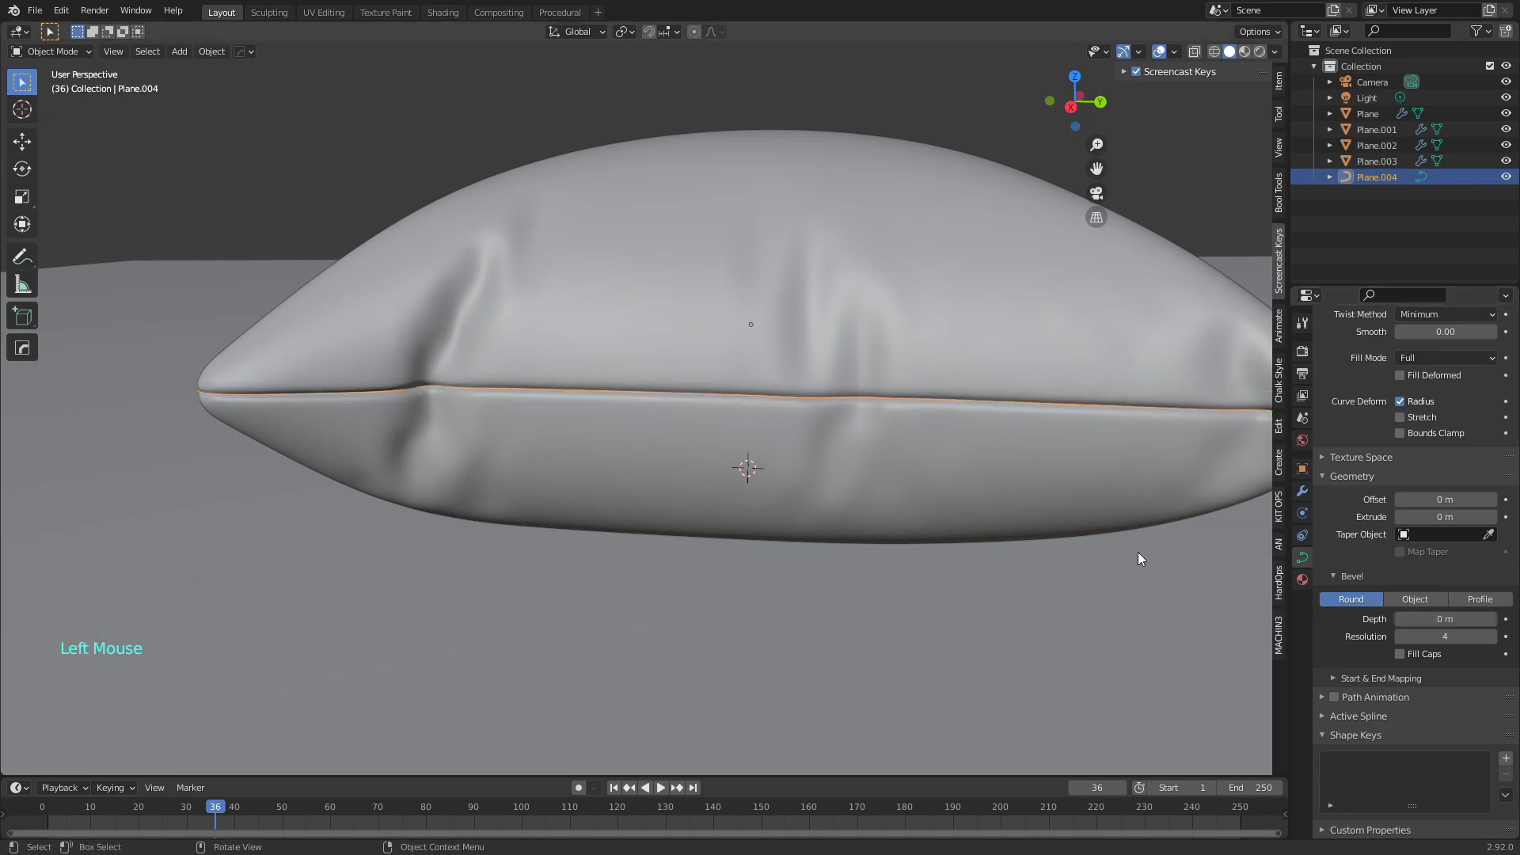
Snap the 3D cursor to the first pillow's origin and reselect the seam curve
click(714, 457)
key(shift+s)
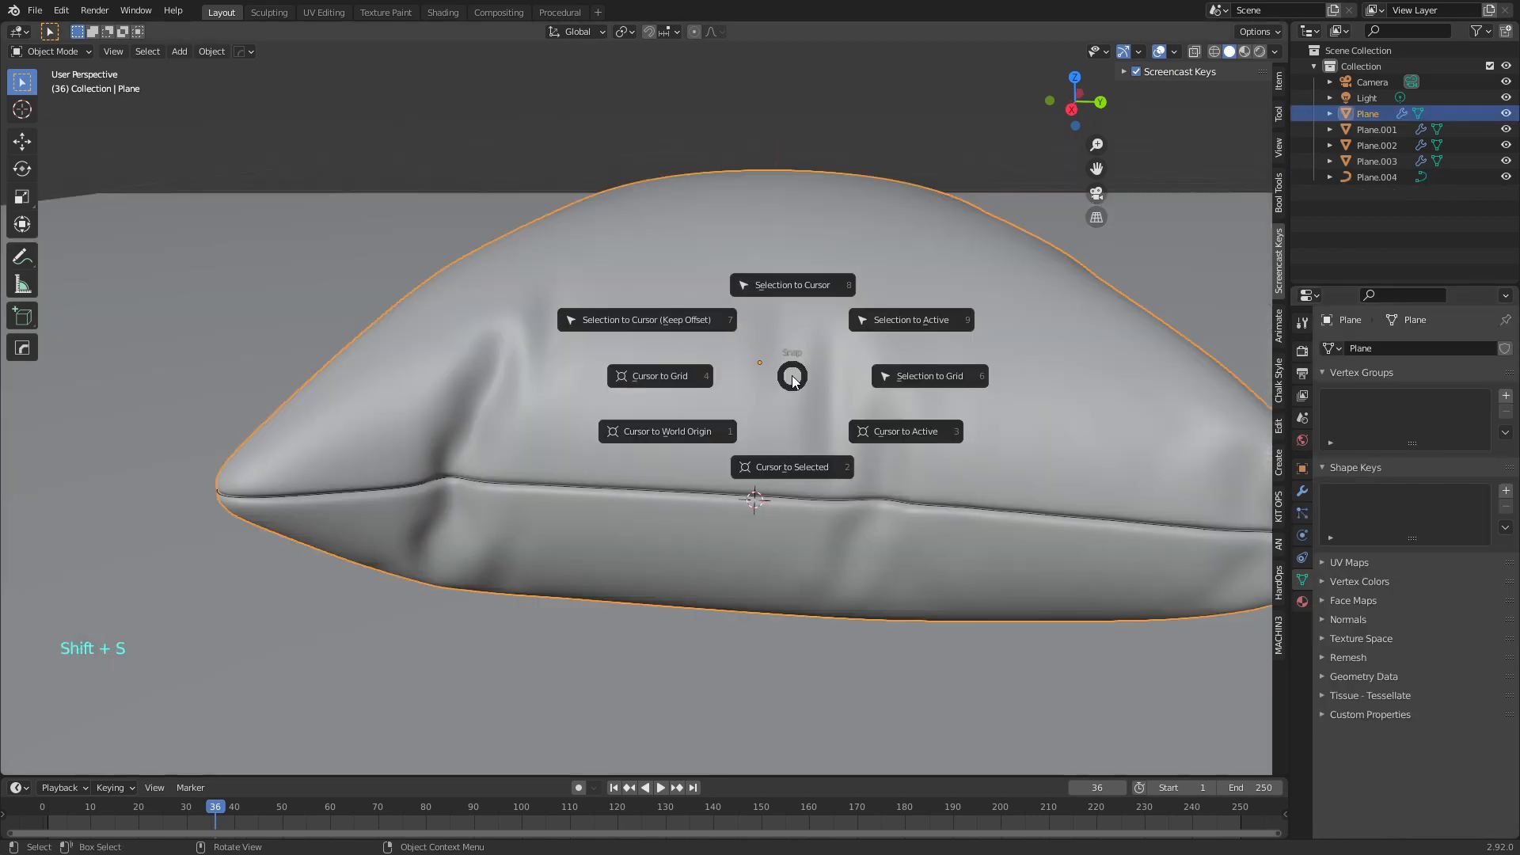
click(781, 469)
middle_drag(782, 469, 805, 410)
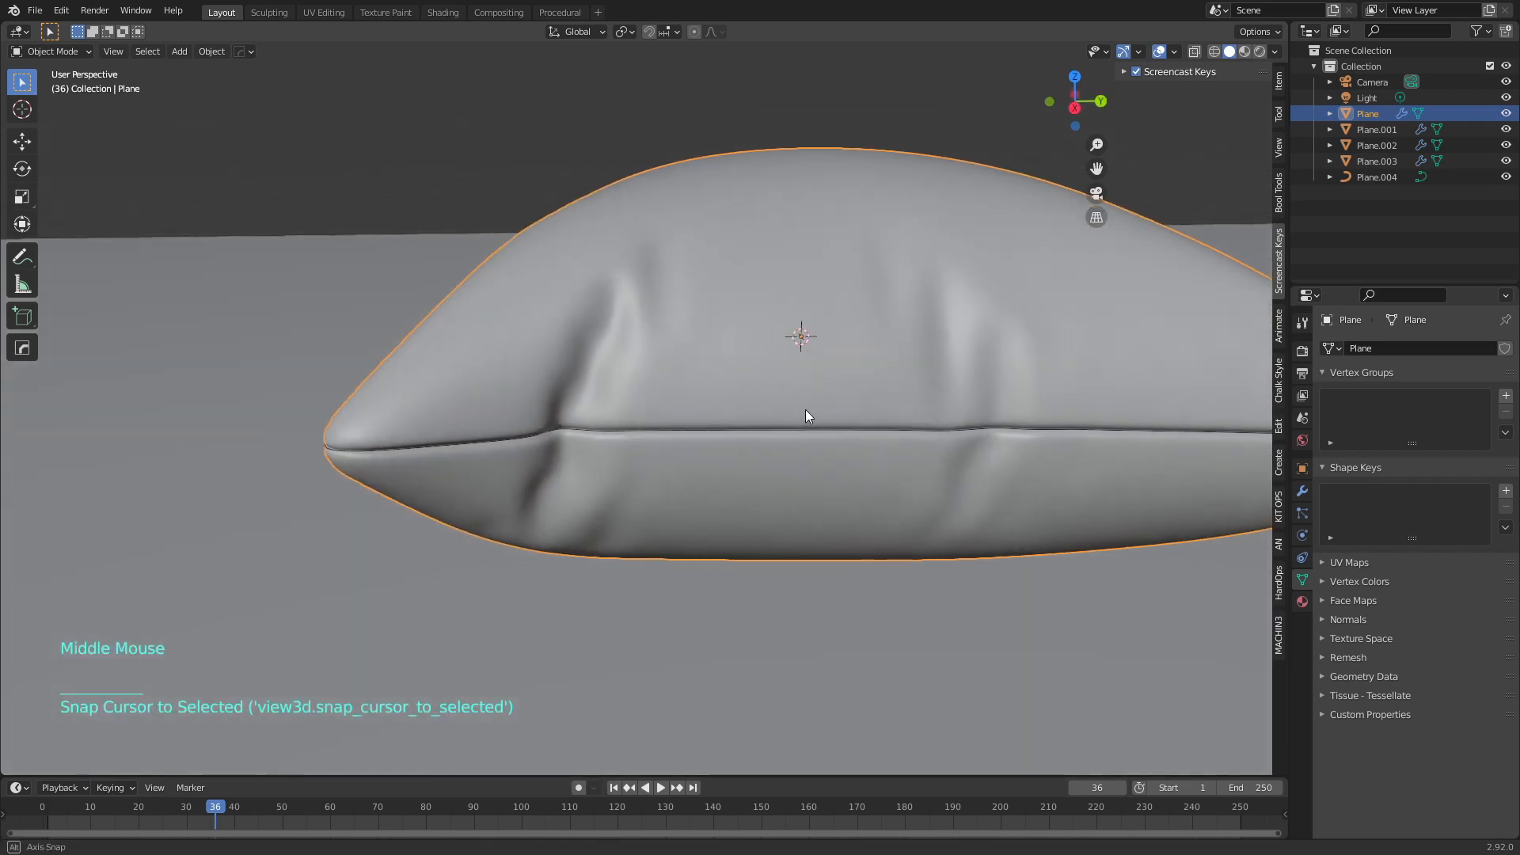
click(725, 433)
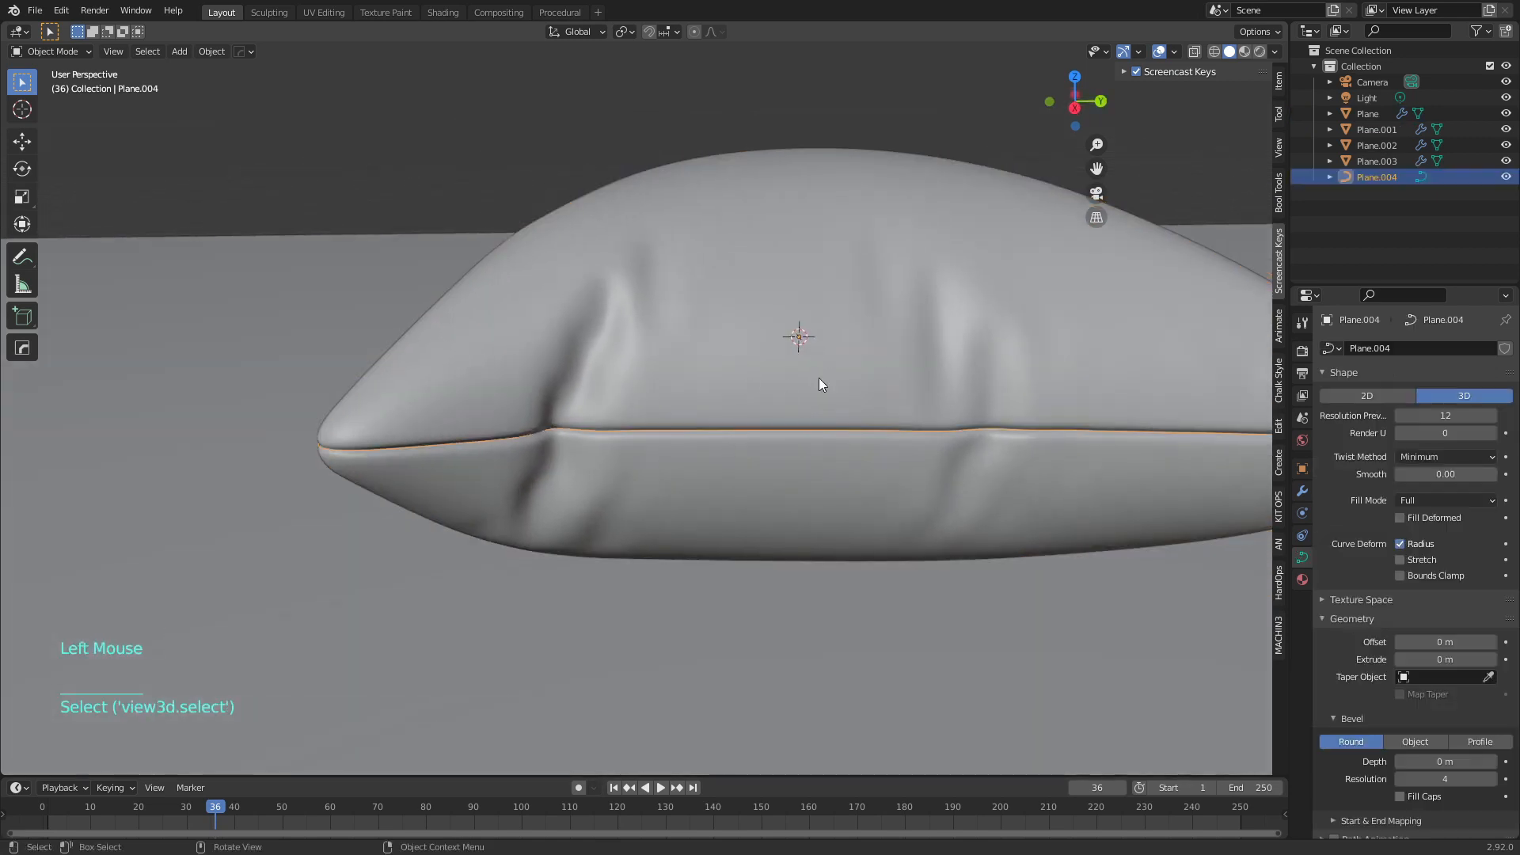
middle_drag(876, 390, 791, 414)
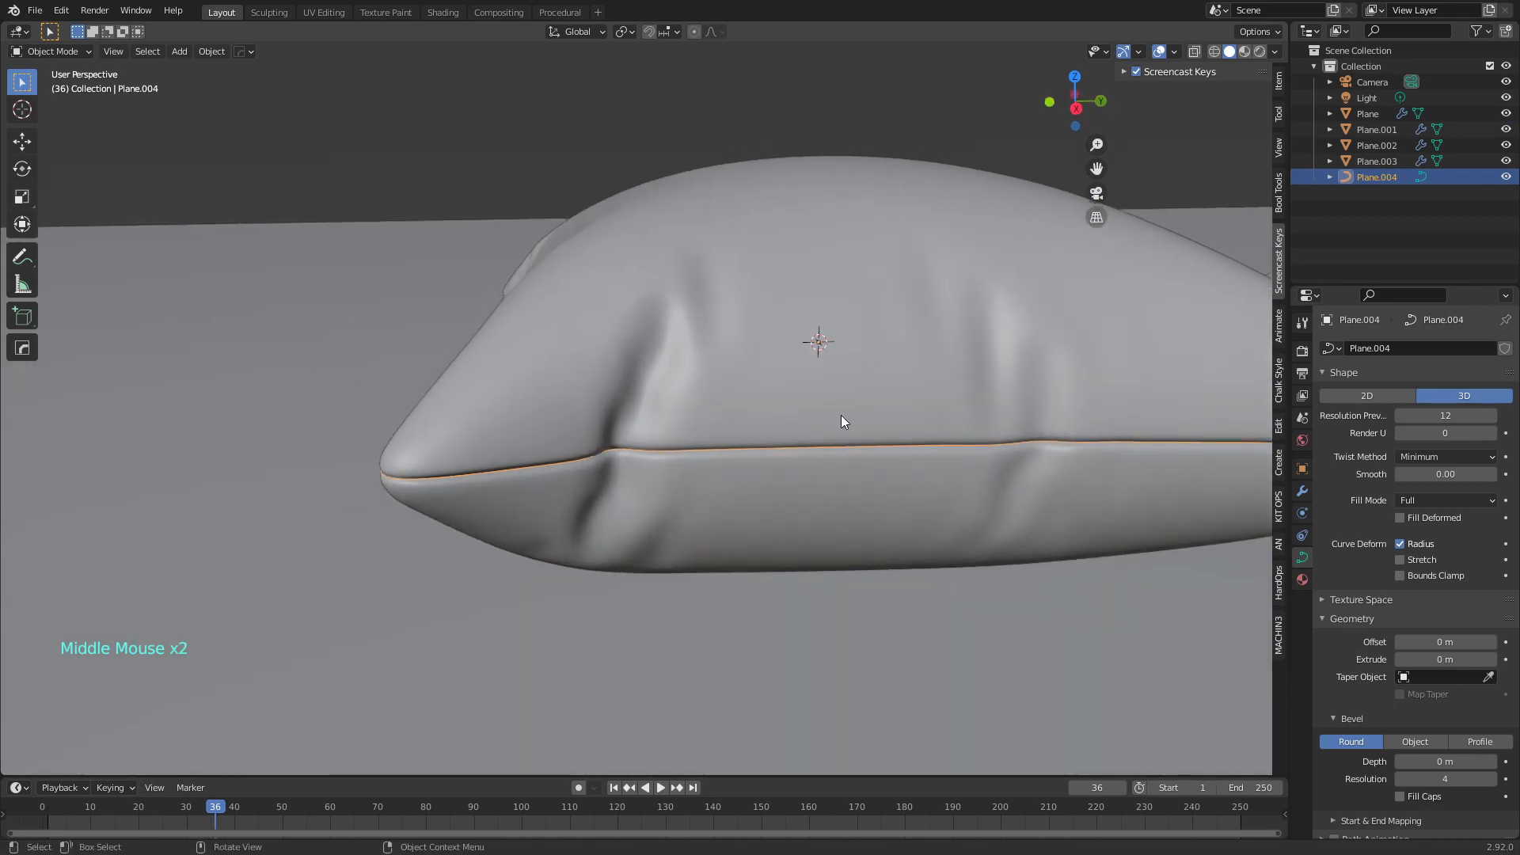
middle_drag(859, 401, 847, 377)
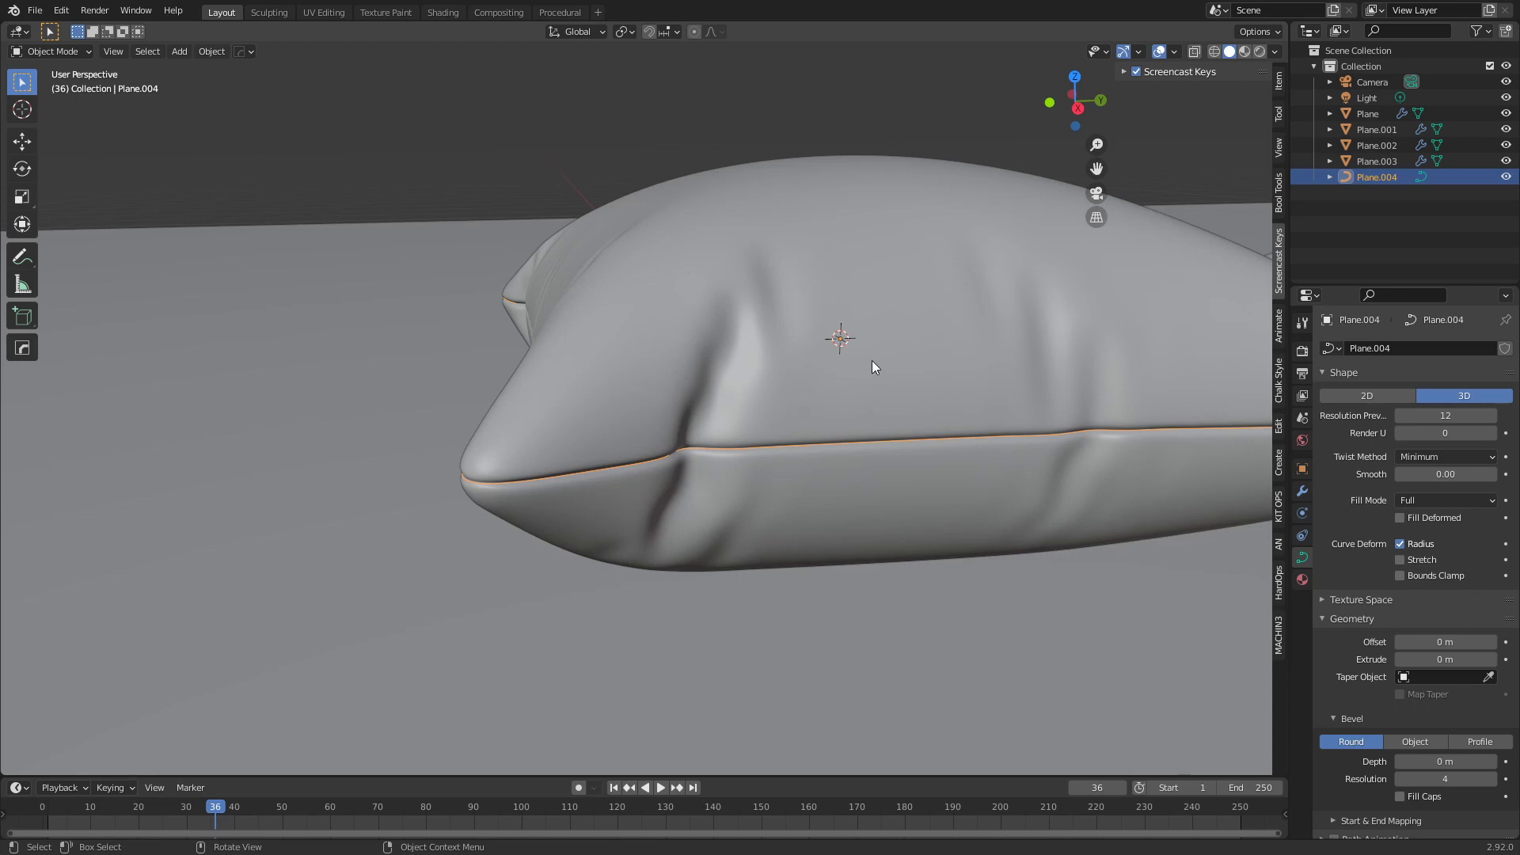
Add a cylinder mesh with 6 vertices at the 3D cursor
key(shift+a)
mouse_move(894, 336)
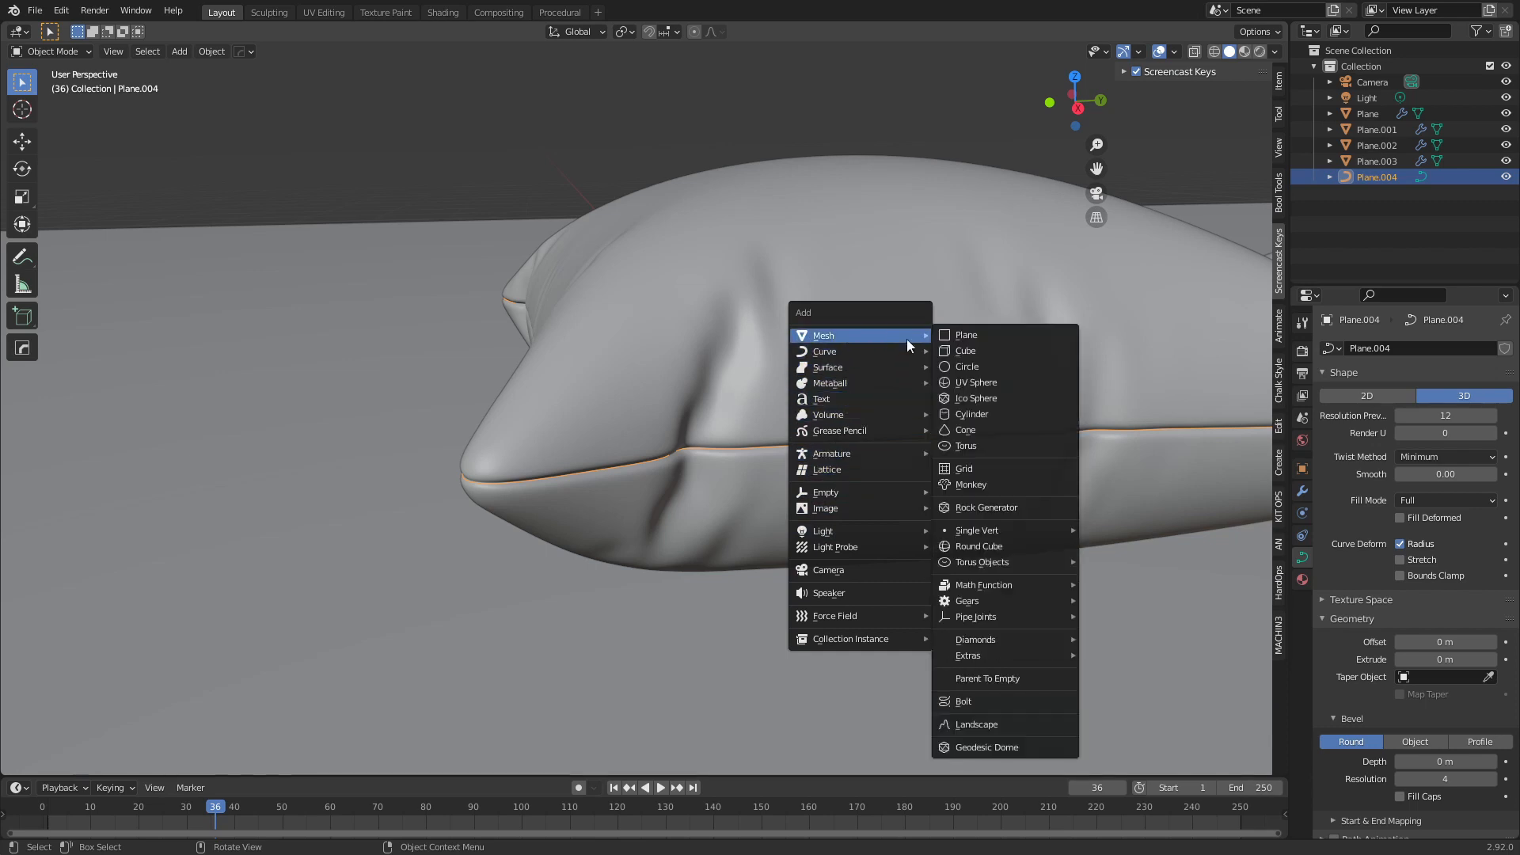
click(980, 415)
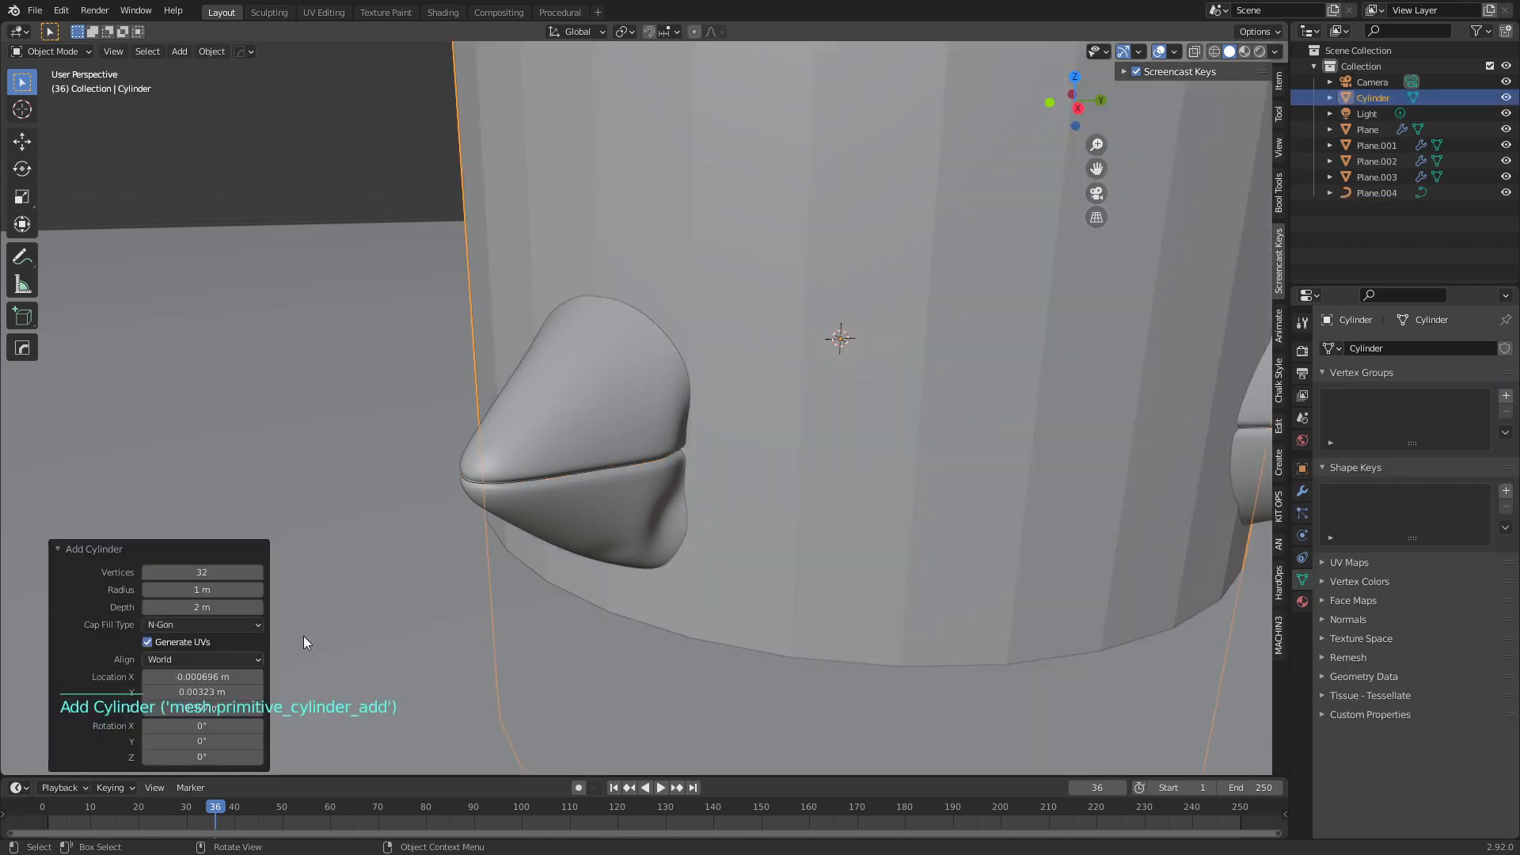
click(208, 572)
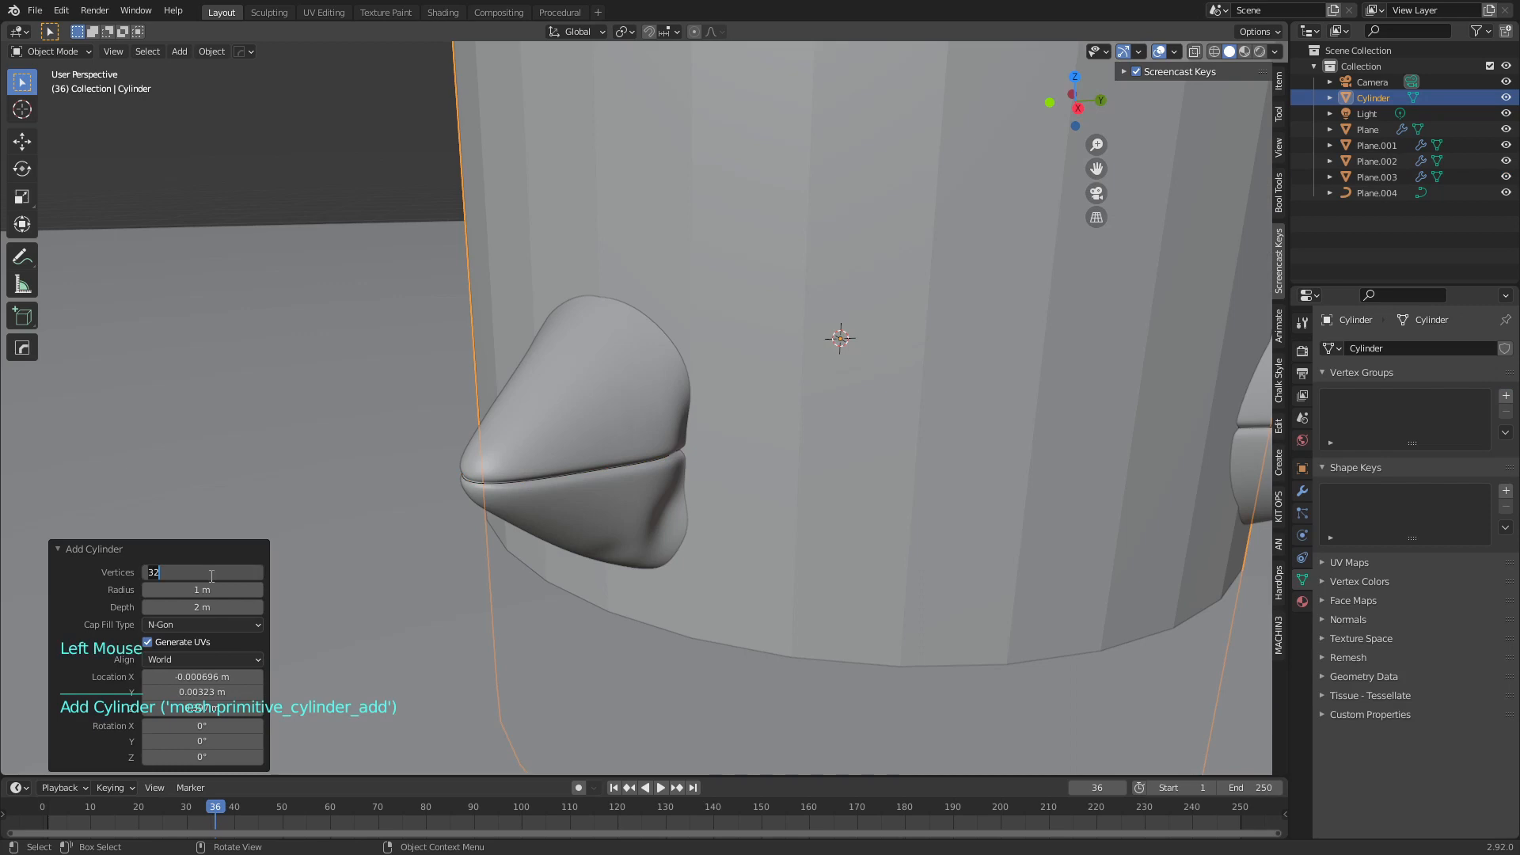
text(6)
key(Return)
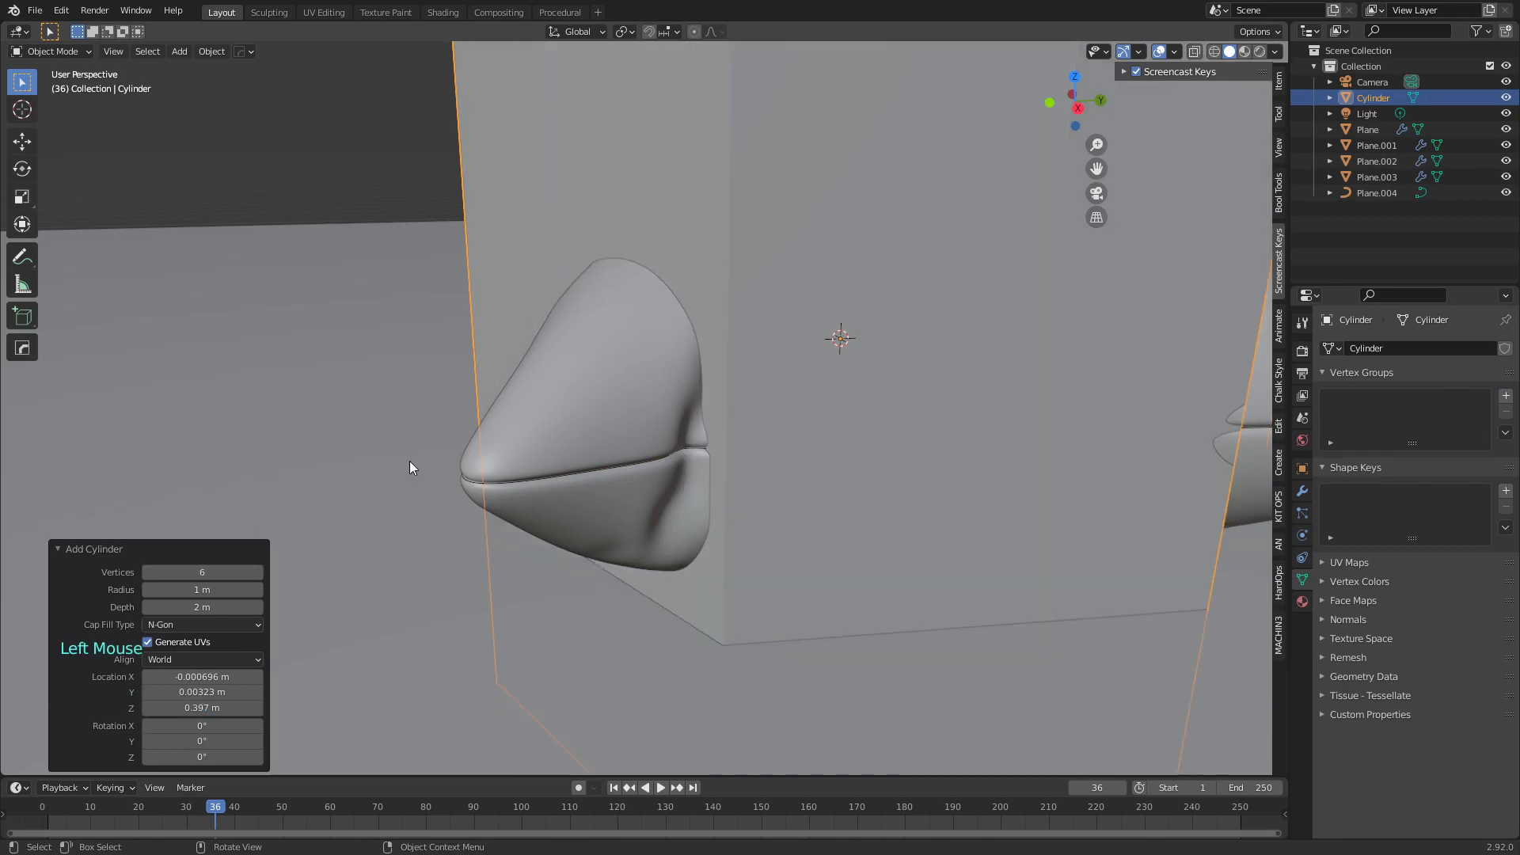
Isolate the six-sided cylinder in local view
scroll(836, 356, down, 4)
middle_drag(837, 357, 816, 380)
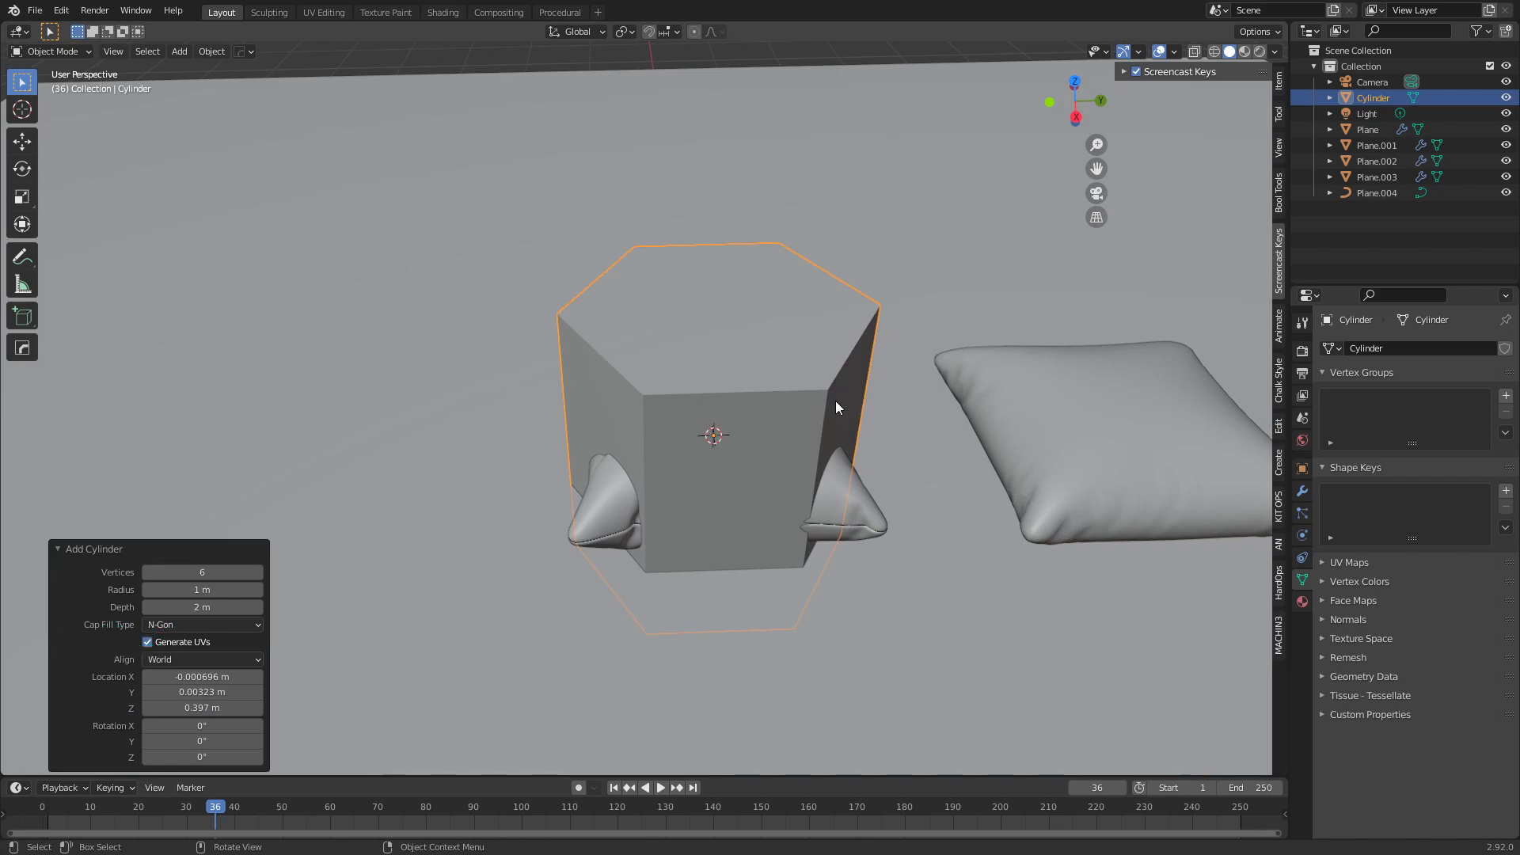
key(KP_Divide)
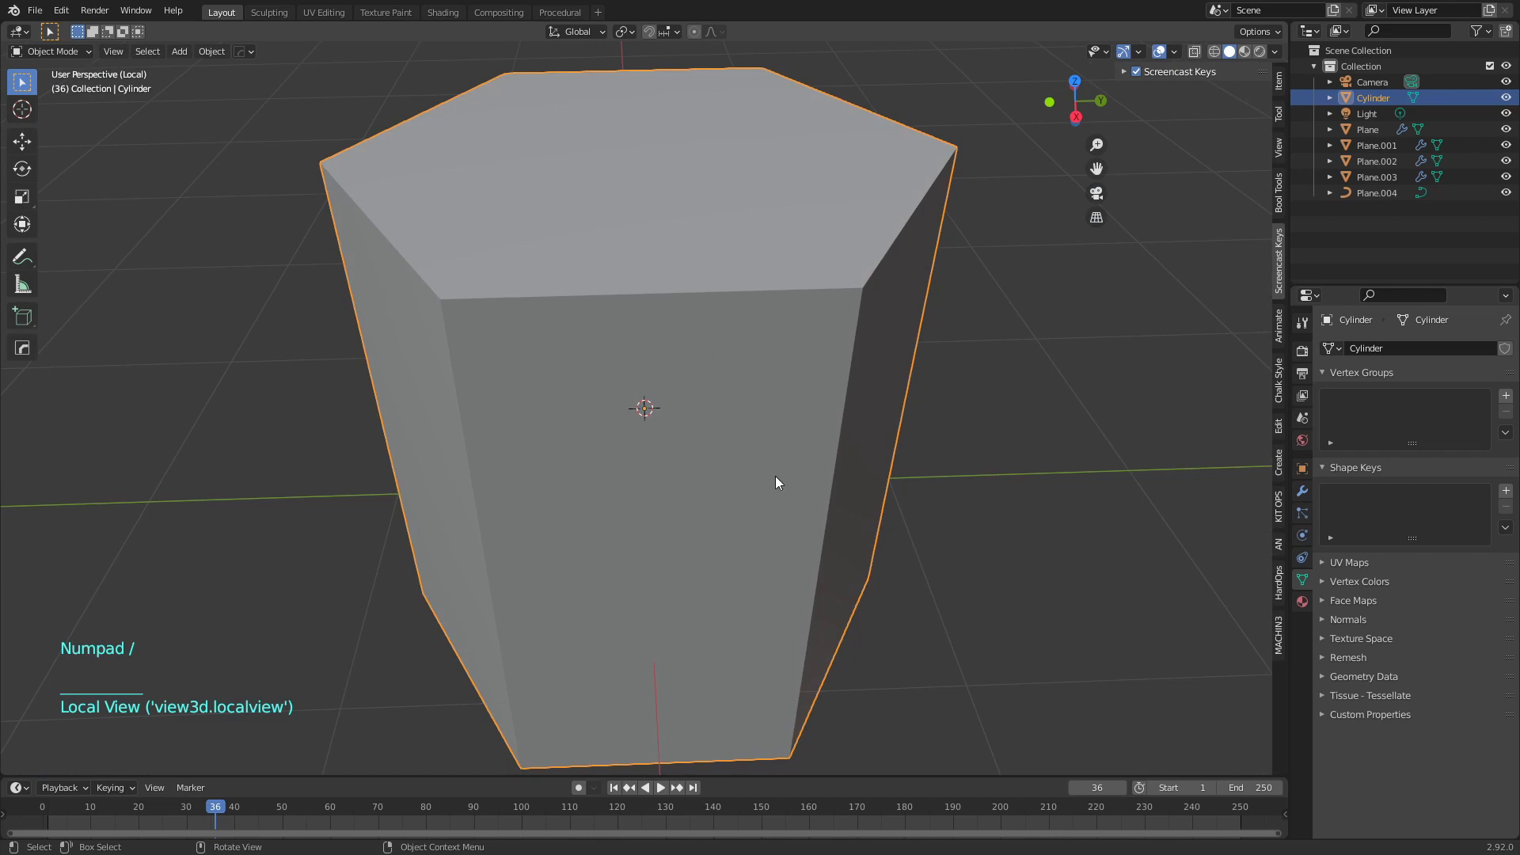
scroll(768, 466, down, 1)
middle_drag(768, 465, 849, 398)
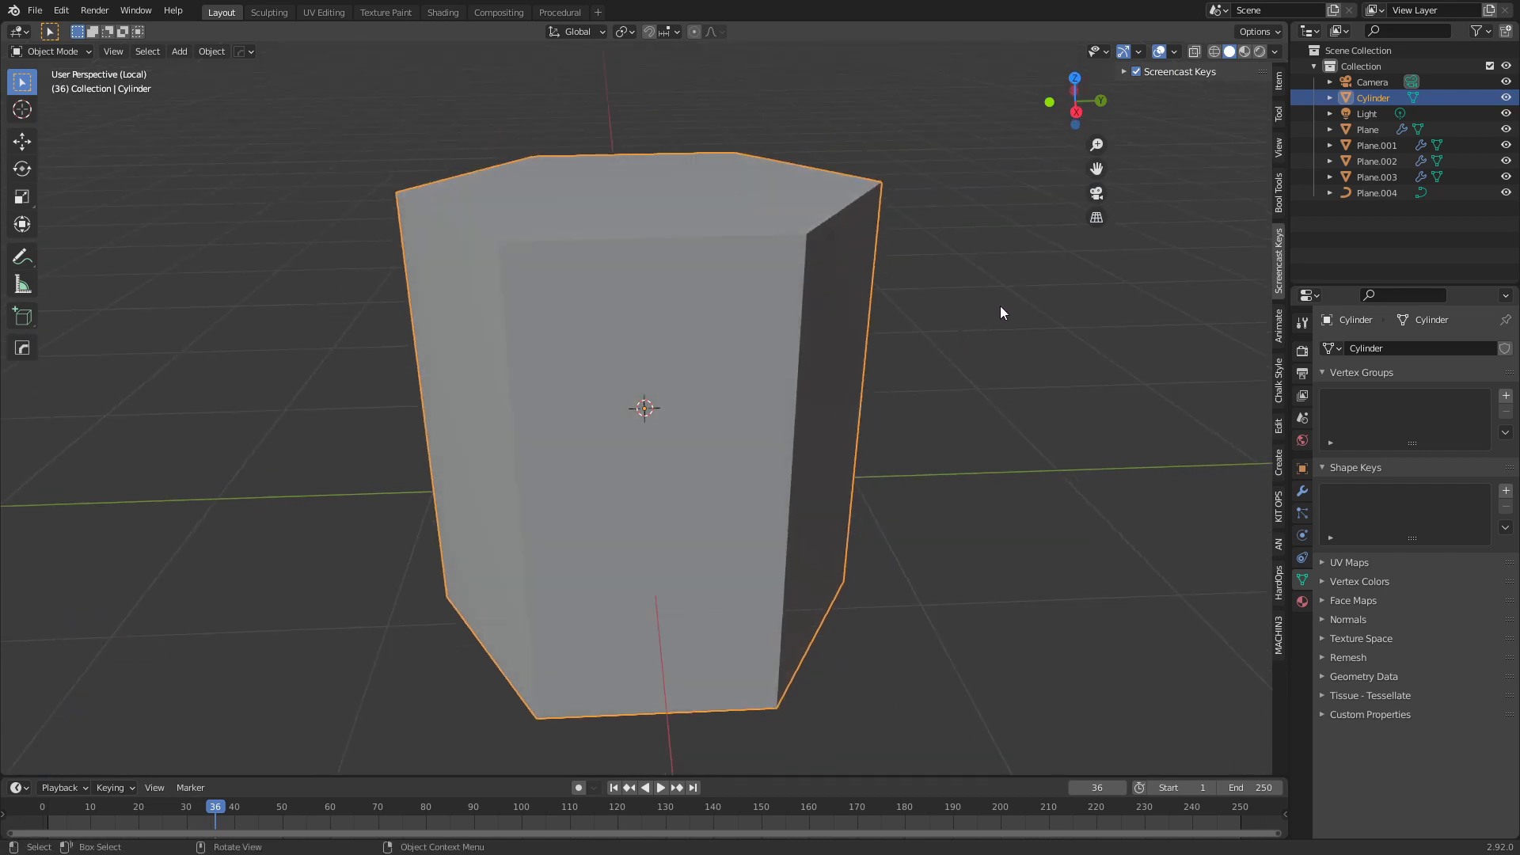
mouse_move(993, 323)
middle_down()
mouse_move(995, 278)
mouse_move(1000, 298)
middle_up()
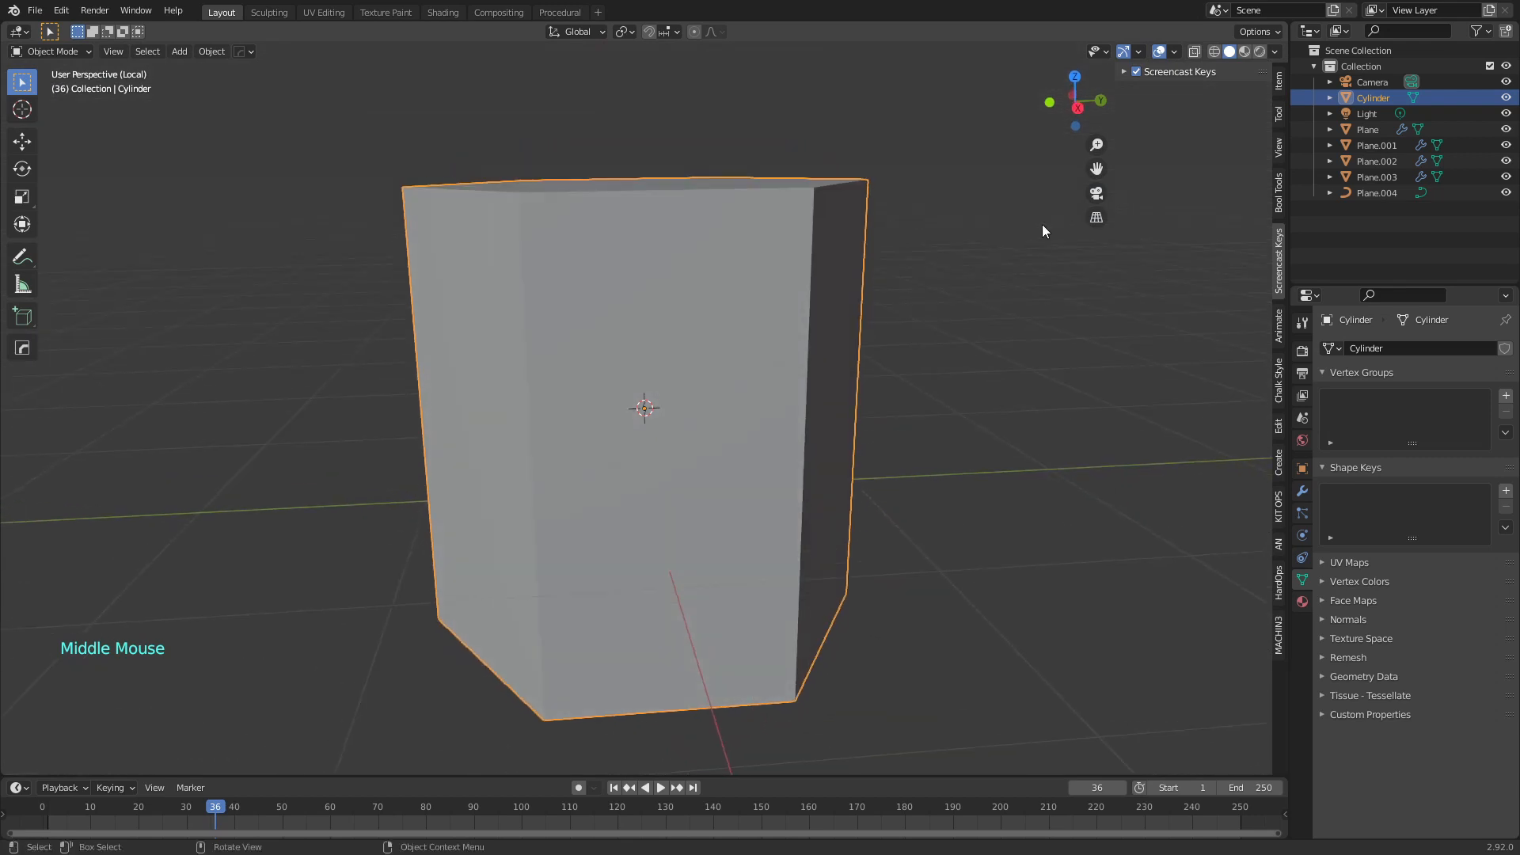
Scale the six-sided cylinder down uniformly to a factor of about 0.051
key(s)
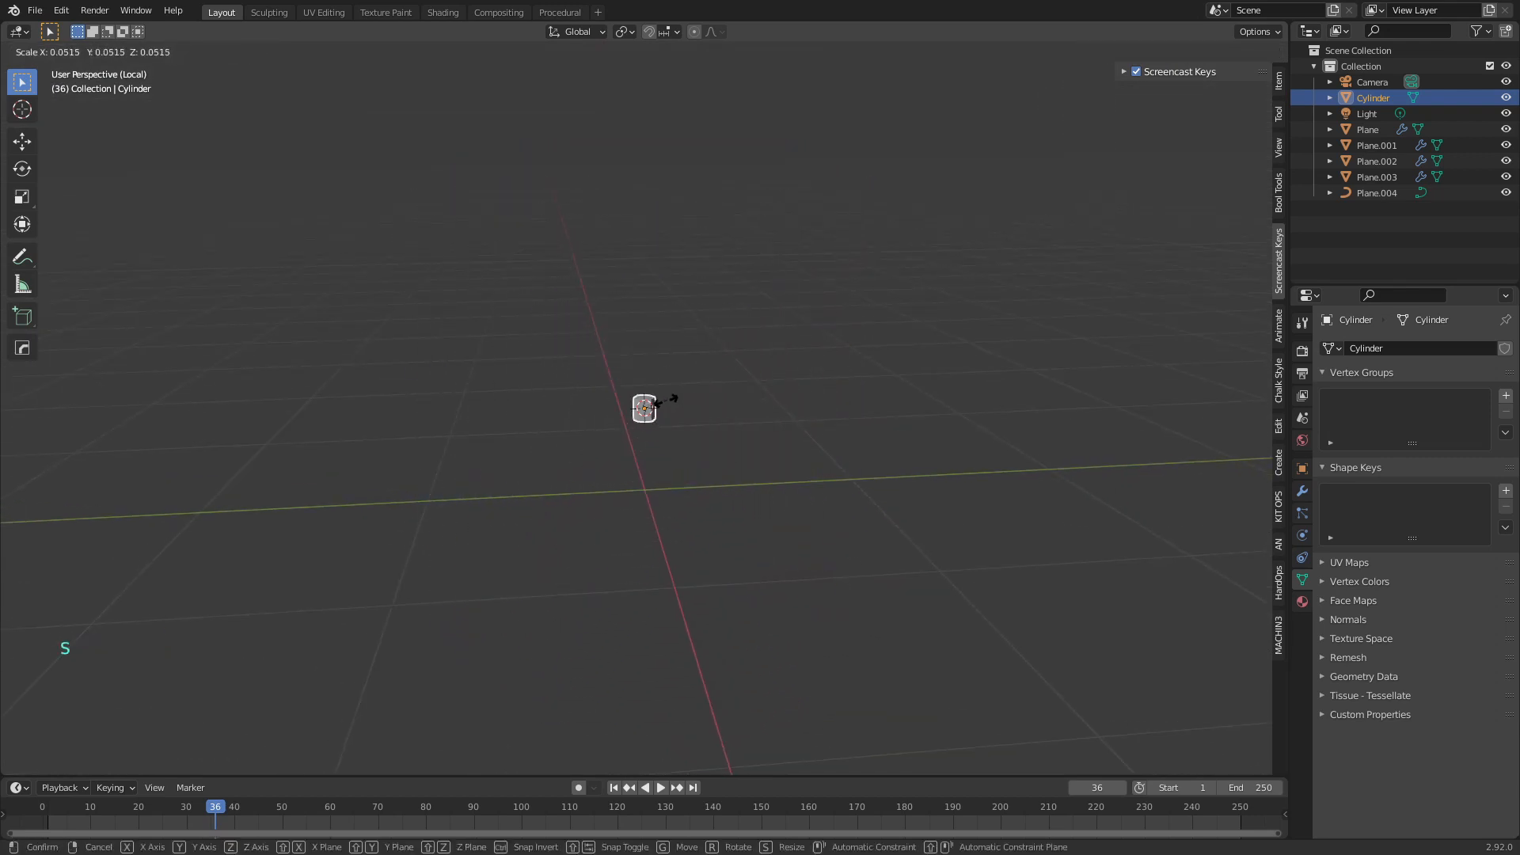
click(707, 430)
scroll(712, 430, up, 5)
middle_drag(728, 430, 679, 388)
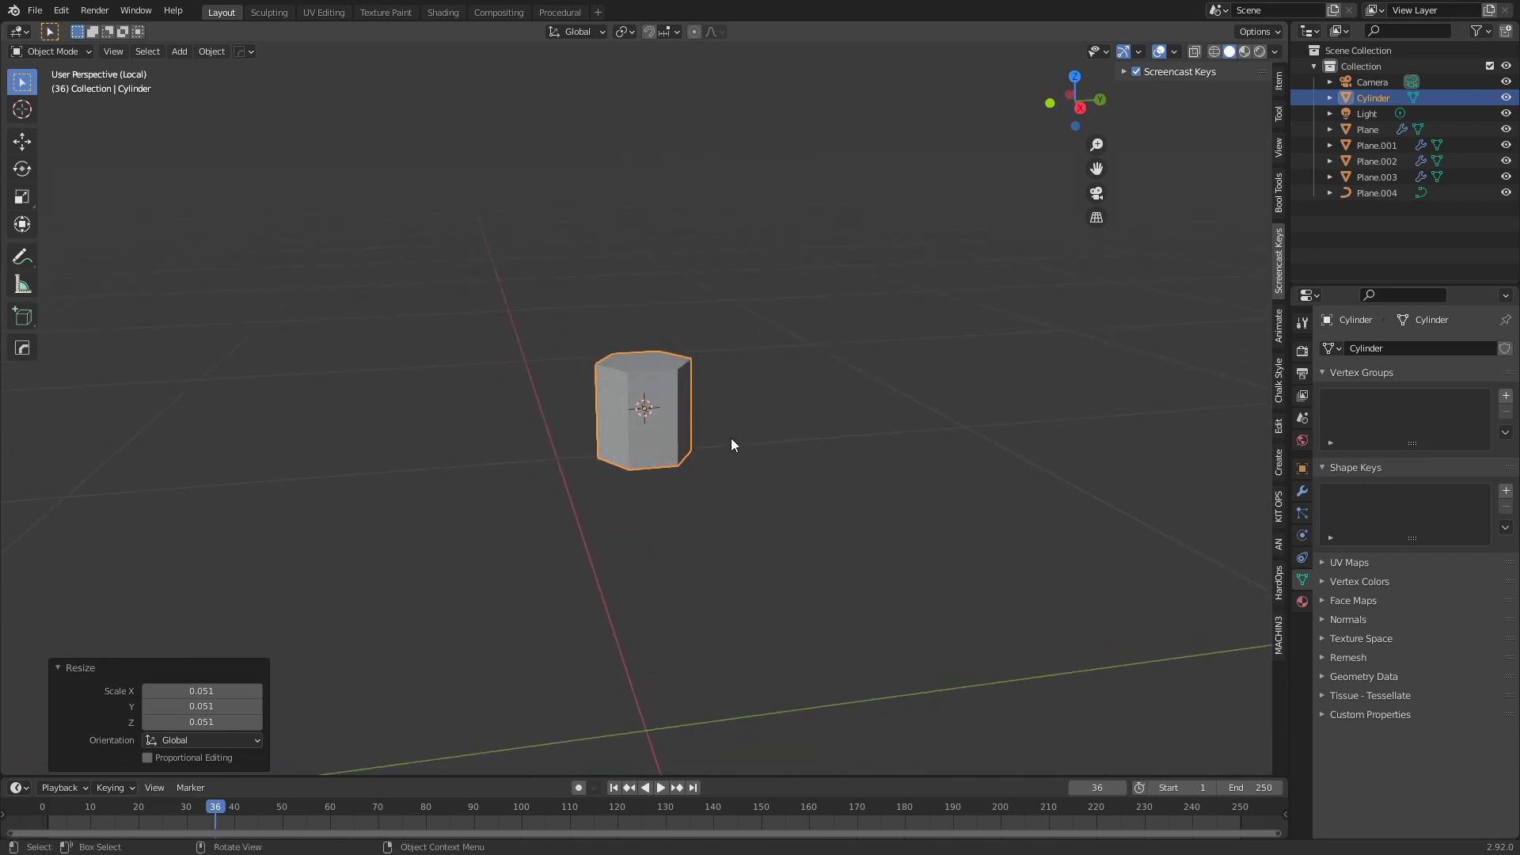
mouse_move(710, 408)
middle_down()
mouse_move(696, 414)
mouse_move(713, 414)
mouse_move(691, 394)
middle_up()
In Edit Mode, add one centered horizontal loop cut around the cylinder and bevel it into two loops near the ends
key(Tab)
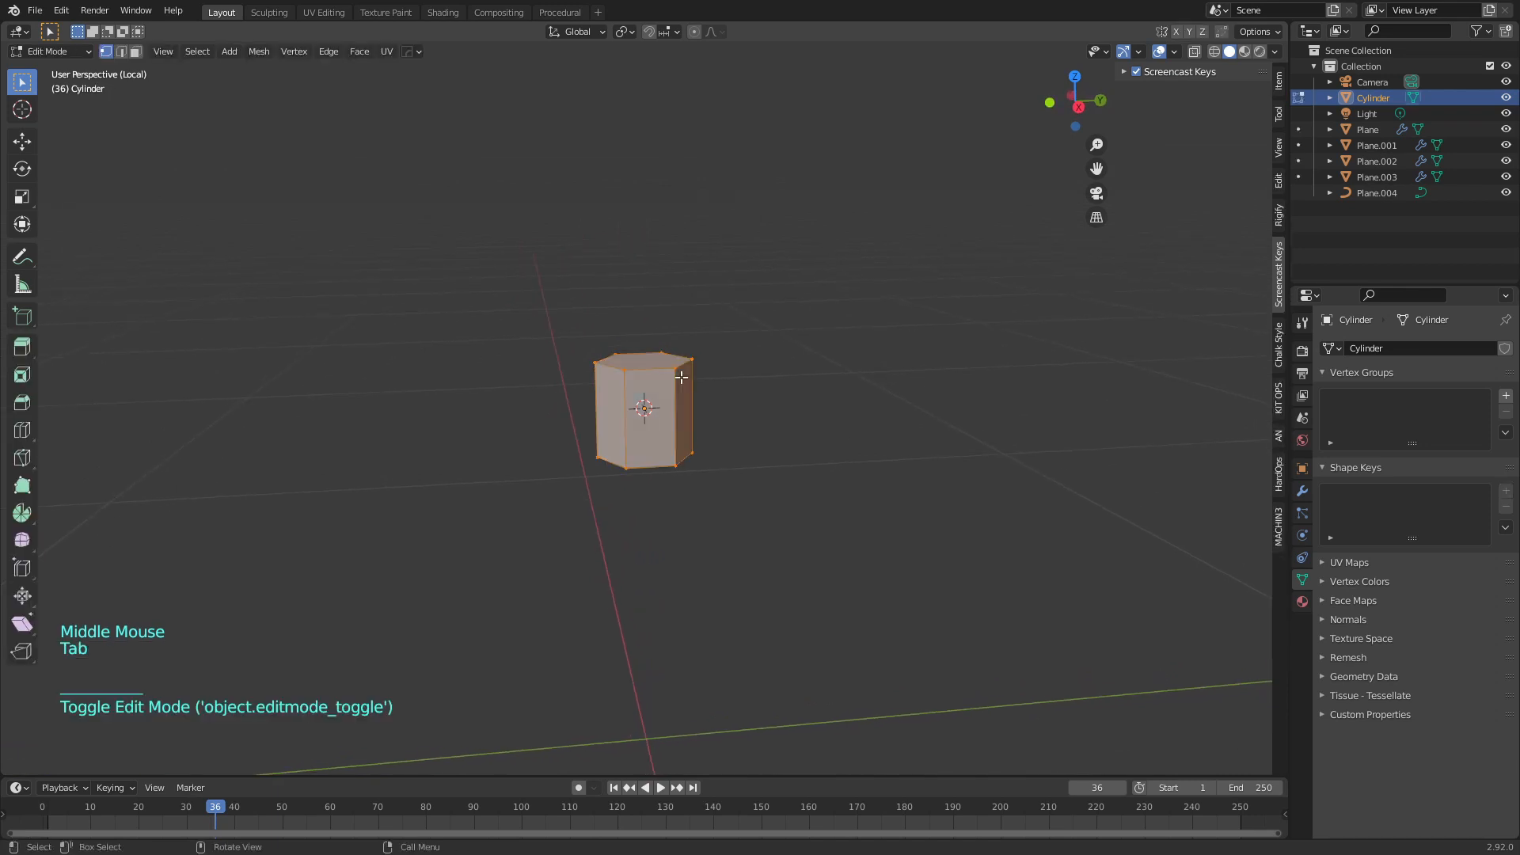
click(677, 419)
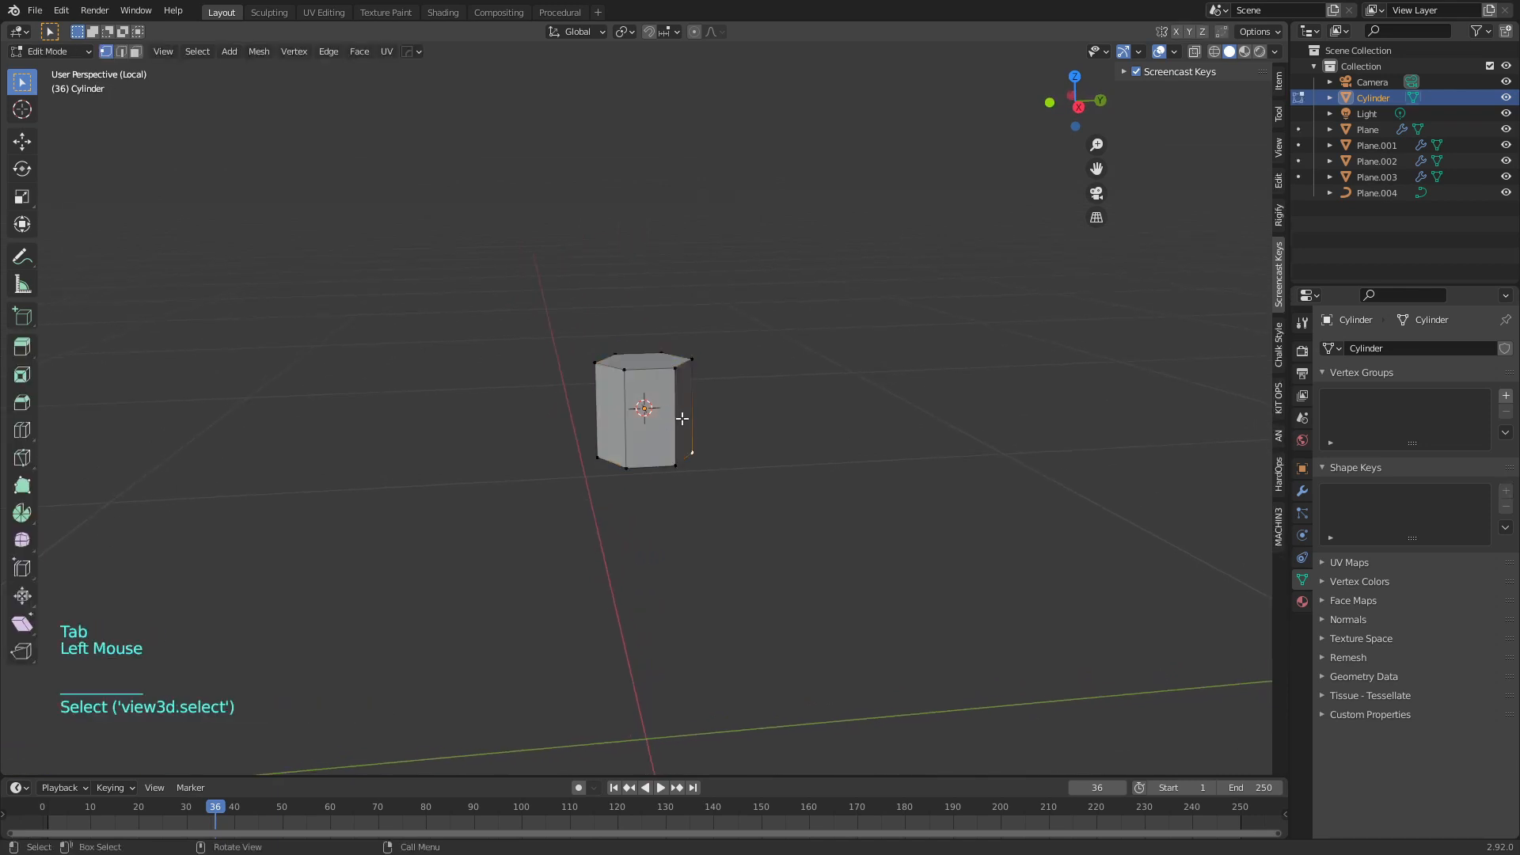
key(ctrl+r)
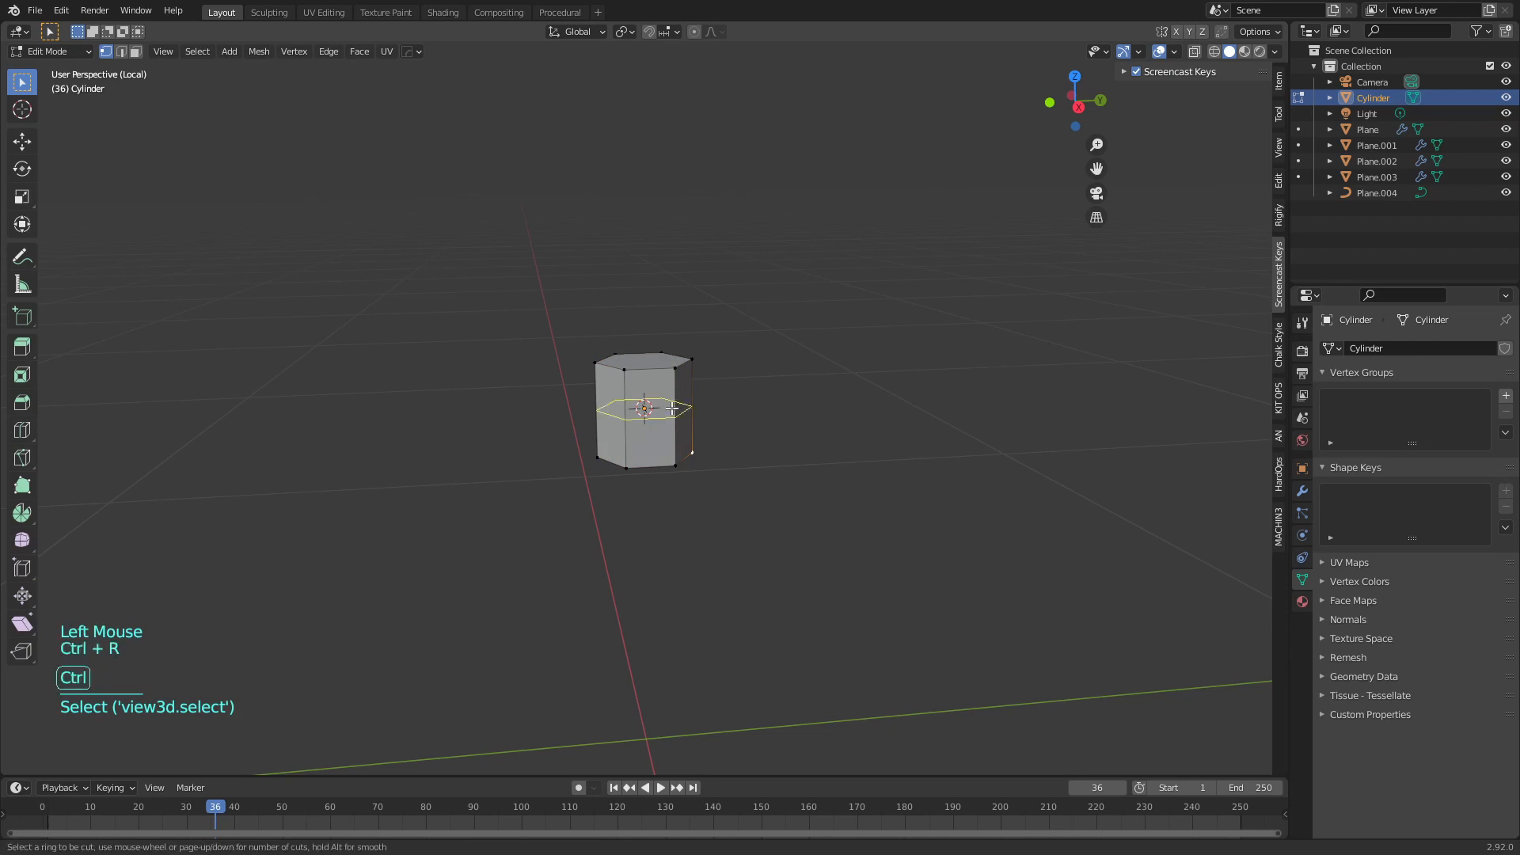
click(669, 408)
right_click(680, 402)
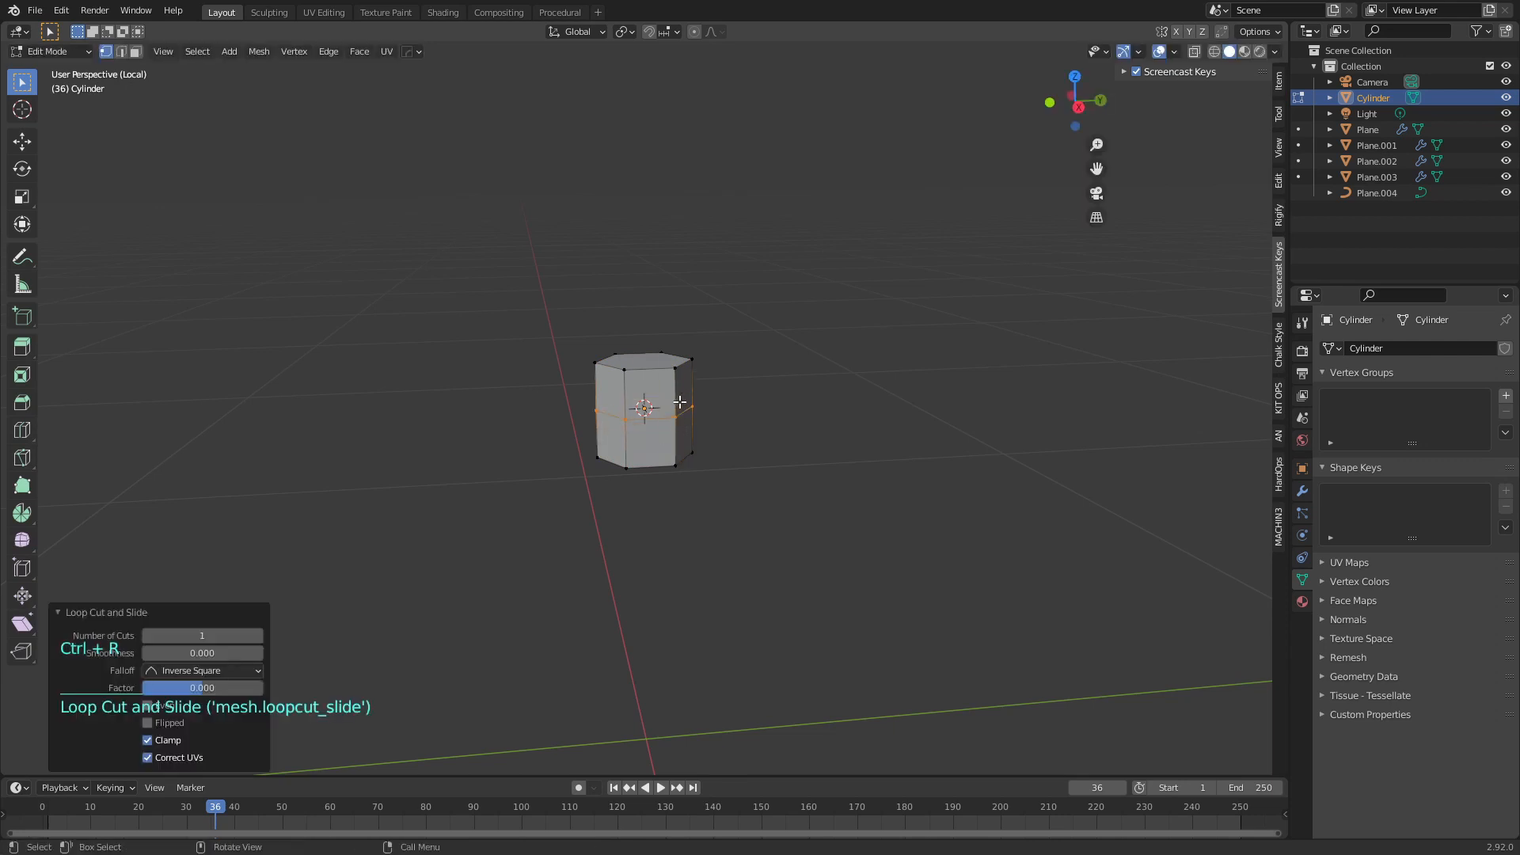
key(ctrl+b)
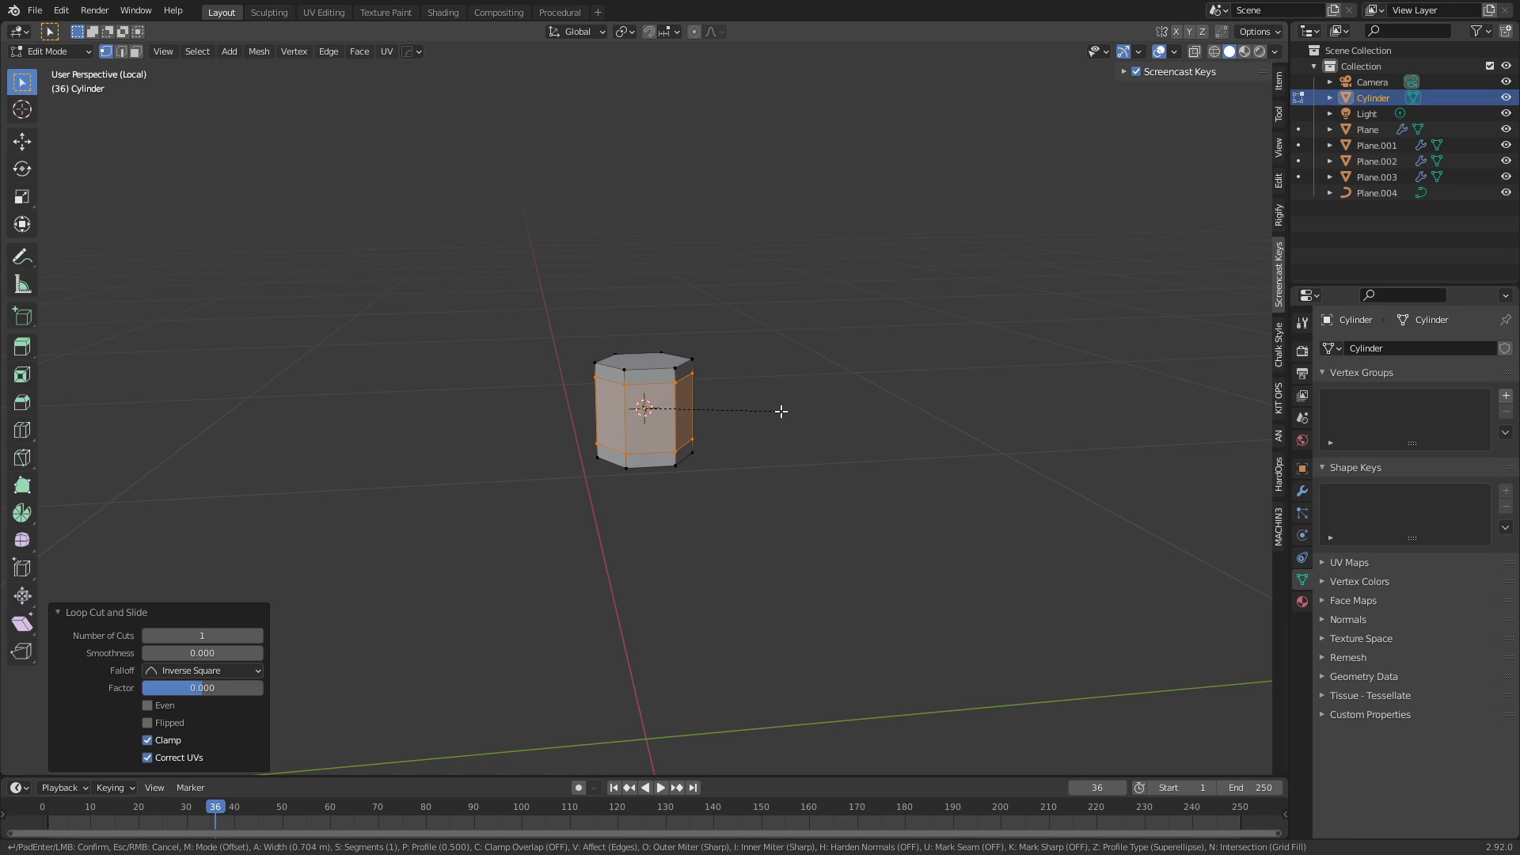
Bevel the cylinder's middle edge loop with a width of 0.704 m and merge the top ring's vertices at center
click(781, 411)
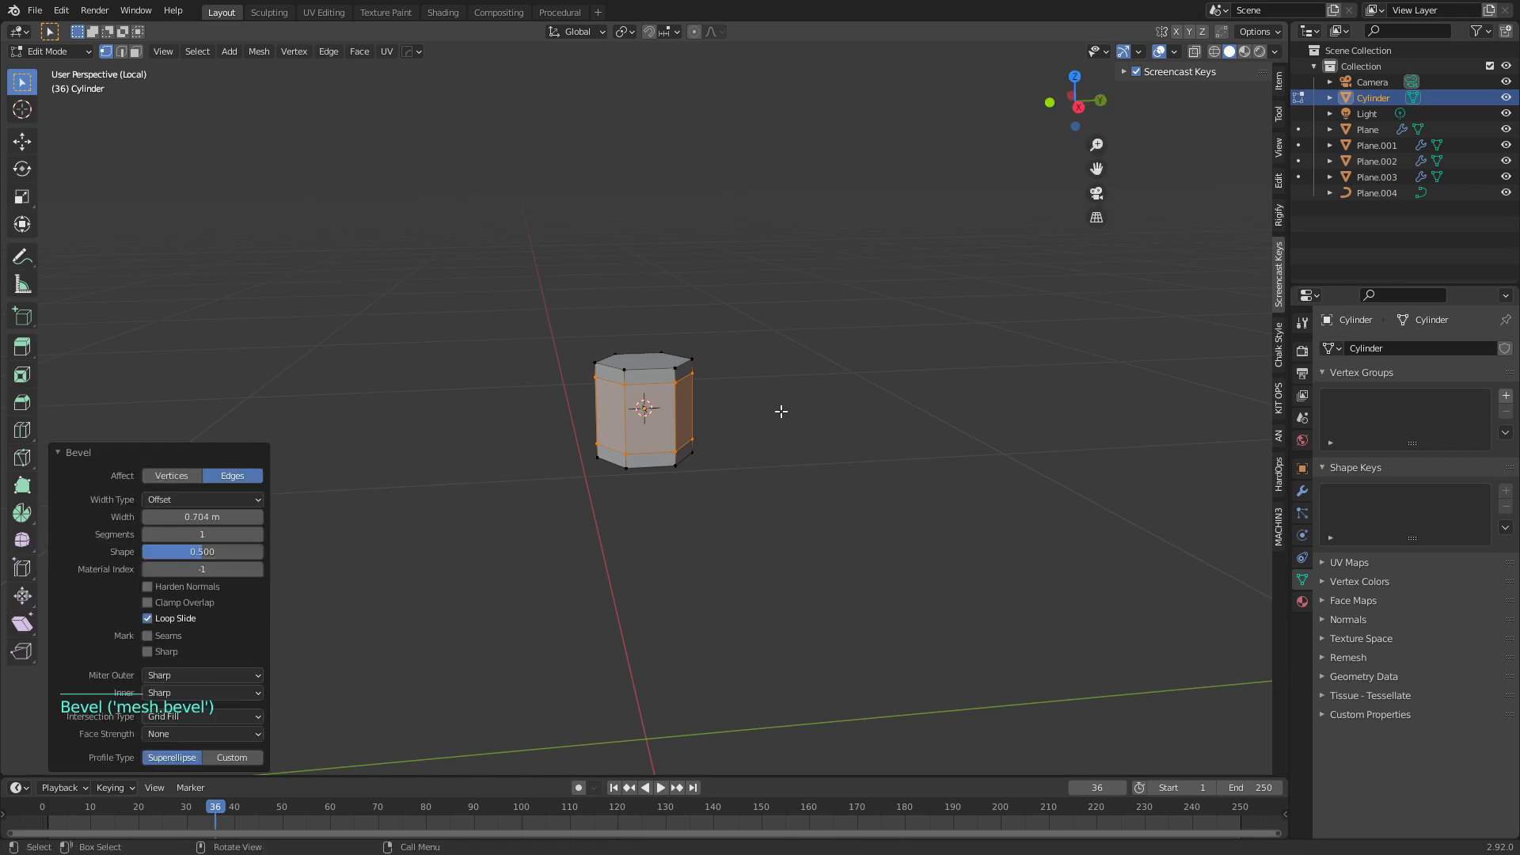
click(631, 365)
middle_drag(631, 366, 648, 380)
alt+click(616, 356)
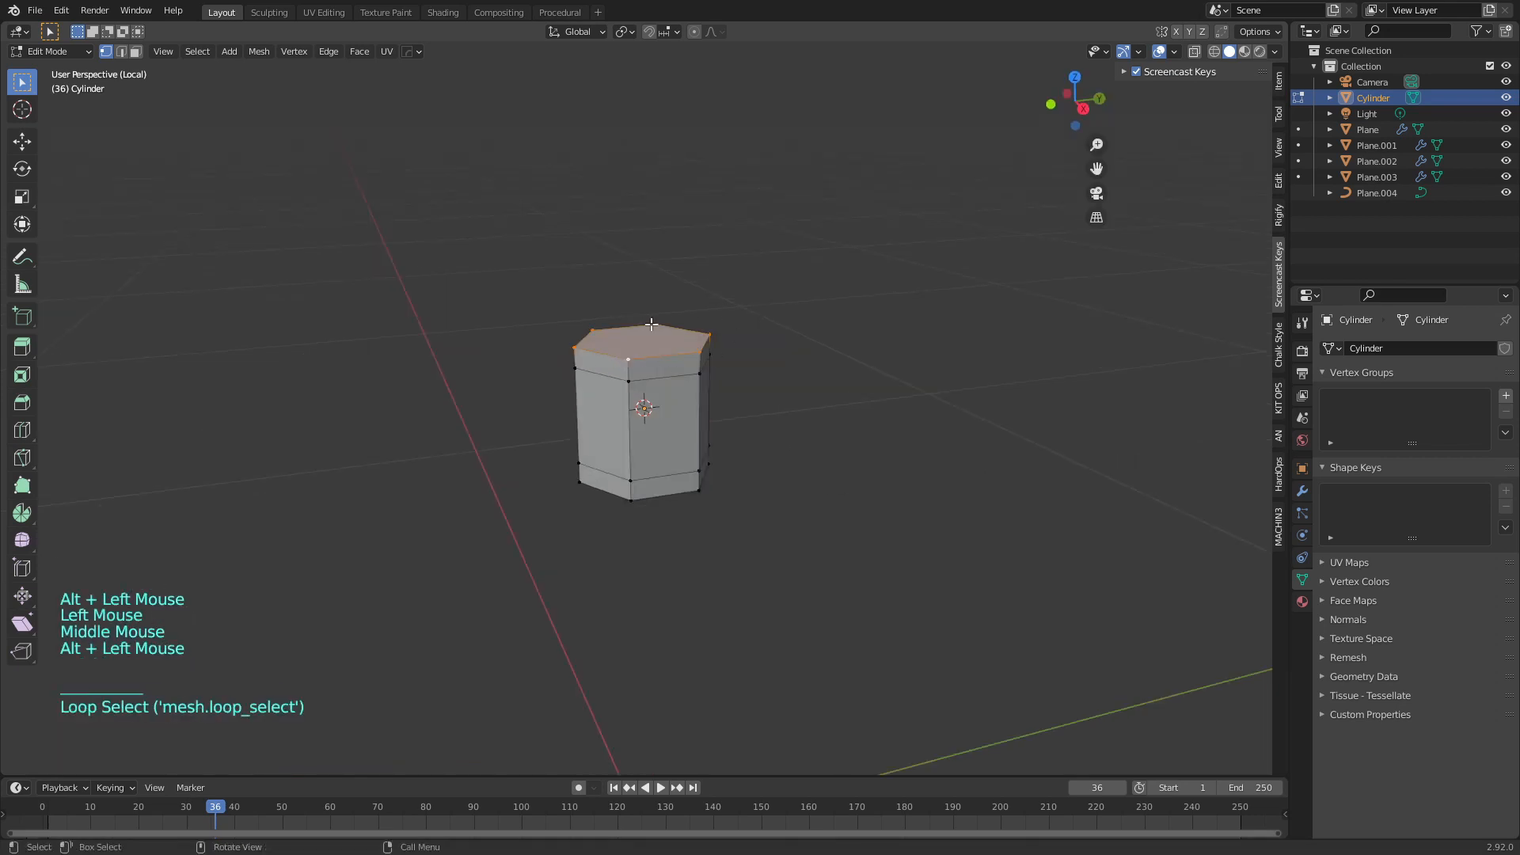
middle_drag(651, 325, 760, 380)
key(m)
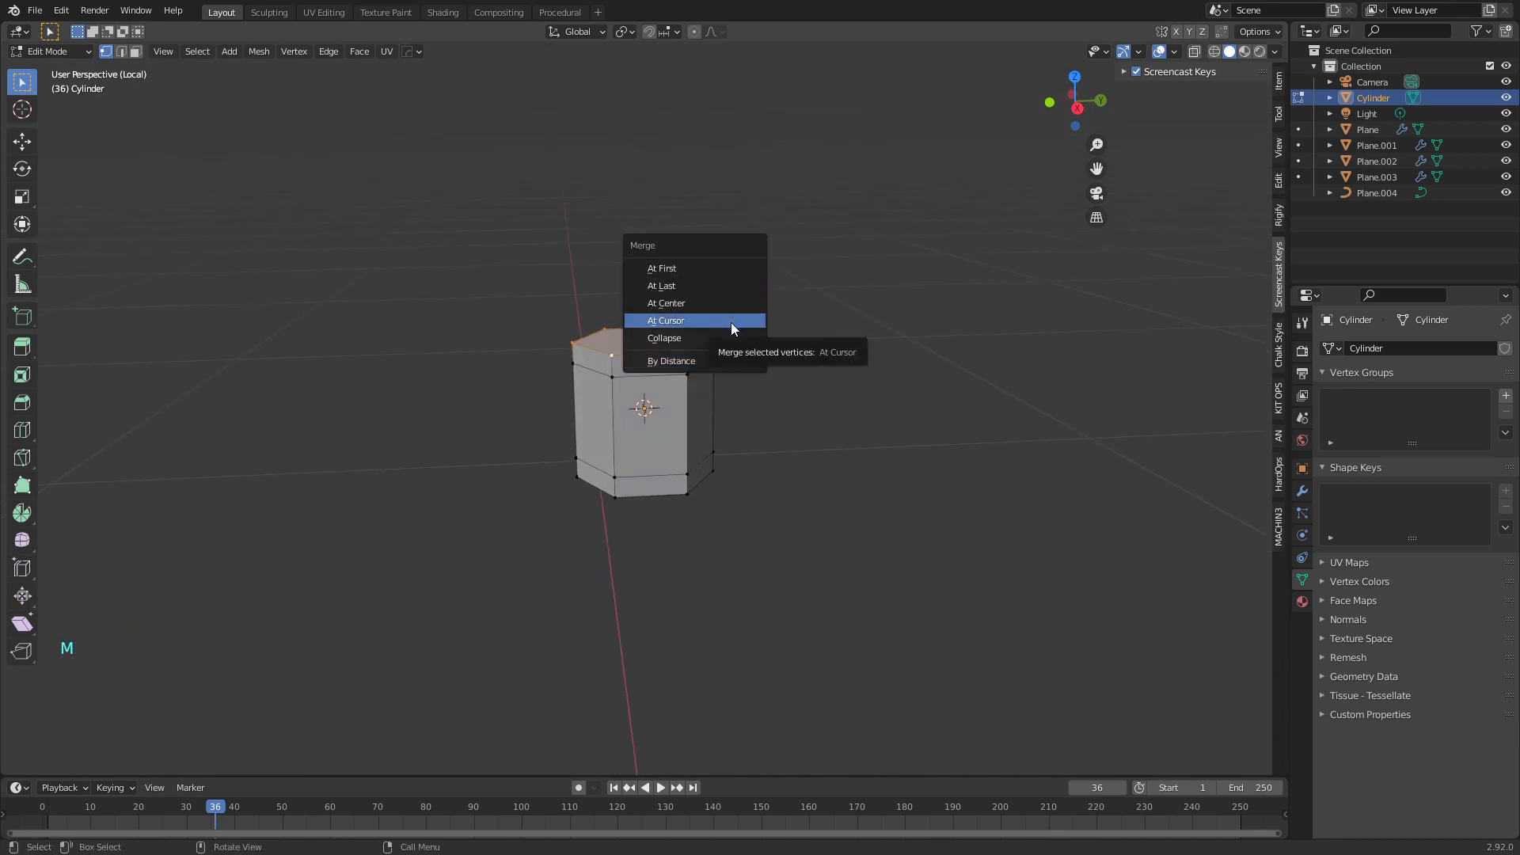
click(673, 303)
Merge the vertices of the cylinder's bottom ring at center to form a lower point
middle_drag(730, 299, 682, 469)
alt+click(683, 470)
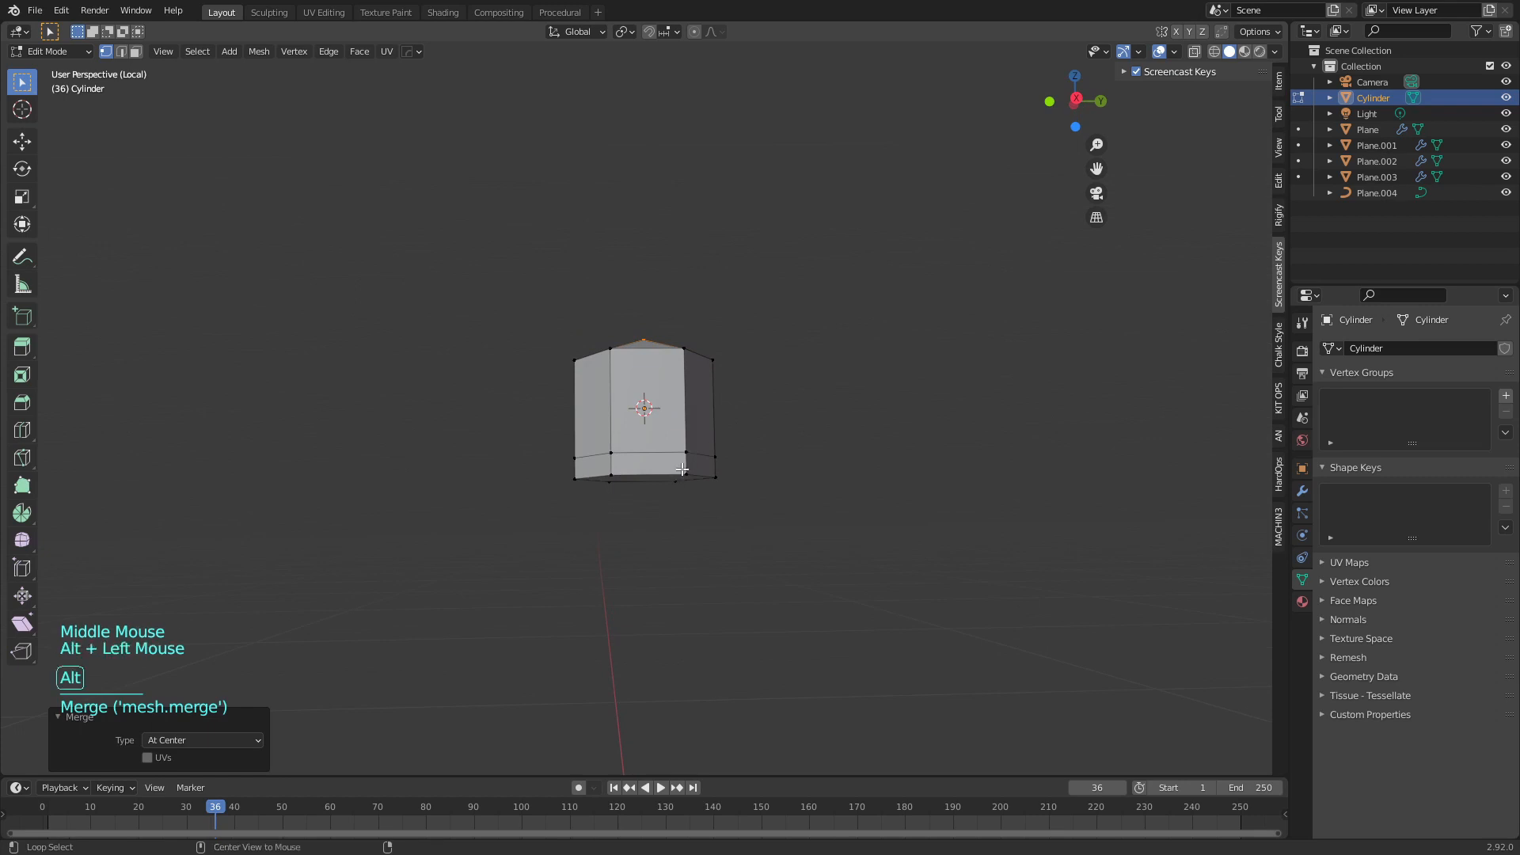
click(685, 469)
alt+click(726, 489)
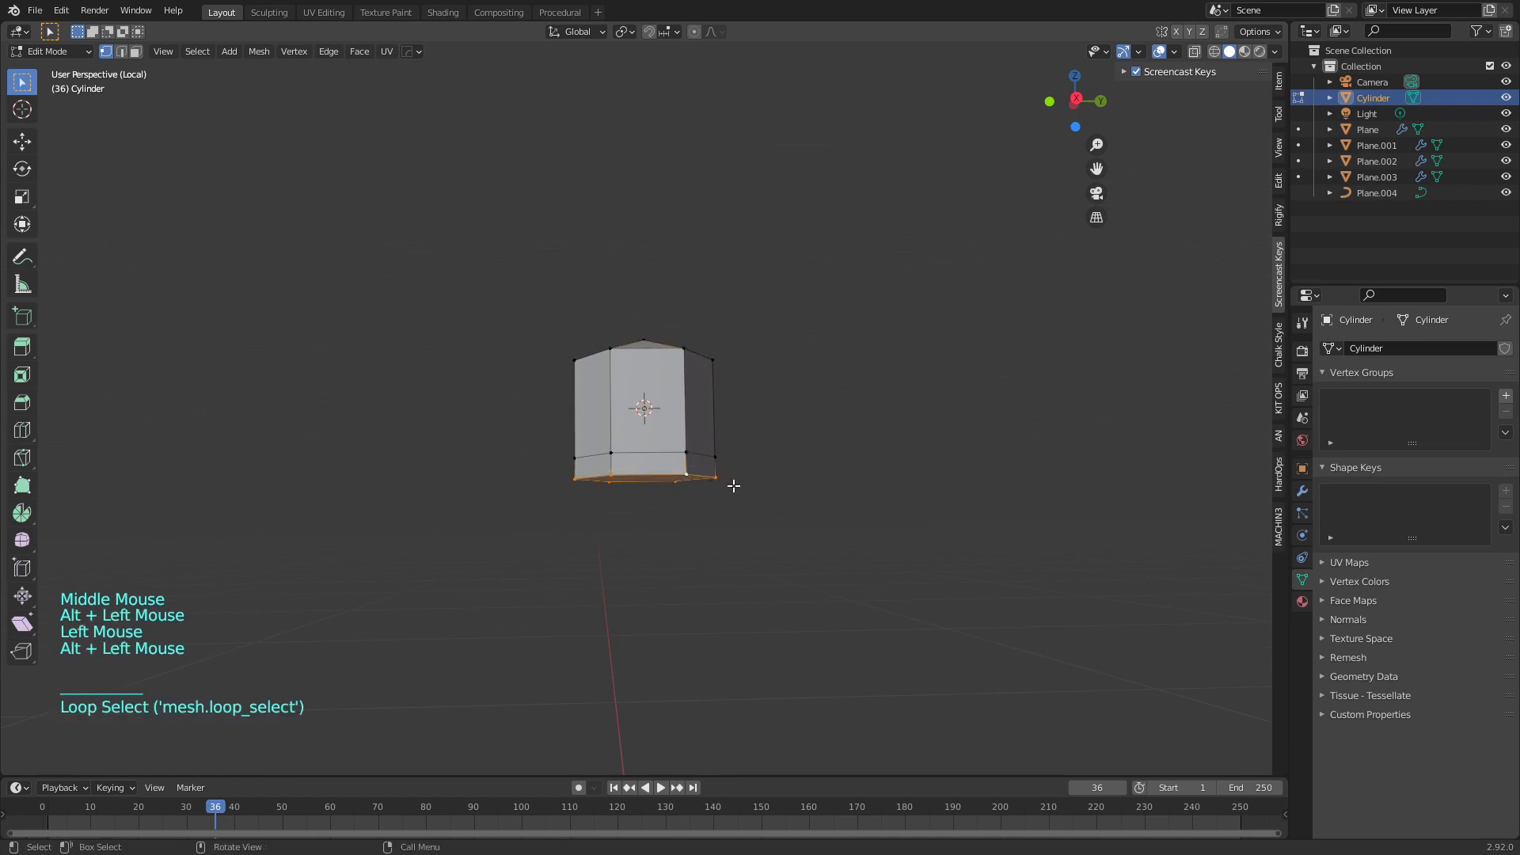
key(m)
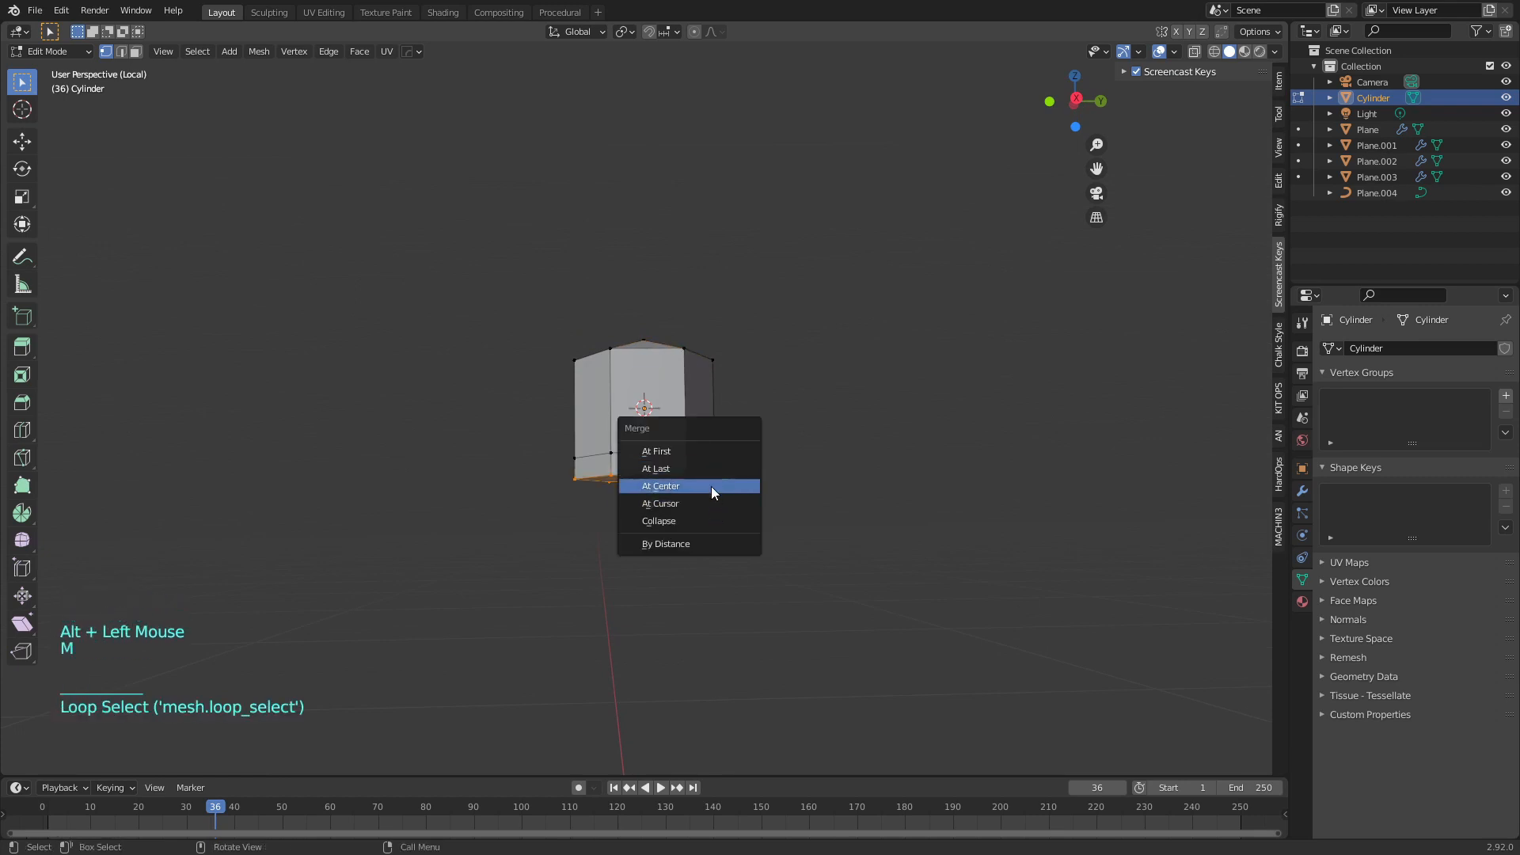
click(709, 487)
Scale the top and bottom tip vertices together by about 1.276 along Z to make the two points sharper
middle_drag(787, 476, 776, 502)
shift+click(644, 341)
middle_drag(643, 340, 720, 424)
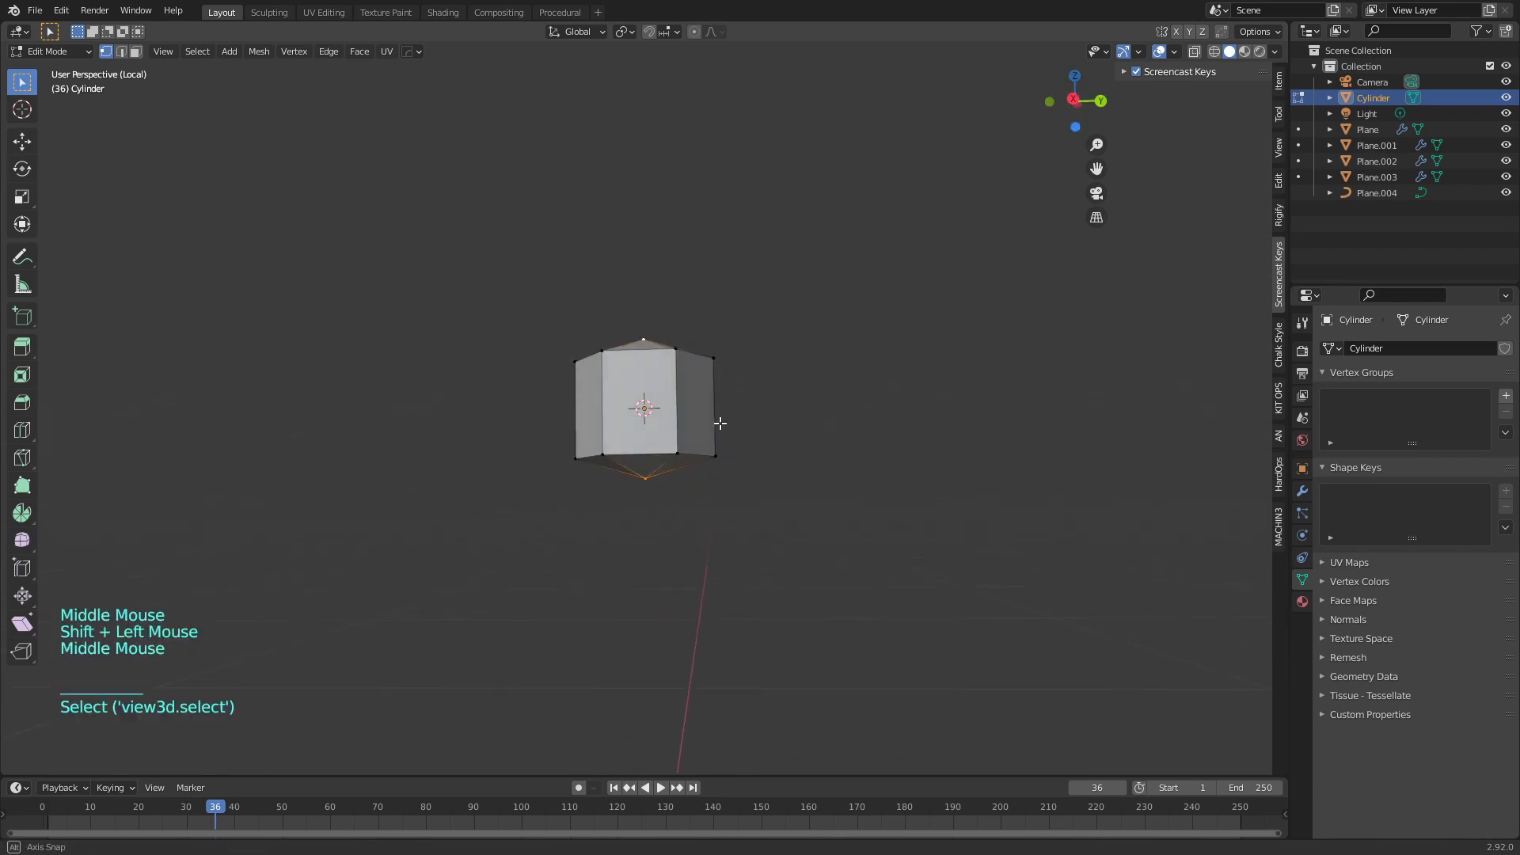
key(s)
key(z)
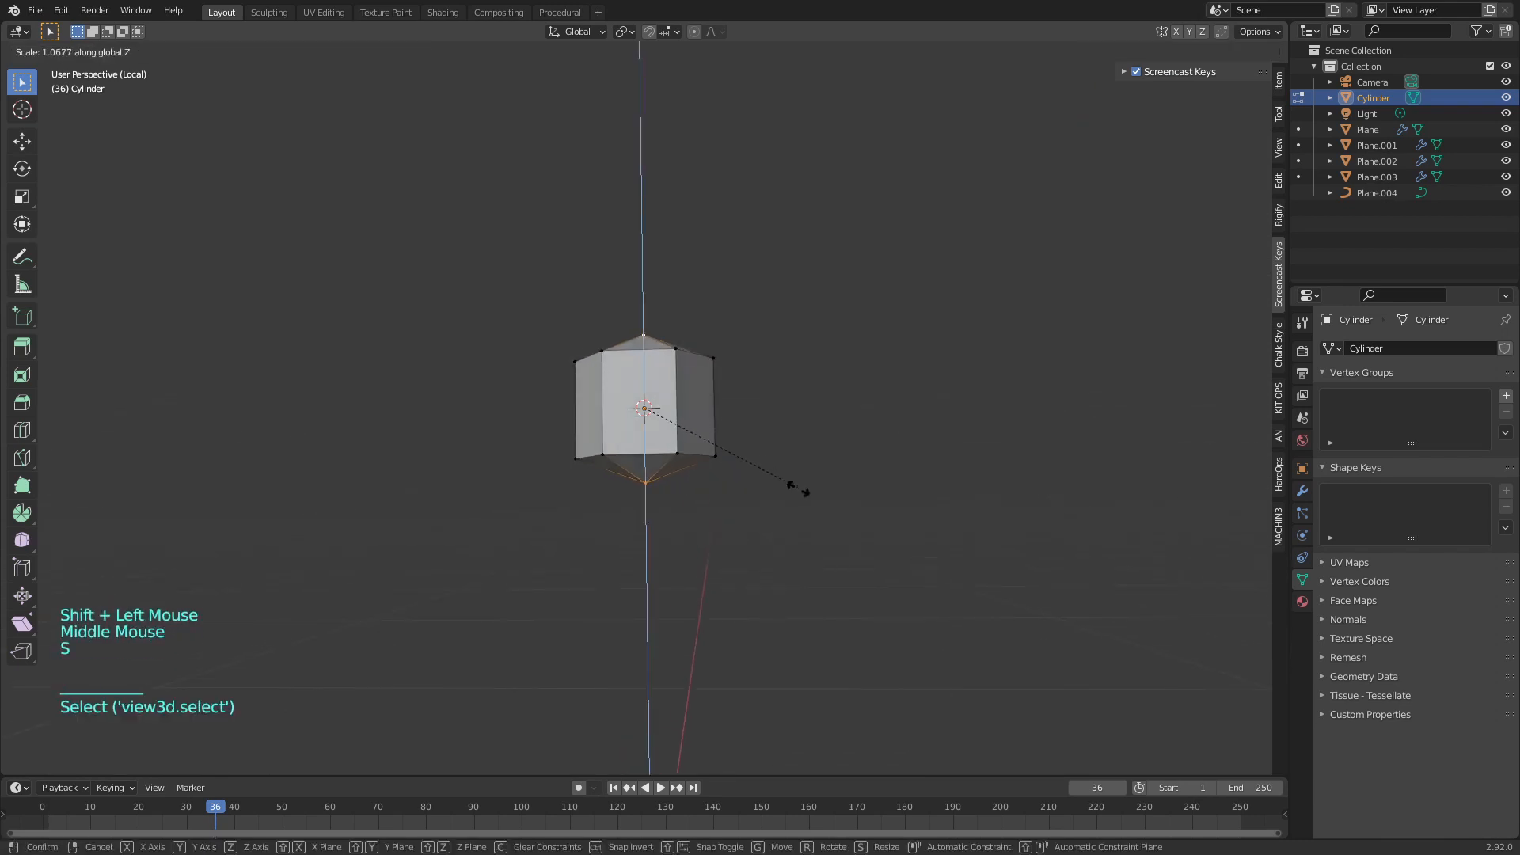
click(772, 557)
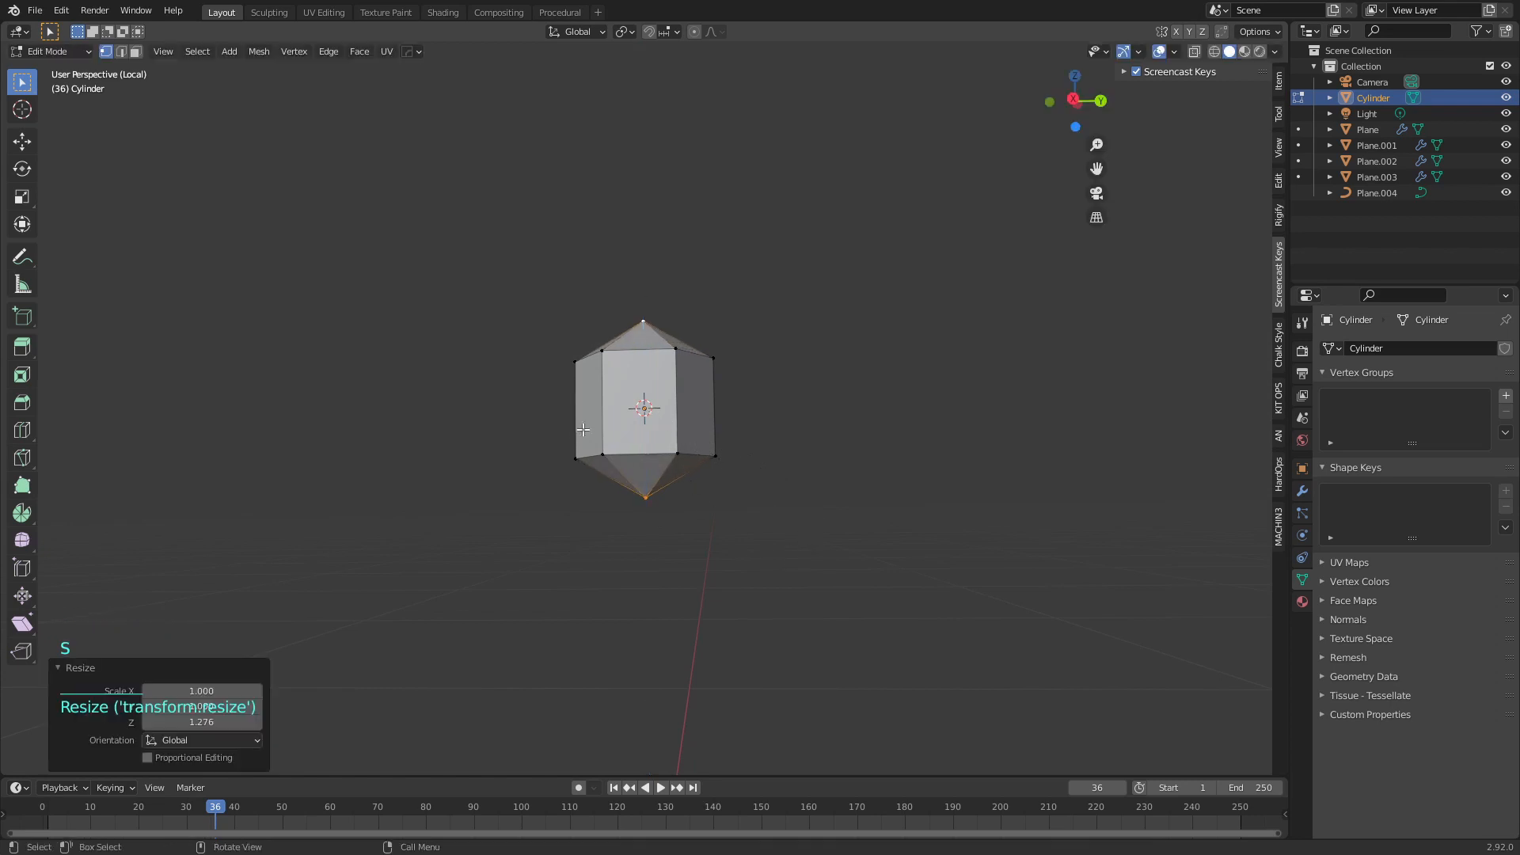
Select all vertices of the lower point, including hidden ones, and move them down along Z to lengthen the cylinder, then exit Edit Mode
mouse_move(545, 422)
middle_down()
mouse_move(578, 452)
mouse_move(538, 411)
middle_up()
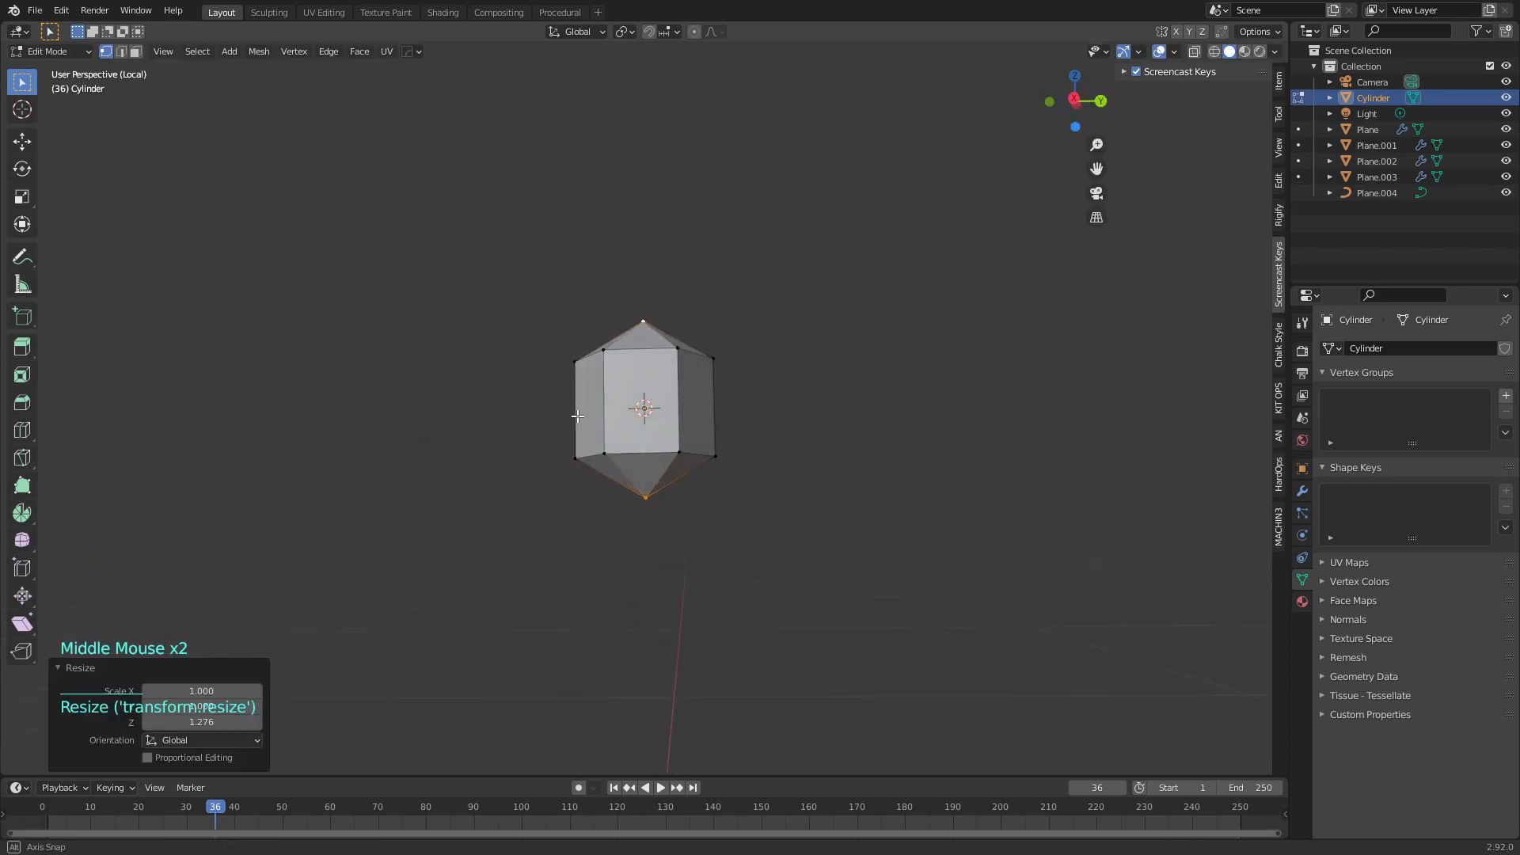
mouse_move(536, 410)
mouse_down()
mouse_move(559, 440)
mouse_move(805, 553)
mouse_up()
click(923, 377)
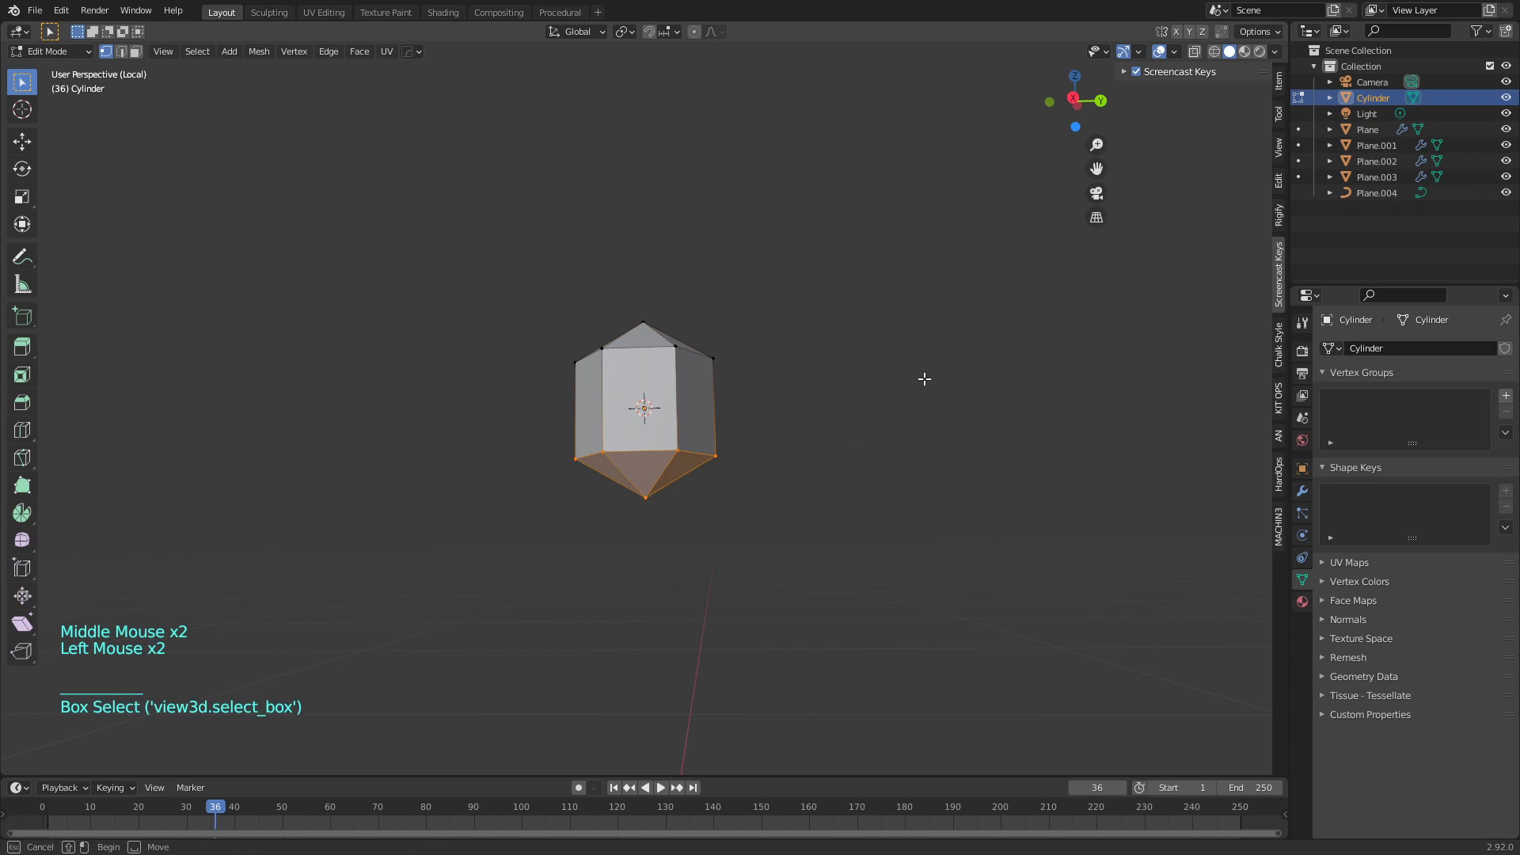
click(1214, 51)
middle_drag(706, 394, 723, 404)
drag(543, 417, 753, 526)
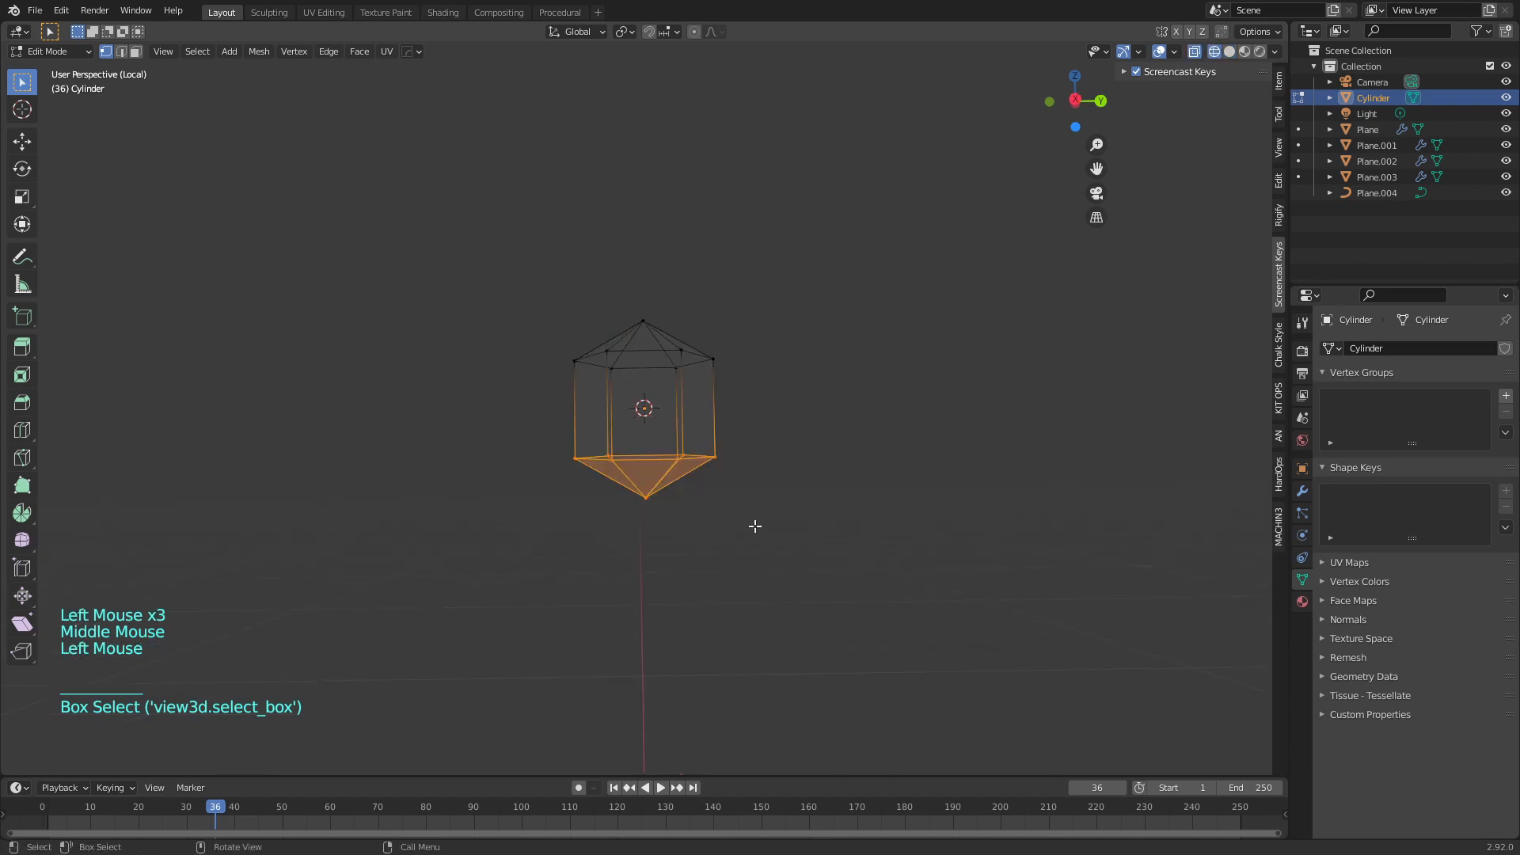
mouse_move(753, 526)
middle_down()
mouse_move(737, 477)
mouse_move(760, 463)
middle_up()
click(1229, 51)
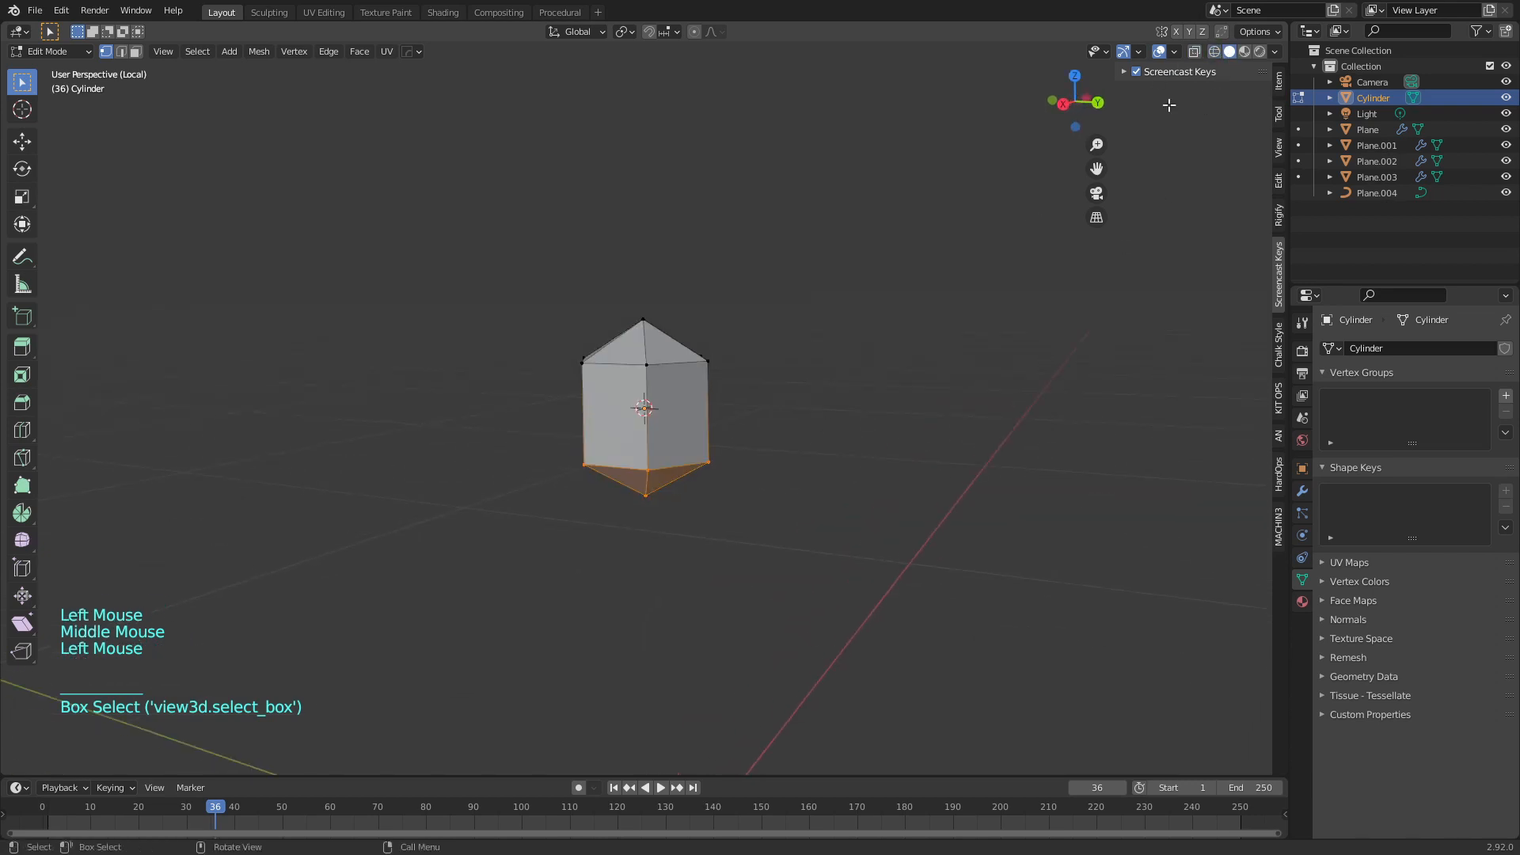
middle_drag(840, 436, 862, 432)
key(g)
right_click(859, 432)
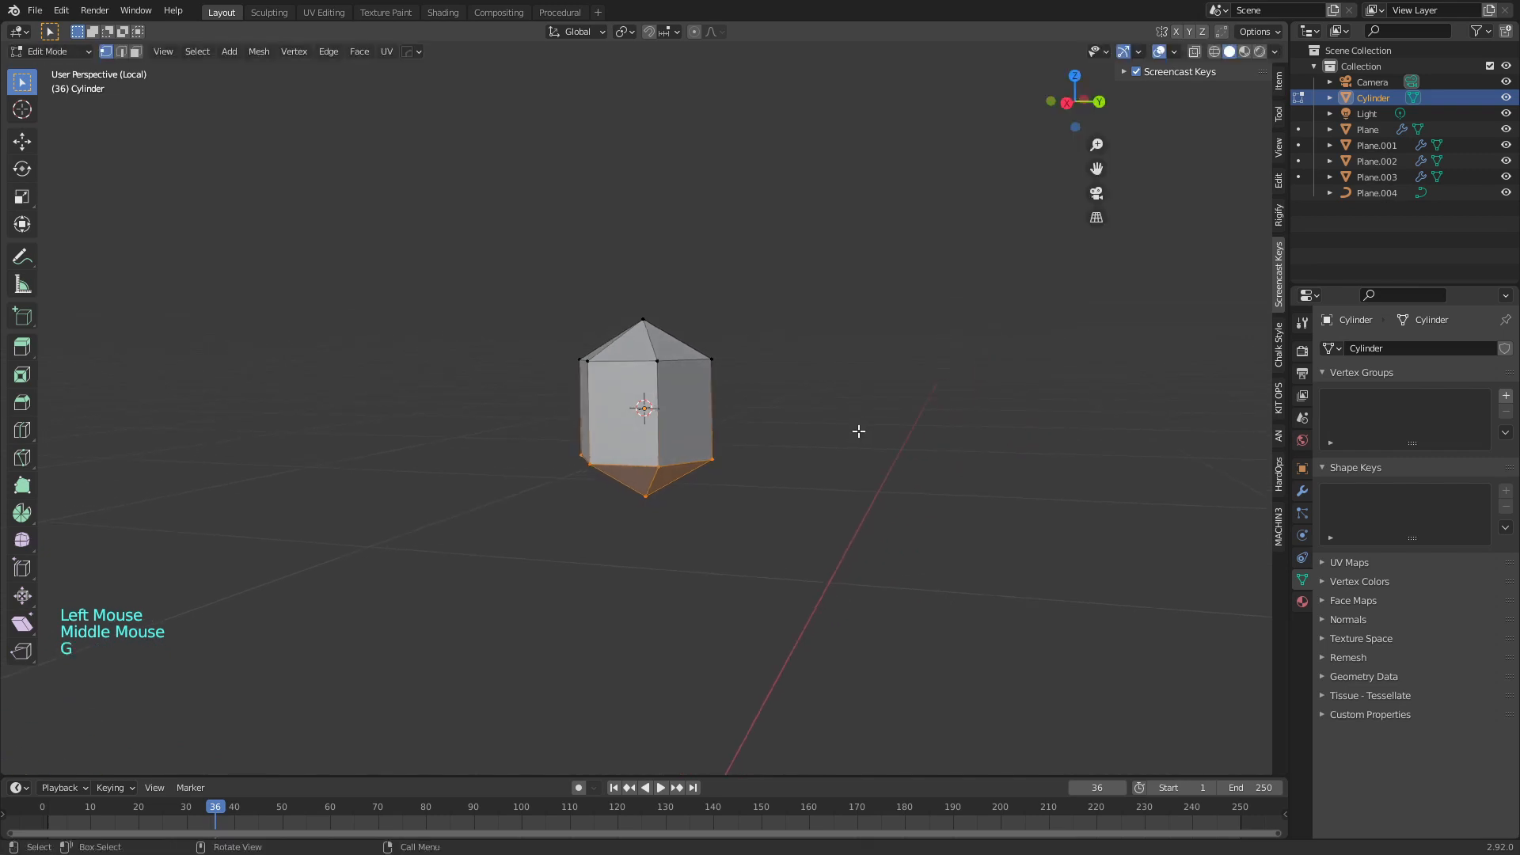
key(g)
key(z)
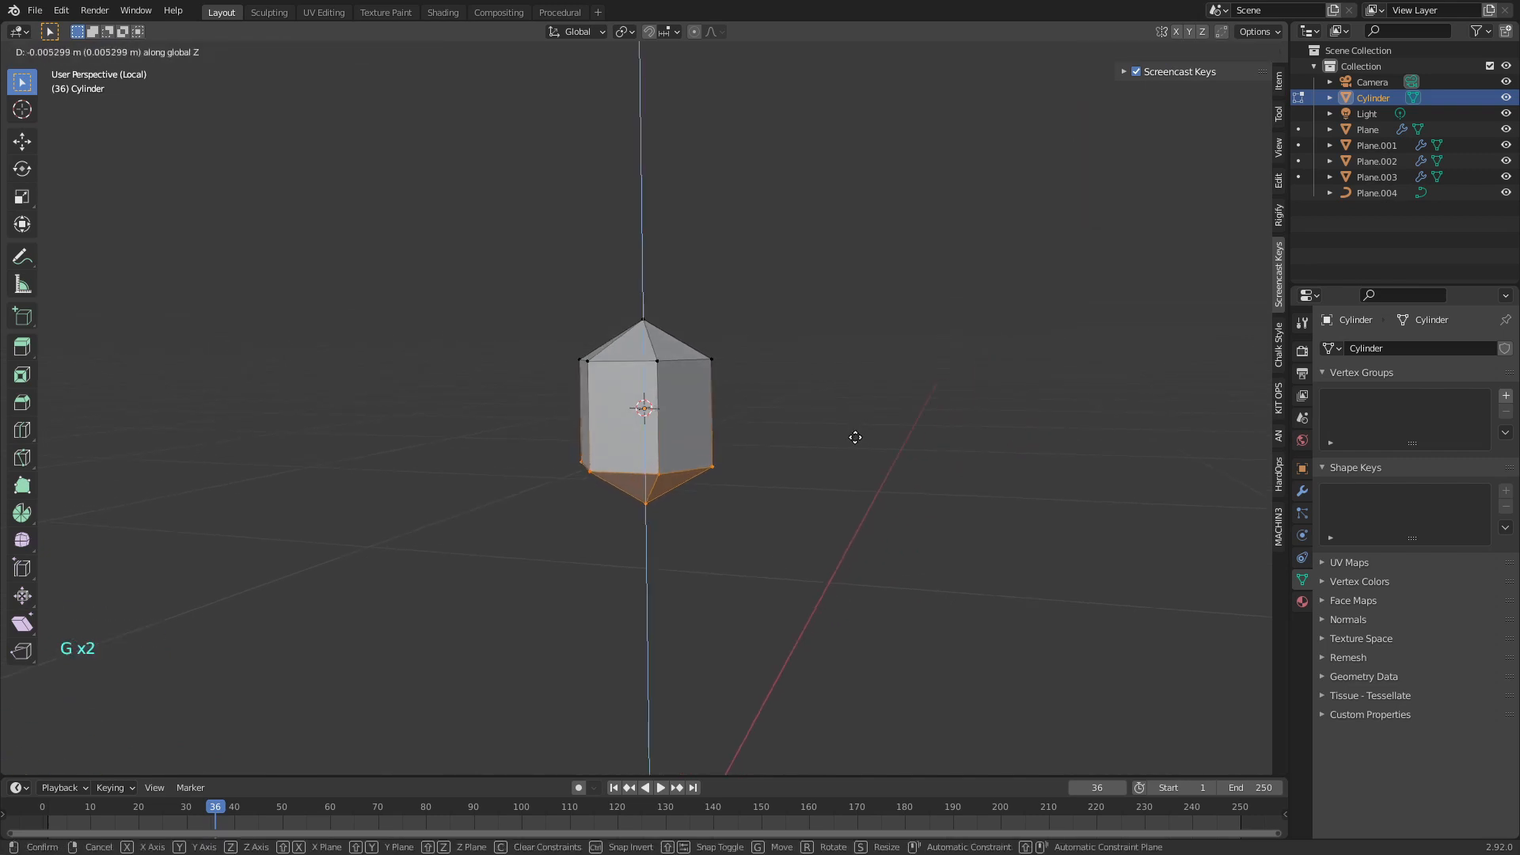
click(851, 500)
key(Tab)
middle_drag(829, 456, 640, 450)
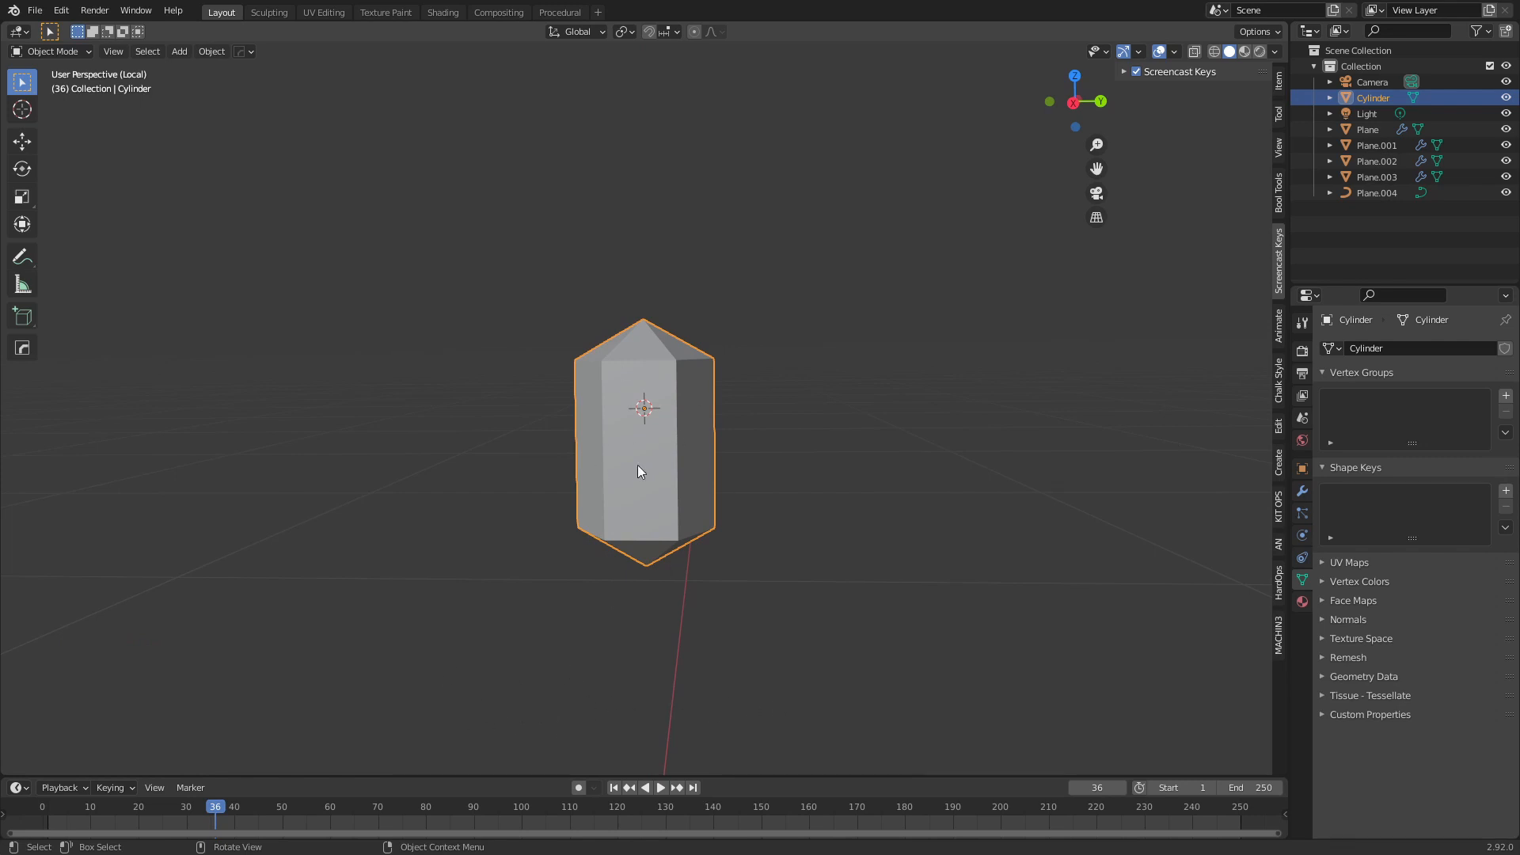
middle_drag(638, 465, 677, 468)
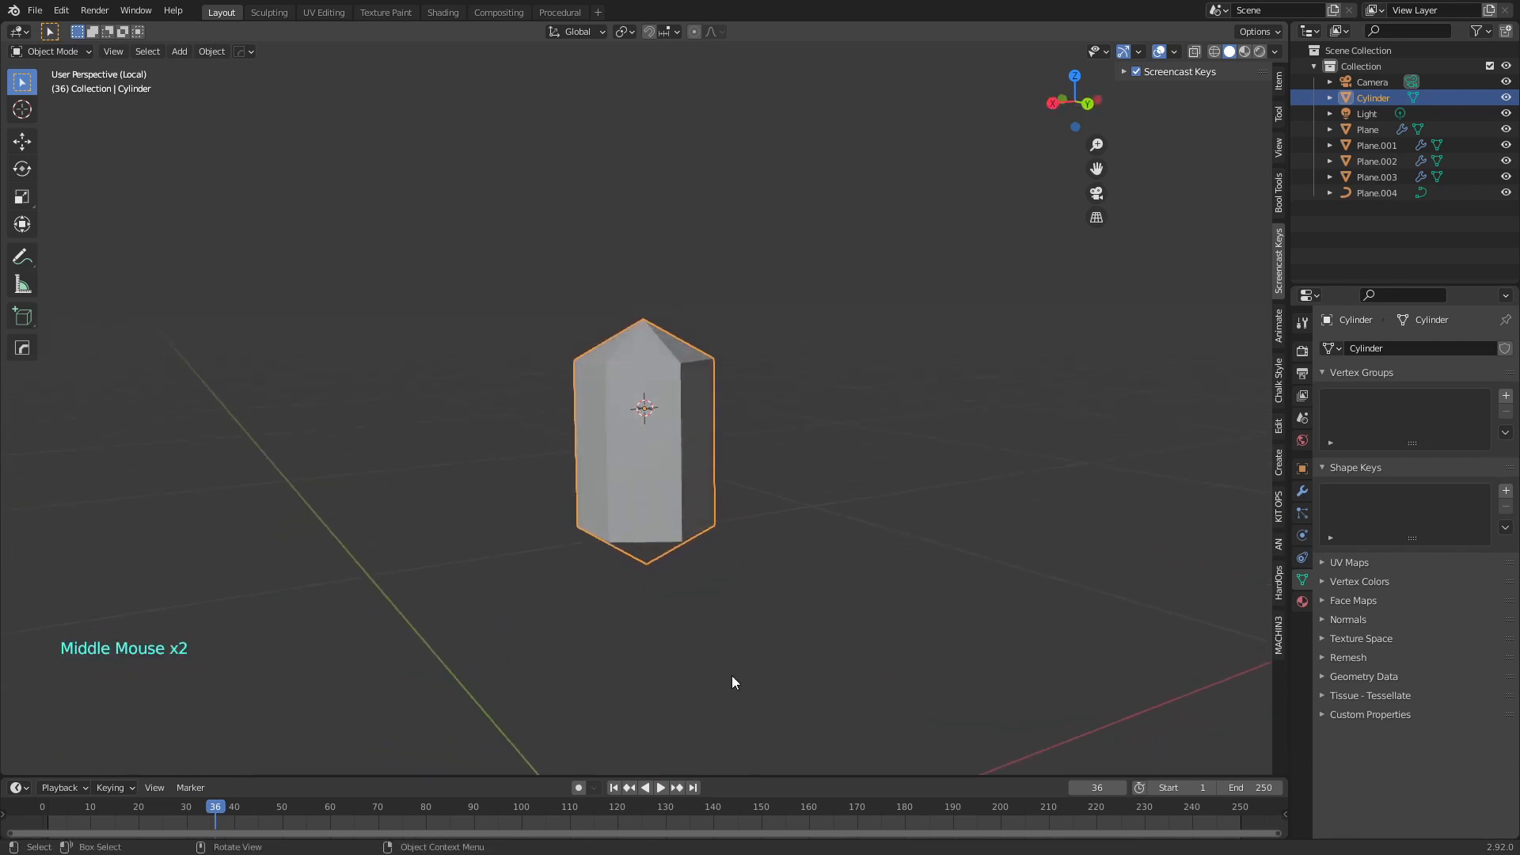
middle_drag(732, 679, 795, 496)
key(Tab)
key(Tab)
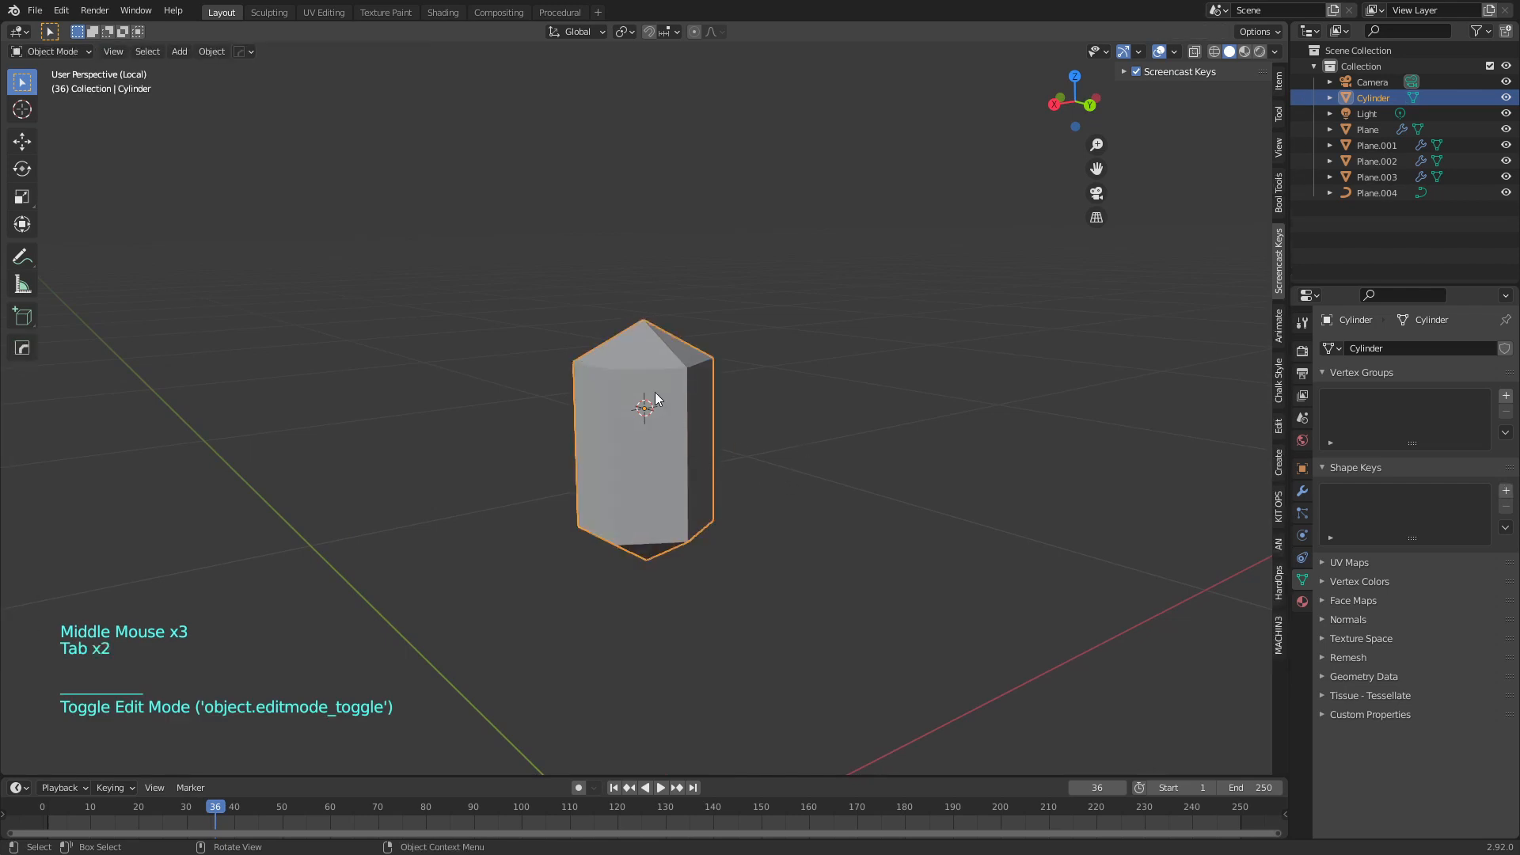
right_click(654, 392)
click(638, 388)
scroll(696, 478, down, 3)
middle_drag(682, 467, 508, 464)
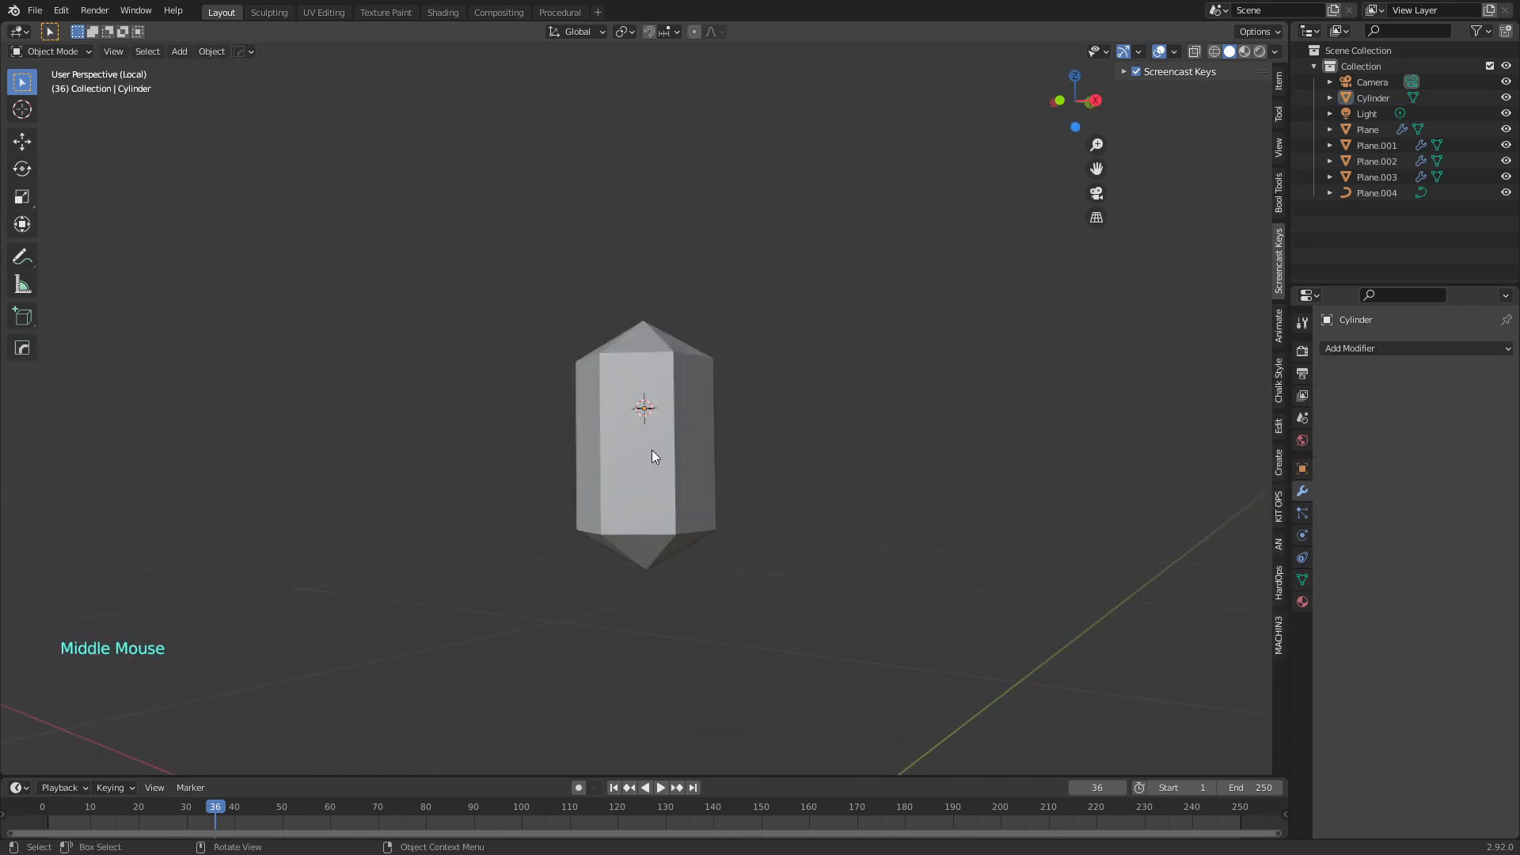
Add a Subdivision Surface modifier to the cylinder and shade it smooth
middle_click(654, 467)
scroll(659, 438, down, 1)
mouse_move(658, 439)
middle_down()
mouse_move(667, 510)
mouse_move(571, 497)
mouse_move(673, 445)
middle_up()
click(662, 443)
click(1379, 348)
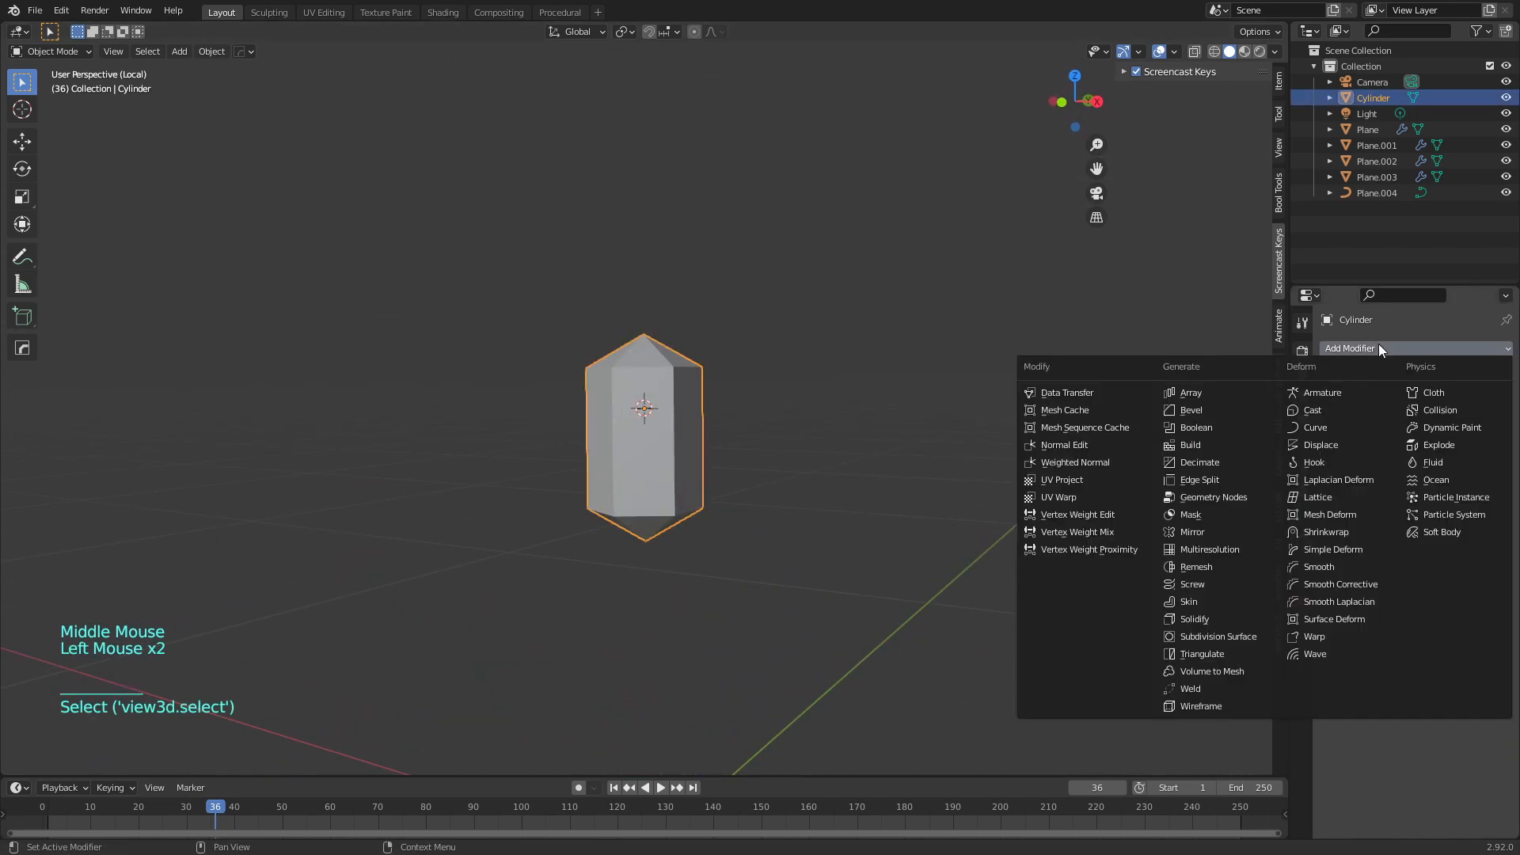
click(1205, 636)
right_click(648, 455)
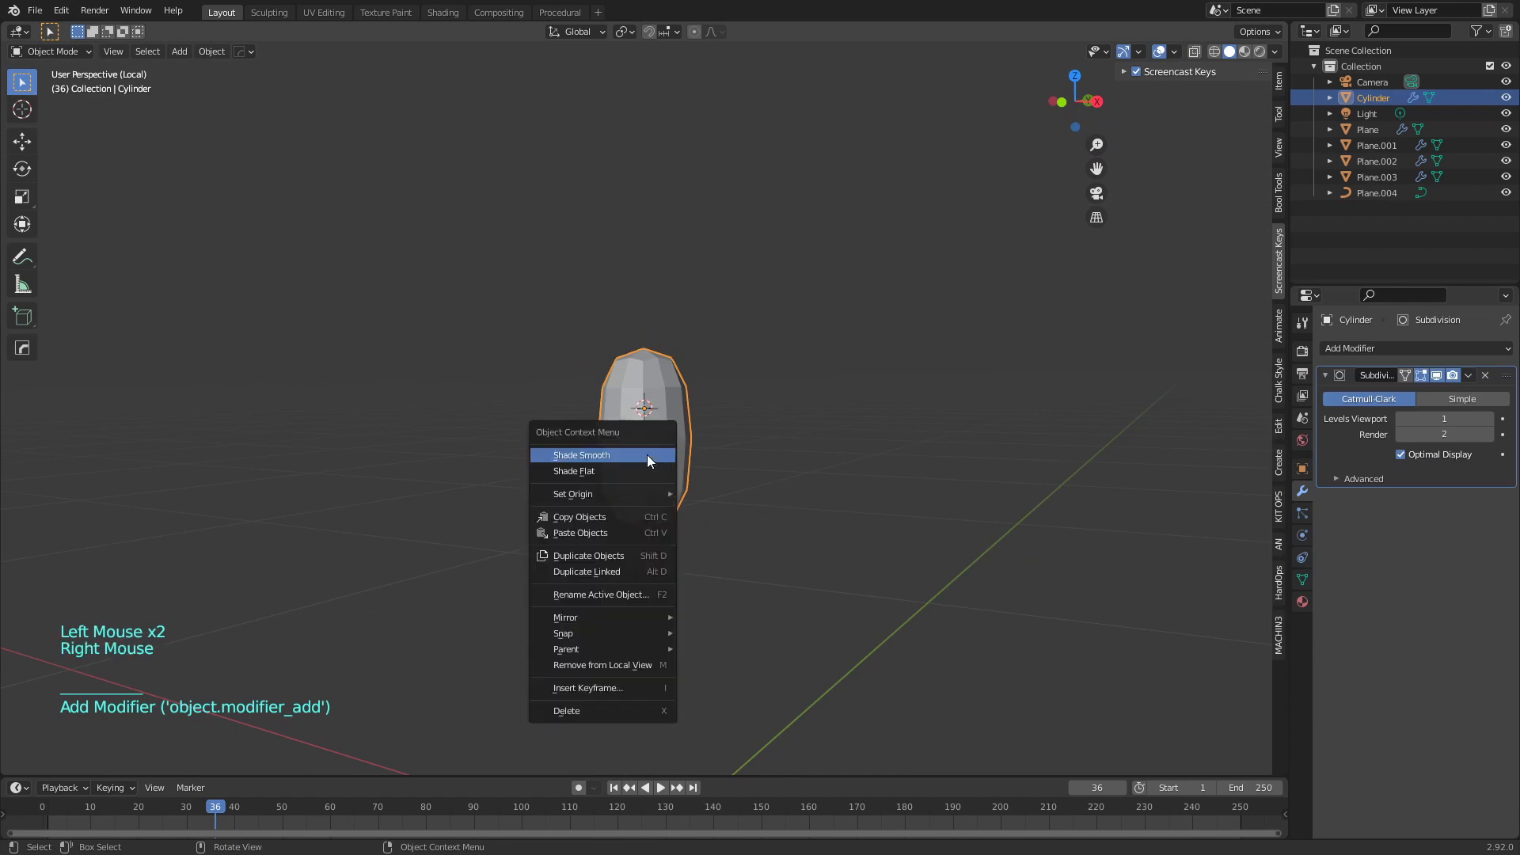
click(630, 450)
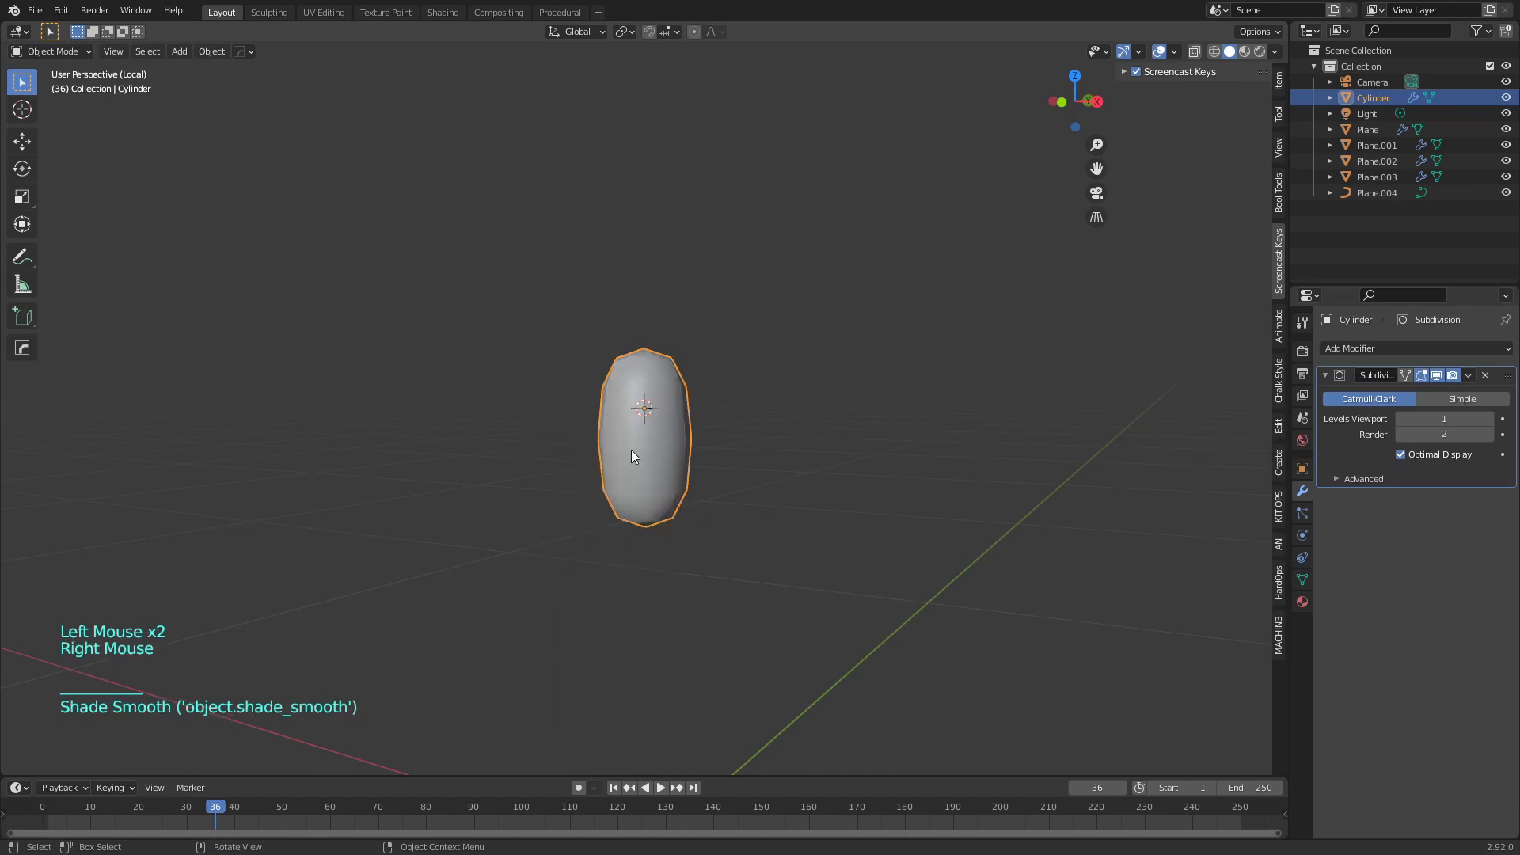
Remove the Subdivision modifier from the cylinder and leave local view to show the whole scene
click(1484, 376)
middle_drag(893, 454, 882, 324)
scroll(802, 485, down, 2)
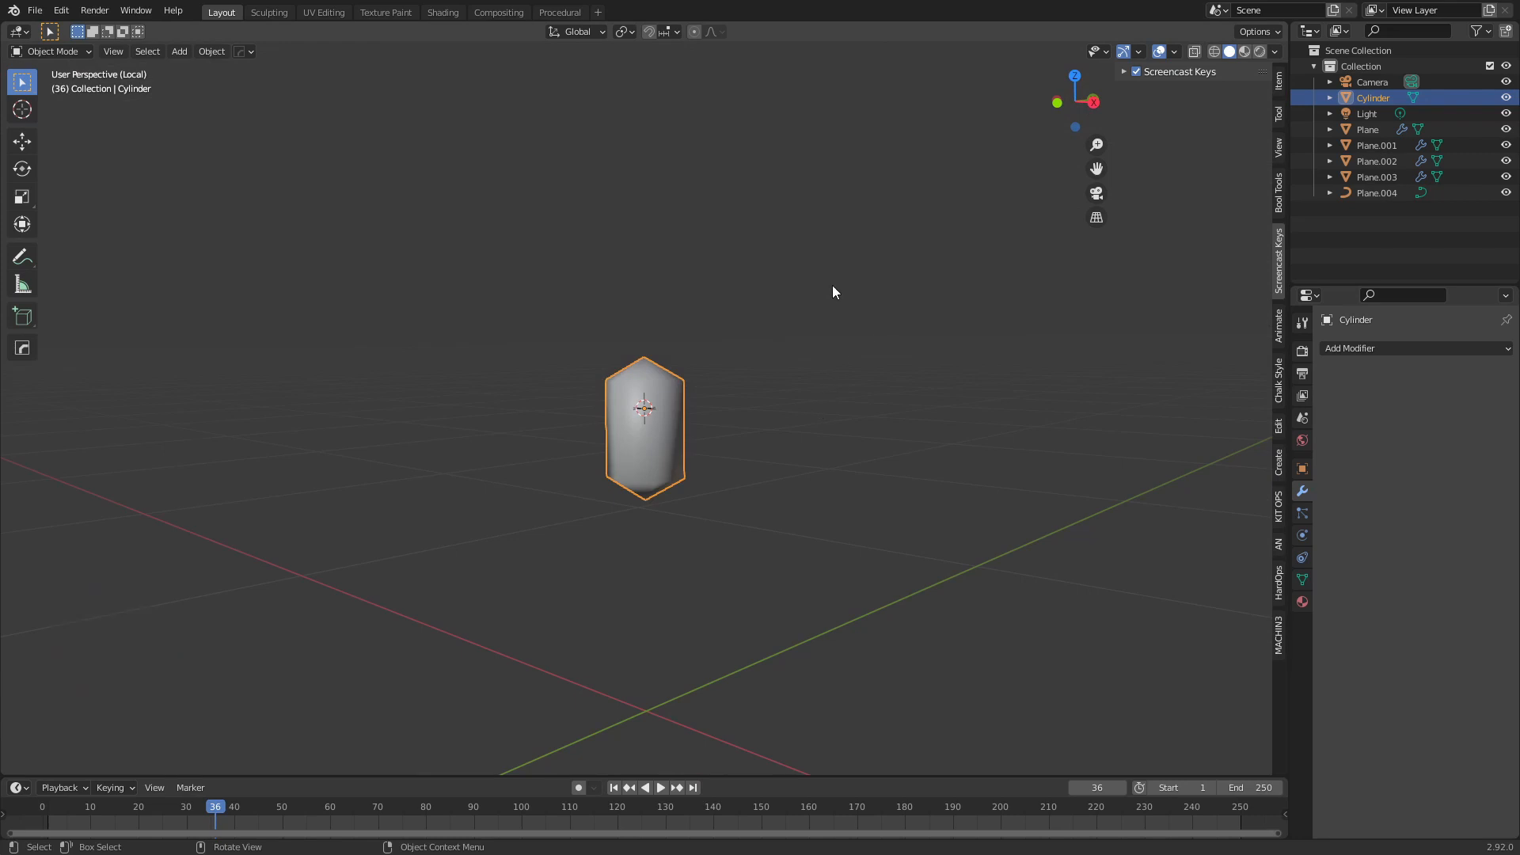
key(KP_Divide)
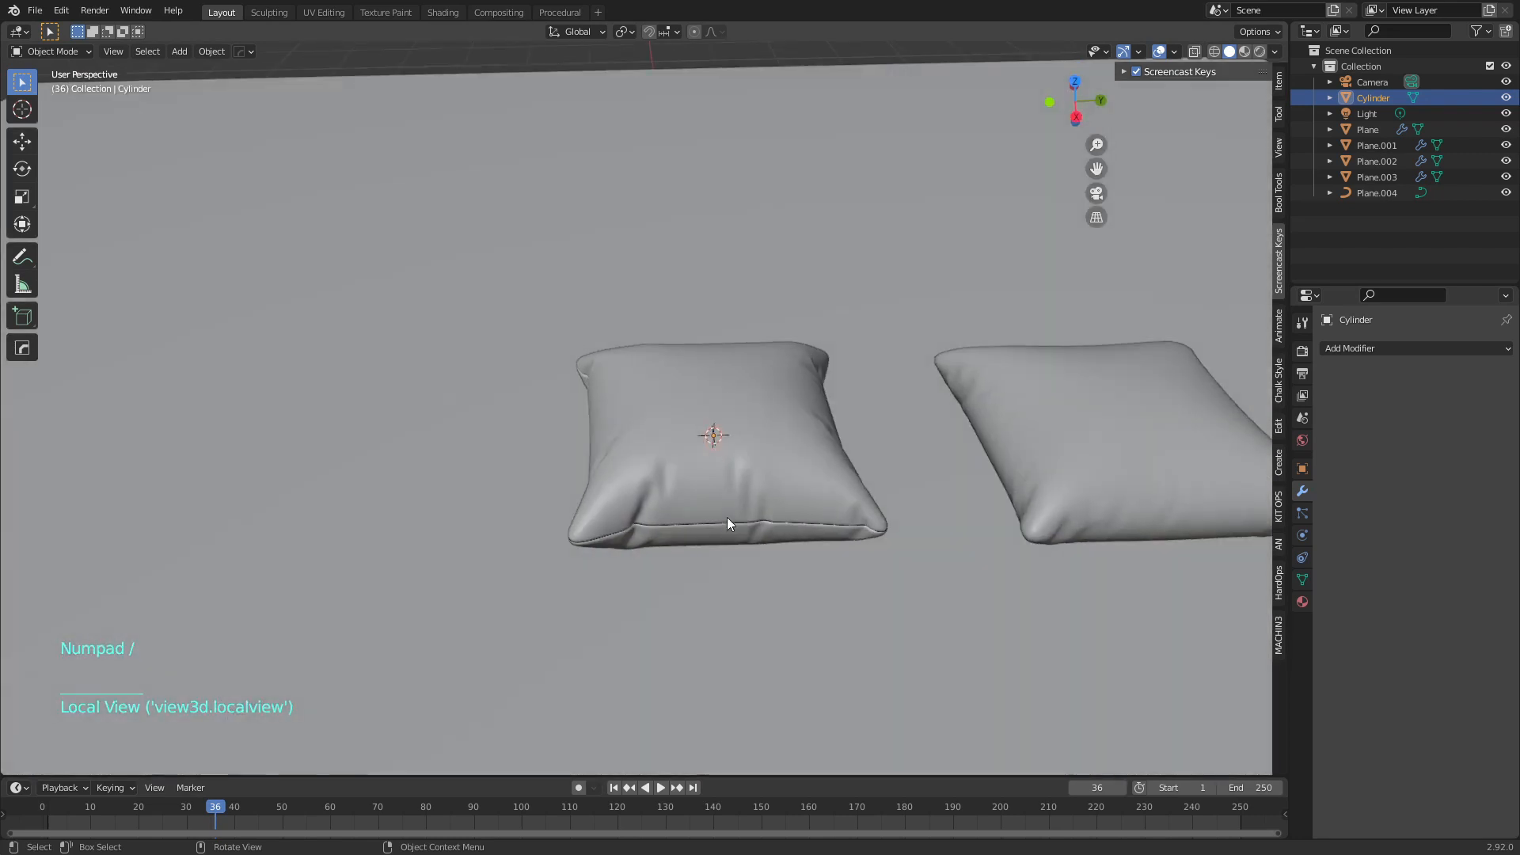
Scale the cylinder down uniformly to about 0.194 and apply its scale
middle_drag(726, 516, 831, 418)
scroll(773, 420, up, 4)
scroll(775, 394, down, 1)
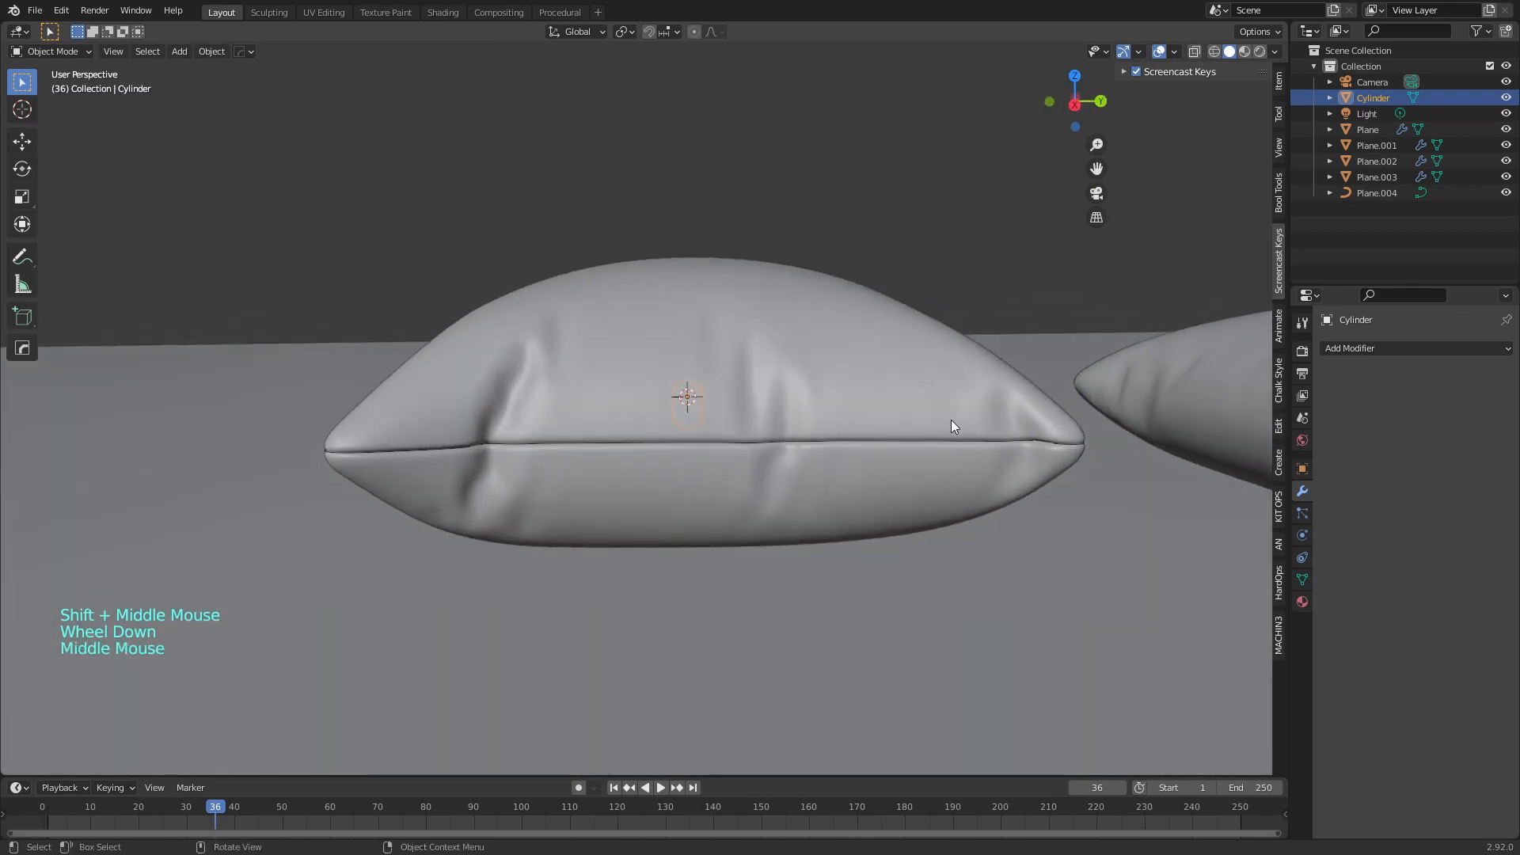
key(s)
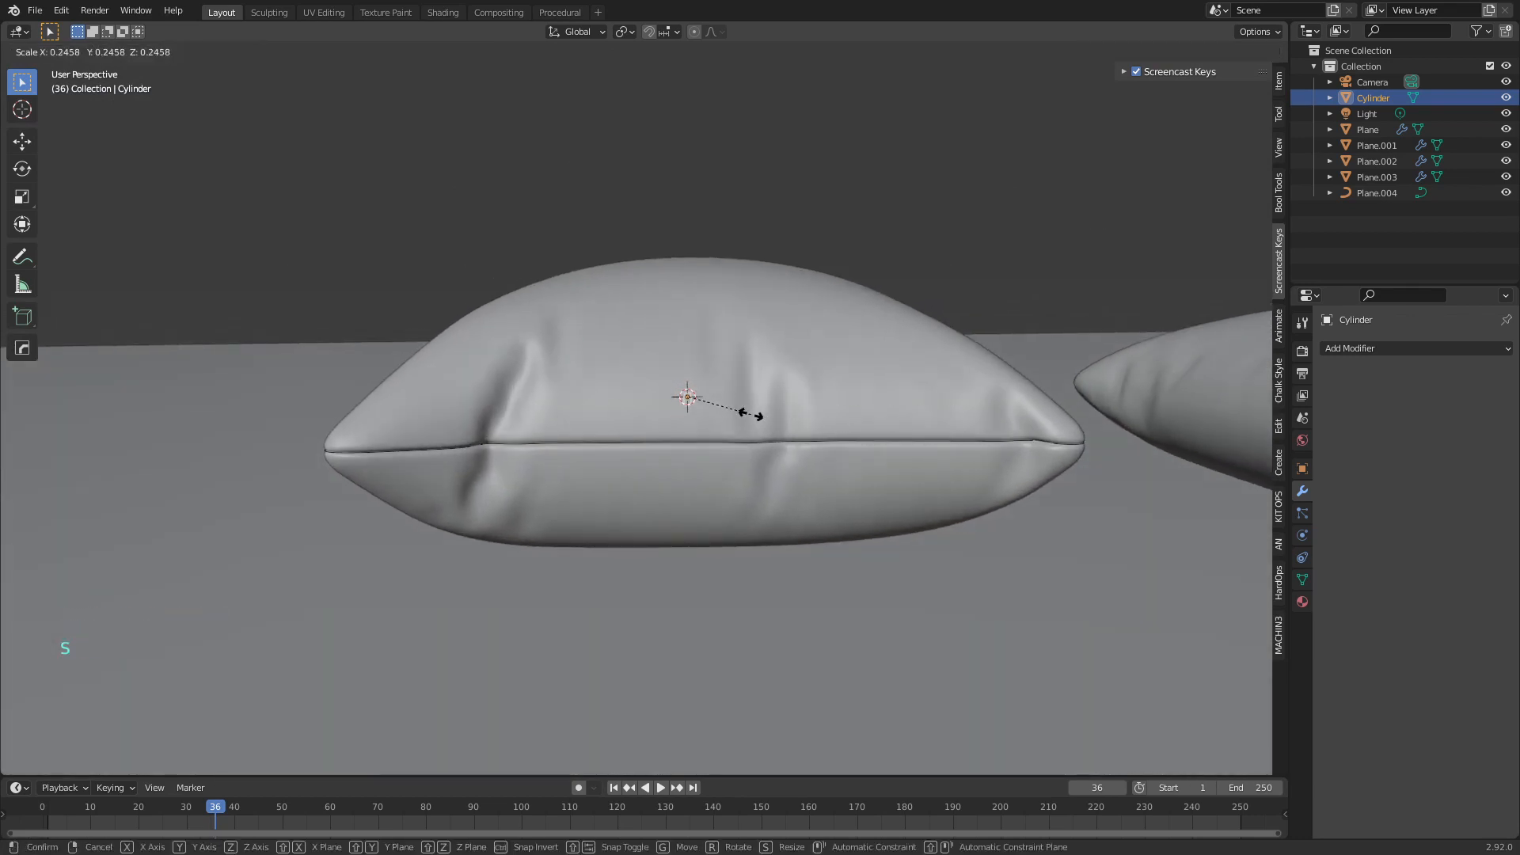
click(735, 415)
scroll(738, 467, up, 5)
scroll(768, 469, down, 3)
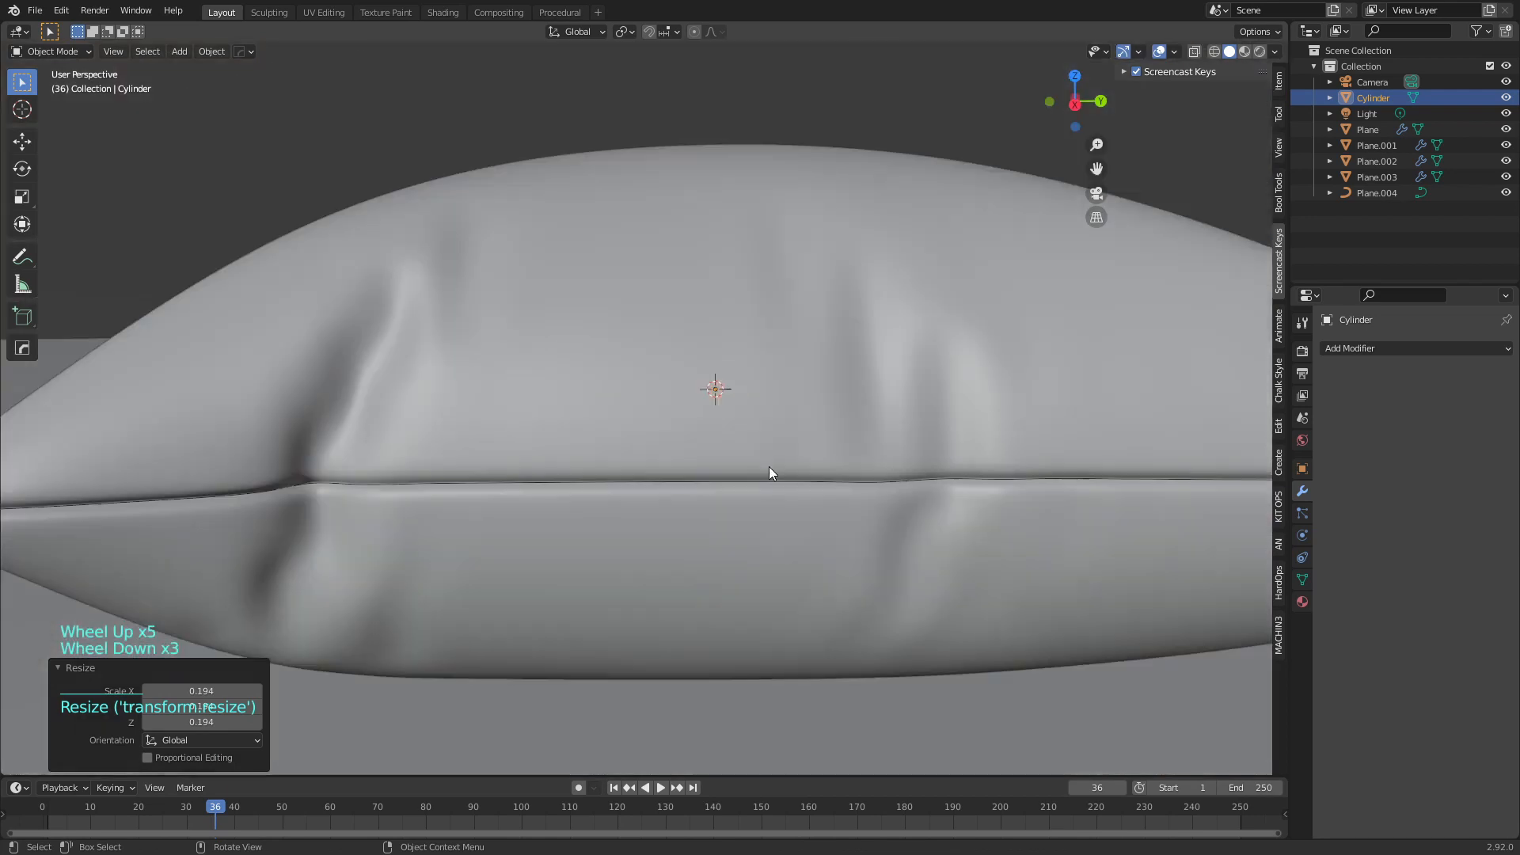
key(ctrl+a)
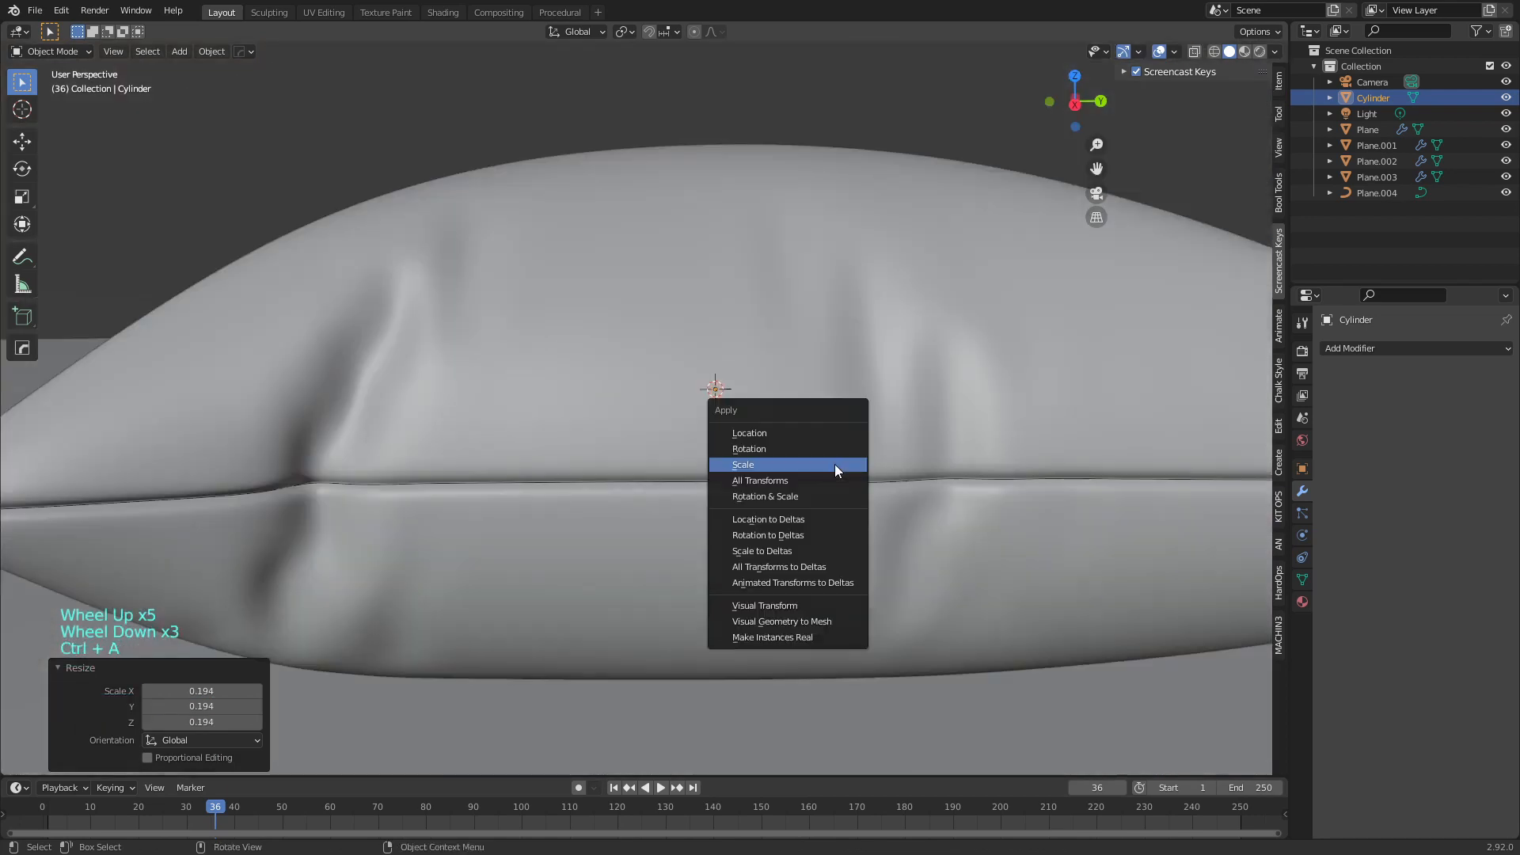
click(780, 464)
scroll(781, 462, down, 2)
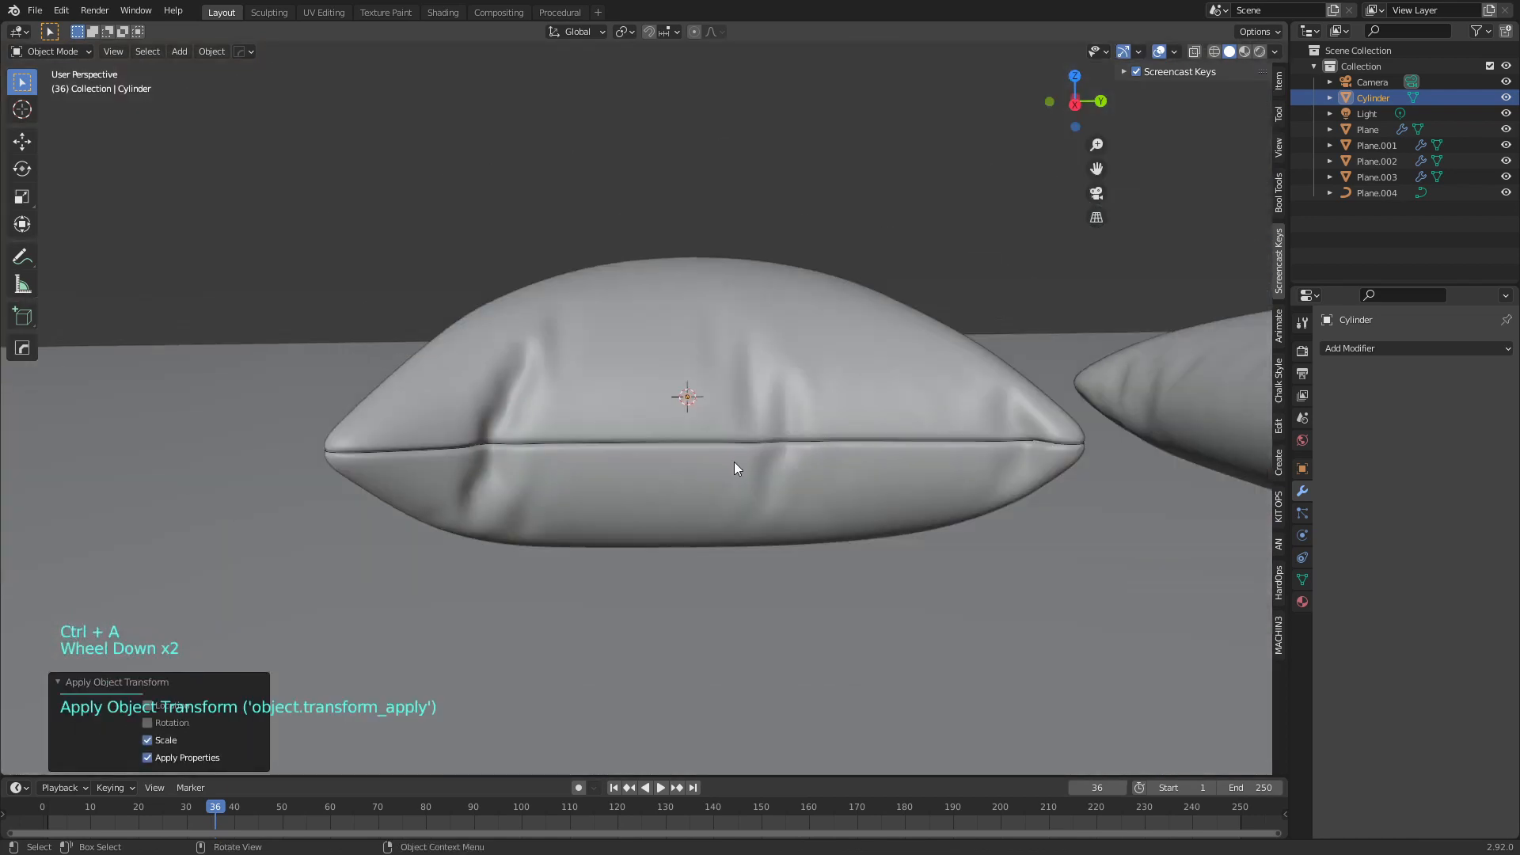
Rename the pillow's seam curve Plane.004 to "seem"
middle_drag(734, 462, 775, 469)
shift+middle_drag(1190, 468, 1024, 491)
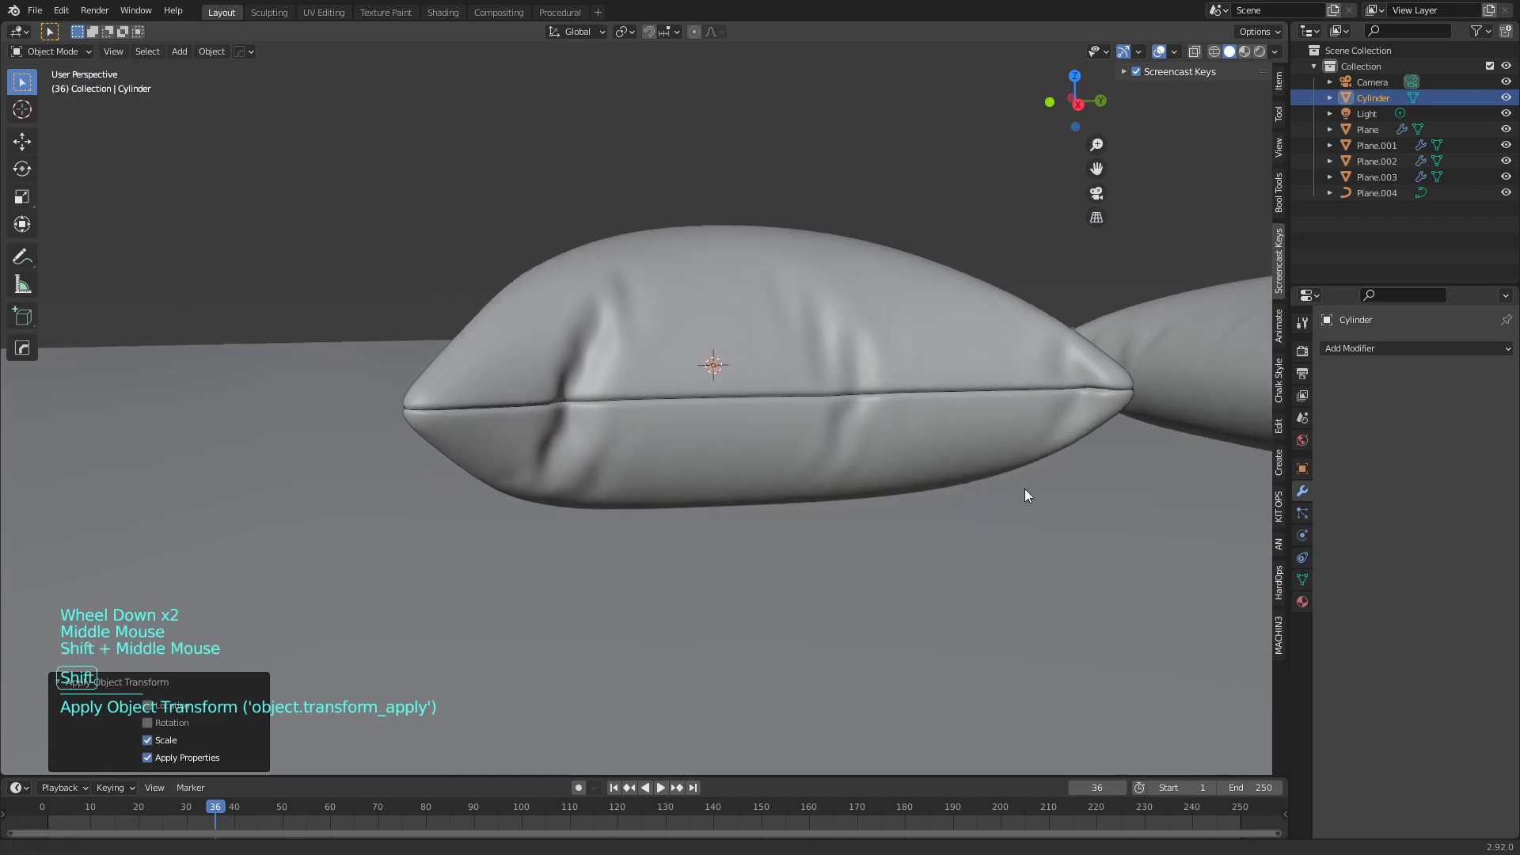
scroll(994, 496, up, 2)
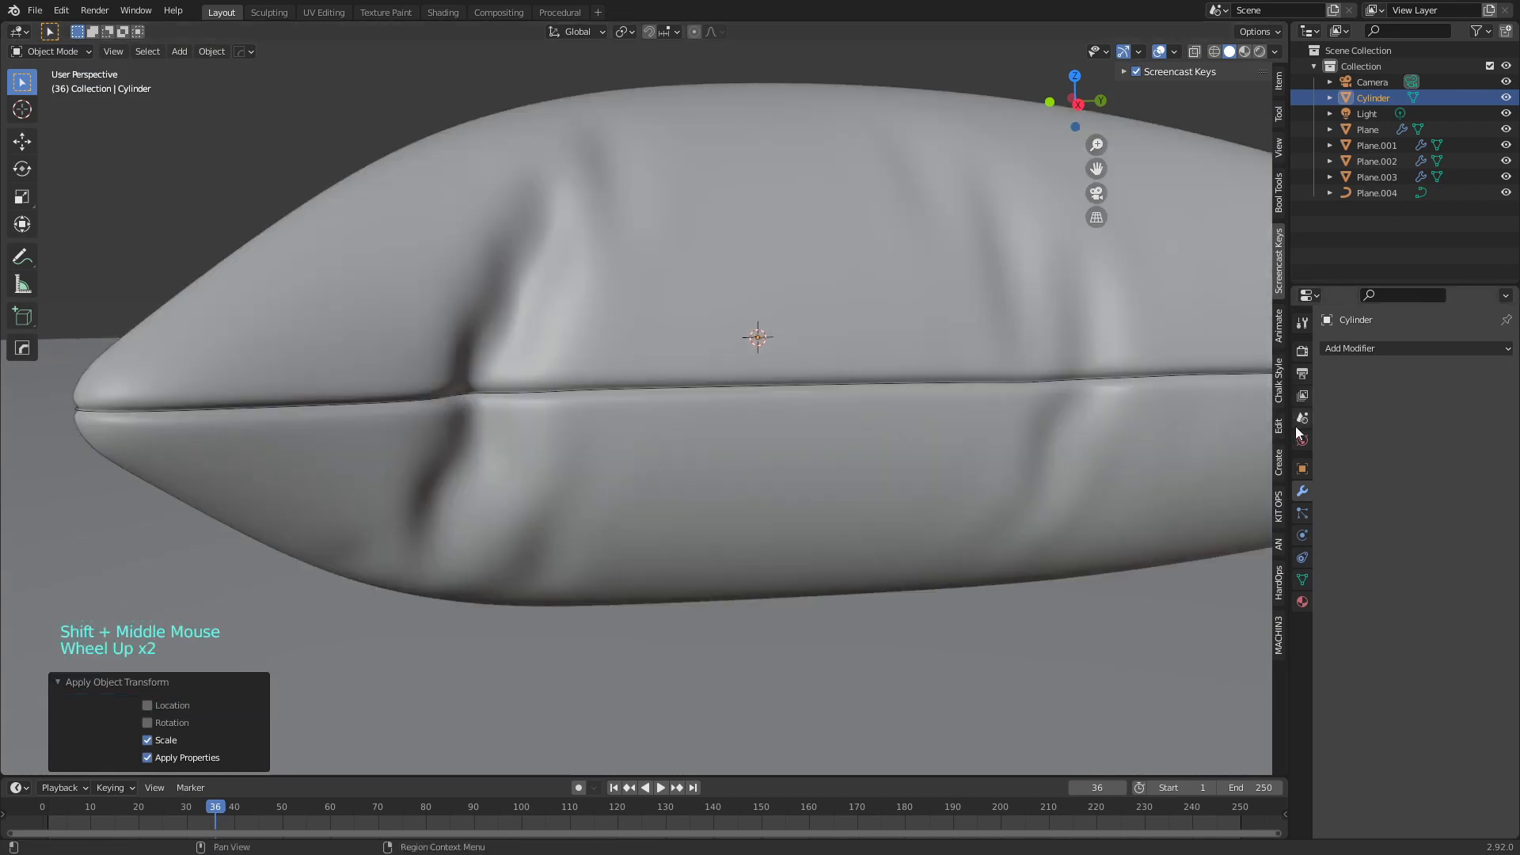
click(1352, 193)
double_click(1371, 193)
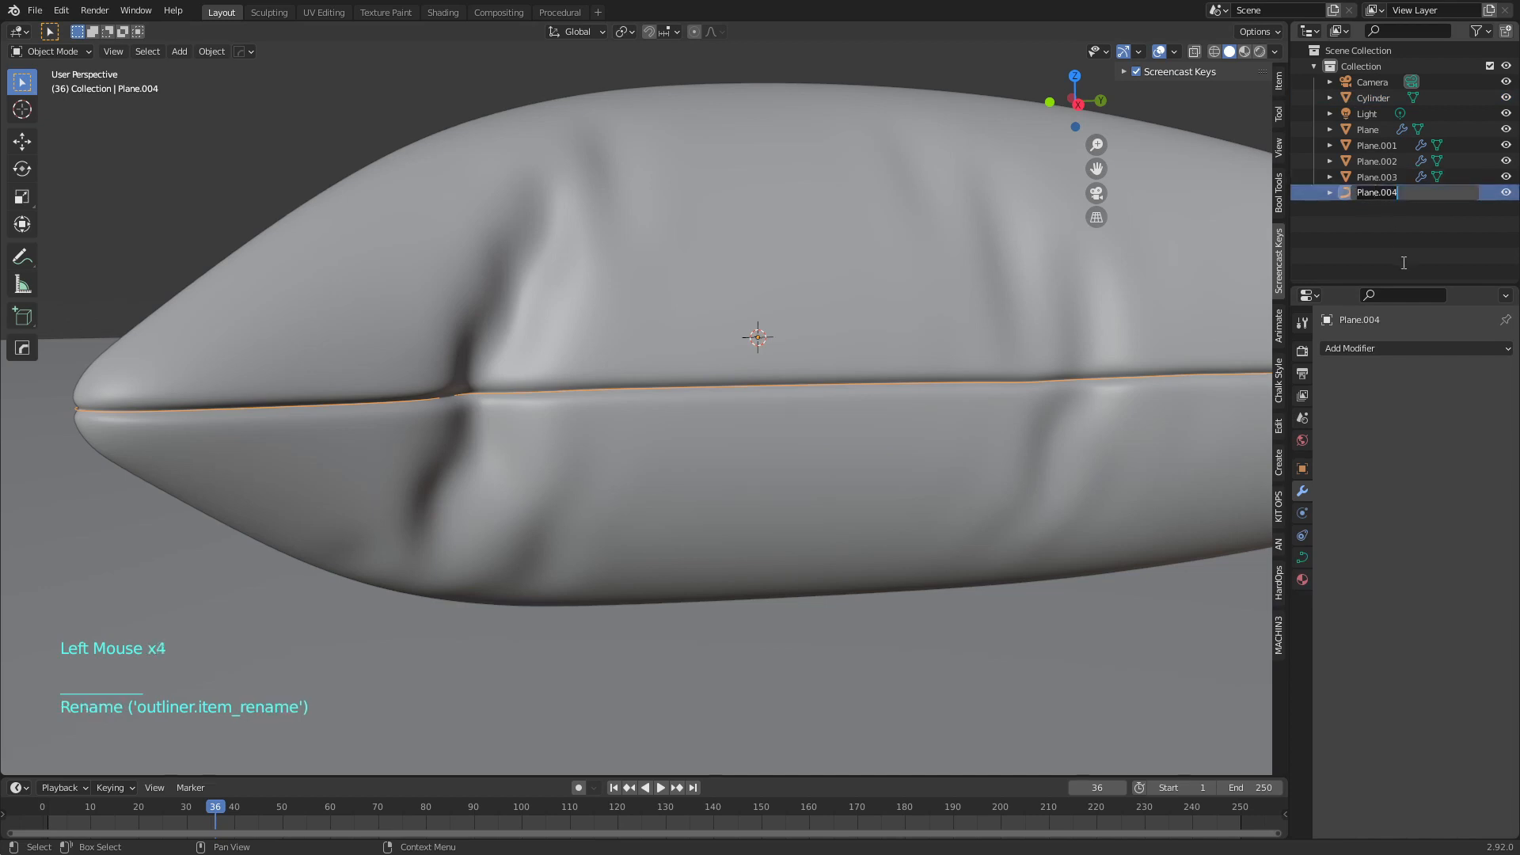
text(seem)
key(Return)
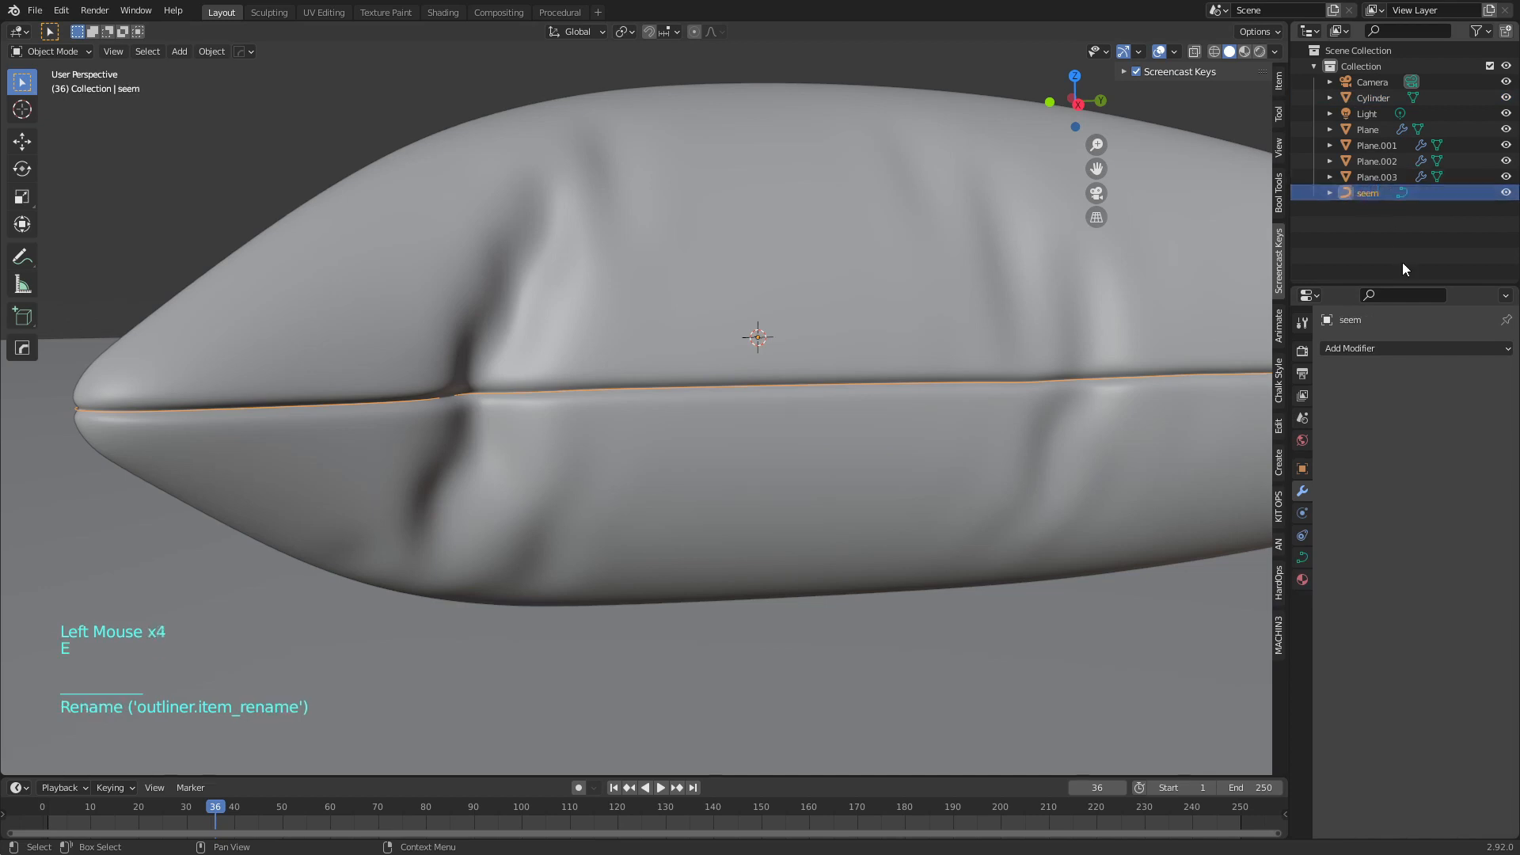
Check the plane objects in the outliner and make the Cylinder the active selection
click(1373, 133)
click(1376, 145)
click(1376, 161)
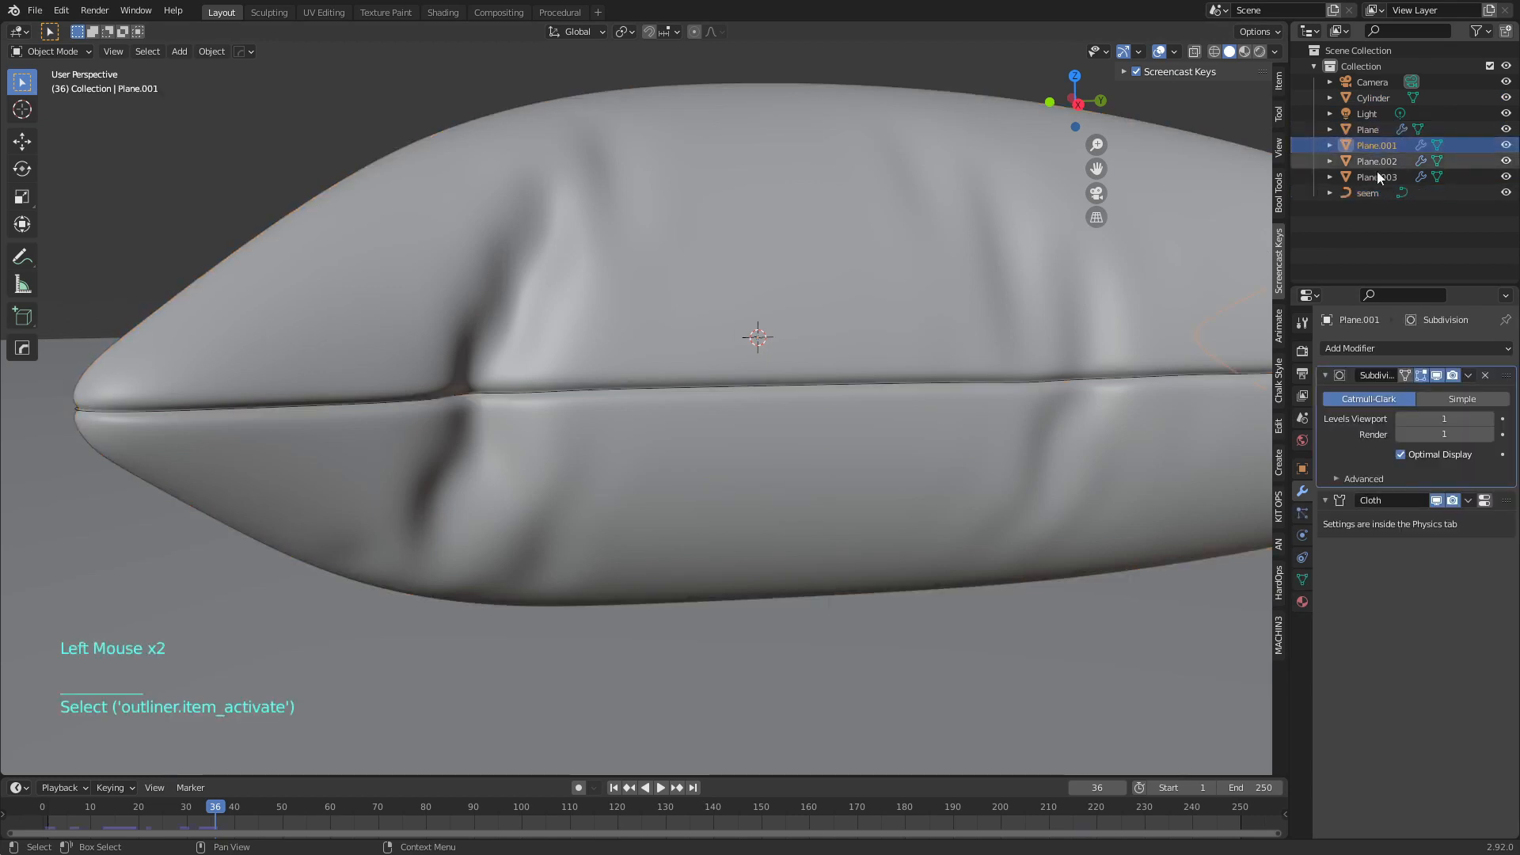
click(1369, 98)
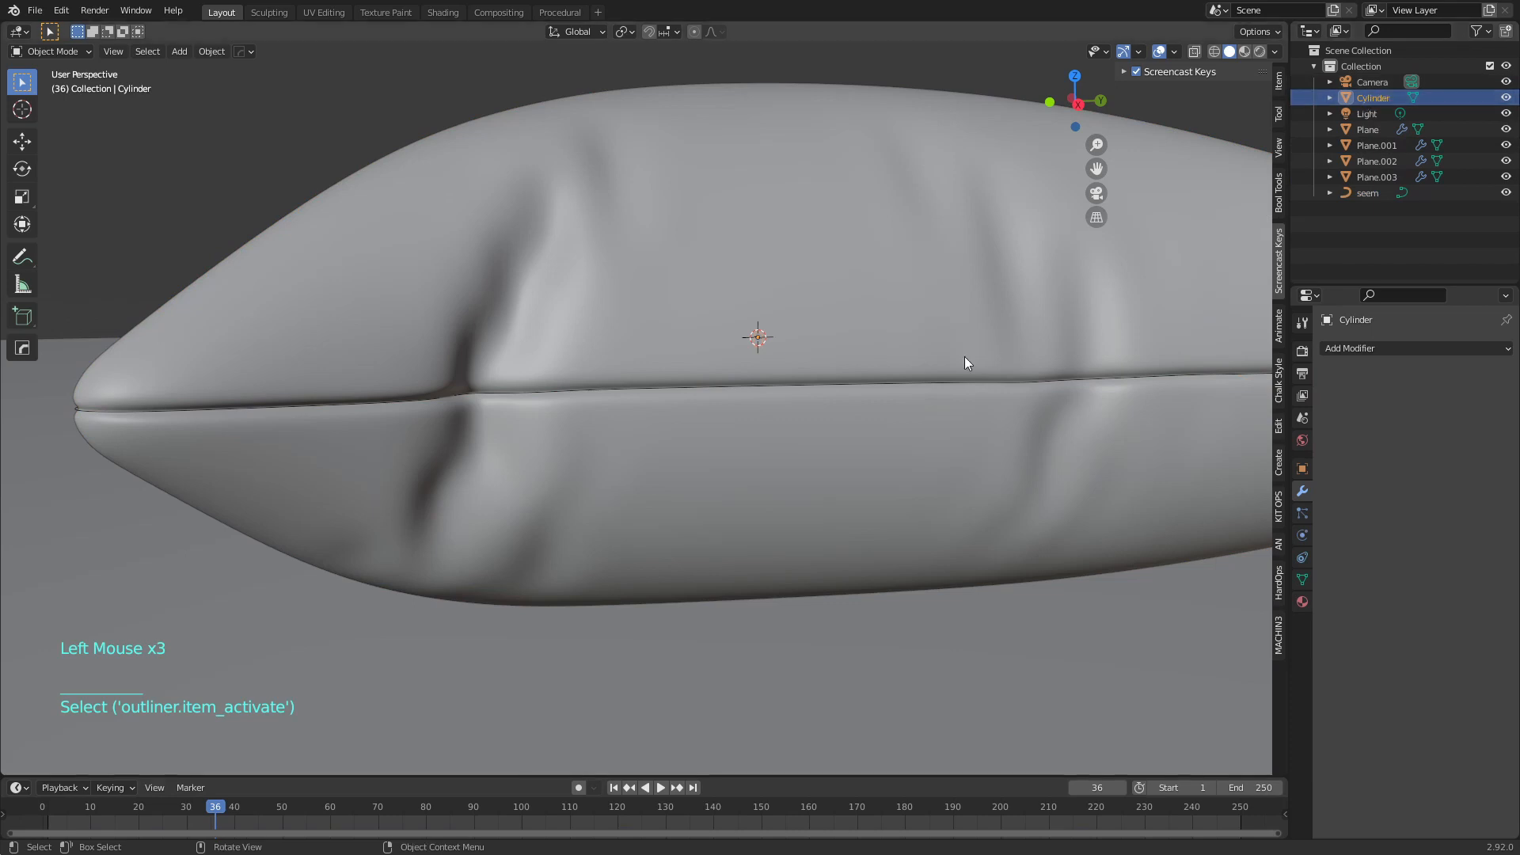
Add an Array modifier to the cylinder with relative offset factors of 0 in X and 1 in Z
click(1382, 348)
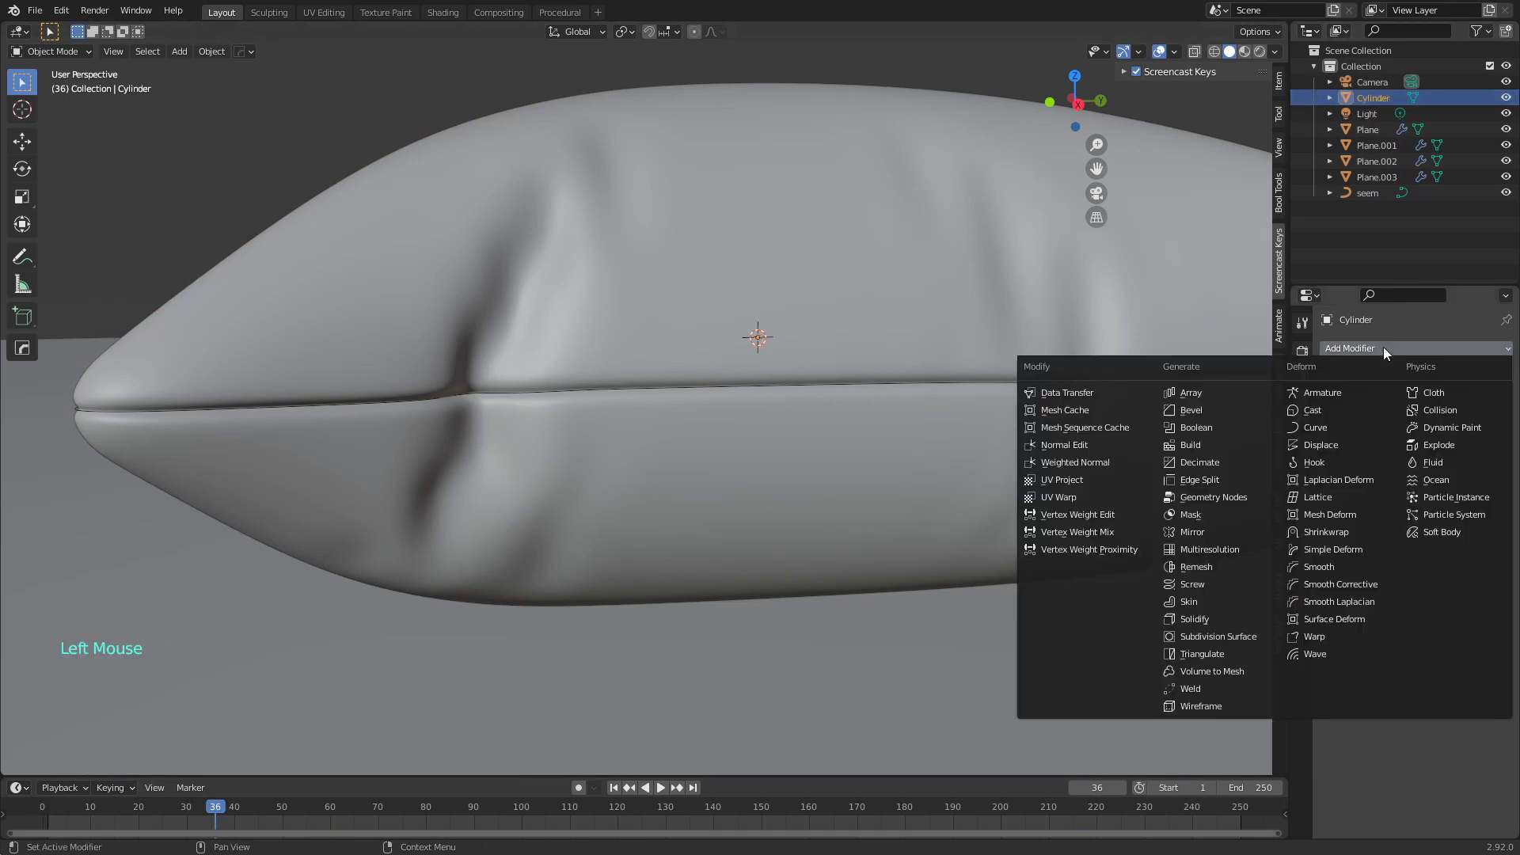
click(1199, 391)
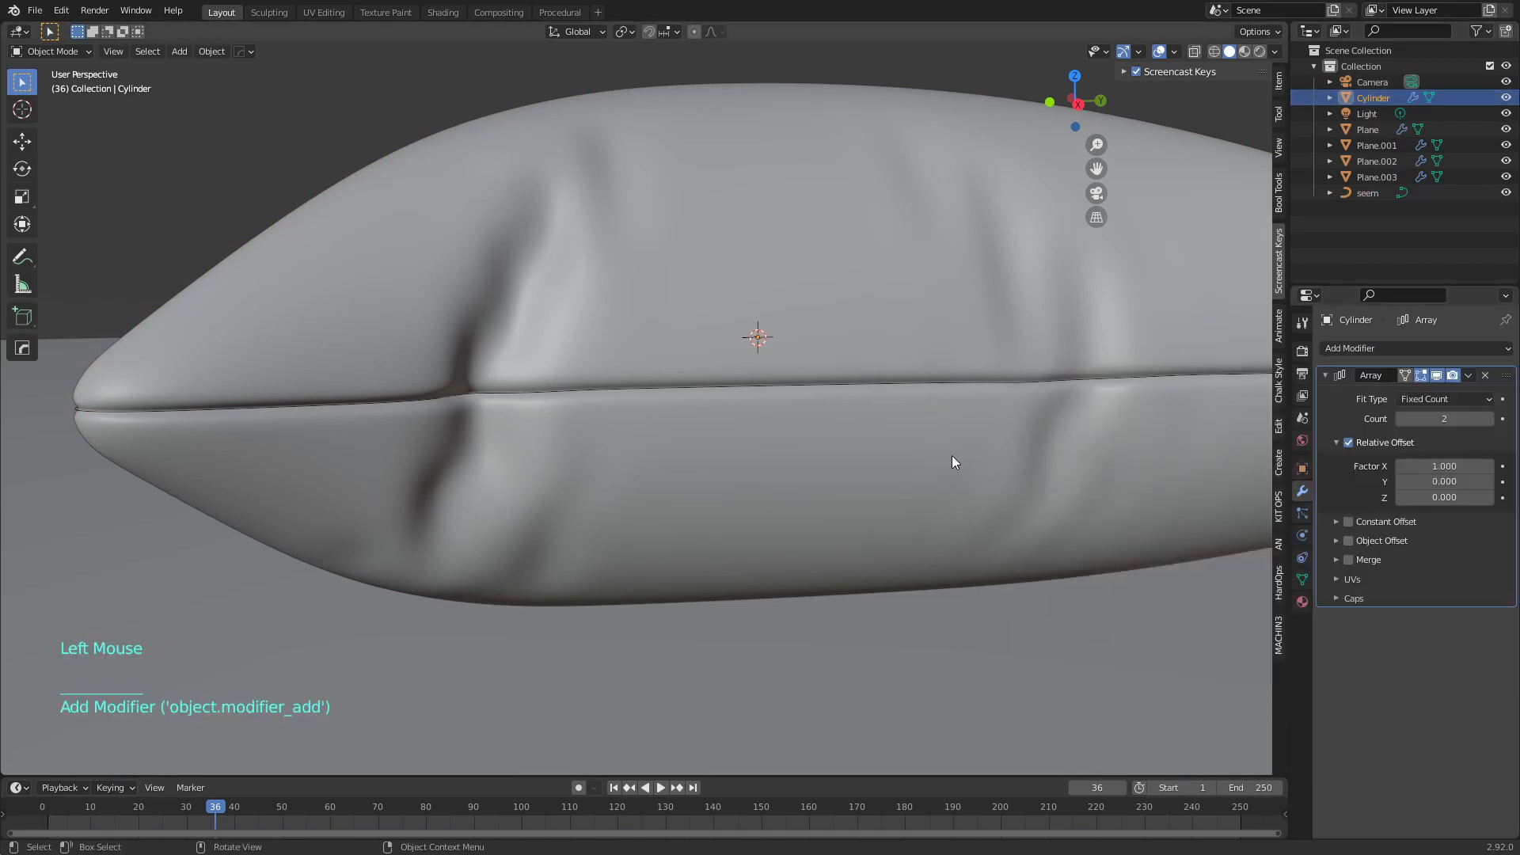
middle_drag(952, 455, 979, 469)
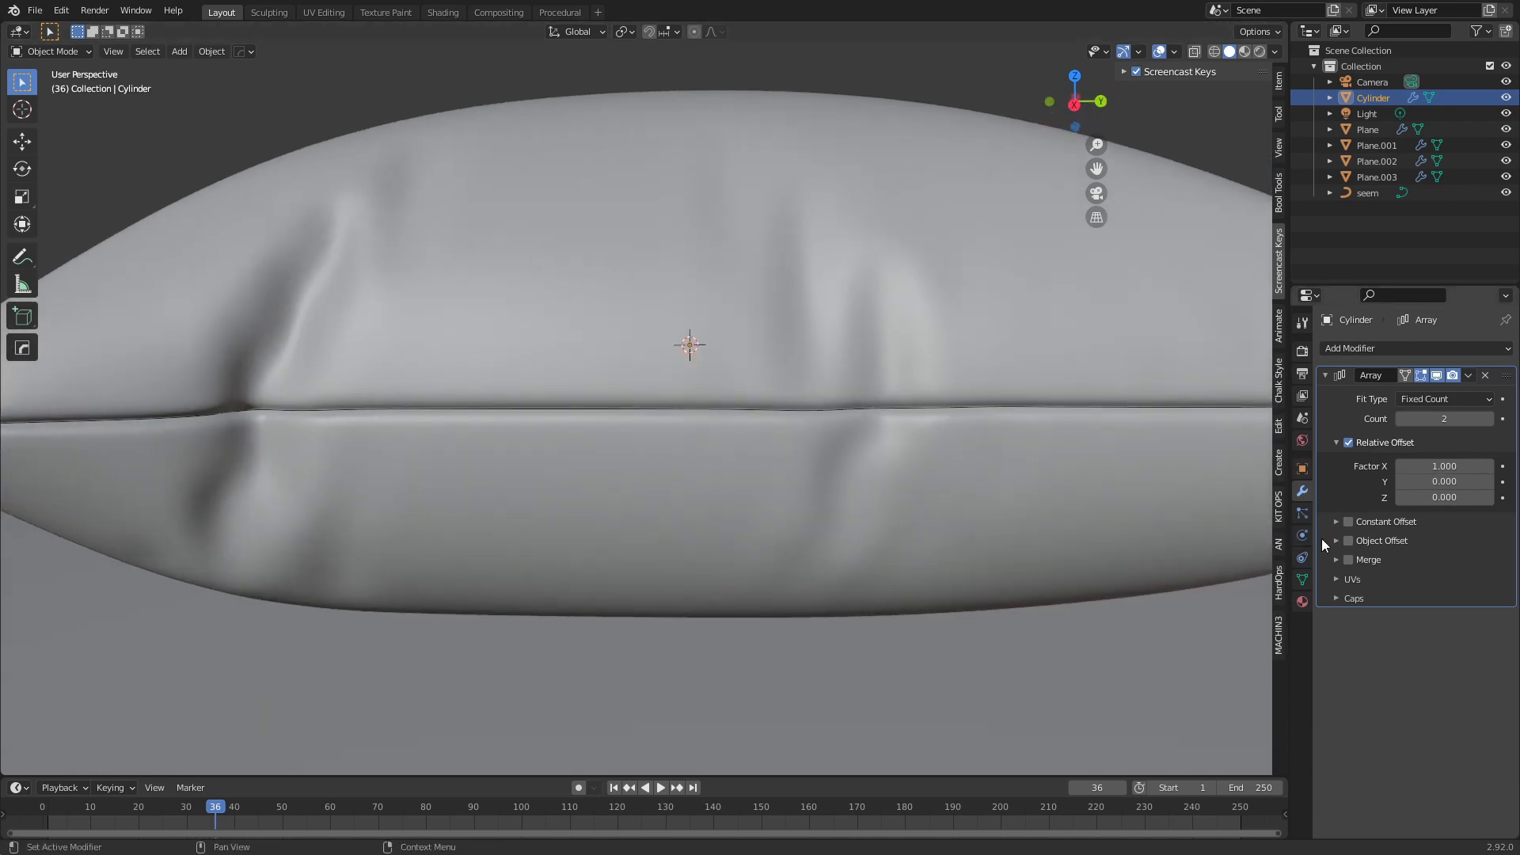
click(1443, 465)
double_click(1446, 497)
text(1)
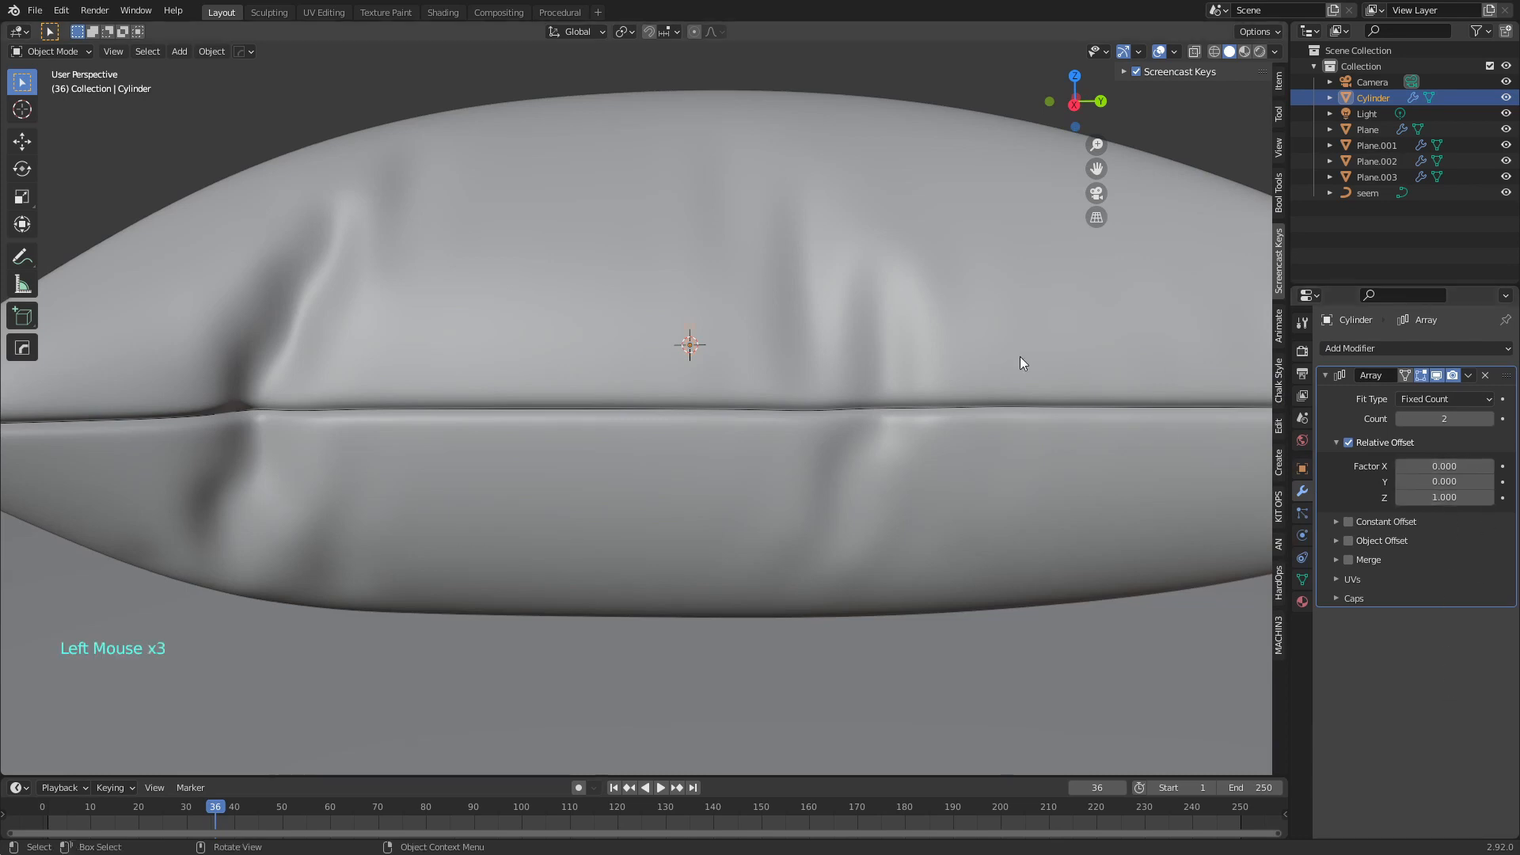
Increase the array's relative Z offset factor to 1.12 to leave a gap between the stitches
scroll(1021, 363, up, 2)
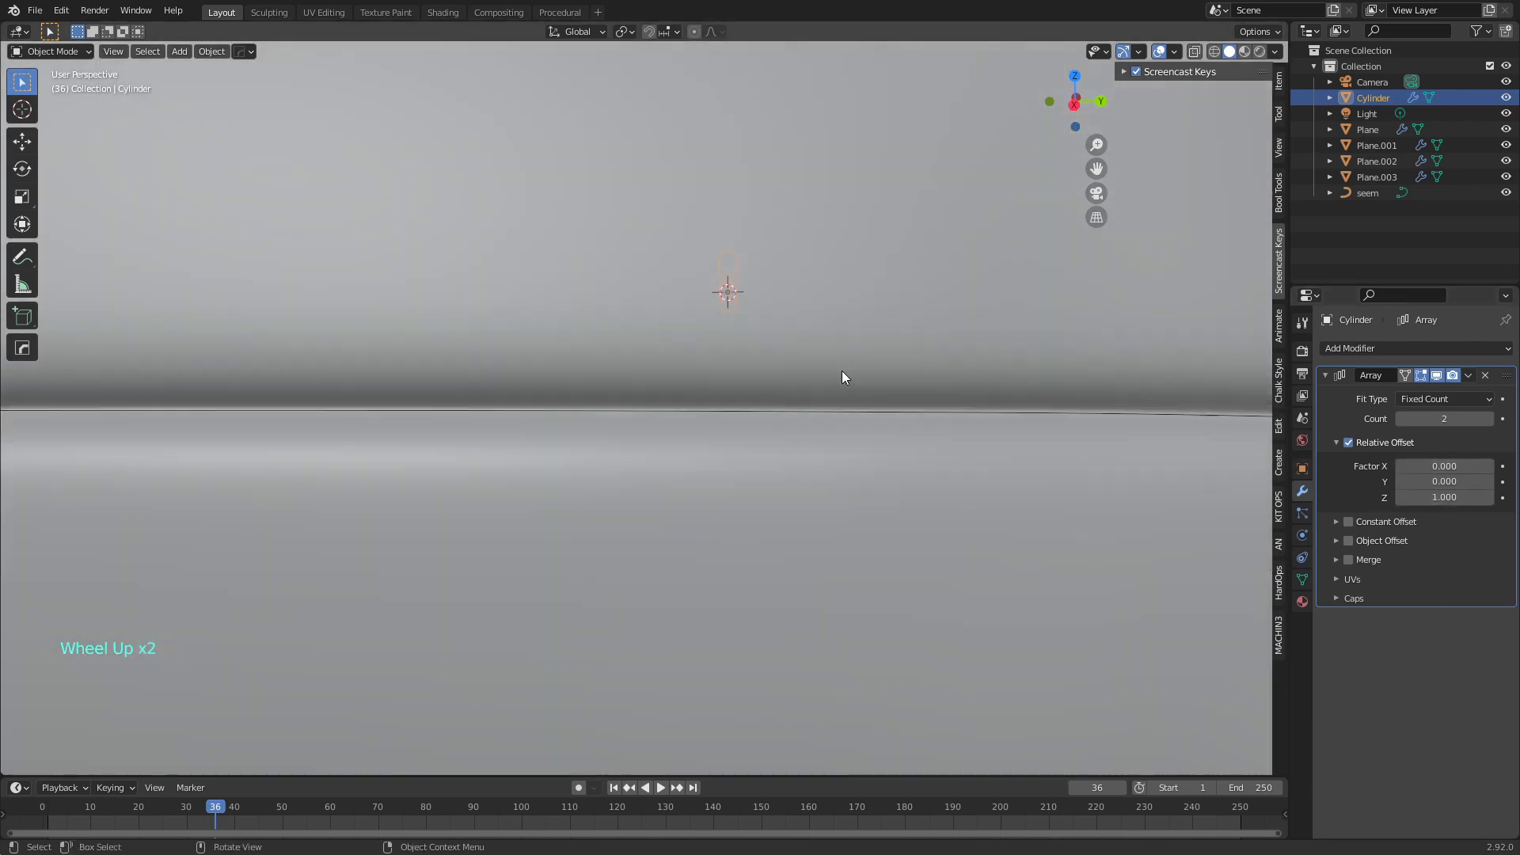
shift+click(1432, 501)
shift+drag(1432, 497, 1465, 497)
scroll(867, 418, down, 1)
mouse_move(868, 418)
middle_down()
mouse_move(878, 436)
mouse_move(877, 421)
middle_up()
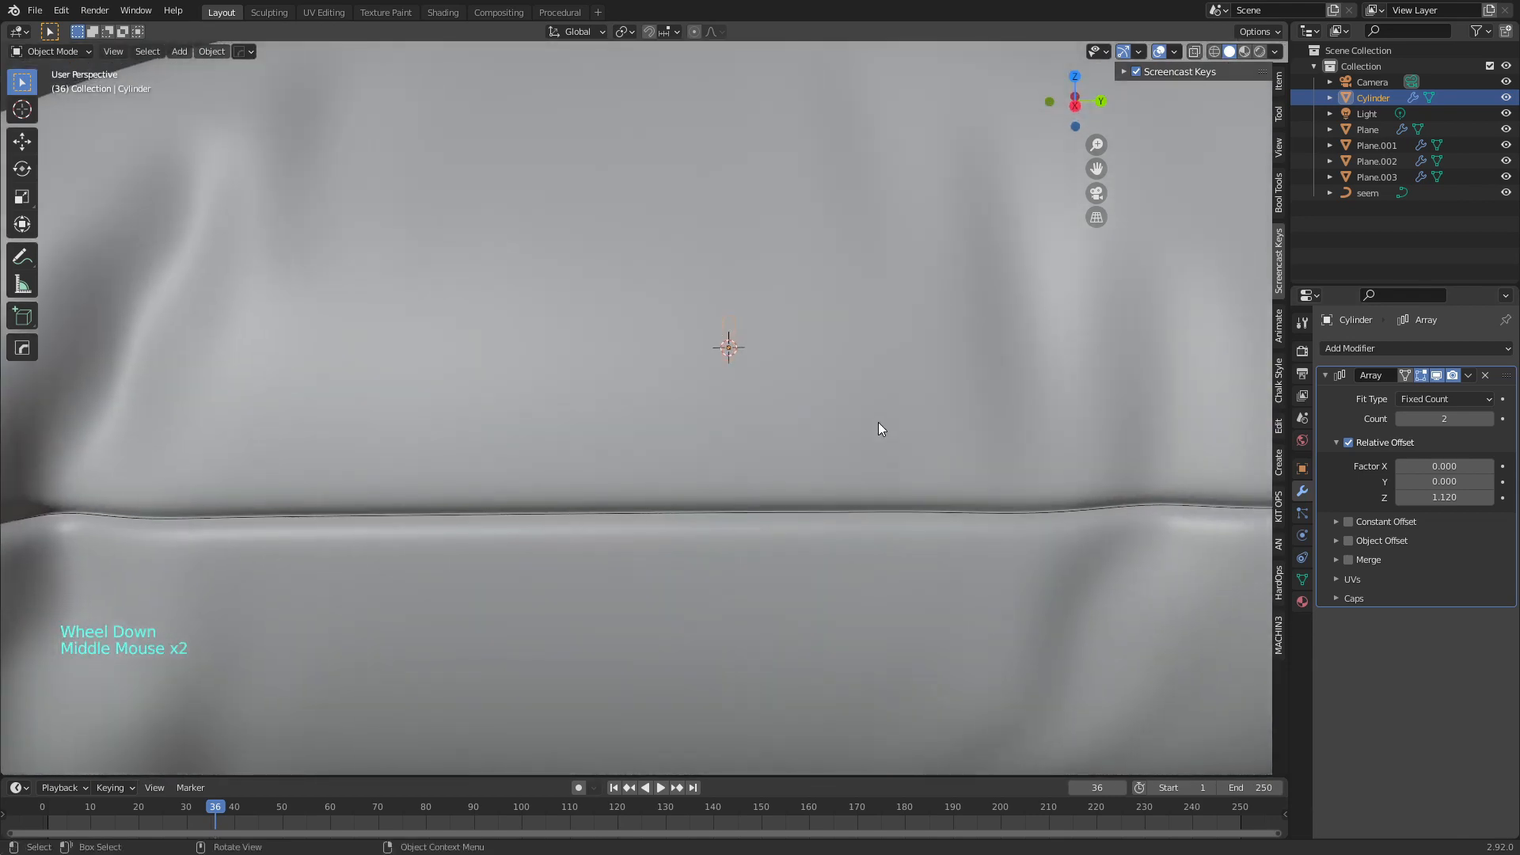
scroll(815, 391, up, 5)
scroll(849, 383, down, 3)
shift+middle_drag(924, 369, 917, 445)
scroll(965, 396, up, 2)
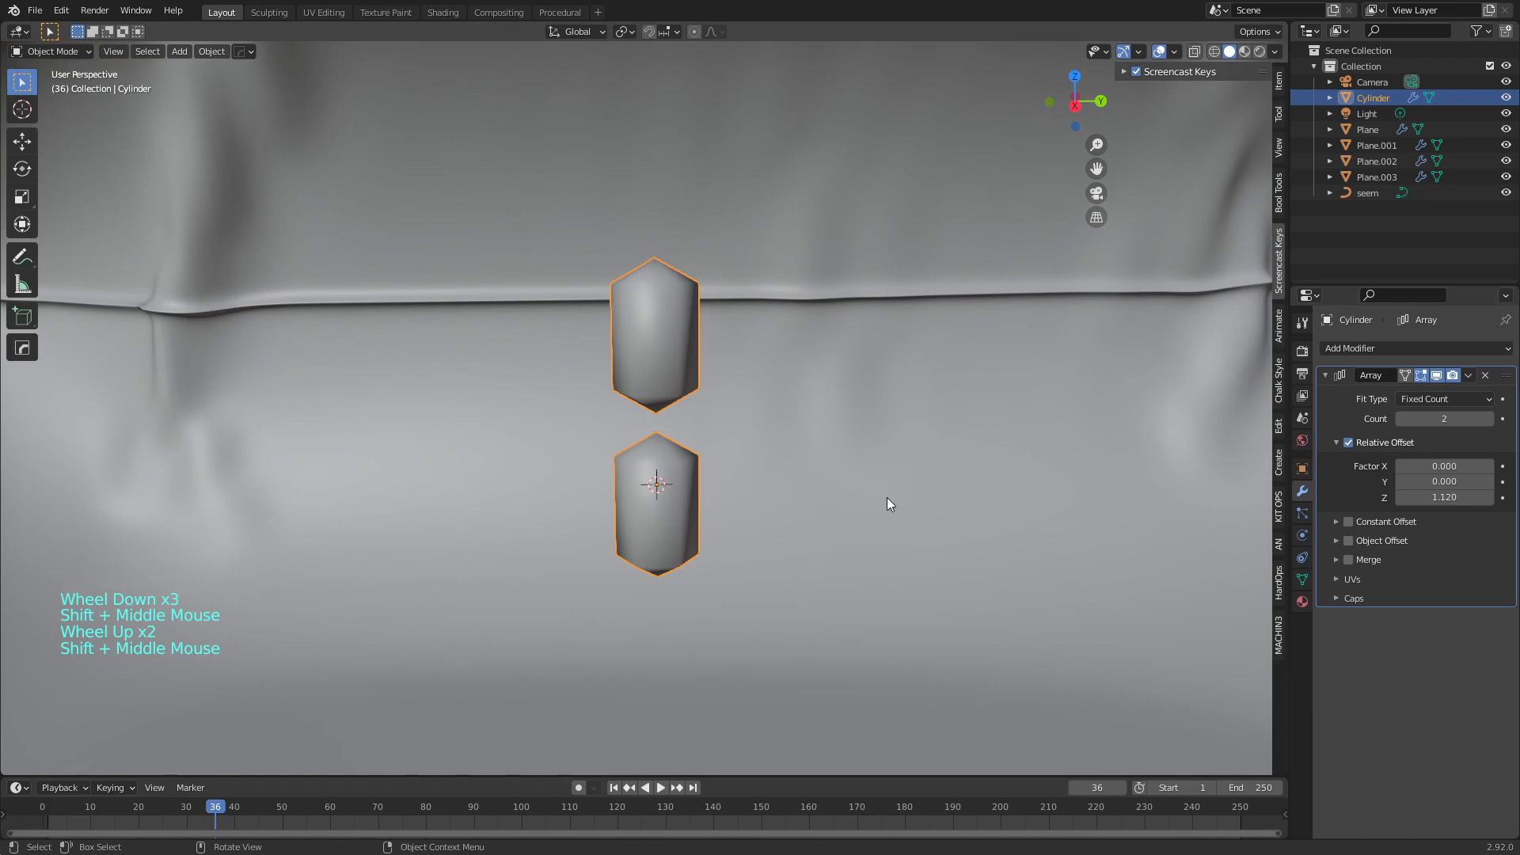
Scale the stitch to about 0.54 in X and Y only, keeping its Z length, and apply the scale
key(s)
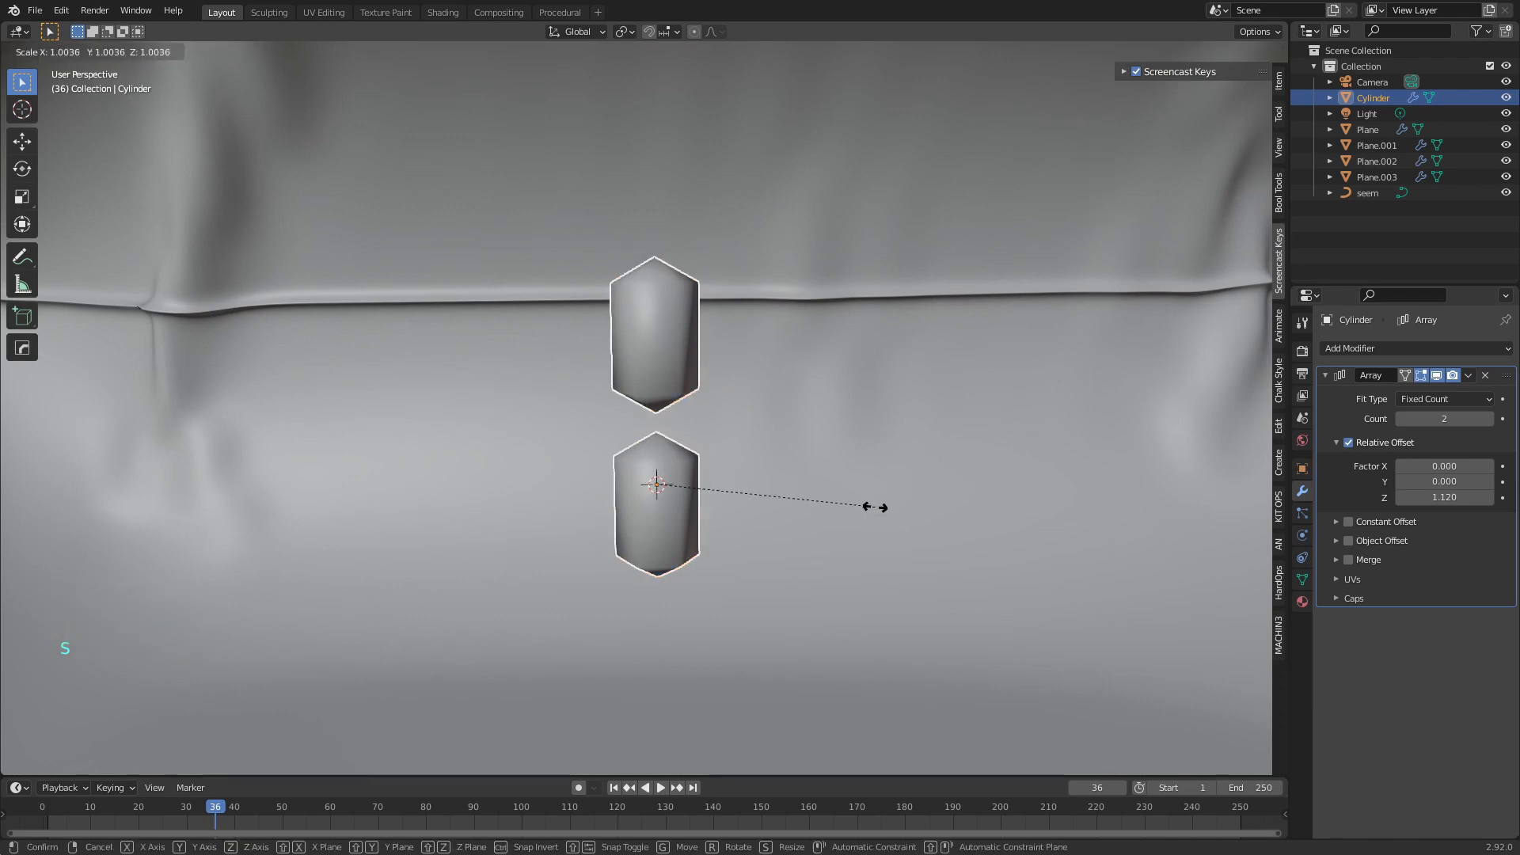
key(shift)
key(shift+z)
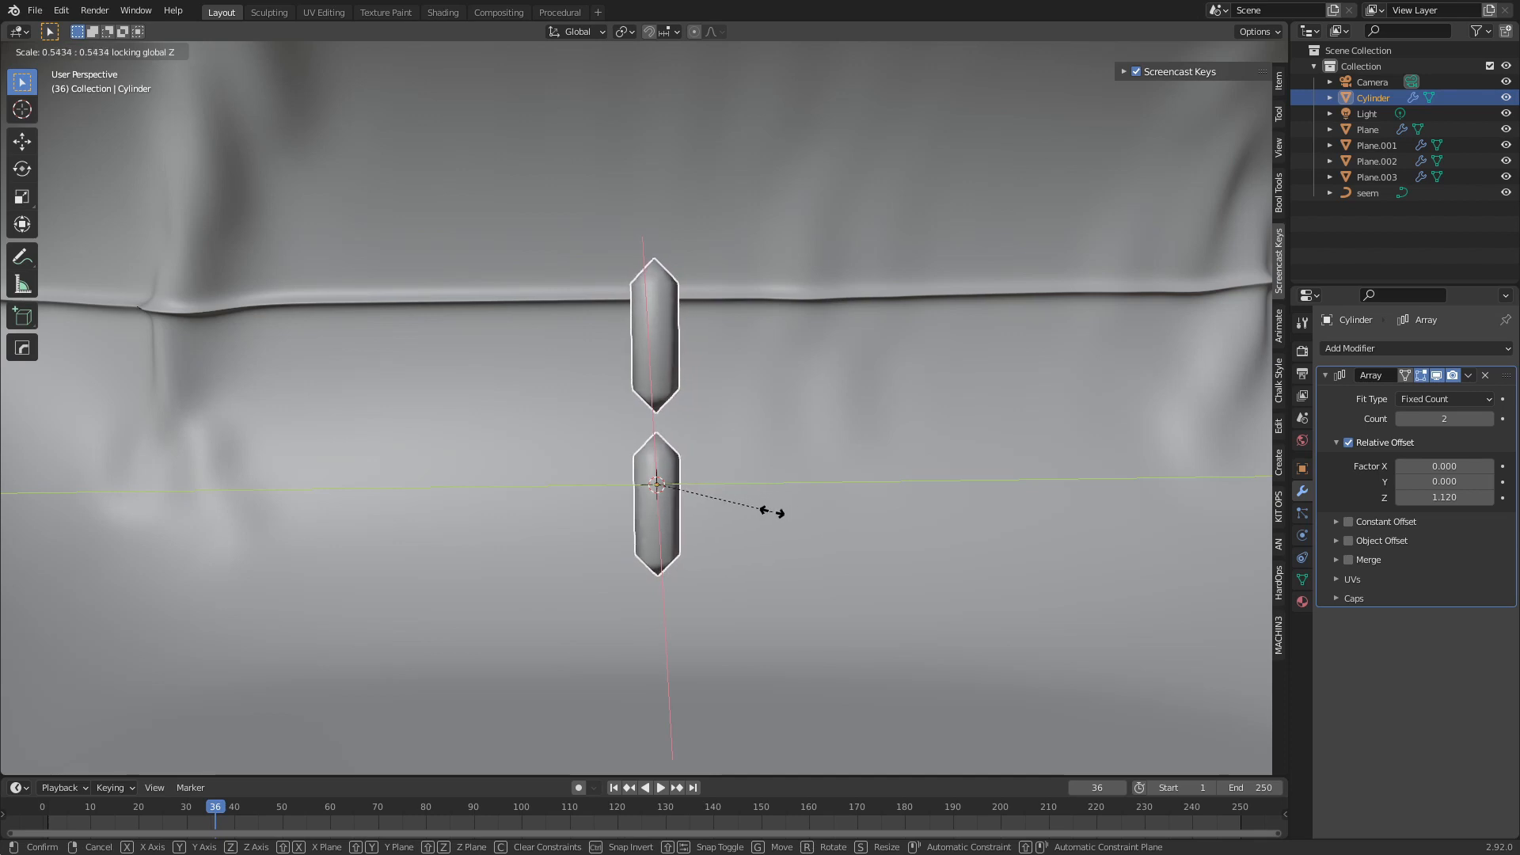
click(772, 512)
middle_drag(725, 487, 780, 520)
scroll(728, 507, down, 4)
scroll(771, 511, down, 1)
key(ctrl+a)
click(773, 495)
scroll(774, 562, down, 1)
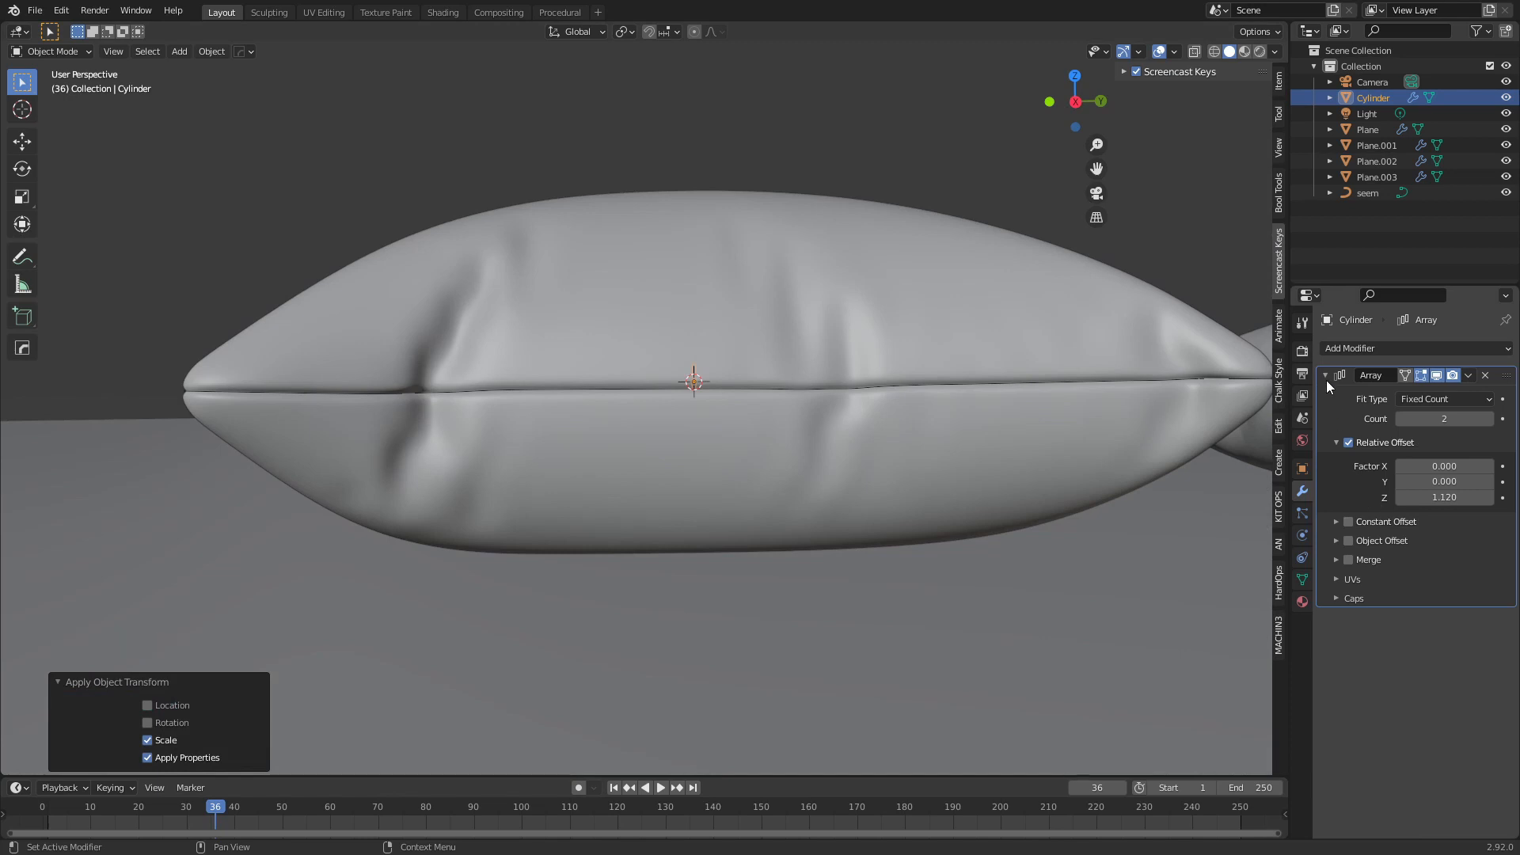
Set the array's fit type to Fit Curve and use seem as its curve
click(1437, 396)
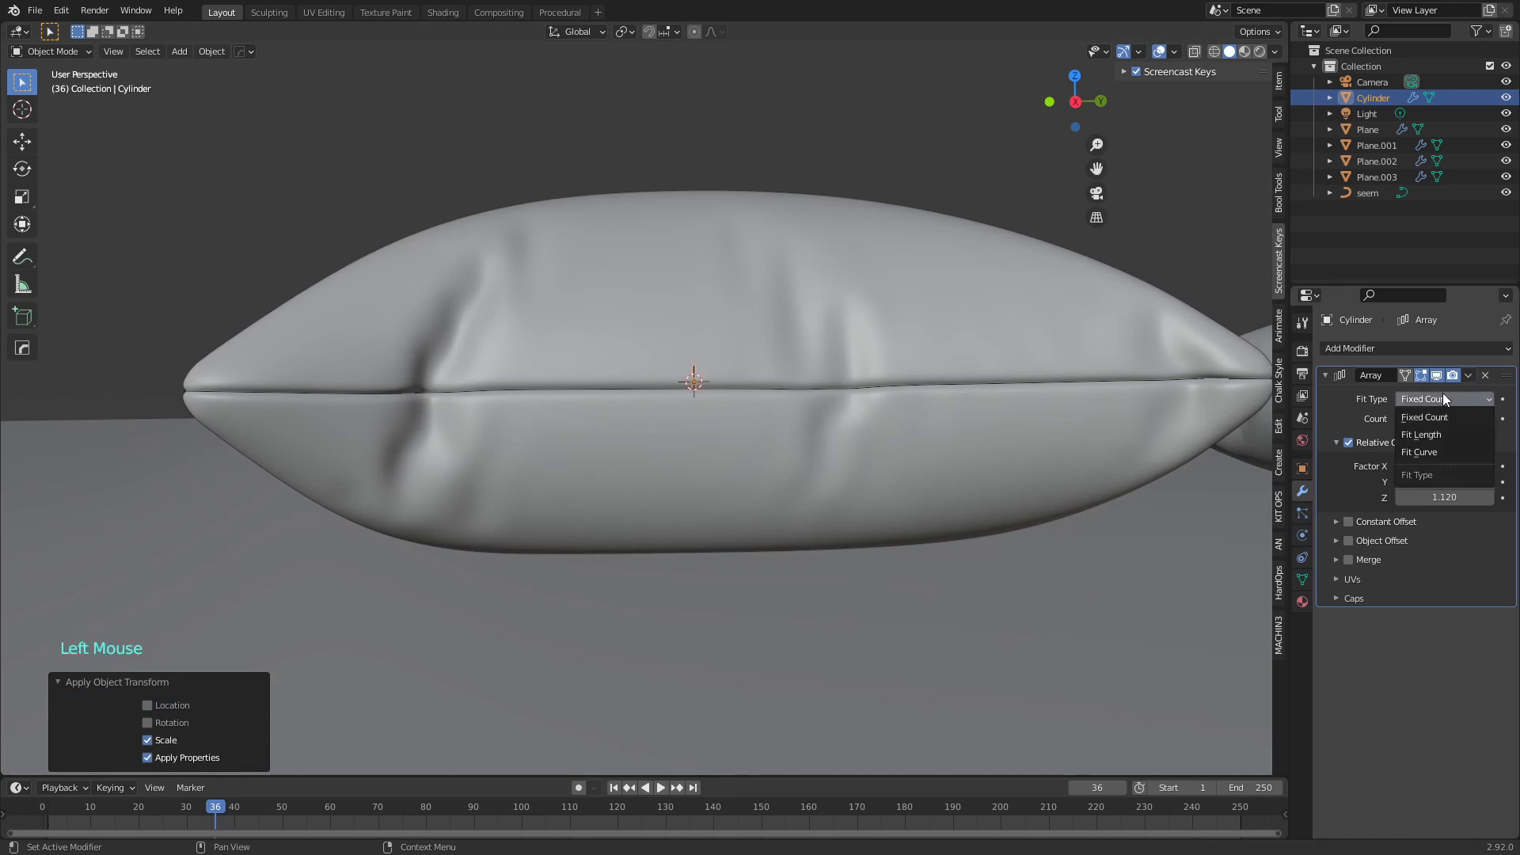
click(1442, 451)
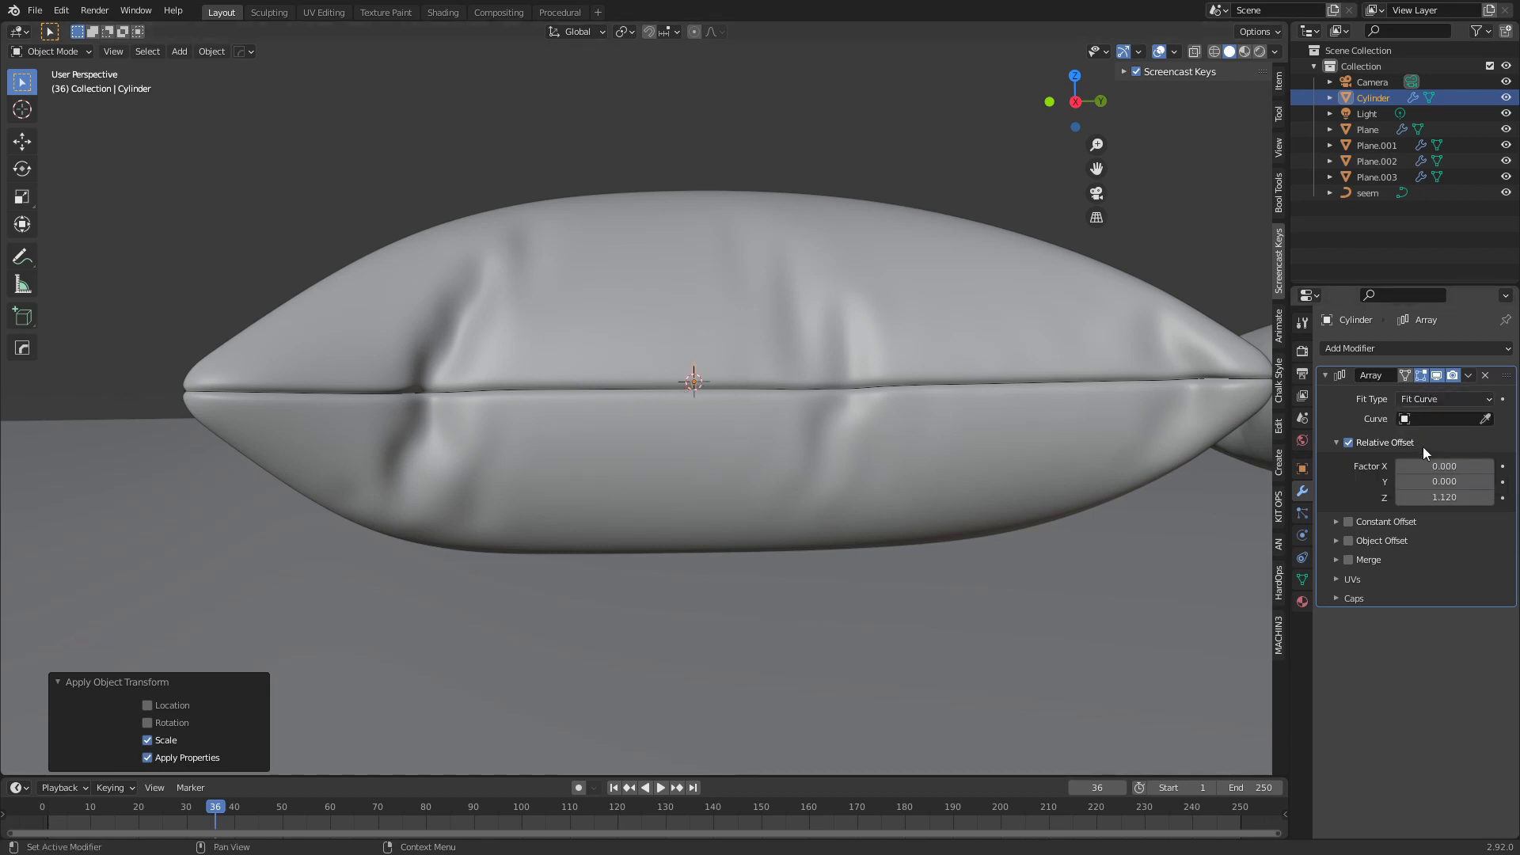
click(1447, 415)
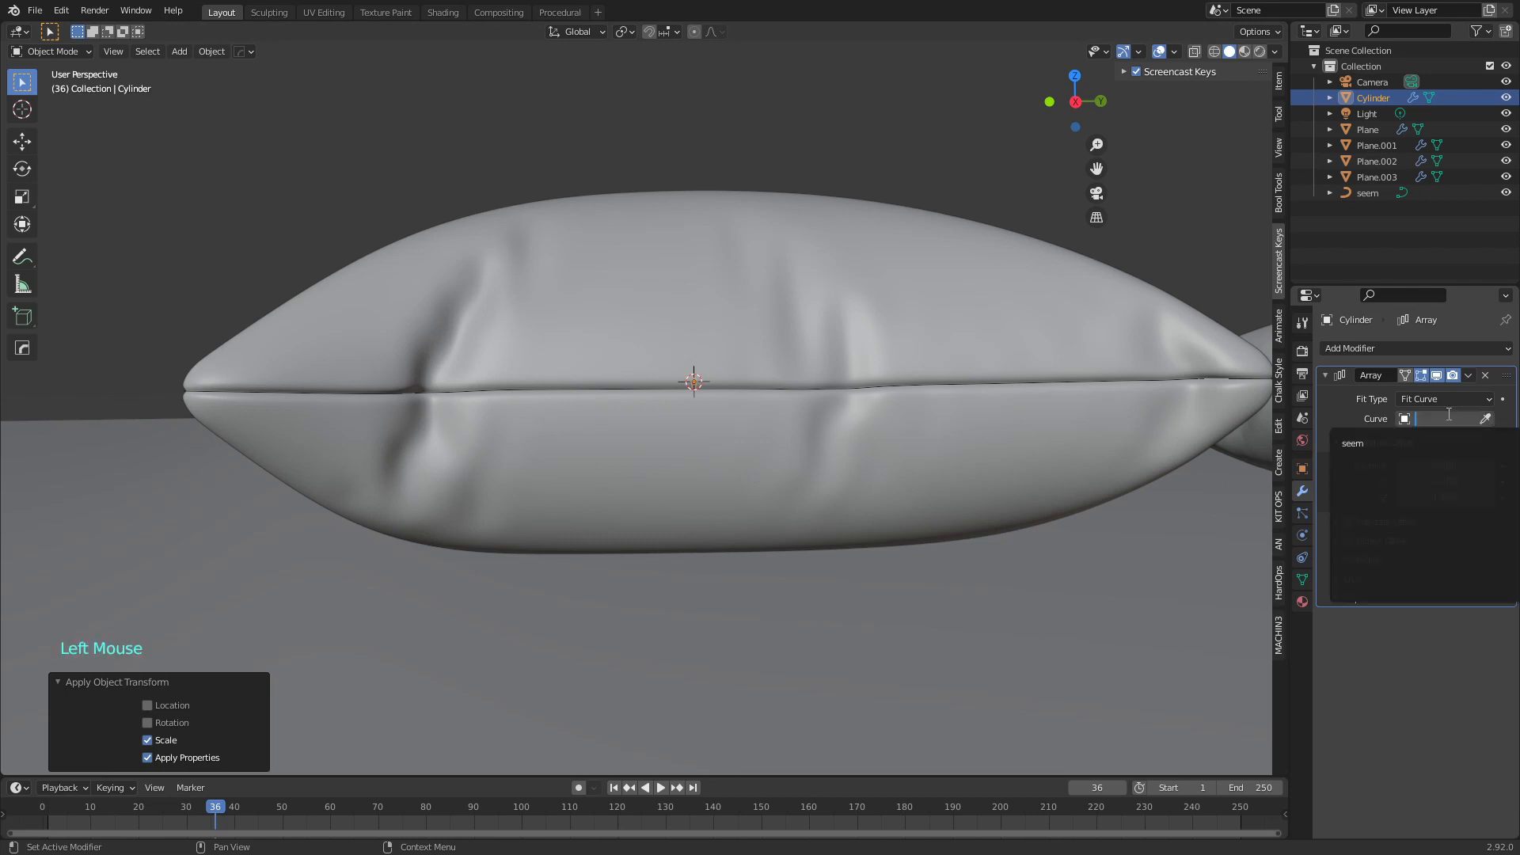
click(1374, 443)
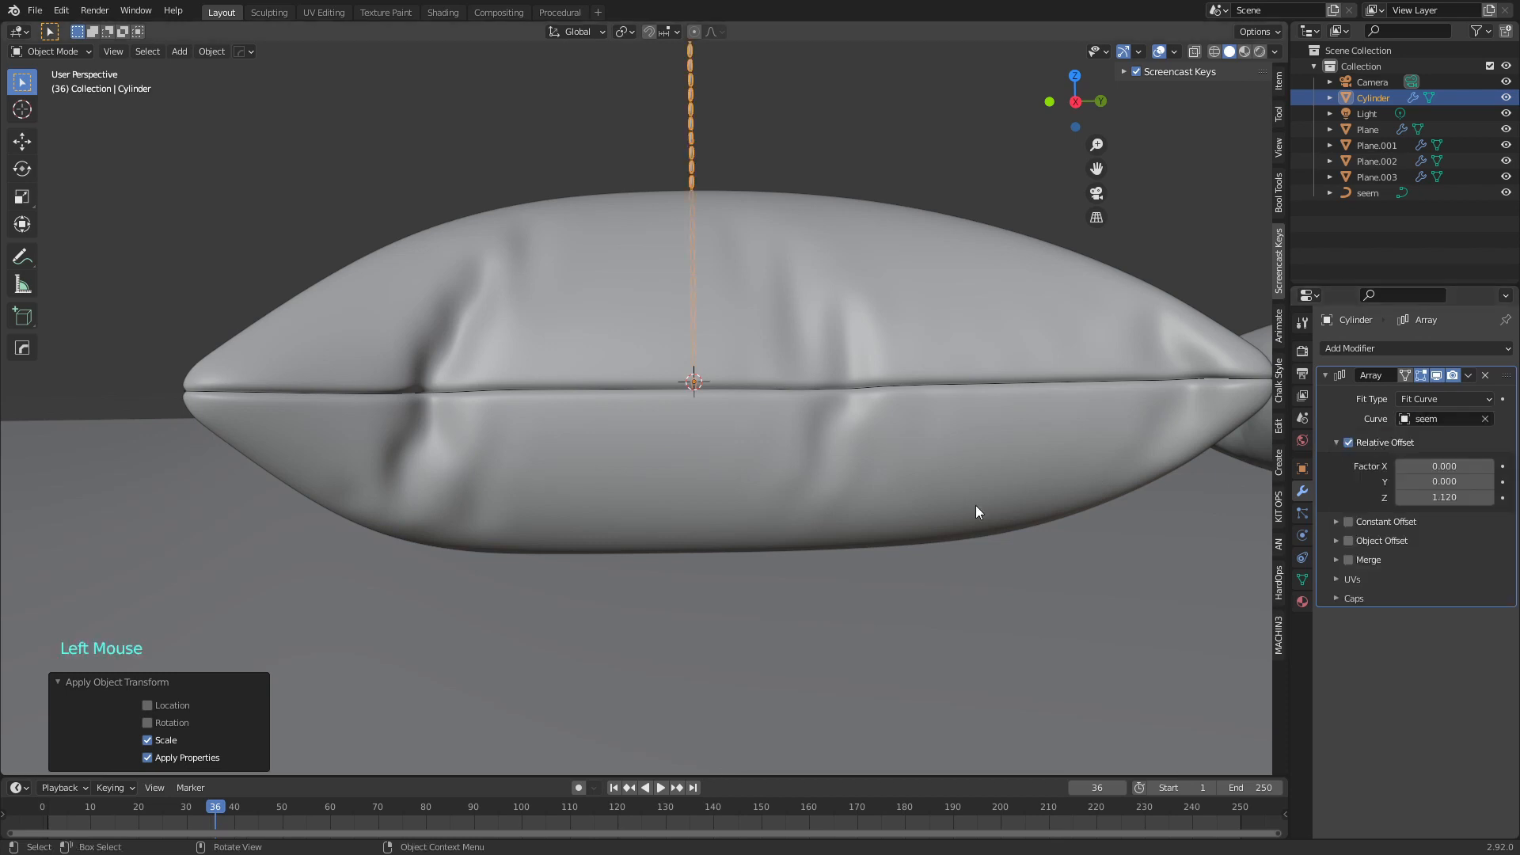
scroll(975, 511, down, 10)
scroll(681, 316, up, 9)
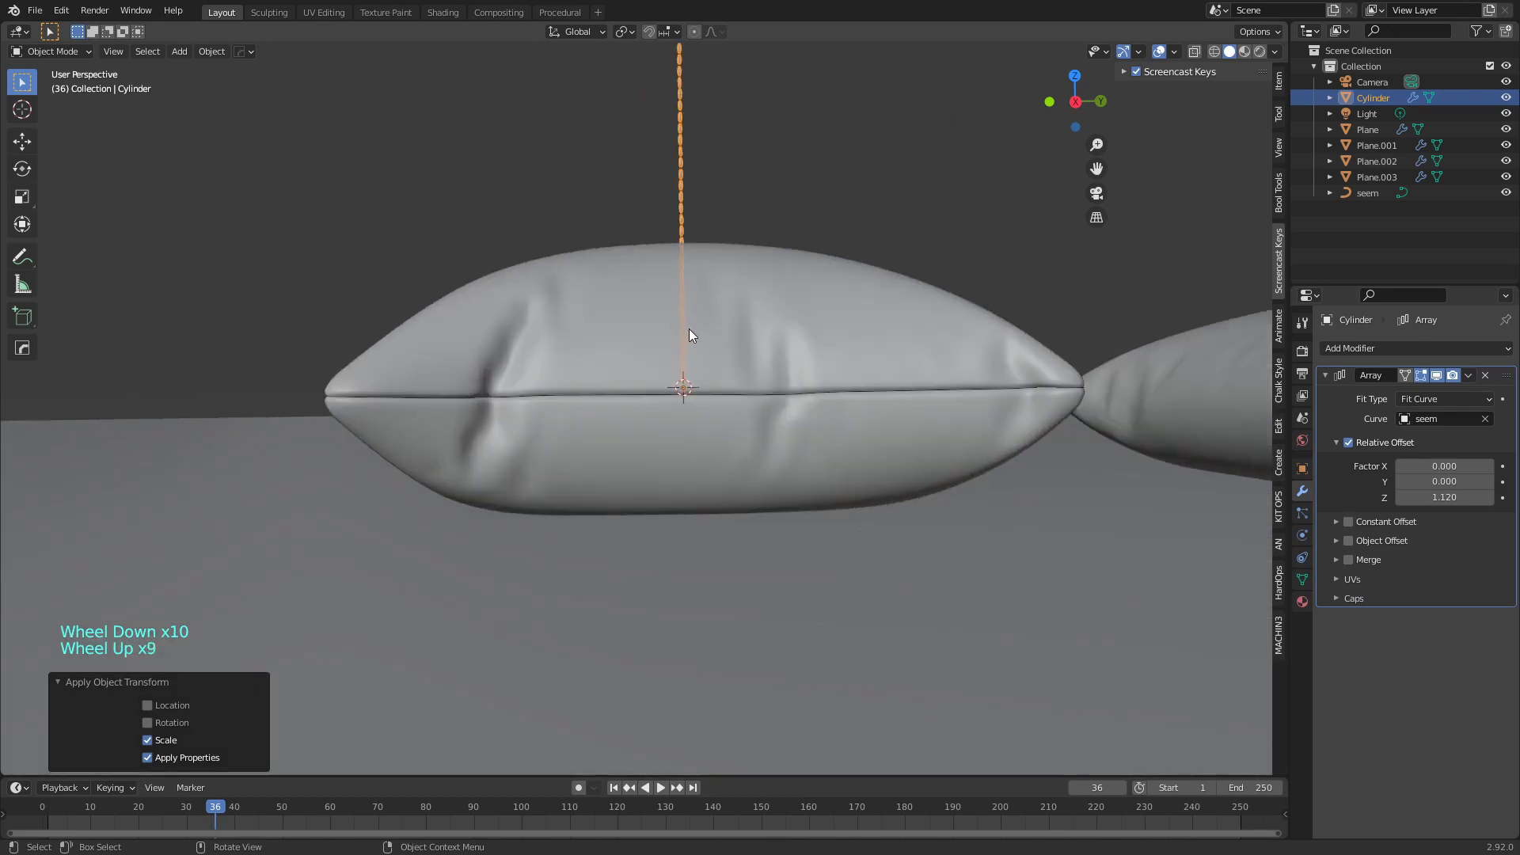
scroll(807, 436, up, 3)
scroll(819, 448, down, 2)
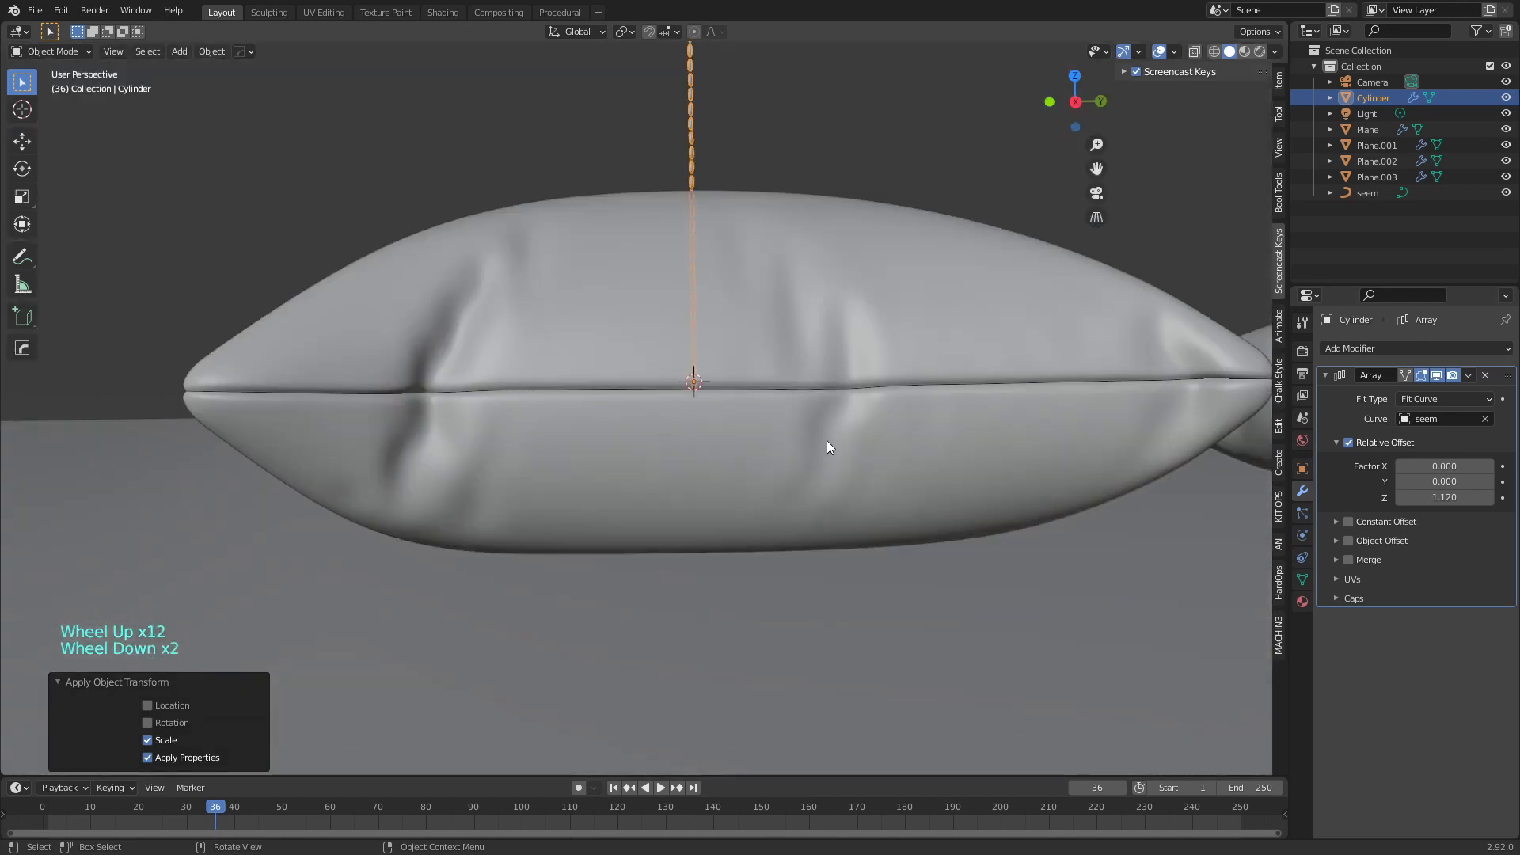
Add a Curve modifier to the cylinder with deform axis Z and seem as the curve object
click(1337, 441)
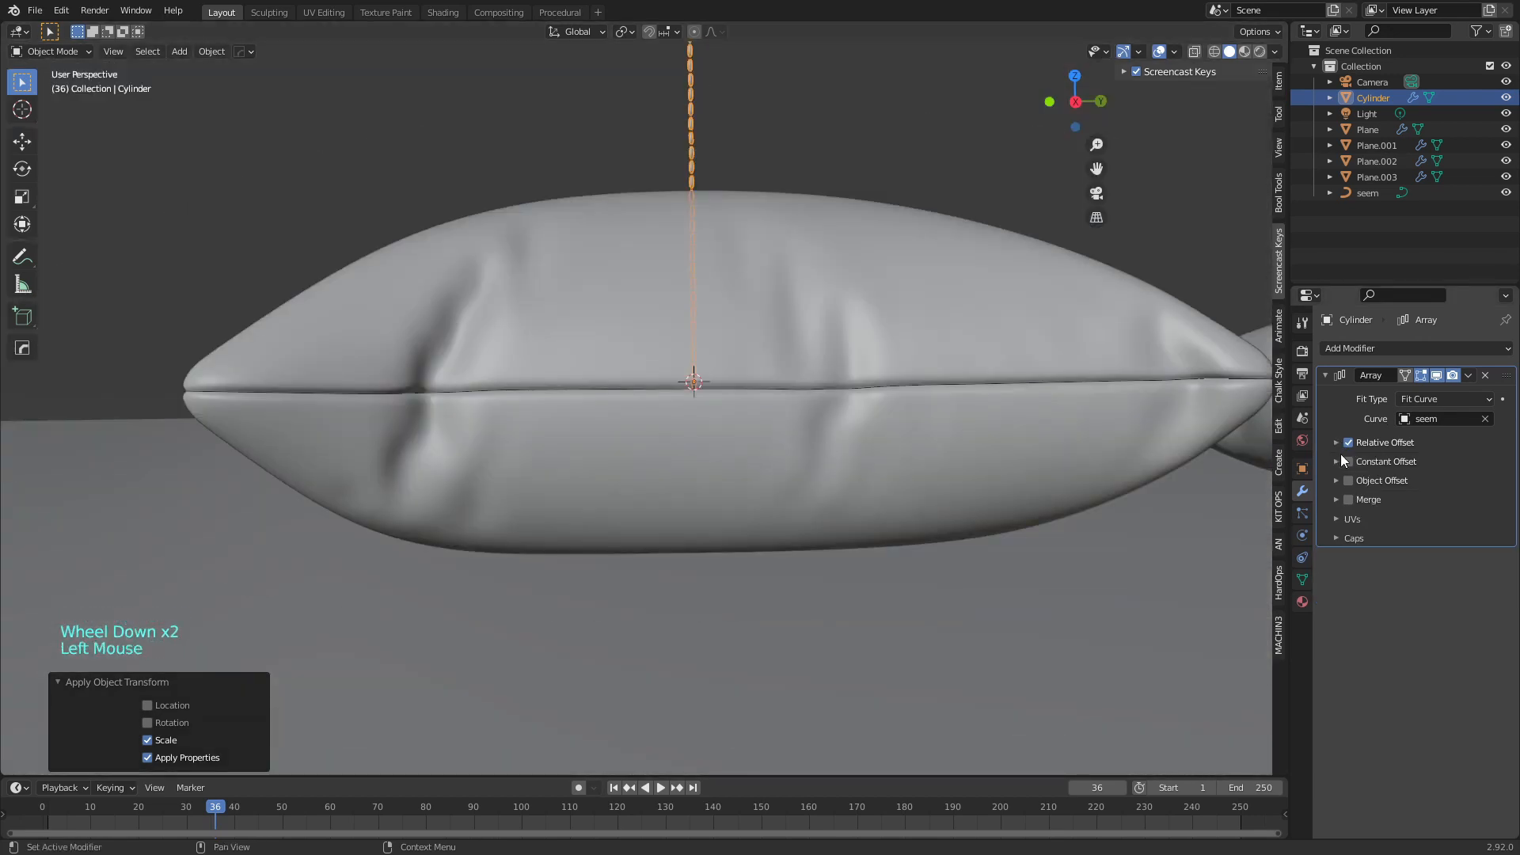
click(1327, 376)
click(1348, 349)
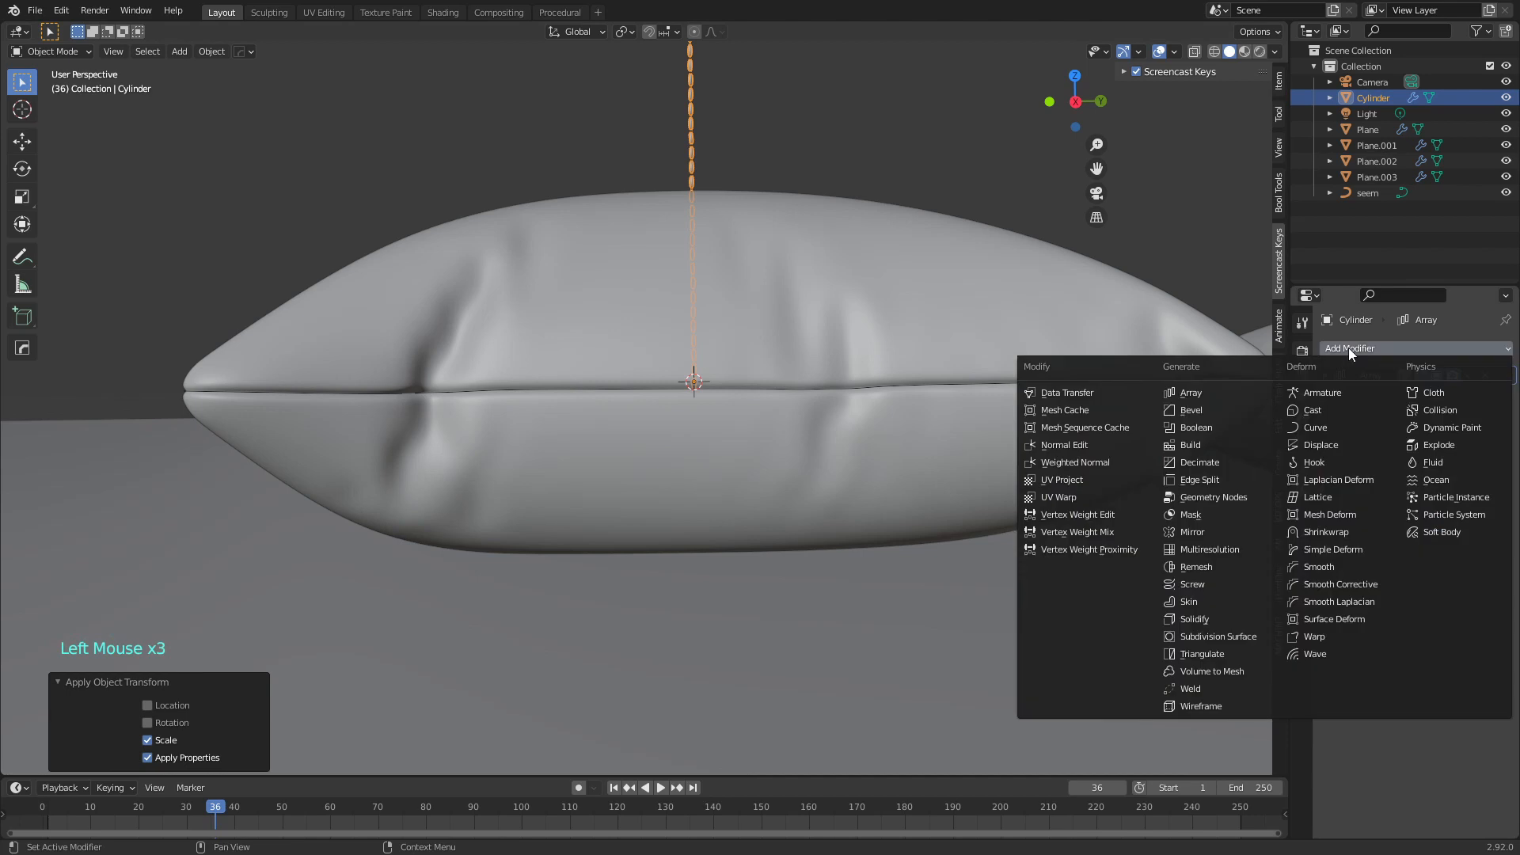
click(1328, 427)
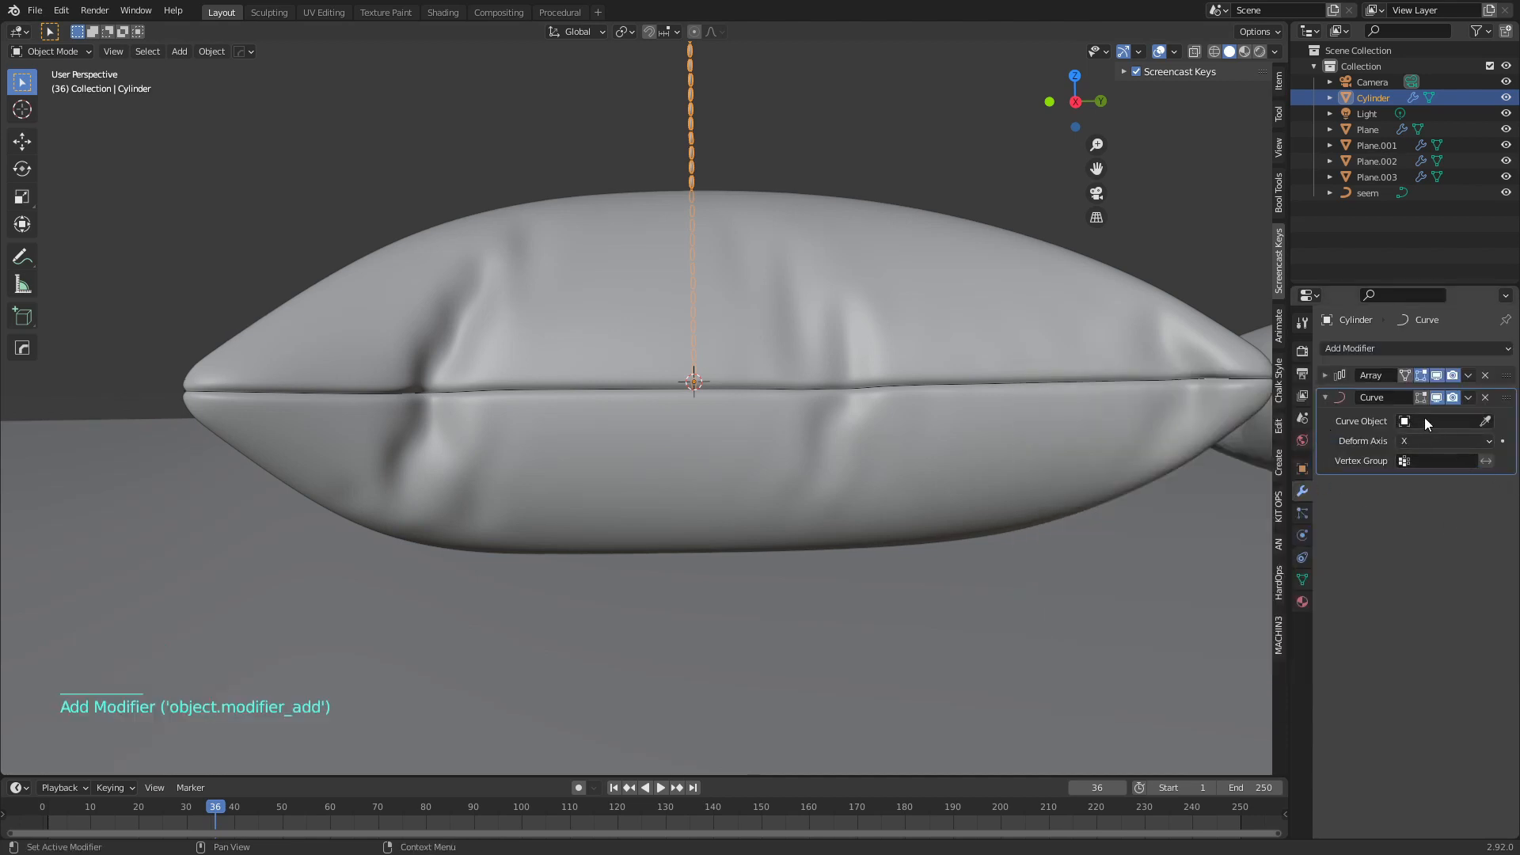
click(1425, 441)
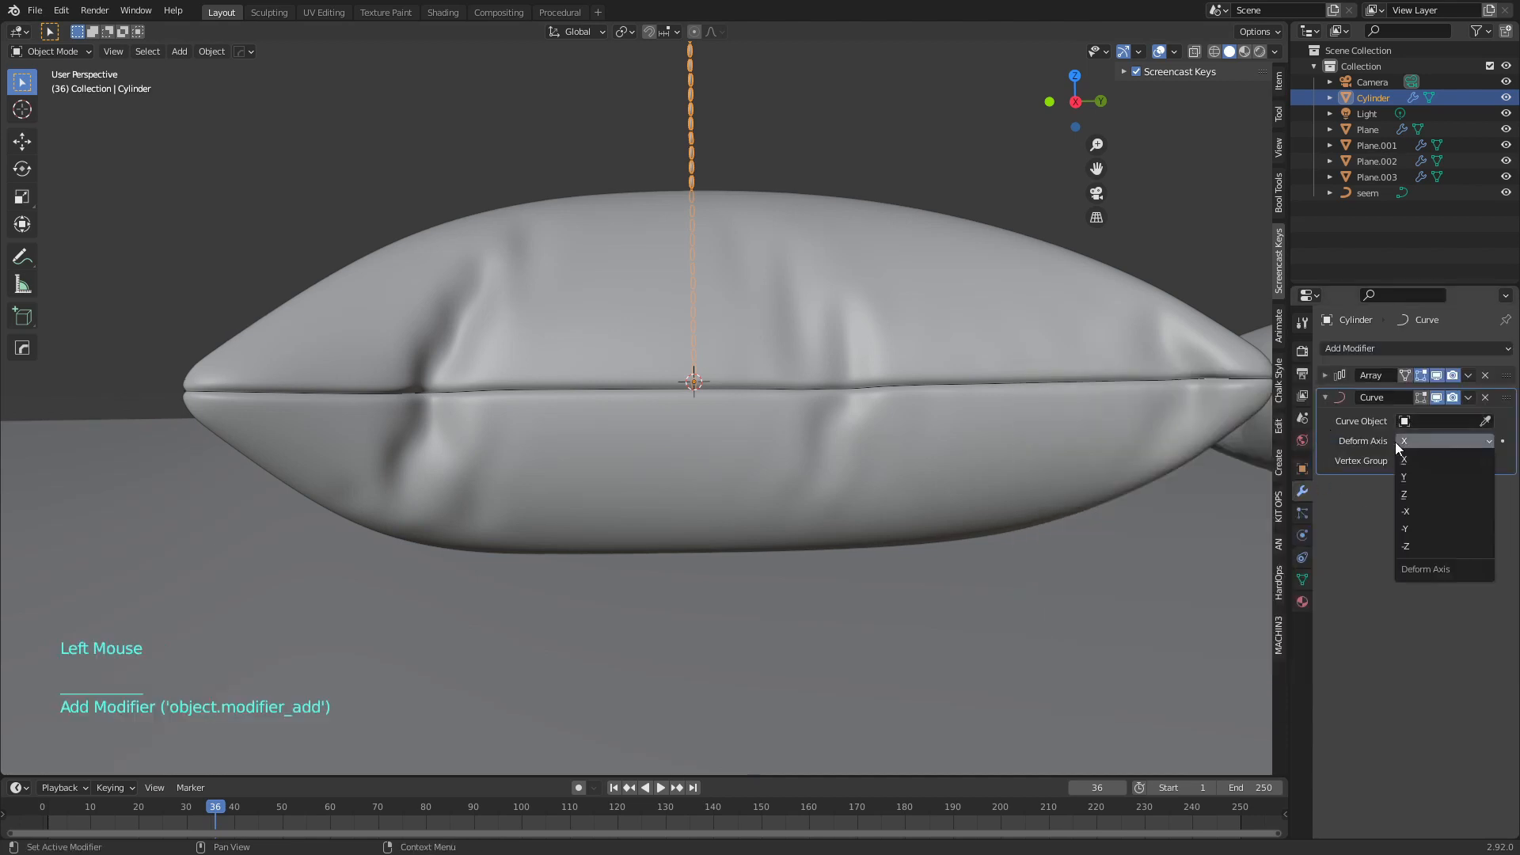
click(1439, 440)
click(1435, 495)
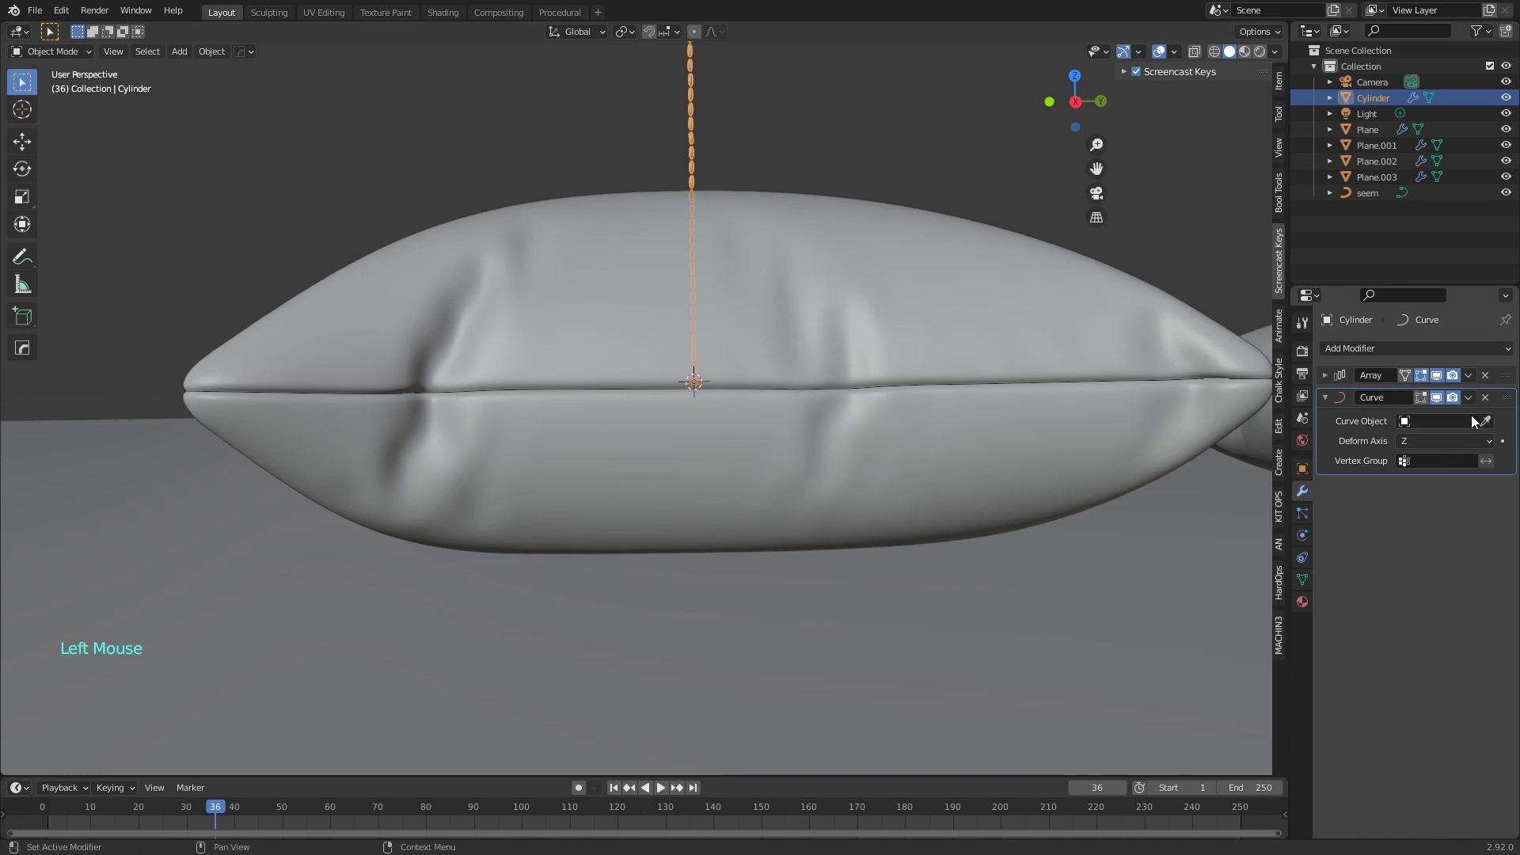
click(1441, 421)
click(1353, 446)
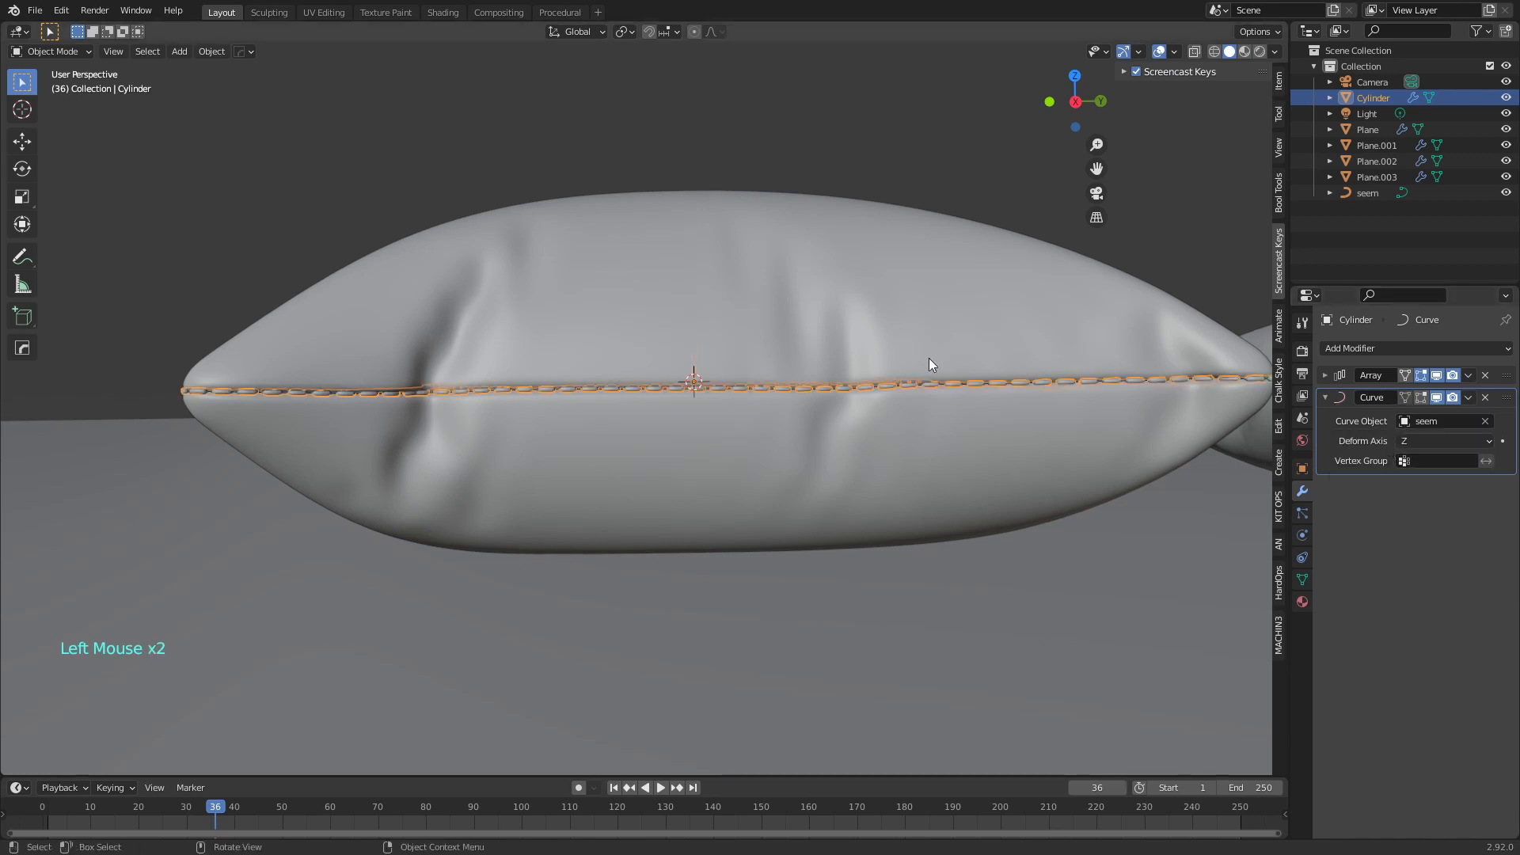
Inspect the stitches along the pillow's seam, scale the cylinder uniformly to about 0.52 and apply its scale
click(895, 261)
middle_drag(768, 340, 662, 358)
scroll(776, 435, up, 2)
click(792, 459)
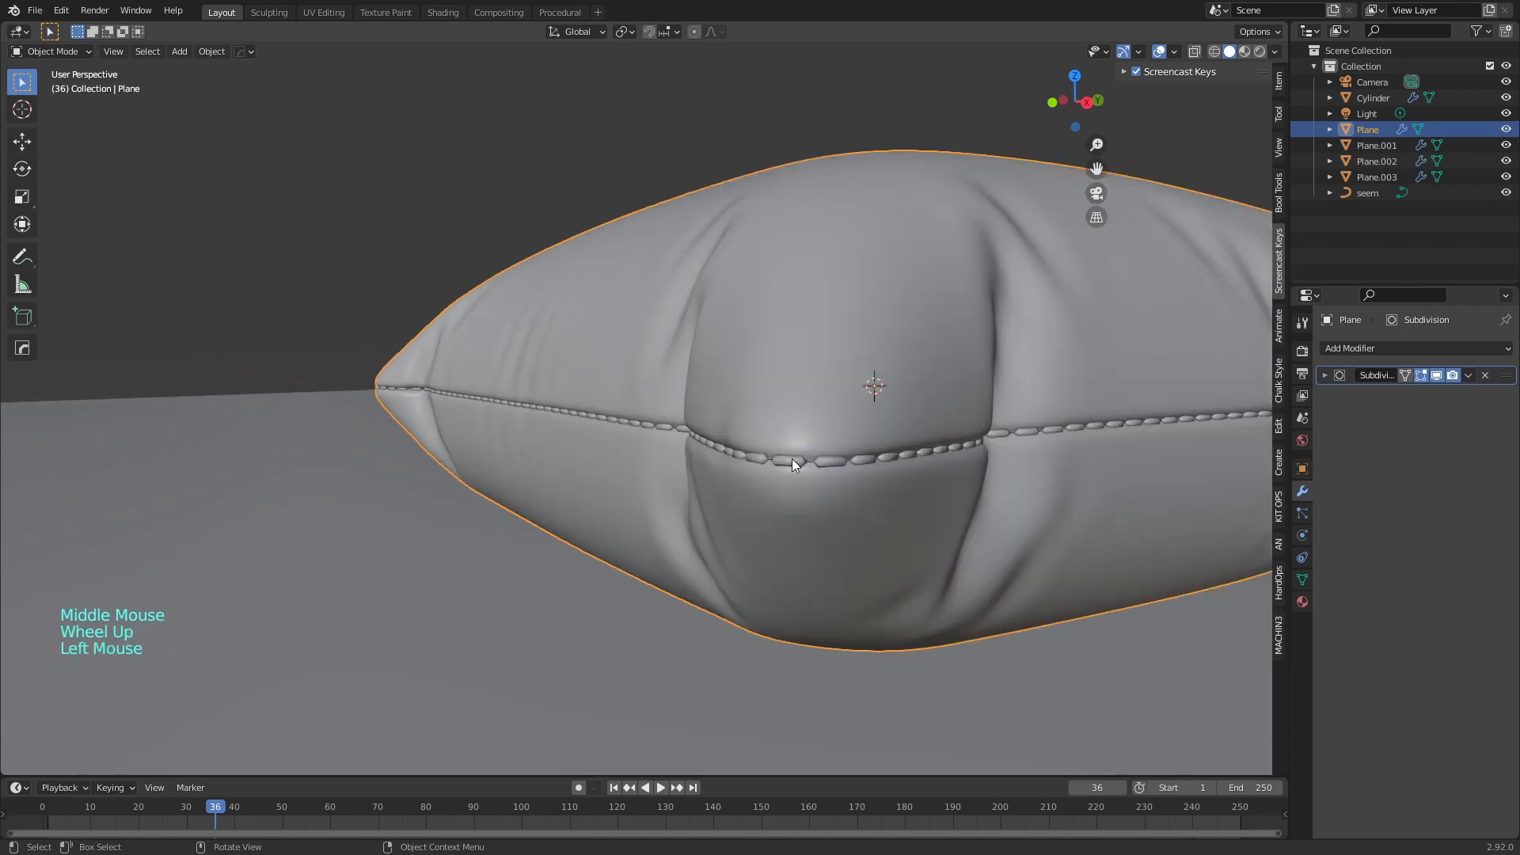
scroll(784, 448, down, 1)
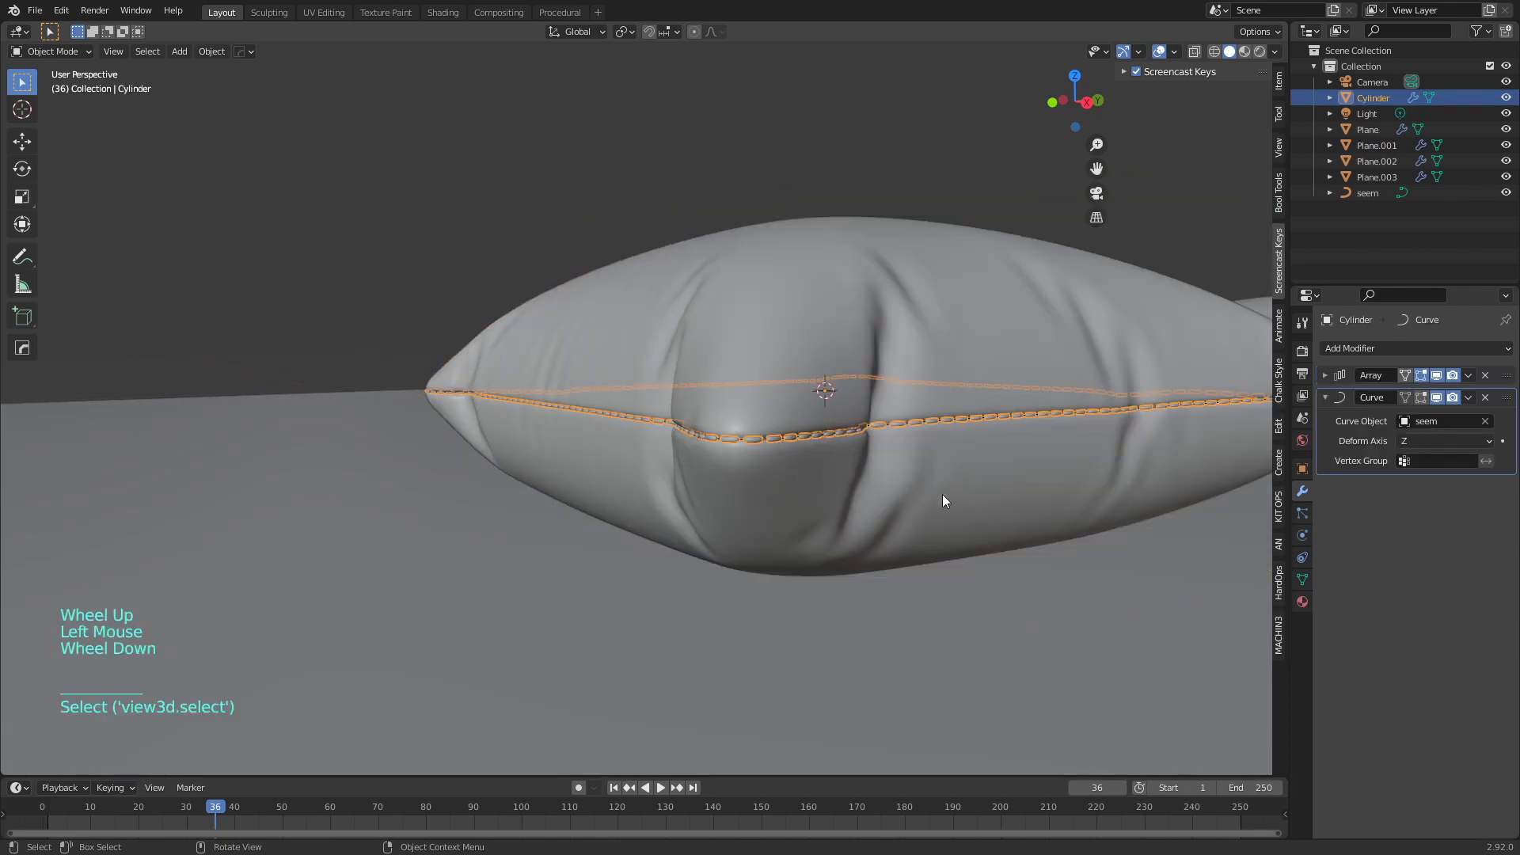
key(s)
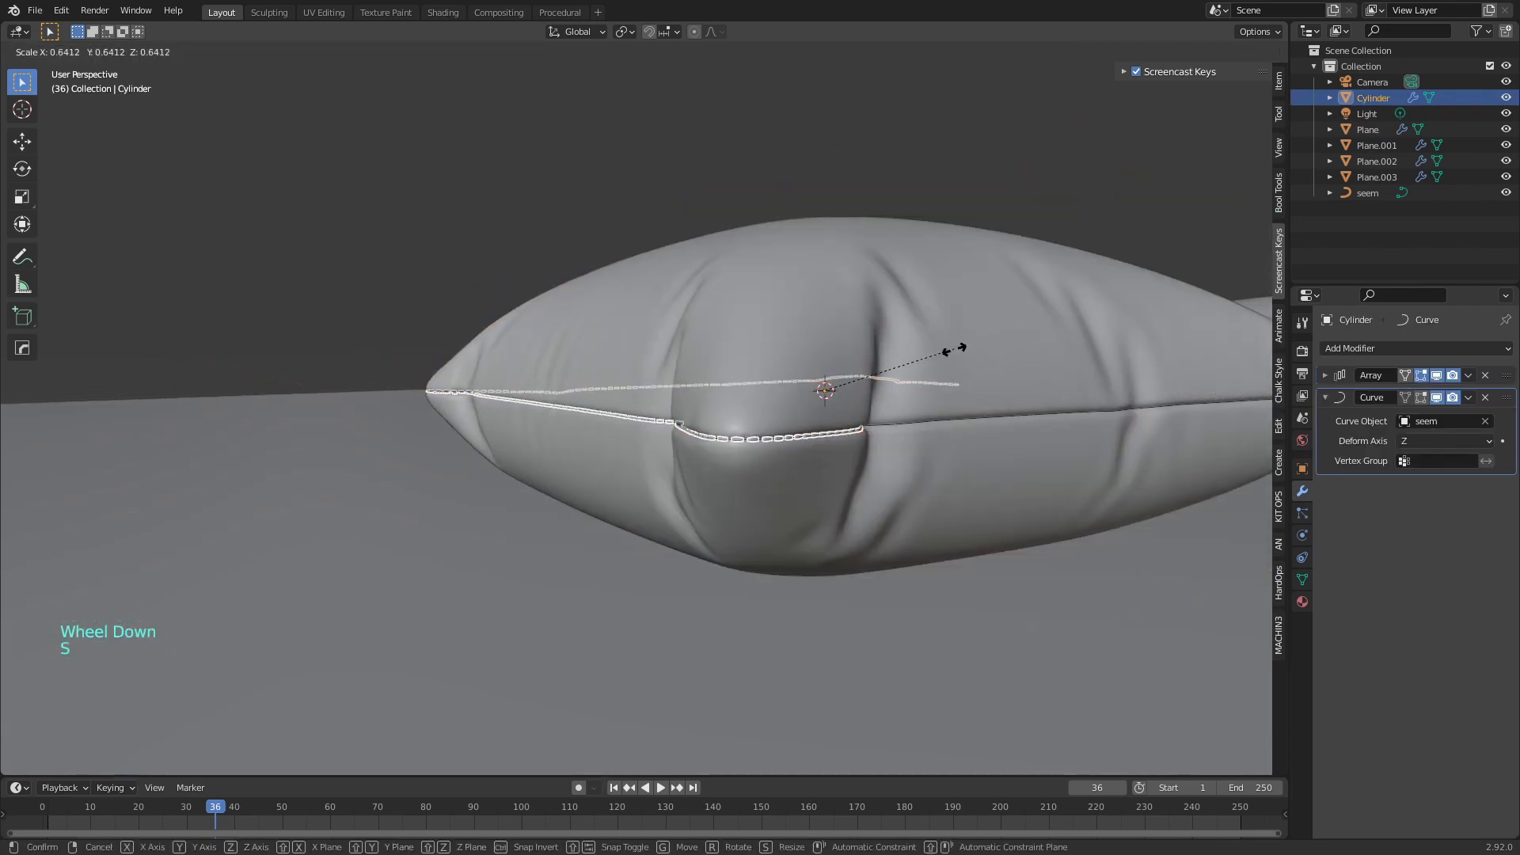
click(929, 354)
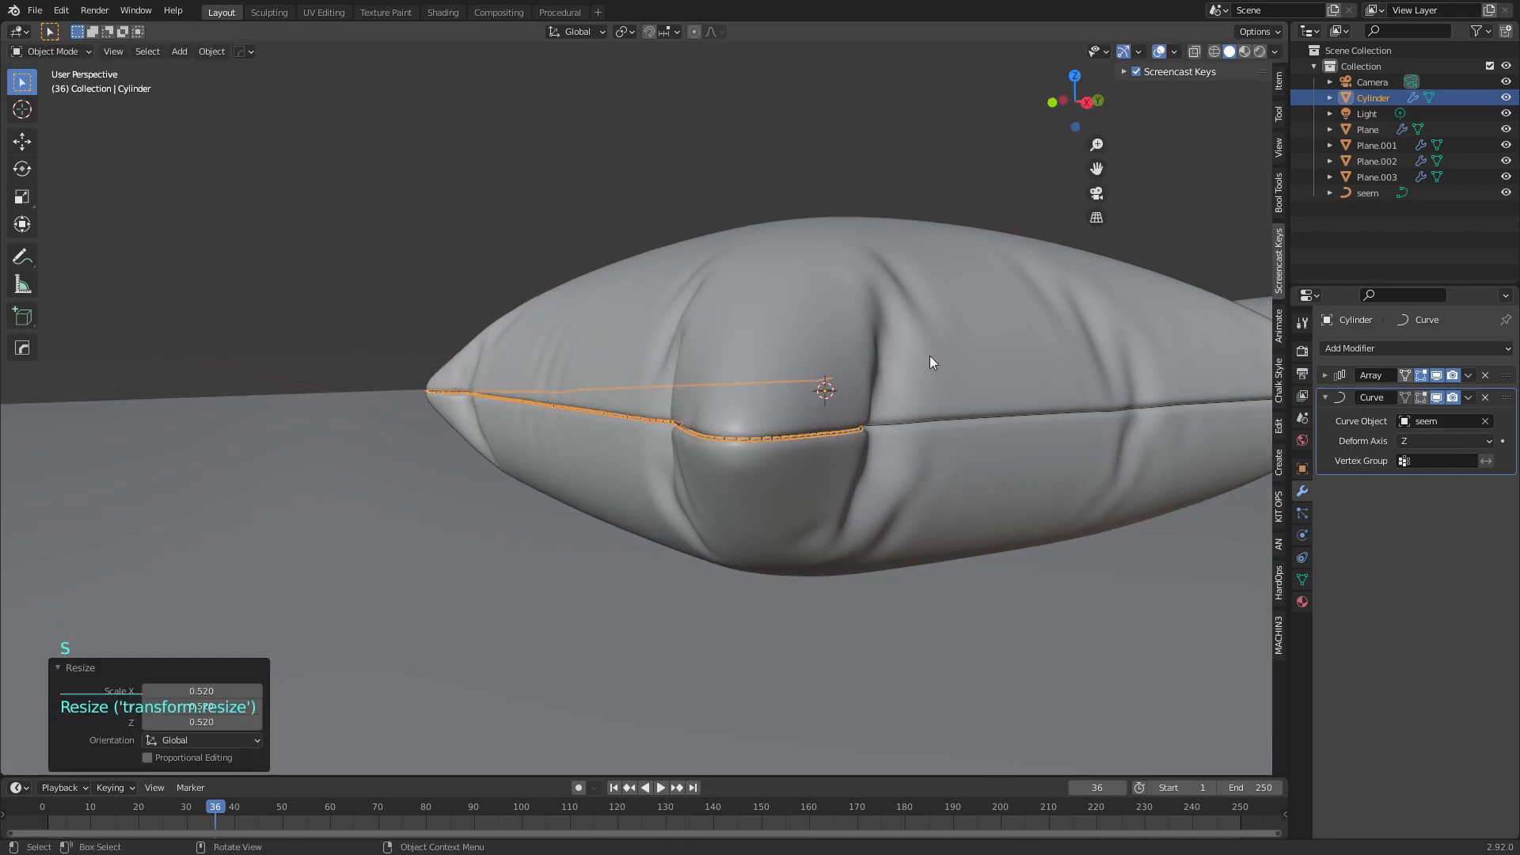
key(ctrl+a)
click(852, 469)
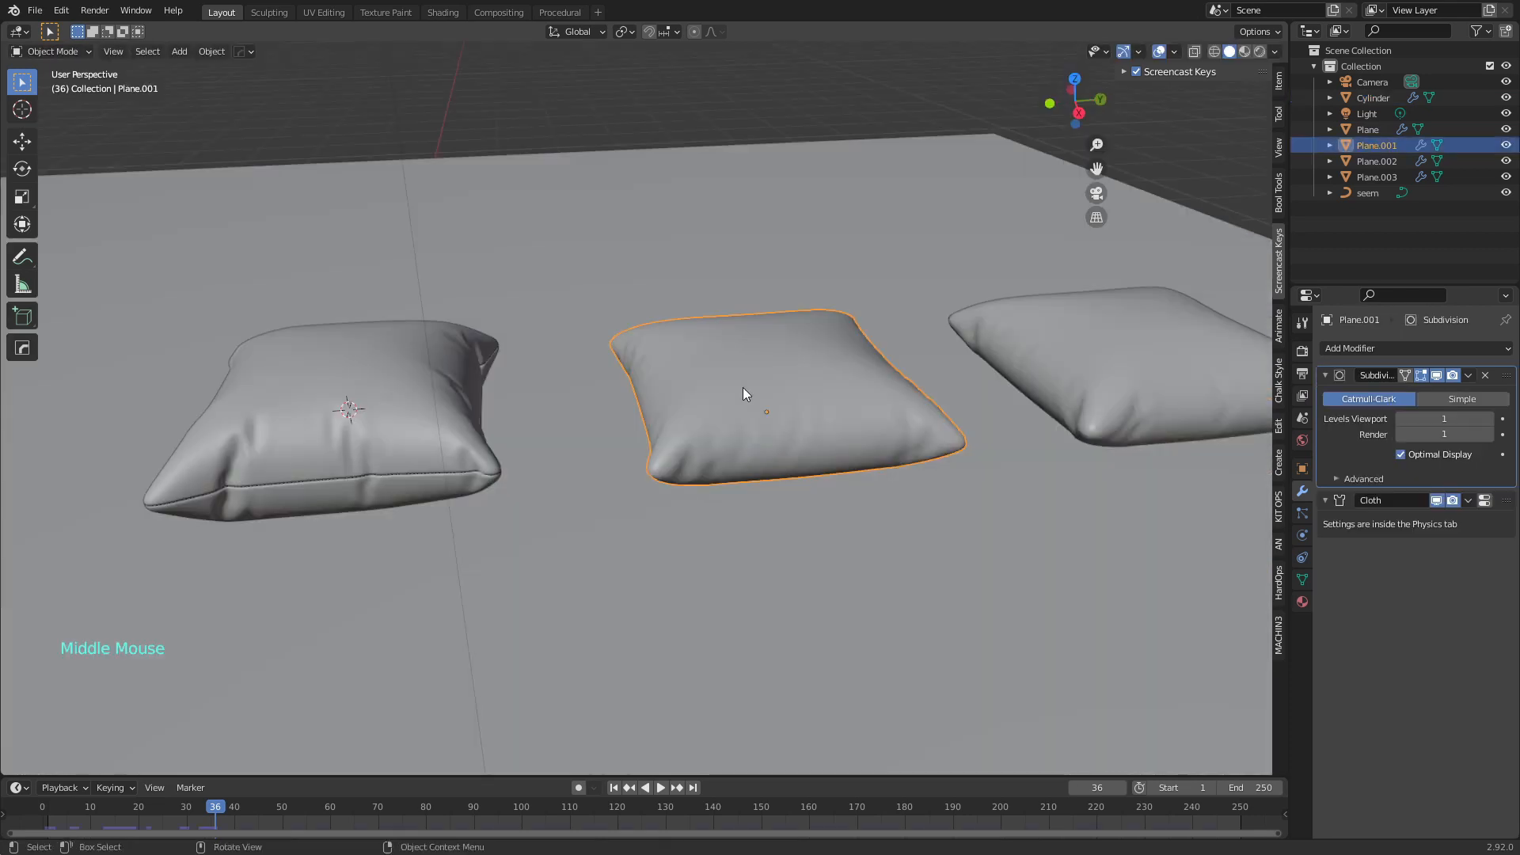
Return the timeline to frame 0 with the middle pillow, Plane.001, in view
middle_drag(742, 388, 756, 426)
scroll(800, 420, up, 1)
shift+scroll(801, 421, up, 1)
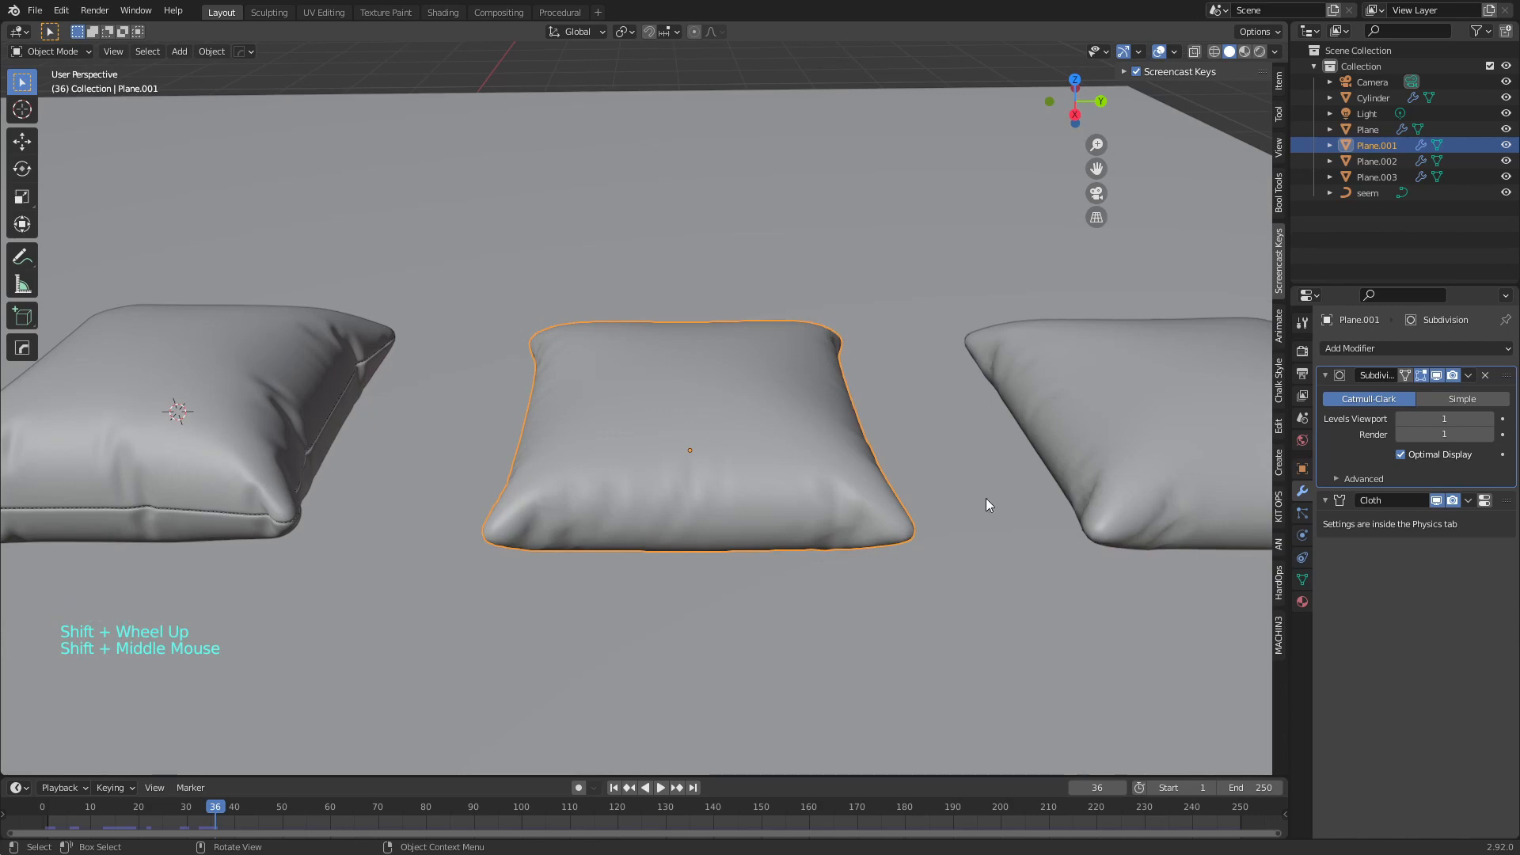
drag(220, 818, 43, 818)
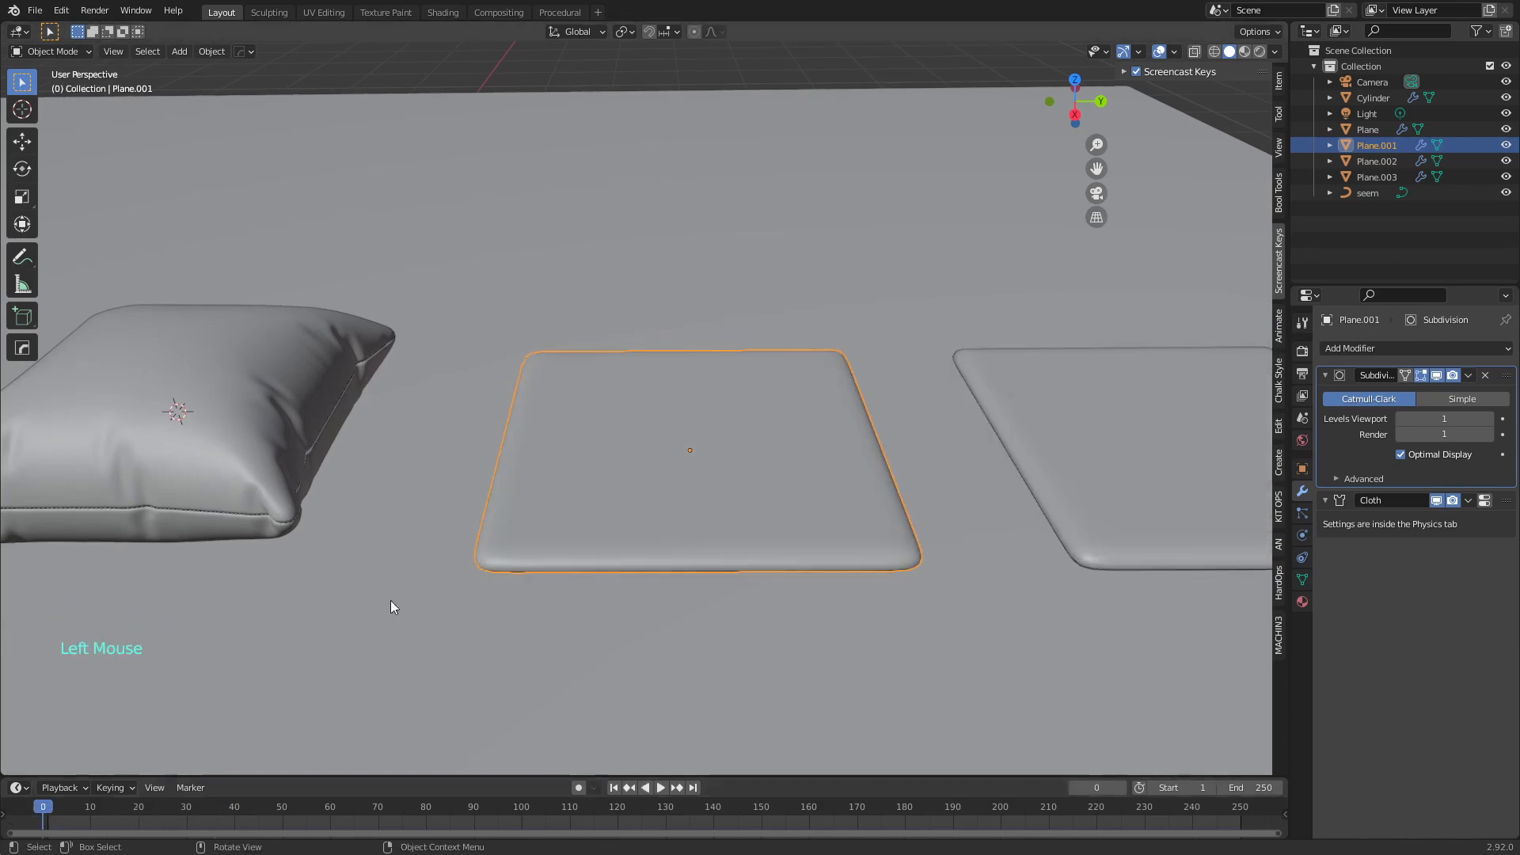
Check the middle pillow's mesh and apply its Subdivision modifier in Object Mode
key(Tab)
middle_drag(713, 506, 687, 512)
key(Tab)
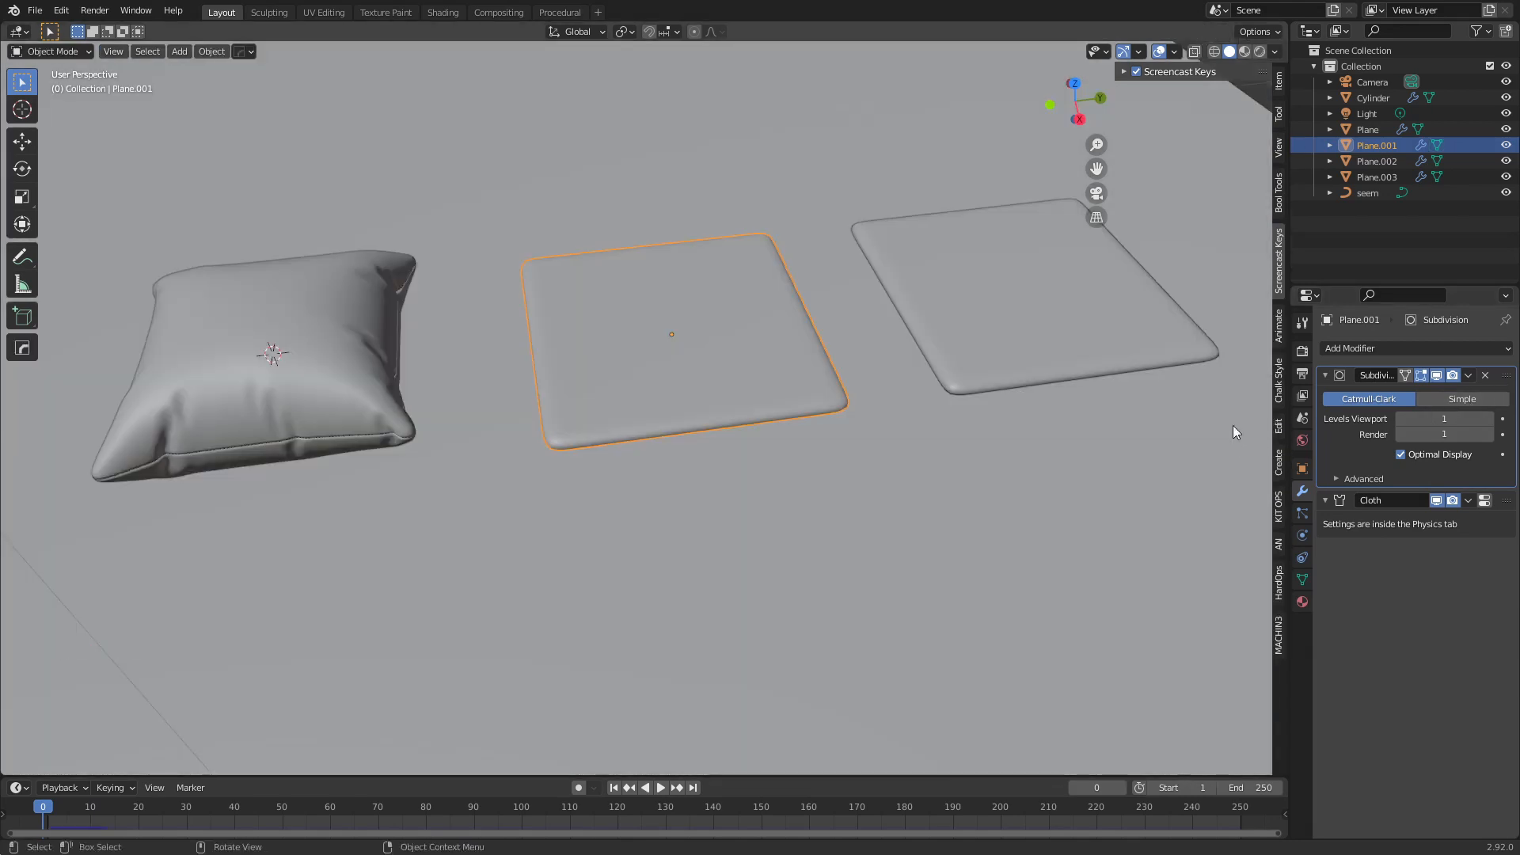
middle_drag(1233, 425, 1127, 411)
click(1470, 374)
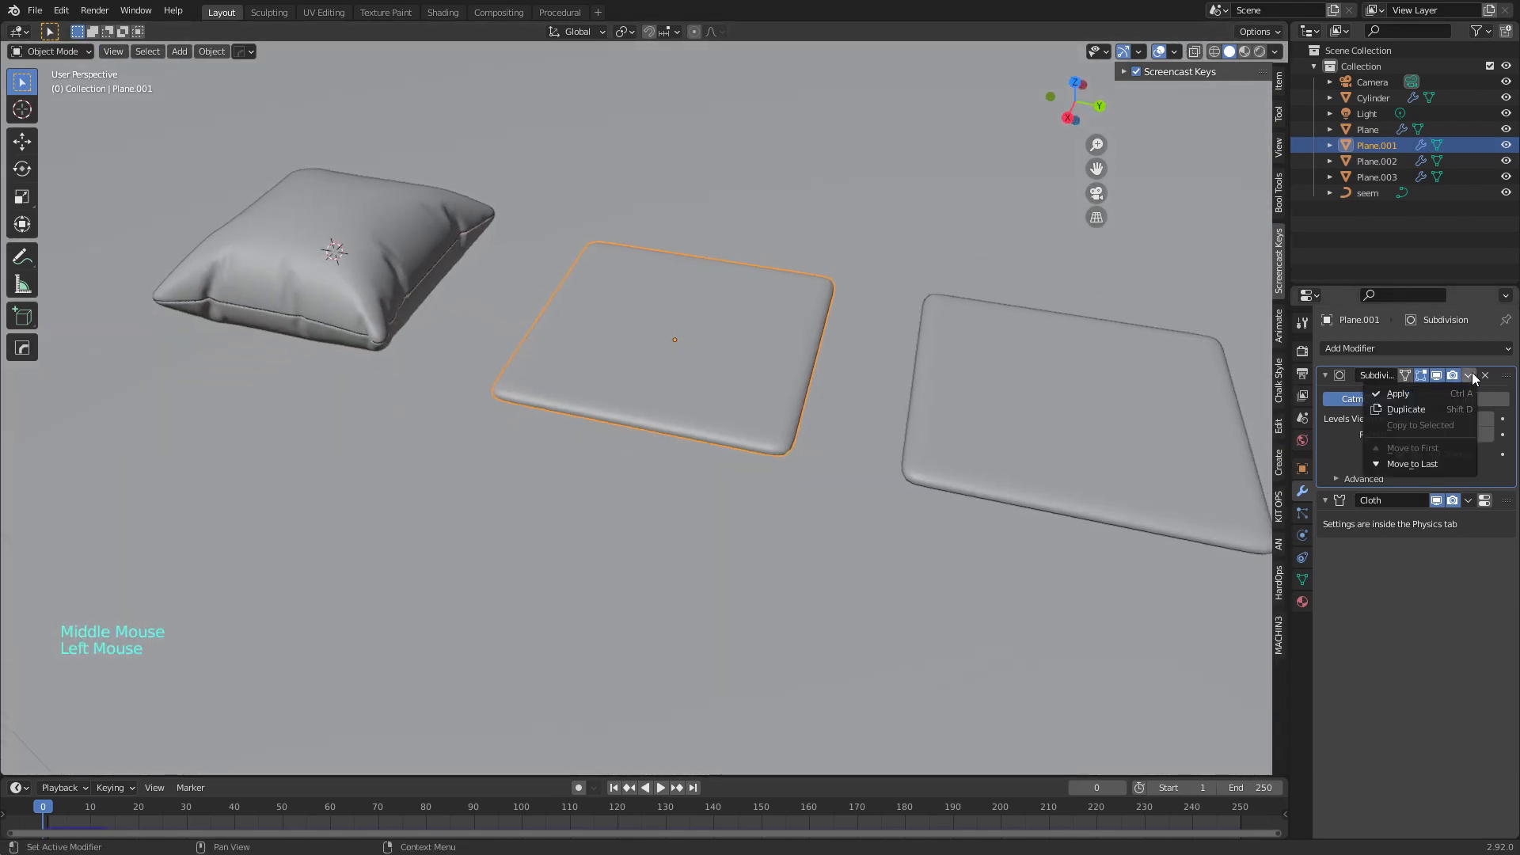
click(1421, 392)
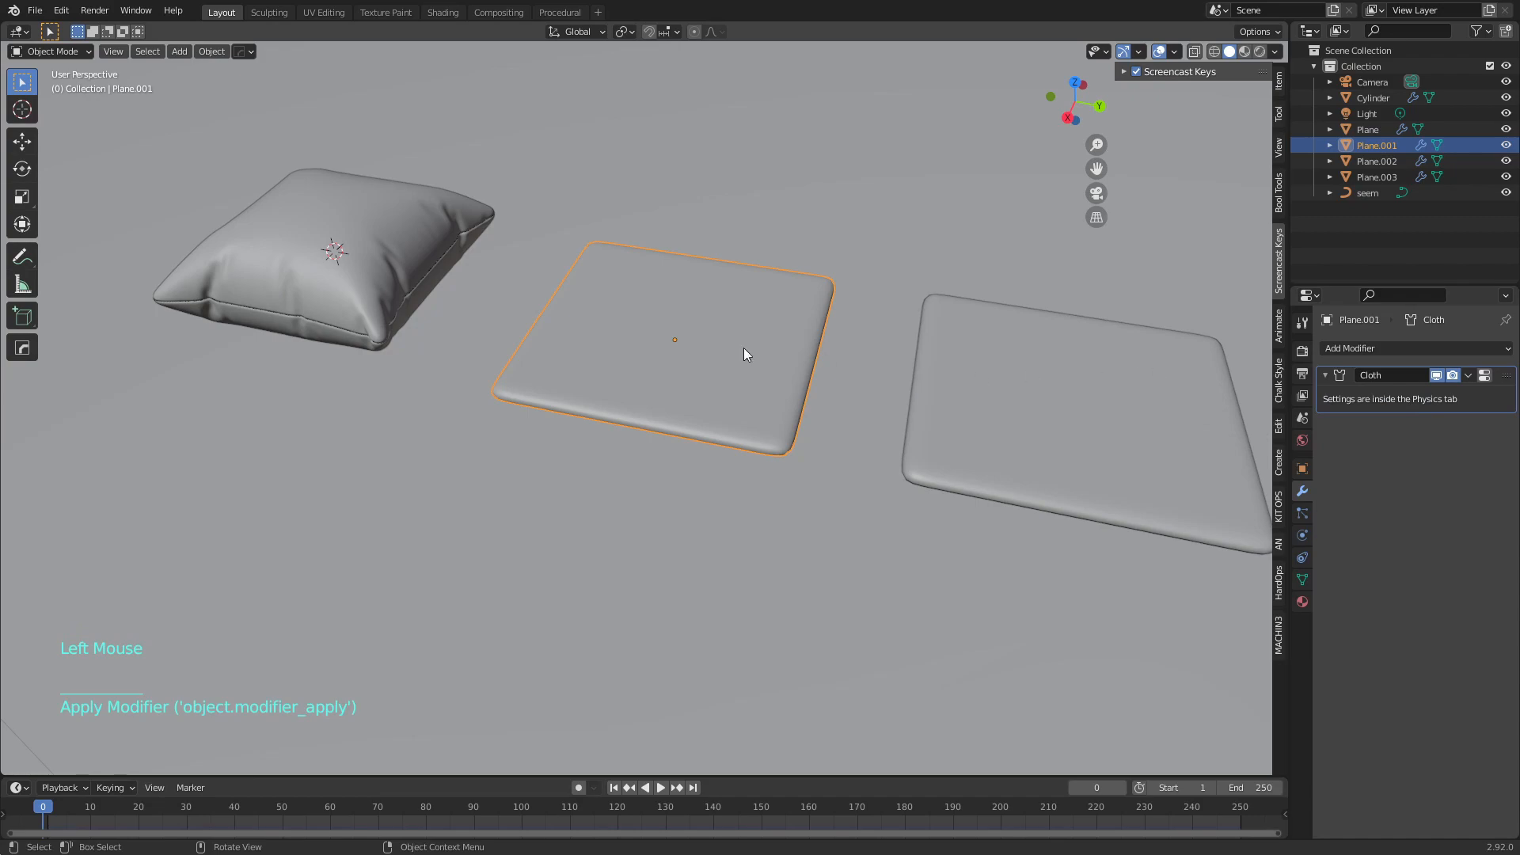
Edit the middle pillow's mesh from the top view and select the vertex at the centre of its upper face
middle_drag(735, 336, 746, 412)
key(Tab)
scroll(709, 361, up, 3)
key(KP_7)
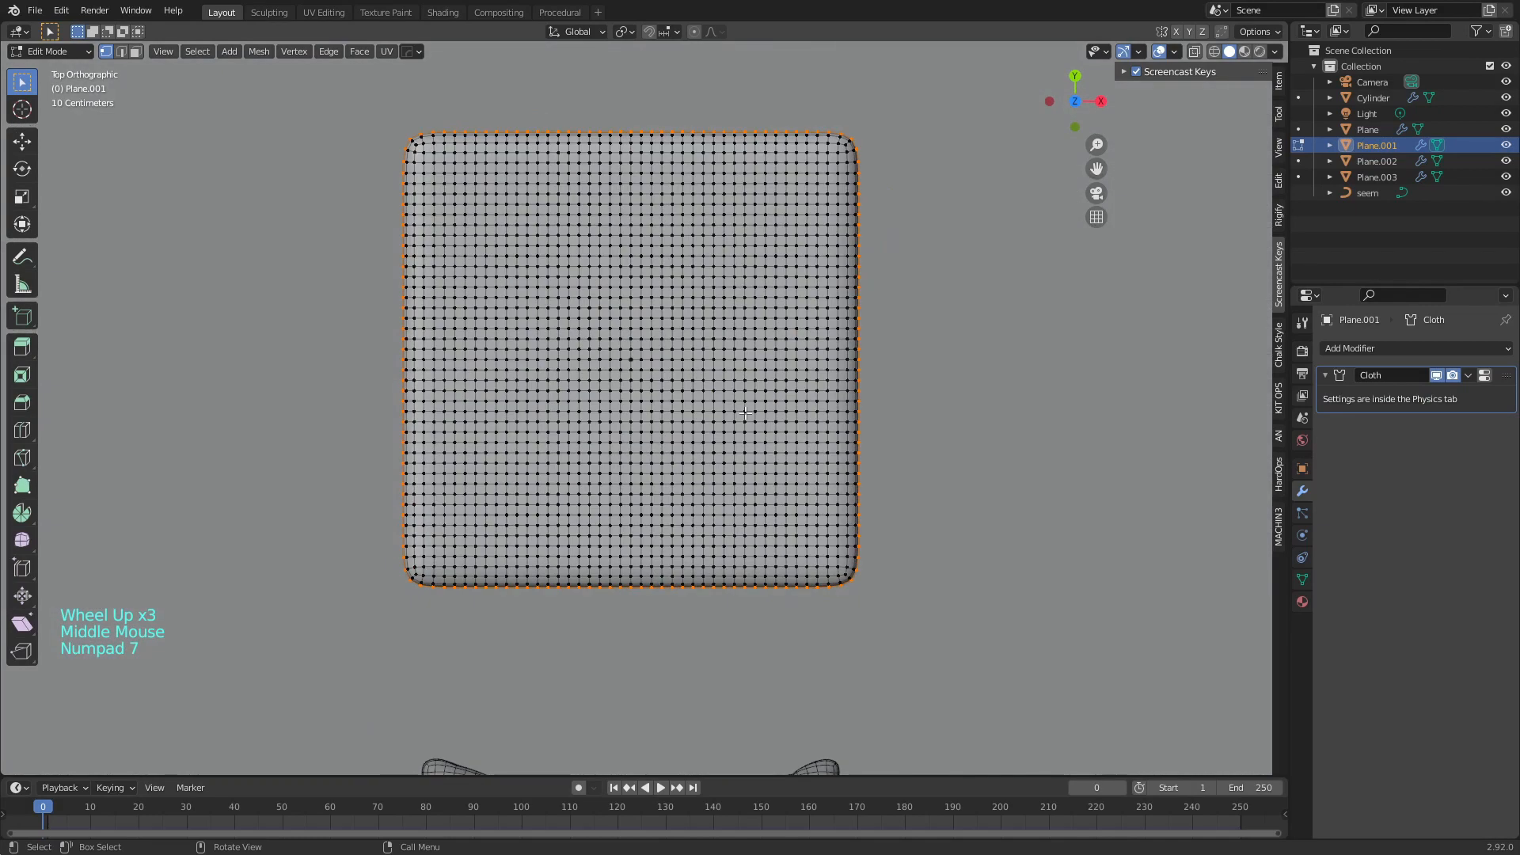
scroll(746, 412, up, 2)
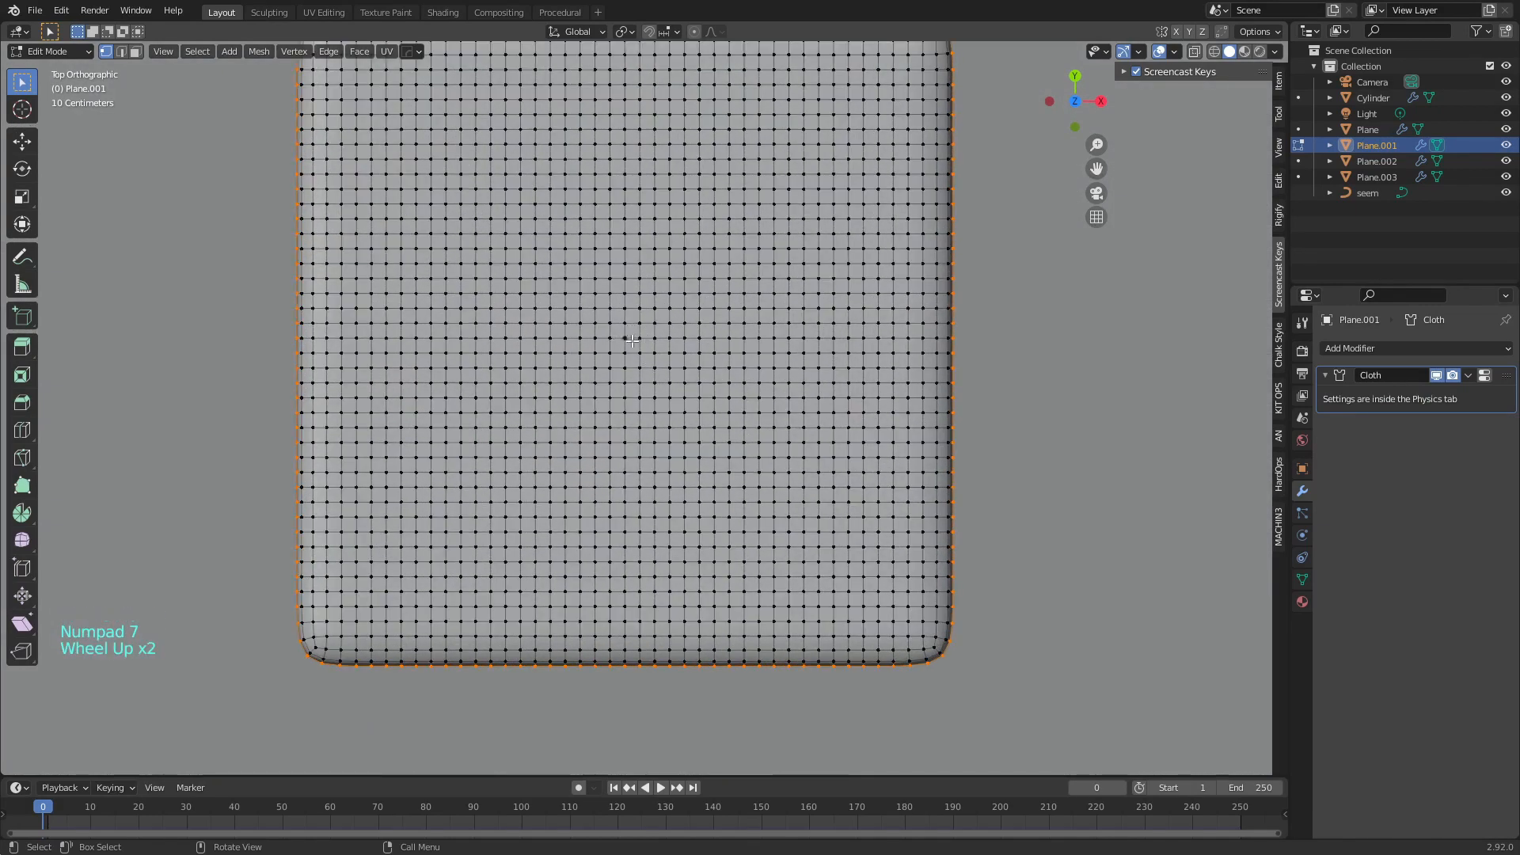
shift+middle_drag(632, 340, 528, 322)
click(691, 305)
scroll(677, 348, down, 3)
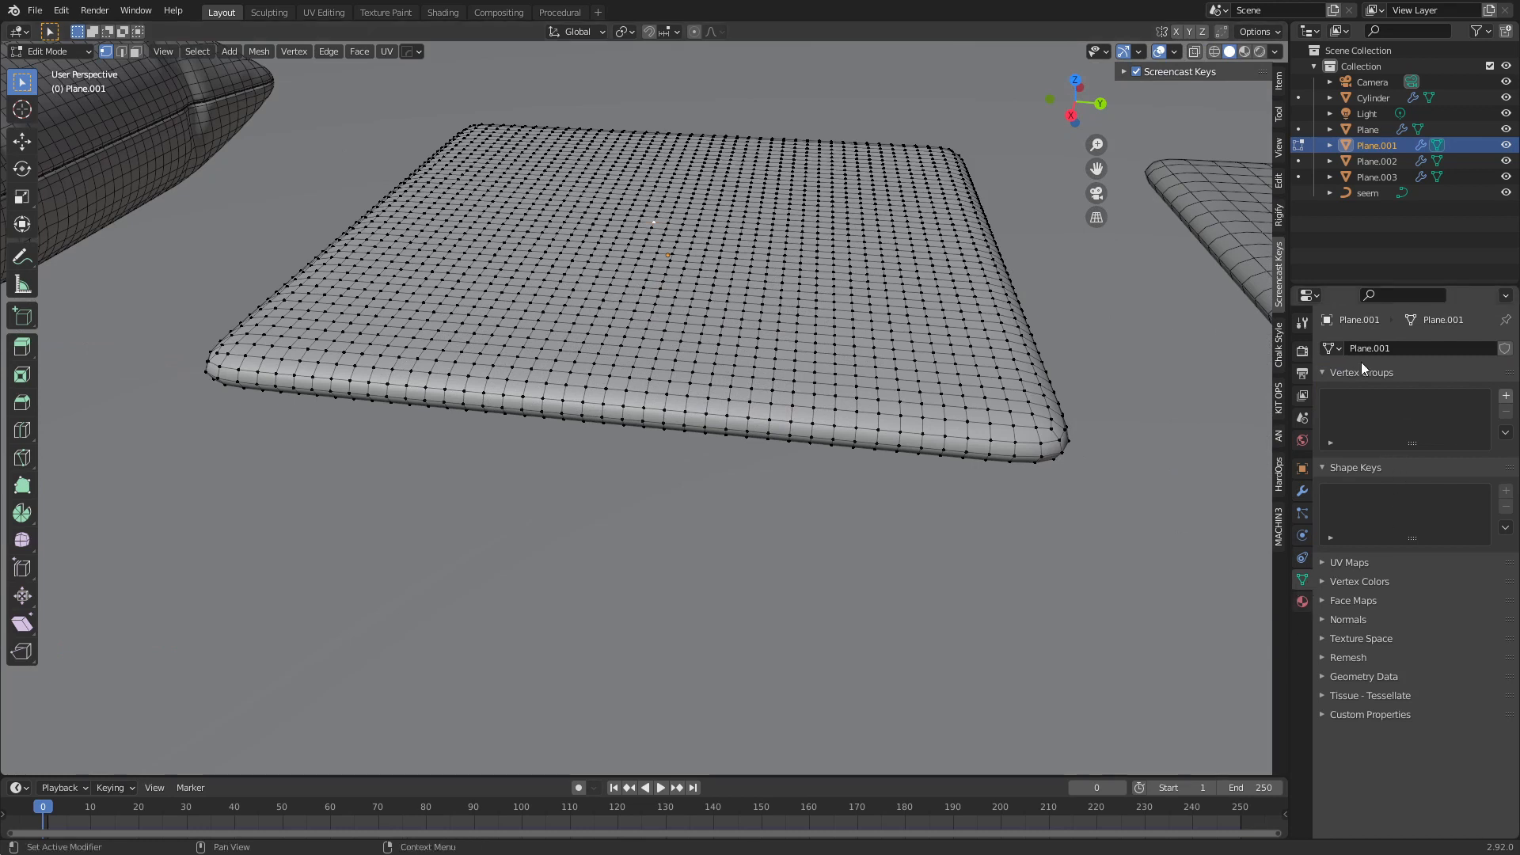
Add a vertex group to the middle pillow and assign the selected centre vertex to it with a weight of 0.8
click(1507, 396)
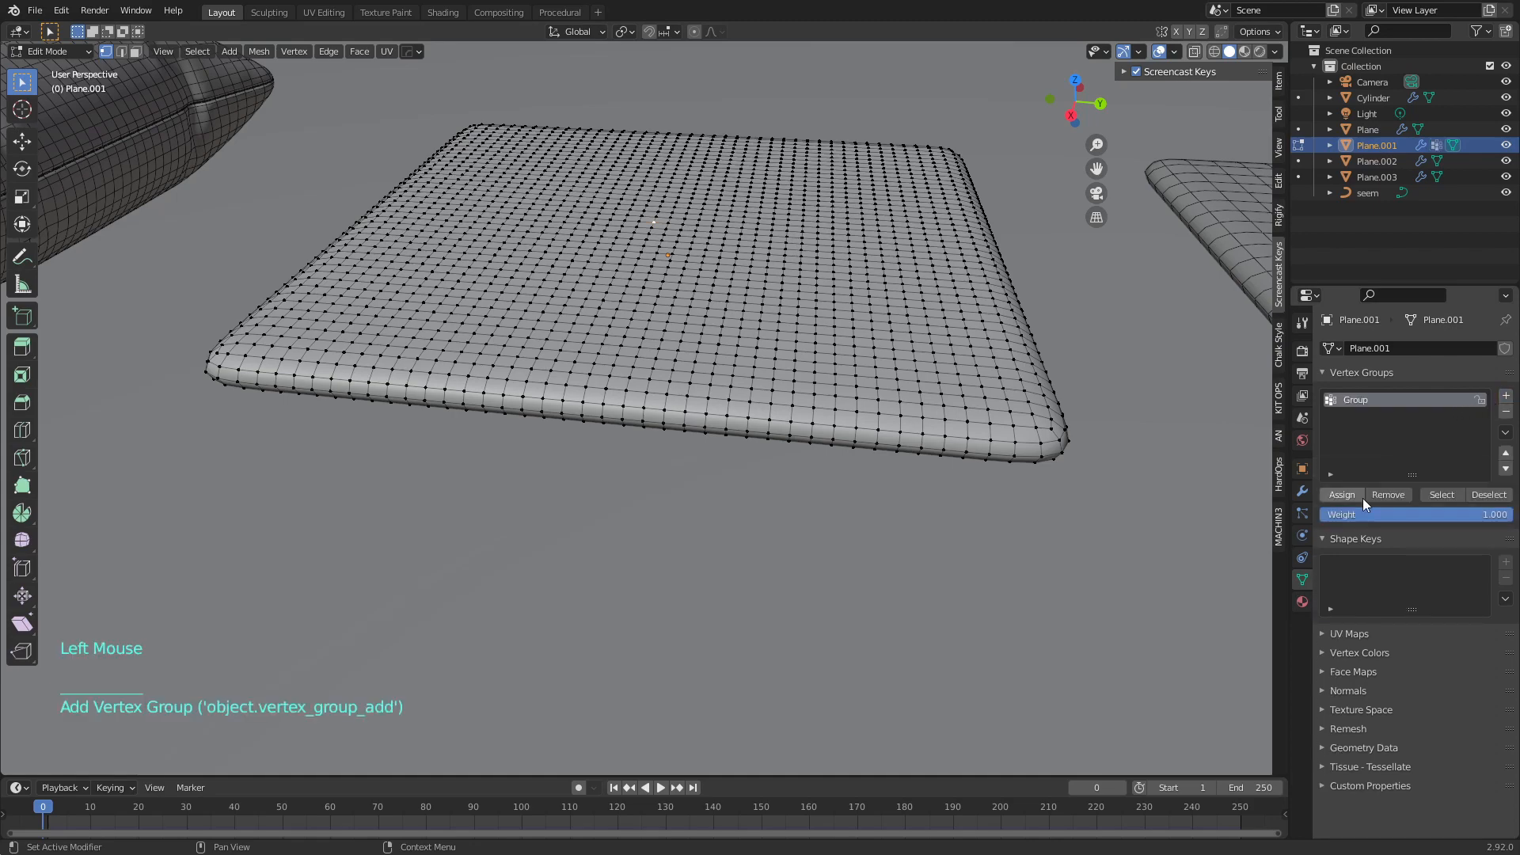
middle_drag(1061, 475, 1077, 513)
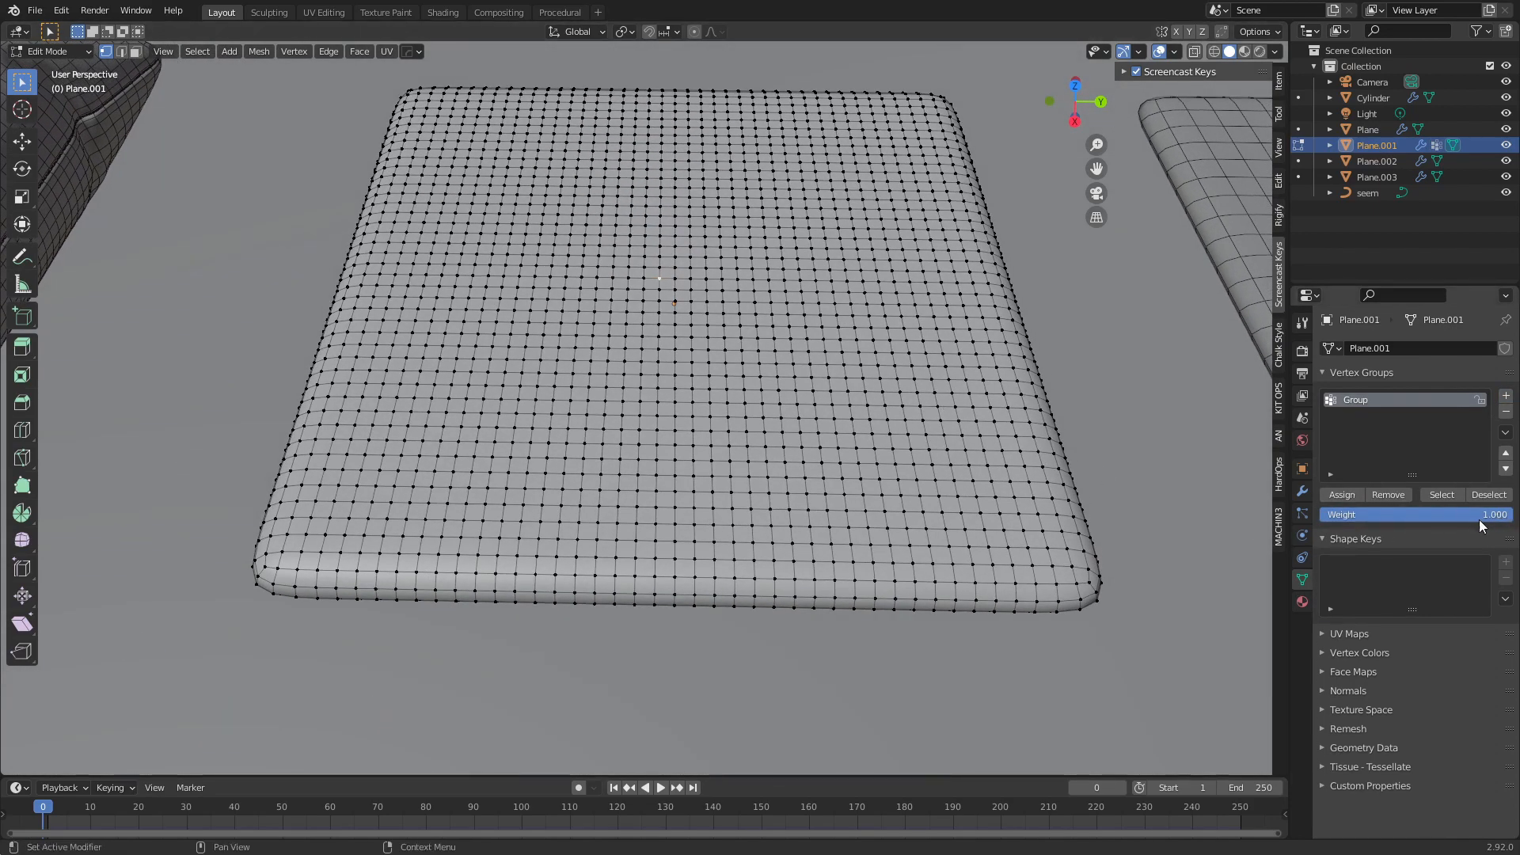
middle_drag(963, 415, 1091, 394)
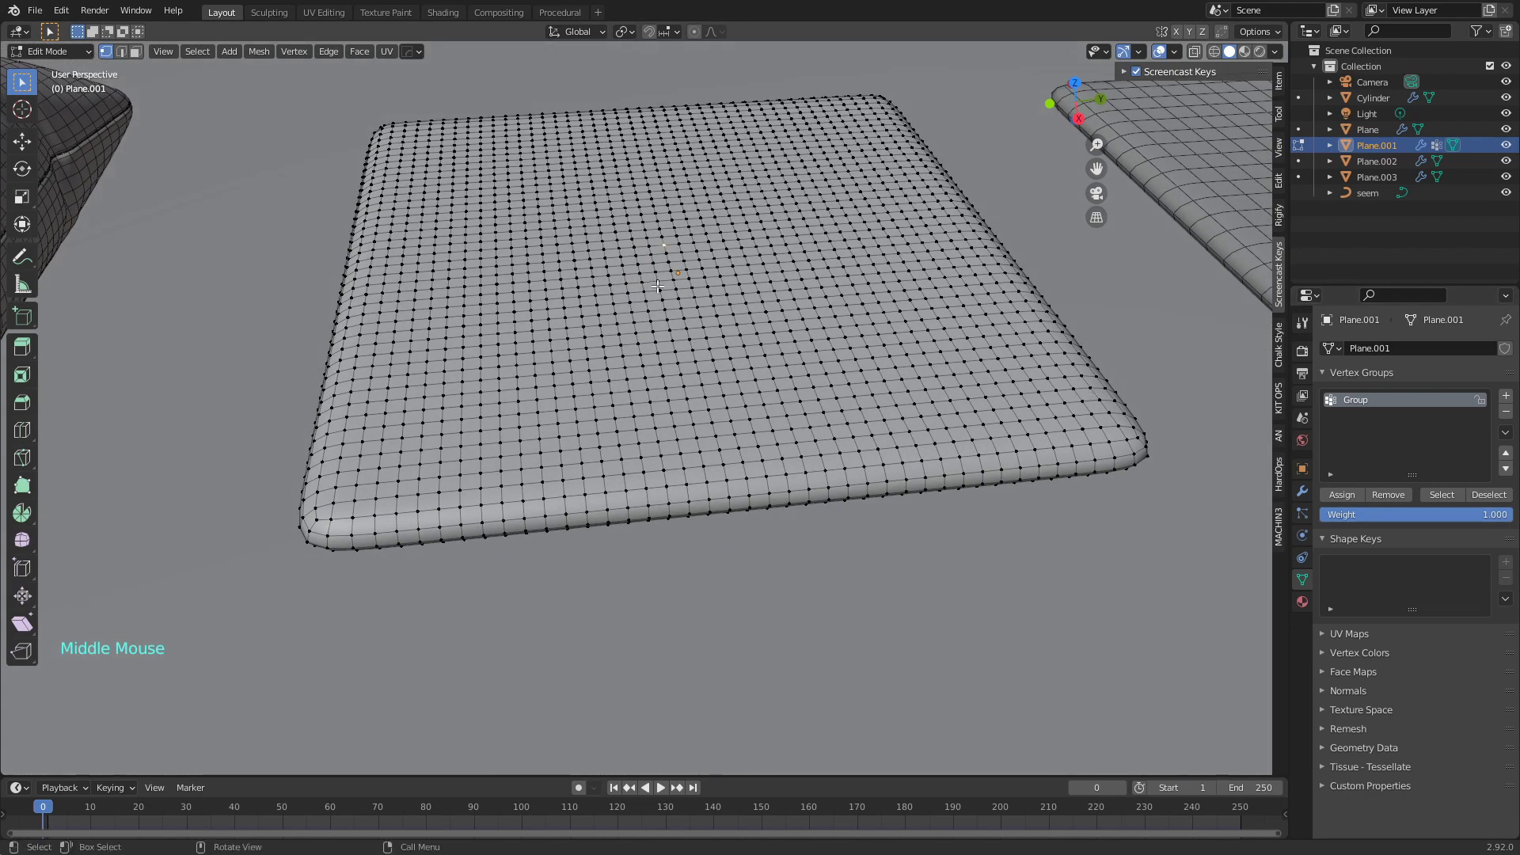
middle_drag(661, 285, 674, 231)
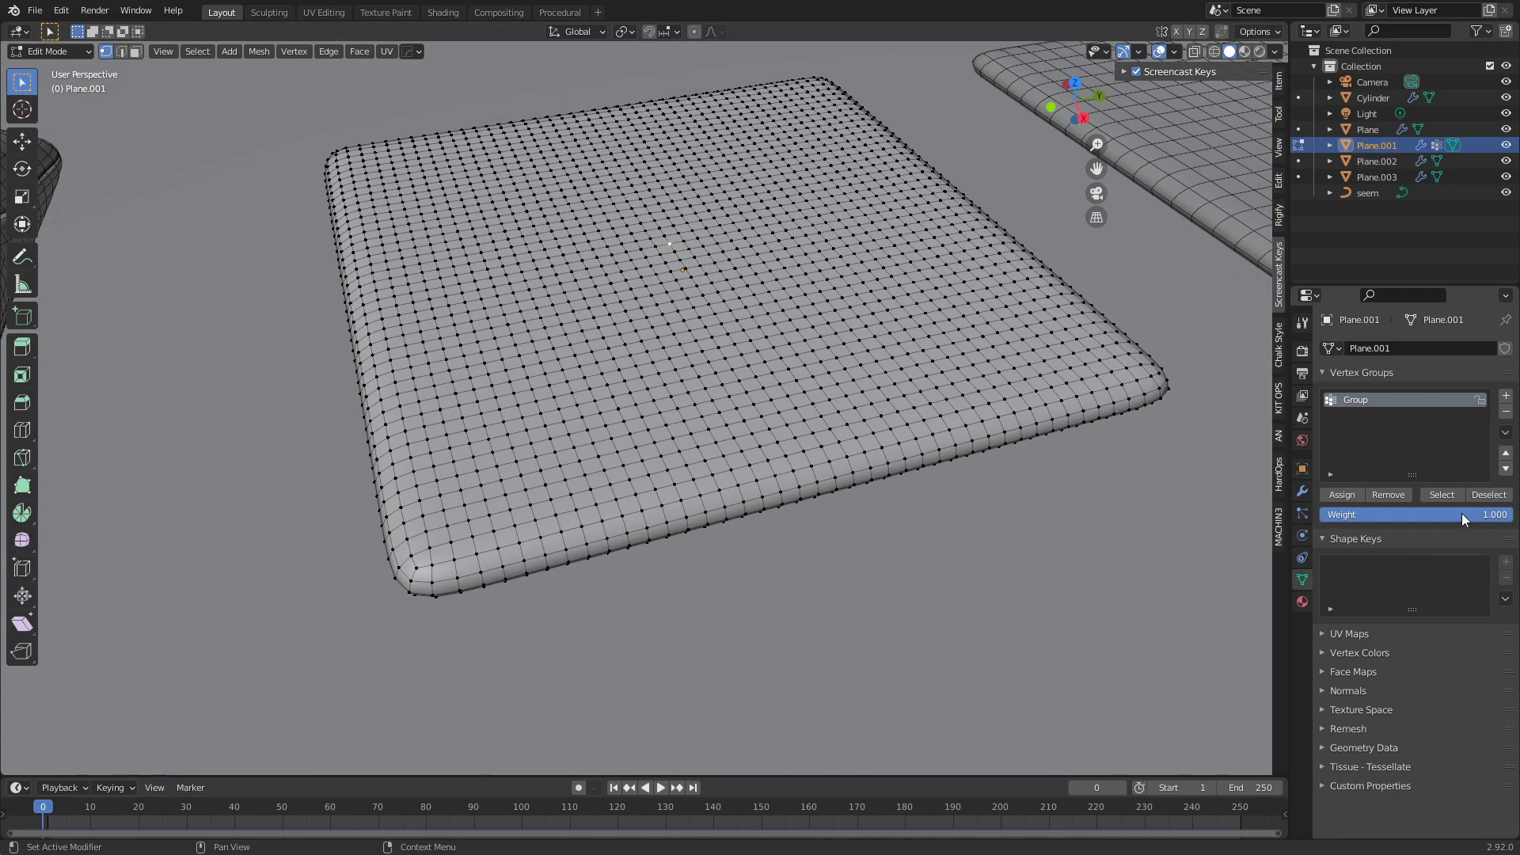
middle_drag(633, 273, 633, 254)
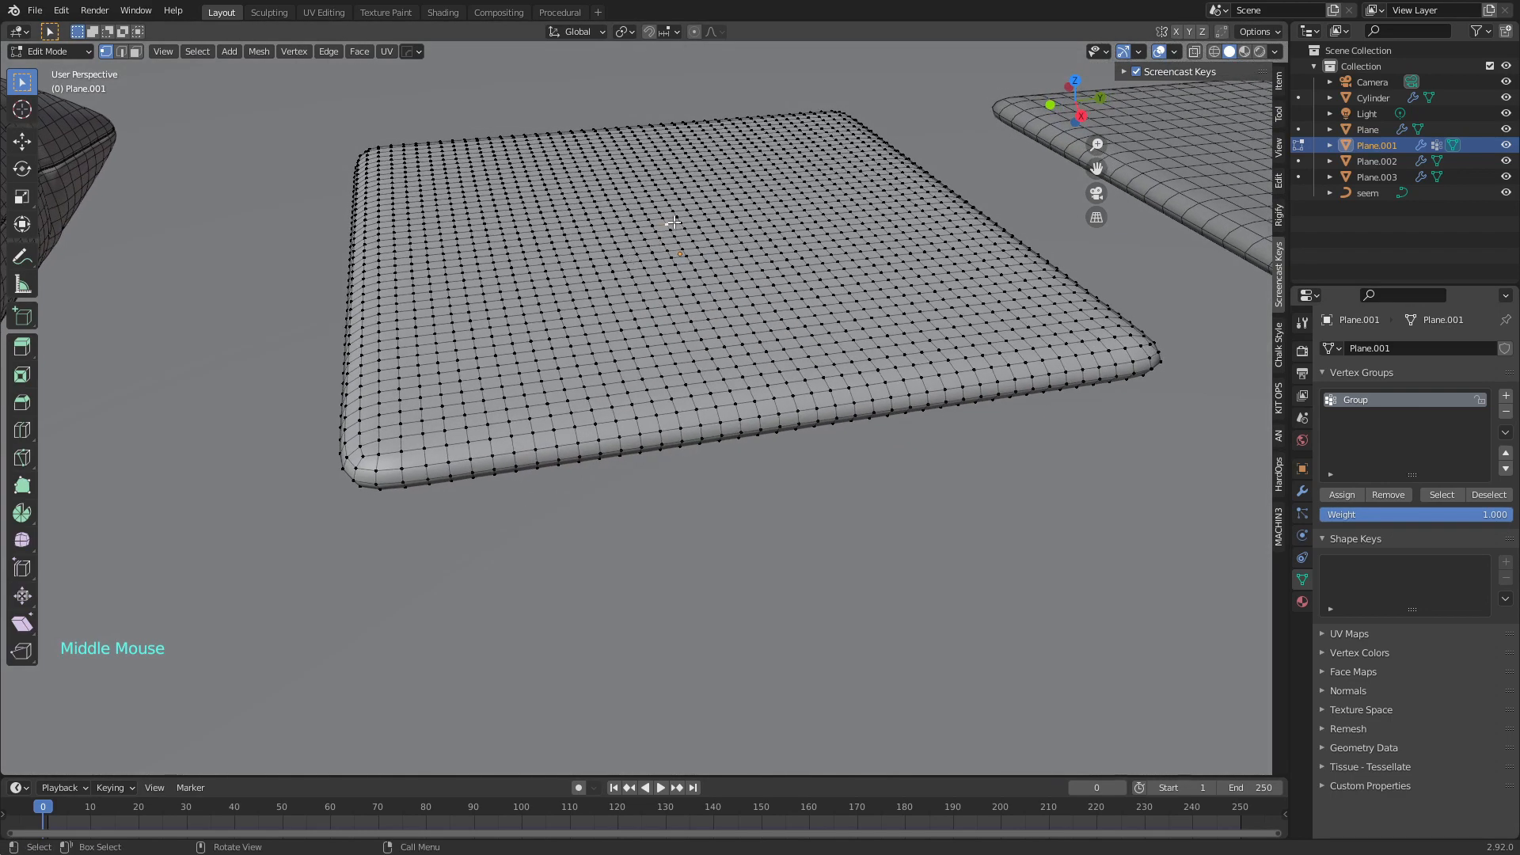
middle_drag(752, 274, 752, 305)
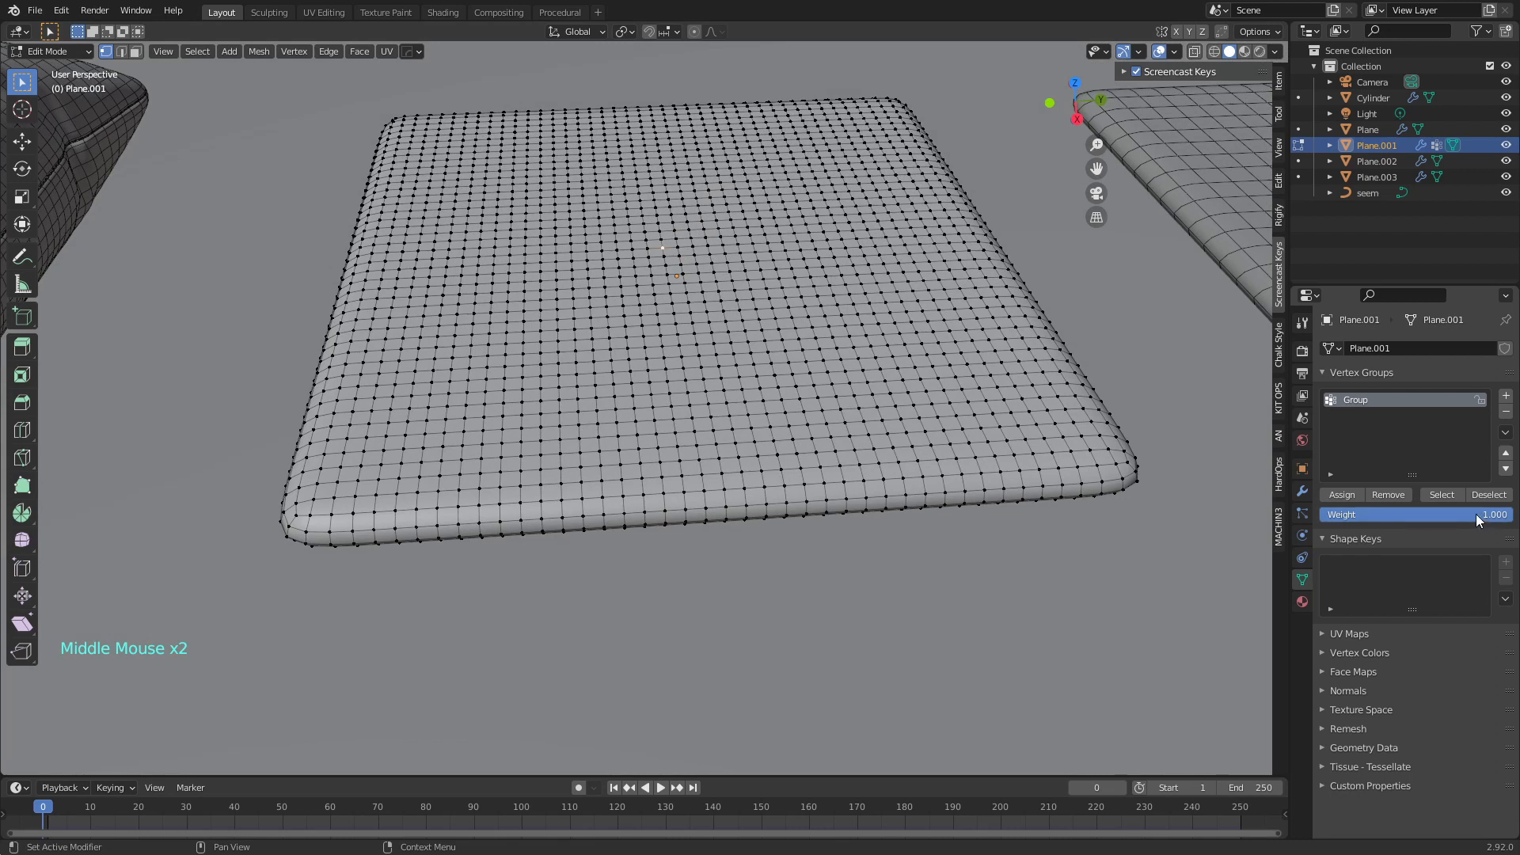
mouse_move(1476, 515)
mouse_down()
mouse_move(1445, 515)
mouse_move(1468, 515)
mouse_up()
drag(1472, 515, 1469, 515)
middle_drag(1002, 433, 987, 478)
click(1343, 496)
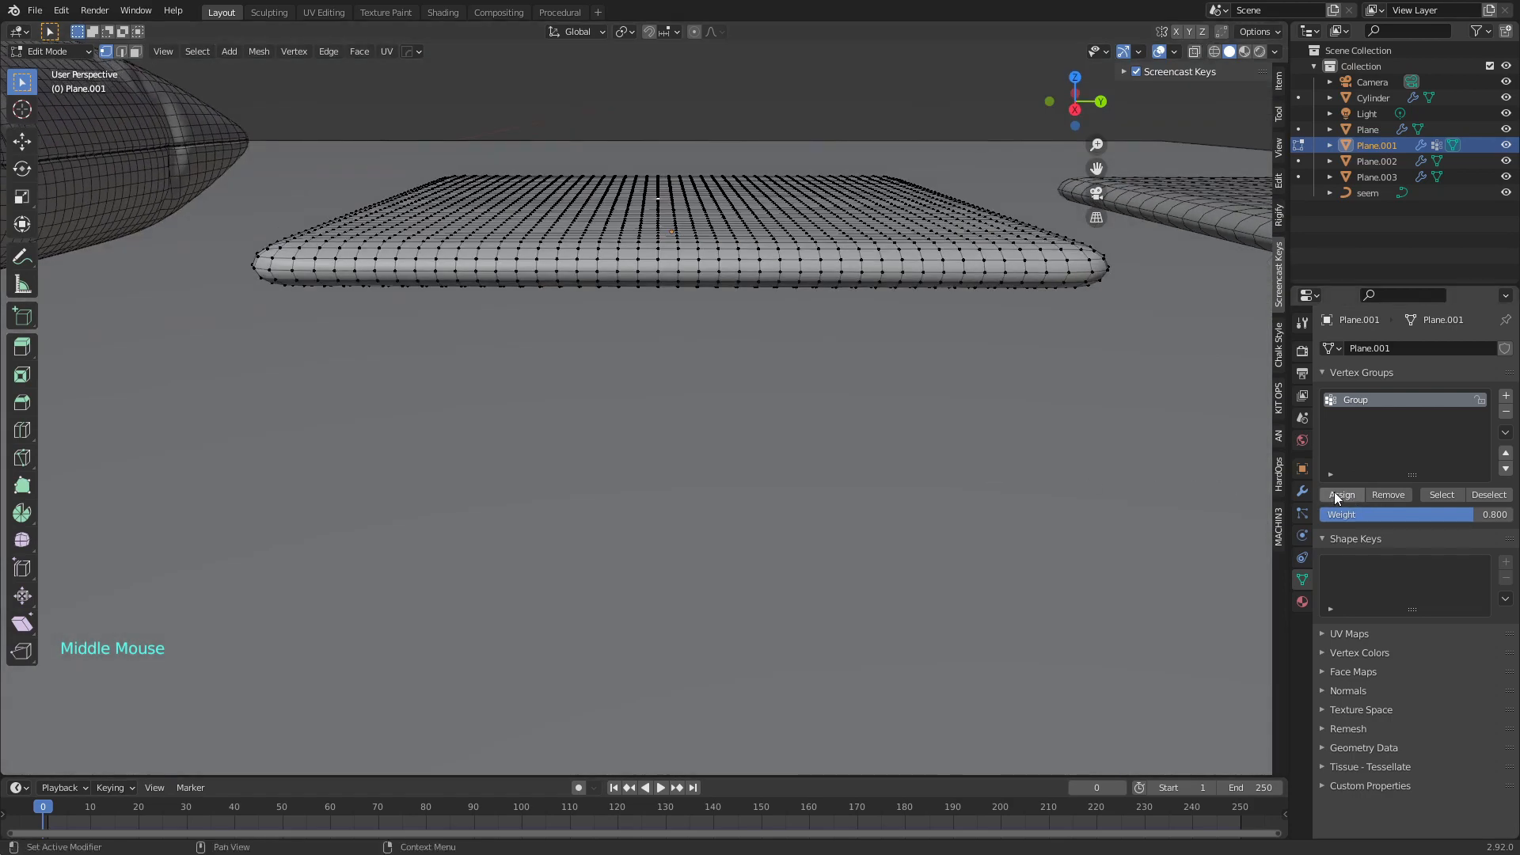
Clear the vertex selection and reselect the vertex stored in the group to check the assignment
middle_drag(1163, 482, 1103, 452)
middle_drag(1161, 509, 1050, 559)
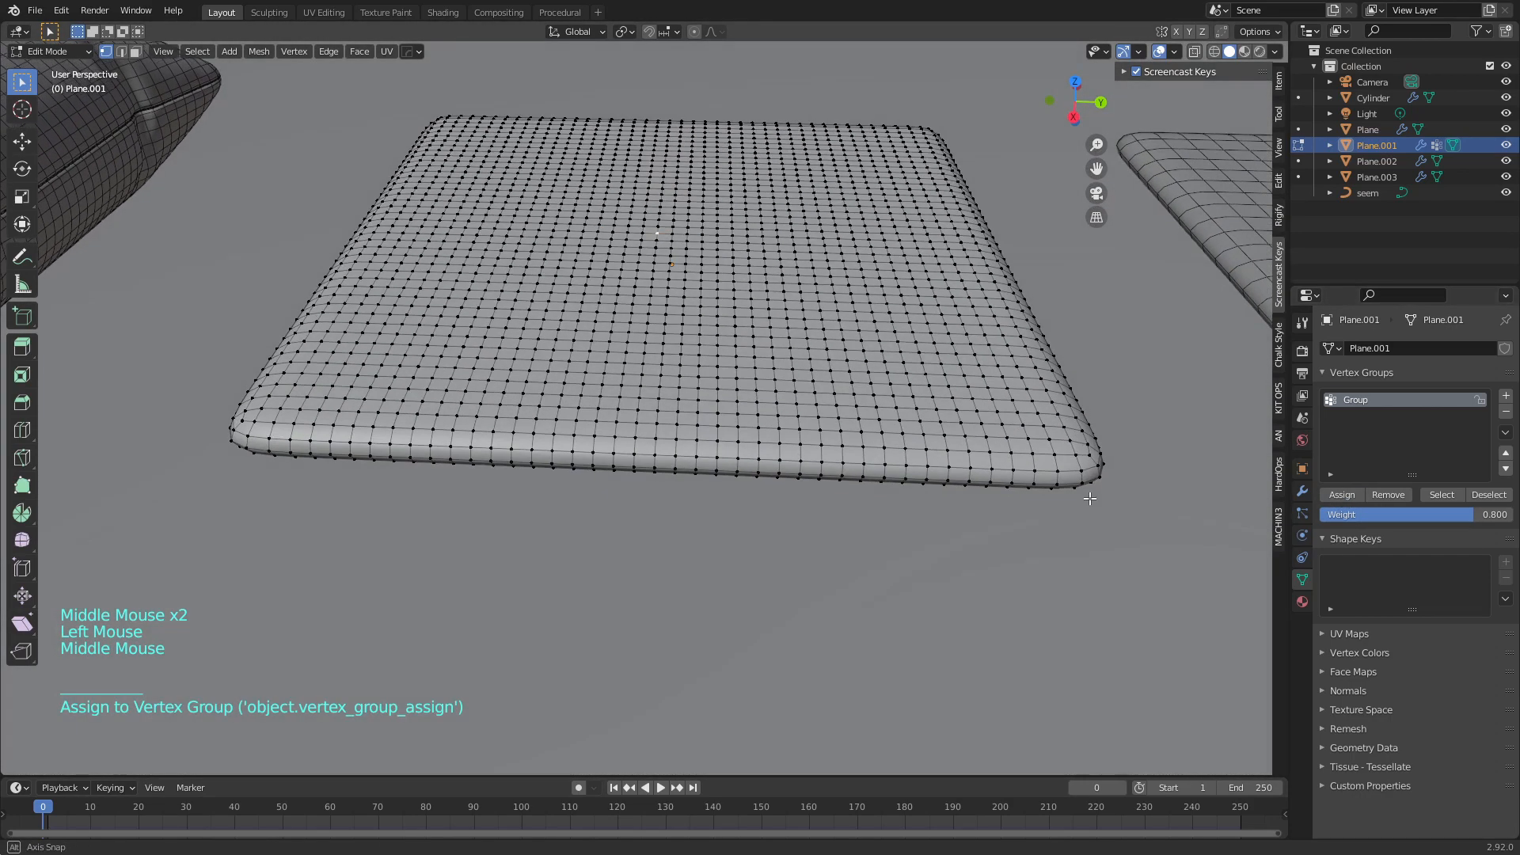
click(981, 546)
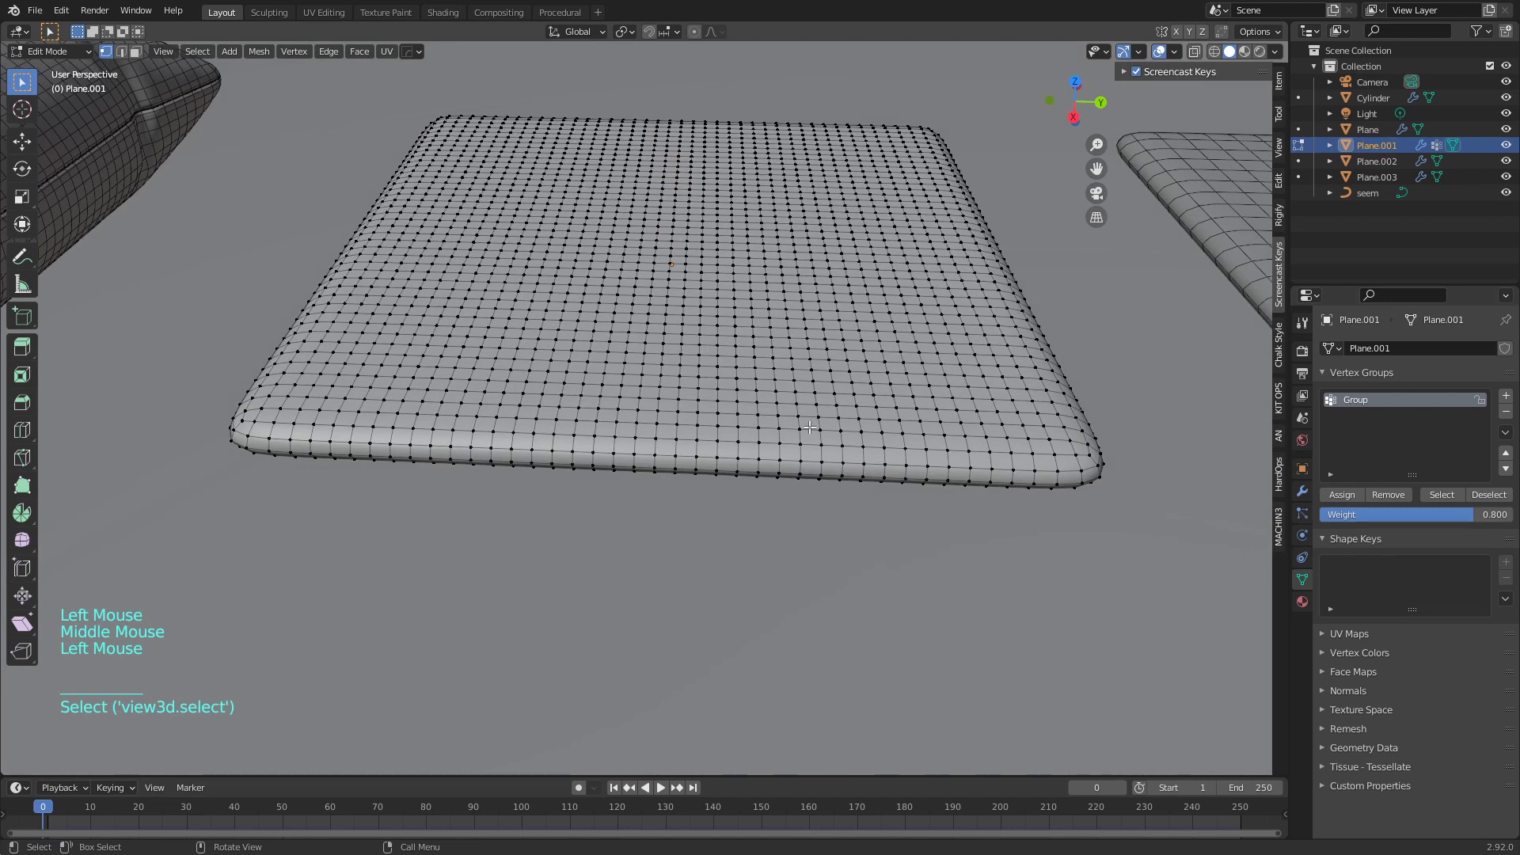
click(1437, 495)
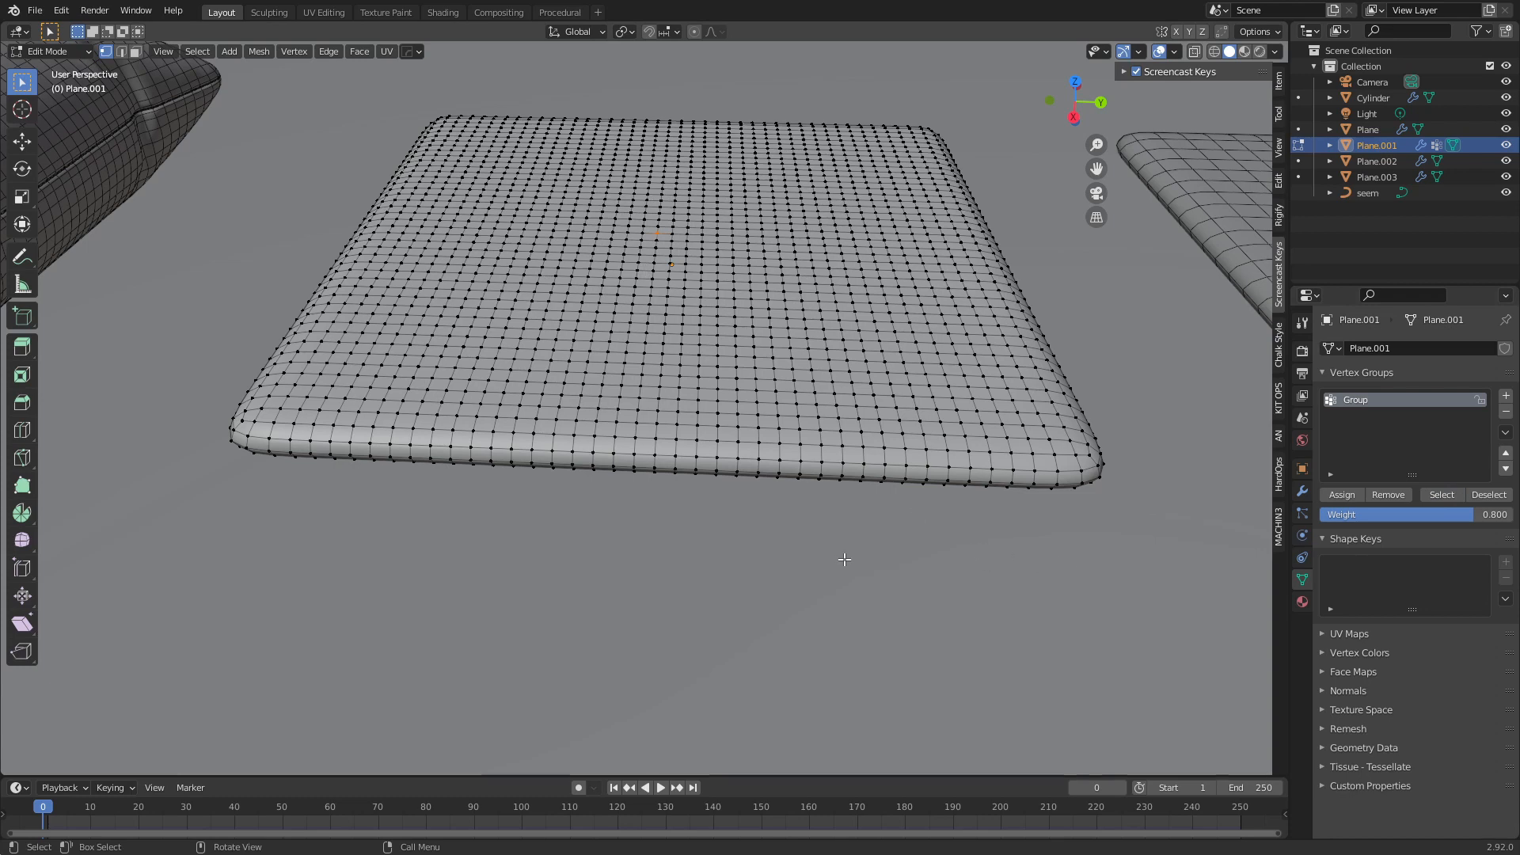
Return to Object Mode and set the vertex group "Group" as the Pin Group in the cloth's Shape settings
key(Tab)
scroll(842, 560, down, 3)
middle_drag(843, 560, 856, 427)
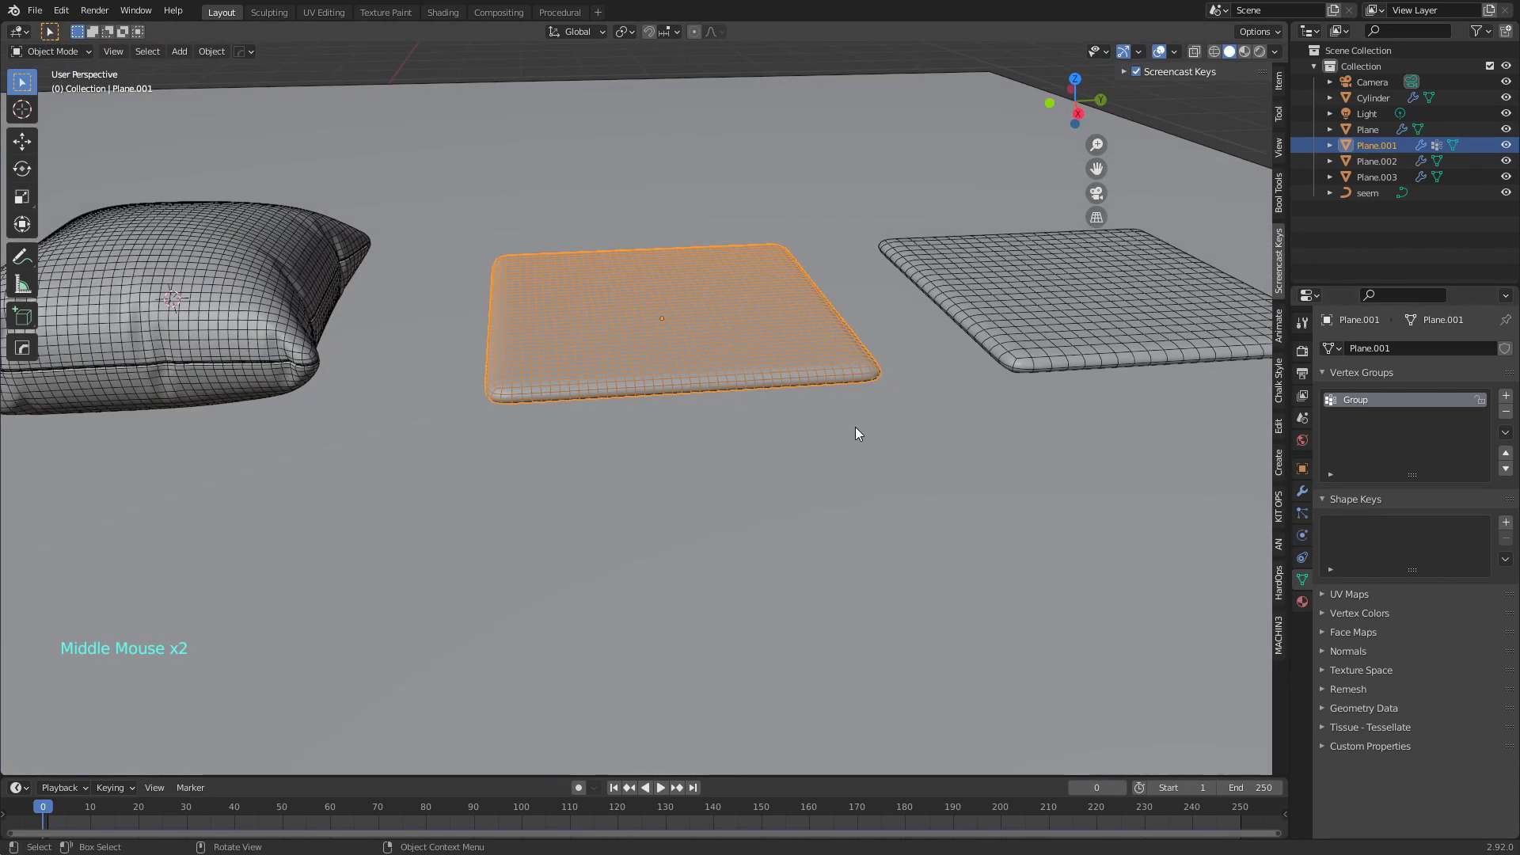
scroll(872, 456, up, 2)
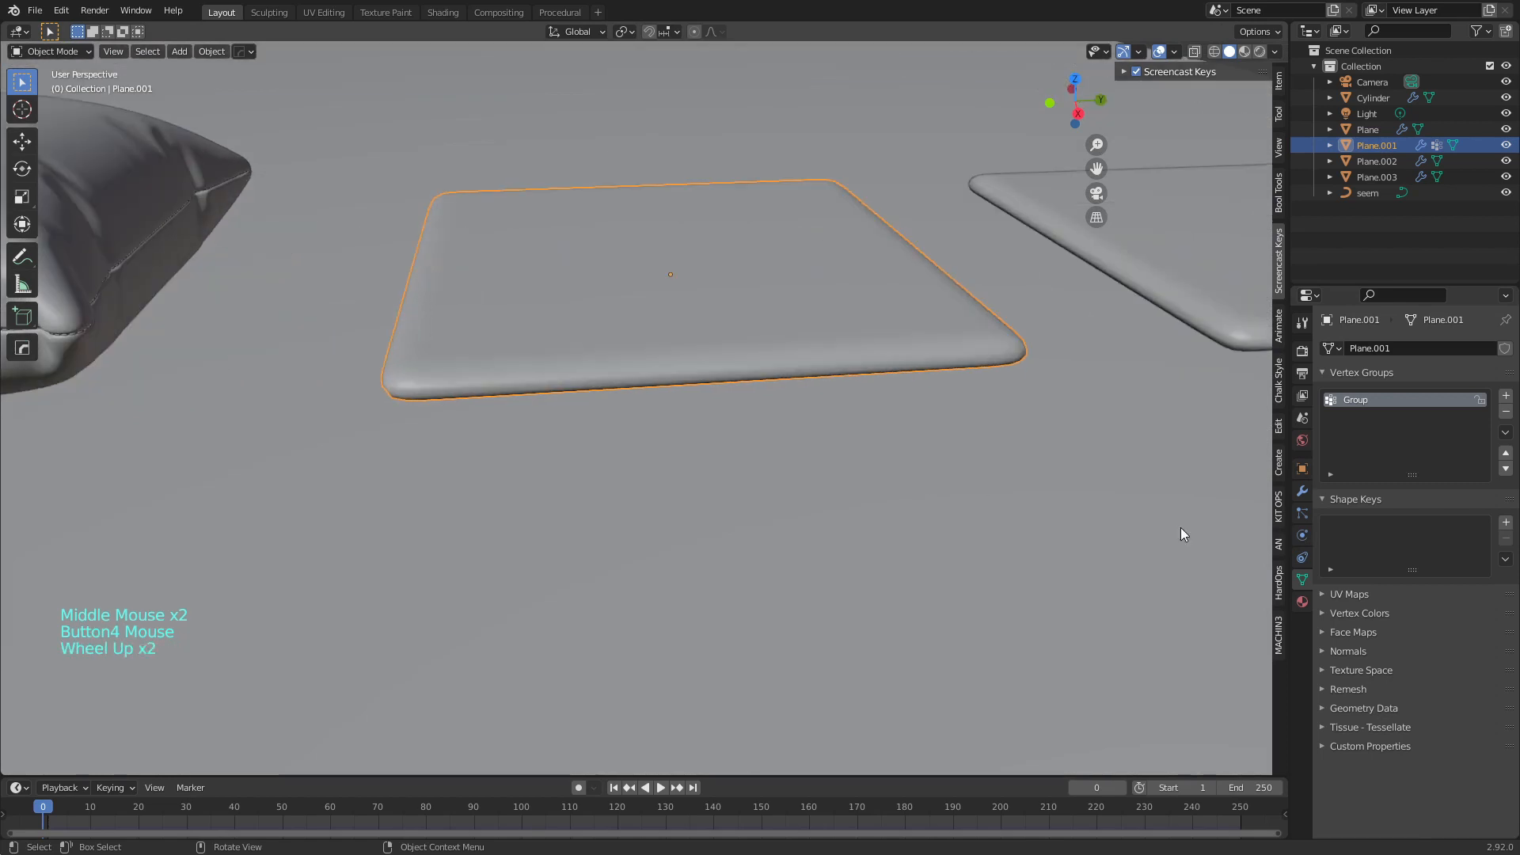
click(1302, 536)
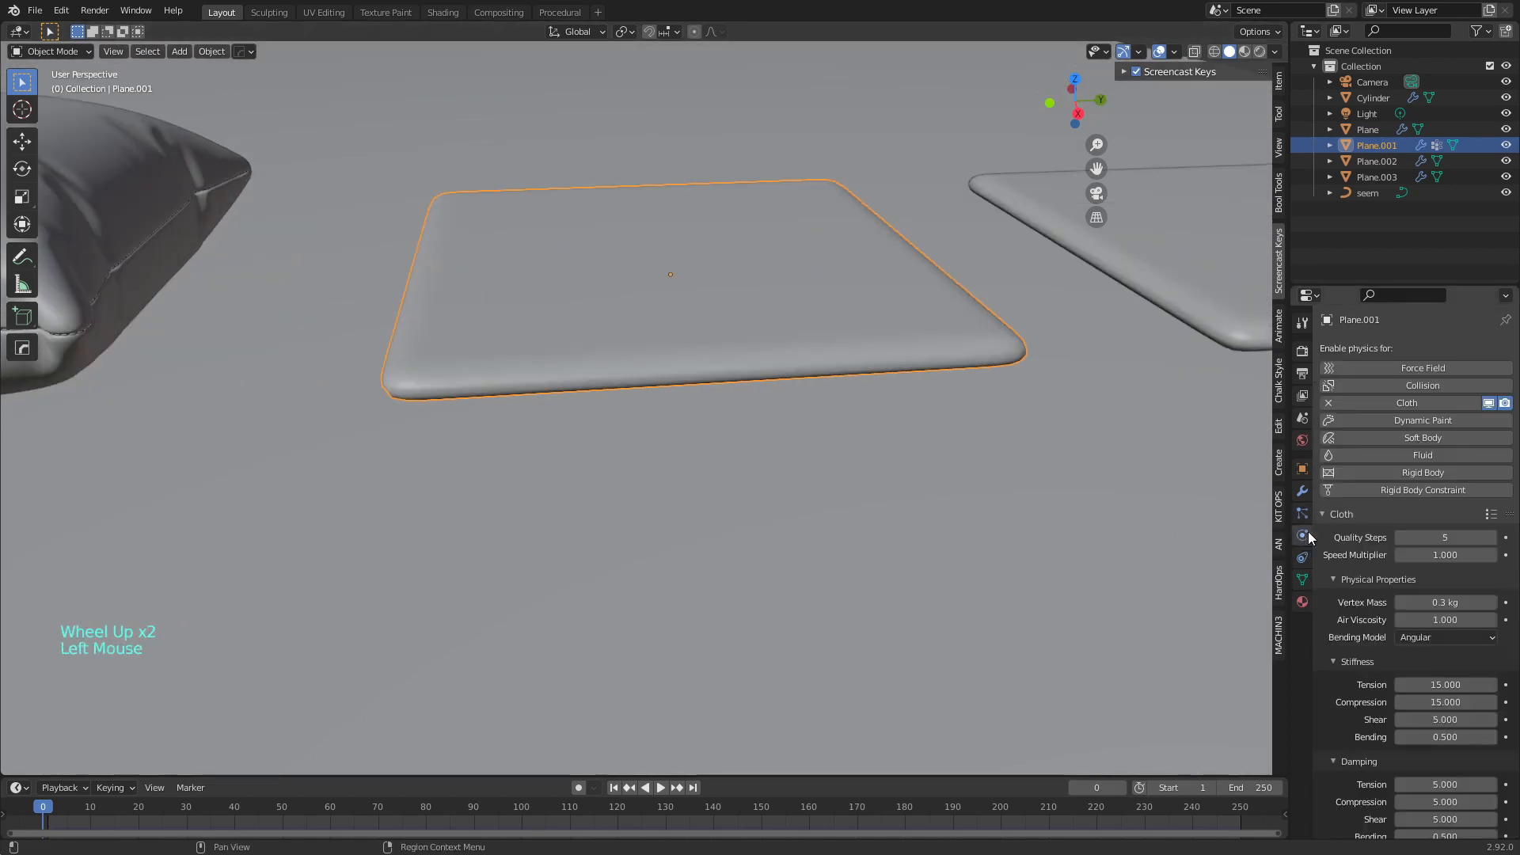
scroll(1371, 638, down, 18)
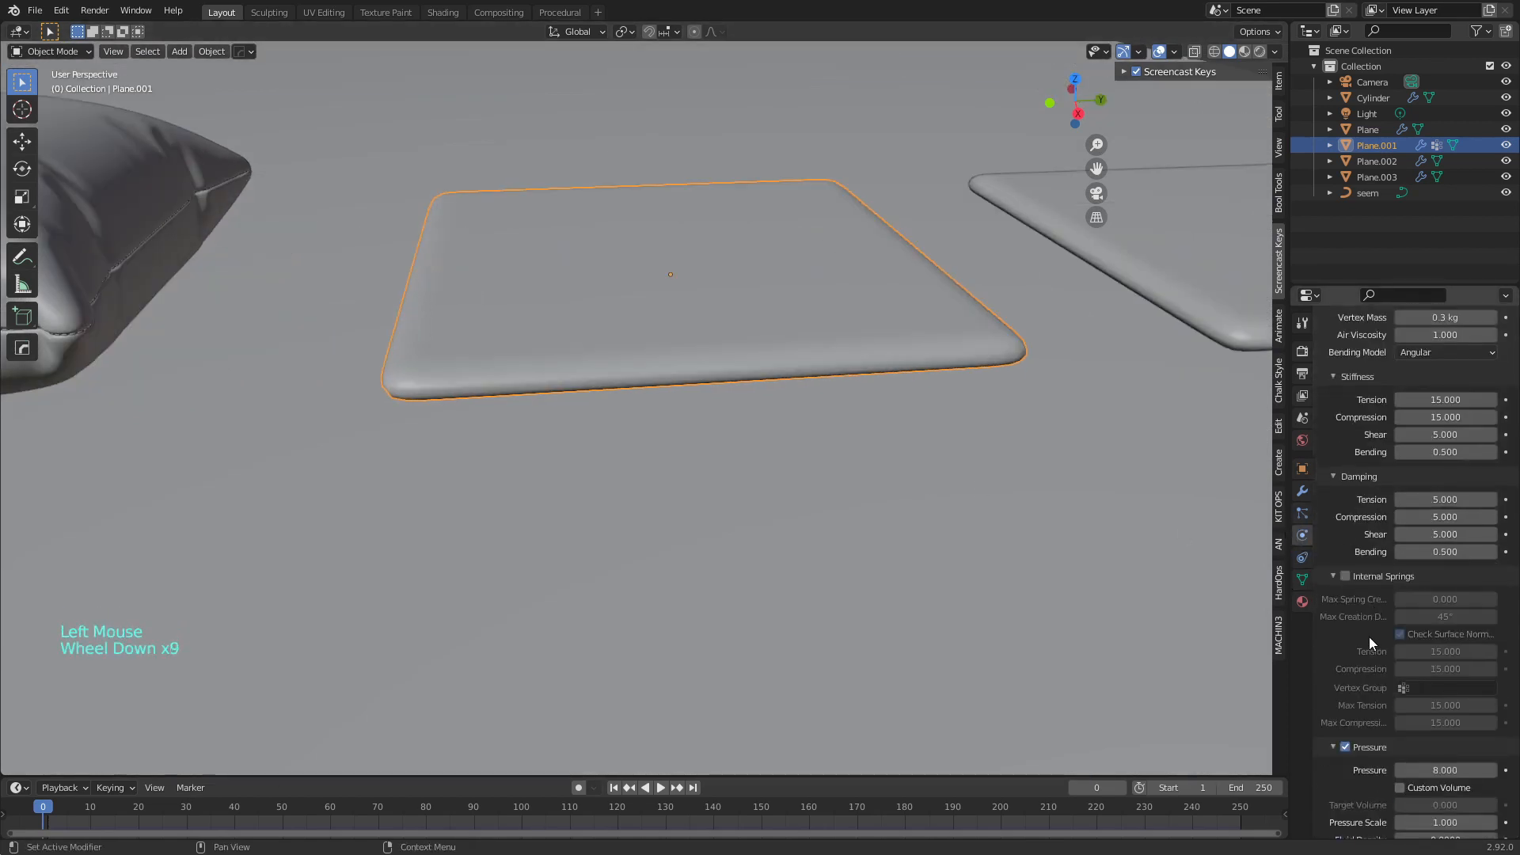
scroll(1352, 553, down, 8)
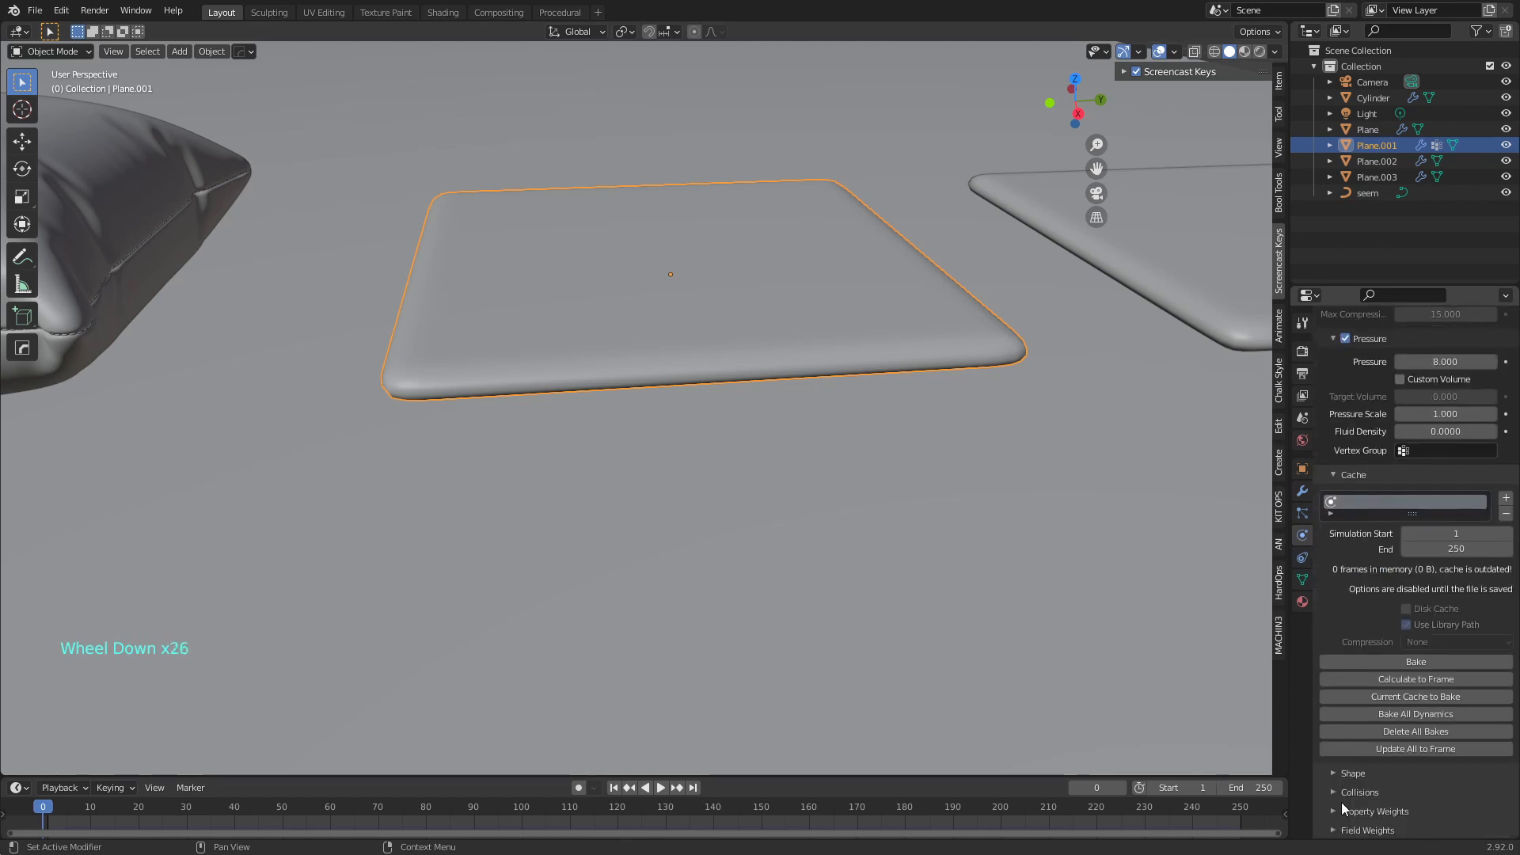
click(1343, 776)
scroll(1337, 776, down, 2)
scroll(1338, 773, down, 9)
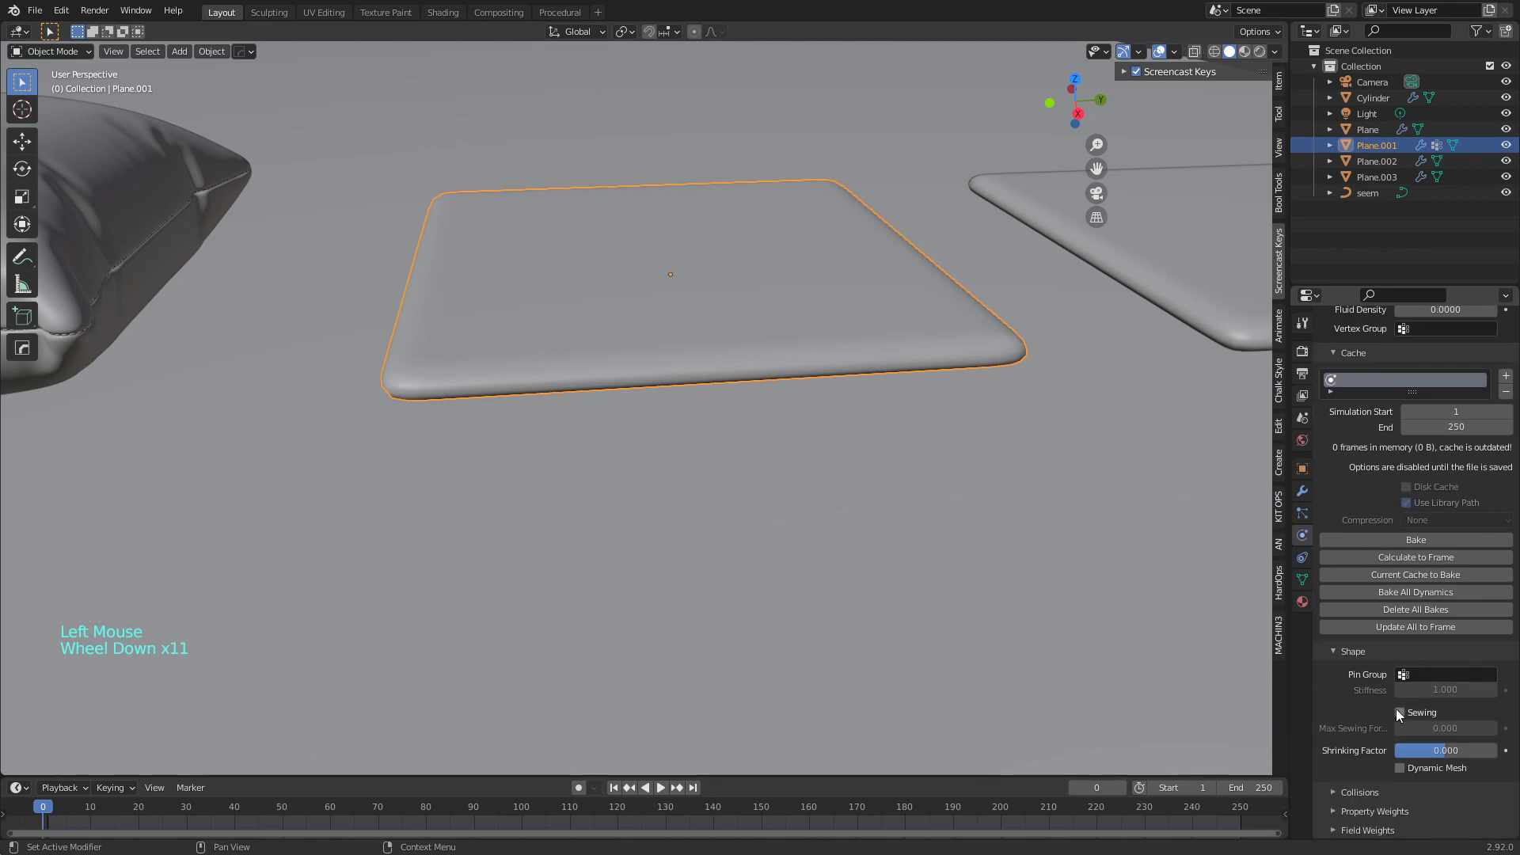
click(1441, 676)
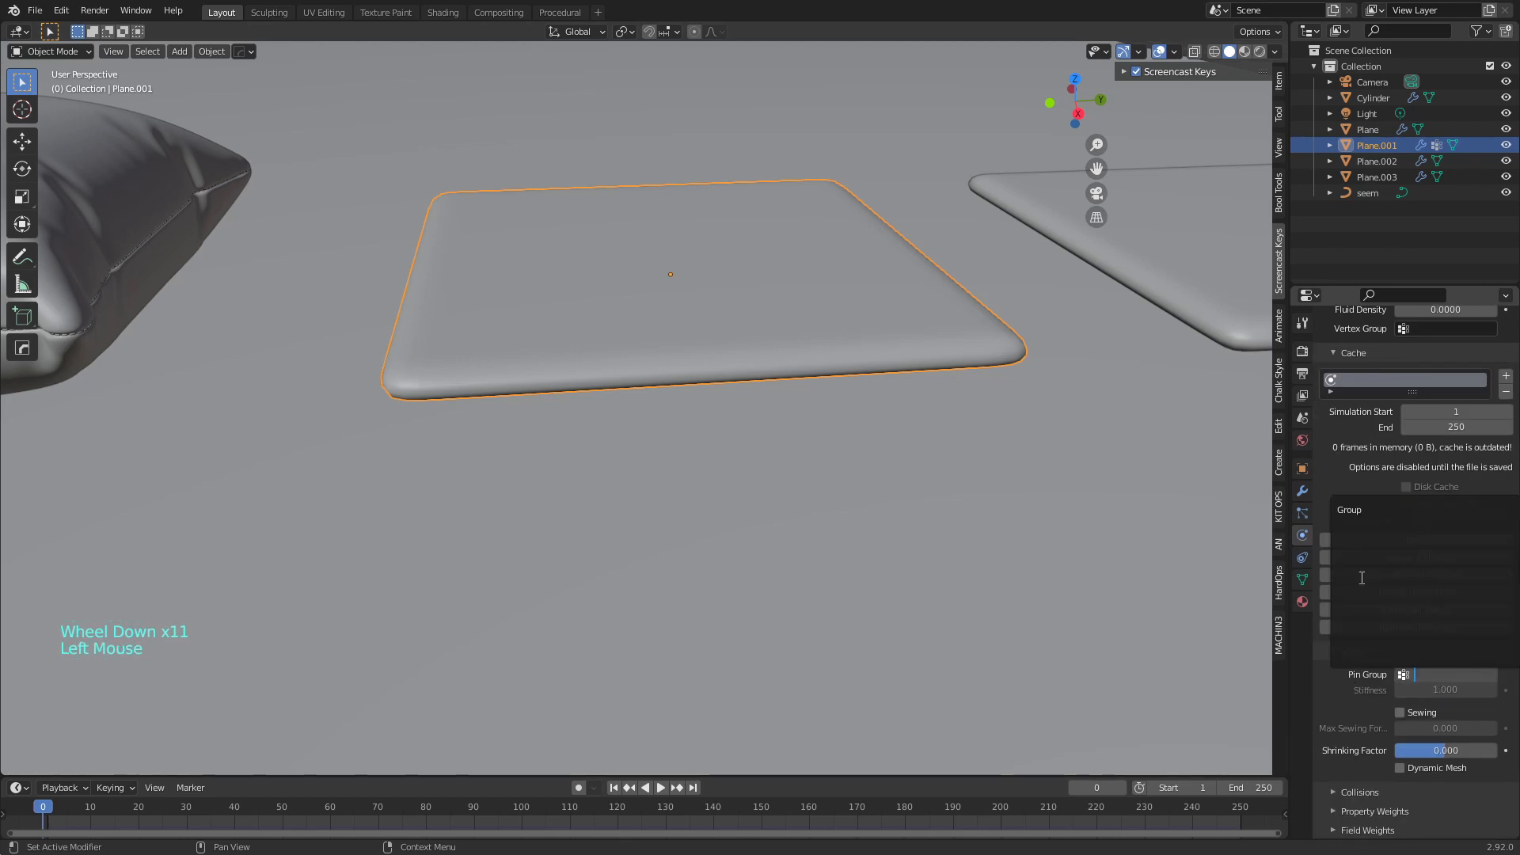
click(1366, 510)
Play the cloth simulation with the pinned centre, examine the middle pillow's dimple, and stop playback
middle_drag(935, 507, 866, 467)
scroll(866, 467, down, 3)
key(space)
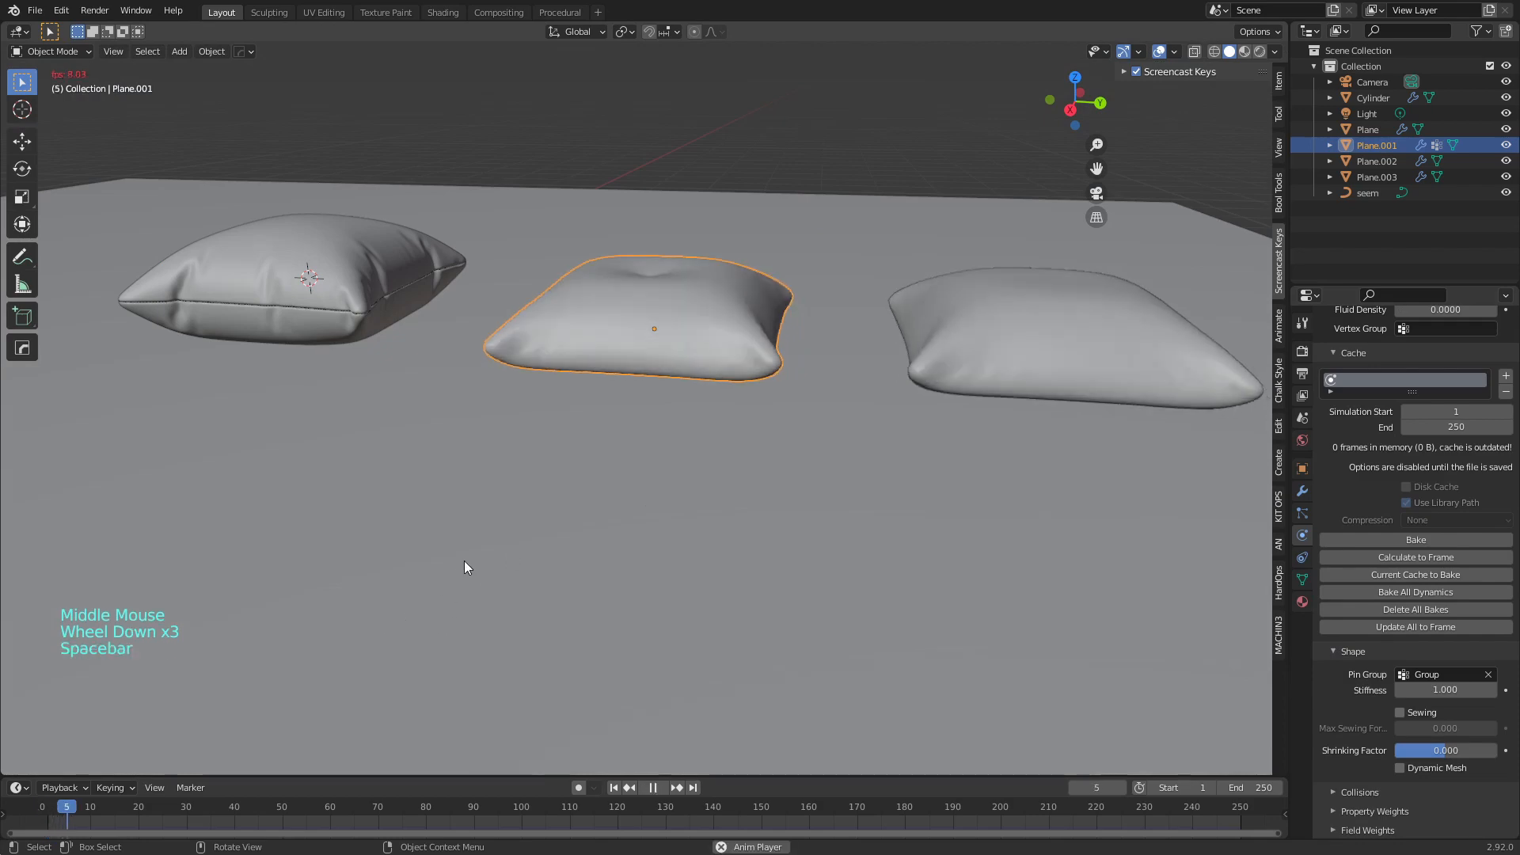
middle_drag(601, 449, 603, 518)
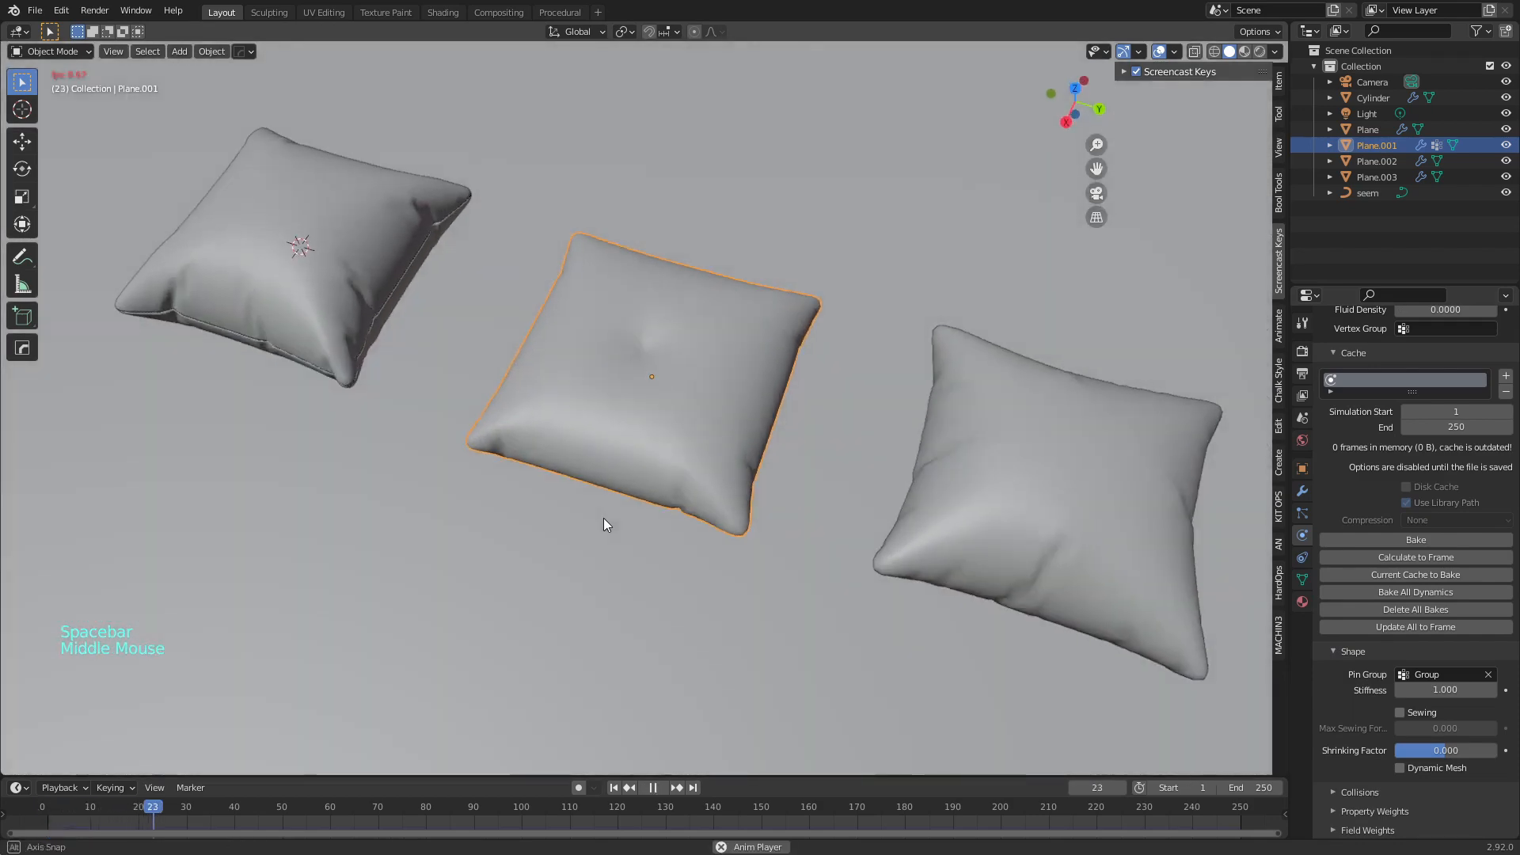
scroll(671, 340, up, 2)
middle_drag(692, 334, 800, 312)
key(space)
Edit the middle pillow's mesh at frame 0 and set the centre vertex's group weight to 0.95
middle_drag(716, 272, 723, 309)
key(Tab)
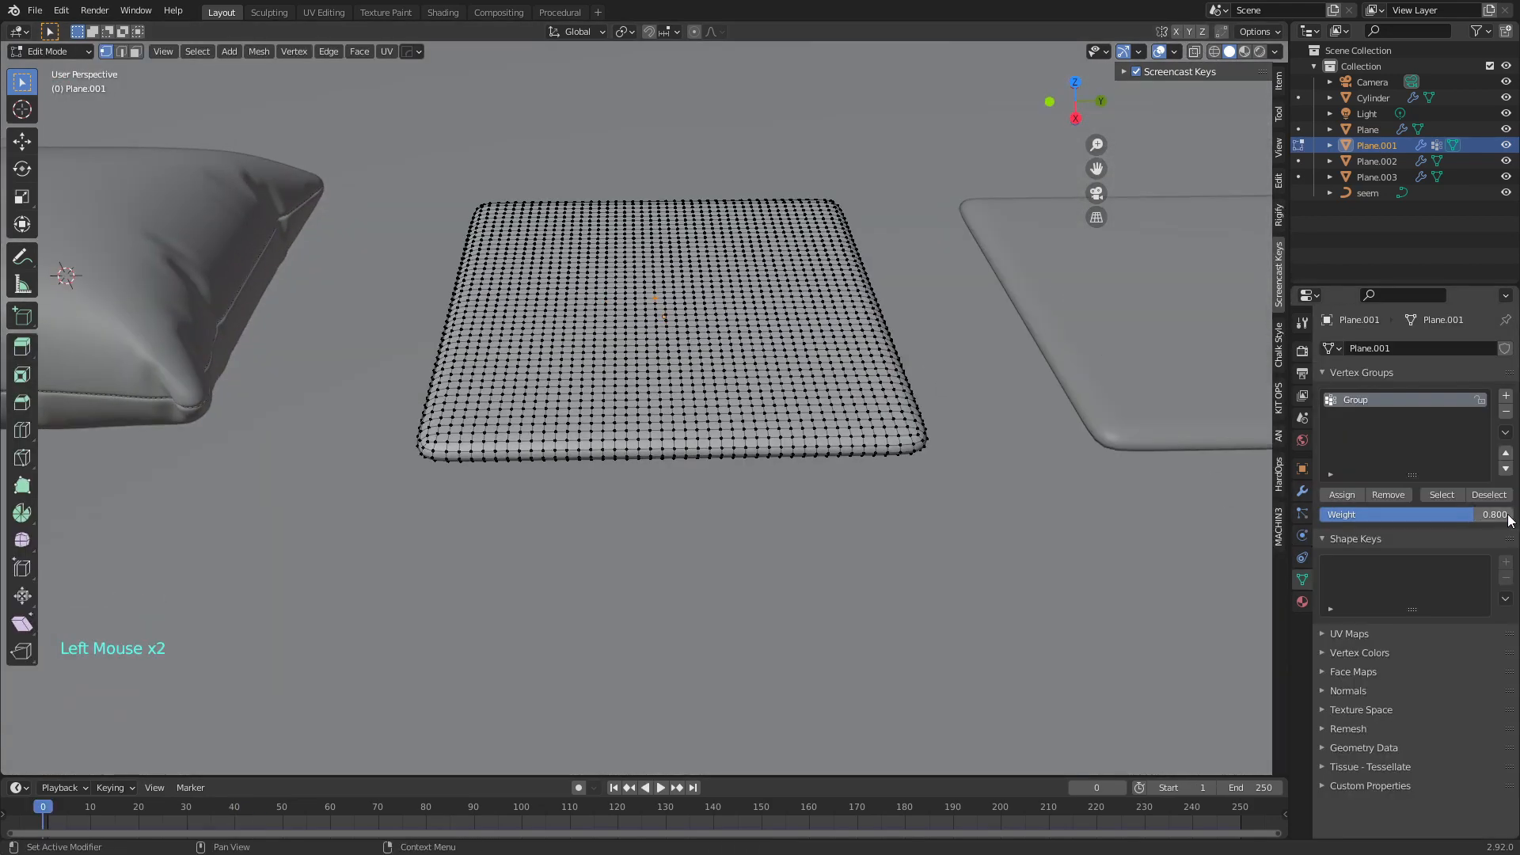
click(1473, 516)
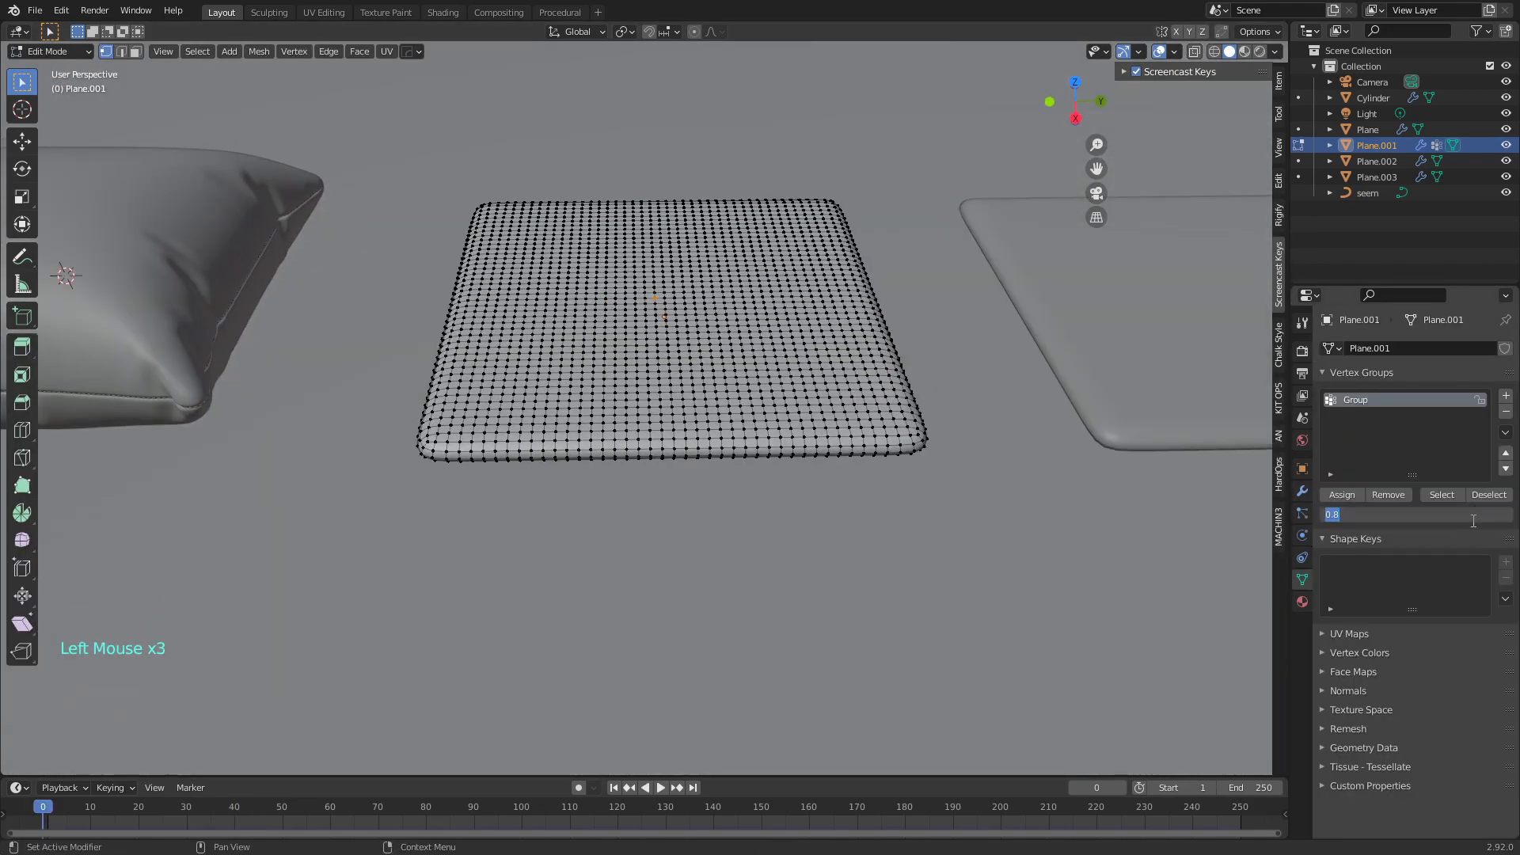
text(0.95)
key(Return)
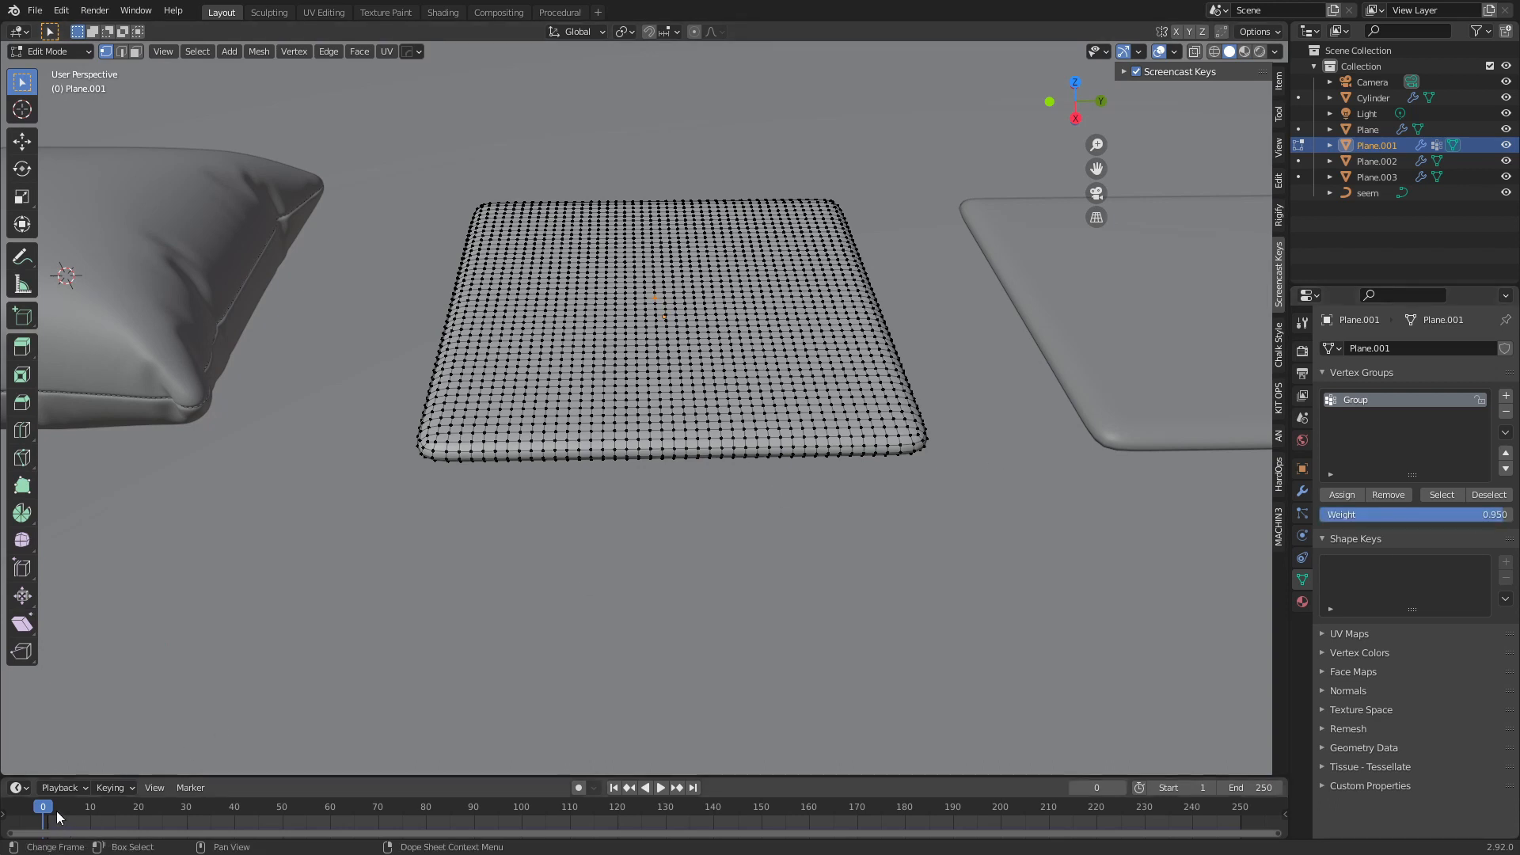
Run the cloth simulation again in Object Mode and stop it at frame 34
key(Tab)
middle_drag(715, 577, 726, 501)
key(space)
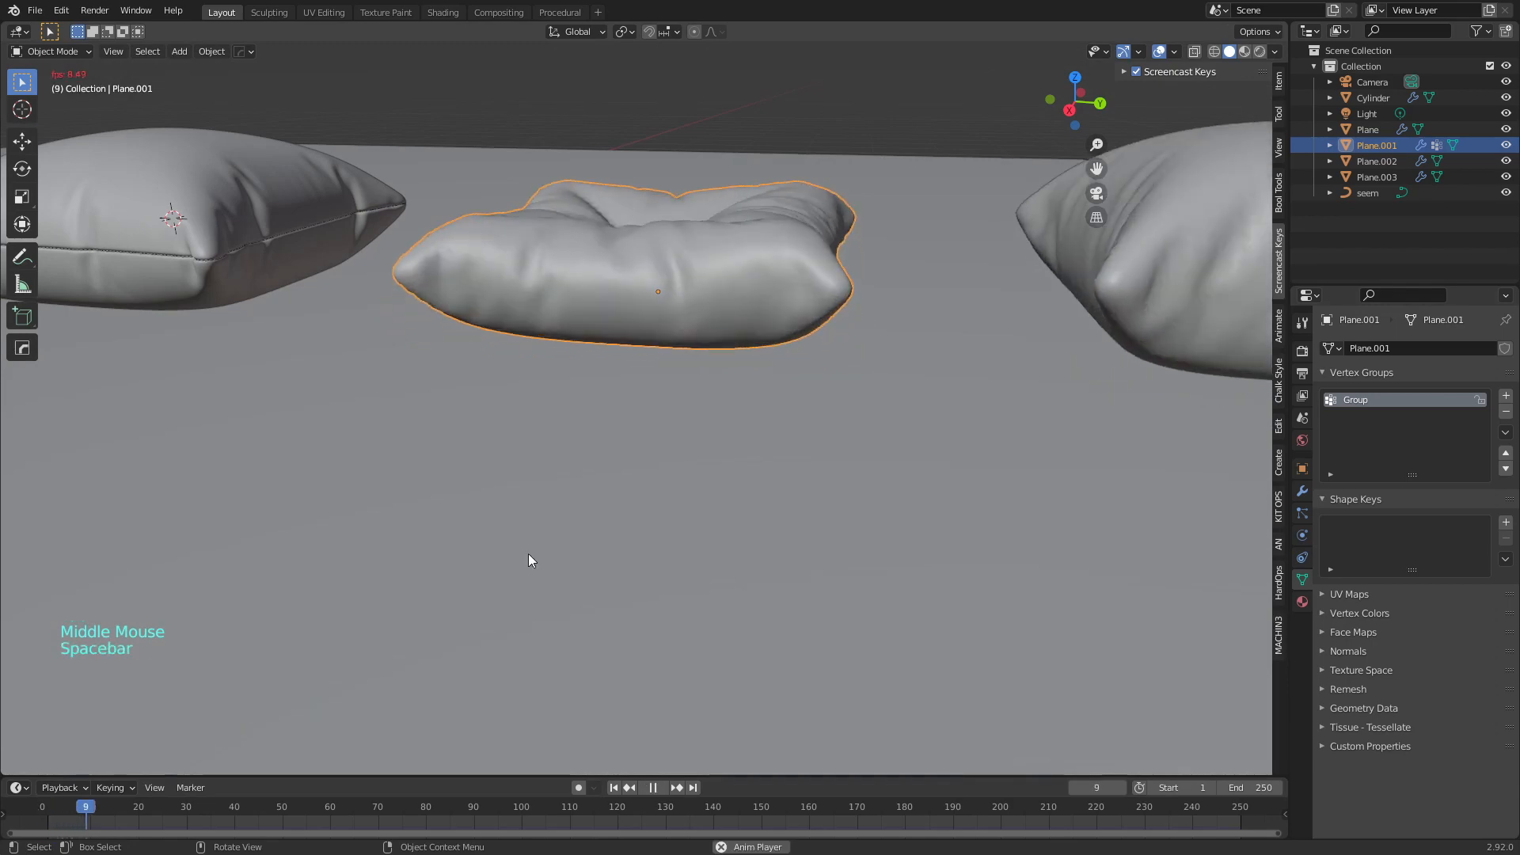
middle_drag(689, 448, 723, 496)
key(space)
scroll(950, 515, down, 2)
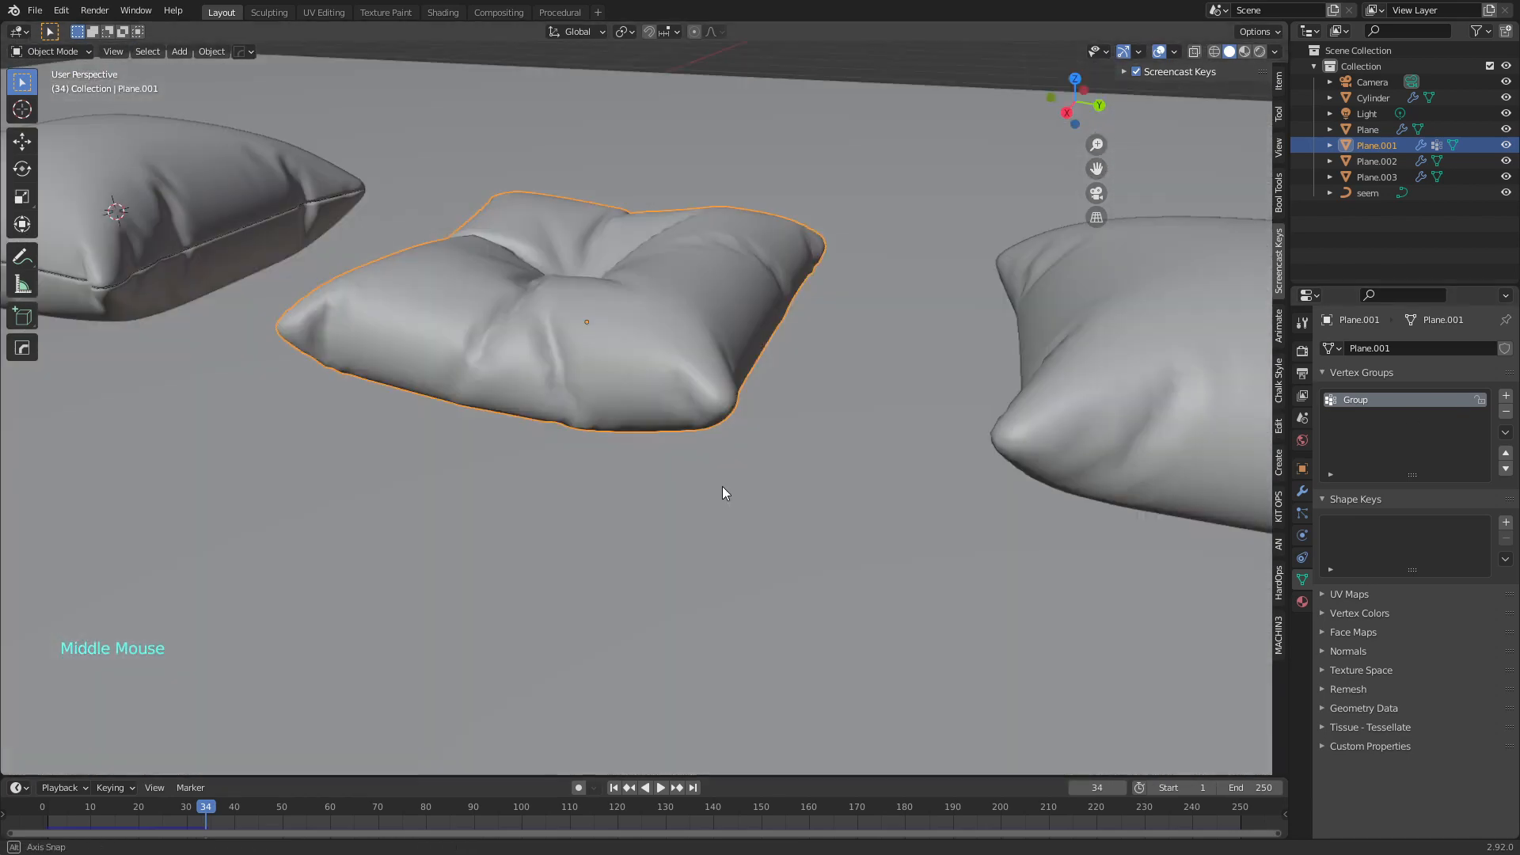
Set the cloth cache's end frame to 34 and bake the middle pillow's simulation
click(1302, 535)
scroll(1409, 546, down, 20)
click(1417, 545)
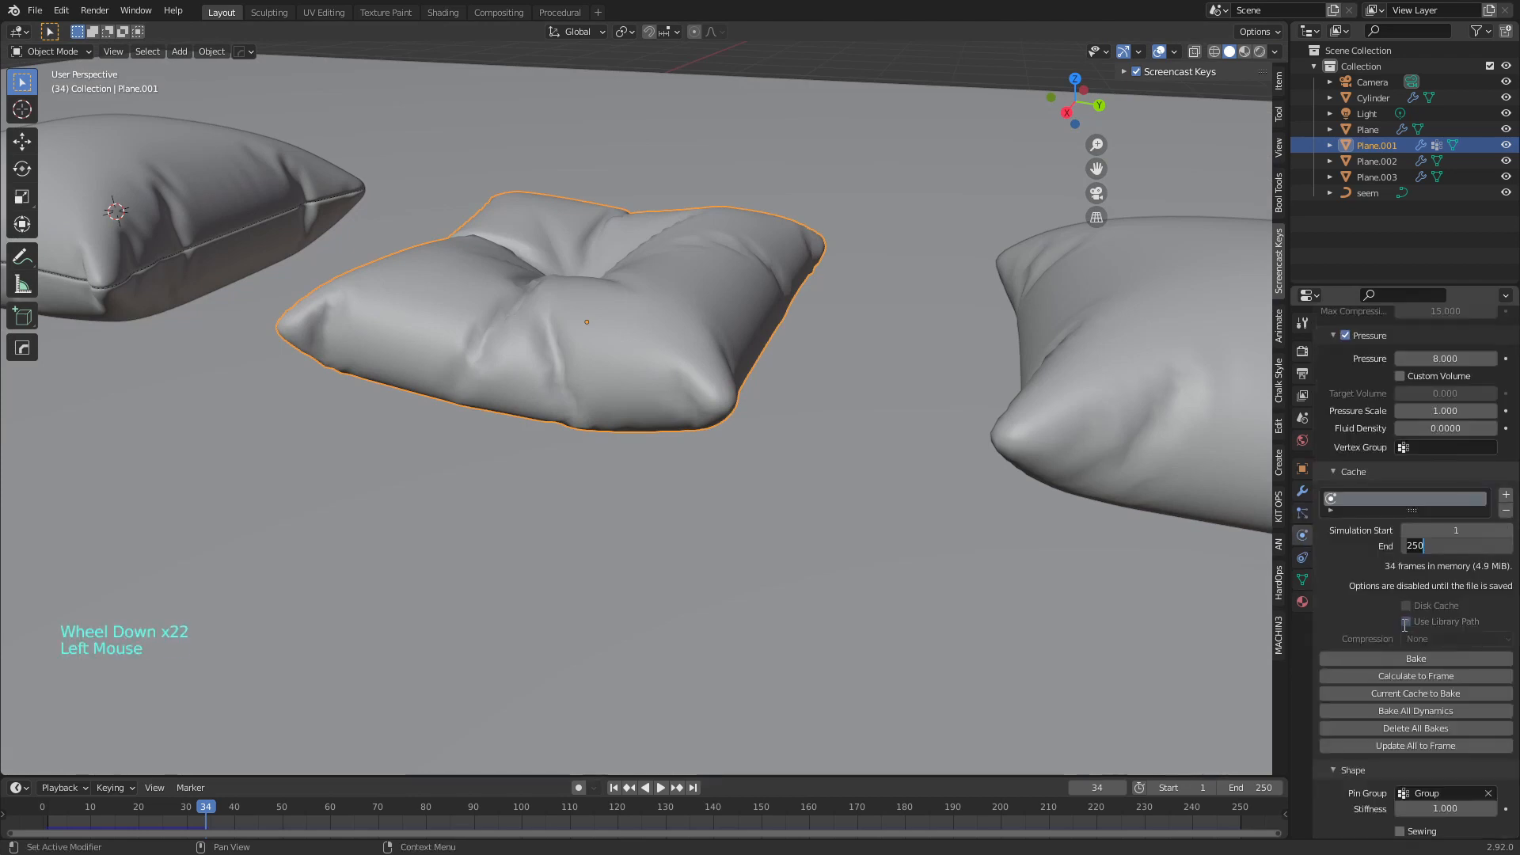
text(34)
key(Return)
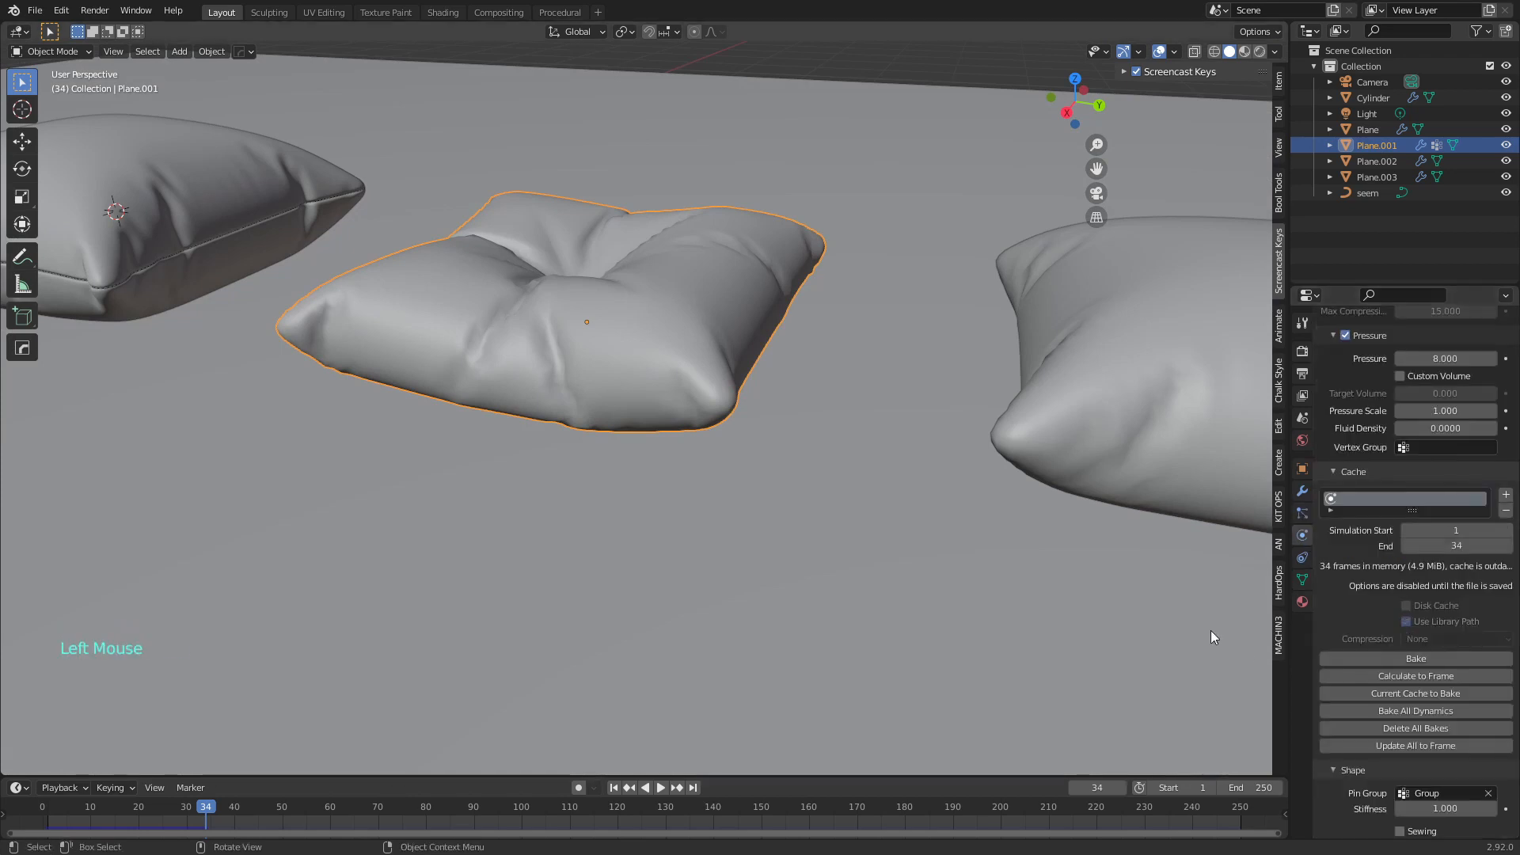
click(1414, 658)
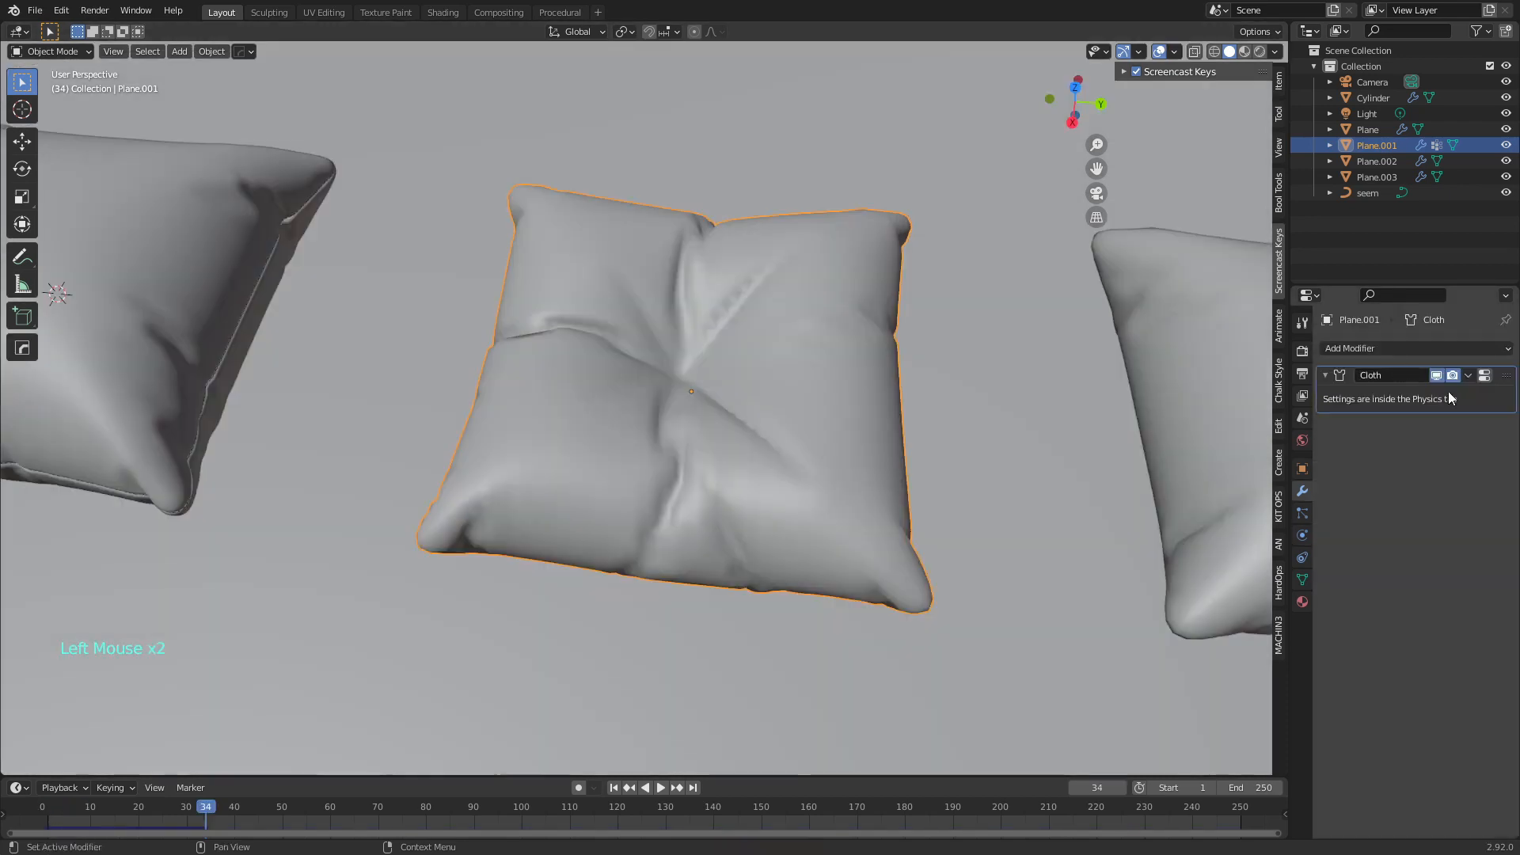
Apply the middle pillow's Cloth modifier and add a Subdivision Surface modifier with viewport level 2
click(1469, 377)
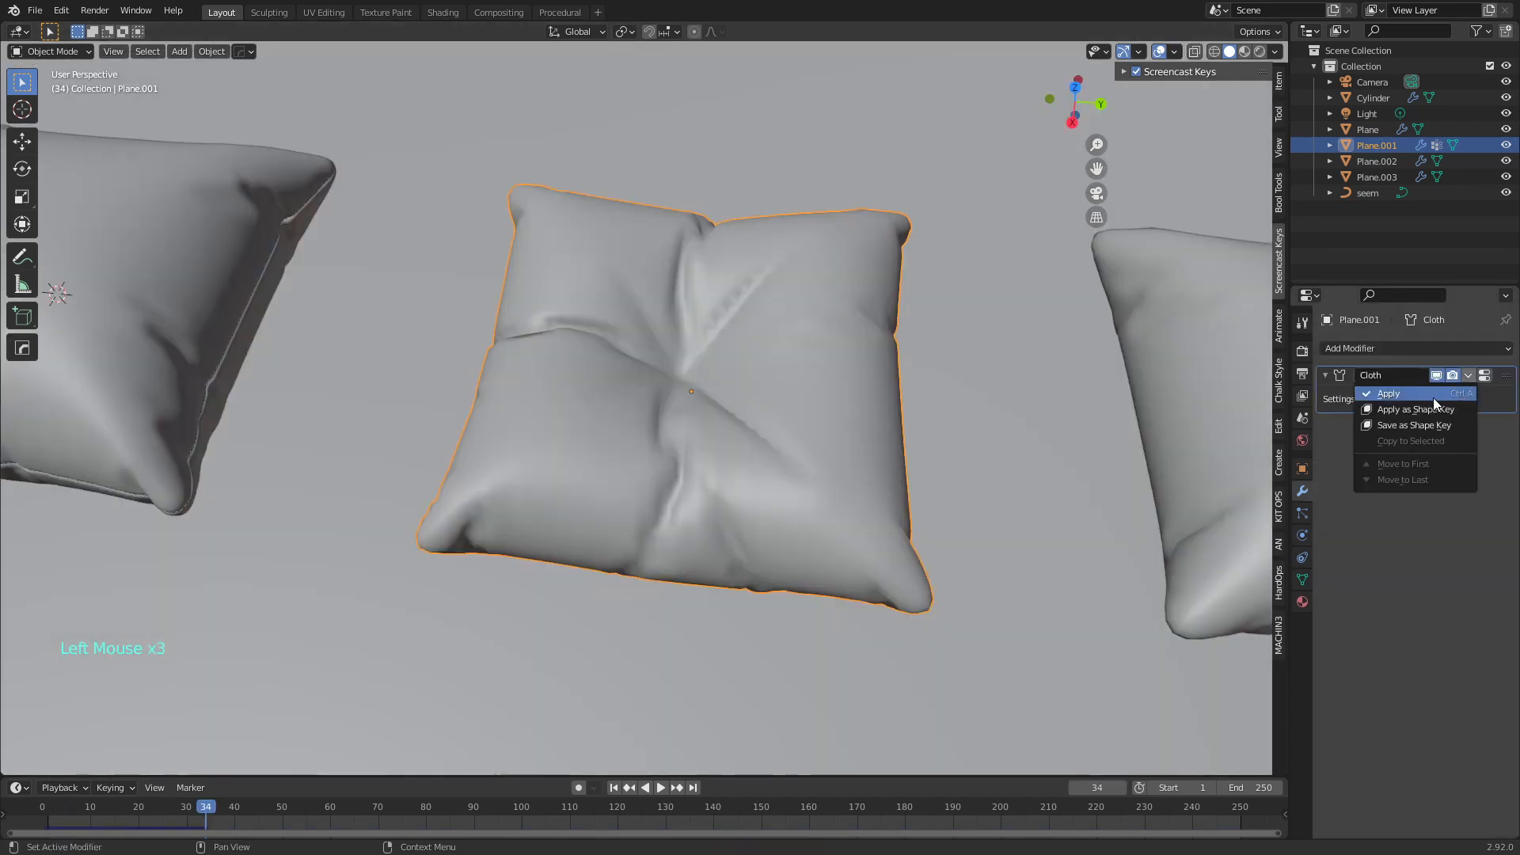
click(1407, 395)
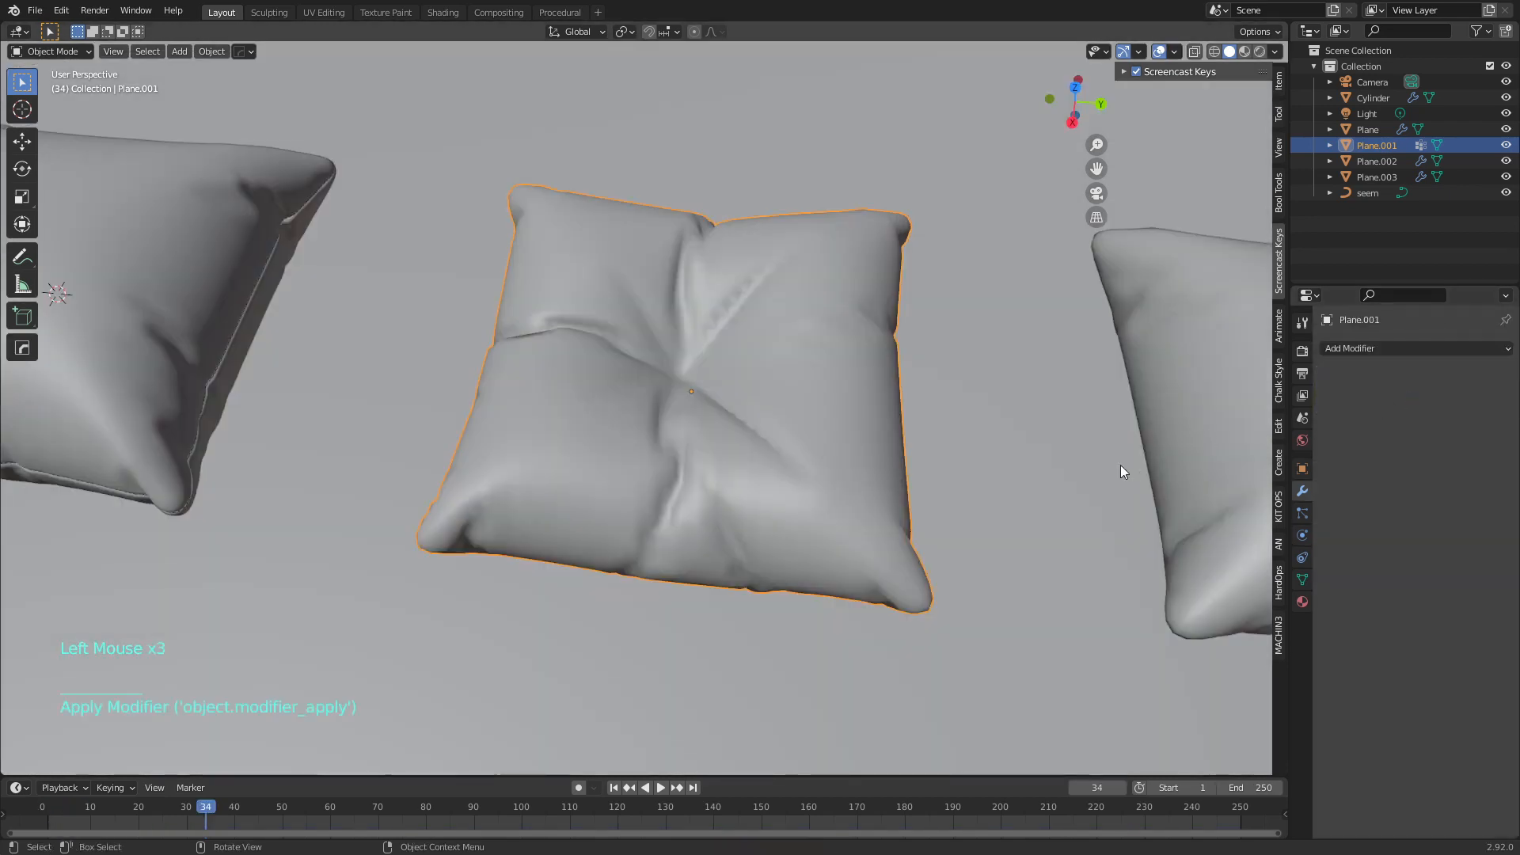
middle_drag(1120, 463, 1272, 391)
click(1360, 355)
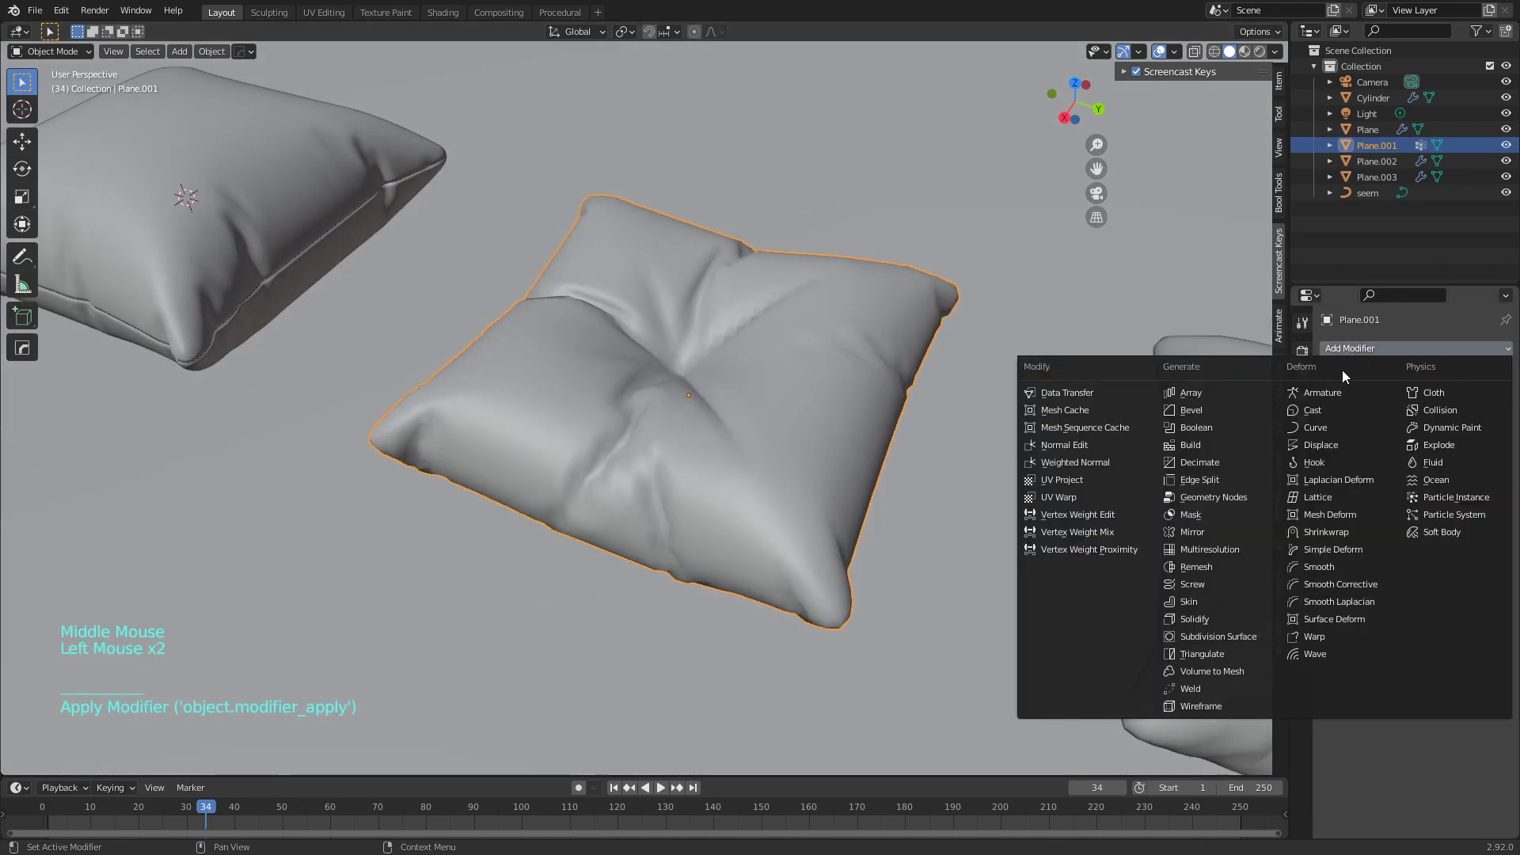
click(1205, 610)
click(1489, 419)
Place the 3D cursor in the dimple at the centre of the middle pillow's upper face
middle_drag(918, 321, 768, 349)
middle_drag(768, 348, 691, 403)
scroll(633, 386, down, 1)
scroll(627, 404, up, 2)
shift+right_click(692, 405)
shift+right_click(690, 402)
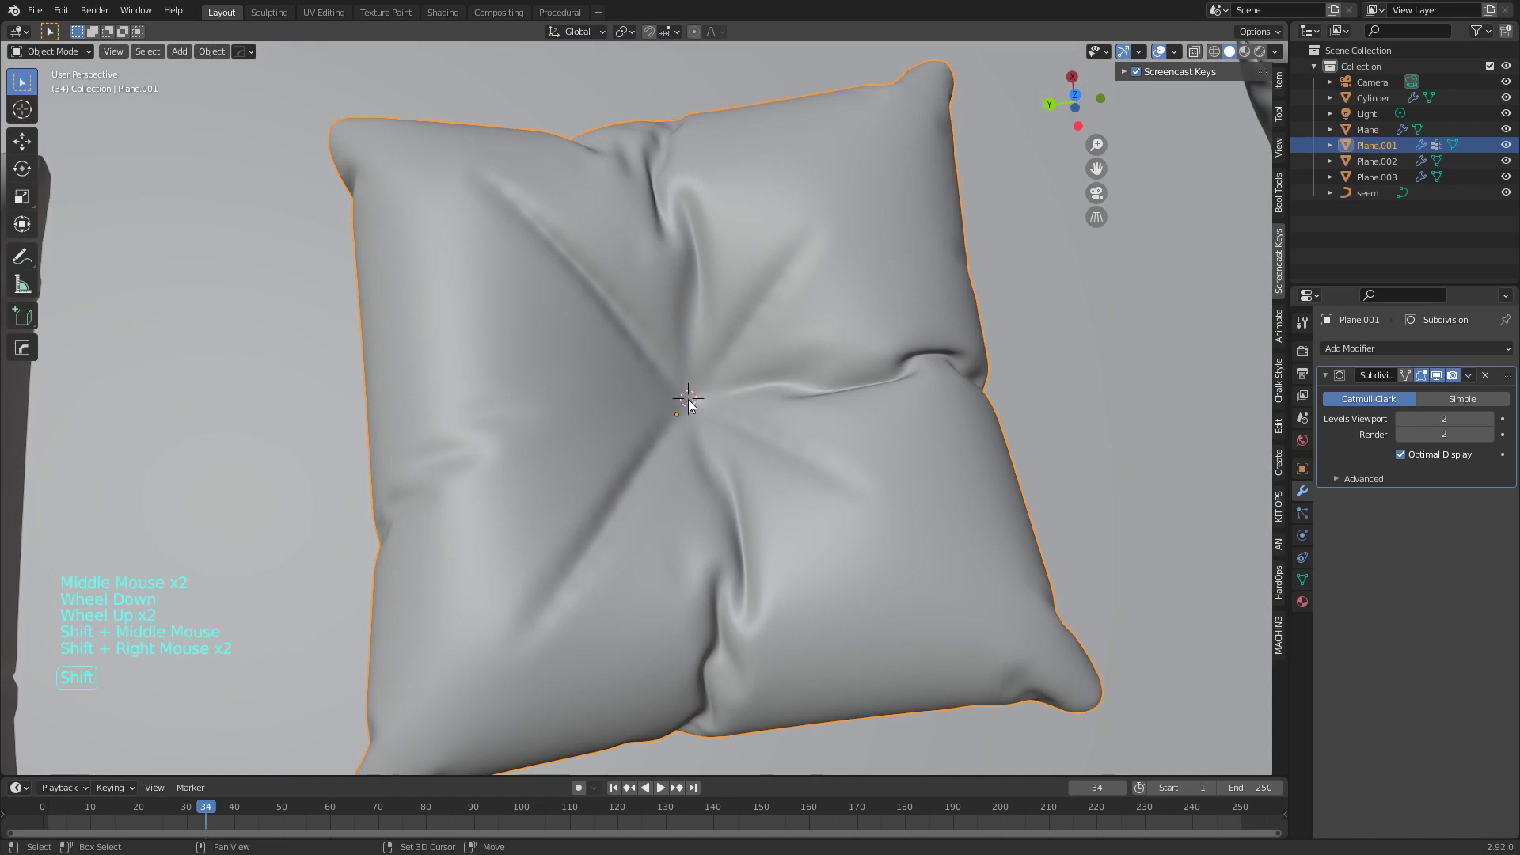
Add a UV sphere at the 3D cursor with 16 segments and 8 rings
key(shift+a)
mouse_move(736, 361)
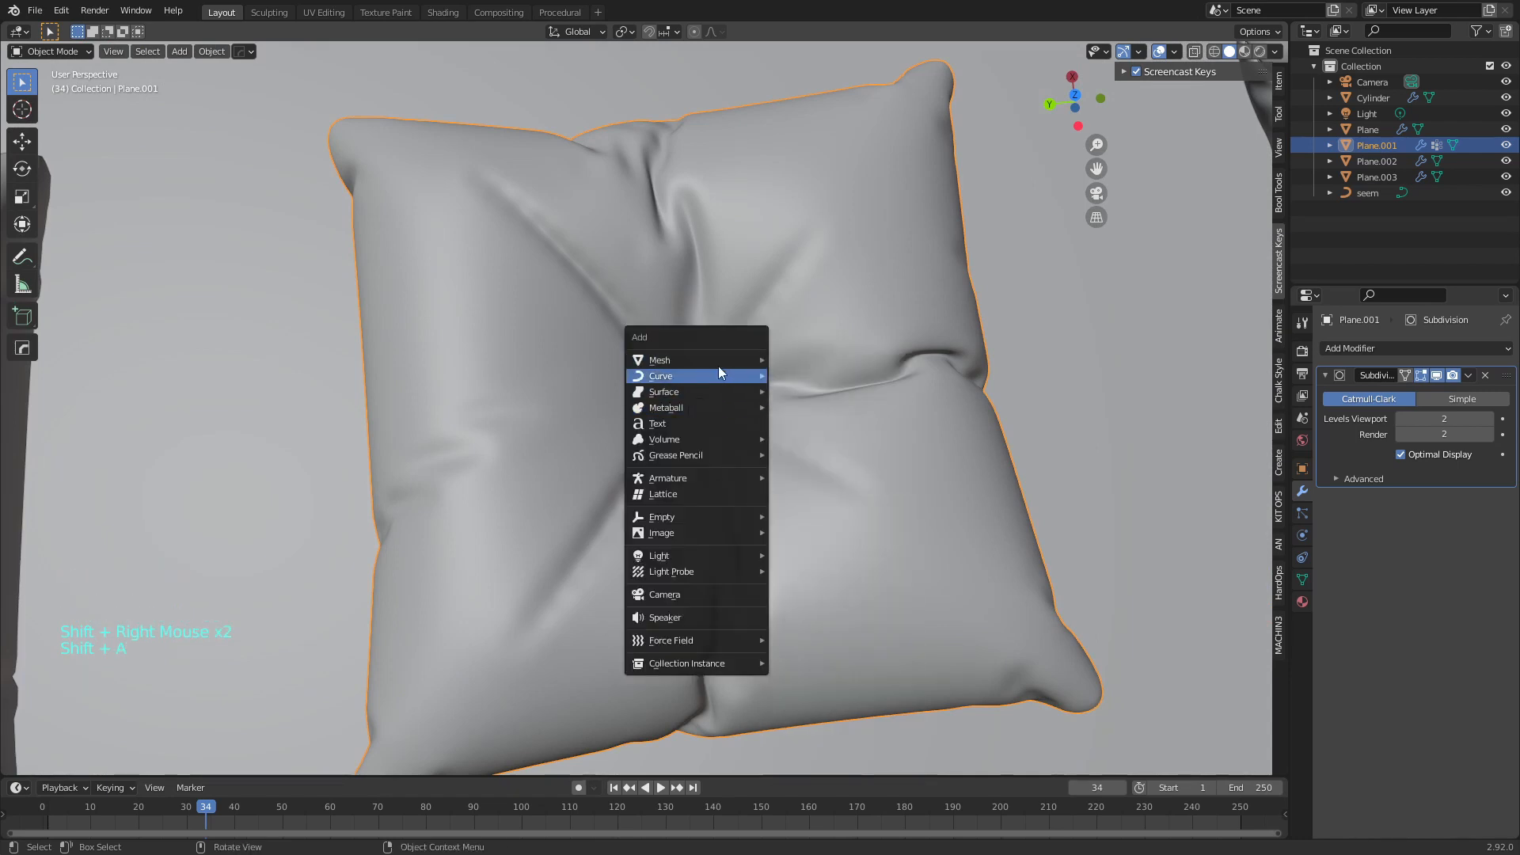
click(801, 408)
middle_drag(798, 447, 787, 398)
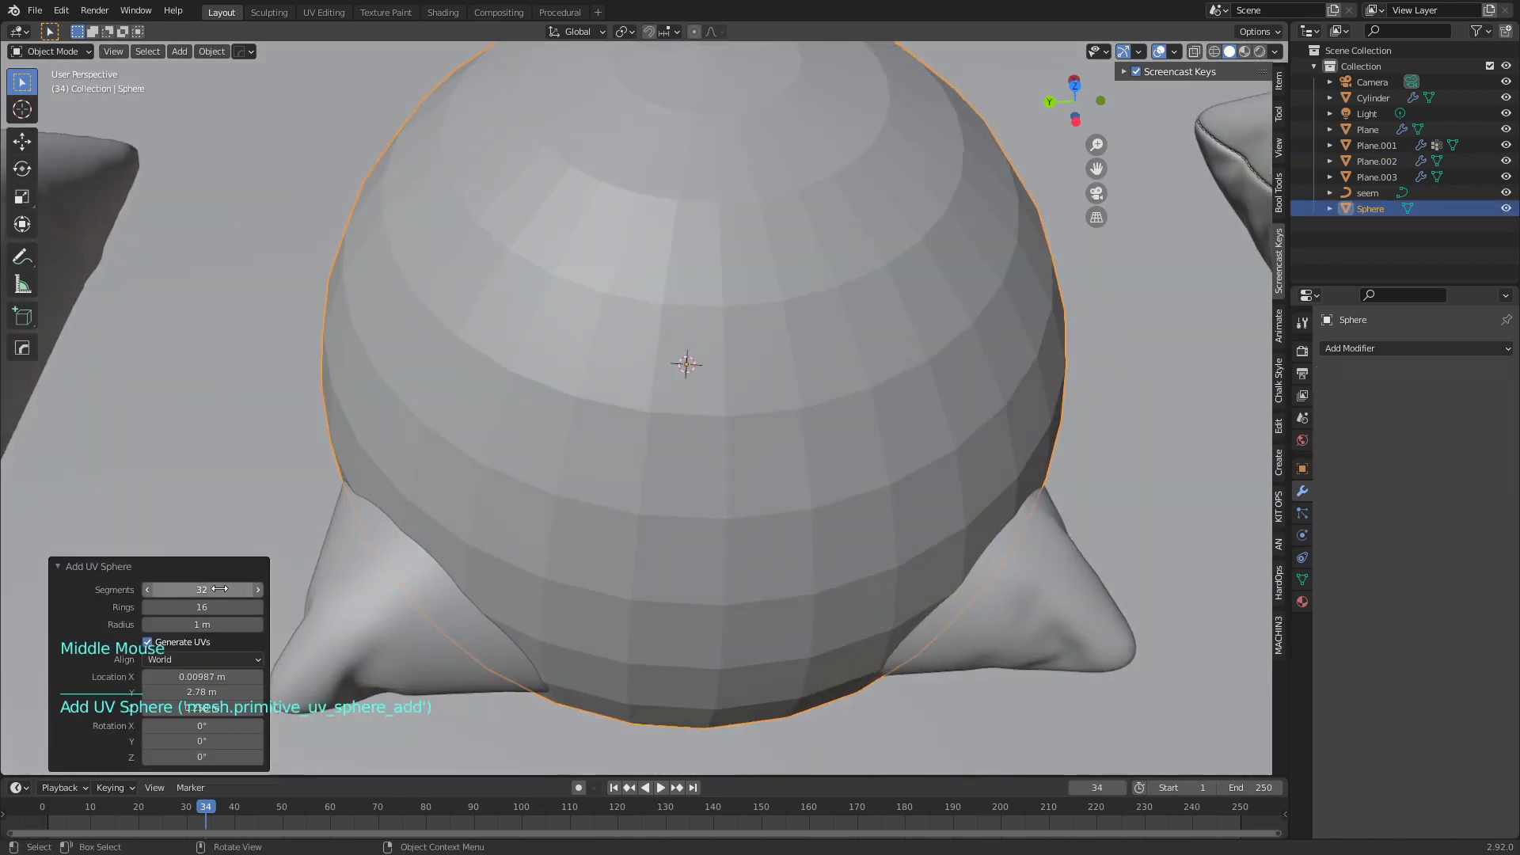
click(203, 591)
text(16)
key(Tab)
text(8)
key(Return)
Scale the sphere to about 0.051, flatten and position it along Z as a button, and apply its scale
key(s)
click(704, 369)
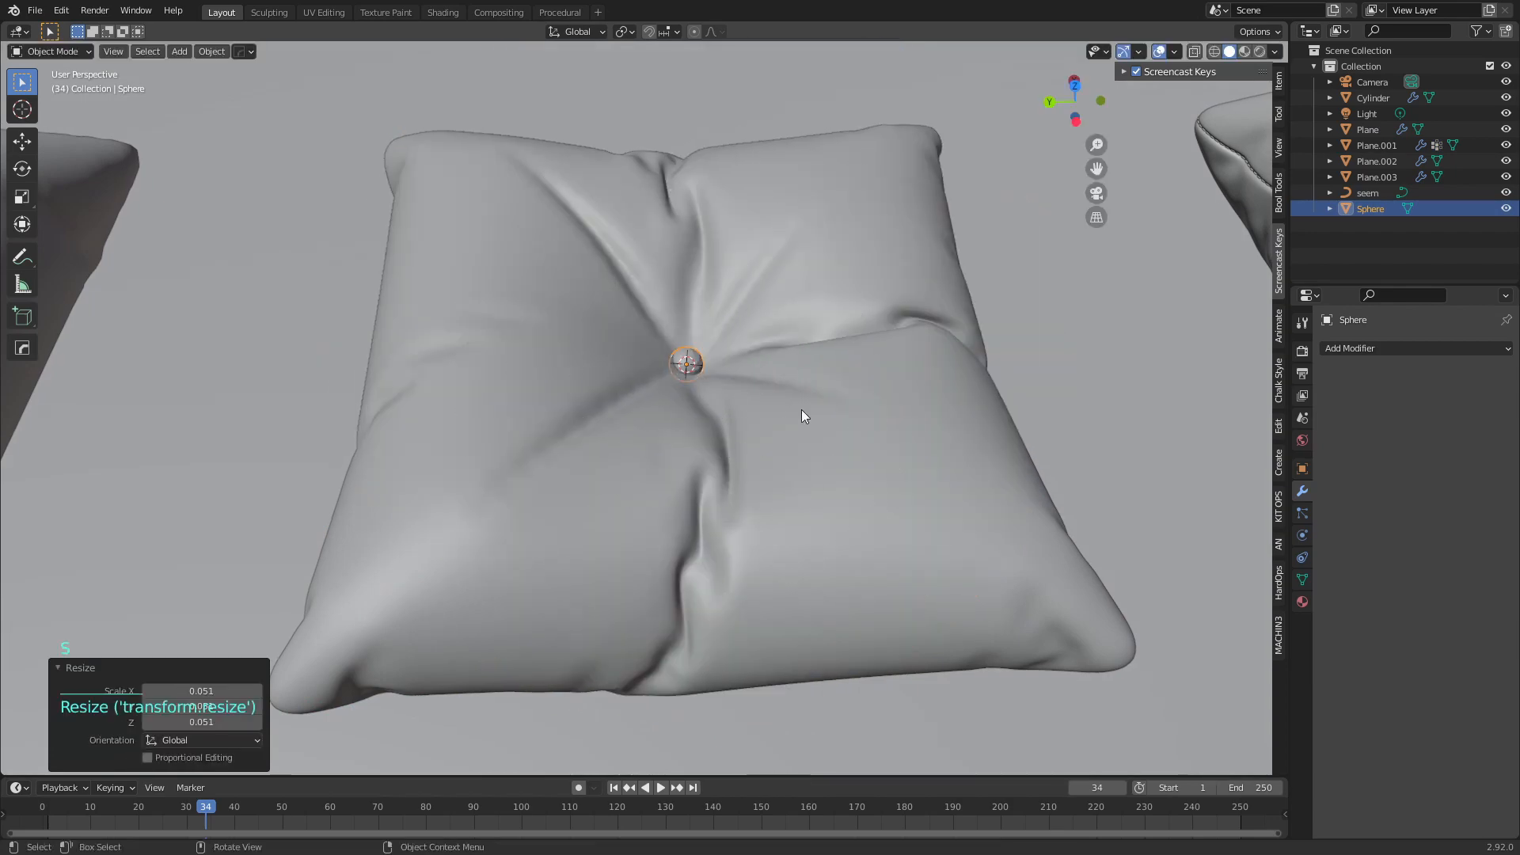
key(s)
key(z)
click(743, 385)
key(g)
key(z)
key(ctrl+a)
click(783, 392)
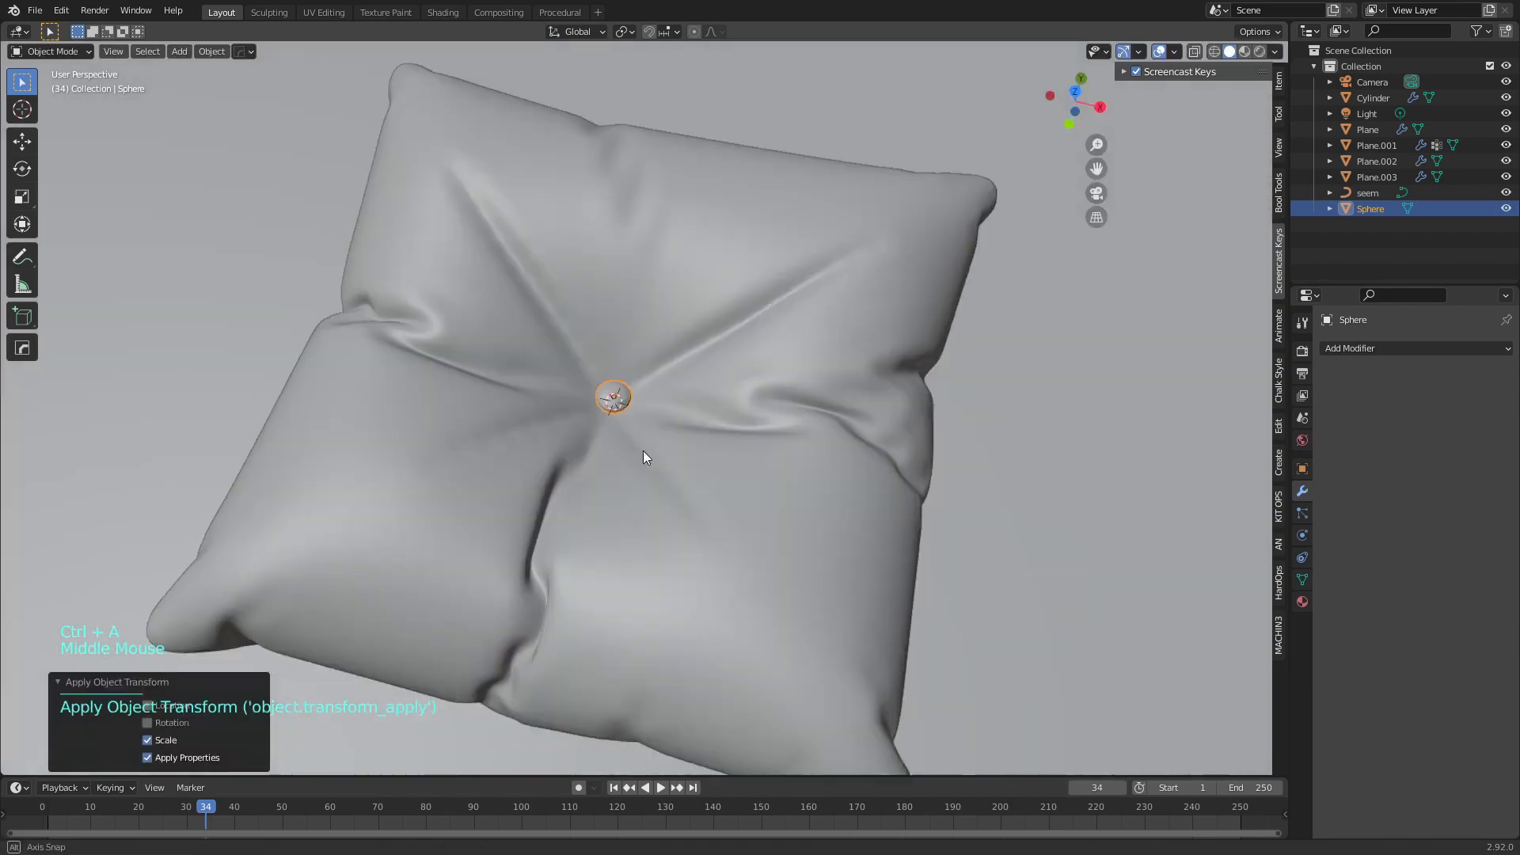
Move the button by about -0.024 m in X, 0.013 m in Y and -0.005 m in Z to seat it in the pillow's dimple
middle_drag(643, 450, 648, 354)
scroll(546, 316, up, 4)
right_click(525, 312)
click(526, 312)
scroll(555, 332, down, 9)
click(697, 482)
key(Tab)
key(Tab)
Place the 3D cursor on the ground away from the buttoned pillow and inspect the three pillows together
middle_drag(690, 470, 811, 392)
shift+right_click(949, 454)
scroll(589, 422, up, 4)
scroll(811, 393, down, 3)
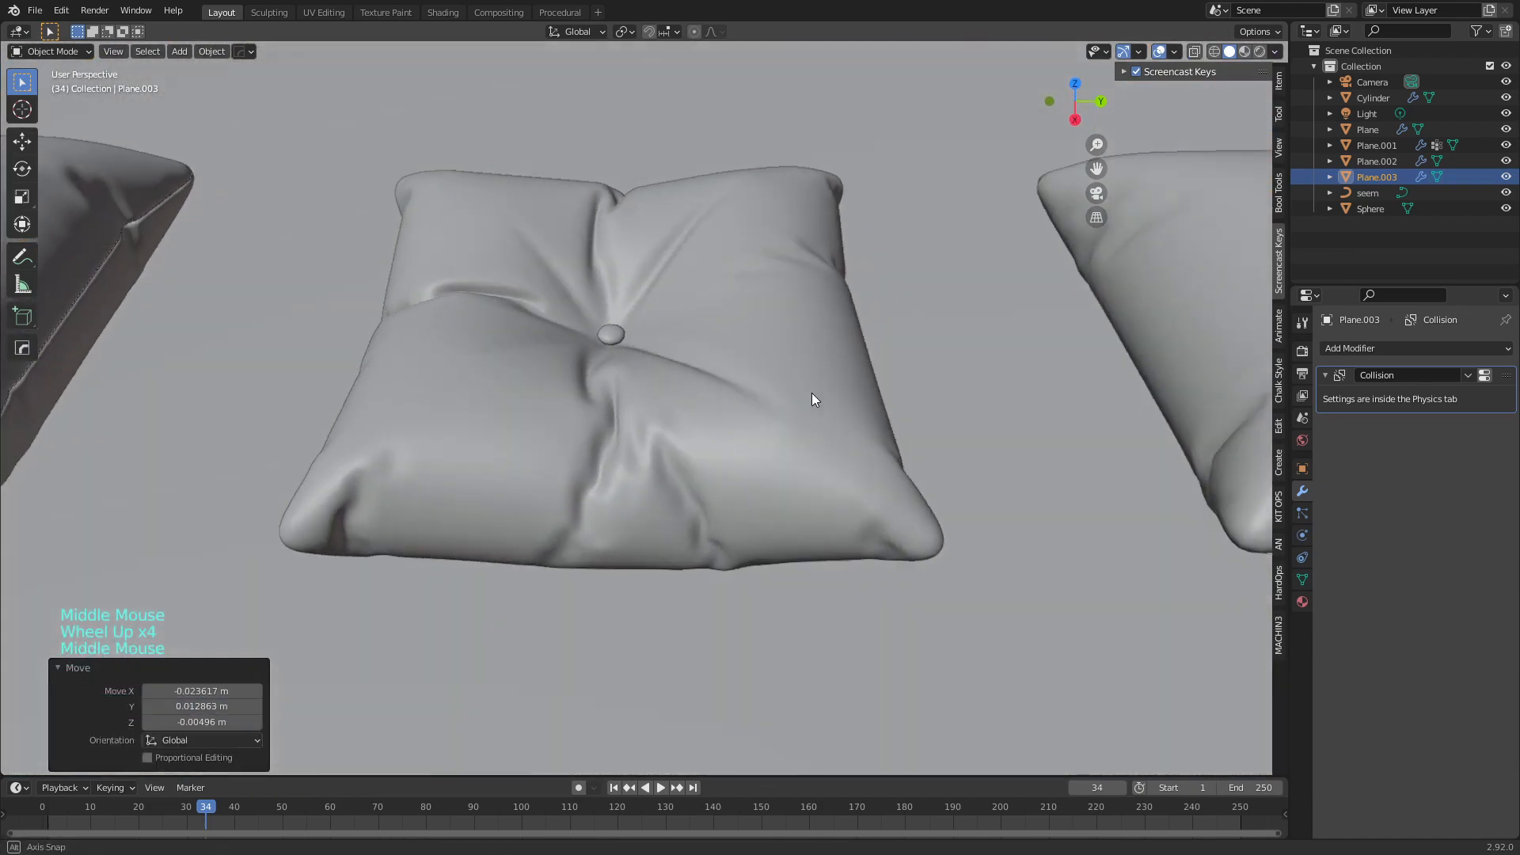
middle_drag(682, 339, 806, 430)
scroll(541, 400, down, 1)
shift+middle_drag(541, 399, 649, 301)
middle_drag(639, 372, 648, 275)
middle_drag(704, 367, 649, 334)
shift+middle_drag(979, 411, 981, 385)
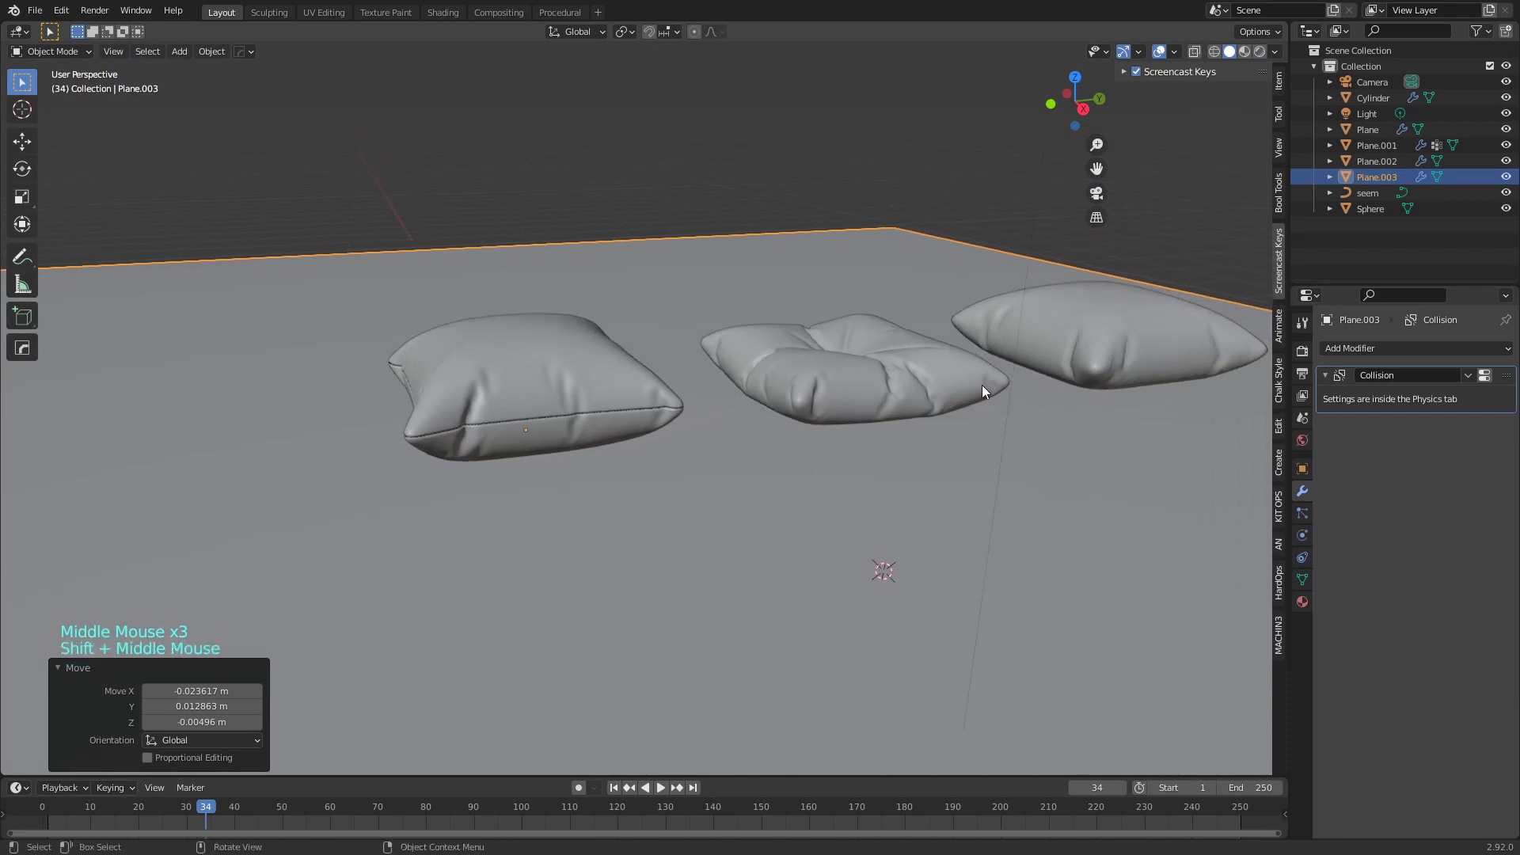
Return the third pillow's simulation to frame 0 and move the flat pillow up over the other pillows
click(1086, 350)
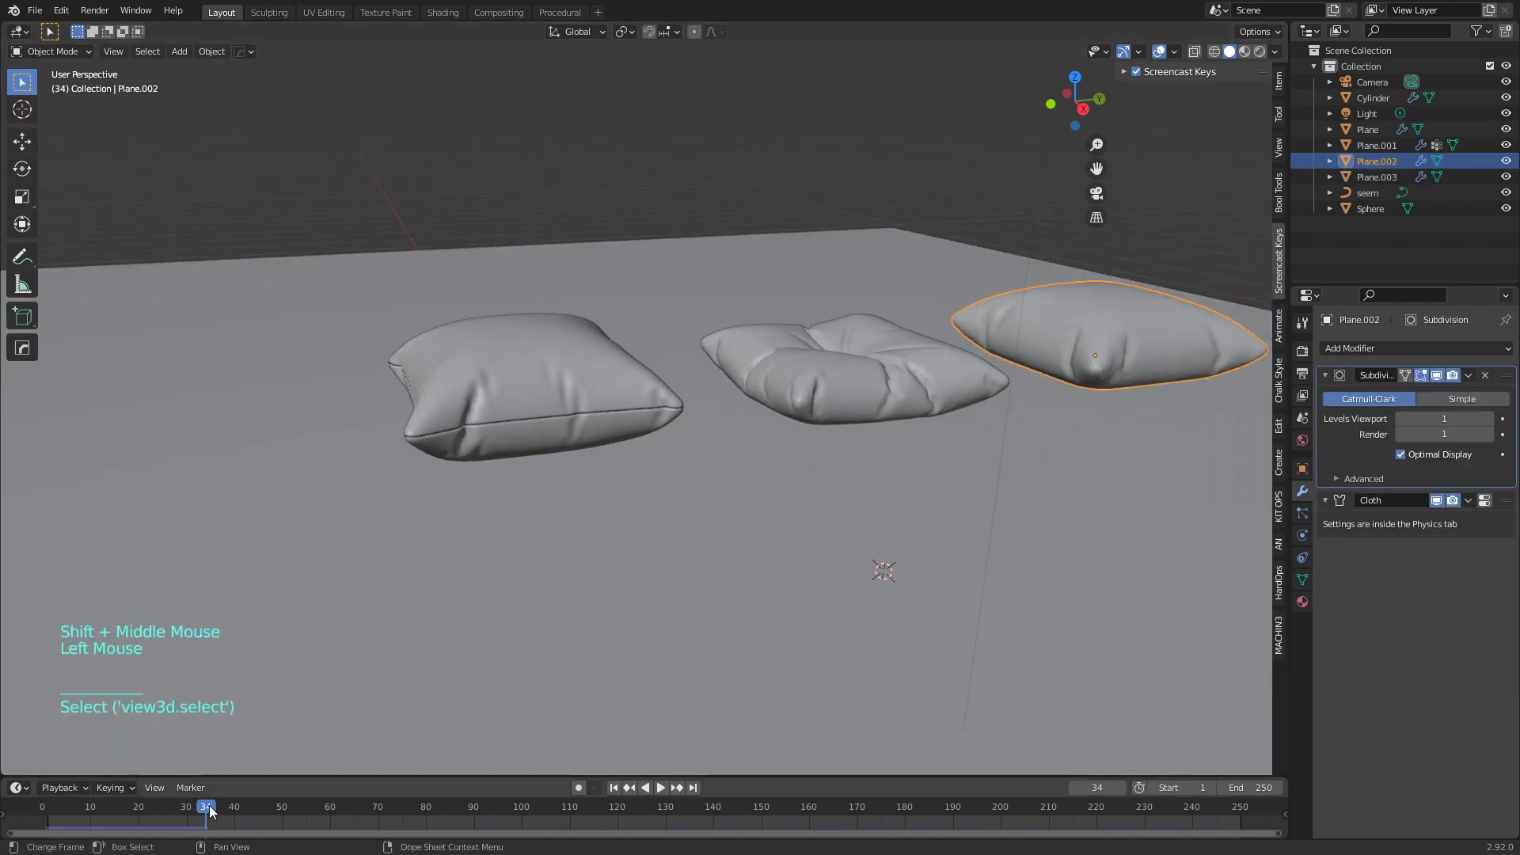
click(42, 808)
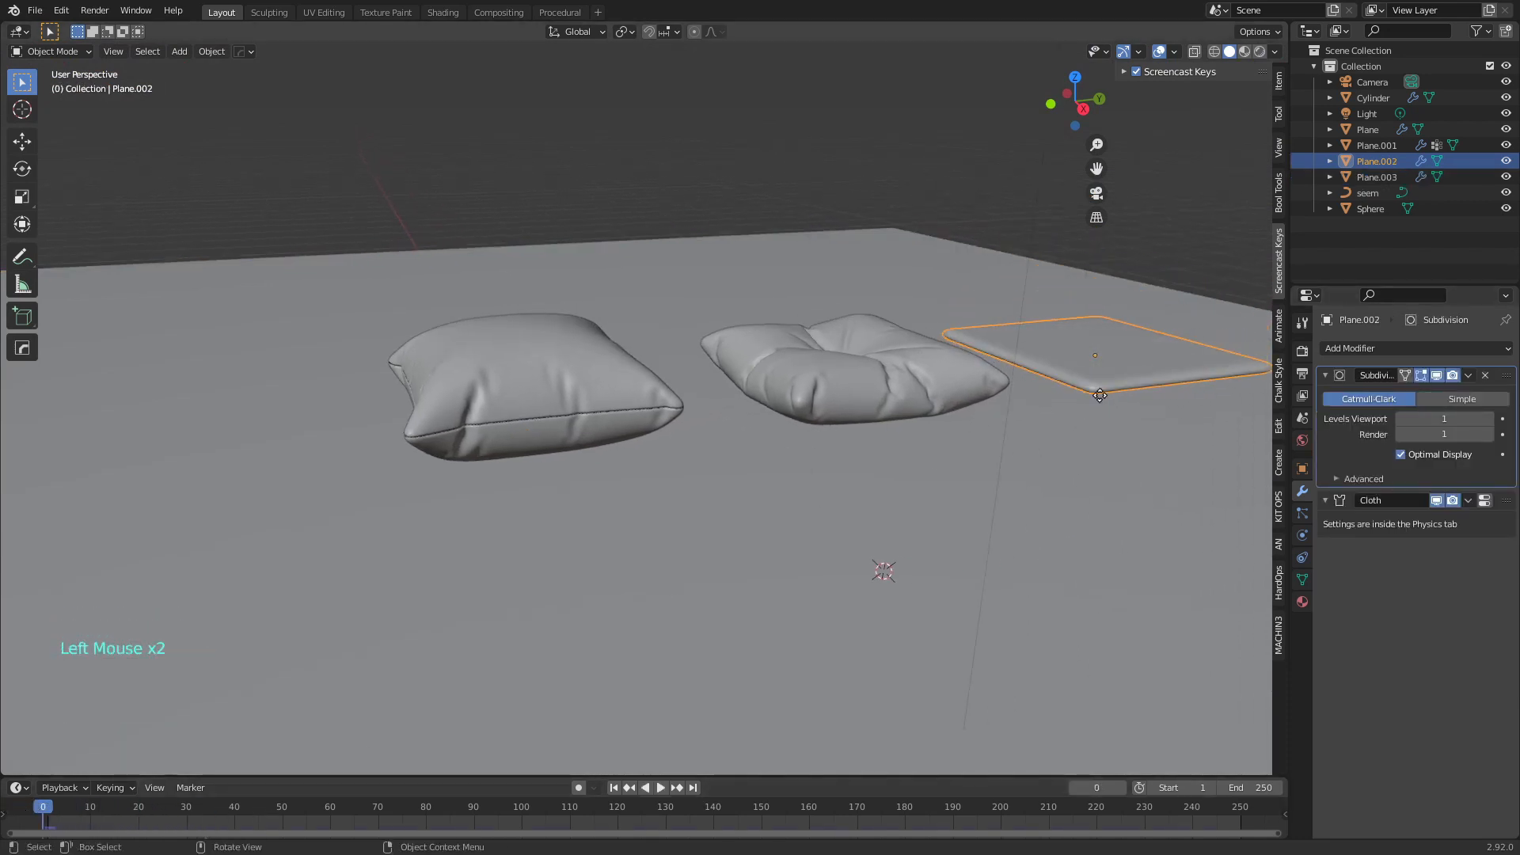
key(g)
click(483, 324)
middle_drag(483, 324, 713, 333)
key(g)
click(845, 292)
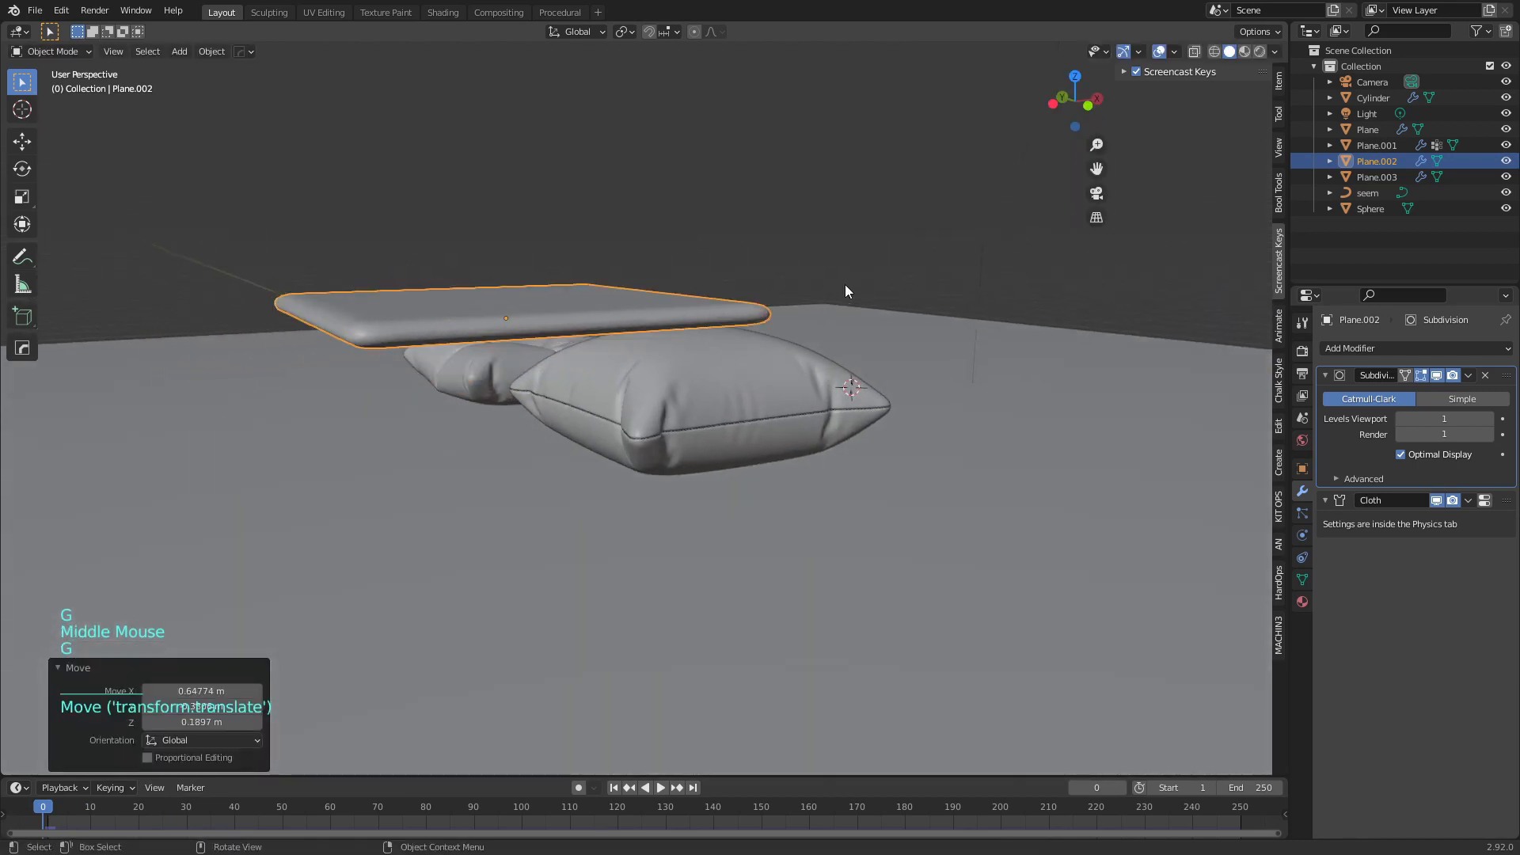
Position the flat third pillow just above the stitched pillow, overhanging its outer side
middle_drag(845, 291, 508, 369)
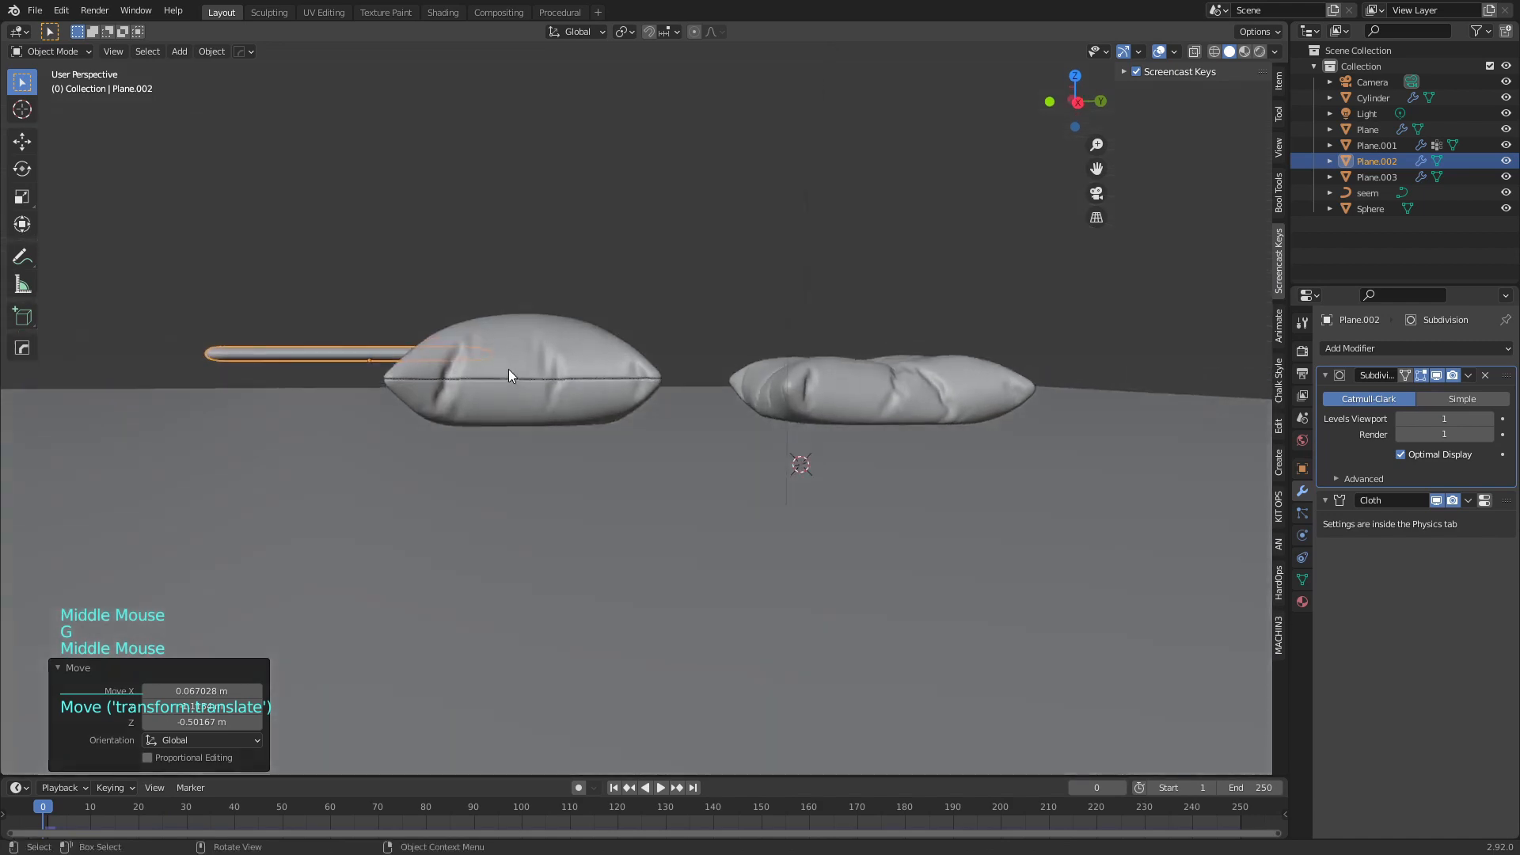
key(g)
click(516, 299)
middle_drag(517, 299, 695, 369)
key(g)
click(831, 376)
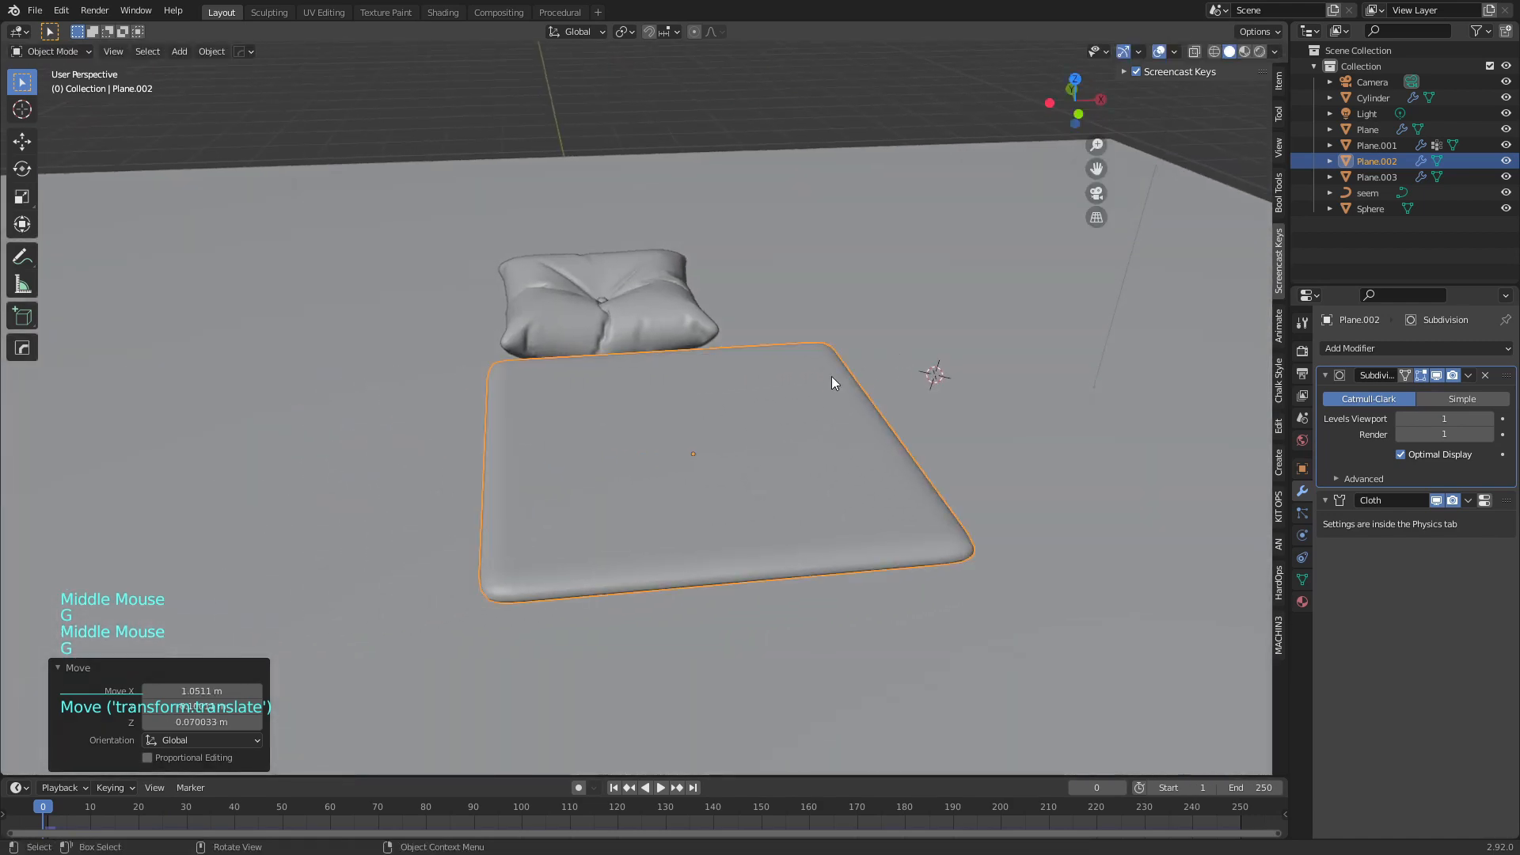
middle_drag(831, 377, 649, 351)
key(g)
click(682, 358)
key(g)
click(655, 380)
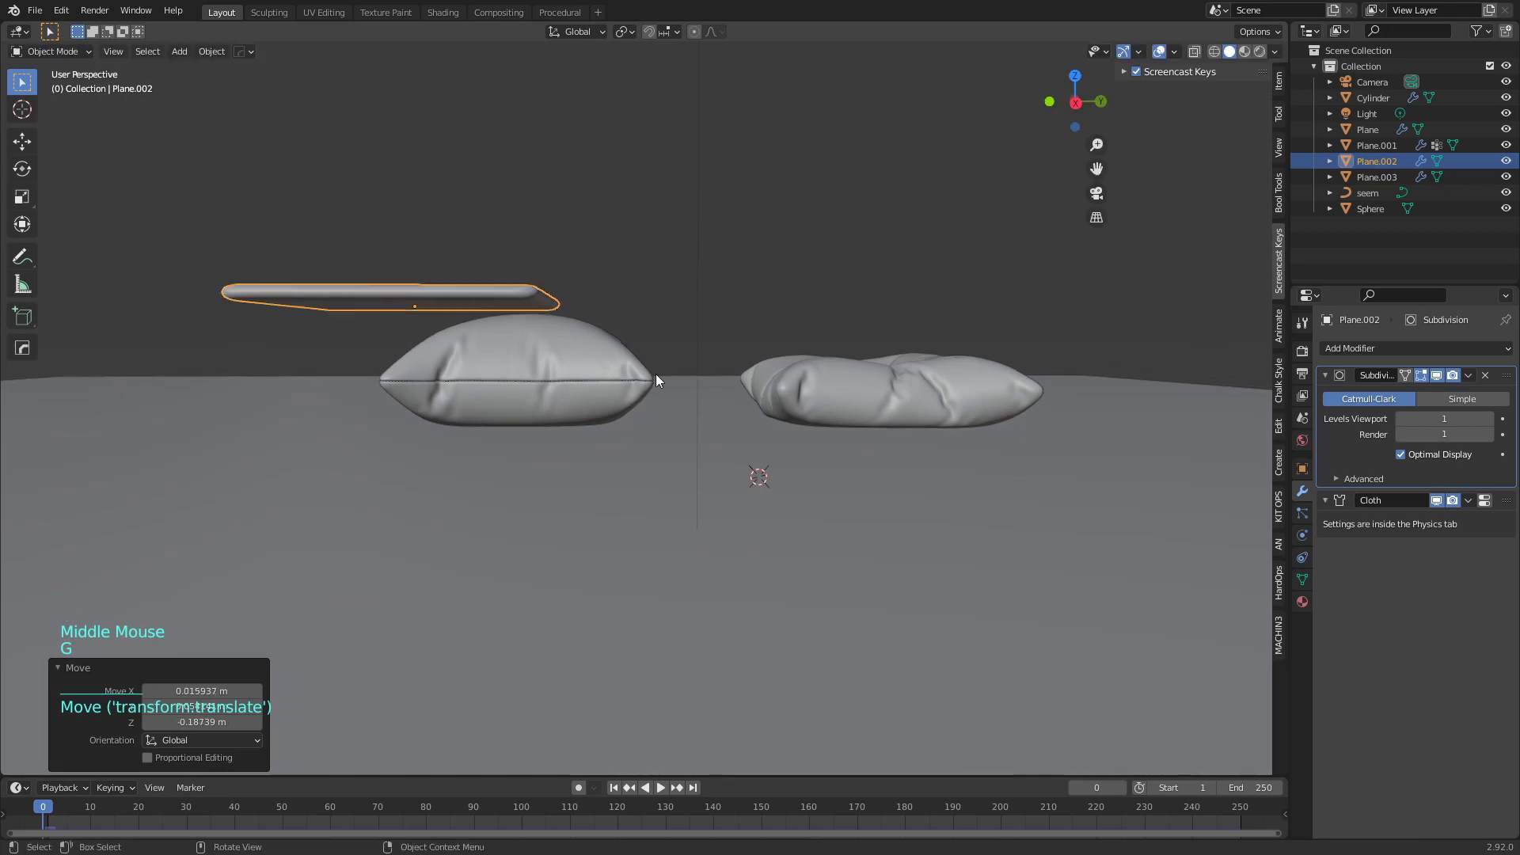
key(g)
right_click(655, 317)
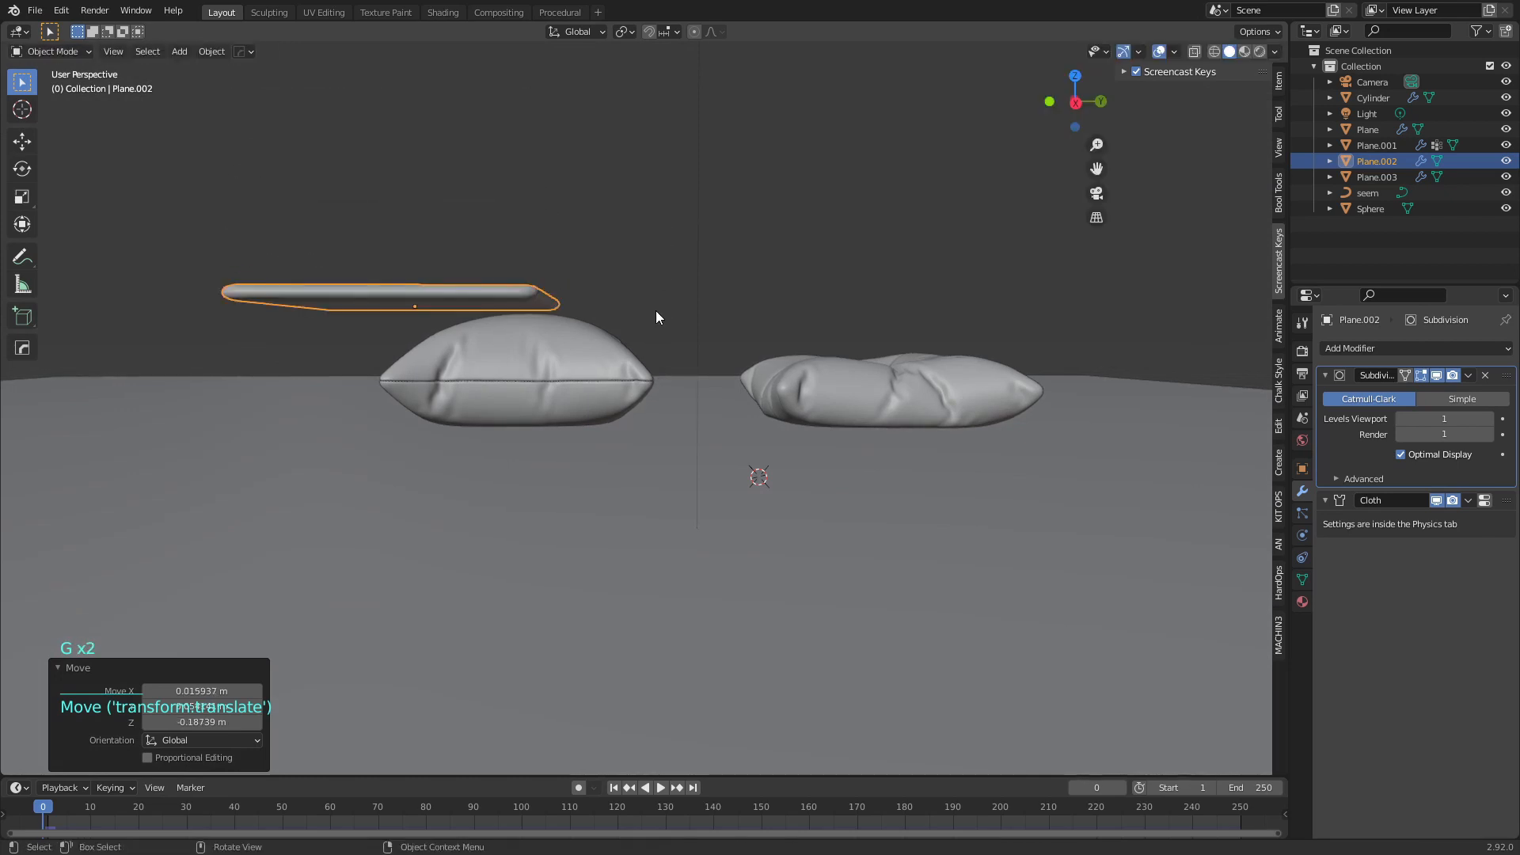
Enable Collision physics on the stitched first pillow
middle_drag(519, 364, 570, 373)
middle_drag(570, 372, 615, 384)
scroll(615, 380, up, 1)
click(593, 387)
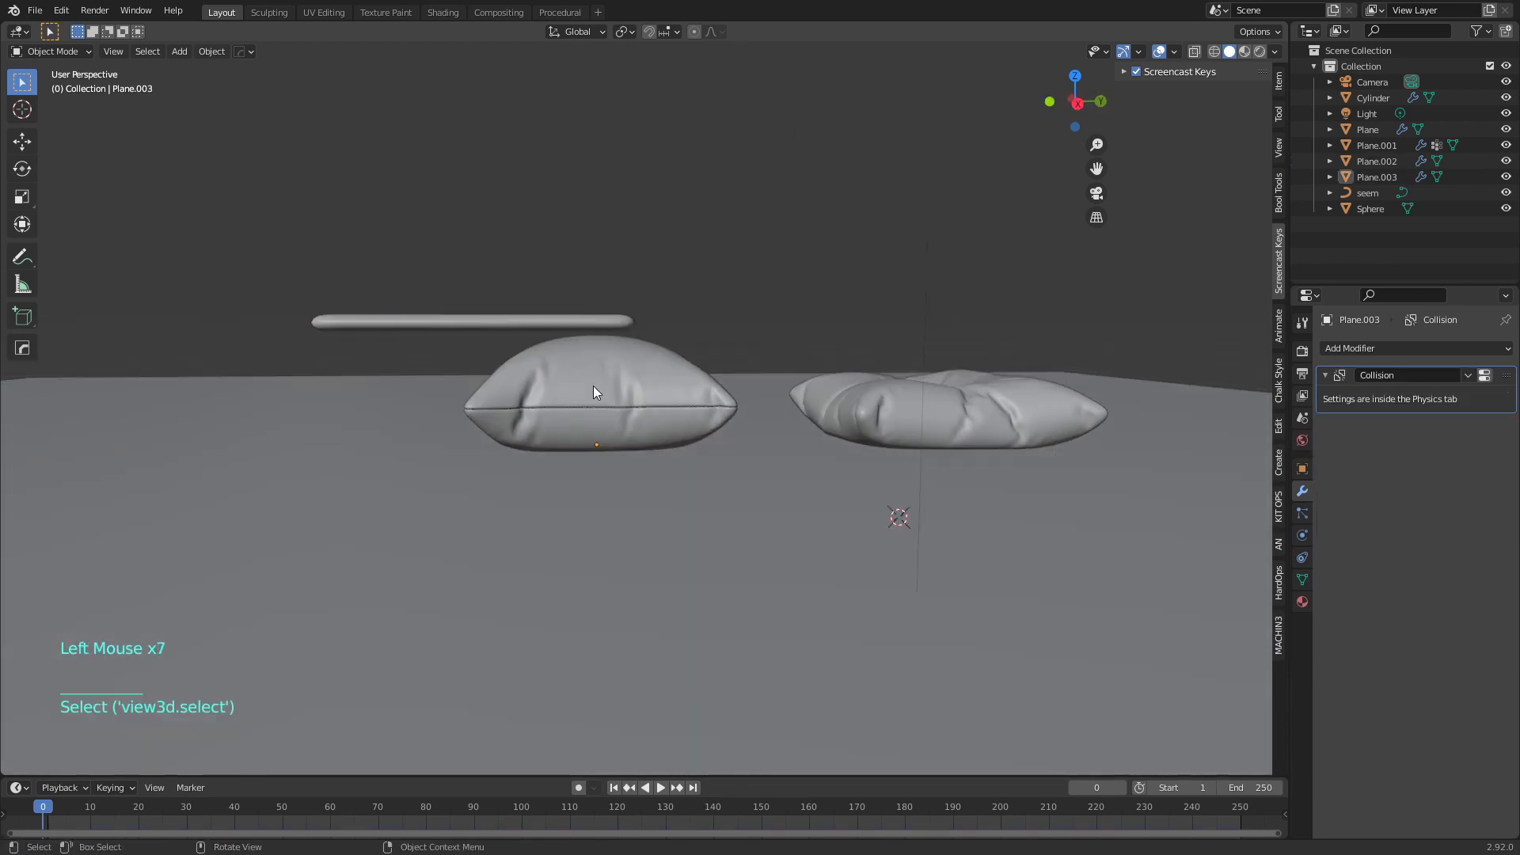
click(592, 346)
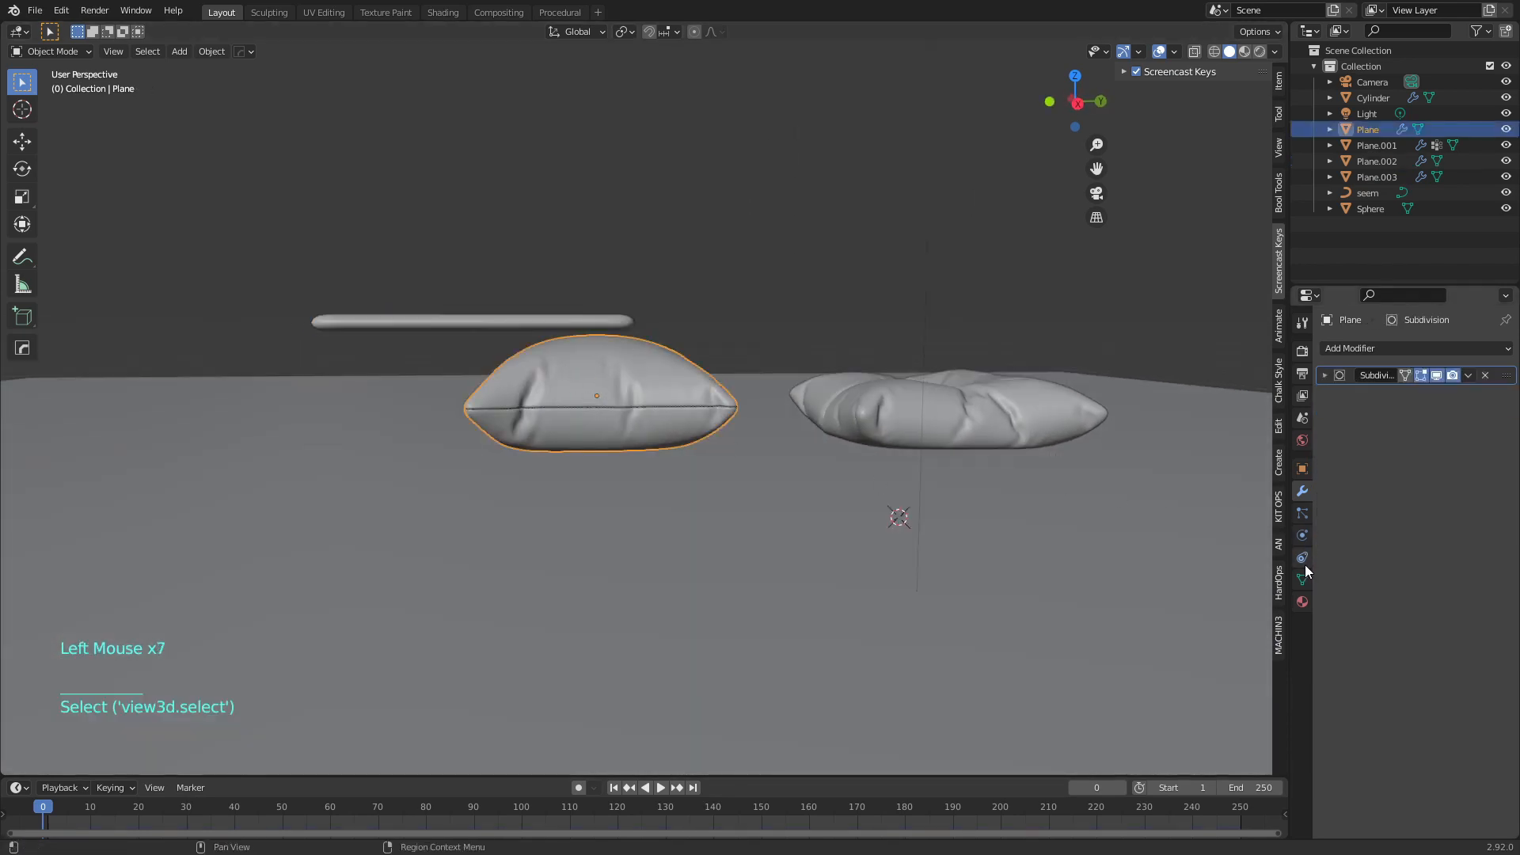
click(1305, 535)
click(1410, 386)
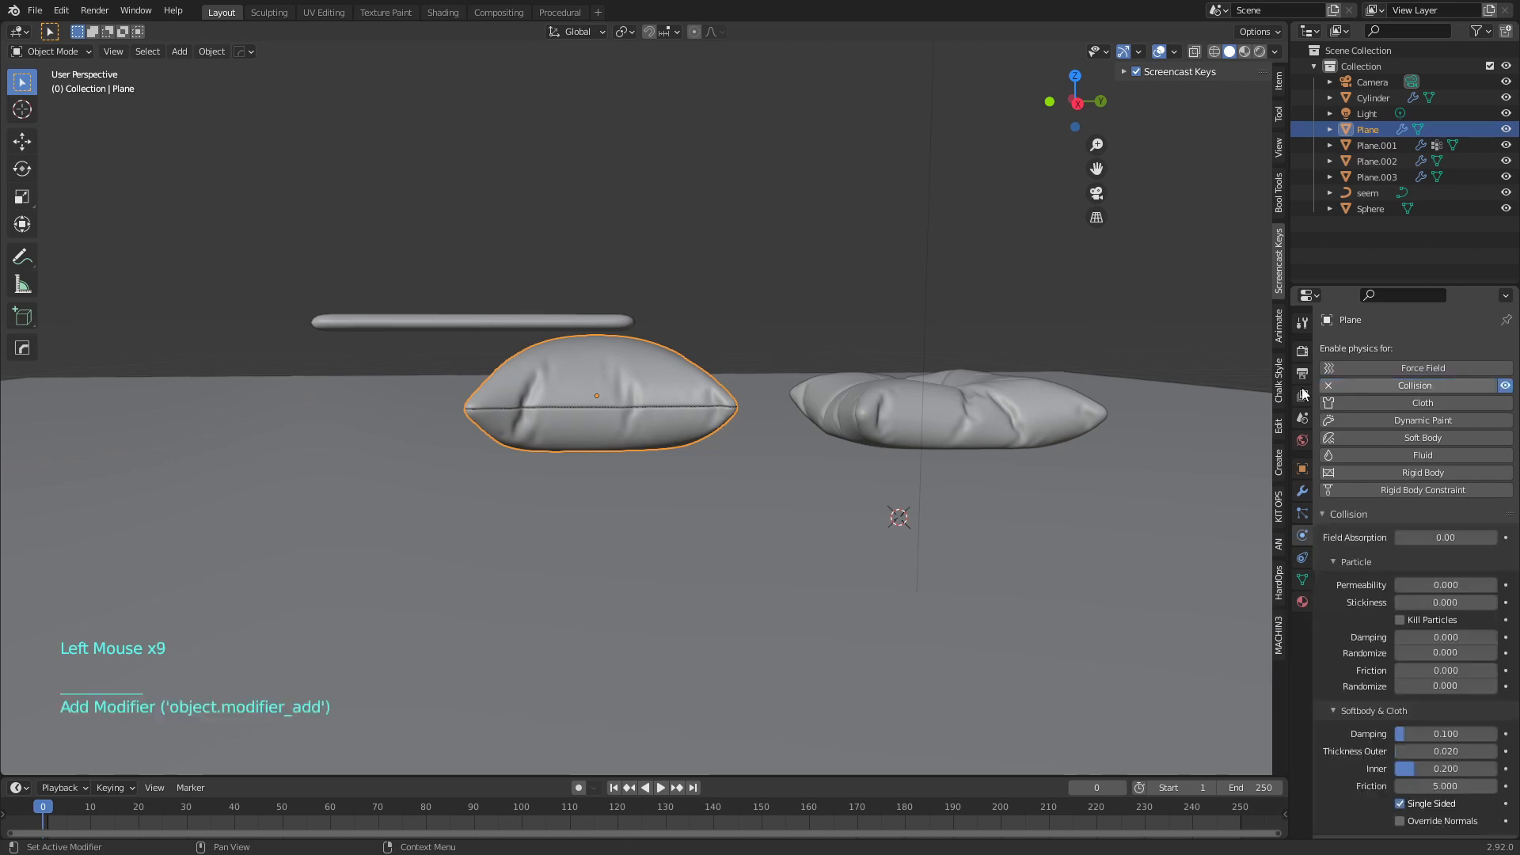
Play the third pillow's cloth simulation as it falls onto the stitched pillow, and return to frame 0
click(690, 273)
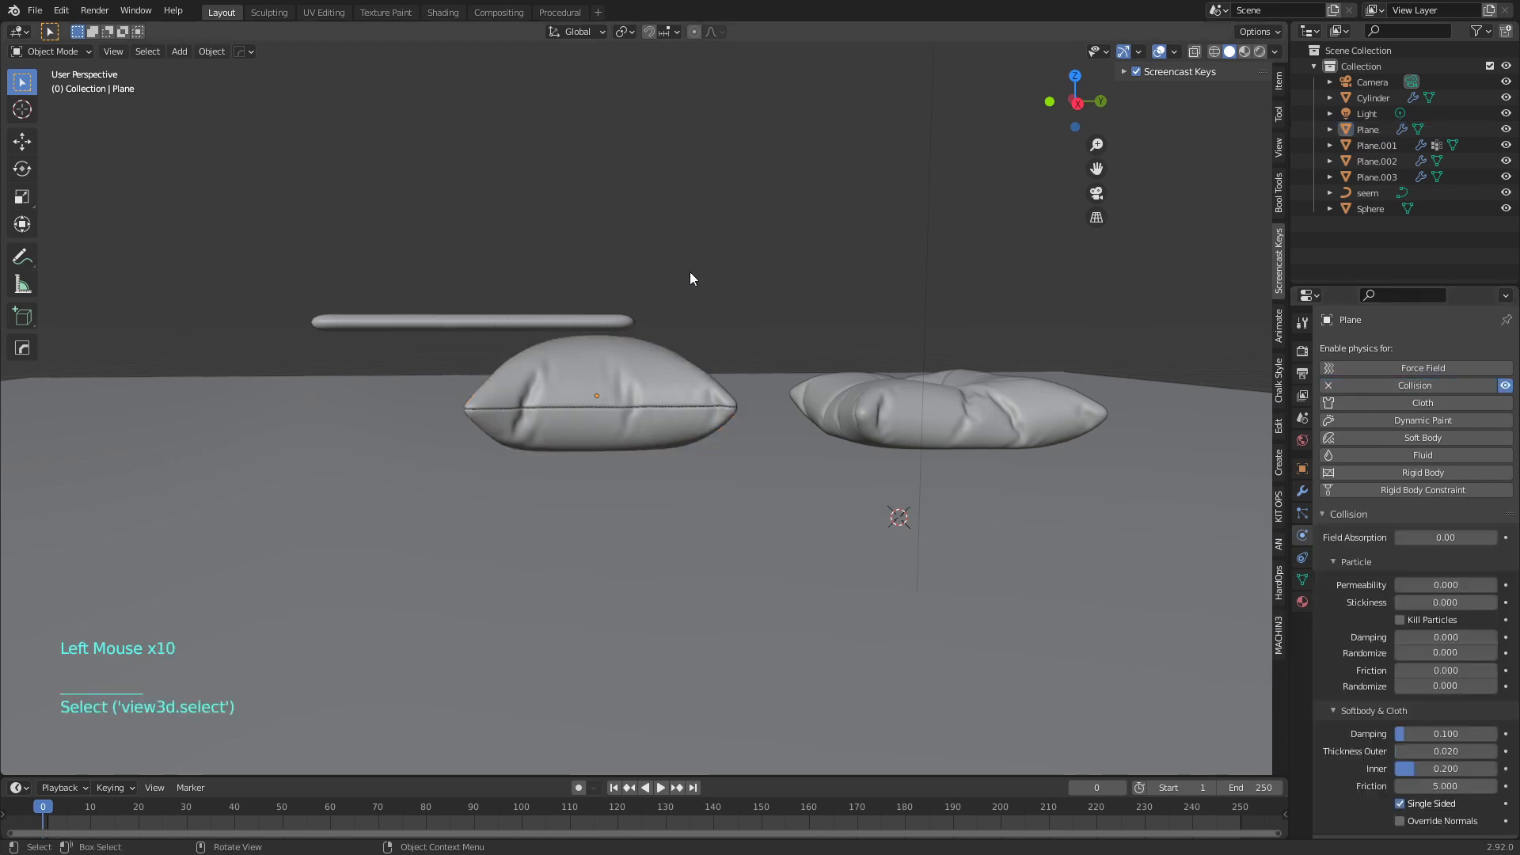
click(478, 323)
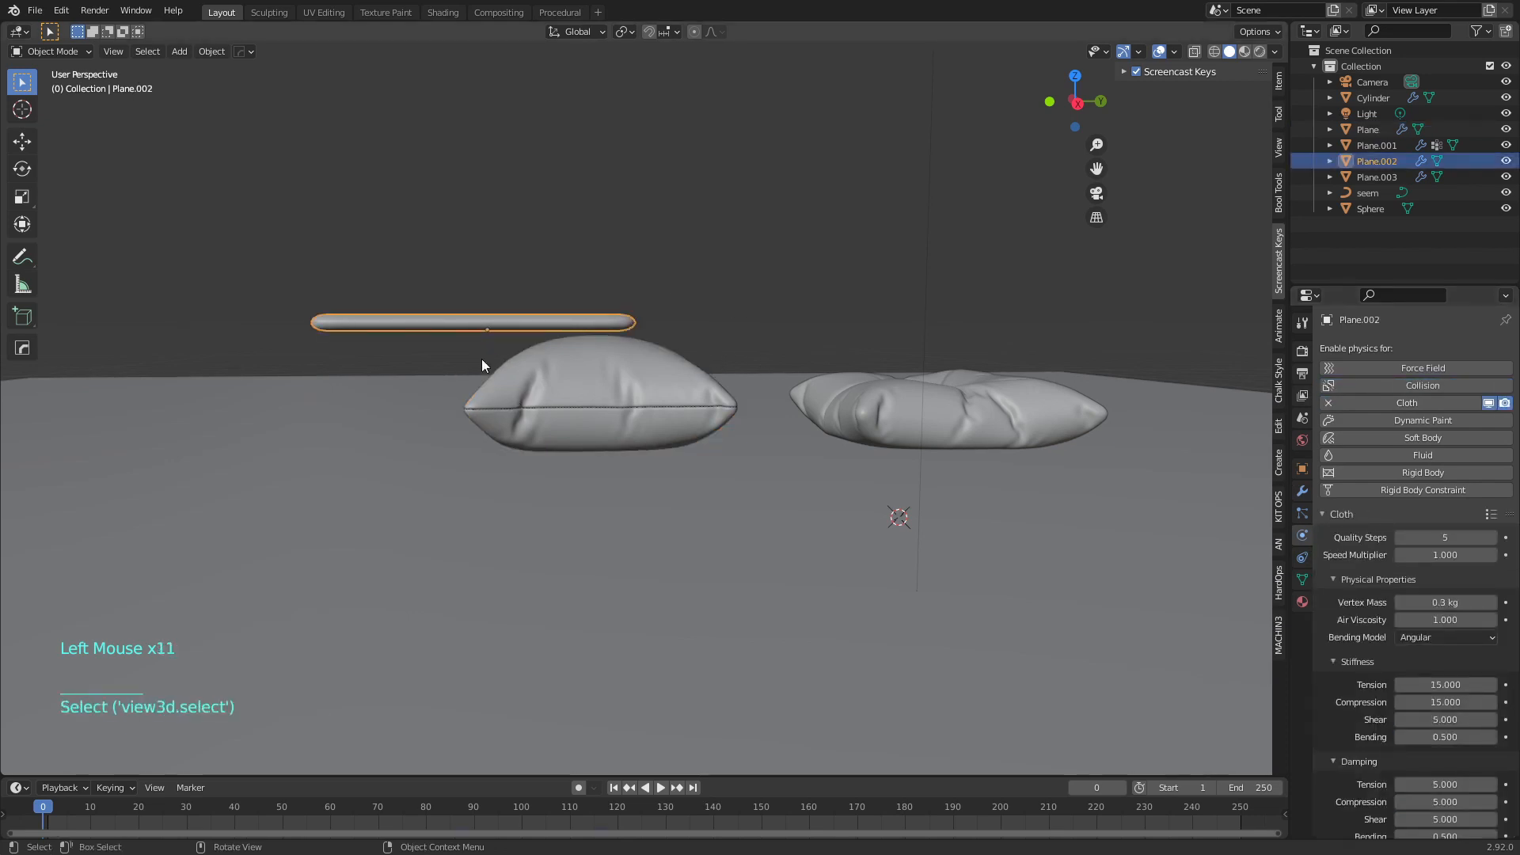
key(space)
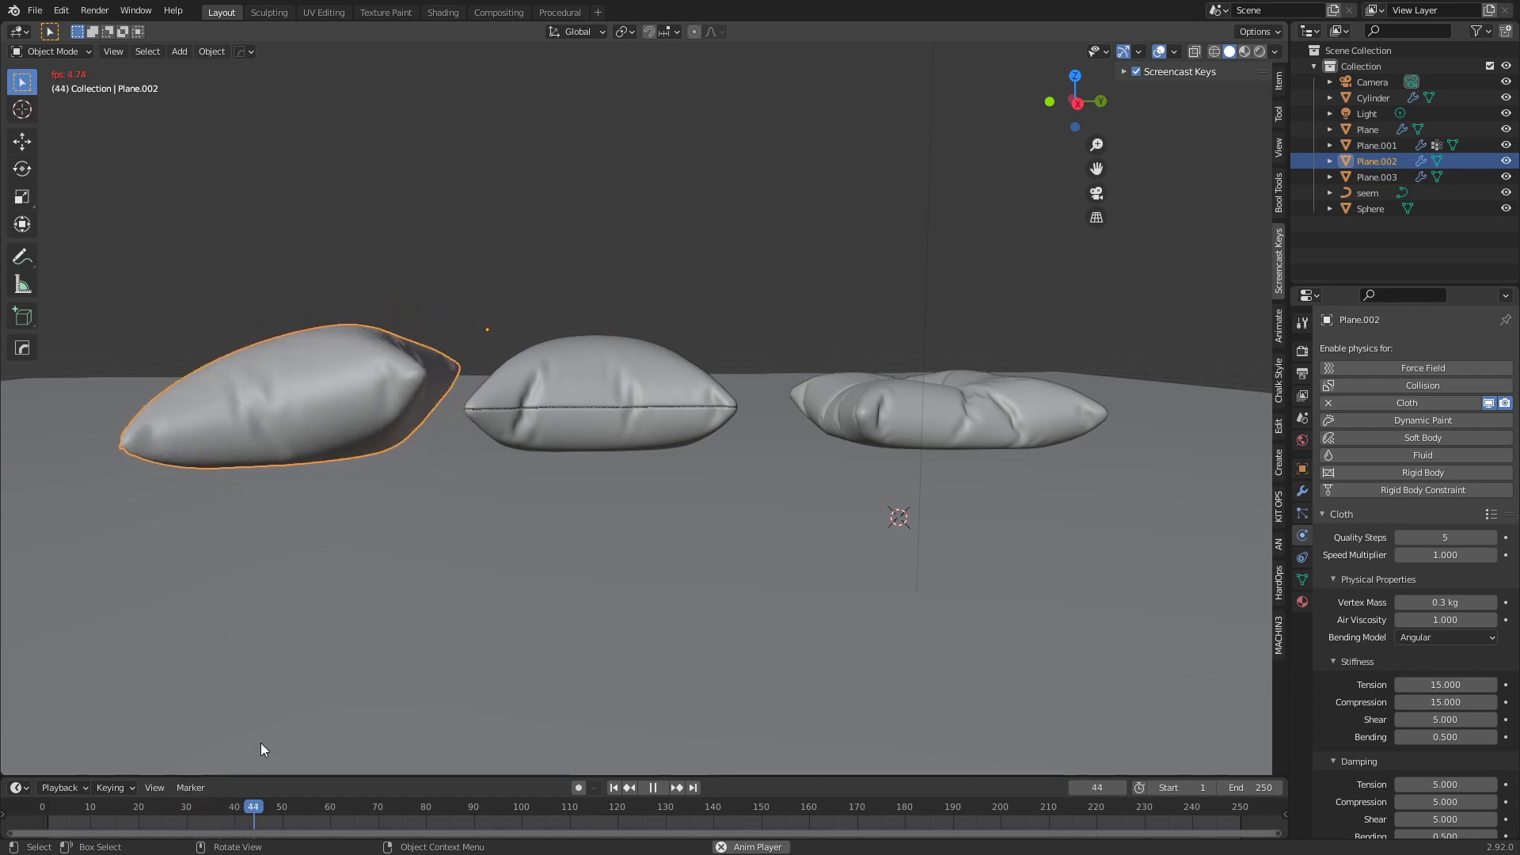
key(space)
drag(259, 808, 42, 808)
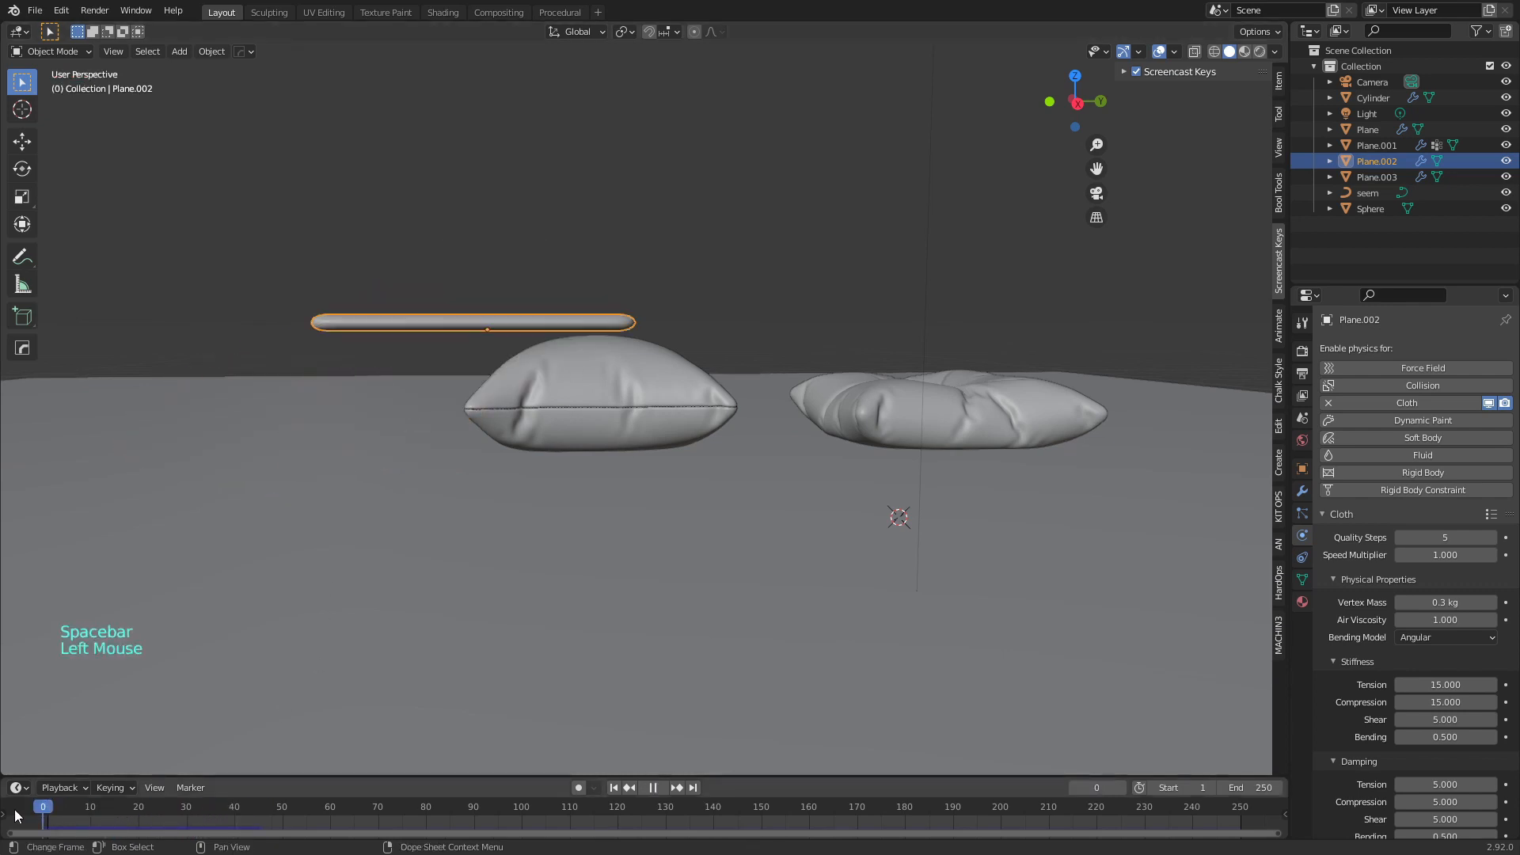
Set the ground plane's Softbody & Cloth collision friction to 80
click(380, 467)
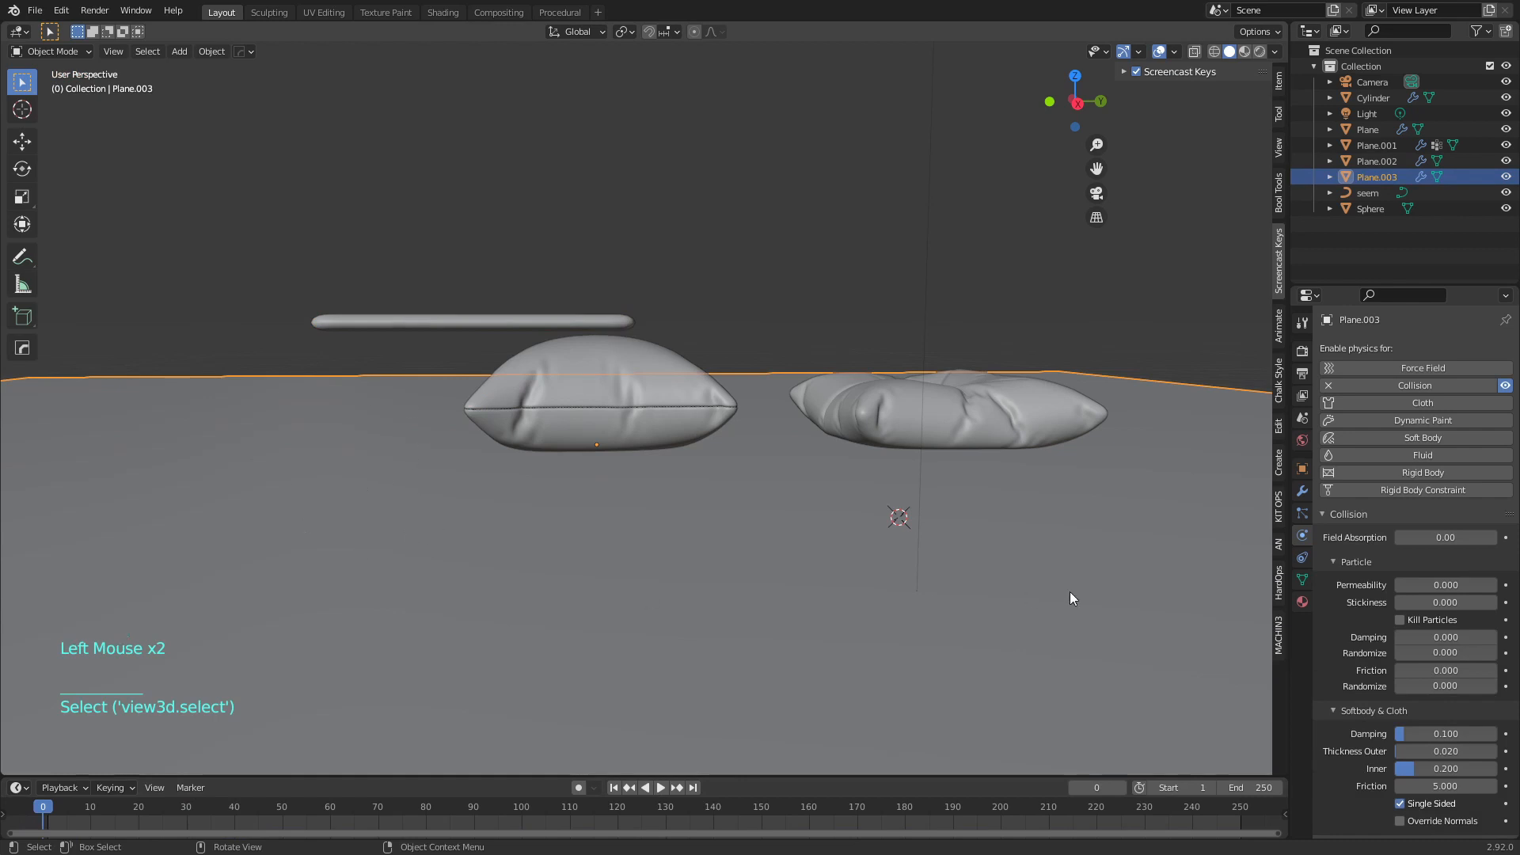
scroll(1335, 593, down, 12)
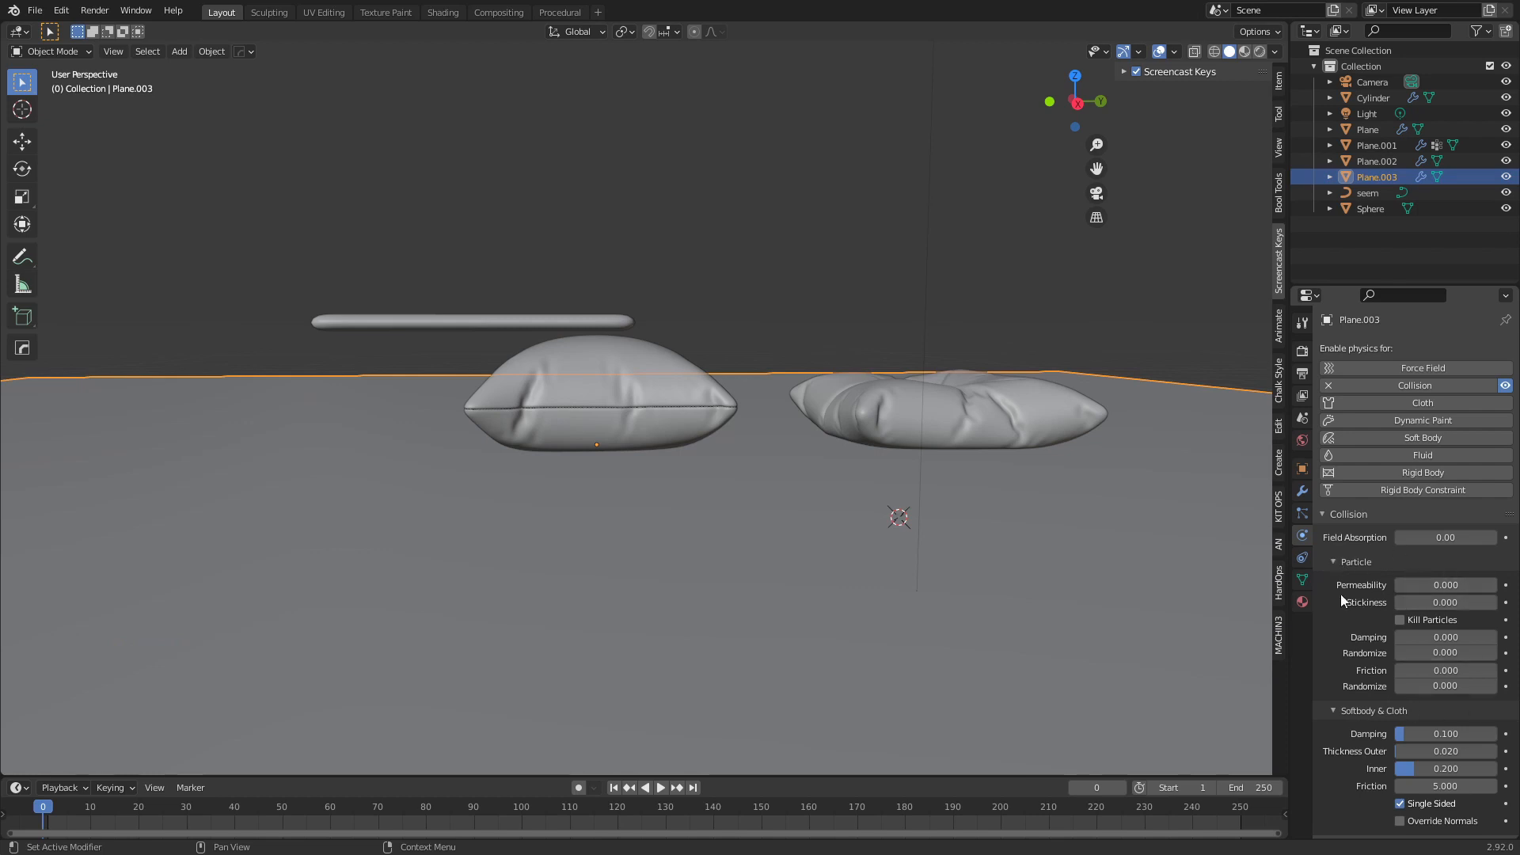
click(1335, 564)
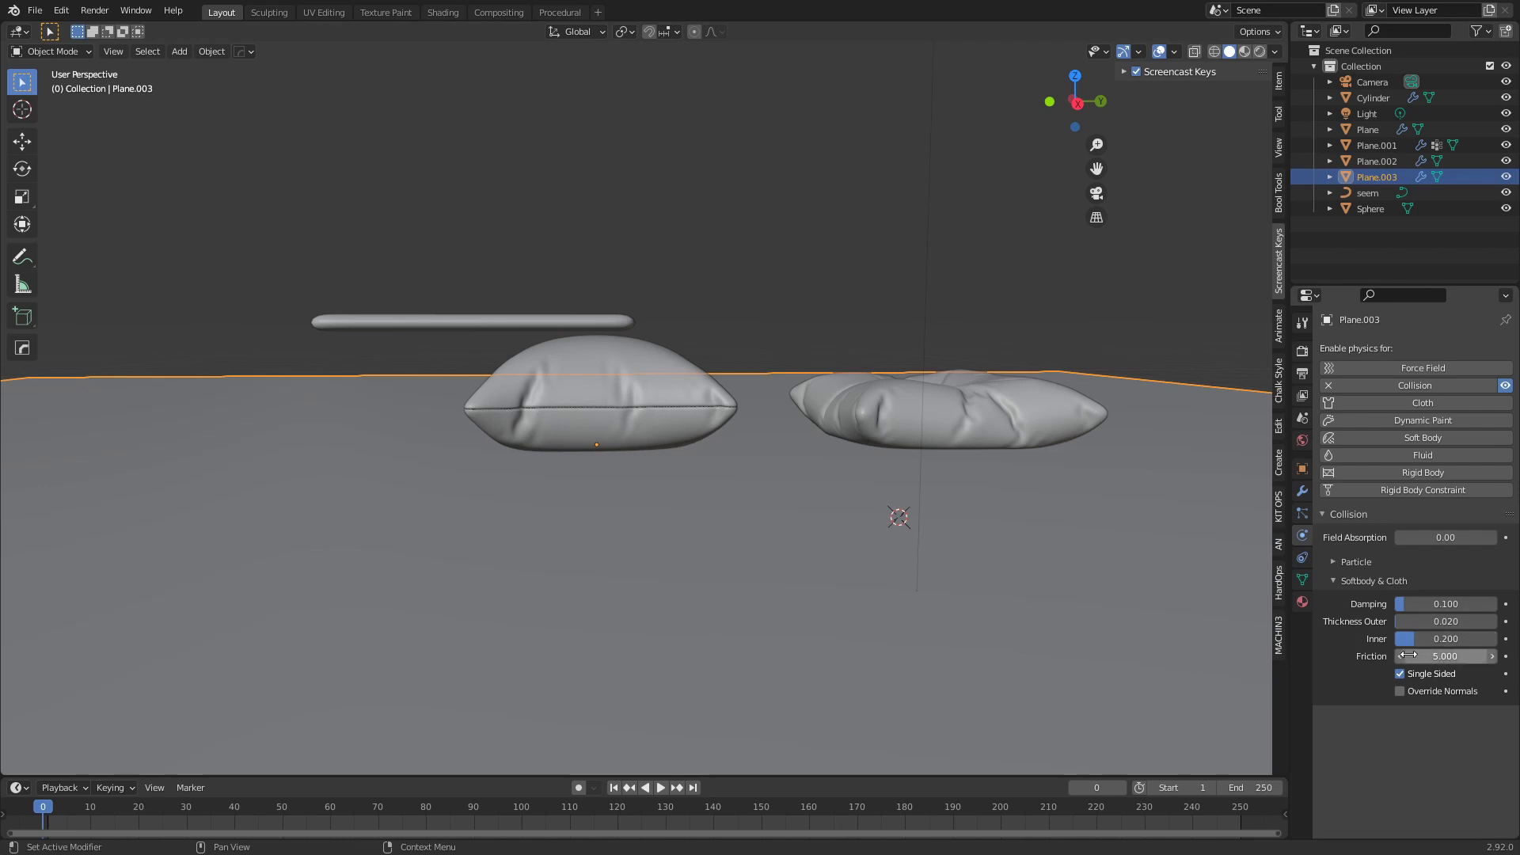
drag(1416, 656, 1473, 656)
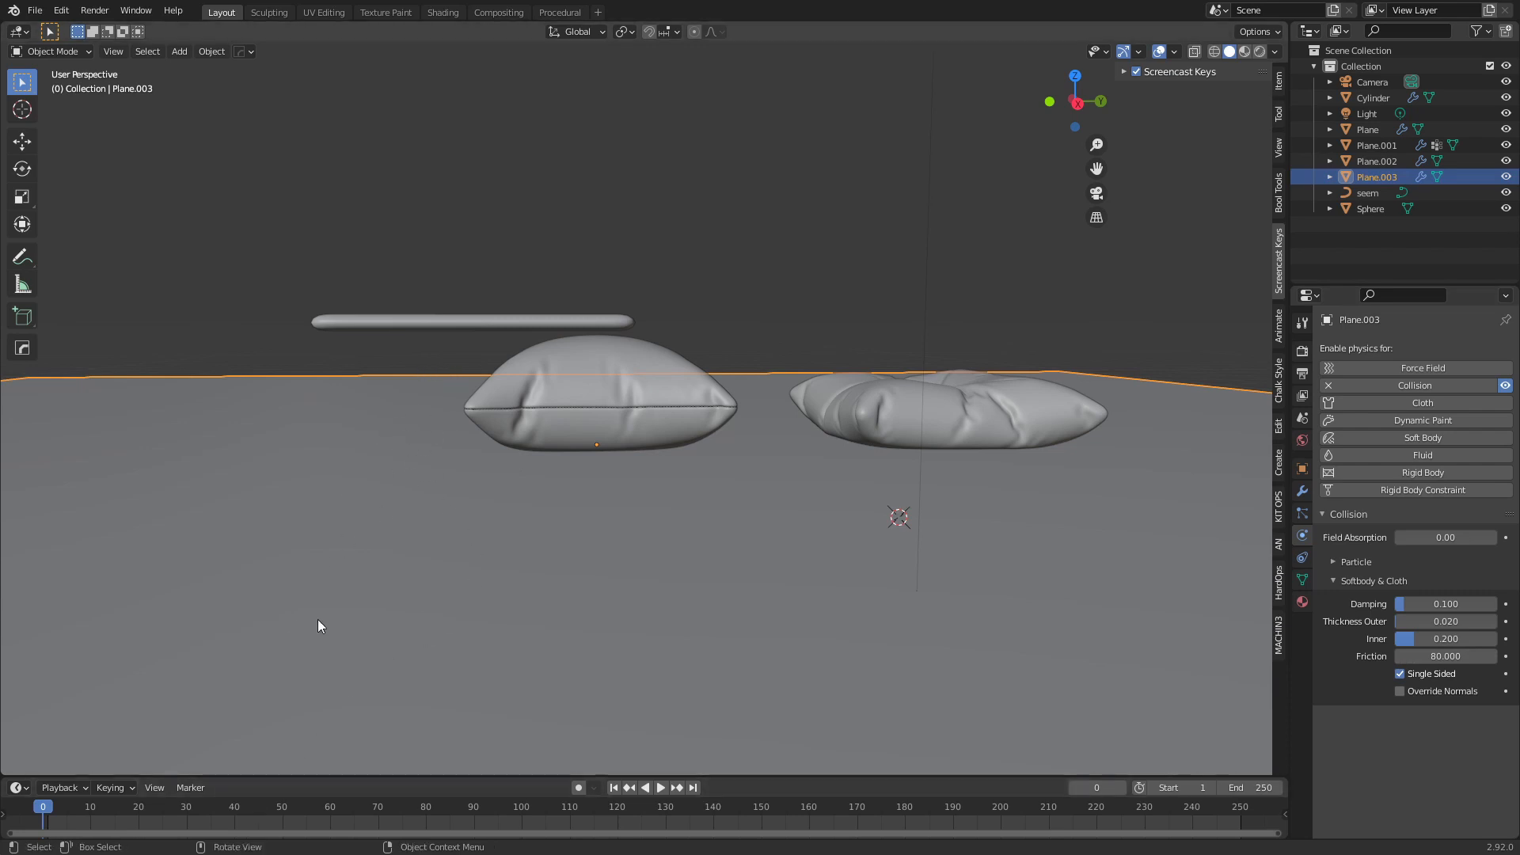
Play the simulation to frame 72 and examine how the third pillow leans against the stitched one
key(space)
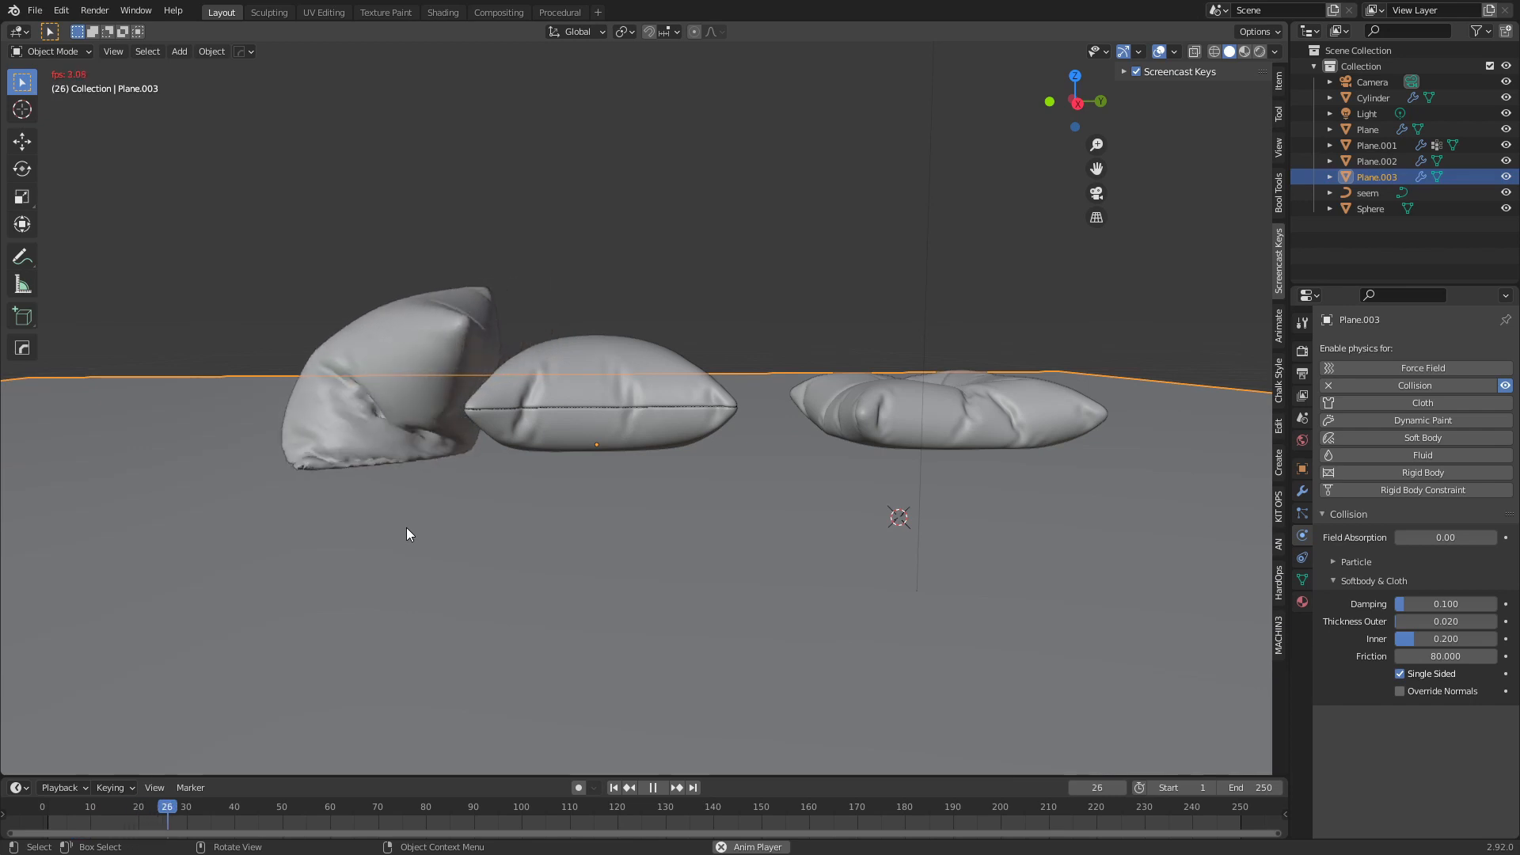
middle_drag(418, 496, 423, 495)
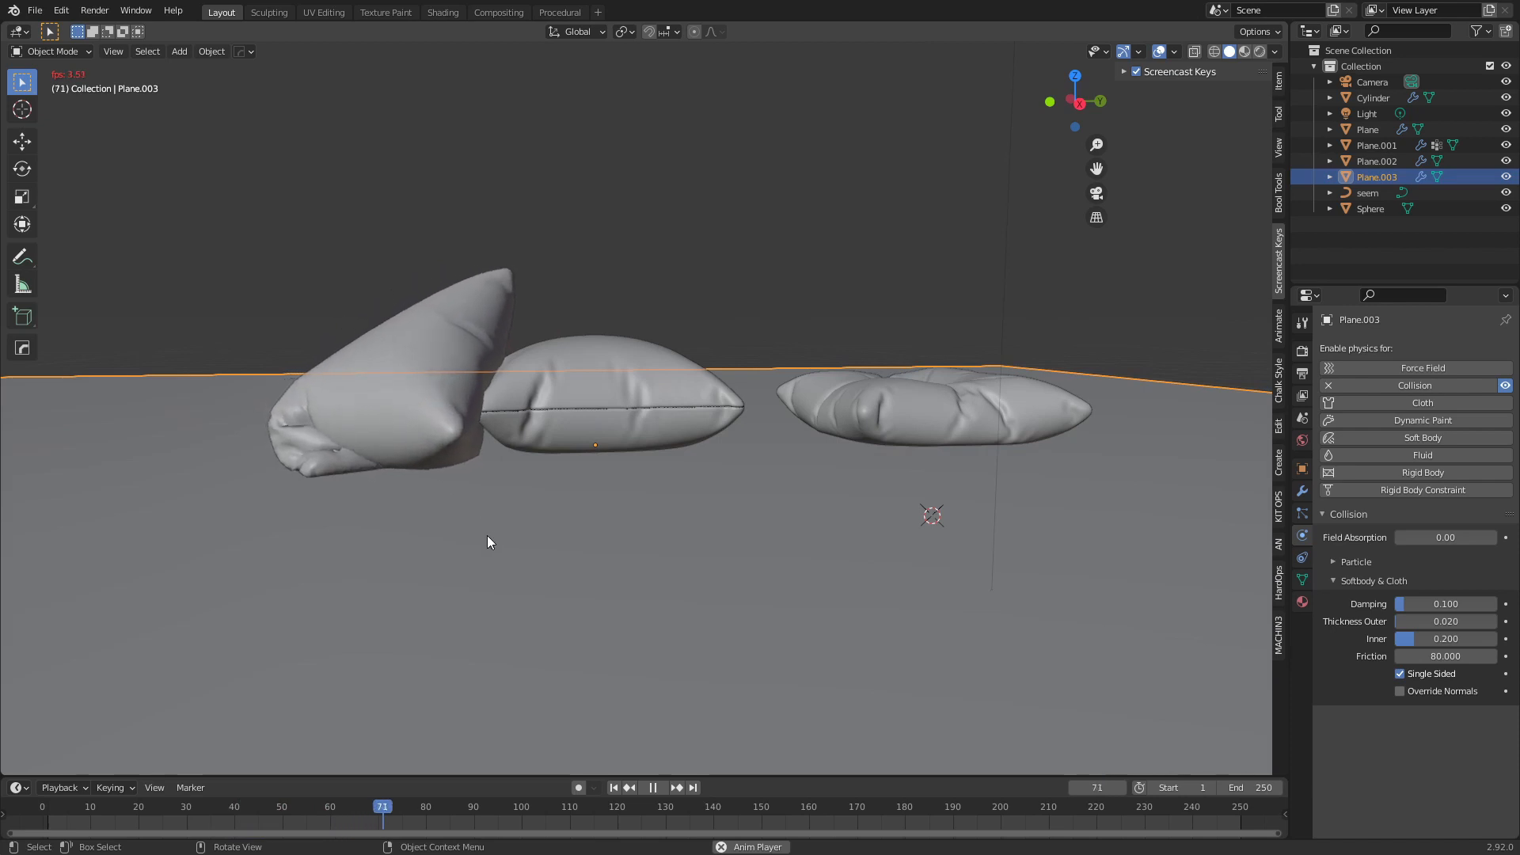
key(space)
middle_drag(456, 512, 697, 524)
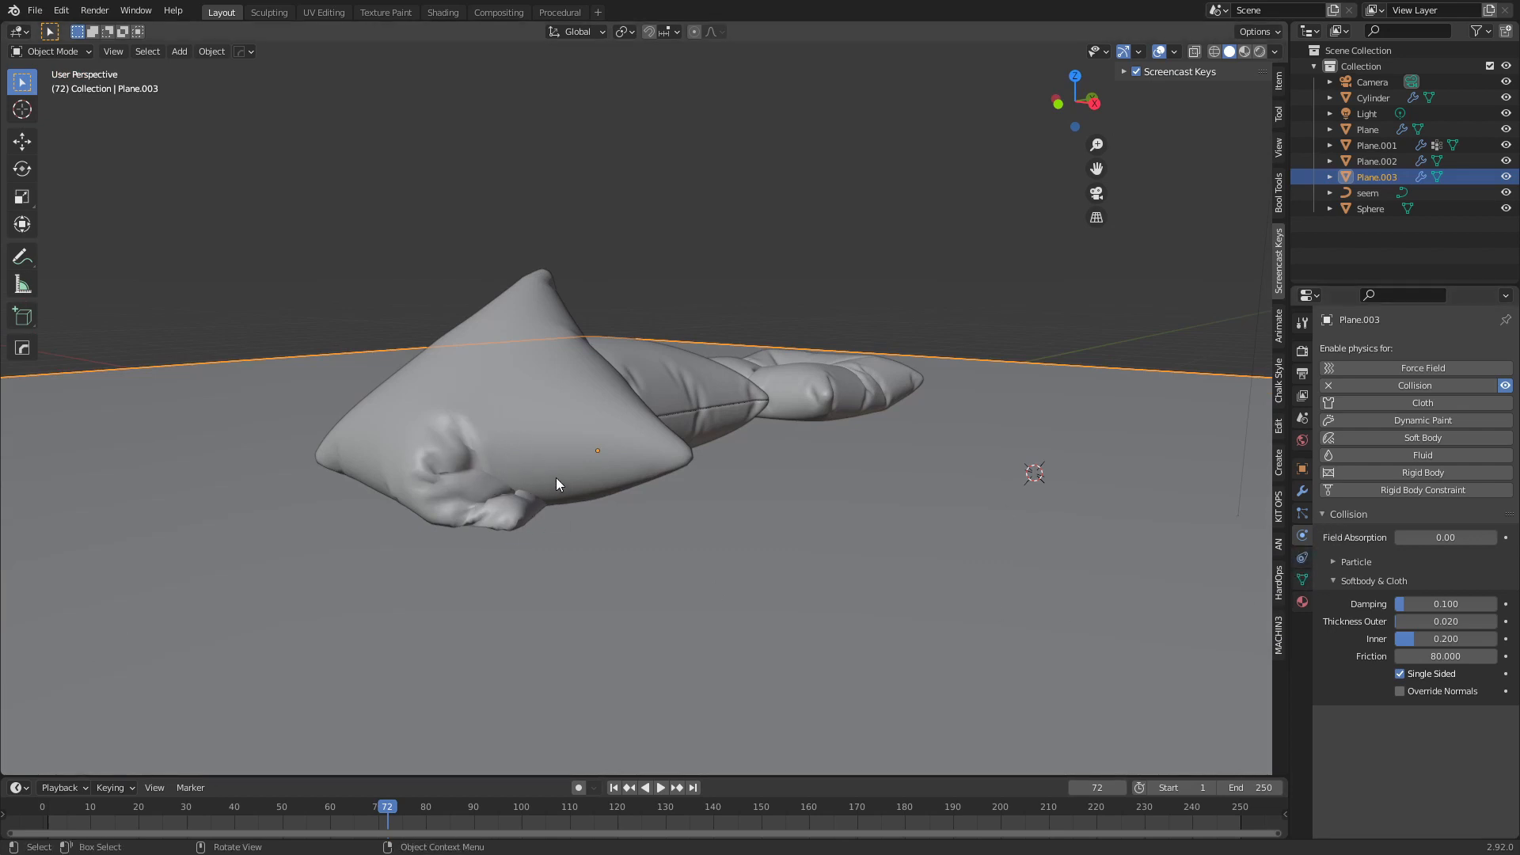
middle_drag(556, 477, 607, 485)
middle_drag(757, 516, 681, 509)
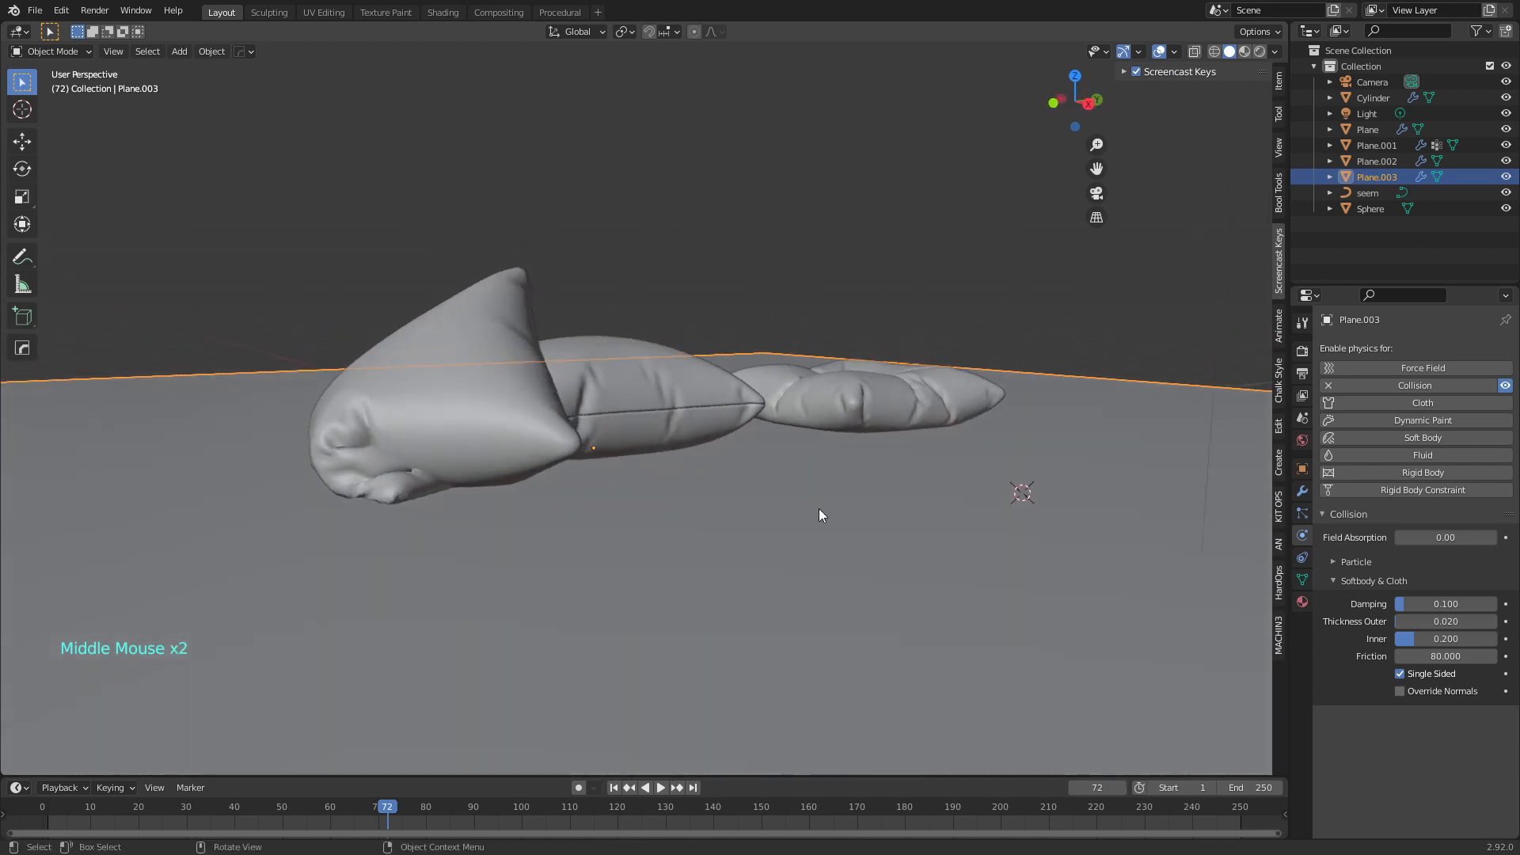
Enable Self Collisions in the third pillow's cloth settings
click(401, 465)
scroll(1338, 712, down, 3)
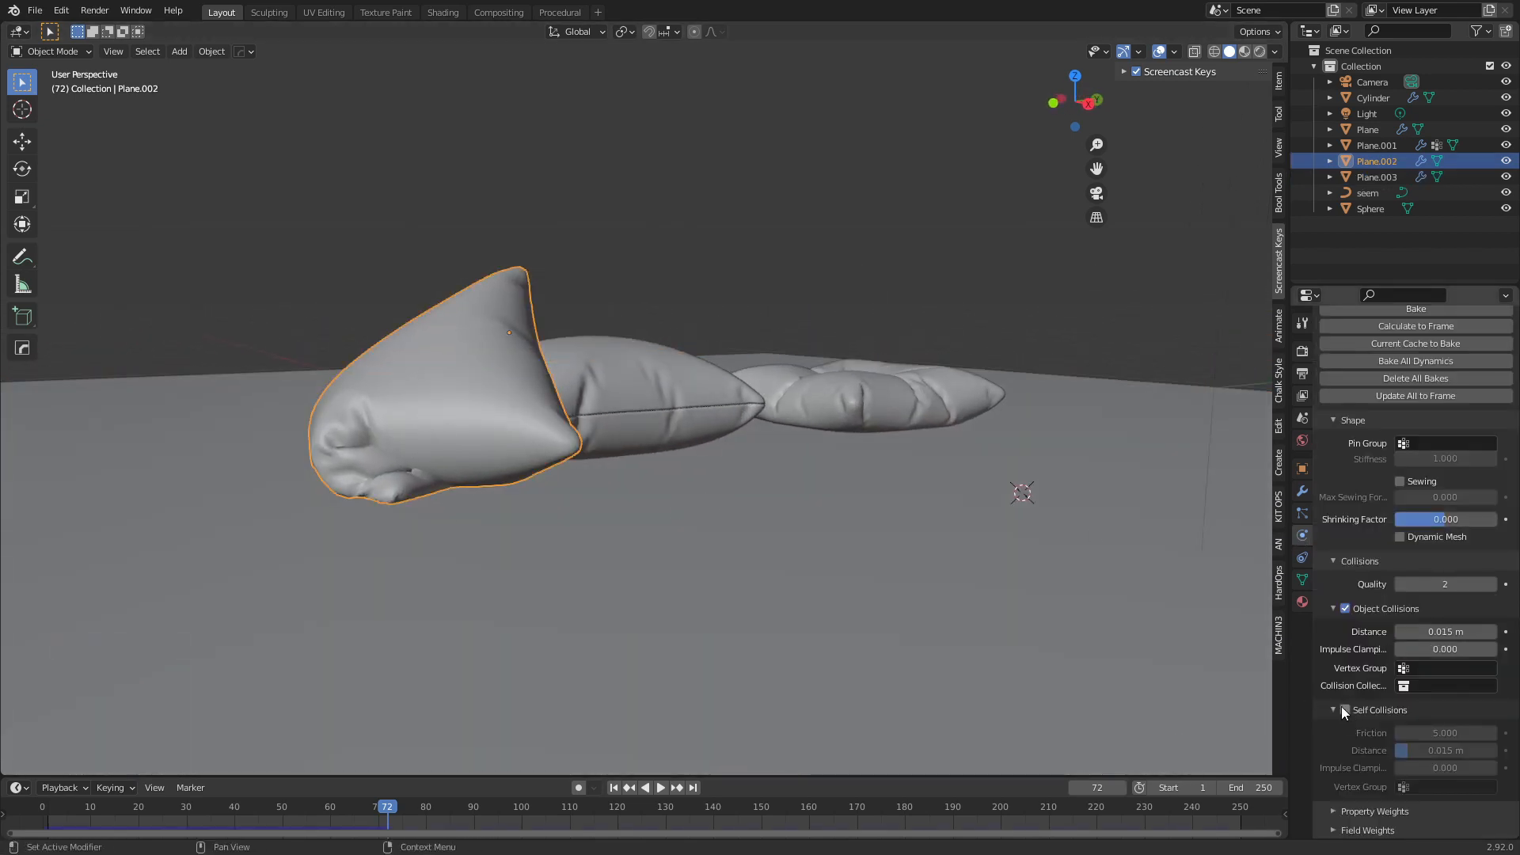
click(1346, 709)
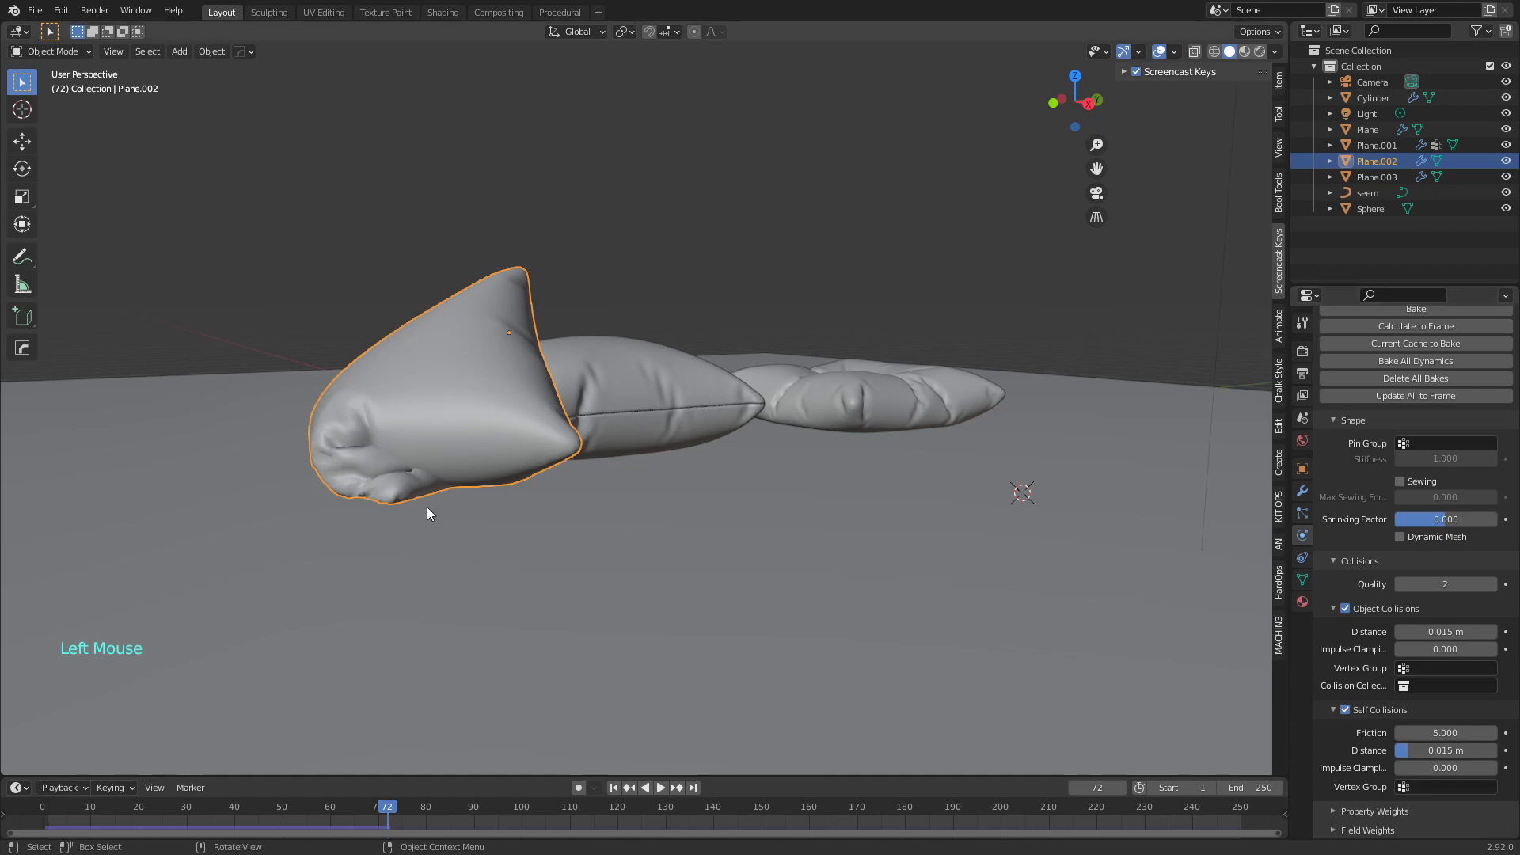
scroll(427, 511, up, 1)
middle_drag(428, 511, 510, 506)
scroll(509, 505, down, 1)
scroll(506, 503, up, 1)
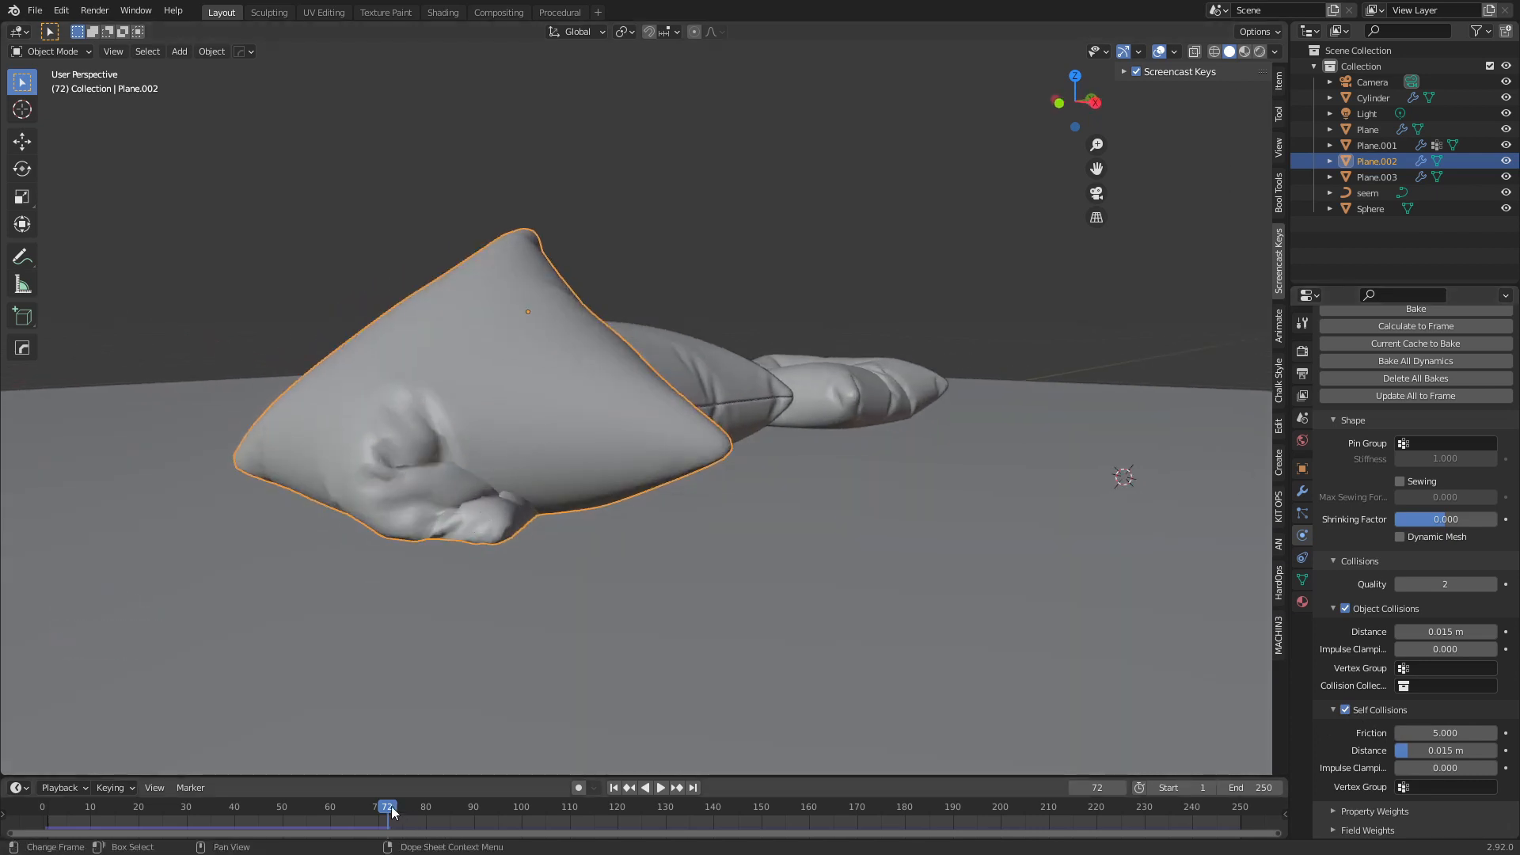
Rerun the simulation from frame 0 with self collisions and watch the third pillow fall and settle
drag(390, 809, 11, 794)
middle_drag(712, 546, 701, 486)
scroll(637, 452, down, 2)
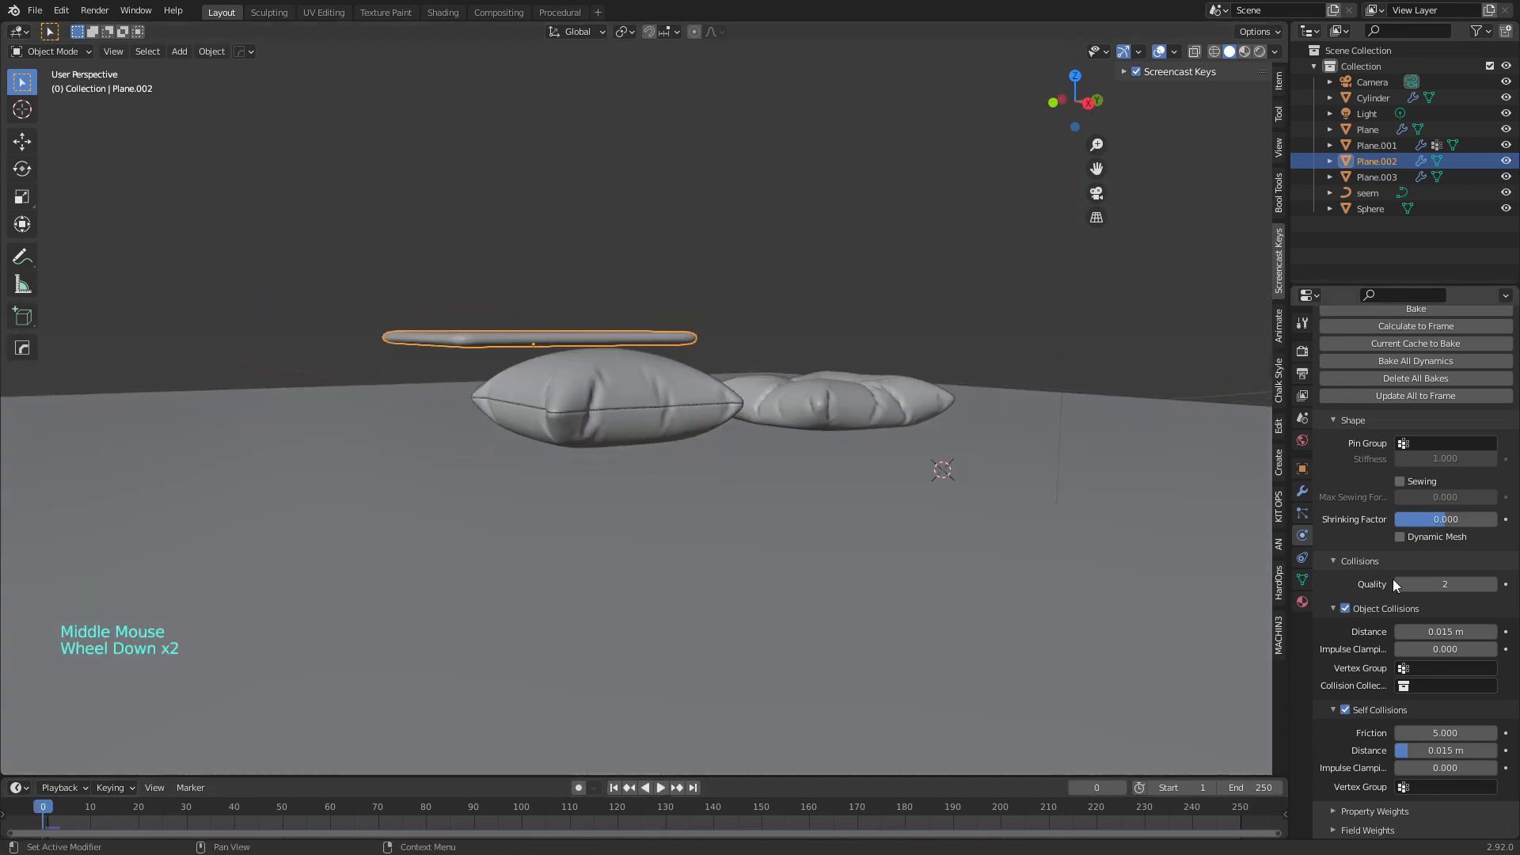
key(space)
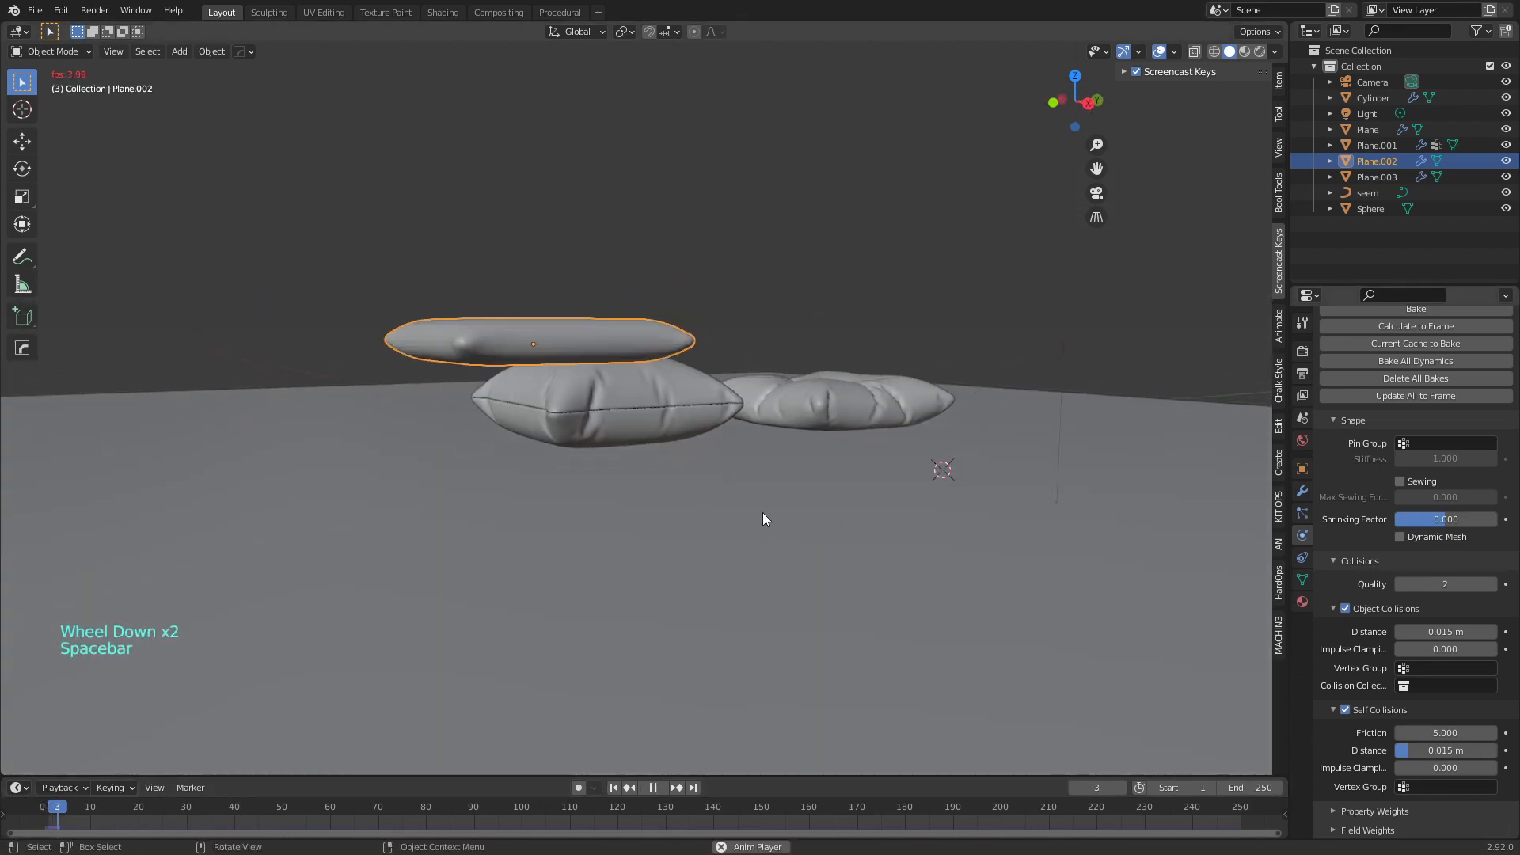
middle_drag(744, 519, 740, 520)
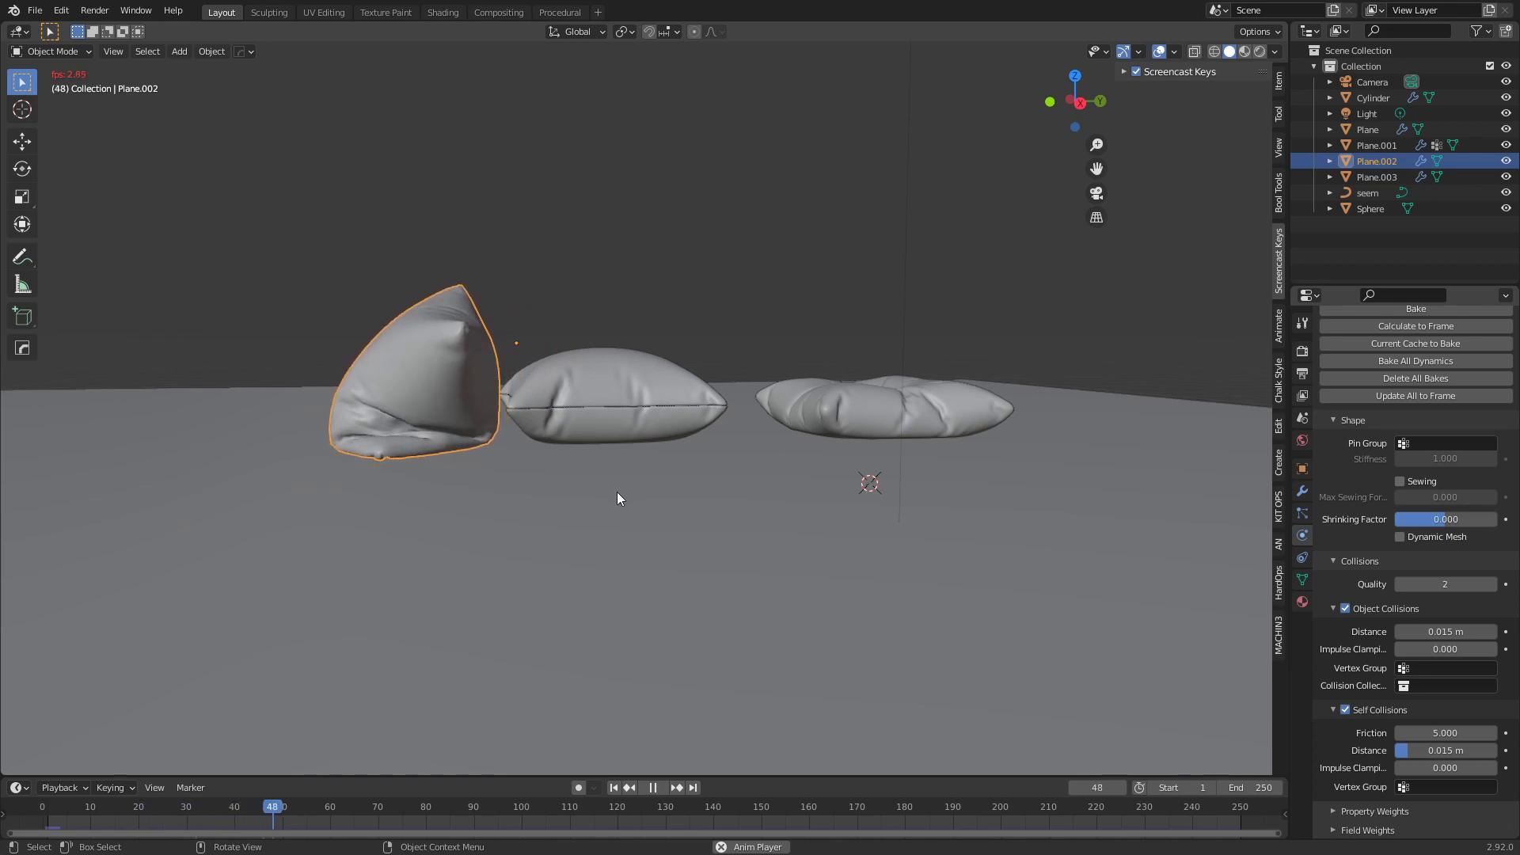
middle_drag(617, 497, 663, 512)
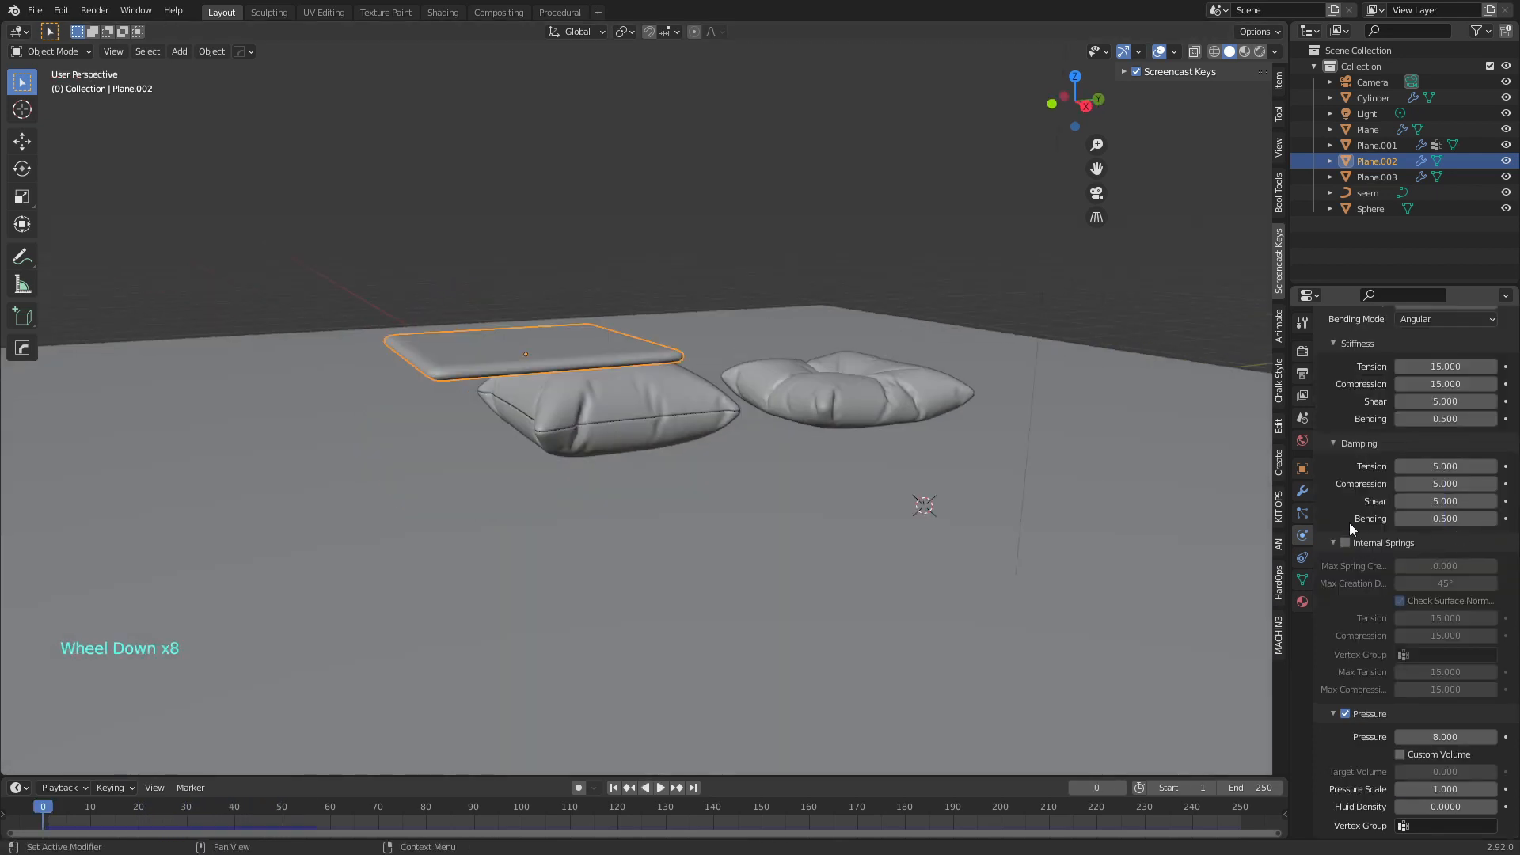
Review the third pillow's cloth stiffness and damping settings and its placement above the stitched pillow
scroll(1350, 522, up, 5)
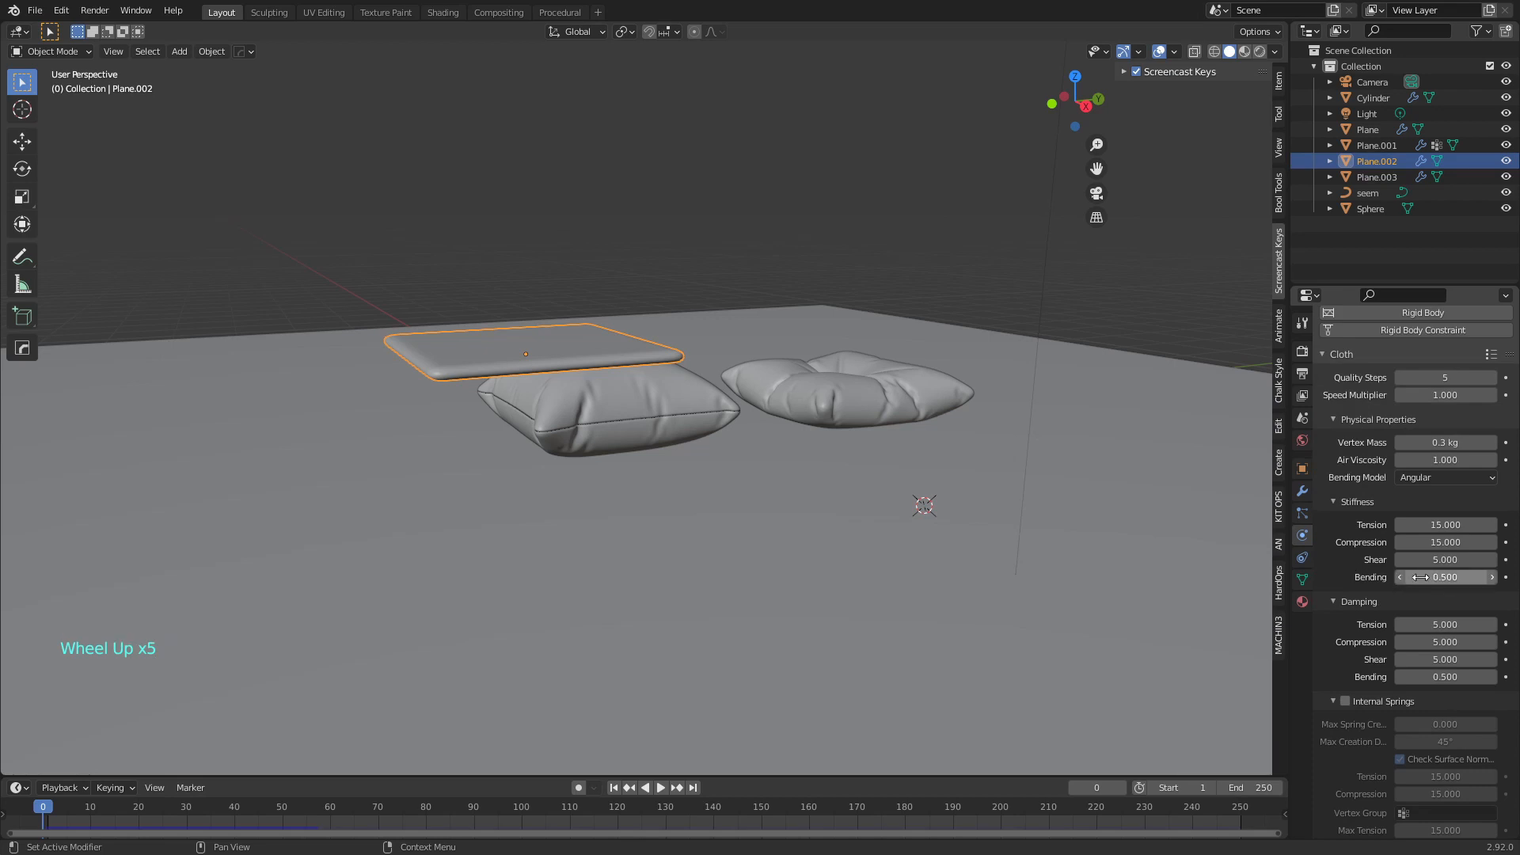
scroll(1354, 585, up, 2)
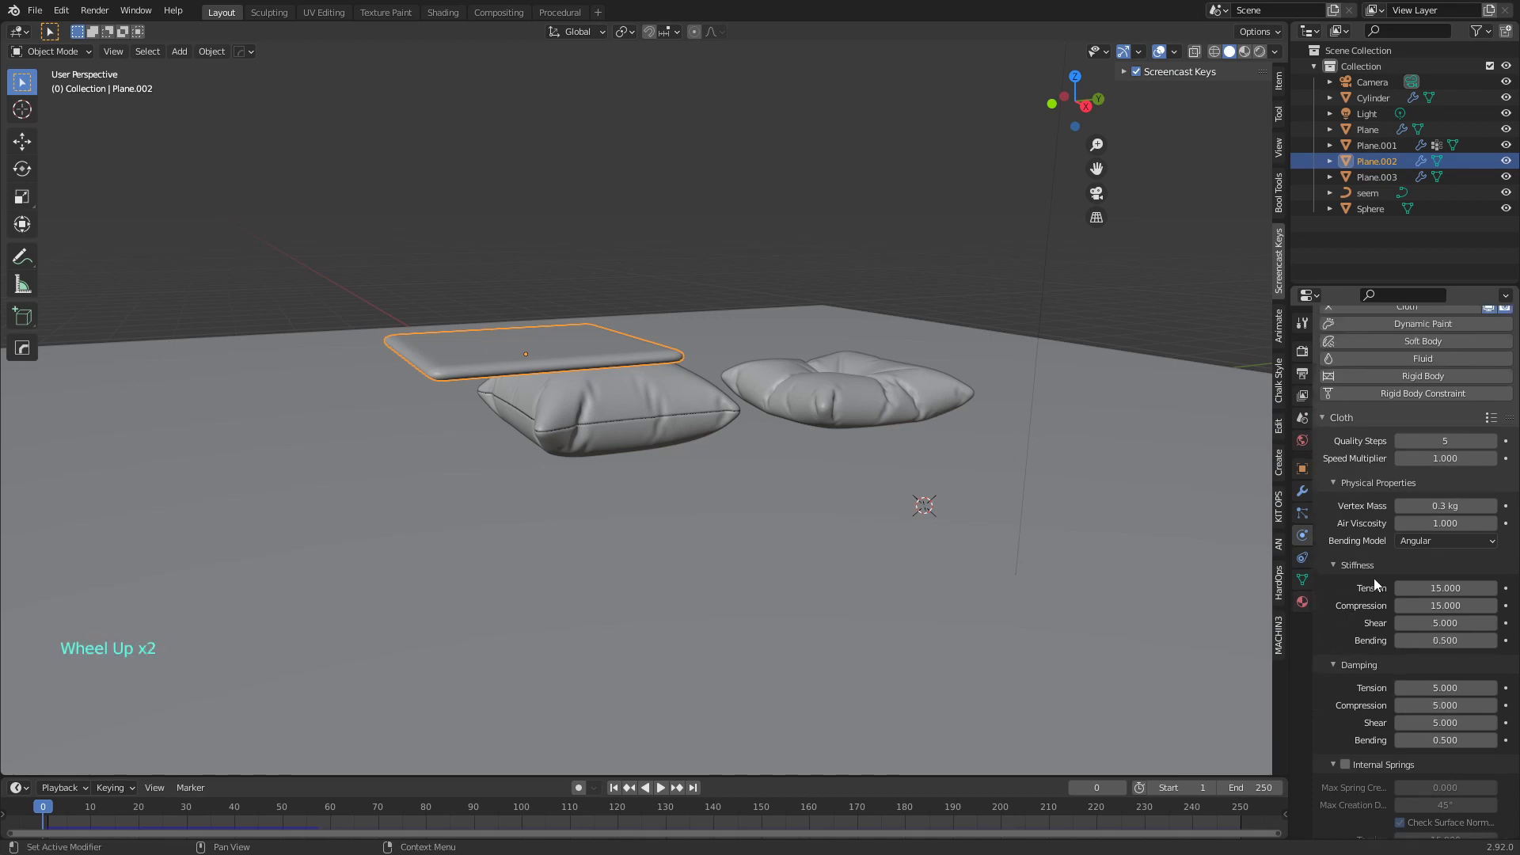
scroll(1360, 618, up, 1)
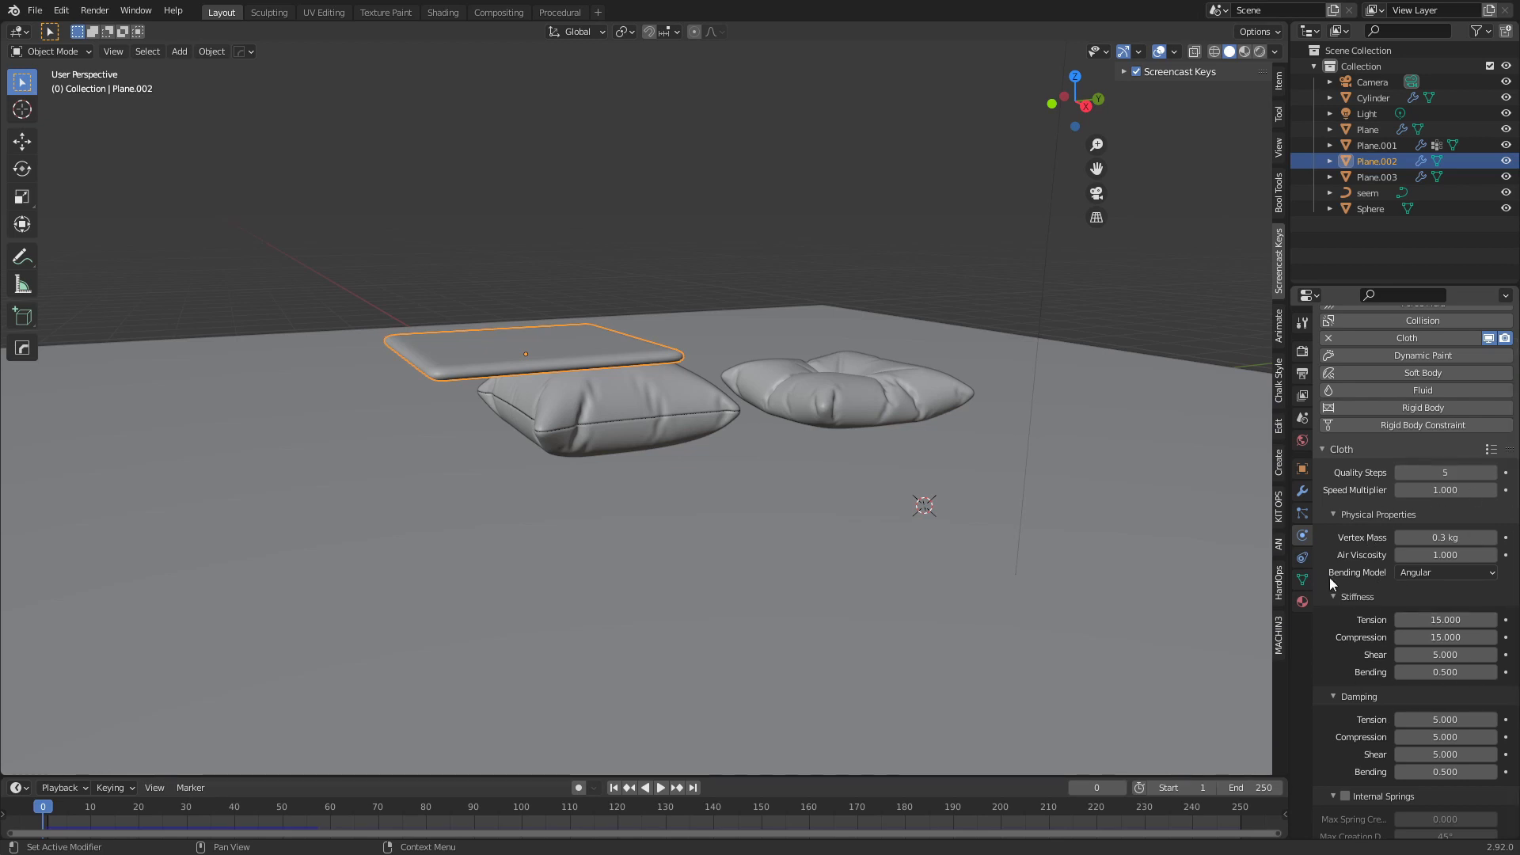
middle_drag(982, 566, 934, 558)
shift+middle_drag(772, 511, 876, 546)
scroll(867, 562, up, 4)
scroll(887, 548, down, 1)
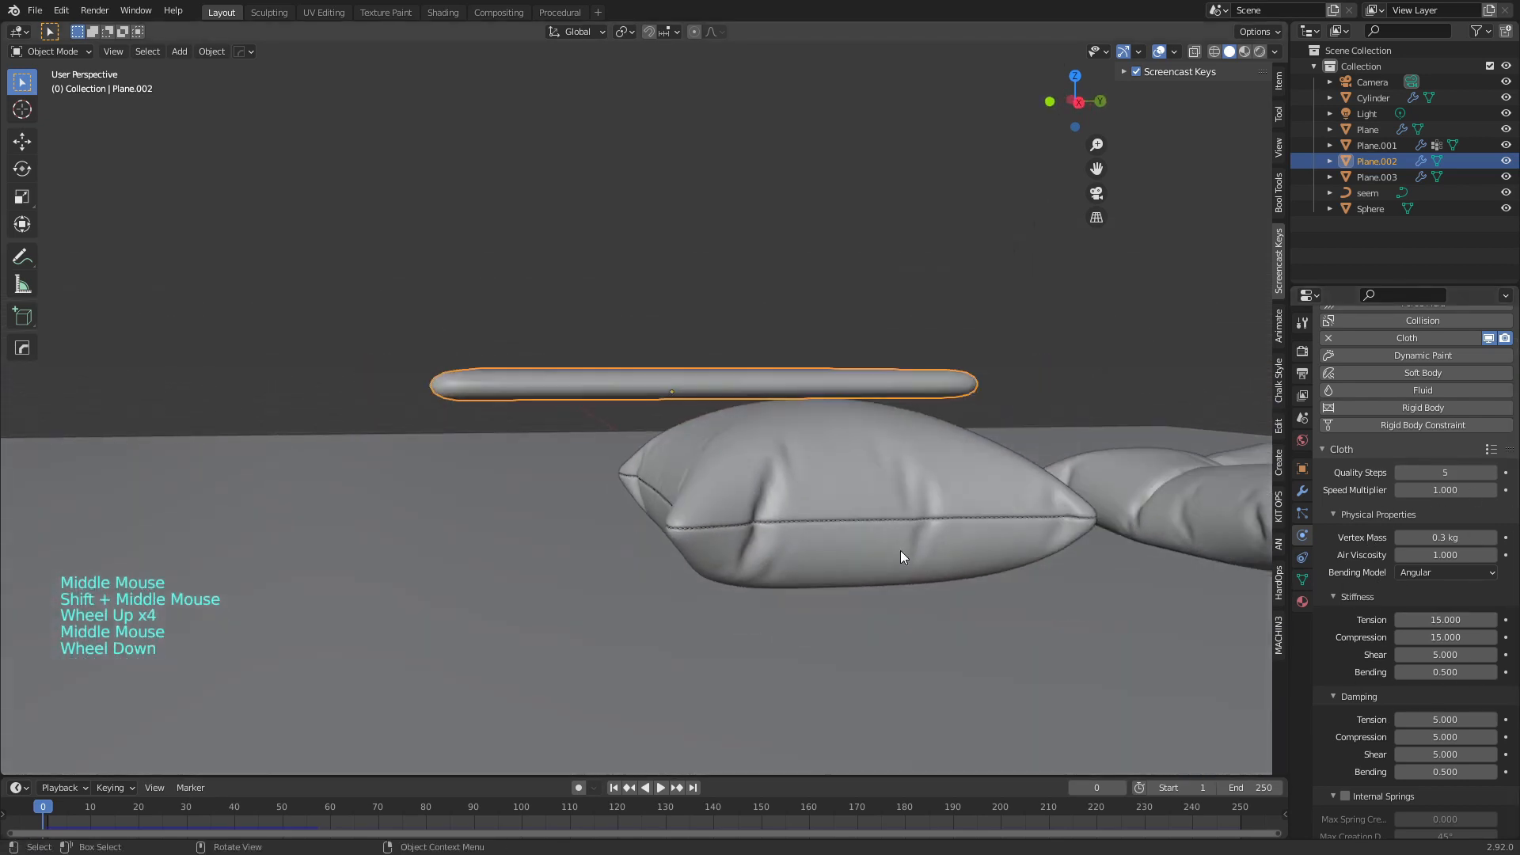
Set the third pillow's cloth Vertex Mass to 0.2 kg
click(1446, 537)
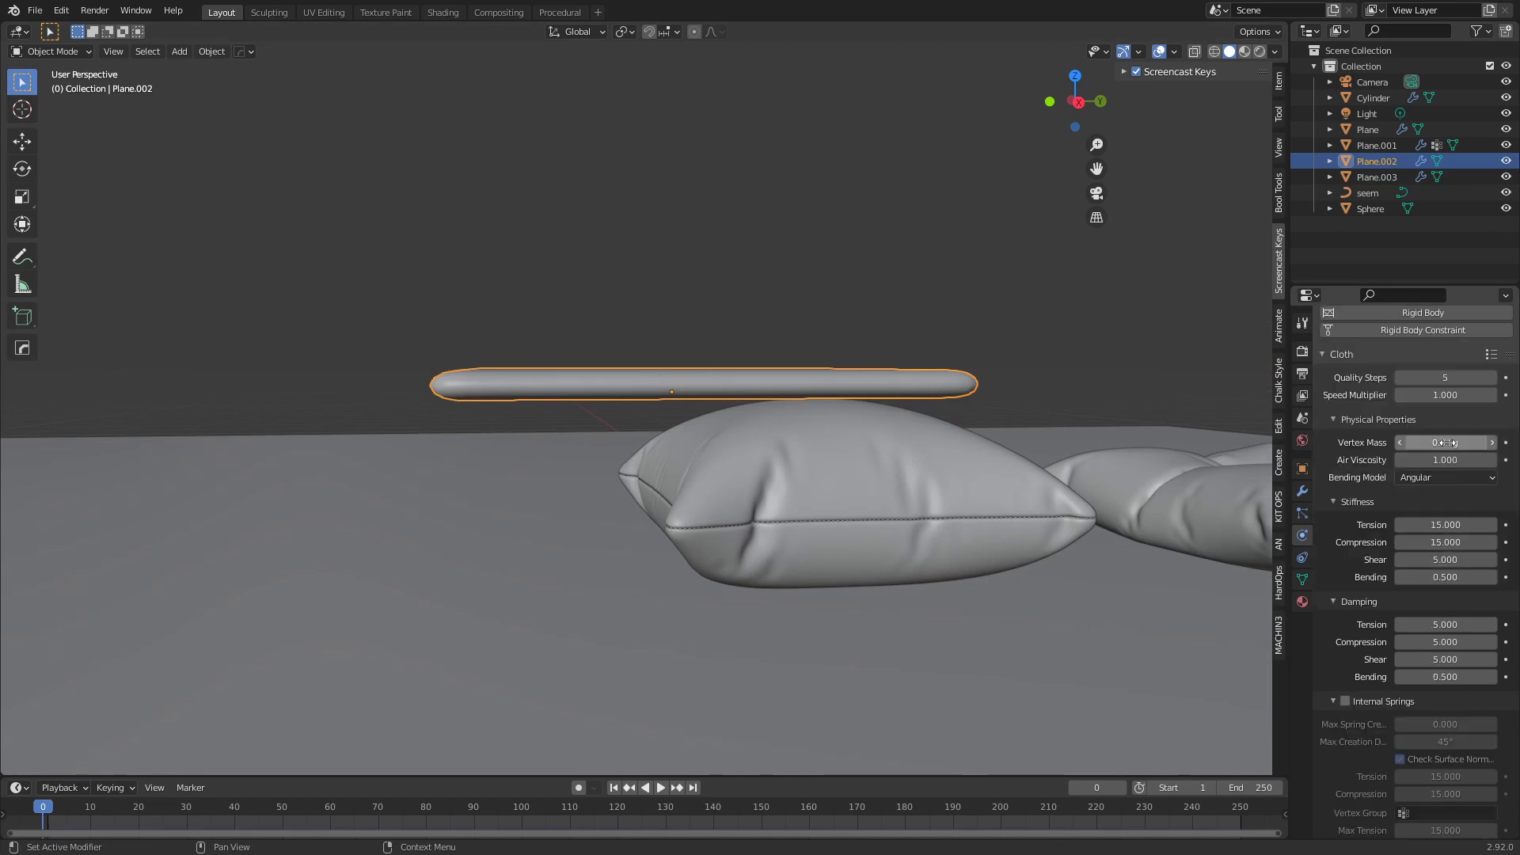
click(1447, 442)
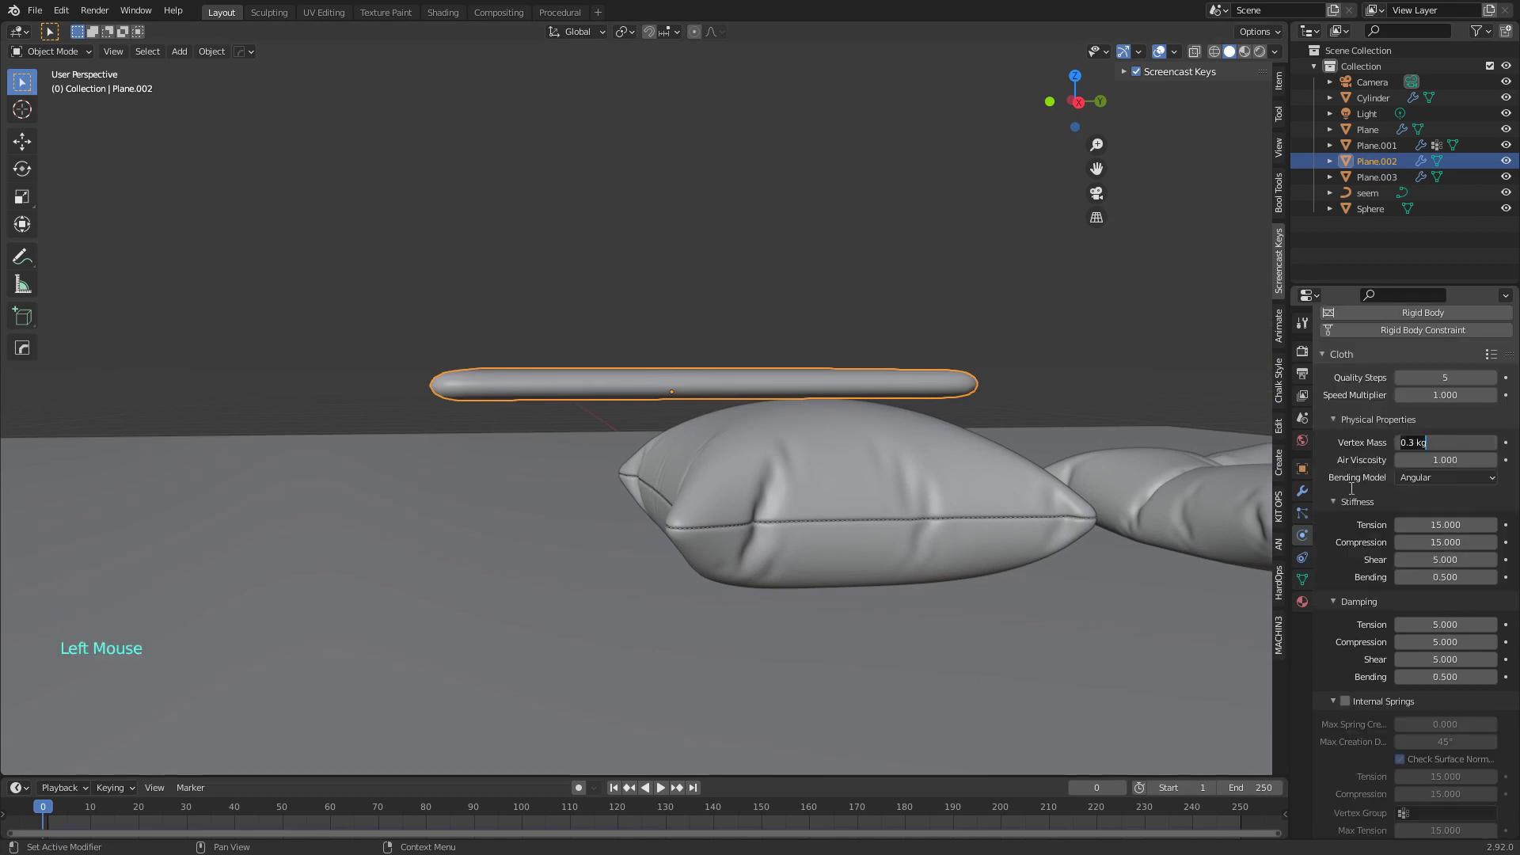
text(0.2)
key(Return)
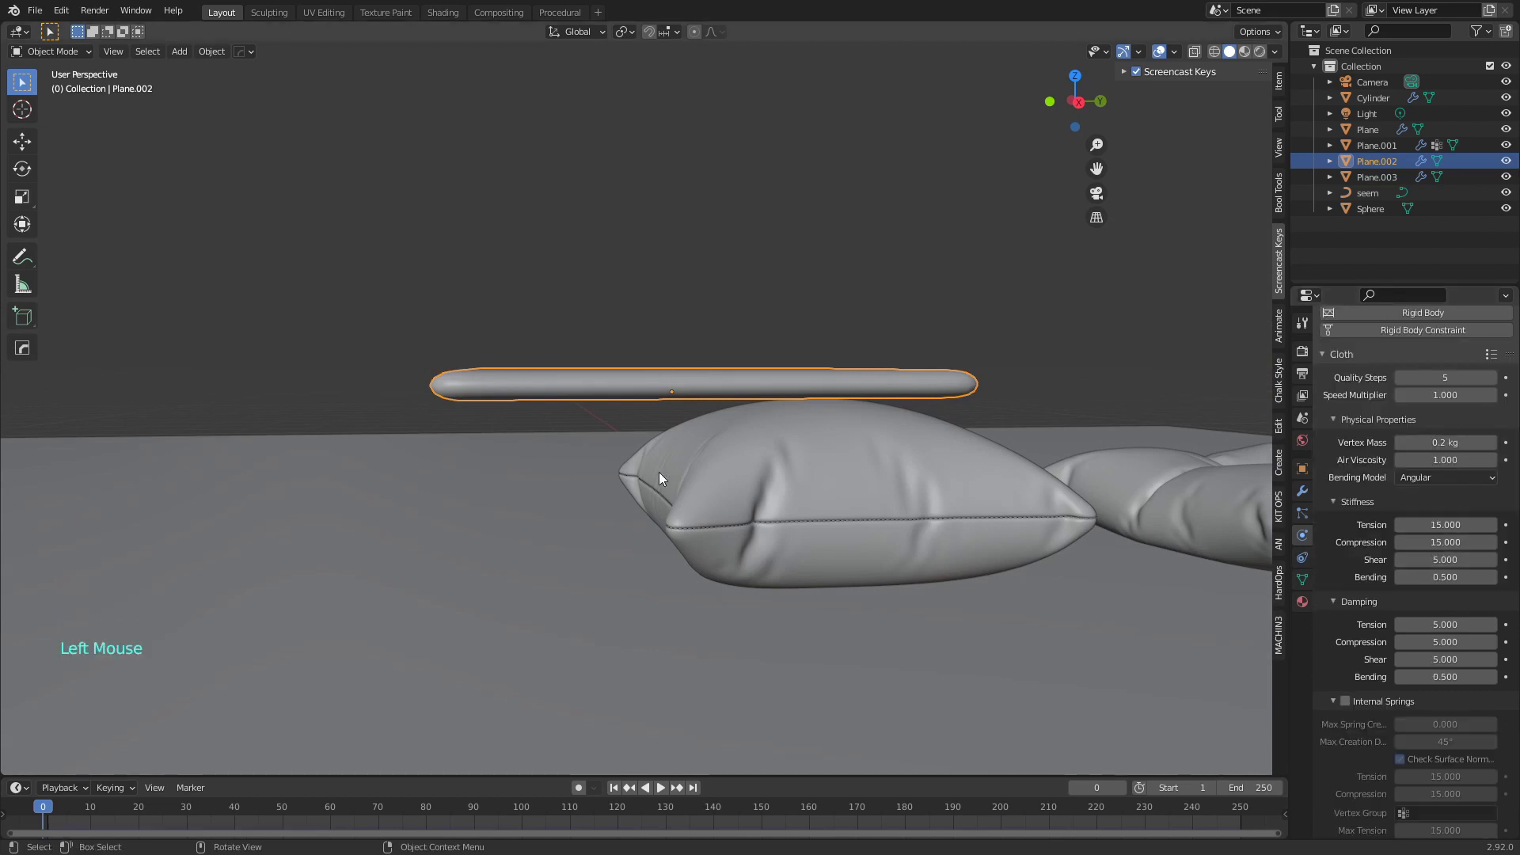
Run the simulation from frame 0, stop it at frame 54, and check how the third pillow leans on the stitched one
key(space)
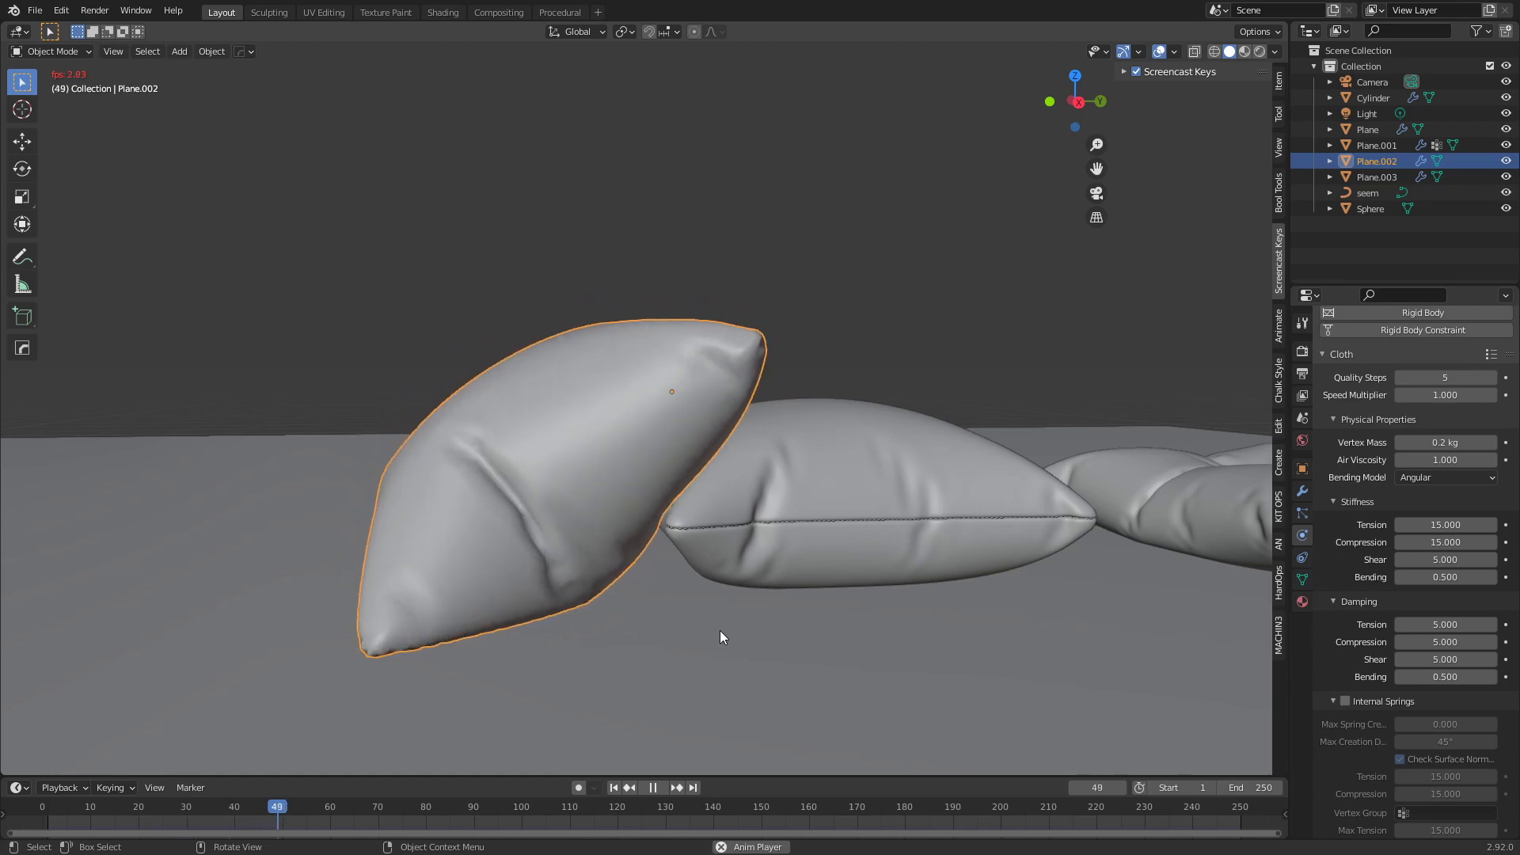
key(space)
middle_drag(720, 630, 444, 525)
scroll(601, 444, down, 2)
click(708, 364)
middle_drag(719, 420, 736, 449)
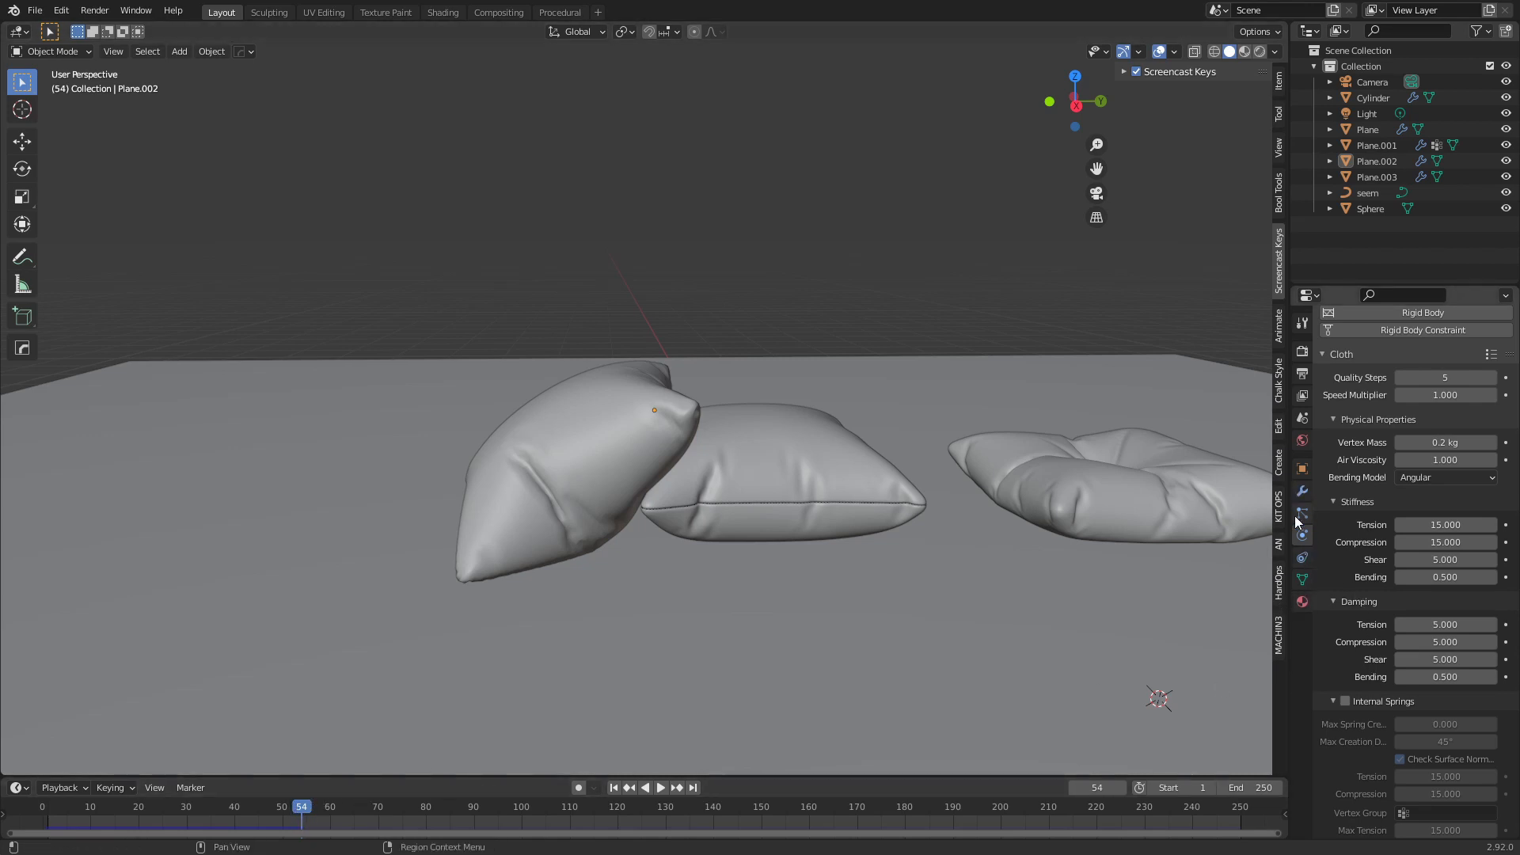
Set the end frame of the third pillow's cloth cache to 54 and bake the simulation
click(588, 434)
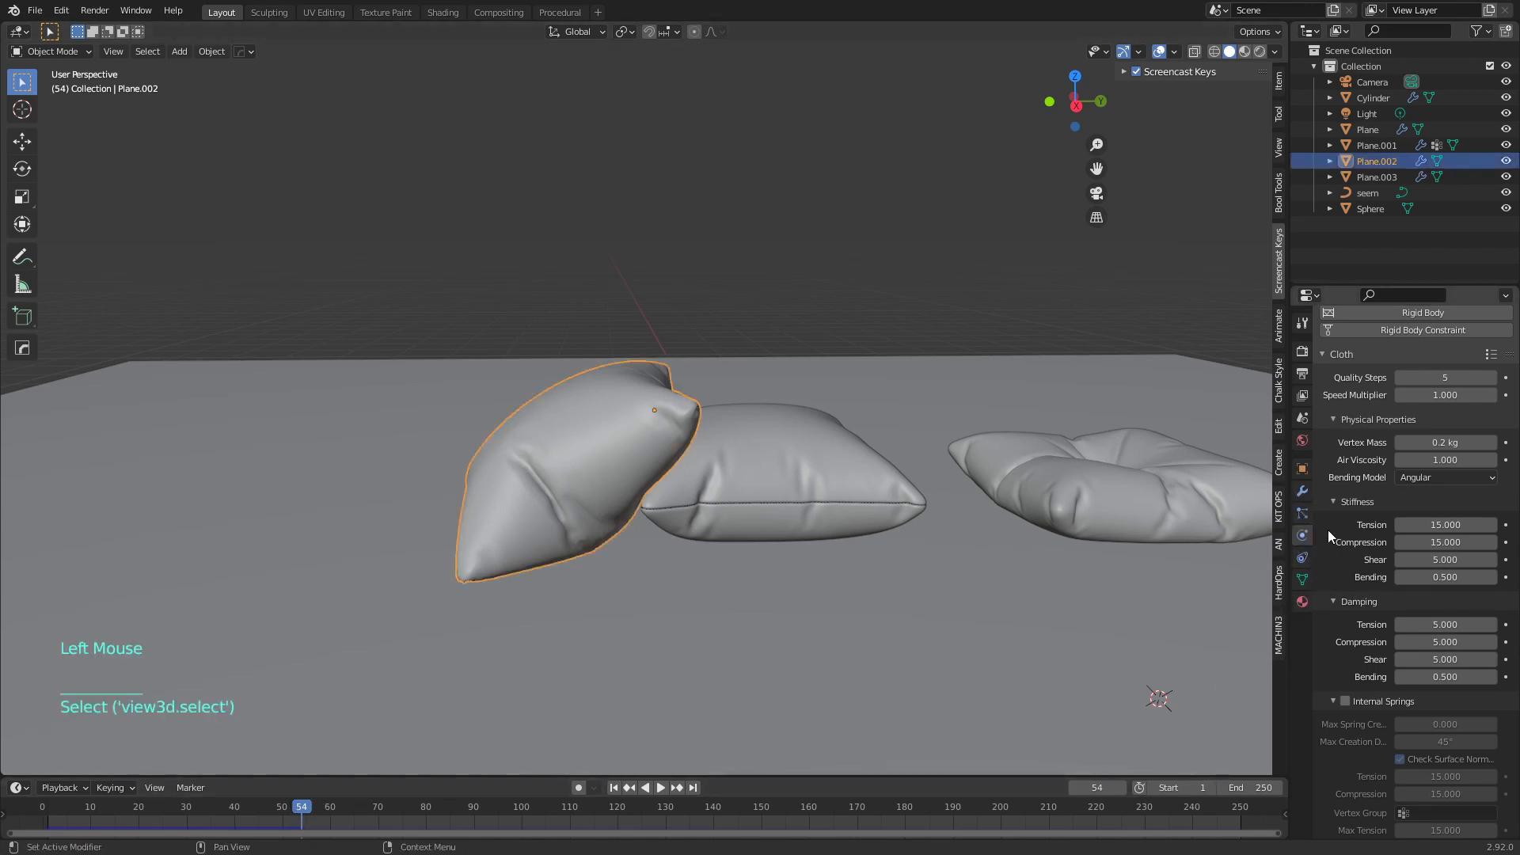
scroll(1348, 607, down, 12)
scroll(1348, 607, down, 10)
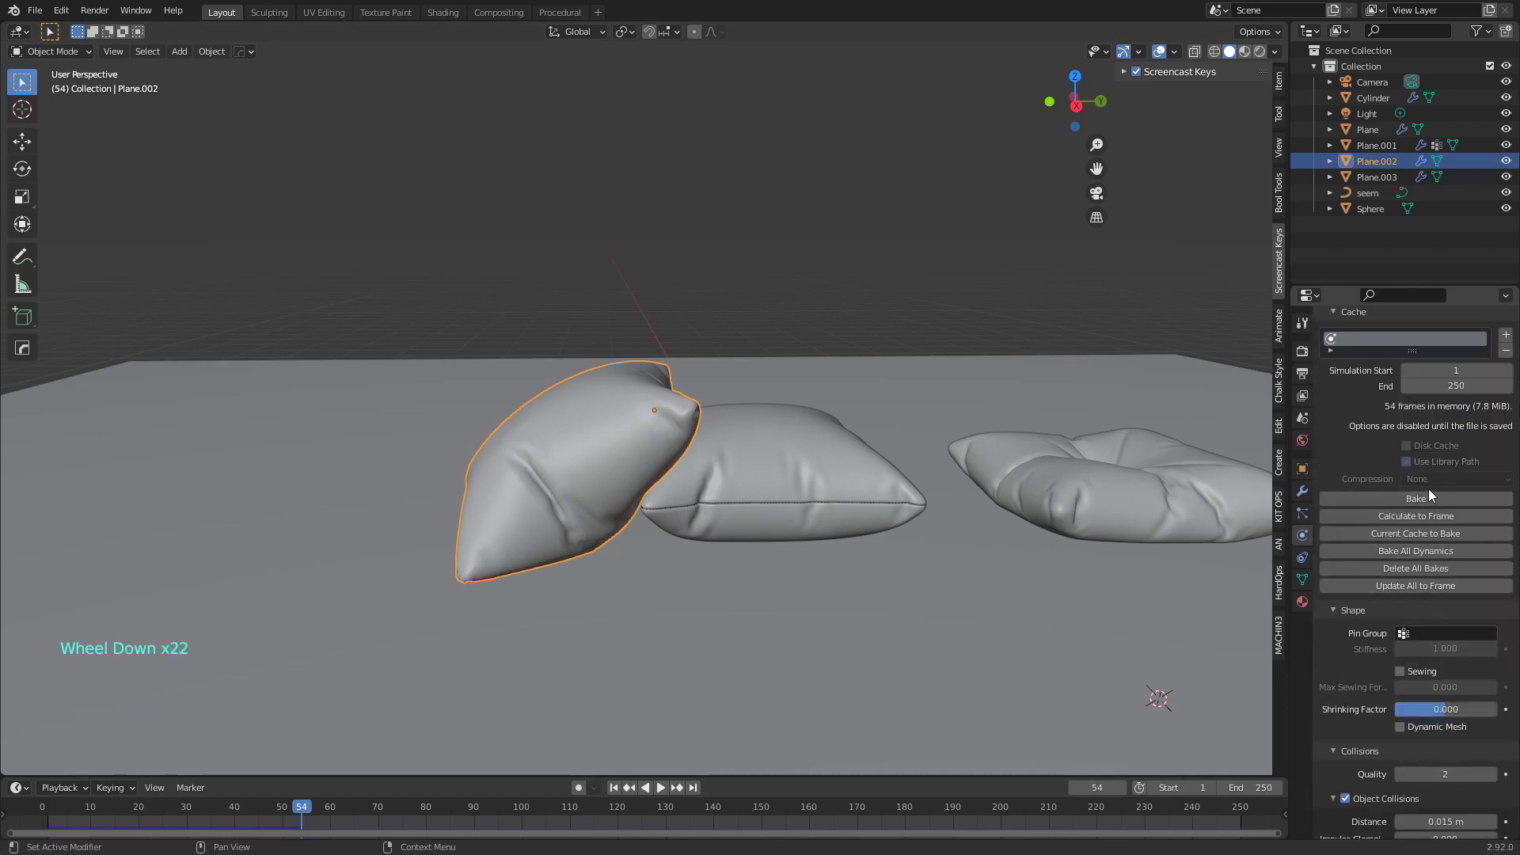
scroll(1404, 505, up, 2)
click(1456, 449)
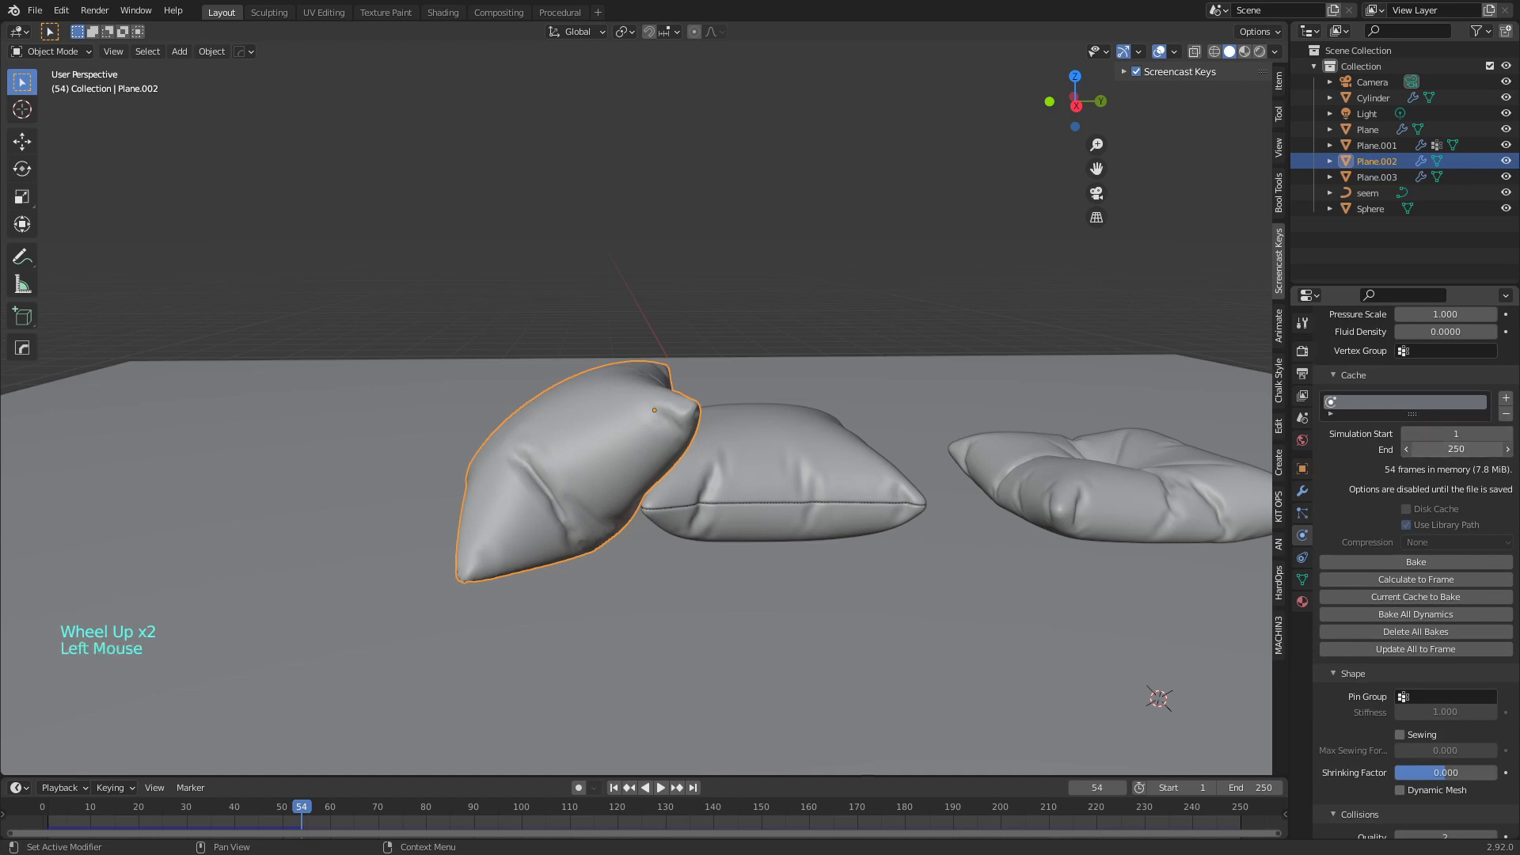
text(54)
key(Return)
click(1395, 562)
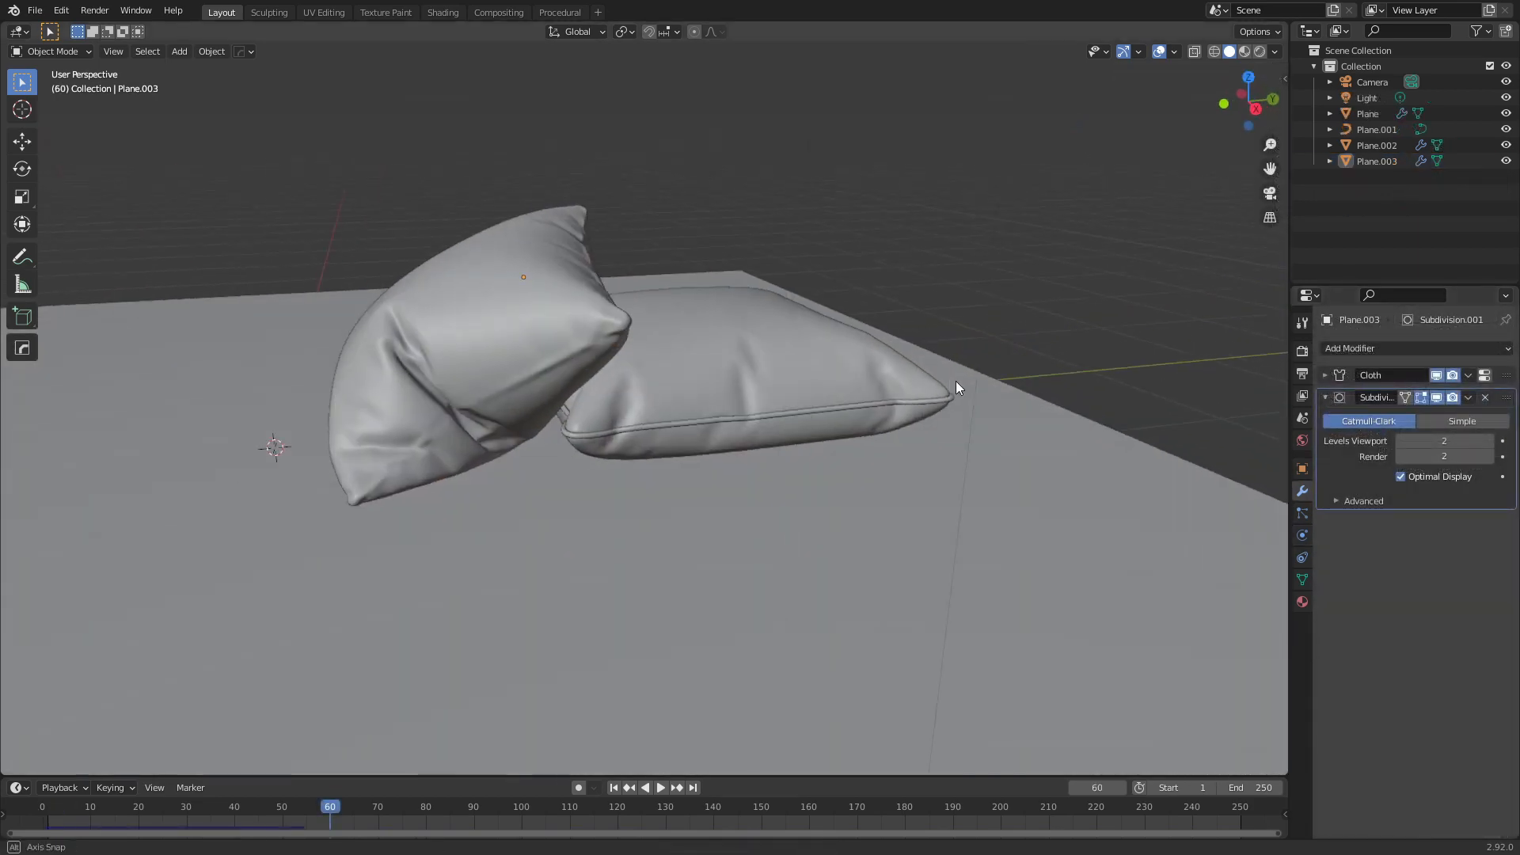
Scrub the baked simulation to about frame 54 and apply the third pillow's Cloth modifier, keeping its Subdivision modifier
middle_drag(966, 383, 752, 382)
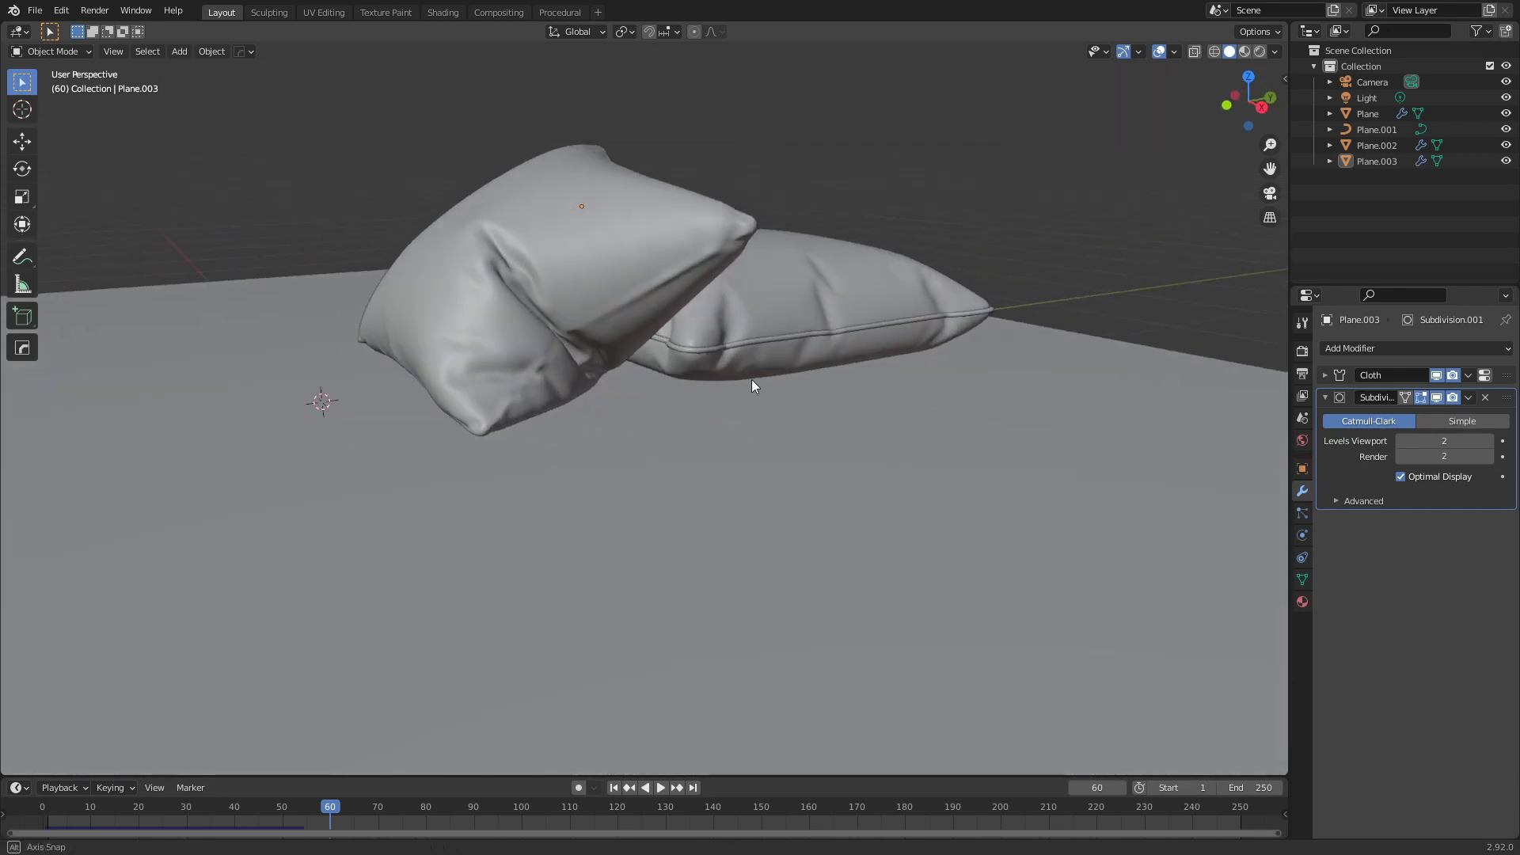
key(space)
drag(302, 804, 185, 804)
drag(254, 810, 299, 809)
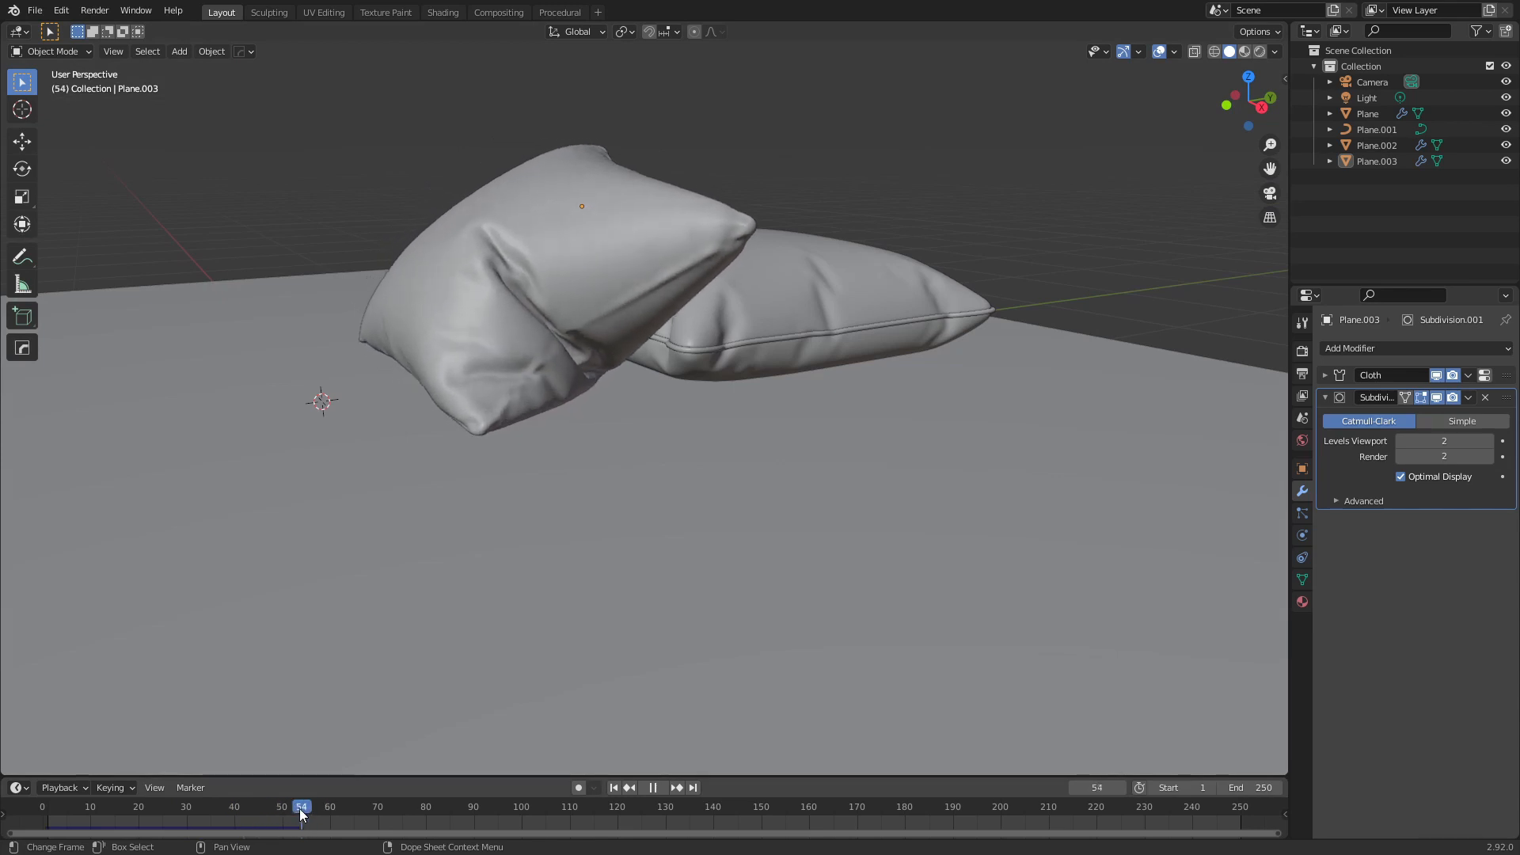
click(1470, 375)
click(1425, 390)
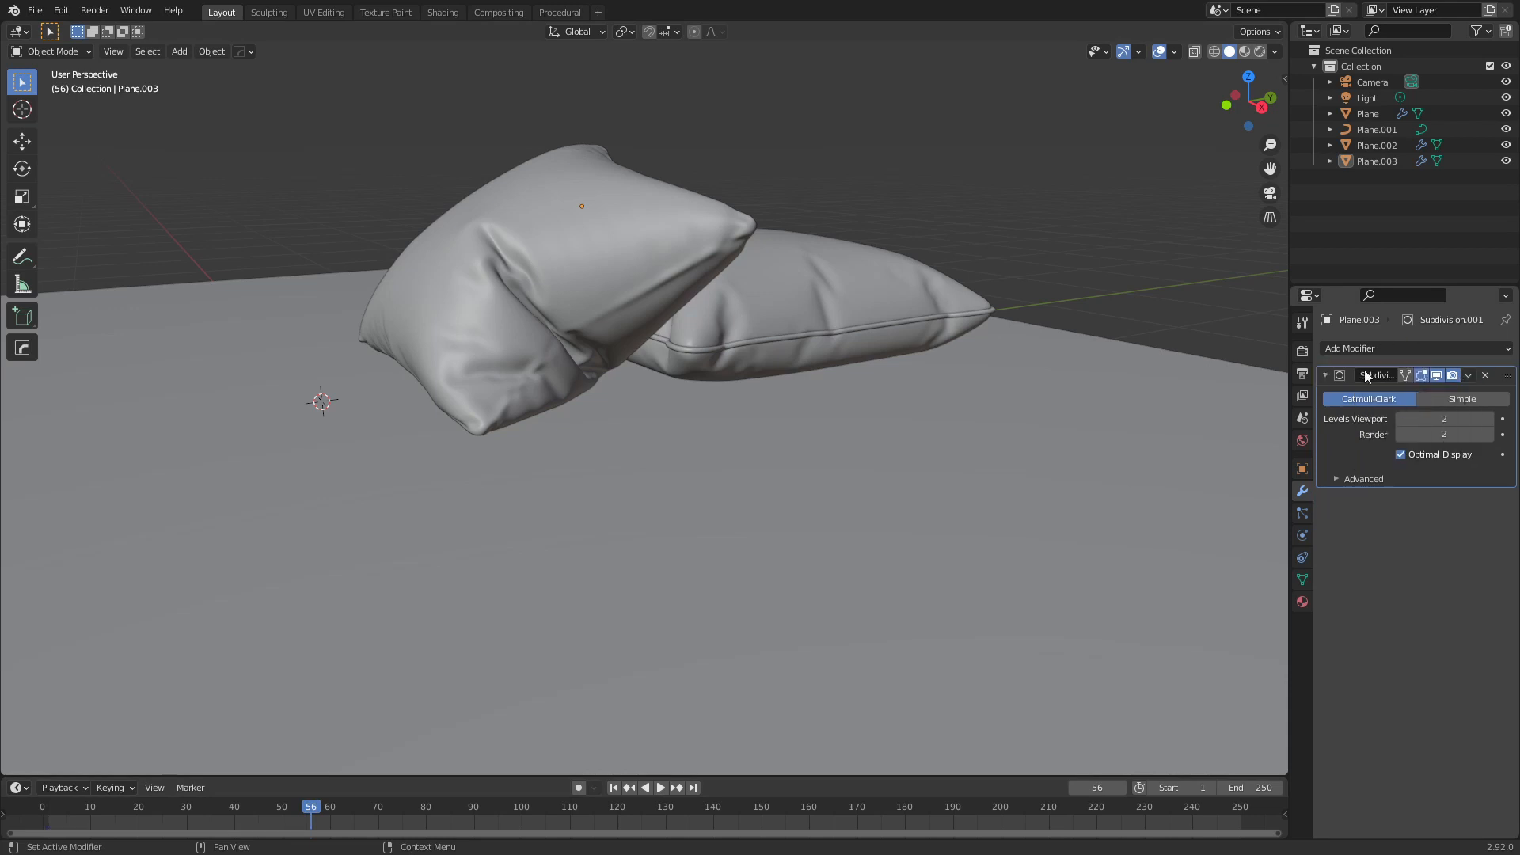
click(1470, 375)
click(1424, 466)
click(1326, 374)
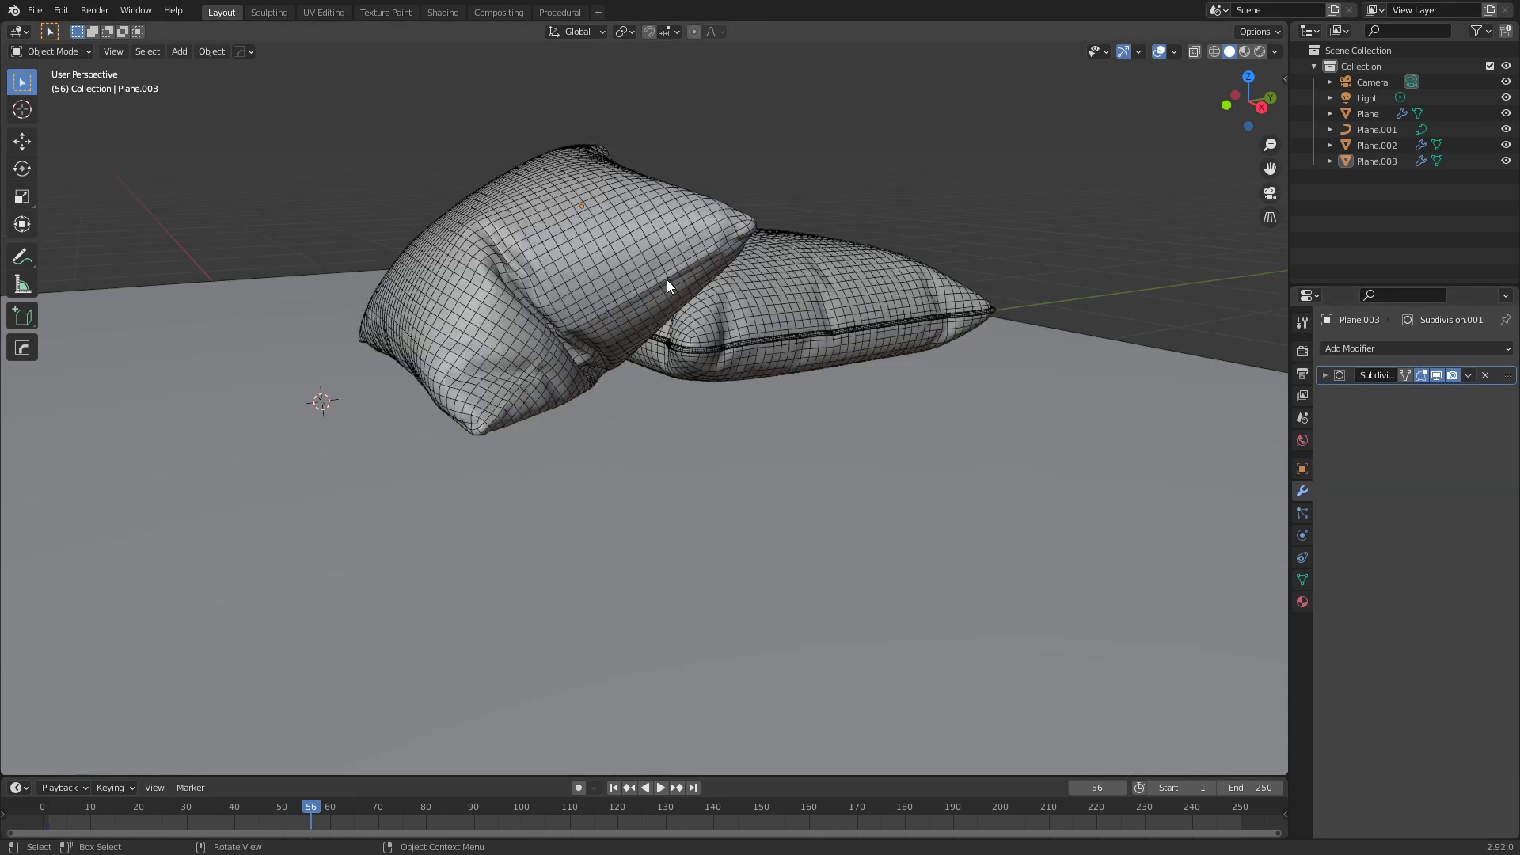
Set the third pillow's origin to its geometry
middle_drag(638, 293, 794, 323)
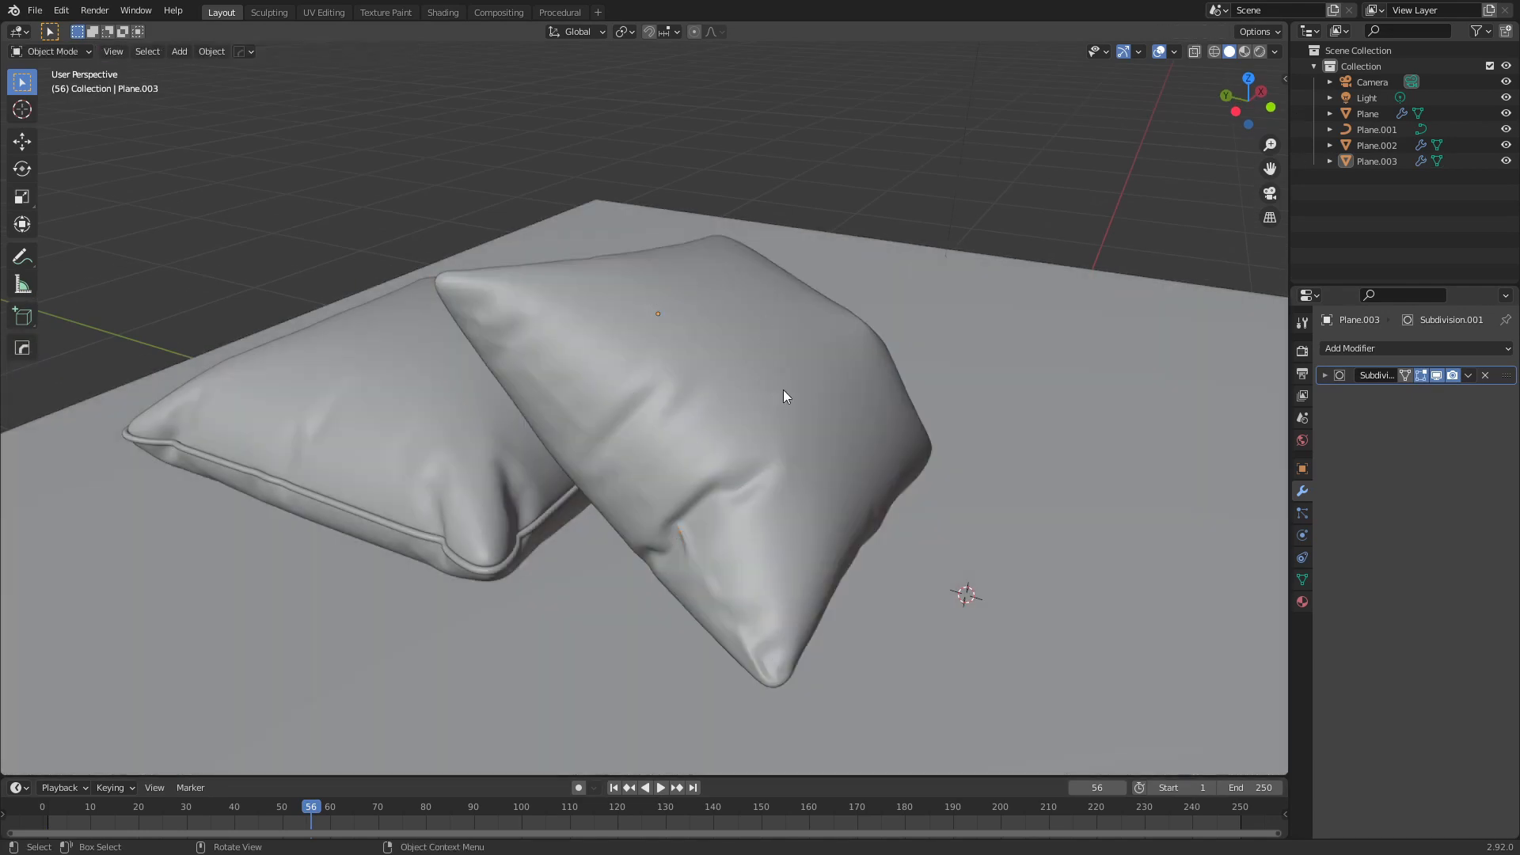
click(784, 395)
middle_drag(734, 452, 756, 417)
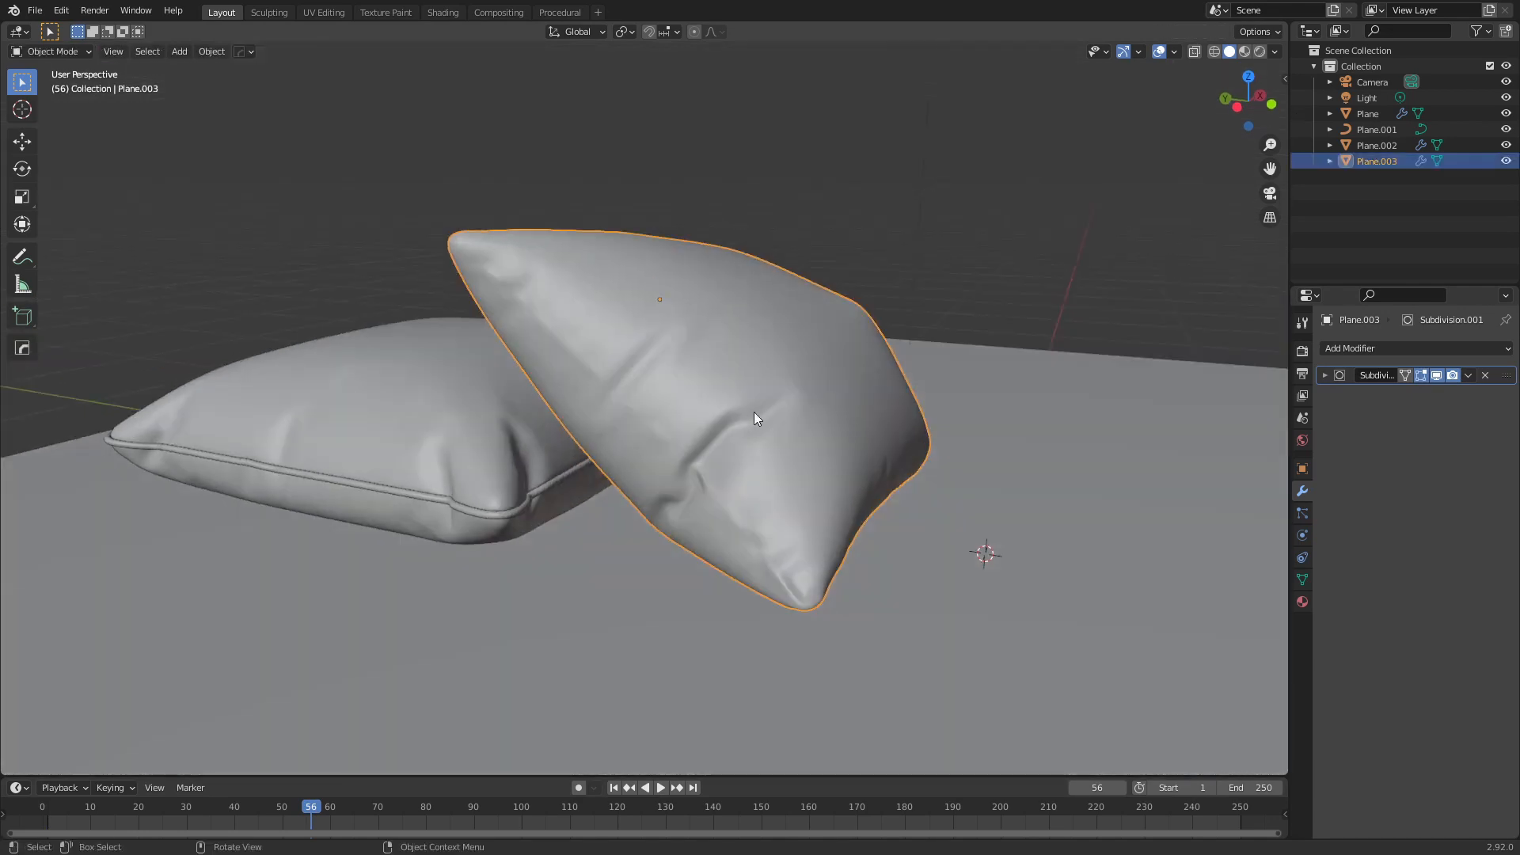
right_click(717, 375)
mouse_move(678, 425)
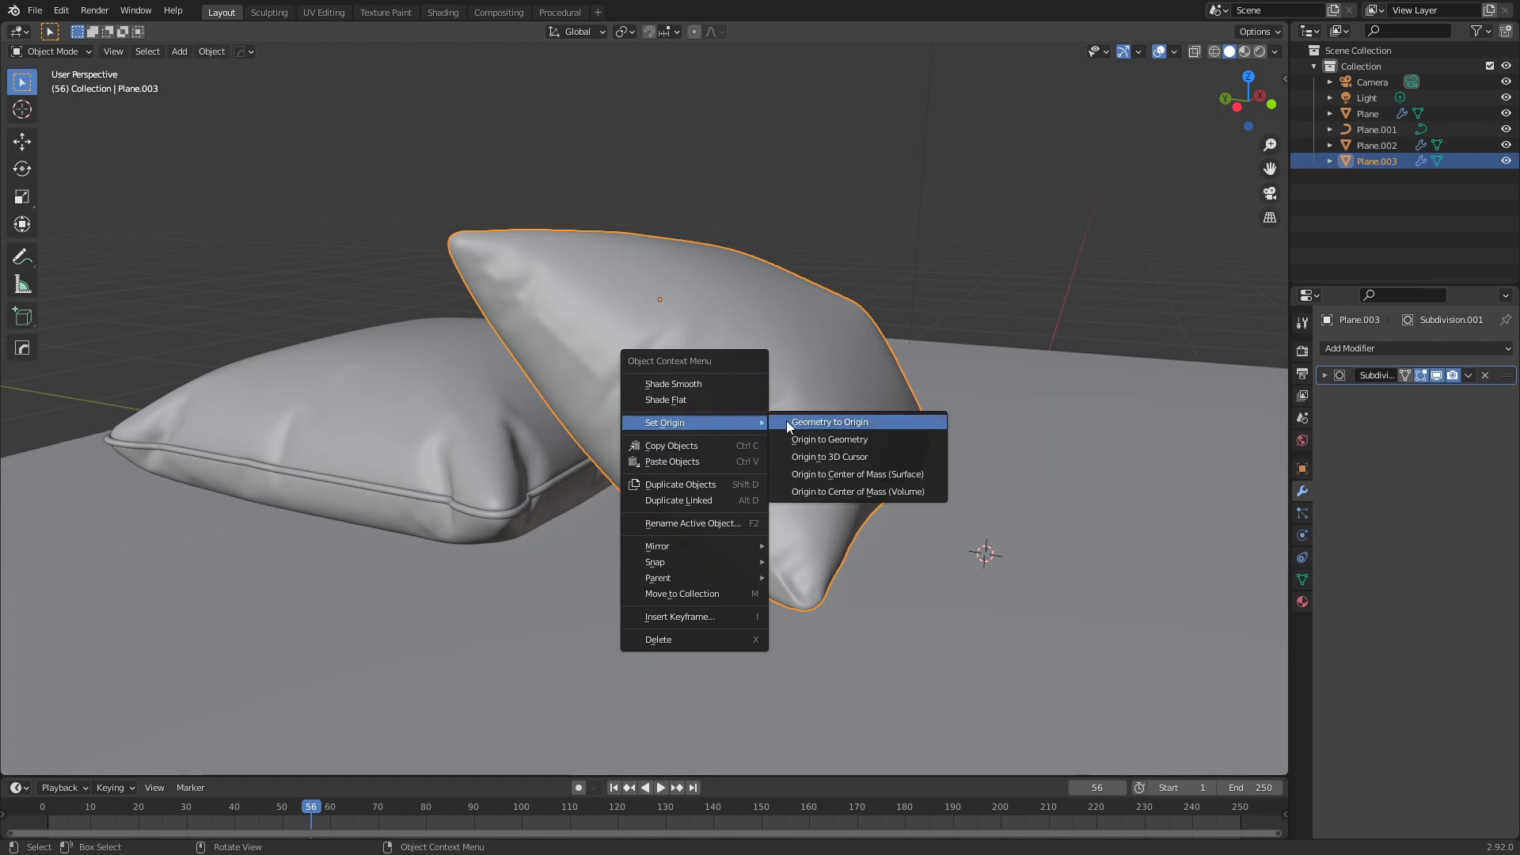
click(853, 442)
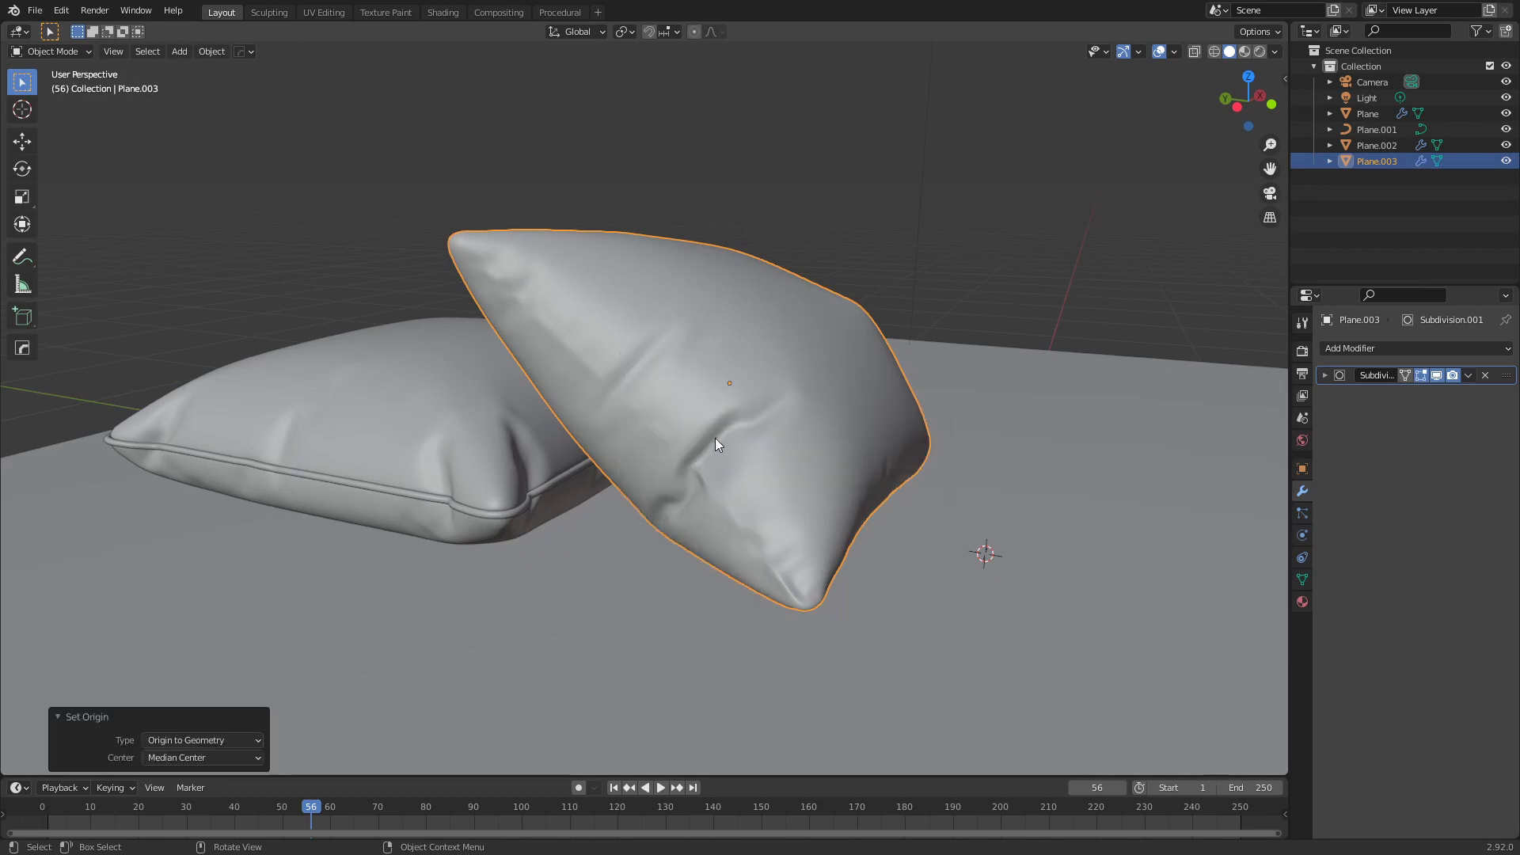
middle_drag(716, 437, 742, 421)
Bevel the edge loop running along the third pillow's side seam into a narrow strip
key(Tab)
scroll(689, 424, up, 4)
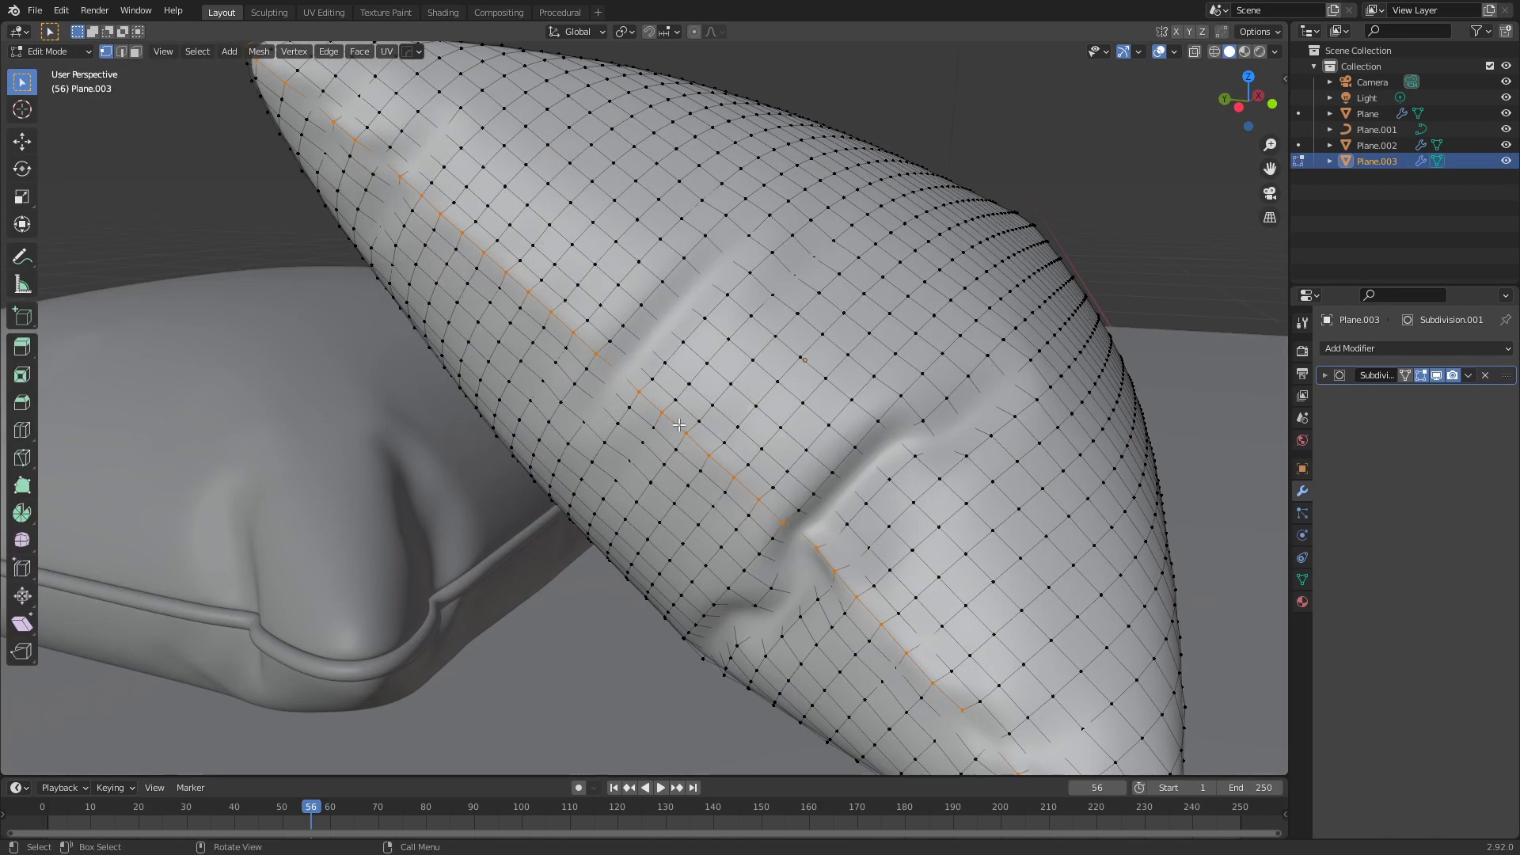
scroll(1072, 573, down, 4)
scroll(780, 516, up, 4)
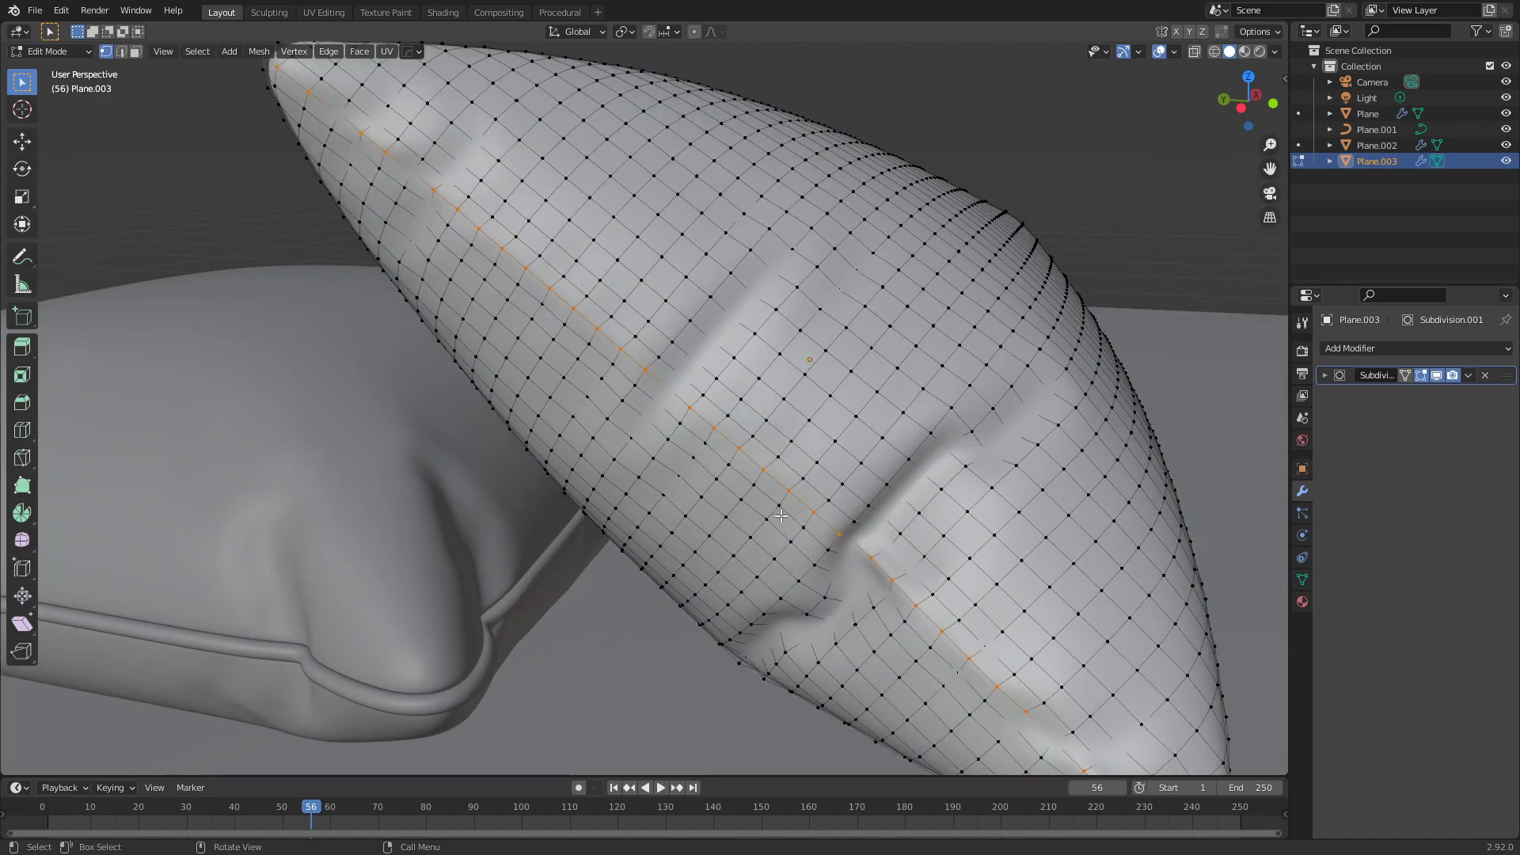
scroll(780, 516, up, 2)
key(ctrl+b)
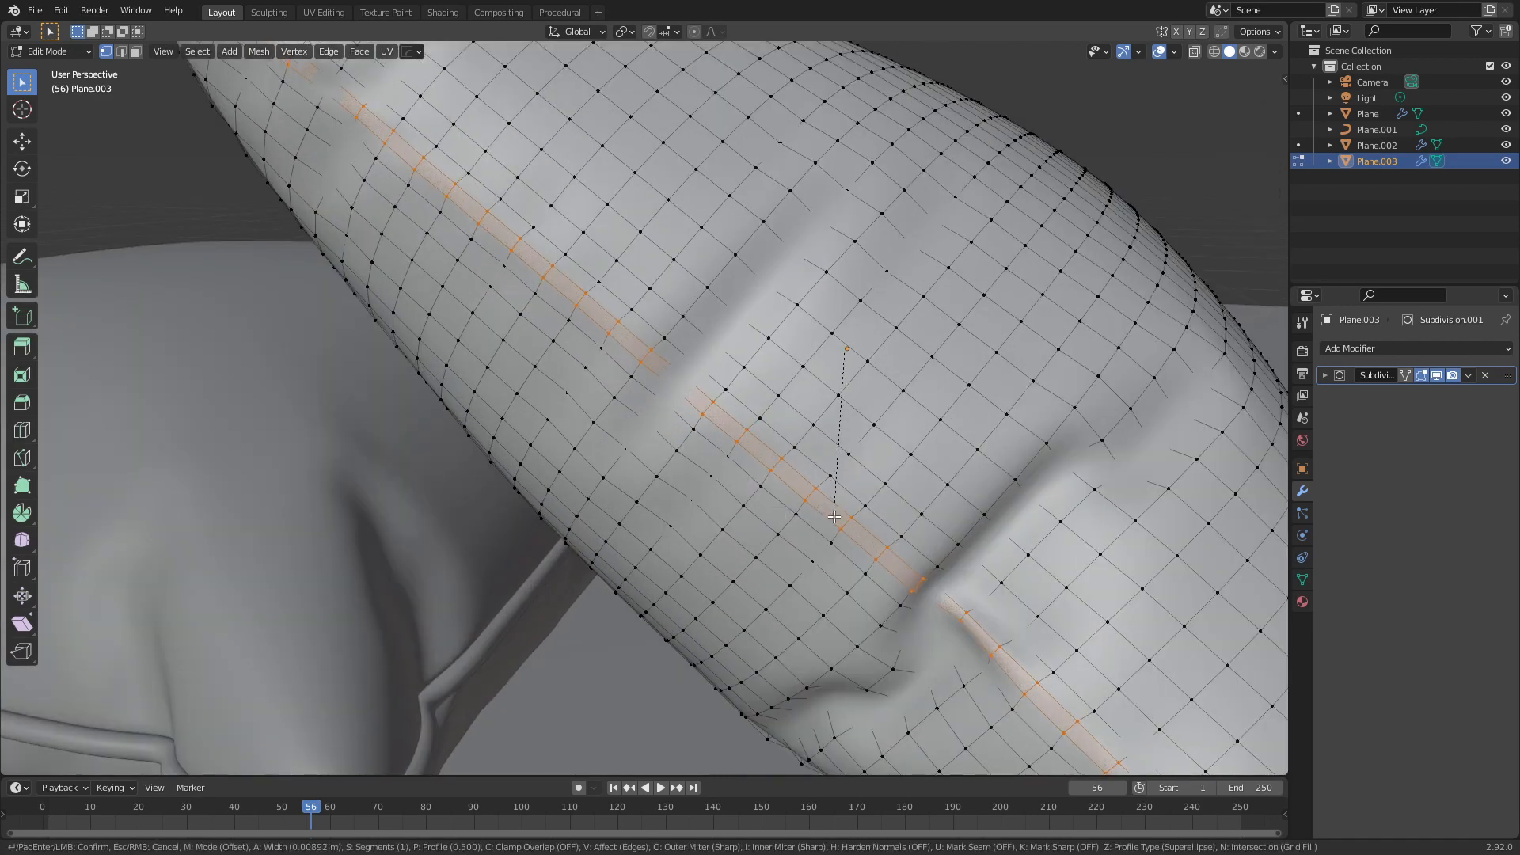
click(835, 516)
key(ctrl+z)
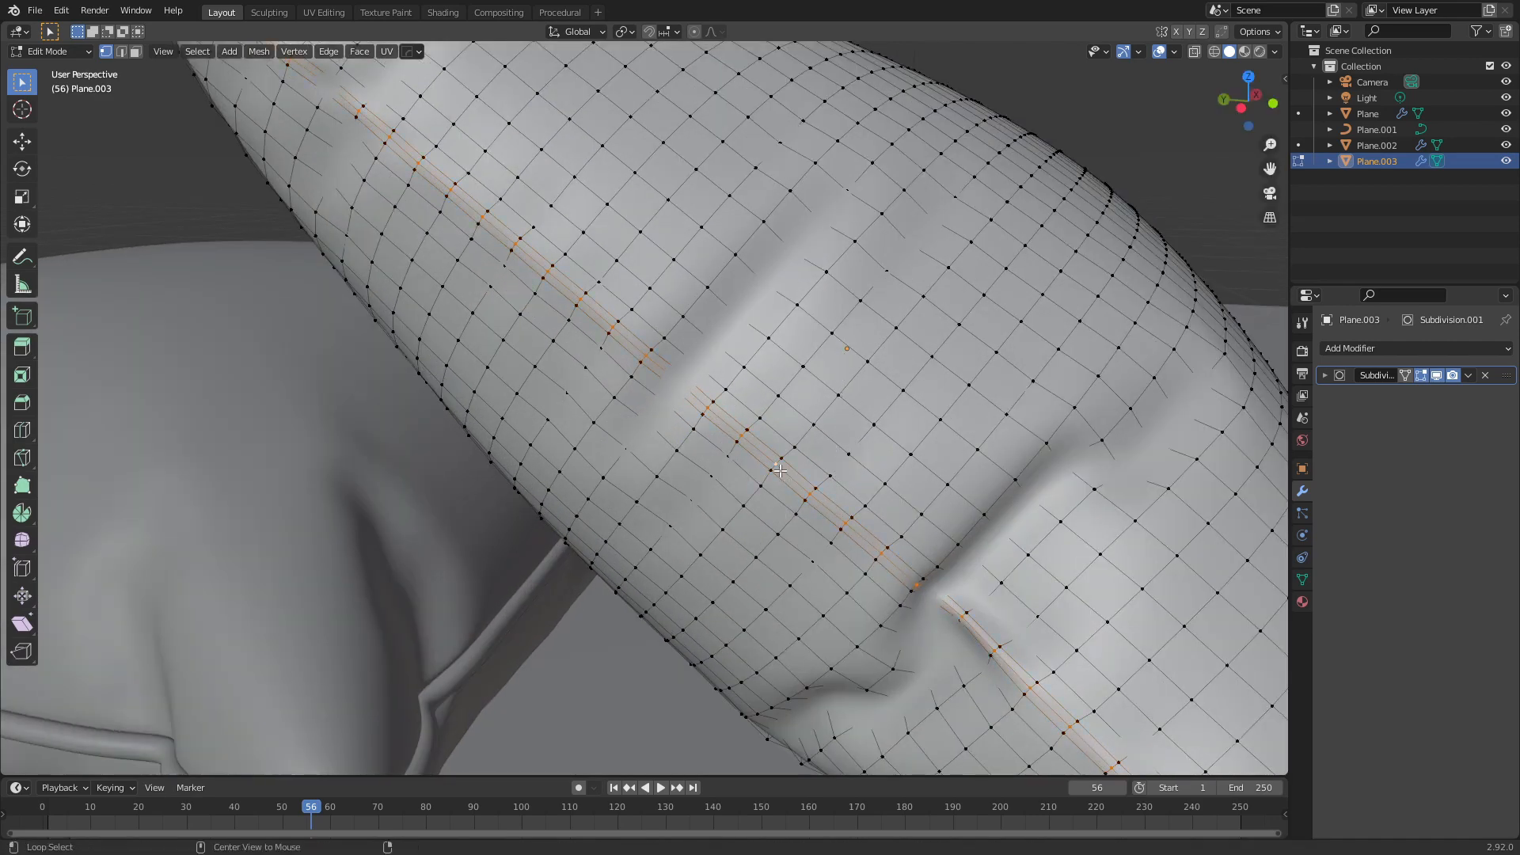
Sink the middle of the third pillow's seam inward with Shrink/Fatten by about -0.0143 m to form a groove
middle_drag(817, 507, 811, 507)
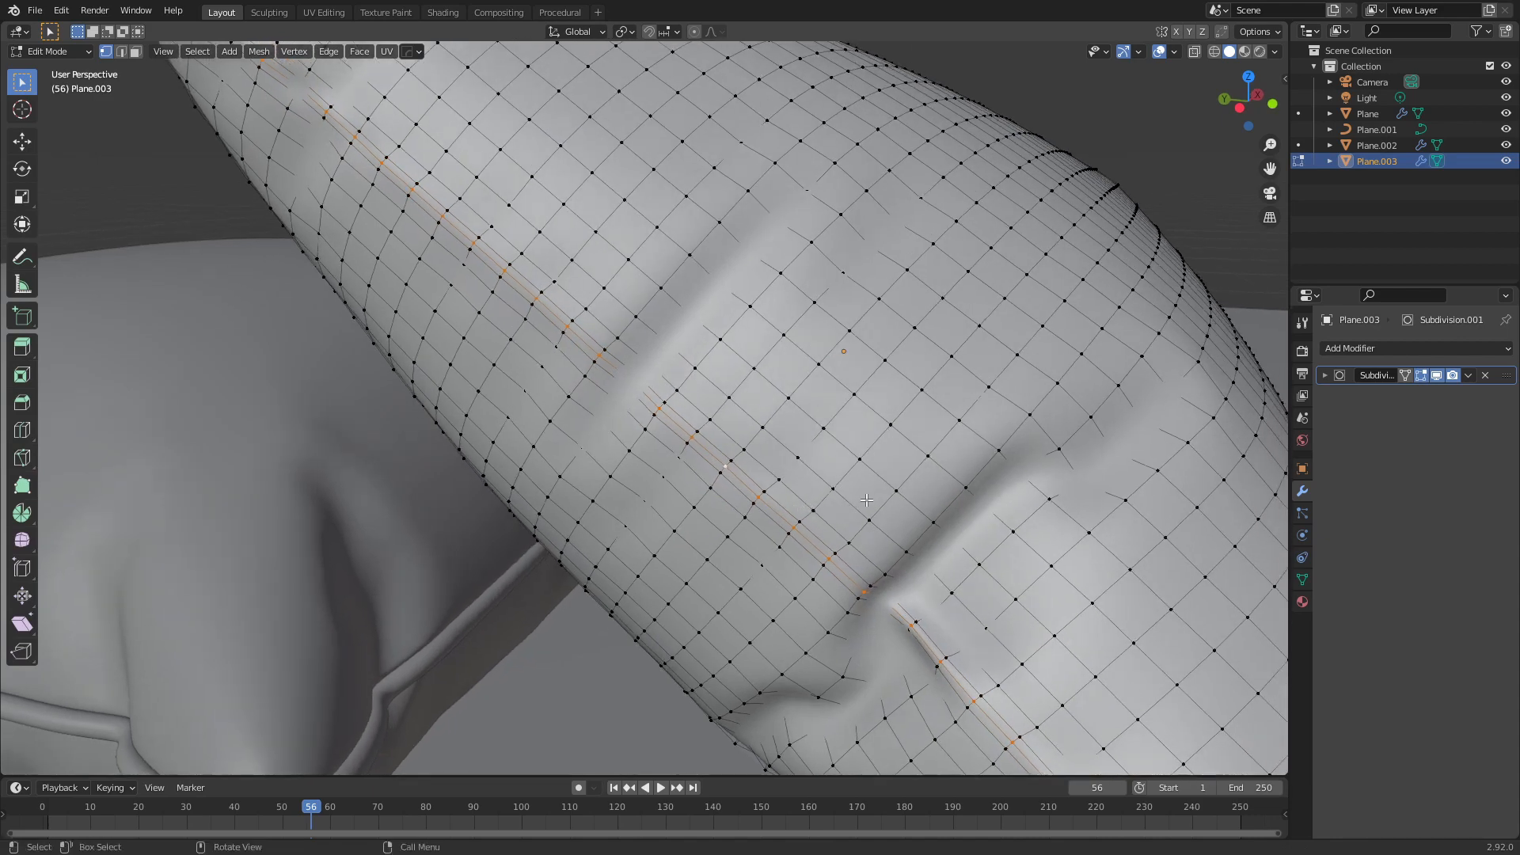
key(alt+s)
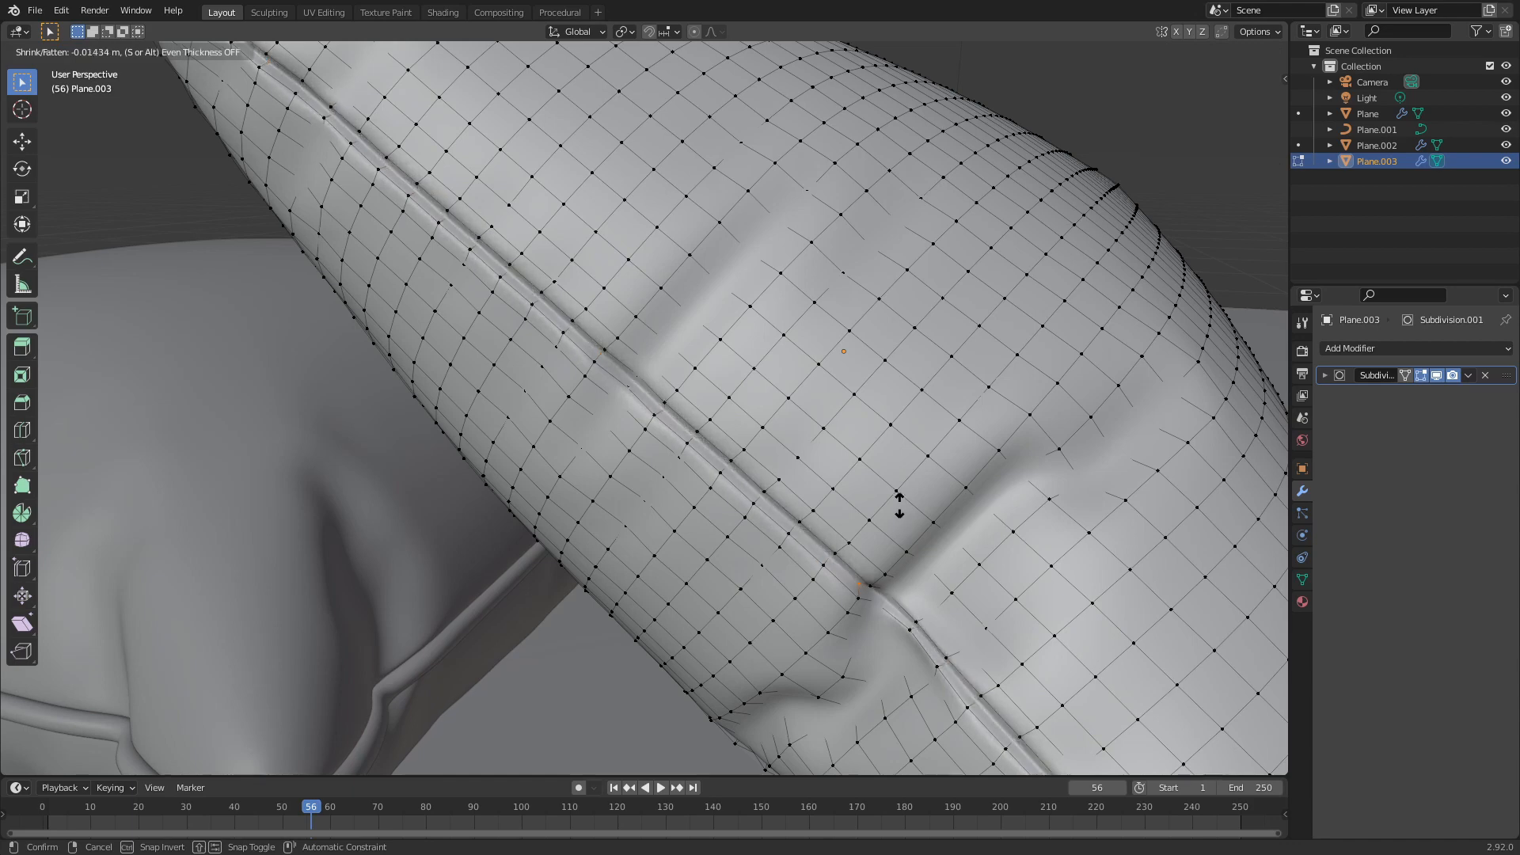
click(901, 505)
scroll(819, 539, up, 5)
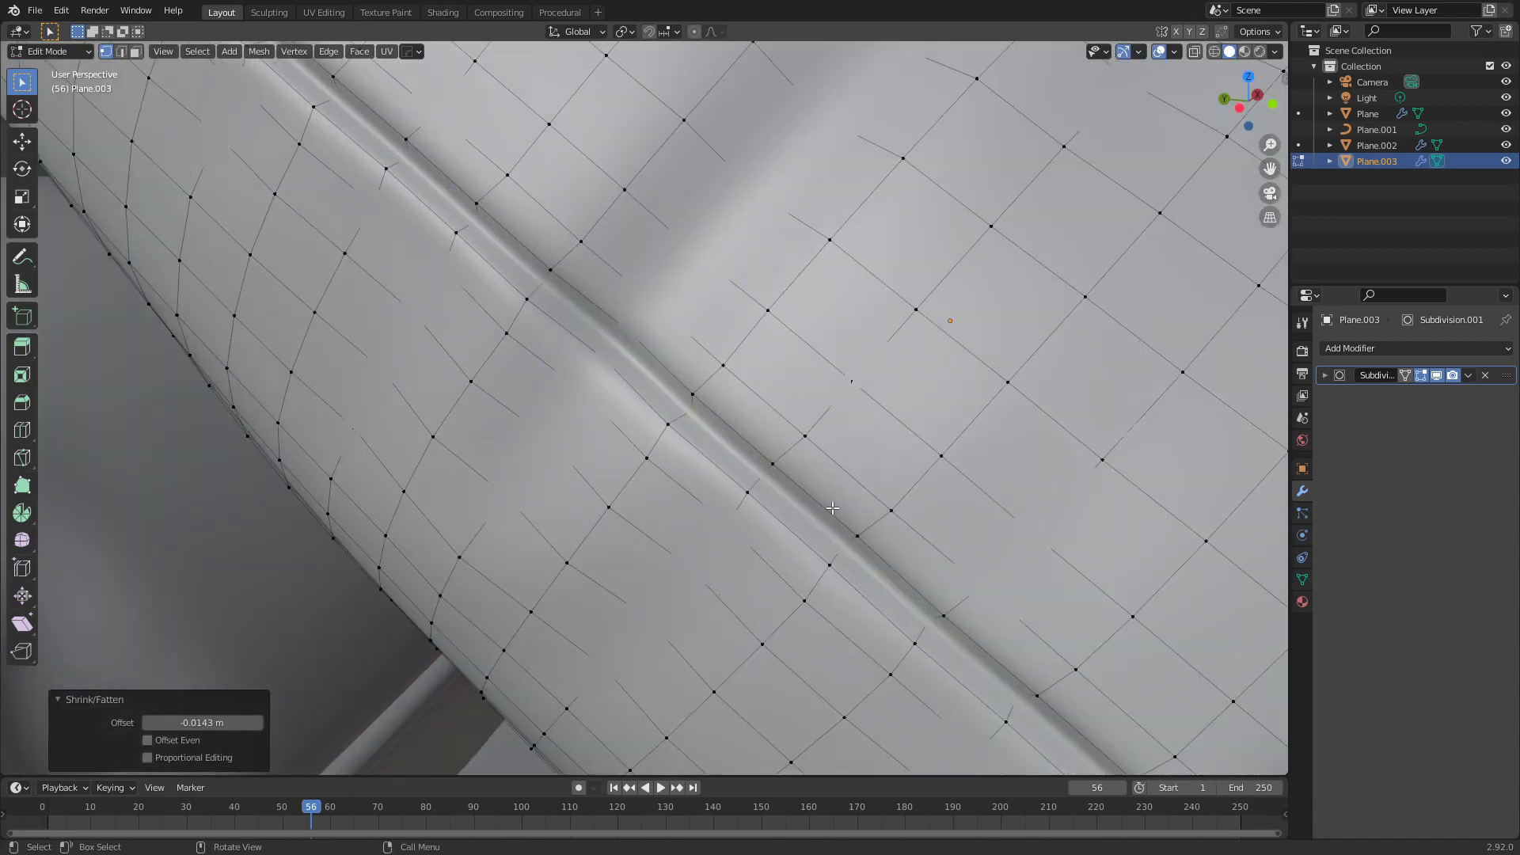
scroll(833, 508, down, 2)
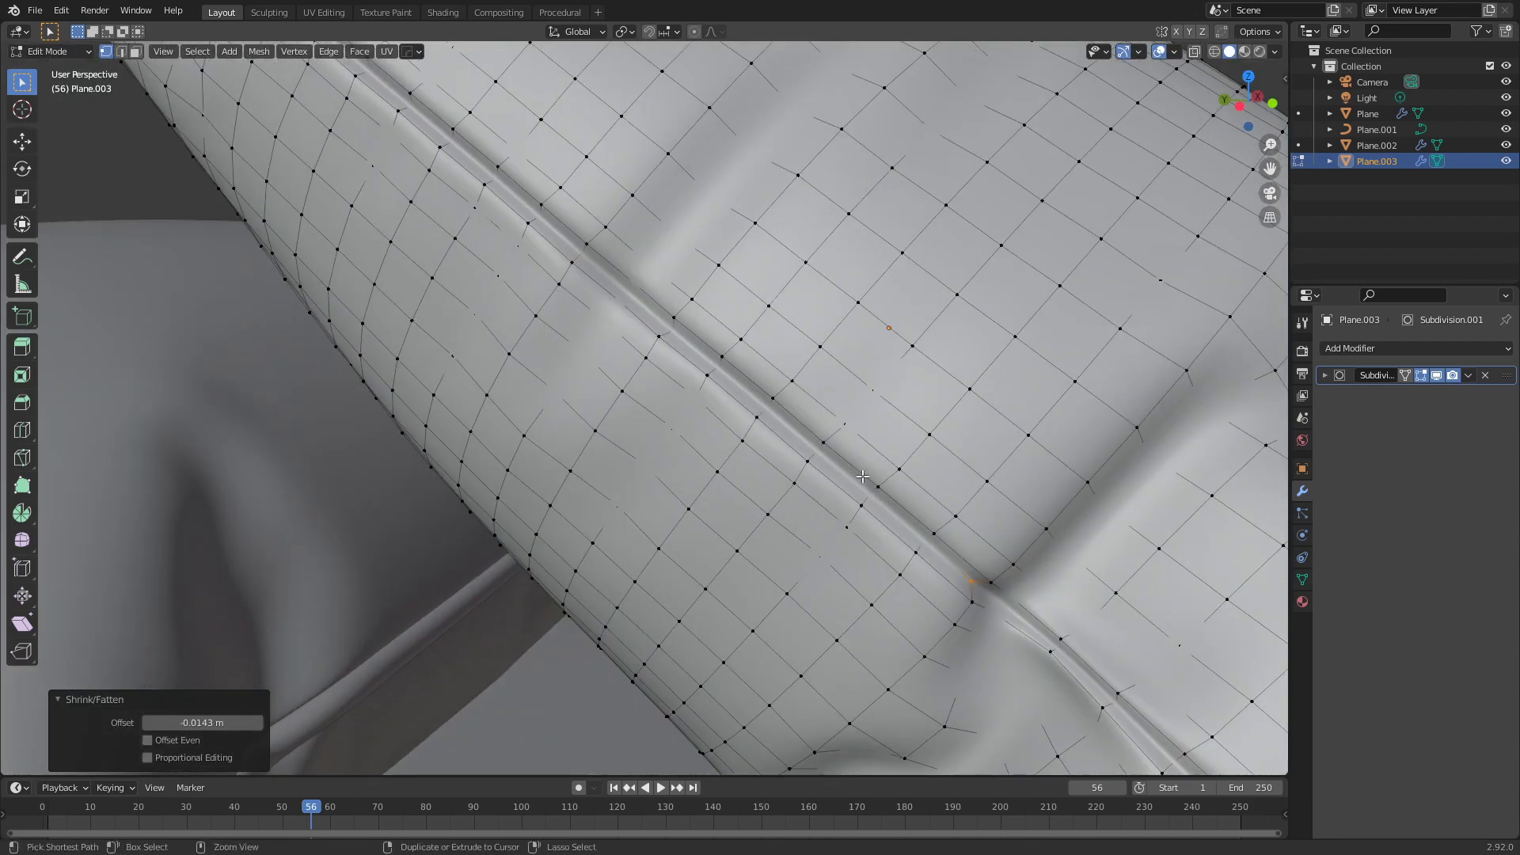
ctrl+click(862, 476)
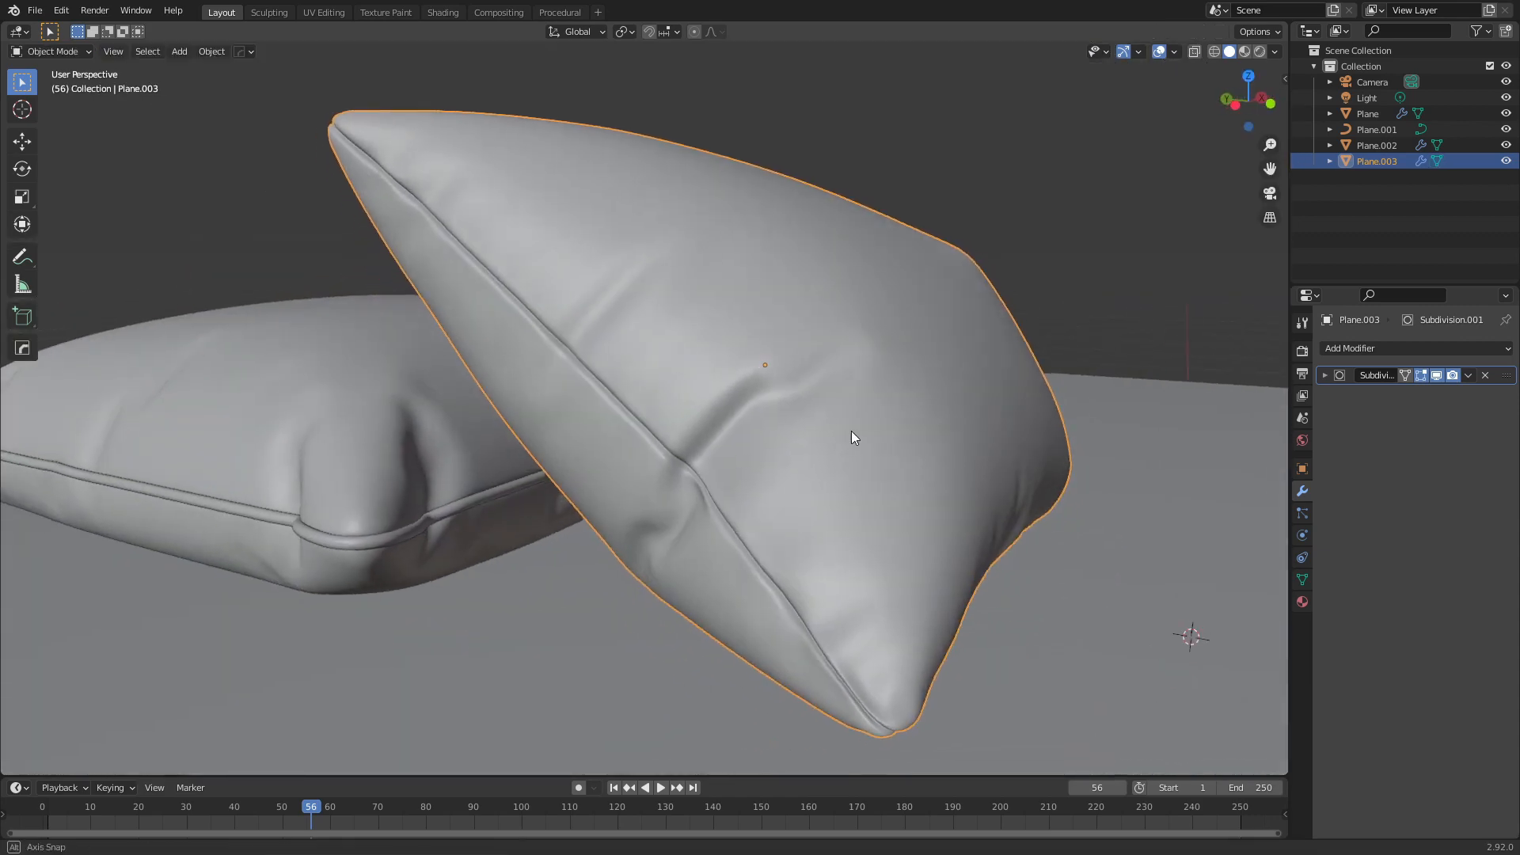
middle_drag(852, 438, 879, 441)
scroll(824, 451, up, 4)
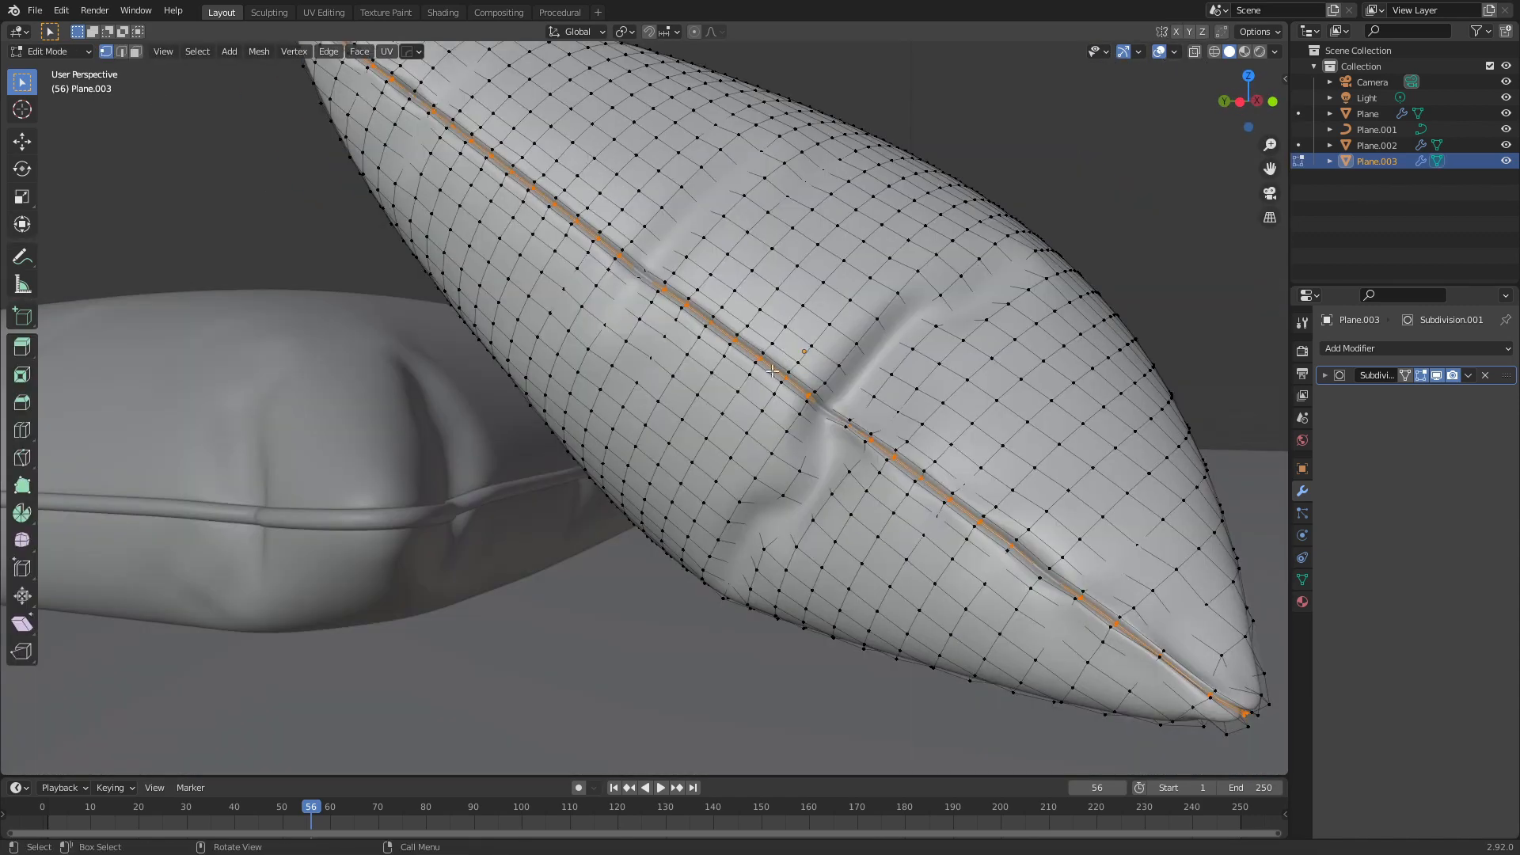
middle_drag(802, 389, 691, 427)
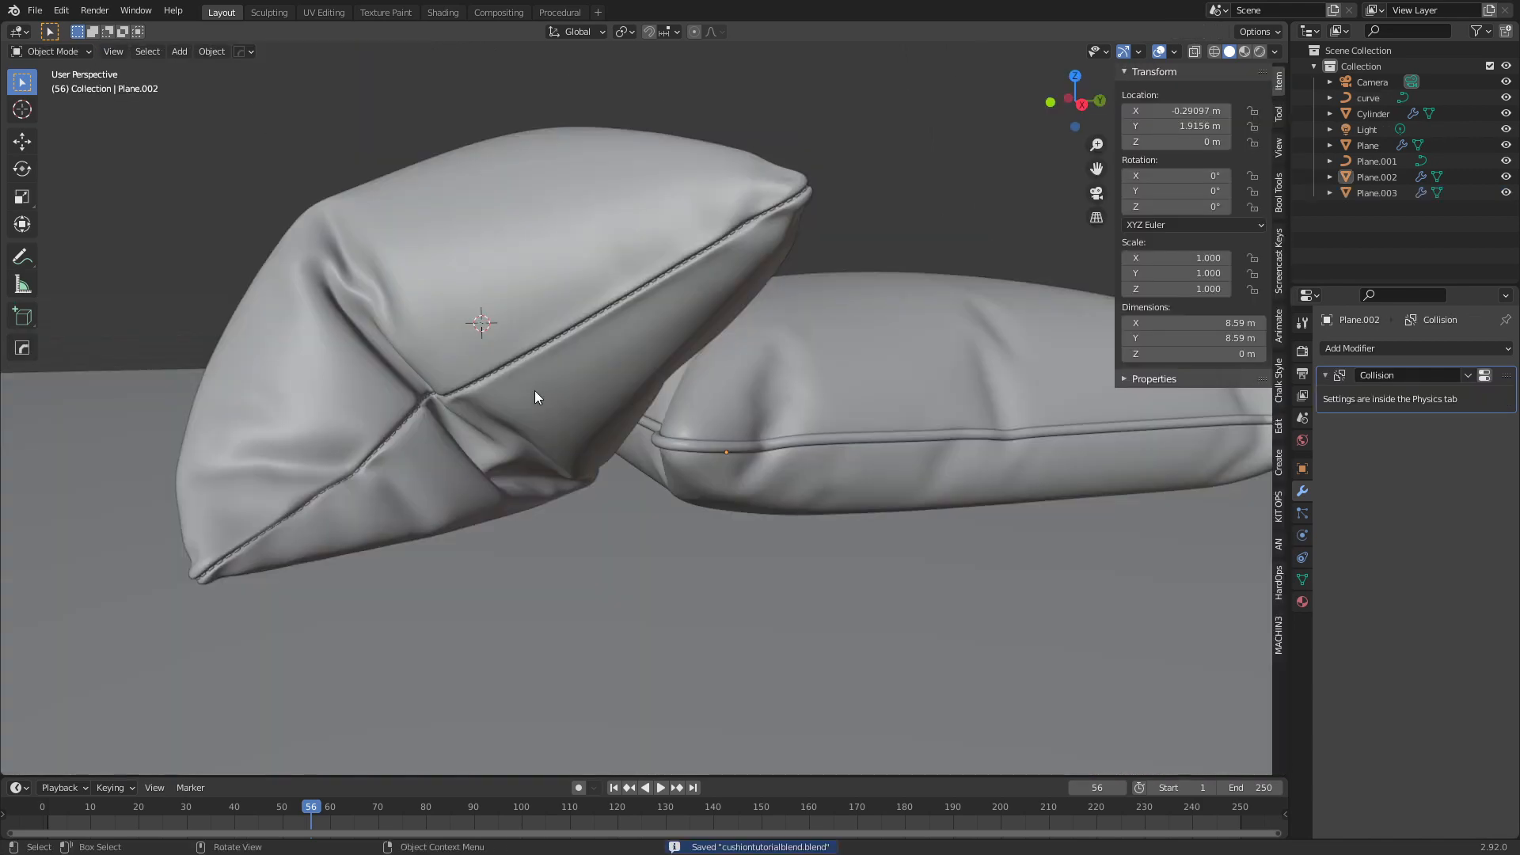
Inspect the stitching along the third pillow's seam up close and from both sides of the pillow pair
scroll(534, 396, up, 2)
middle_drag(530, 366, 614, 361)
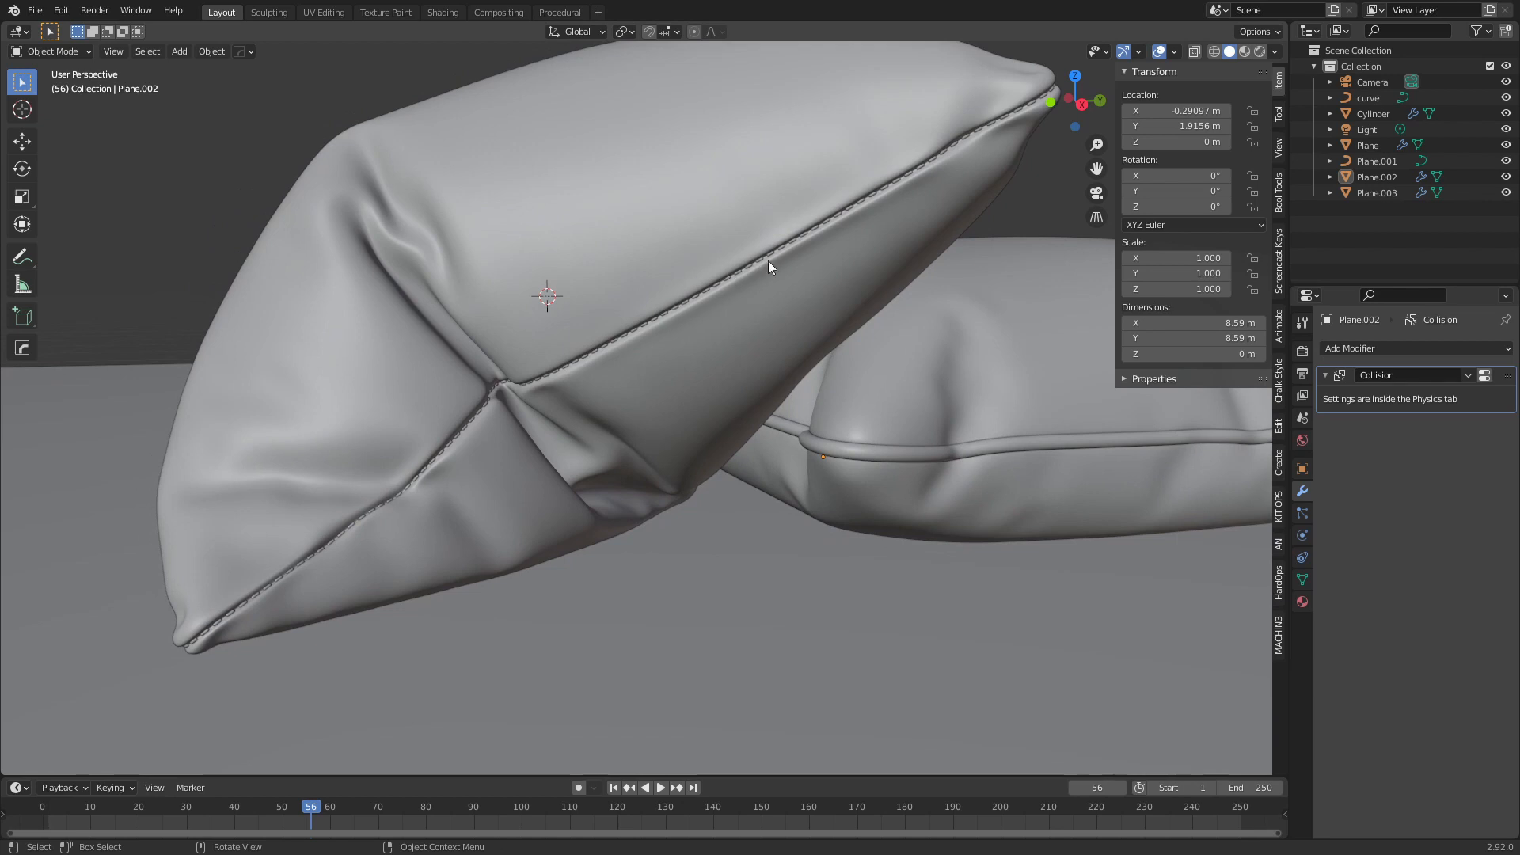
scroll(890, 414, down, 2)
scroll(855, 396, down, 3)
middle_drag(855, 397, 819, 391)
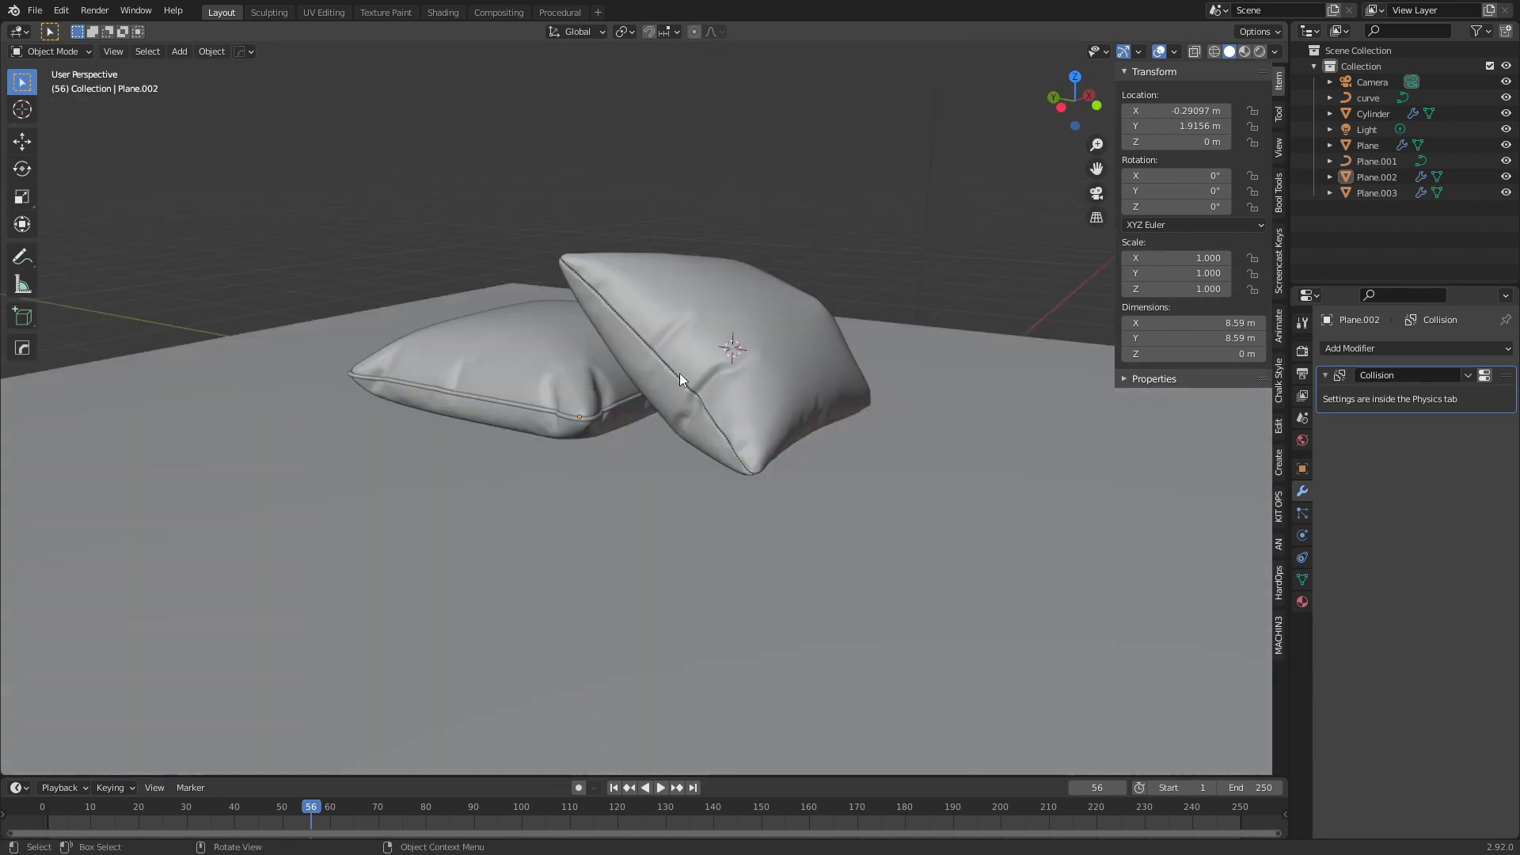
middle_drag(680, 373, 572, 553)
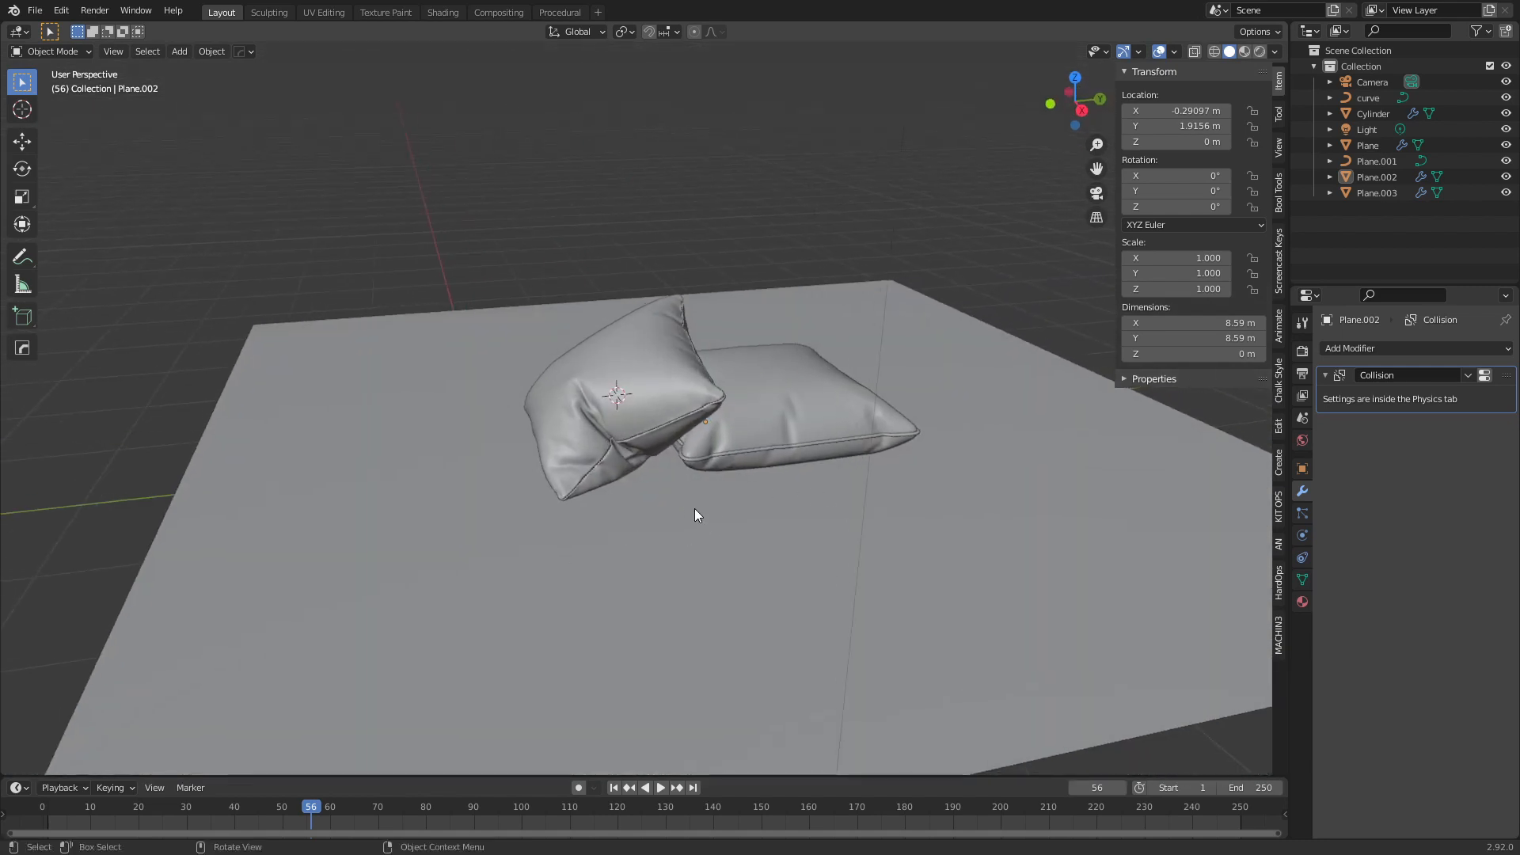
Select the flat stitched pillow and switch to the Shading workspace with both pillows framed from the front
click(792, 412)
middle_drag(783, 518, 697, 370)
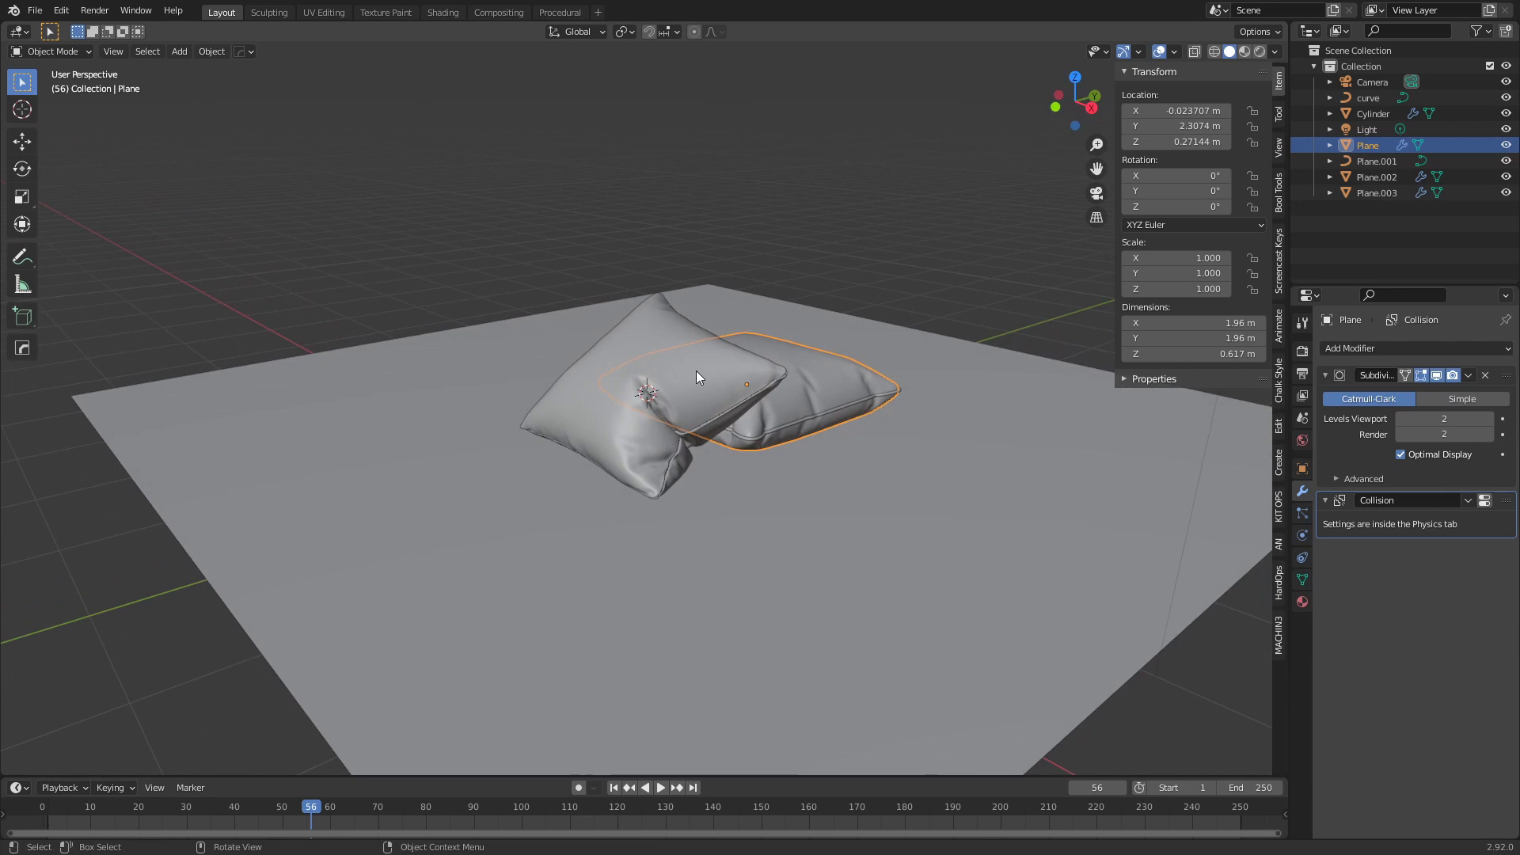
click(914, 288)
click(806, 350)
middle_drag(882, 375, 707, 438)
click(649, 382)
click(782, 378)
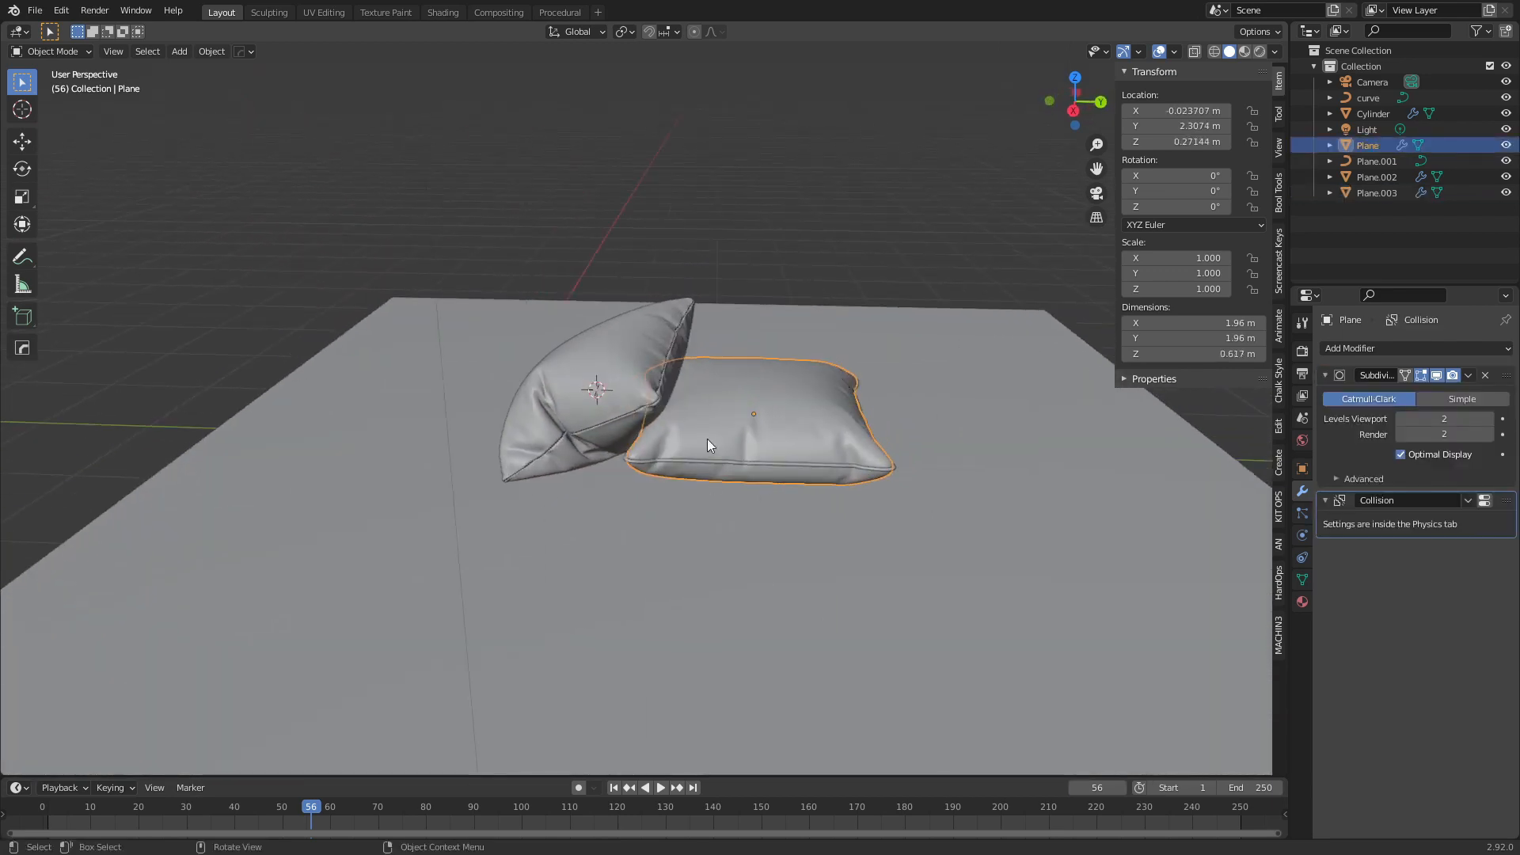
click(441, 12)
scroll(772, 350, up, 3)
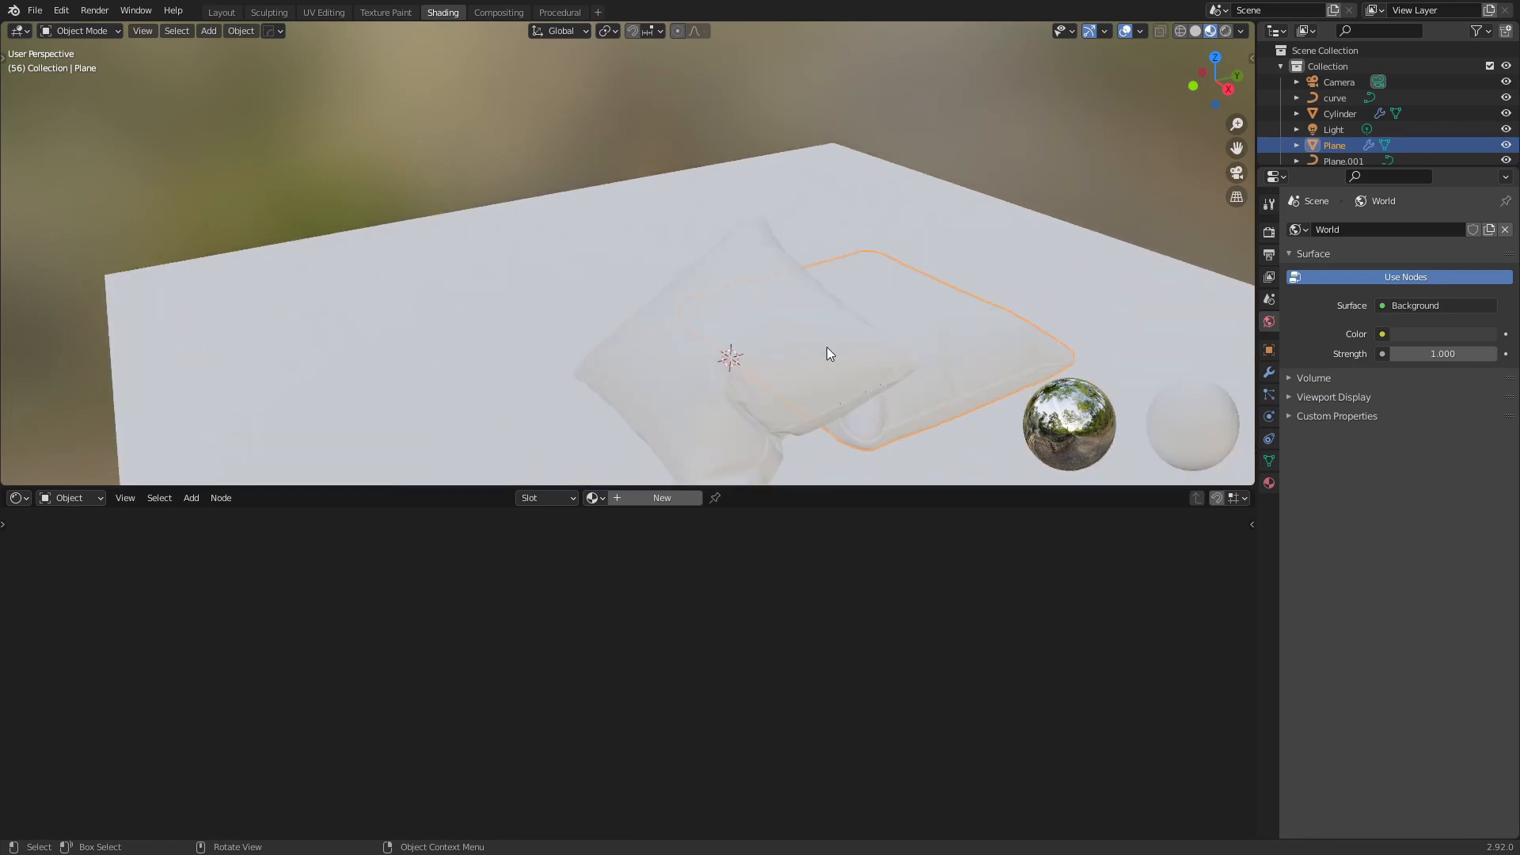
middle_drag(827, 347, 667, 221)
scroll(597, 442, up, 2)
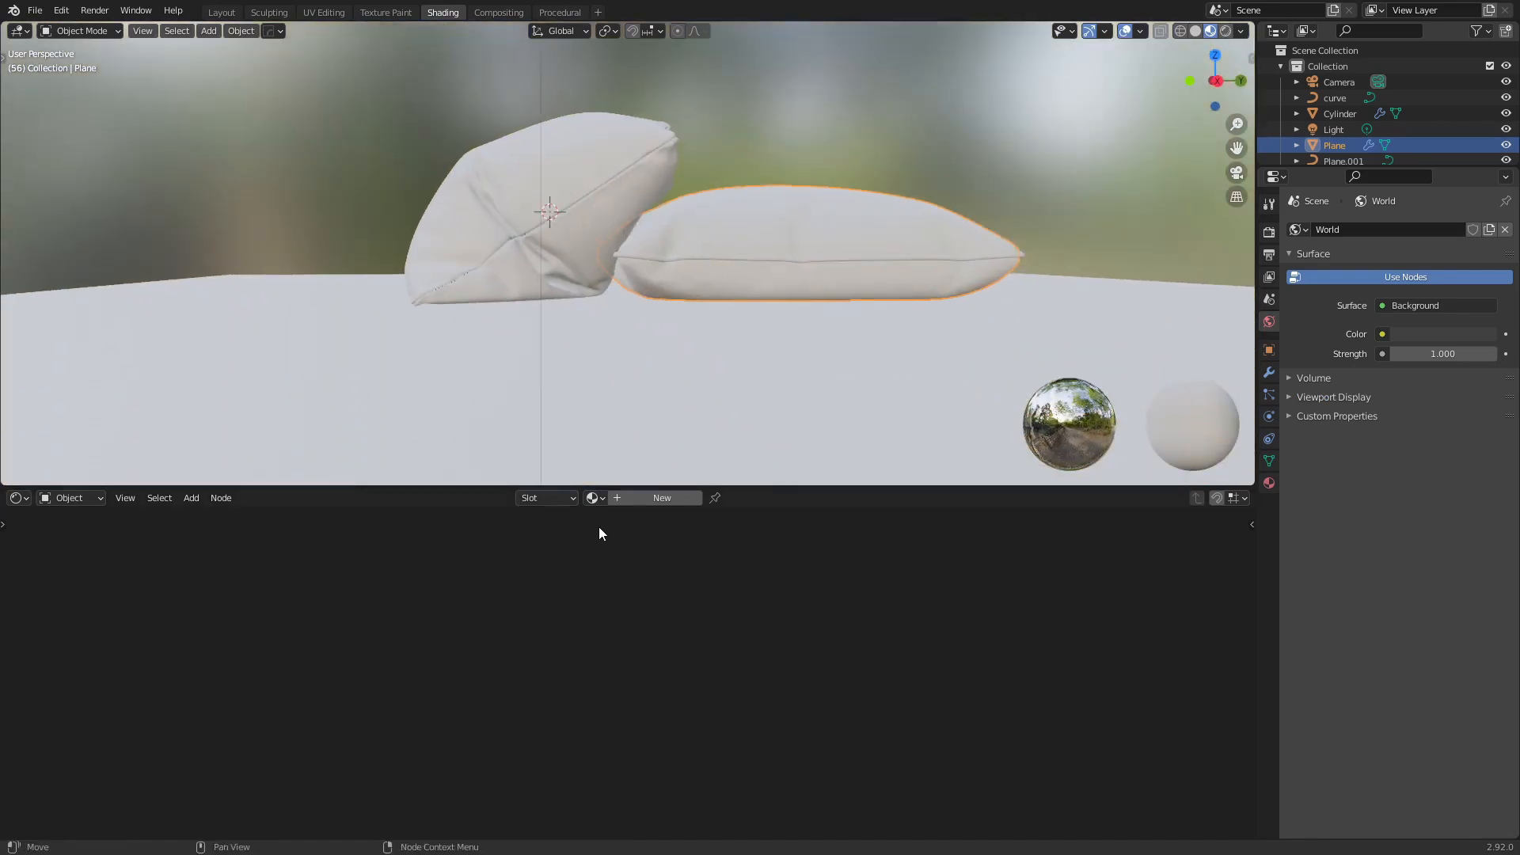
Create a new material for the flat pillow and give the node editor more height
click(593, 497)
click(597, 497)
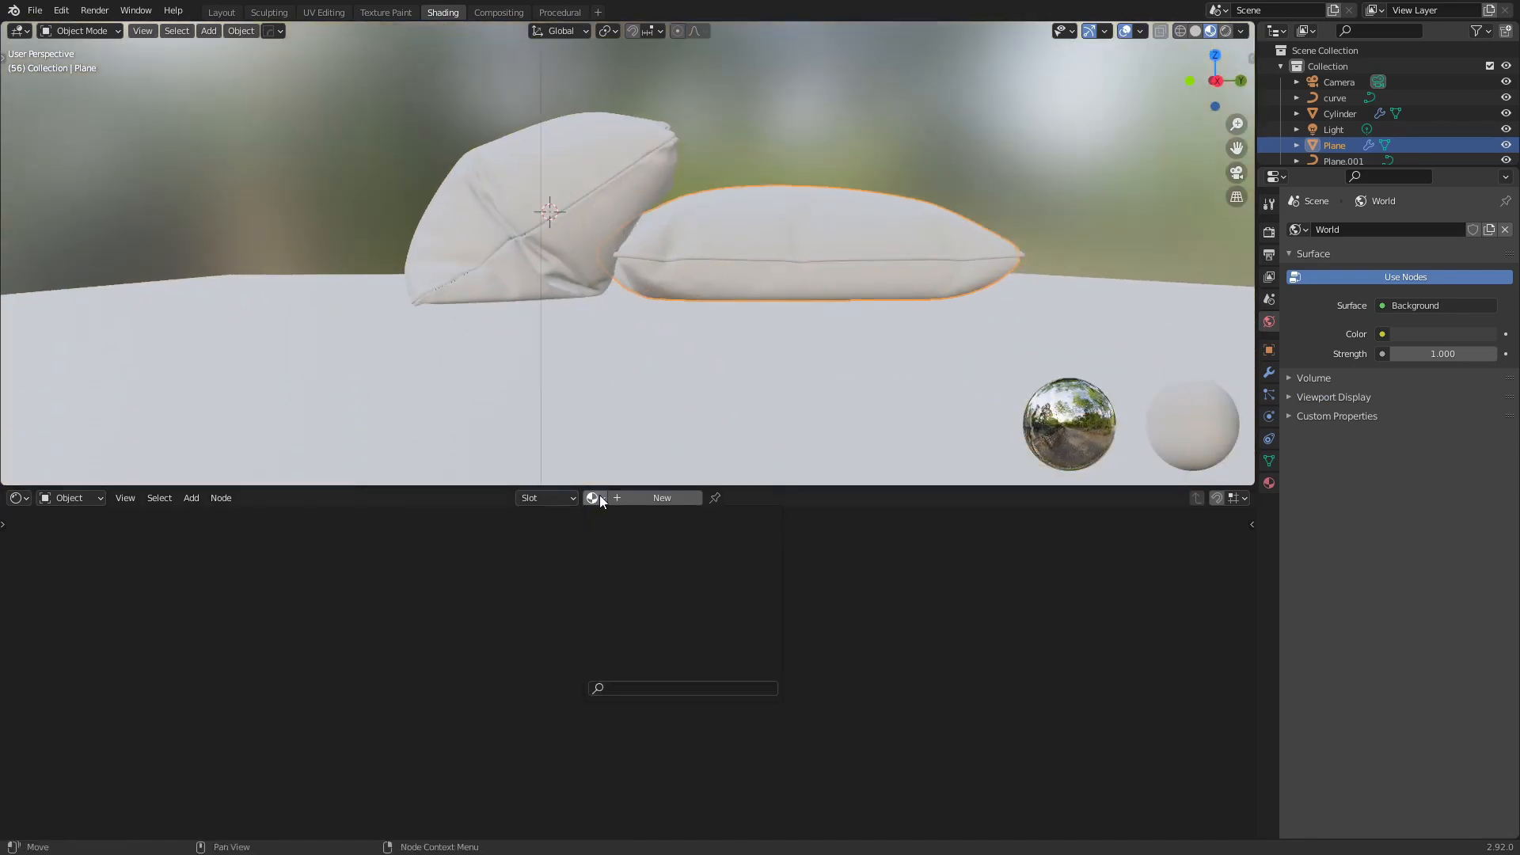
click(657, 499)
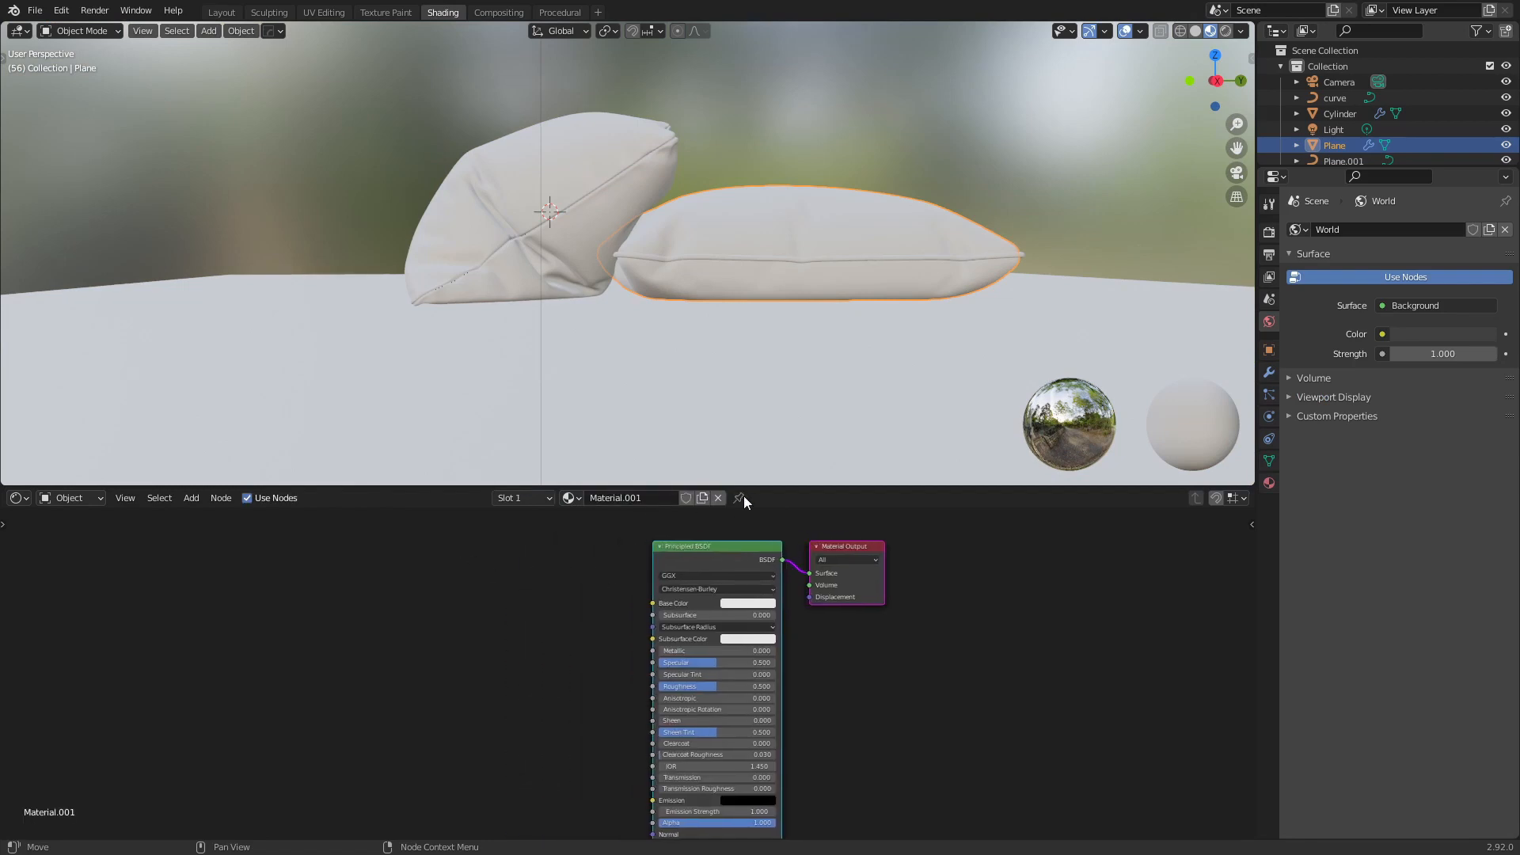
drag(753, 487, 760, 351)
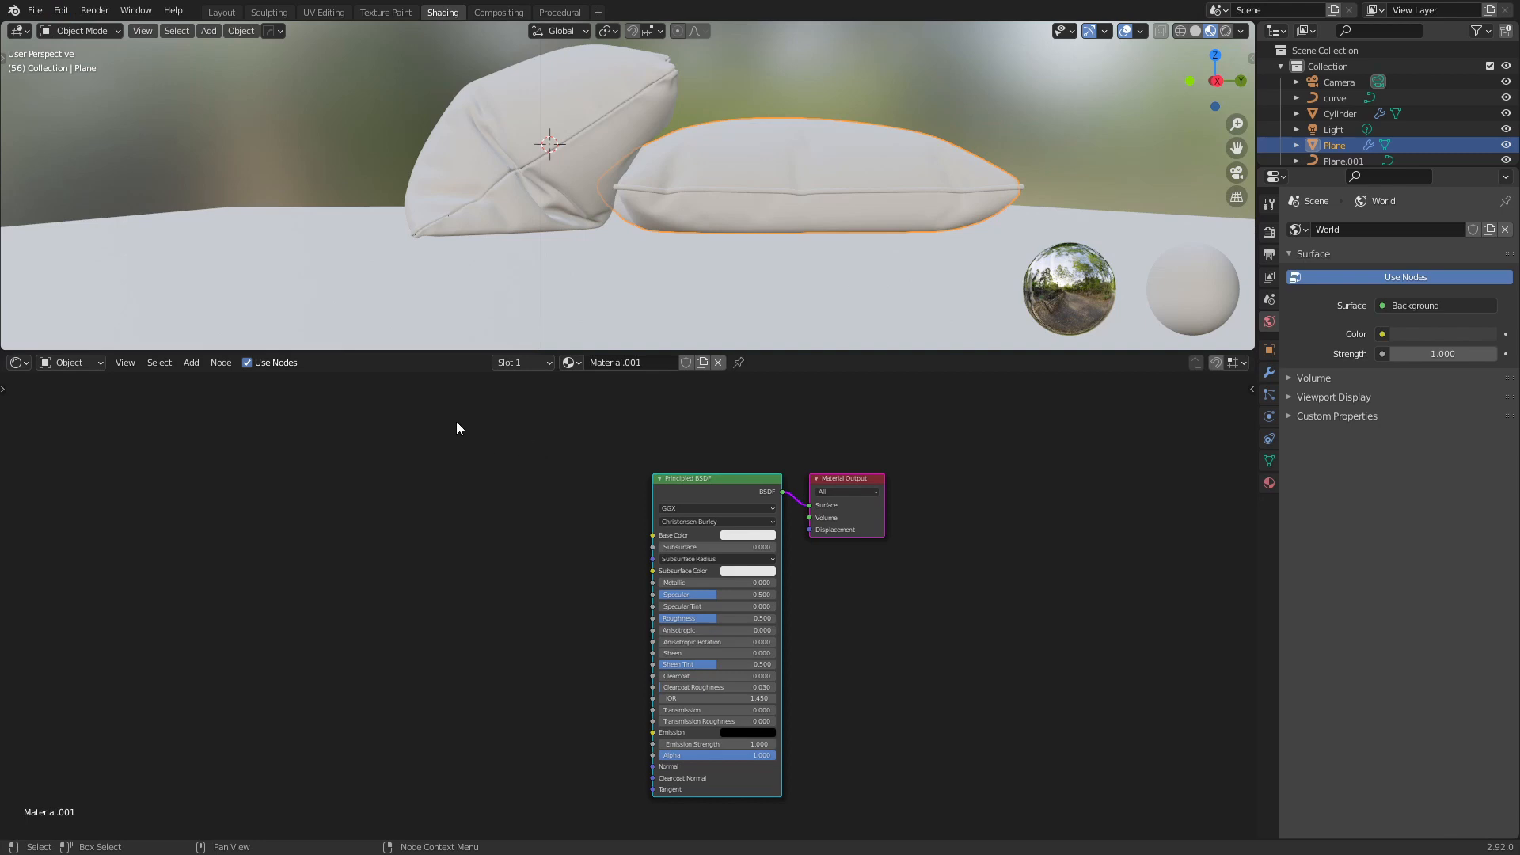
Open the Preferences, and enlarge the node editor further around the new material's nodes
click(65, 10)
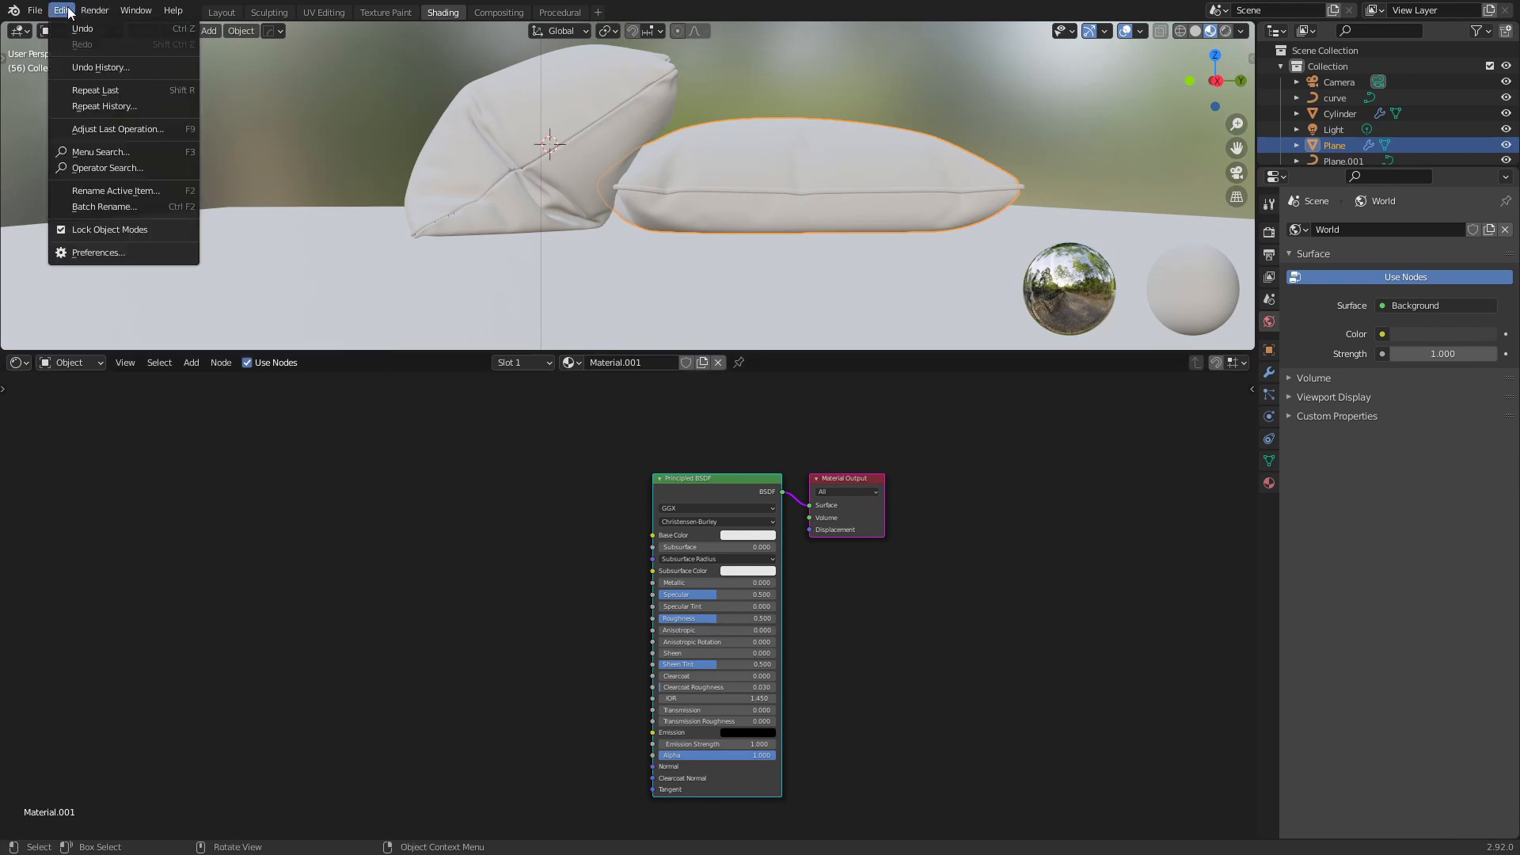
click(87, 255)
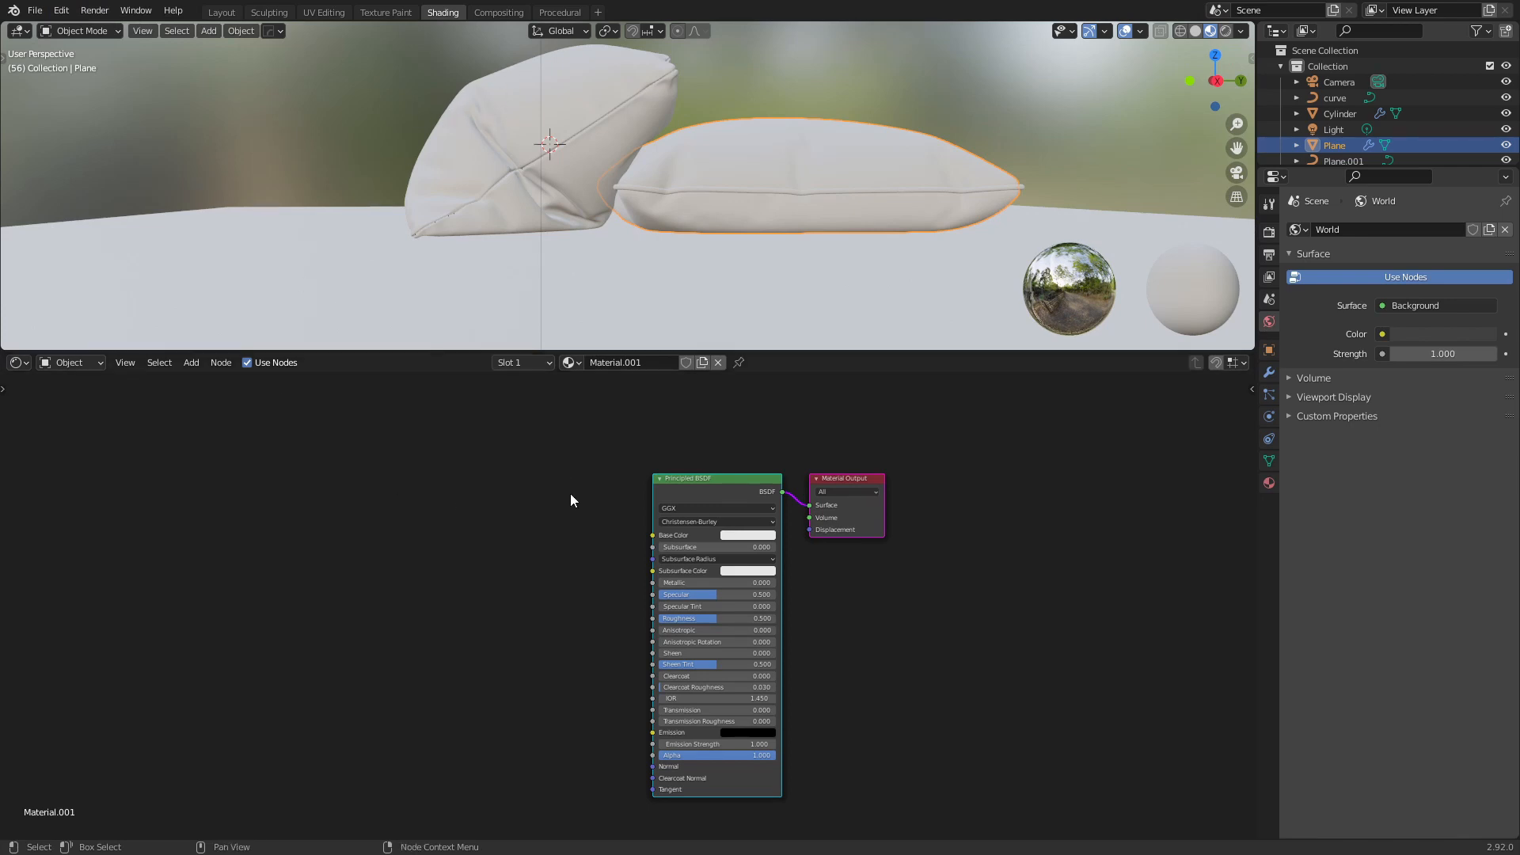
middle_drag(460, 468, 461, 417)
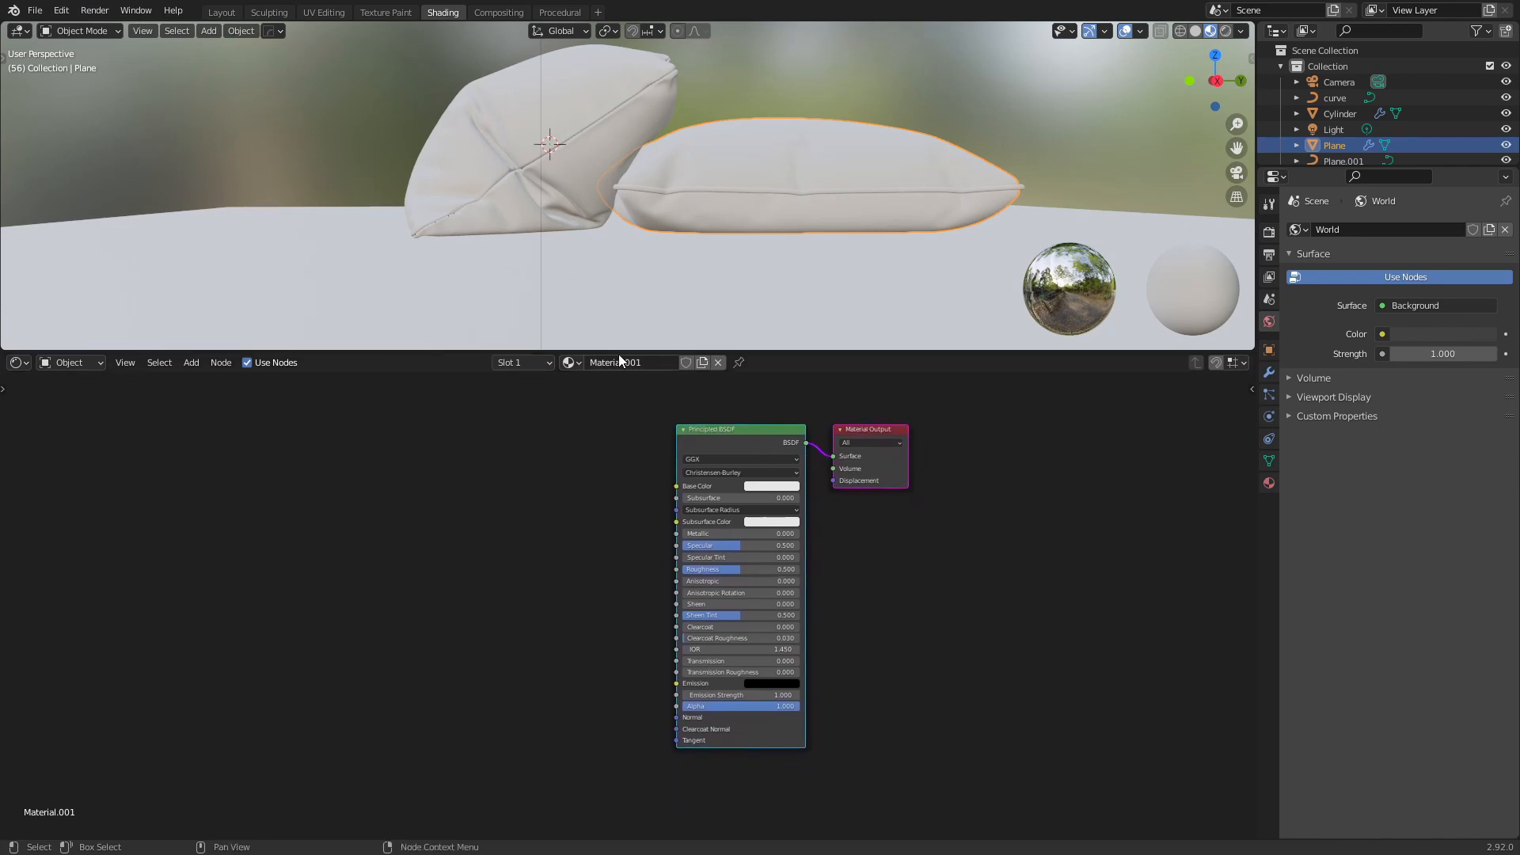
drag(619, 352, 606, 285)
scroll(560, 390, right, 3)
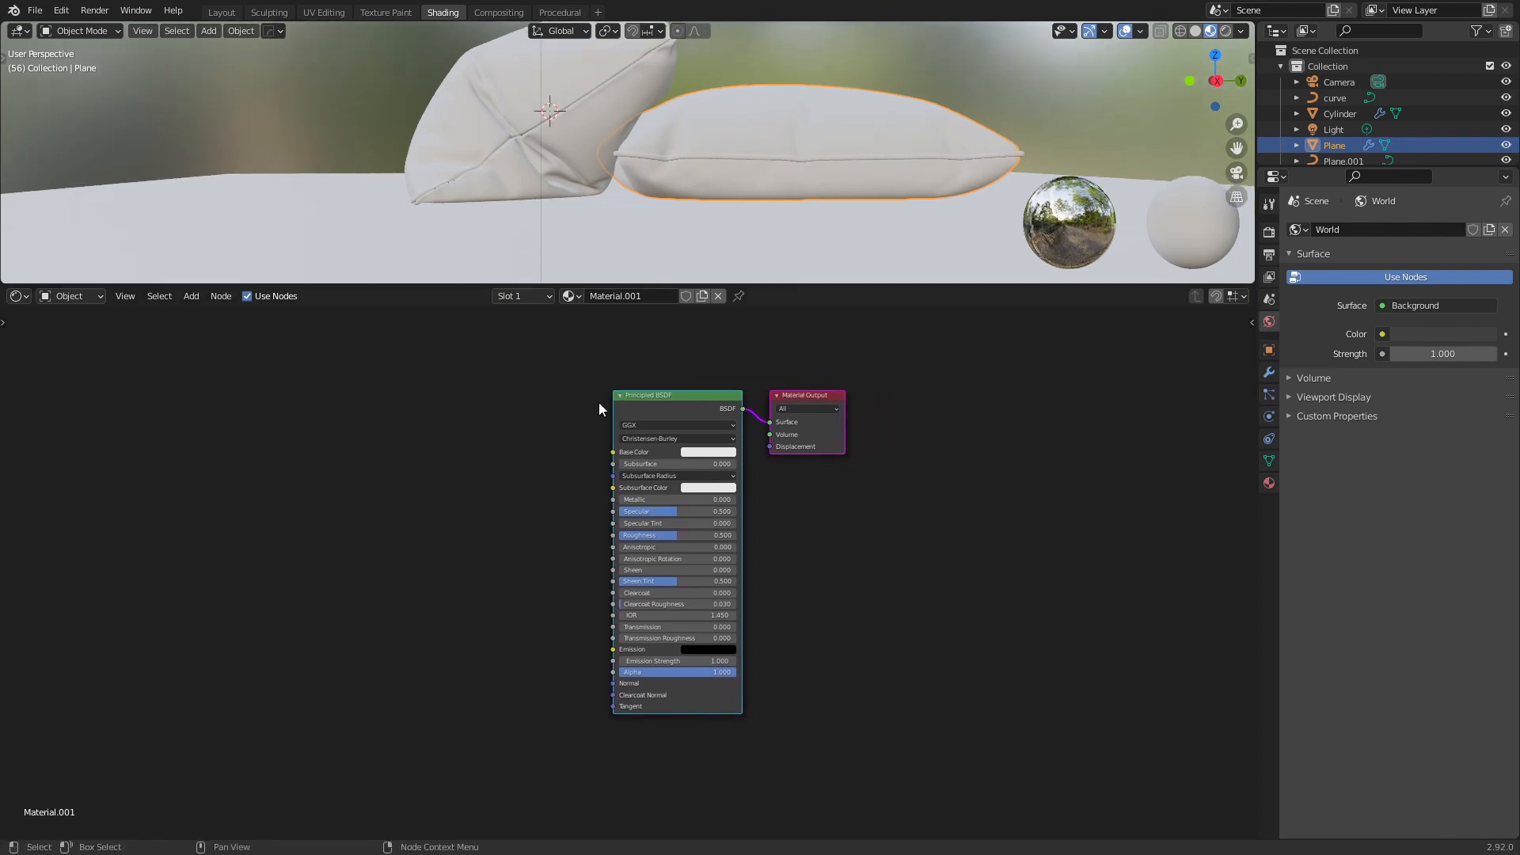
Add the fabric_pattern_05 normal, roughness, ao and col_03 2k images to the flat pillow's Principled BSDF with Principled Texture Setup
click(640, 393)
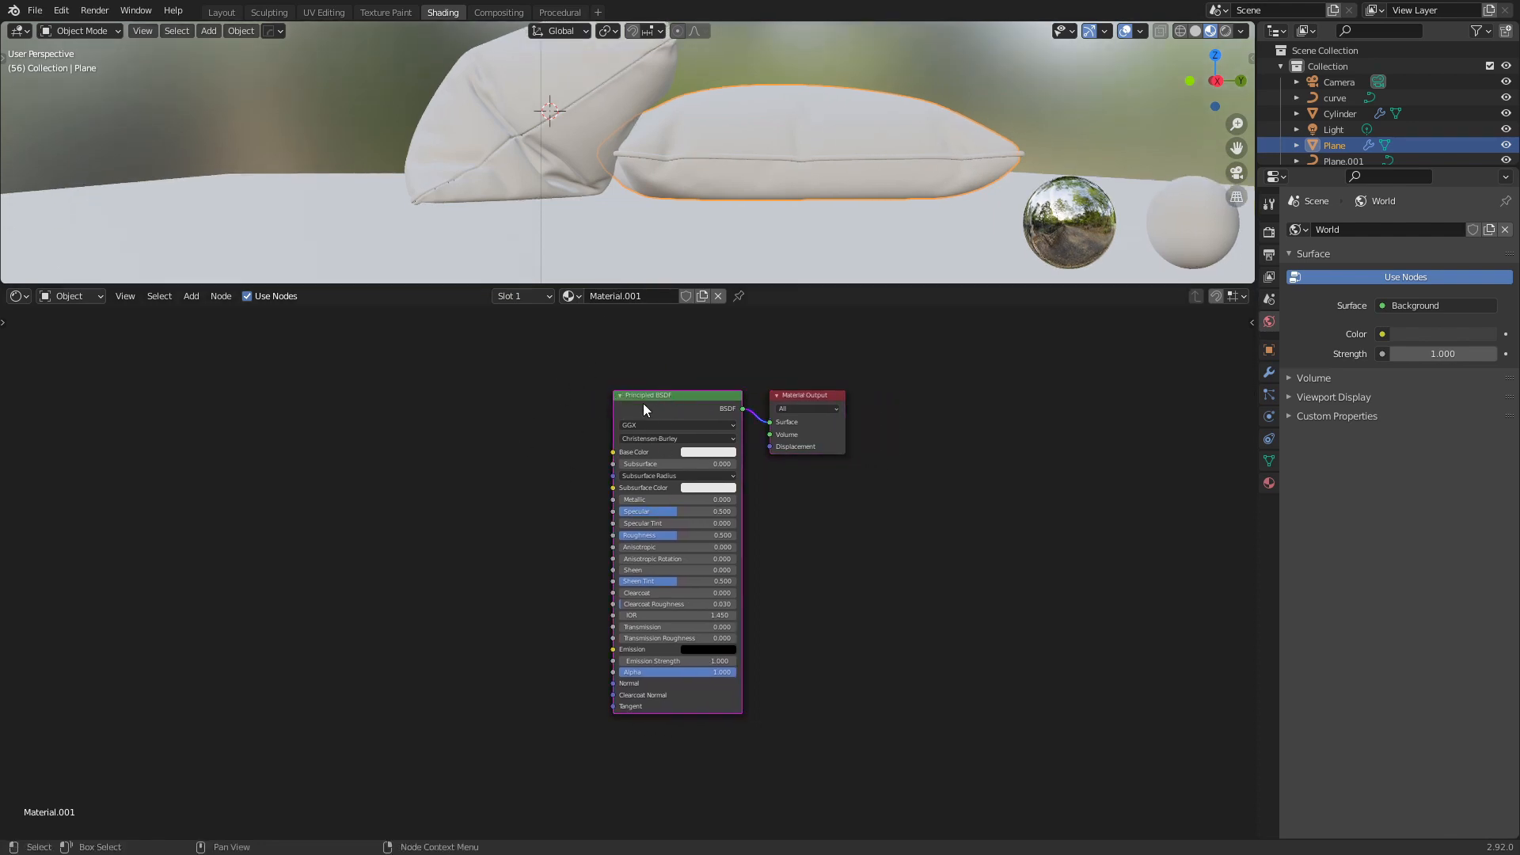
scroll(554, 425, up, 2)
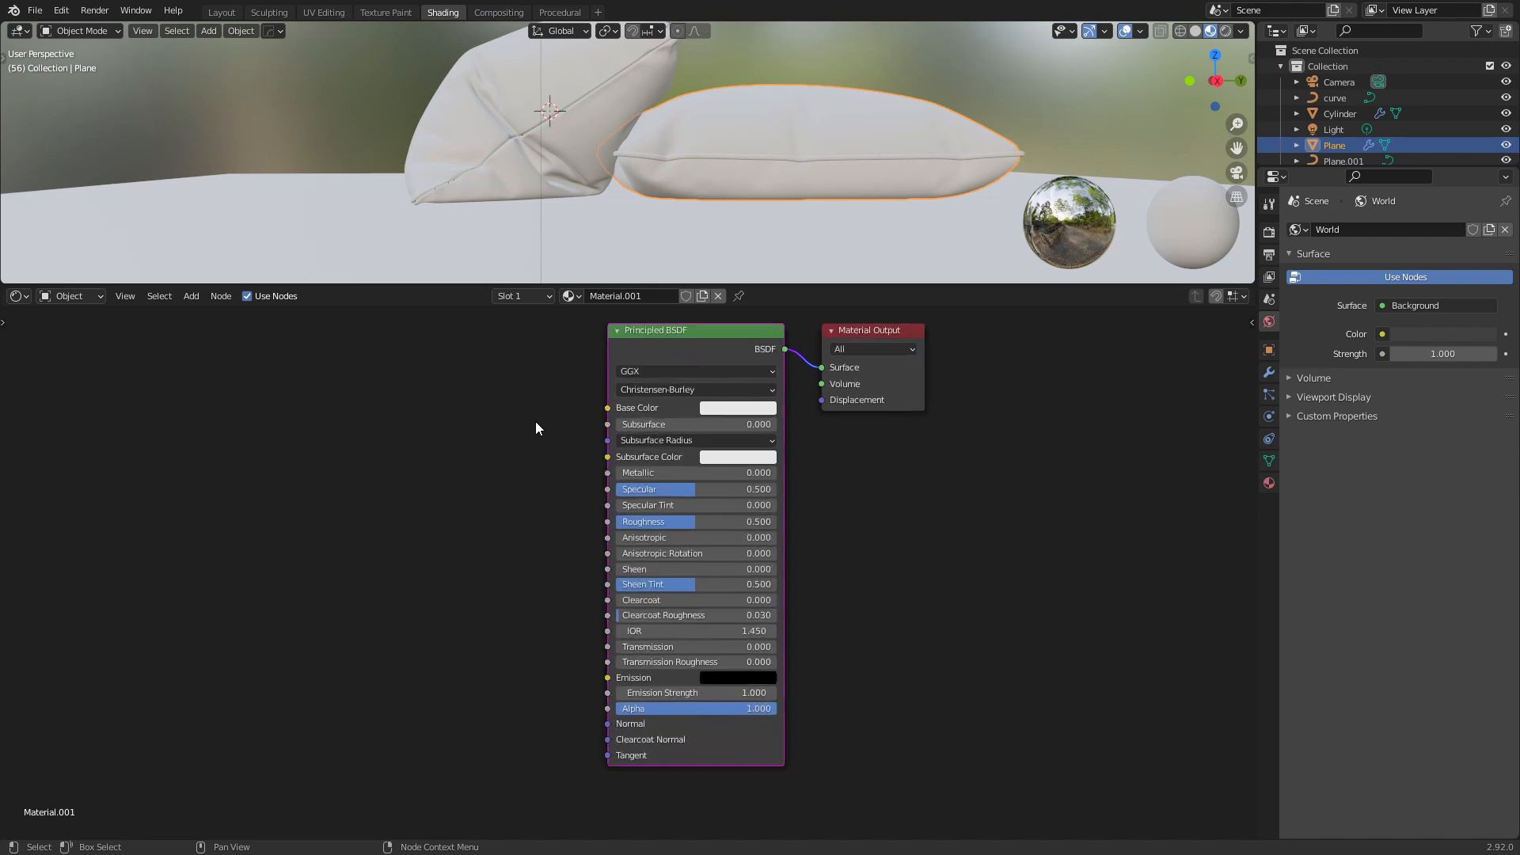
scroll(536, 423, down, 1)
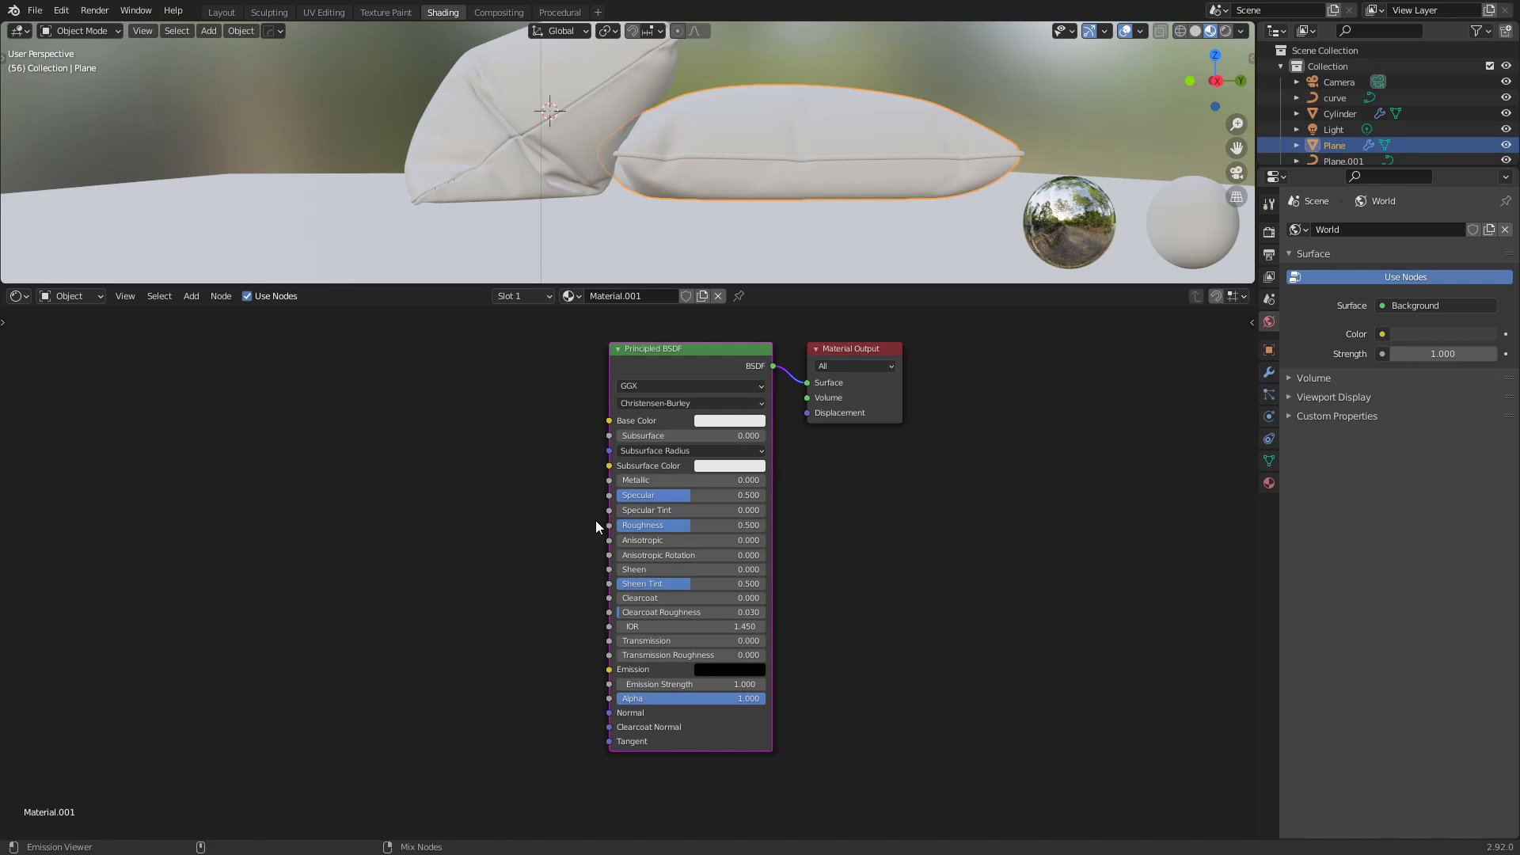
key(ctrl+shift+t)
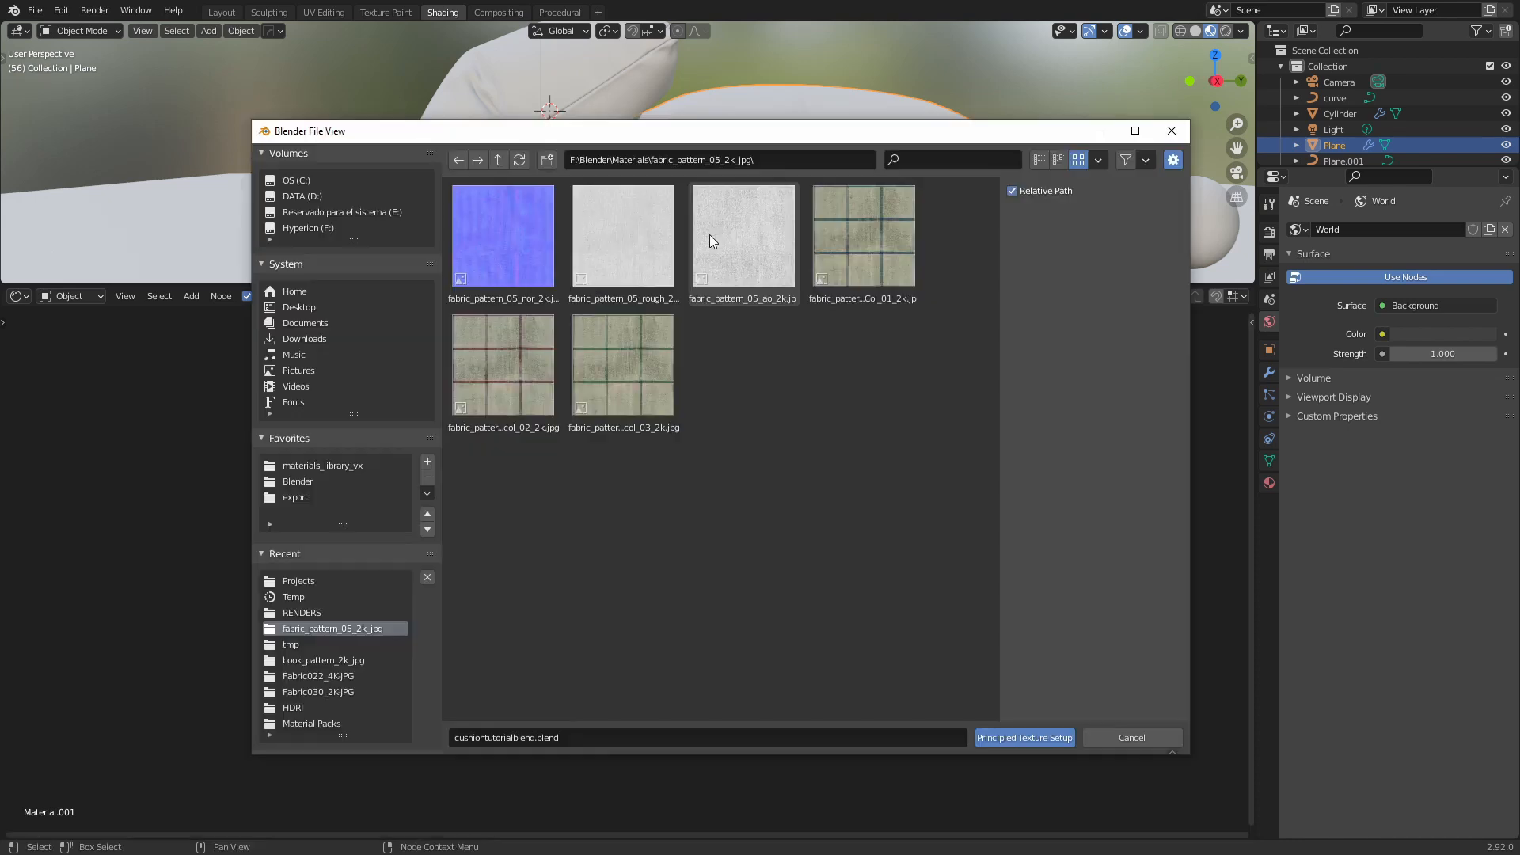
click(511, 238)
ctrl+click(638, 239)
ctrl+click(758, 236)
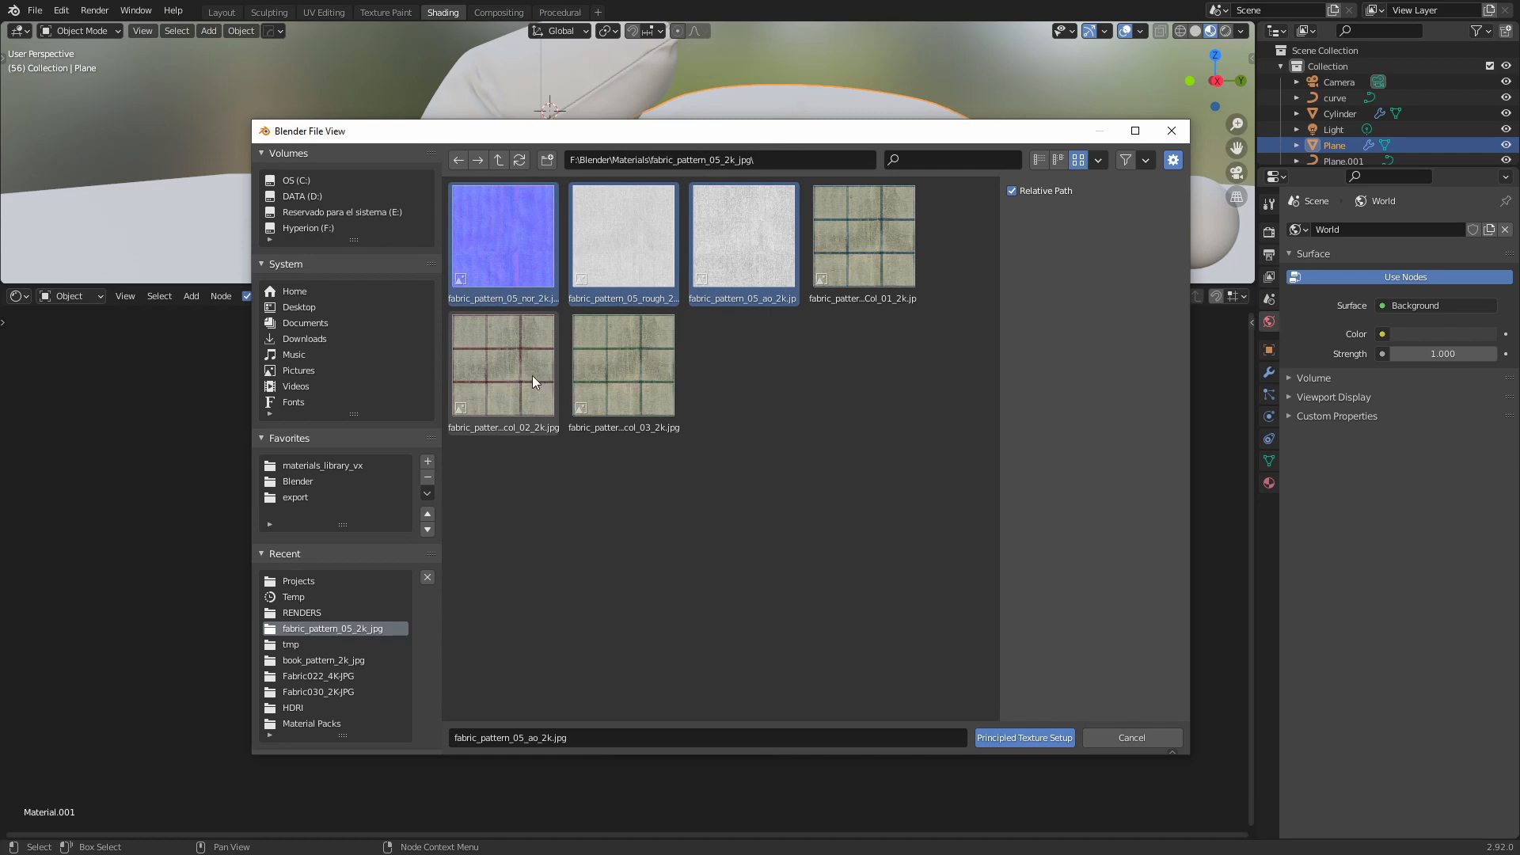
ctrl+click(629, 369)
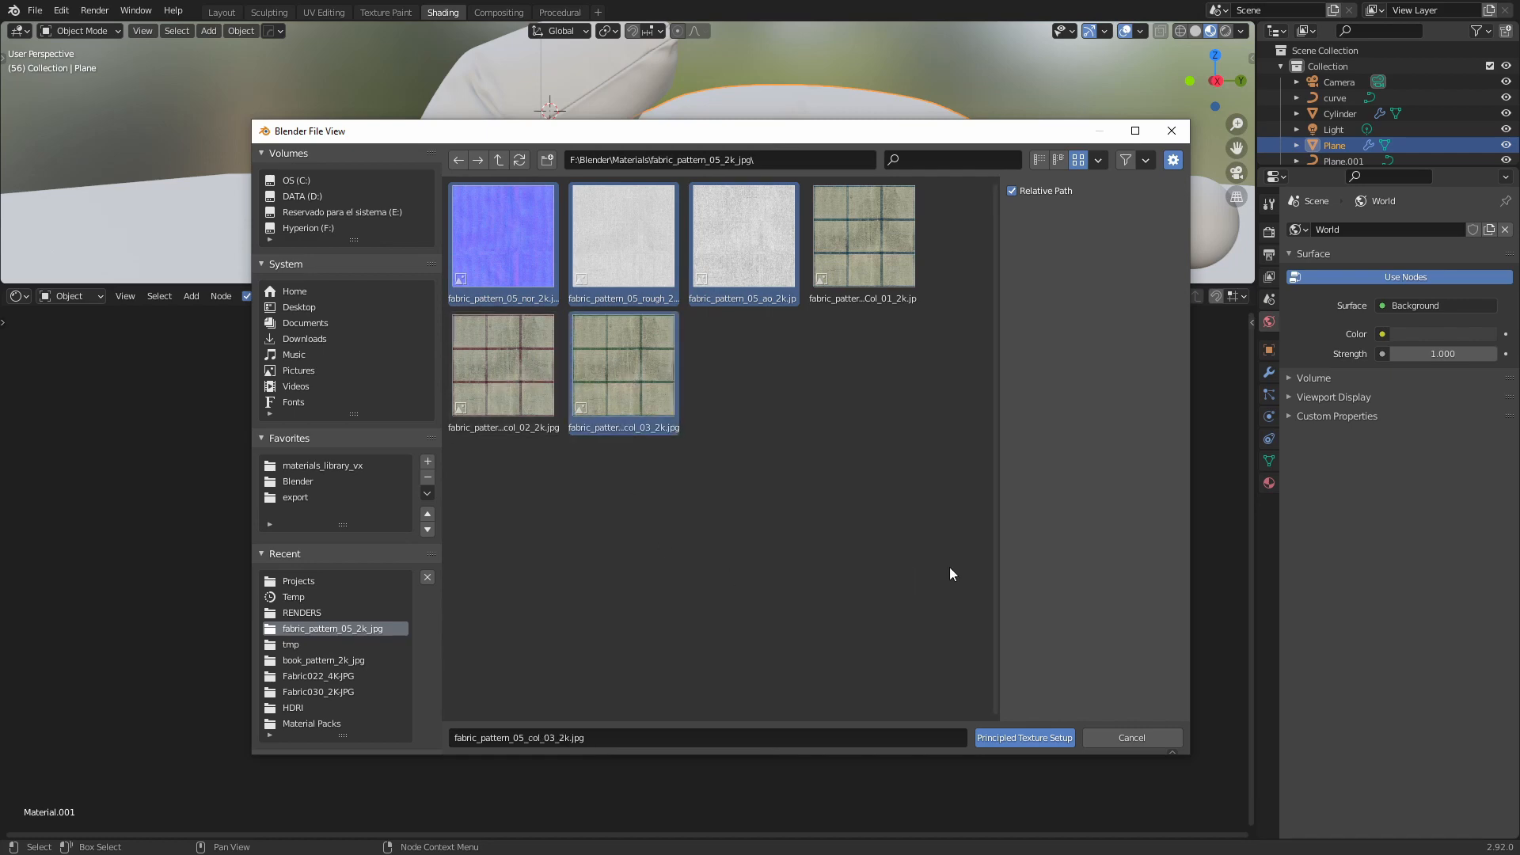
click(1015, 737)
key(Home)
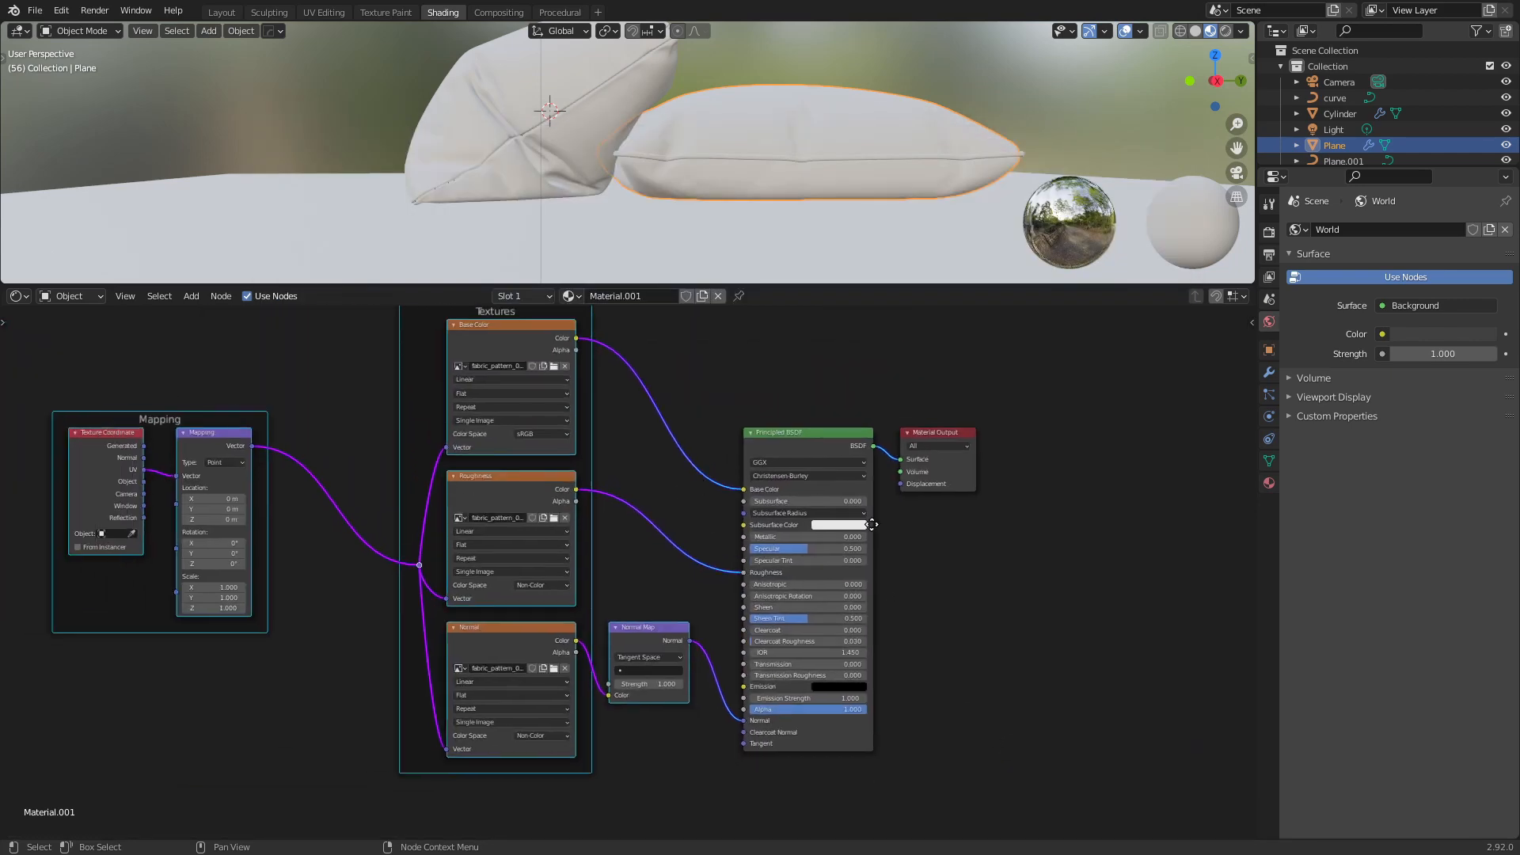
scroll(784, 635, up, 1)
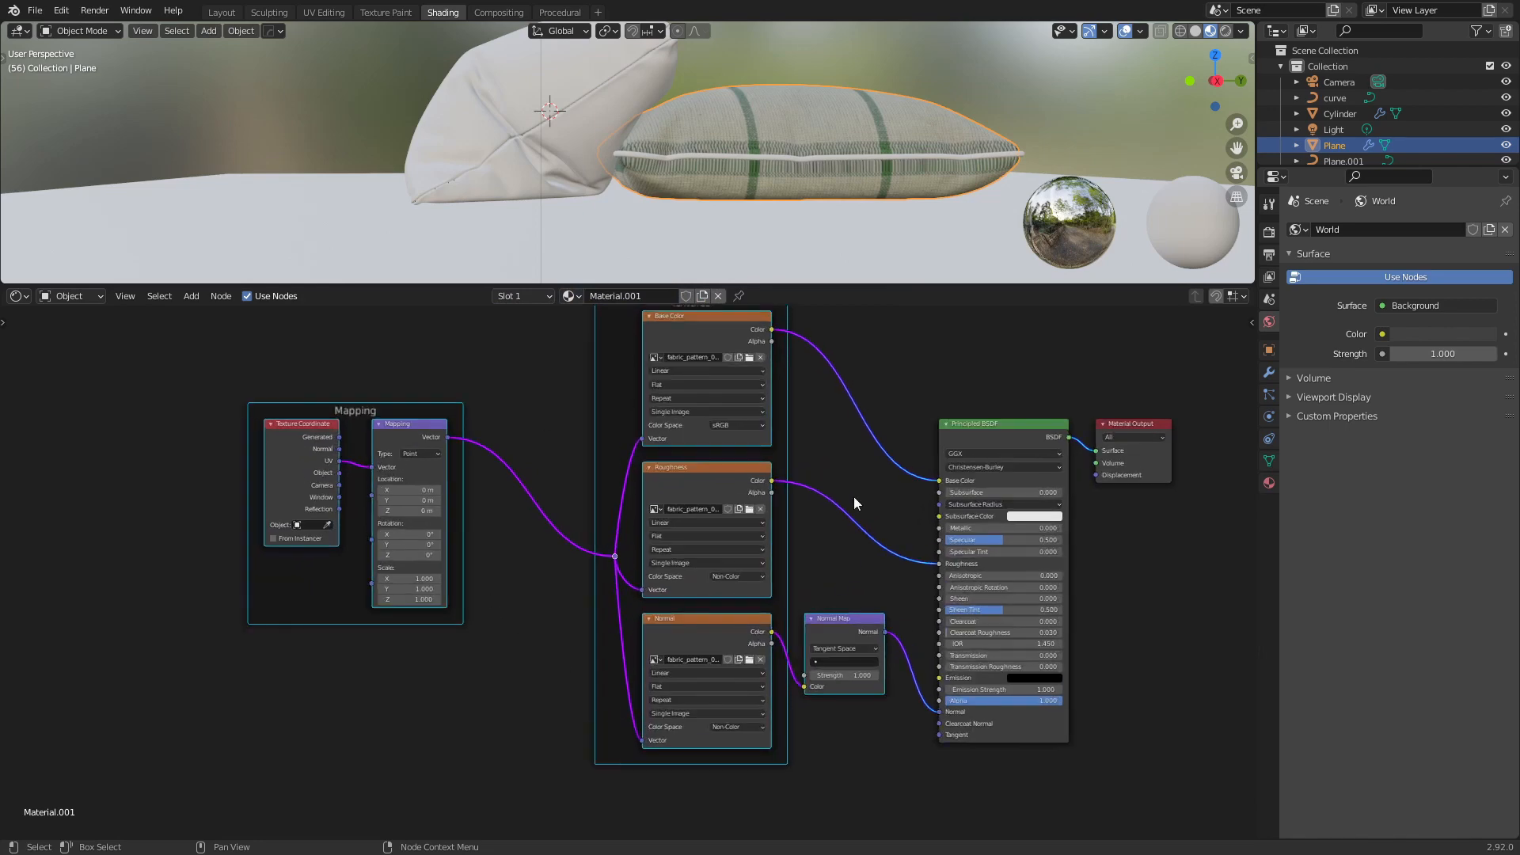
Inspect the fabric pattern, stitching and piping on both pillows up close and from several sides
middle_drag(798, 214, 777, 191)
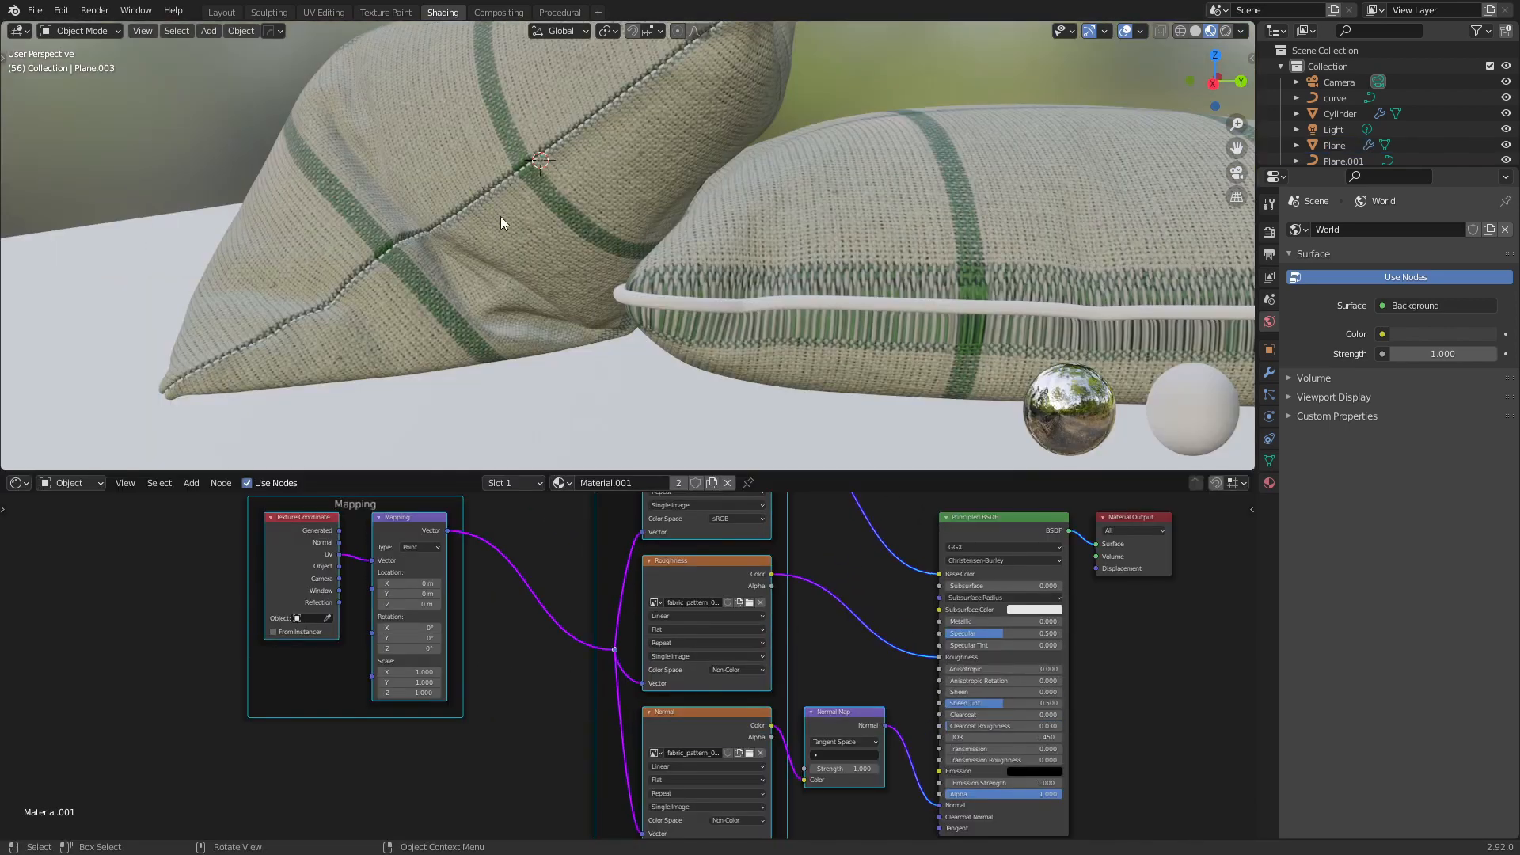
middle_drag(500, 219, 658, 237)
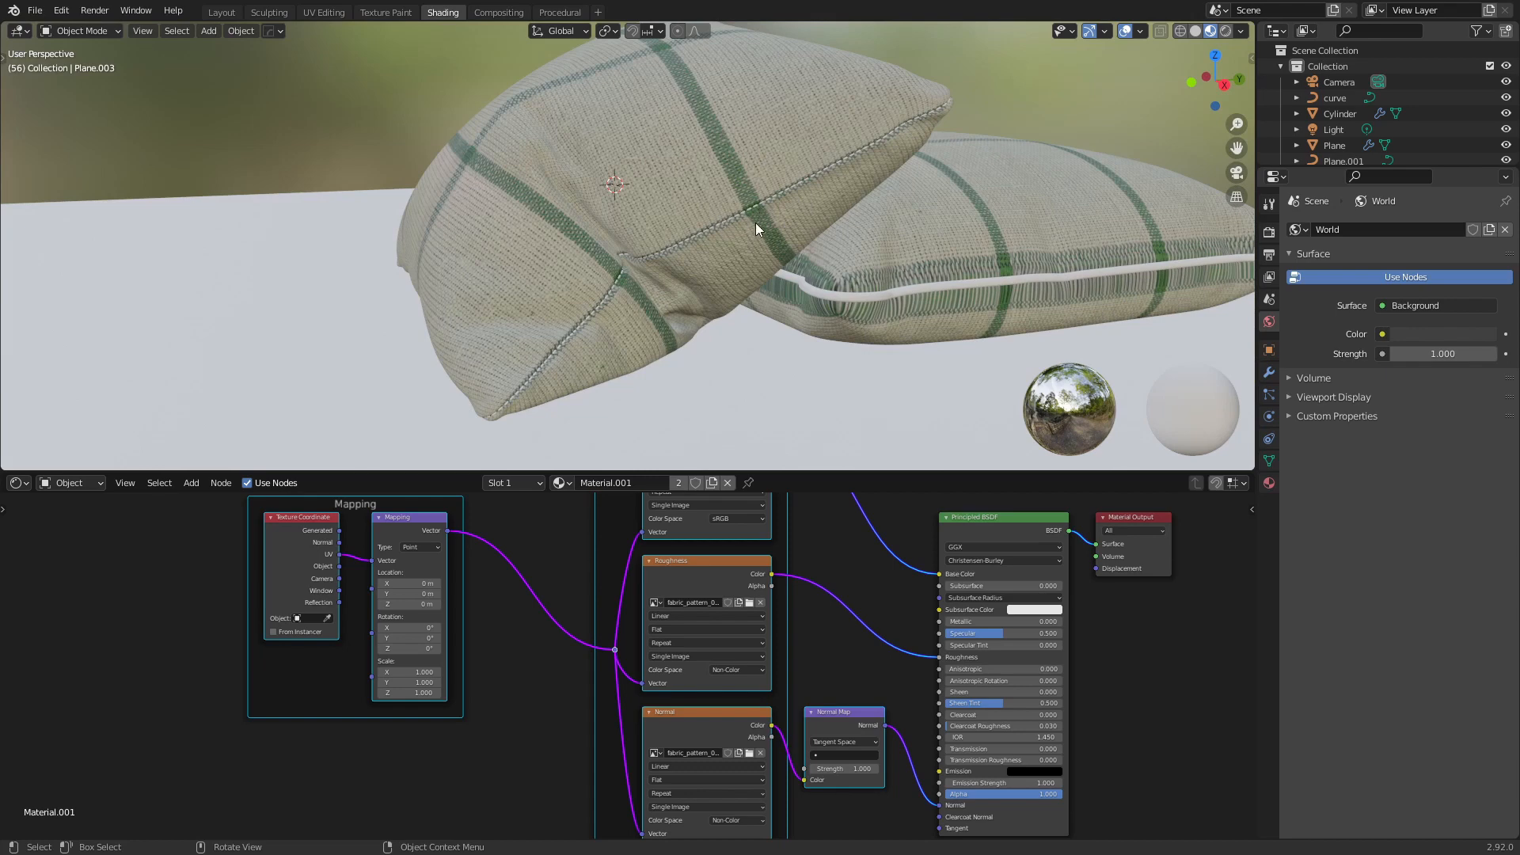
middle_drag(755, 222, 862, 250)
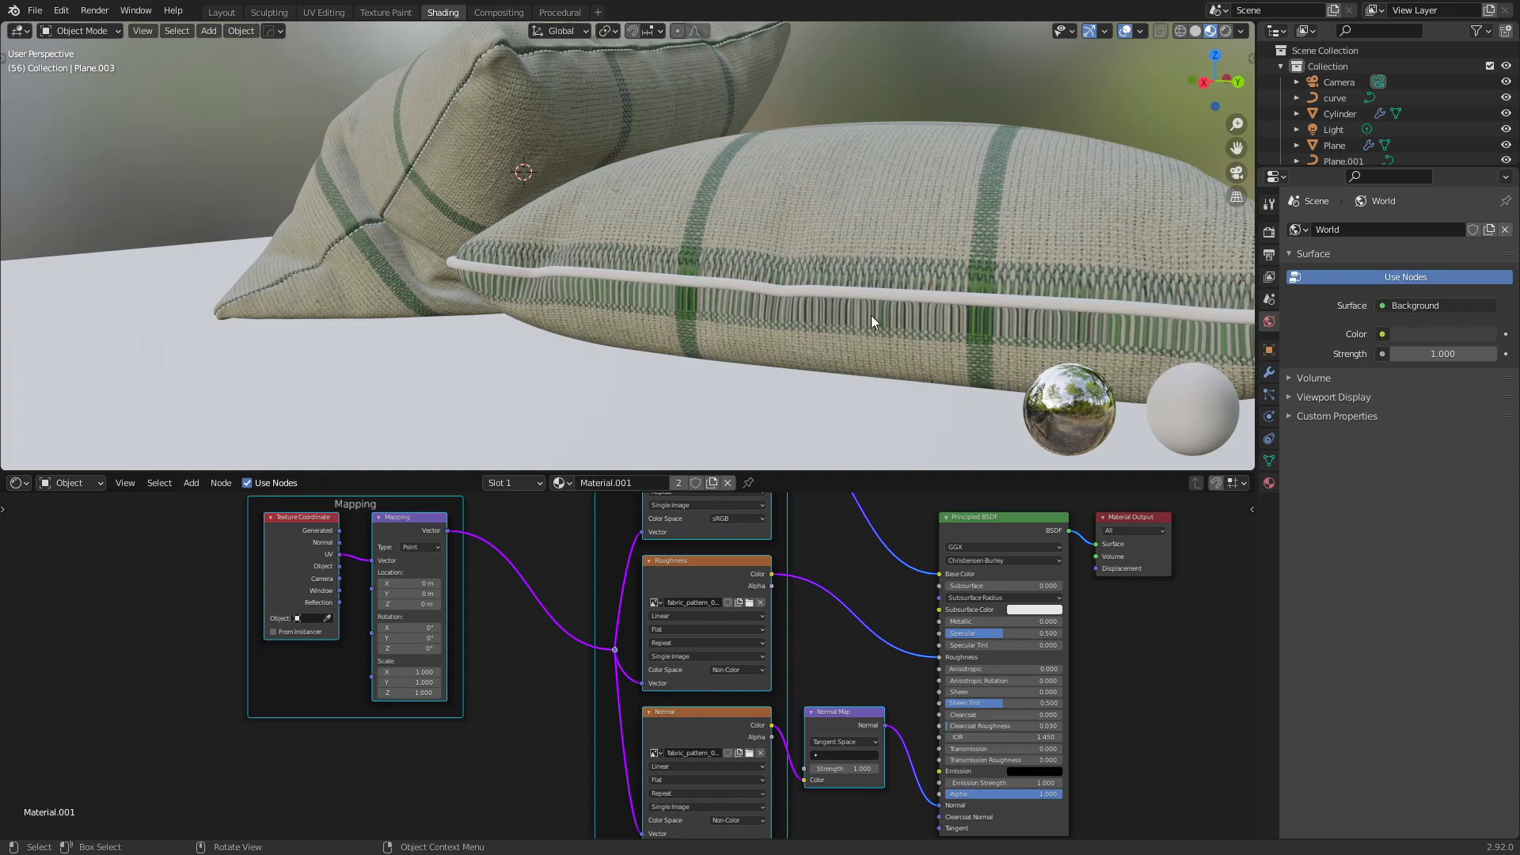
middle_drag(871, 321, 838, 296)
scroll(809, 239, down, 3)
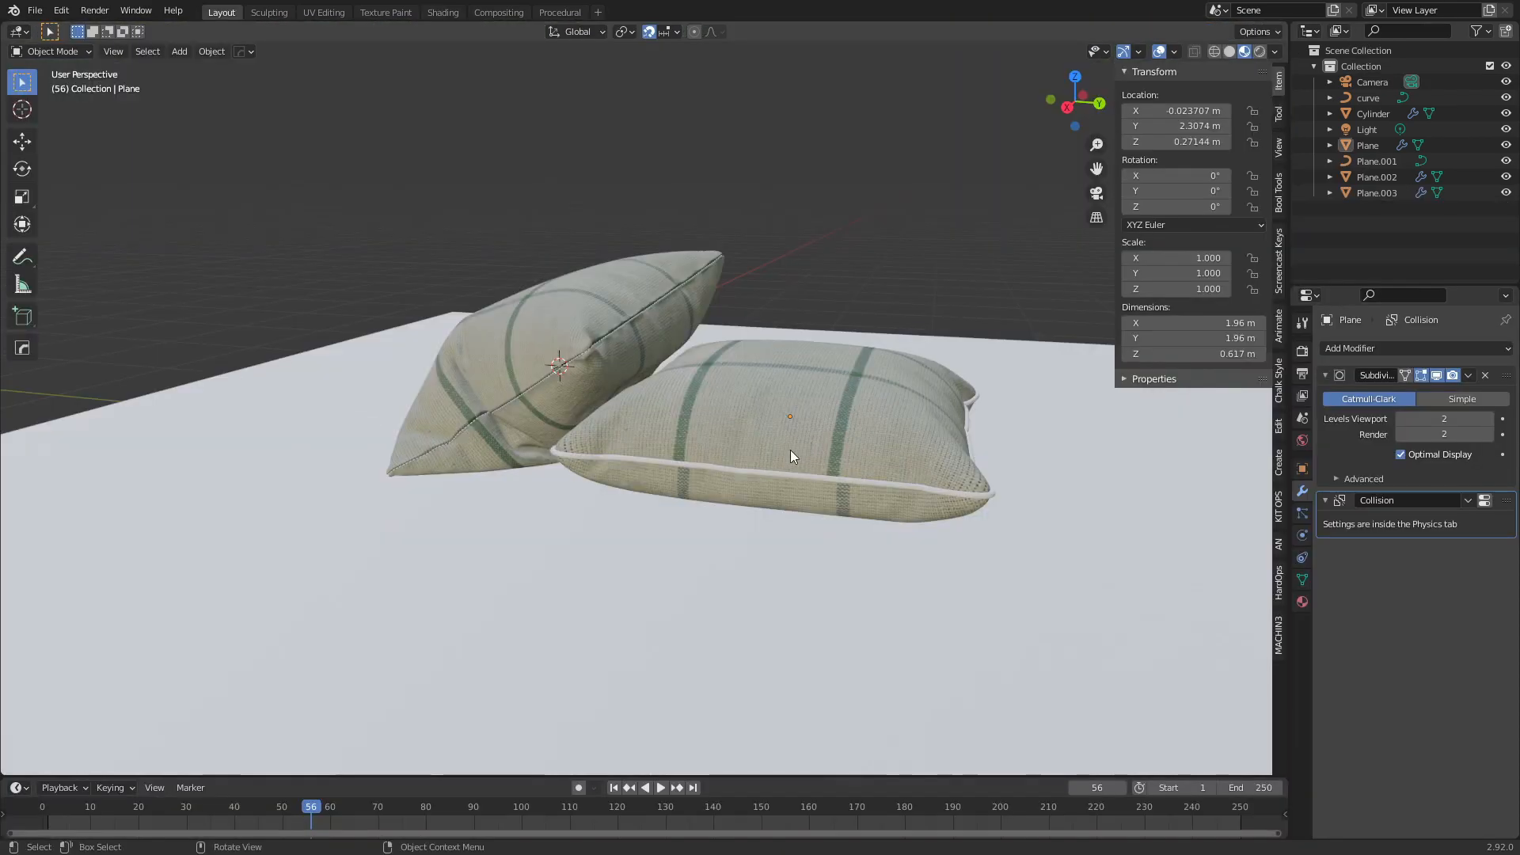
scroll(790, 450, up, 3)
middle_drag(767, 426, 730, 416)
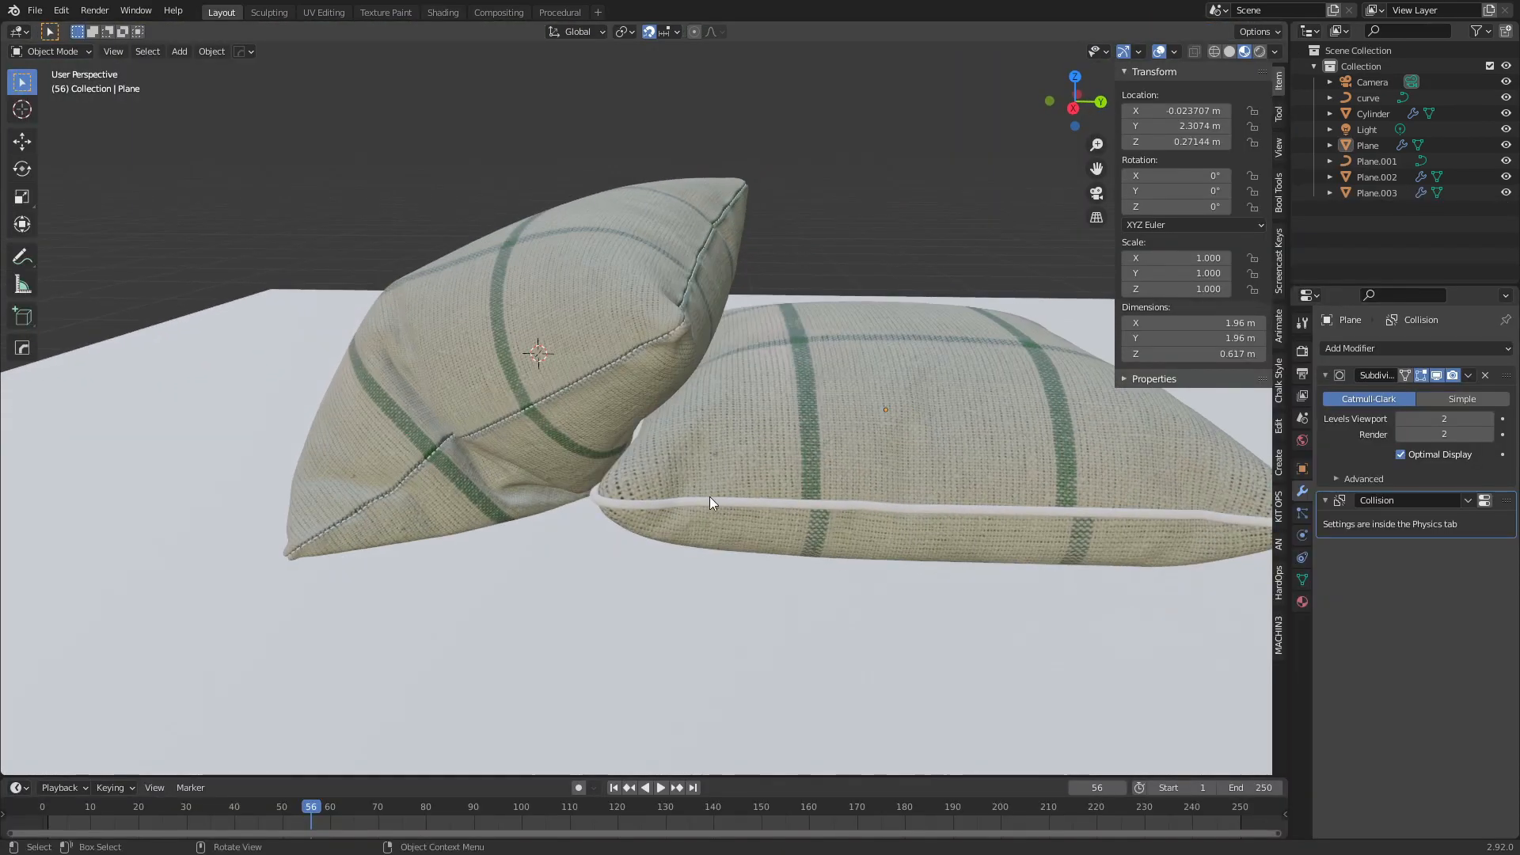
middle_drag(698, 472, 759, 468)
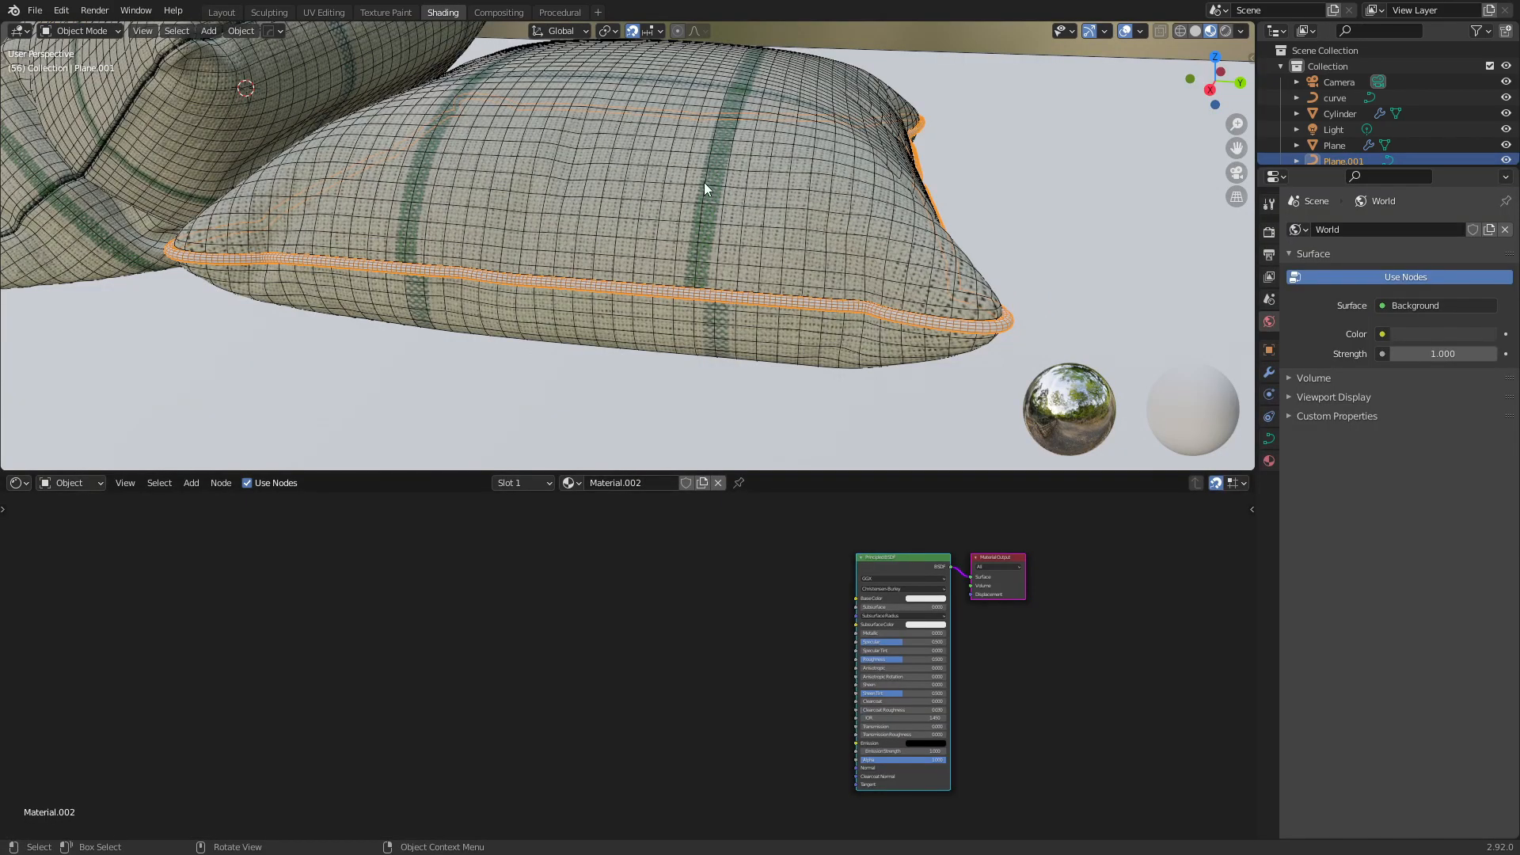
Hide the wireframe overlay and set the Base Color of the flat pillow's piping material to a dark green
key(shift+w)
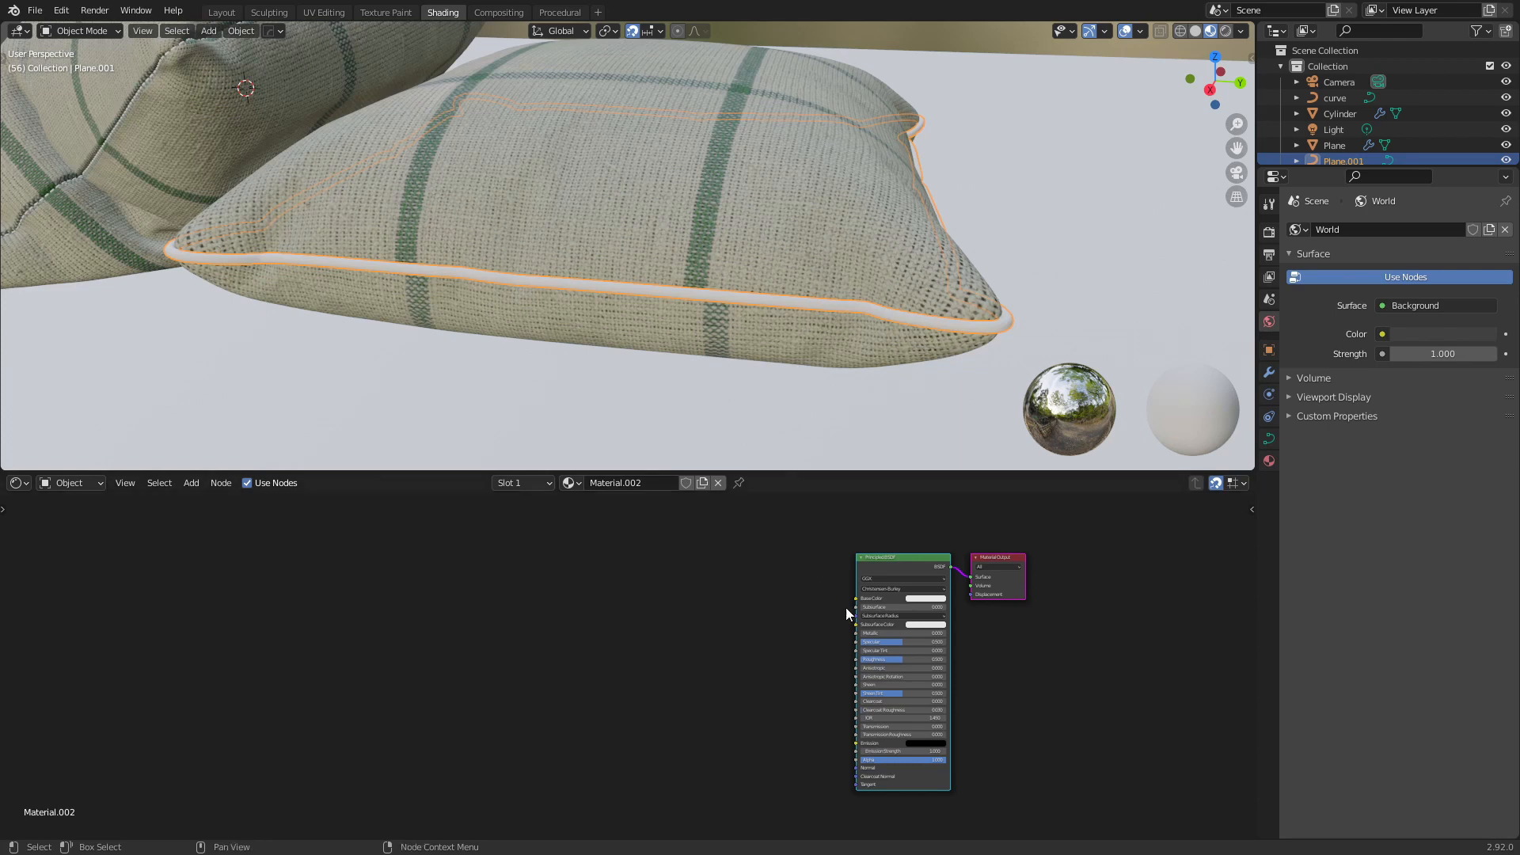
middle_drag(780, 577, 575, 594)
scroll(592, 635, up, 6)
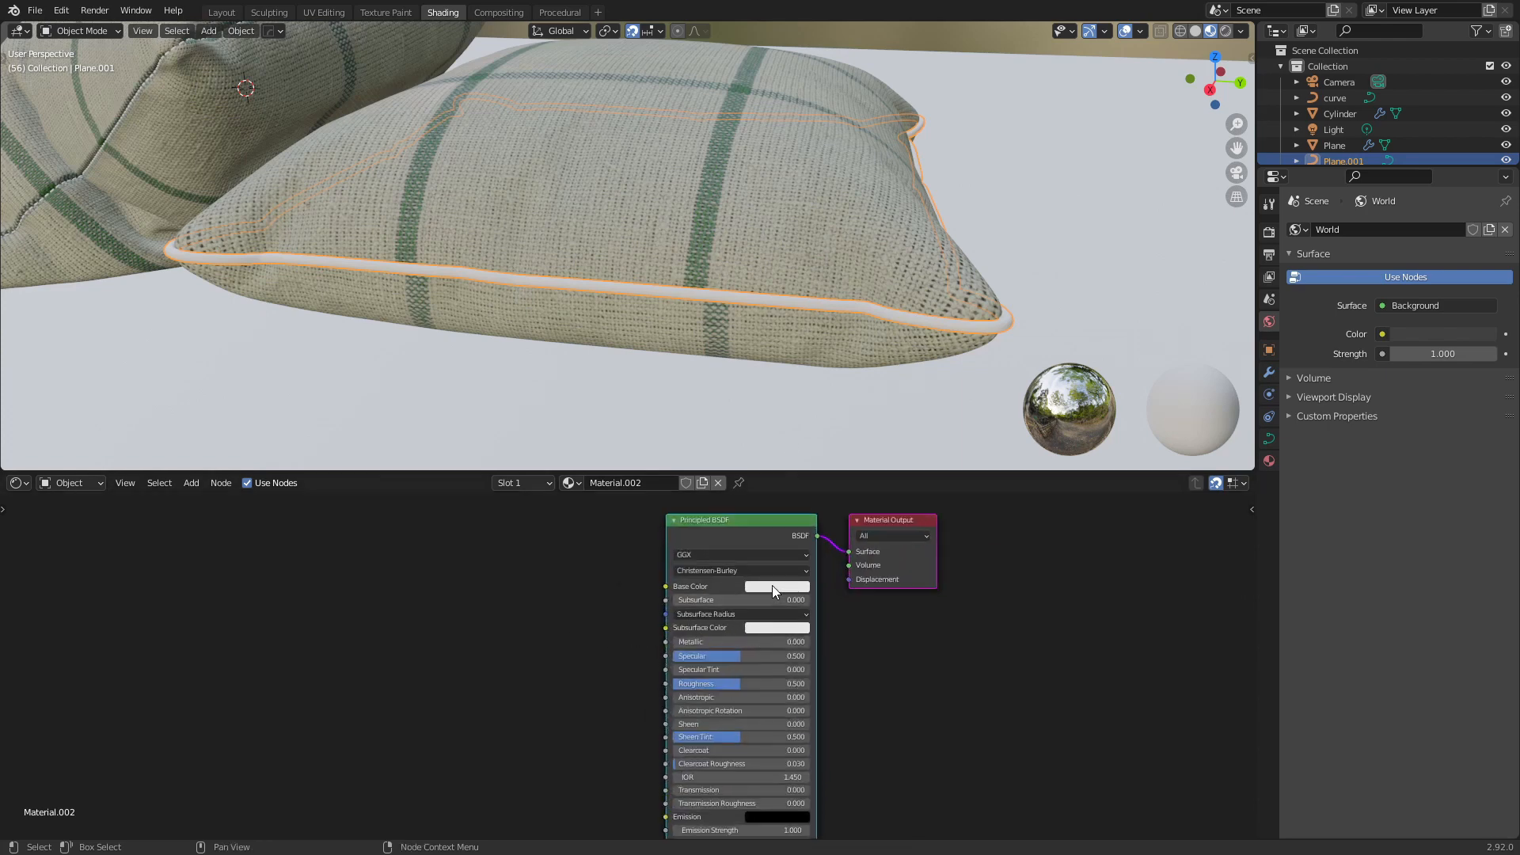
click(772, 586)
drag(853, 474, 854, 468)
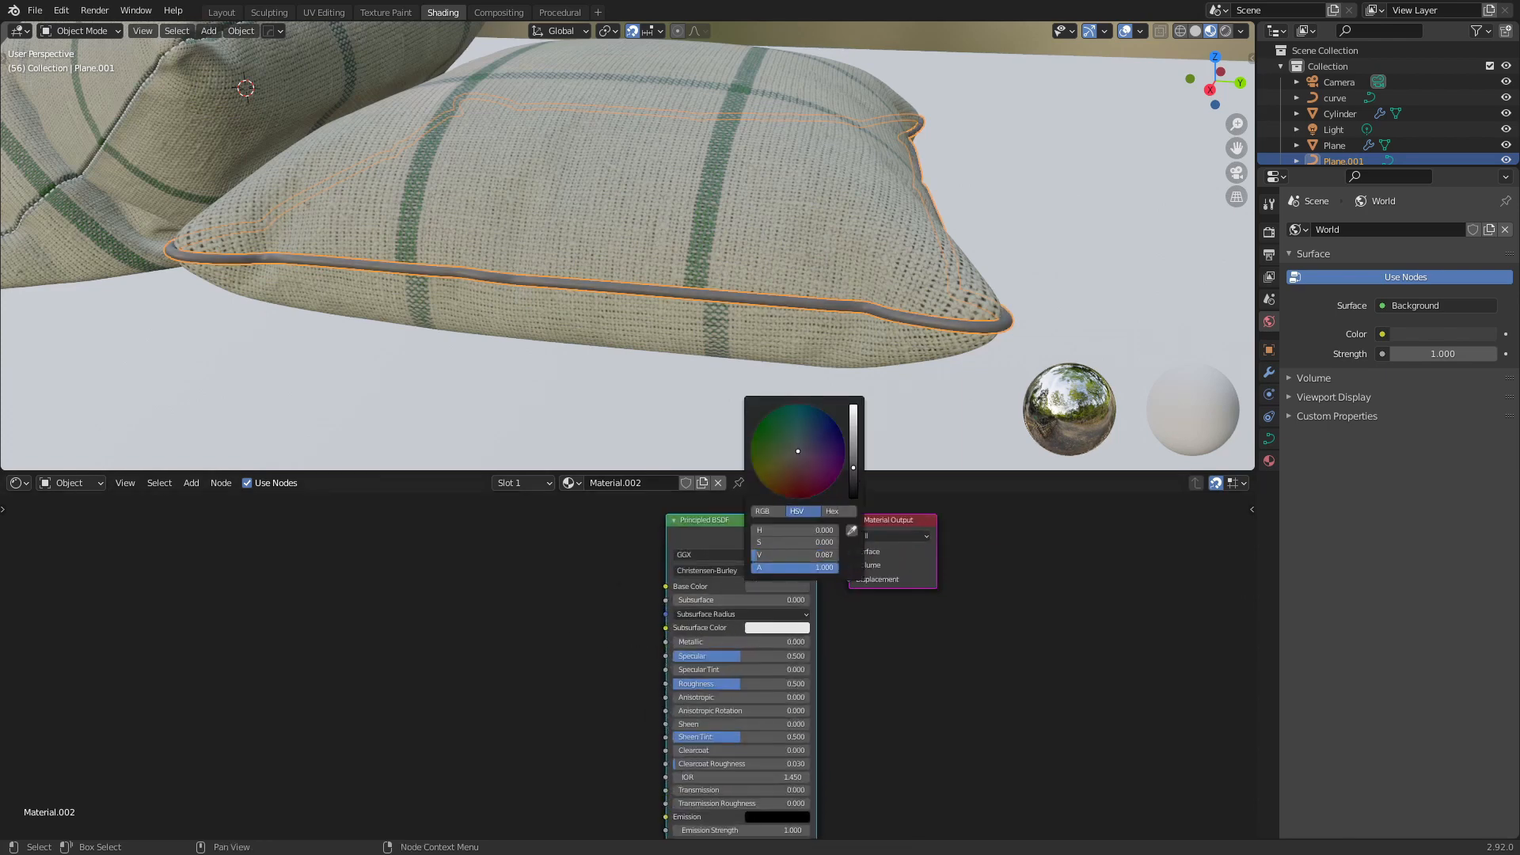
drag(769, 438, 783, 441)
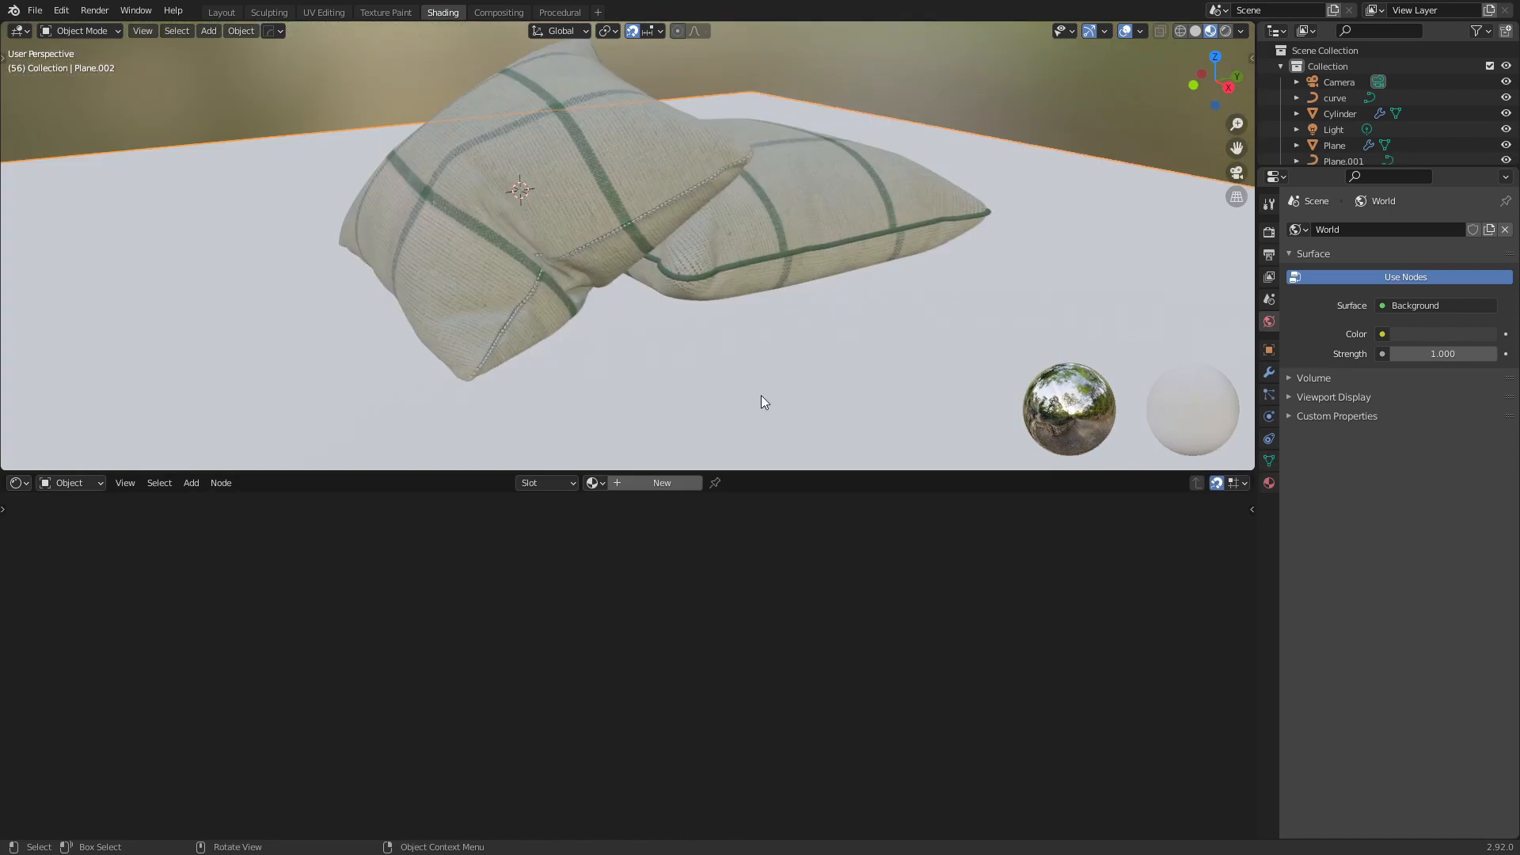
Create a new material for the floor plane beneath the pillows
scroll(712, 380, down, 3)
middle_drag(769, 336, 766, 369)
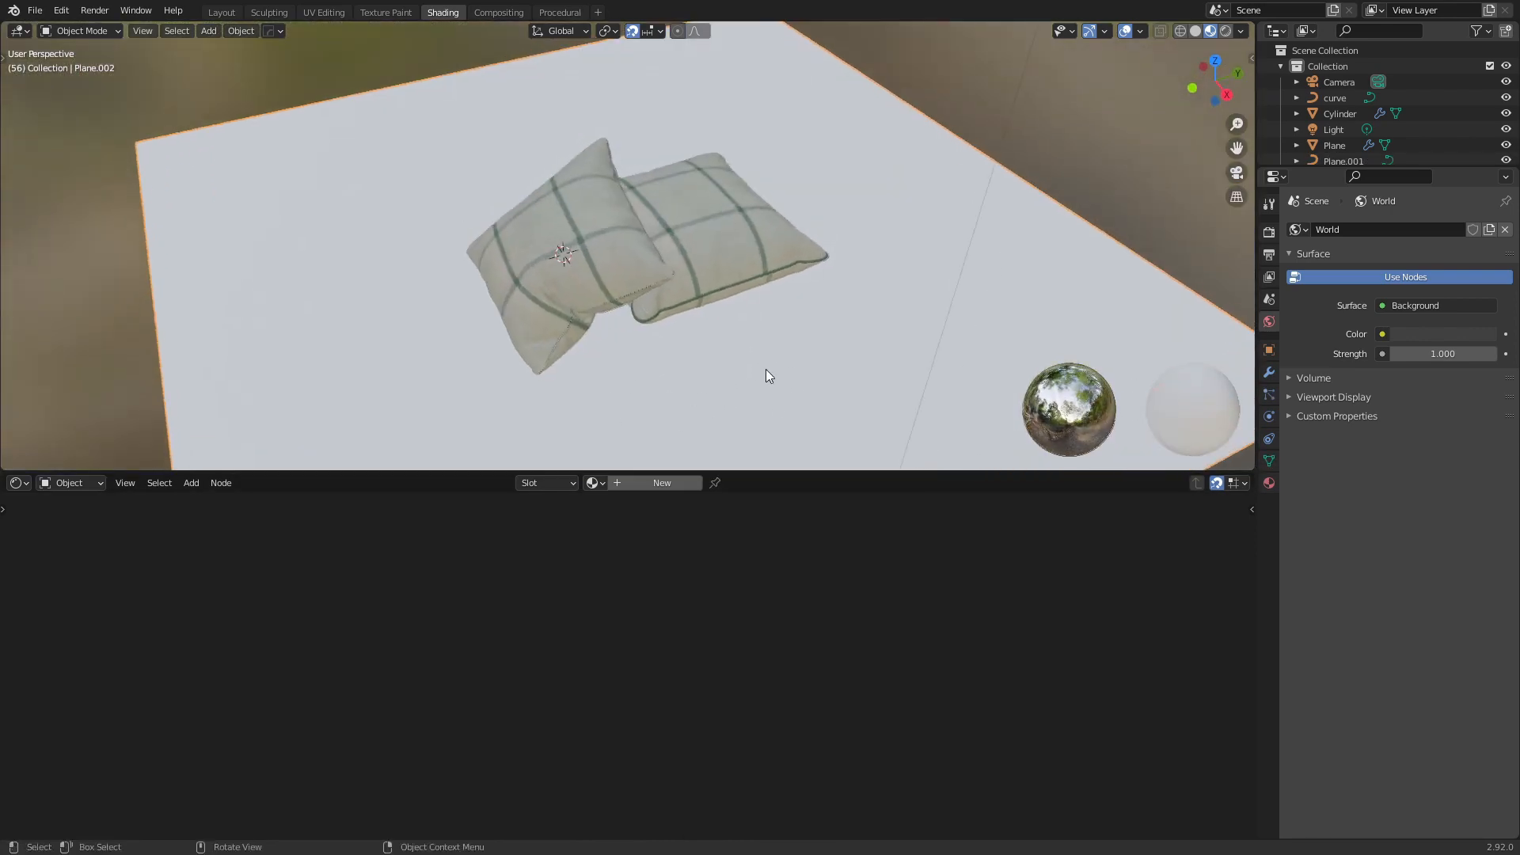
middle_drag(702, 411, 763, 336)
click(646, 484)
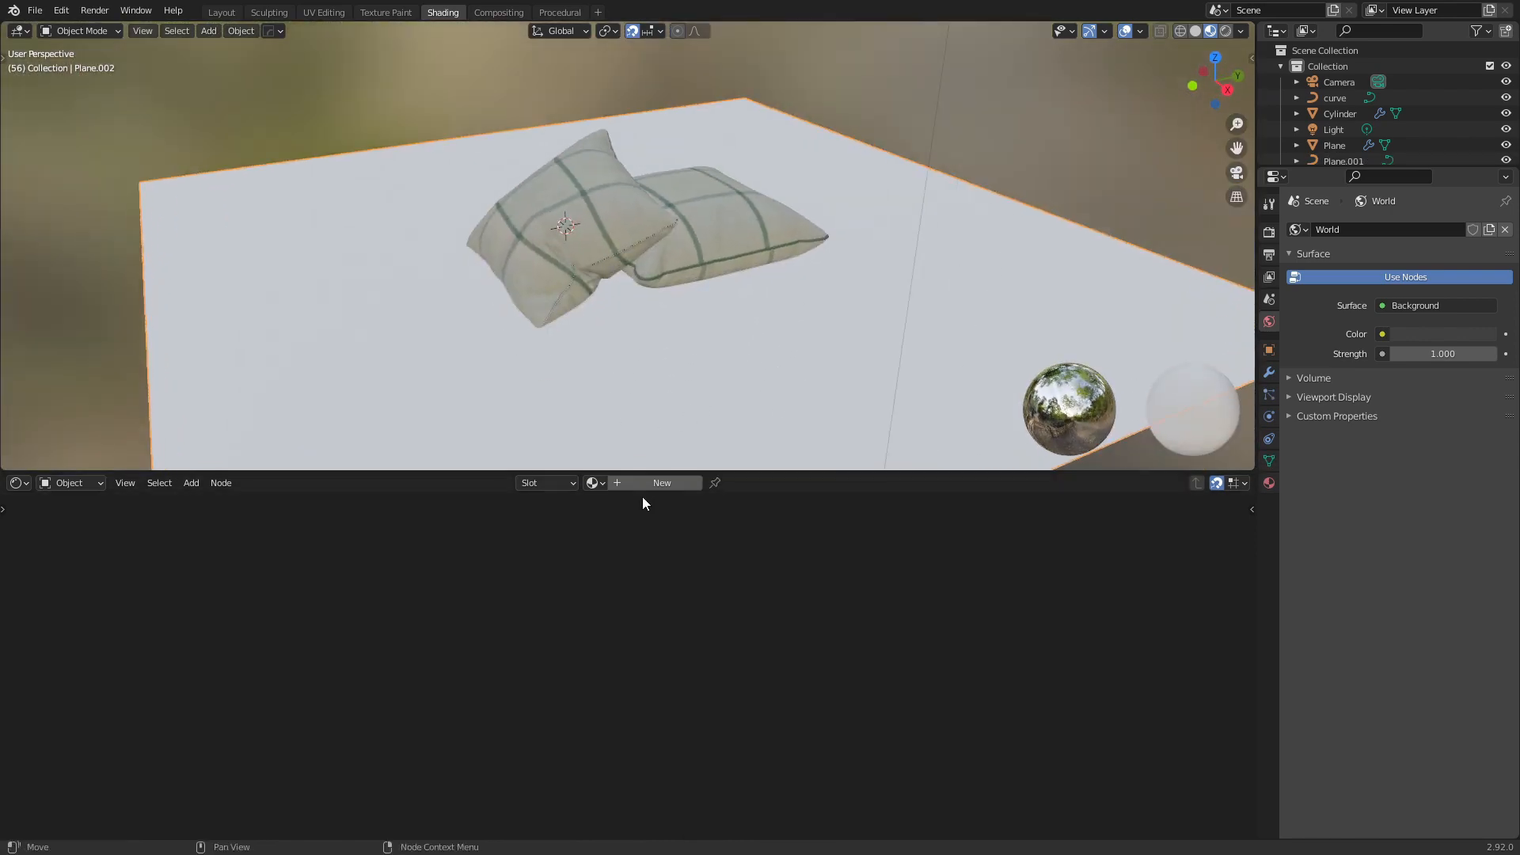
scroll(737, 611, down, 1)
Add the wood_planks_dirt normal, roughness, diffuse and displacement 2k images to the floor material with Principled Texture Setup
key(ctrl+shift+t)
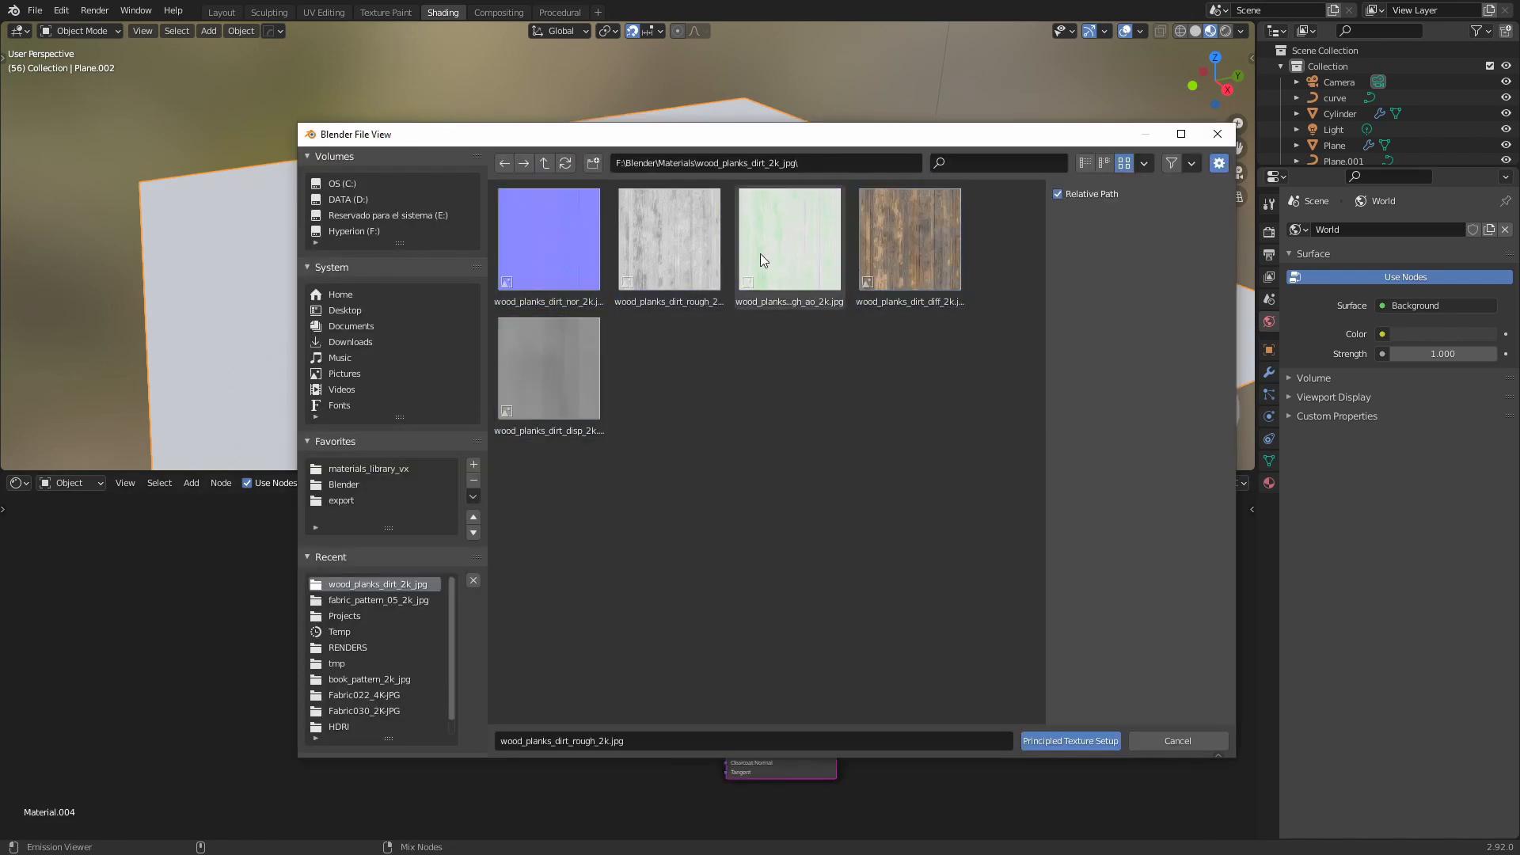
click(586, 241)
ctrl+click(670, 252)
ctrl+click(956, 271)
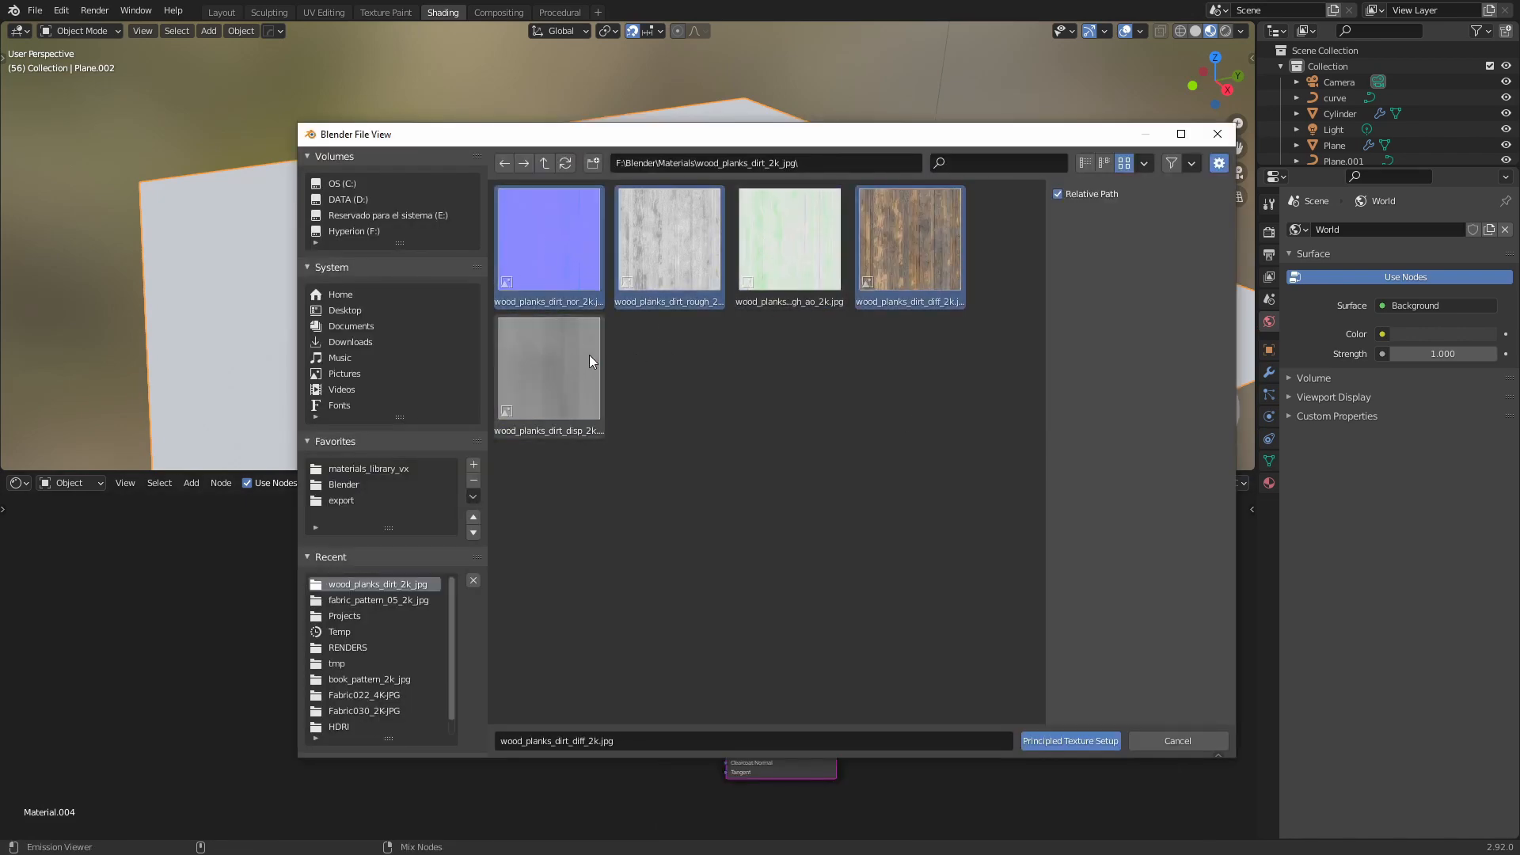
ctrl+click(587, 356)
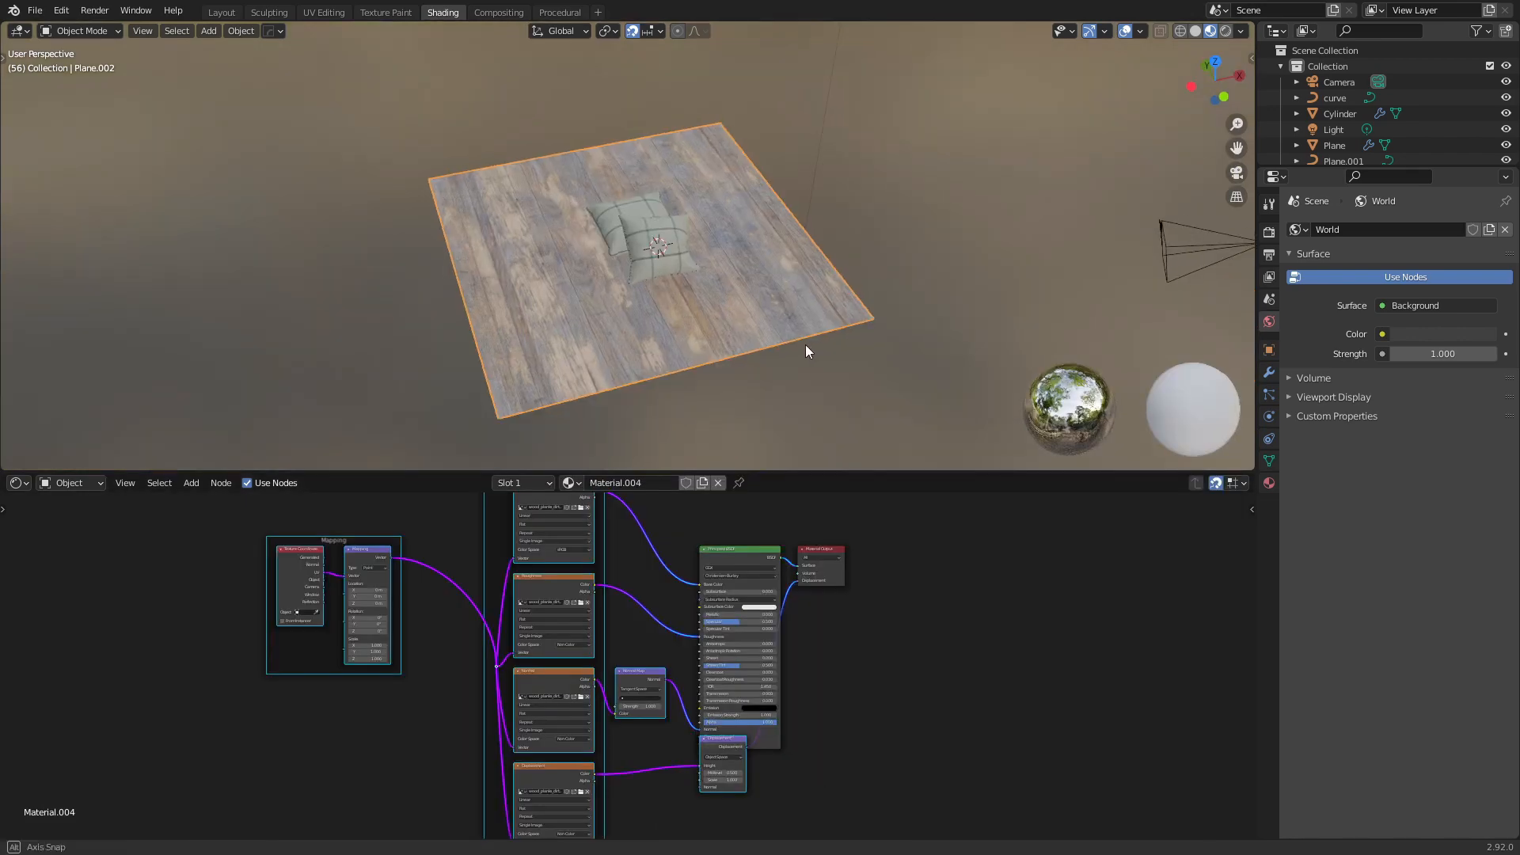
Scale the wooden floor plane up until it extends well beyond both pillows
middle_drag(805, 345, 765, 357)
scroll(765, 357, up, 2)
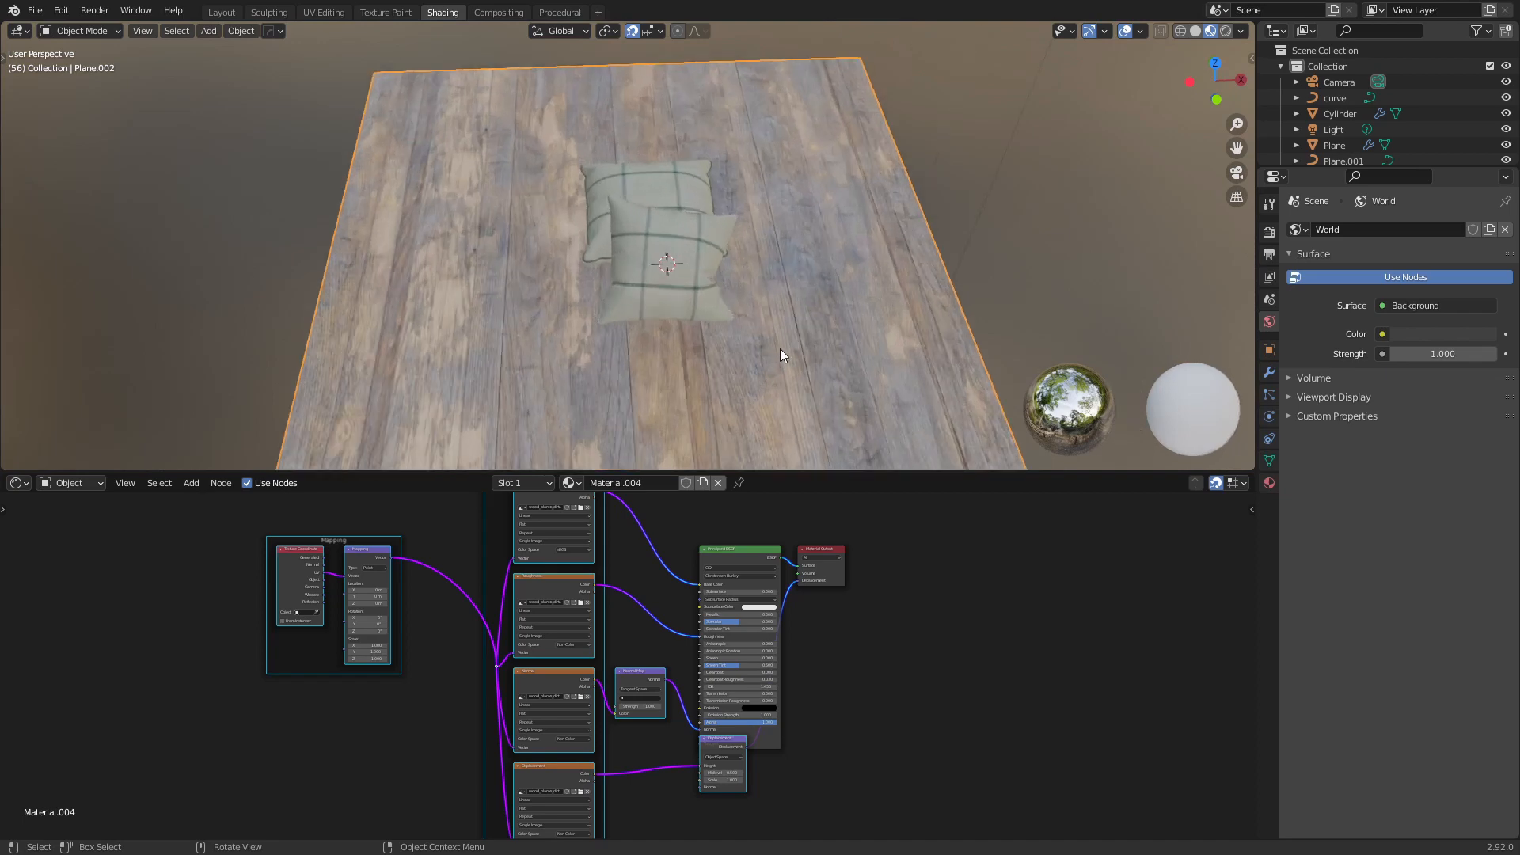
key(s)
click(62, 329)
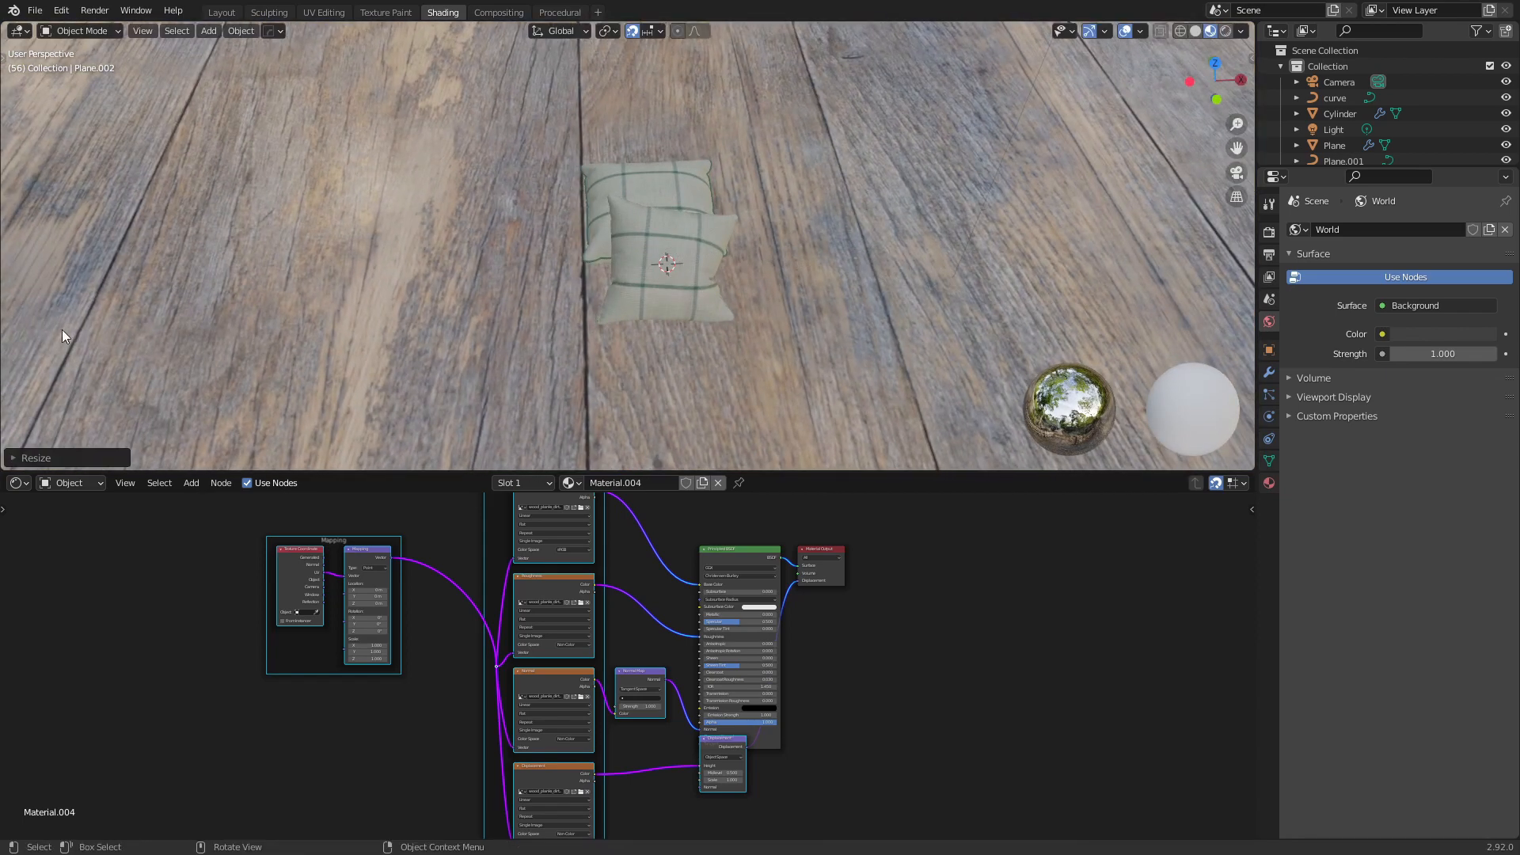
middle_drag(445, 345, 359, 272)
scroll(382, 300, up, 4)
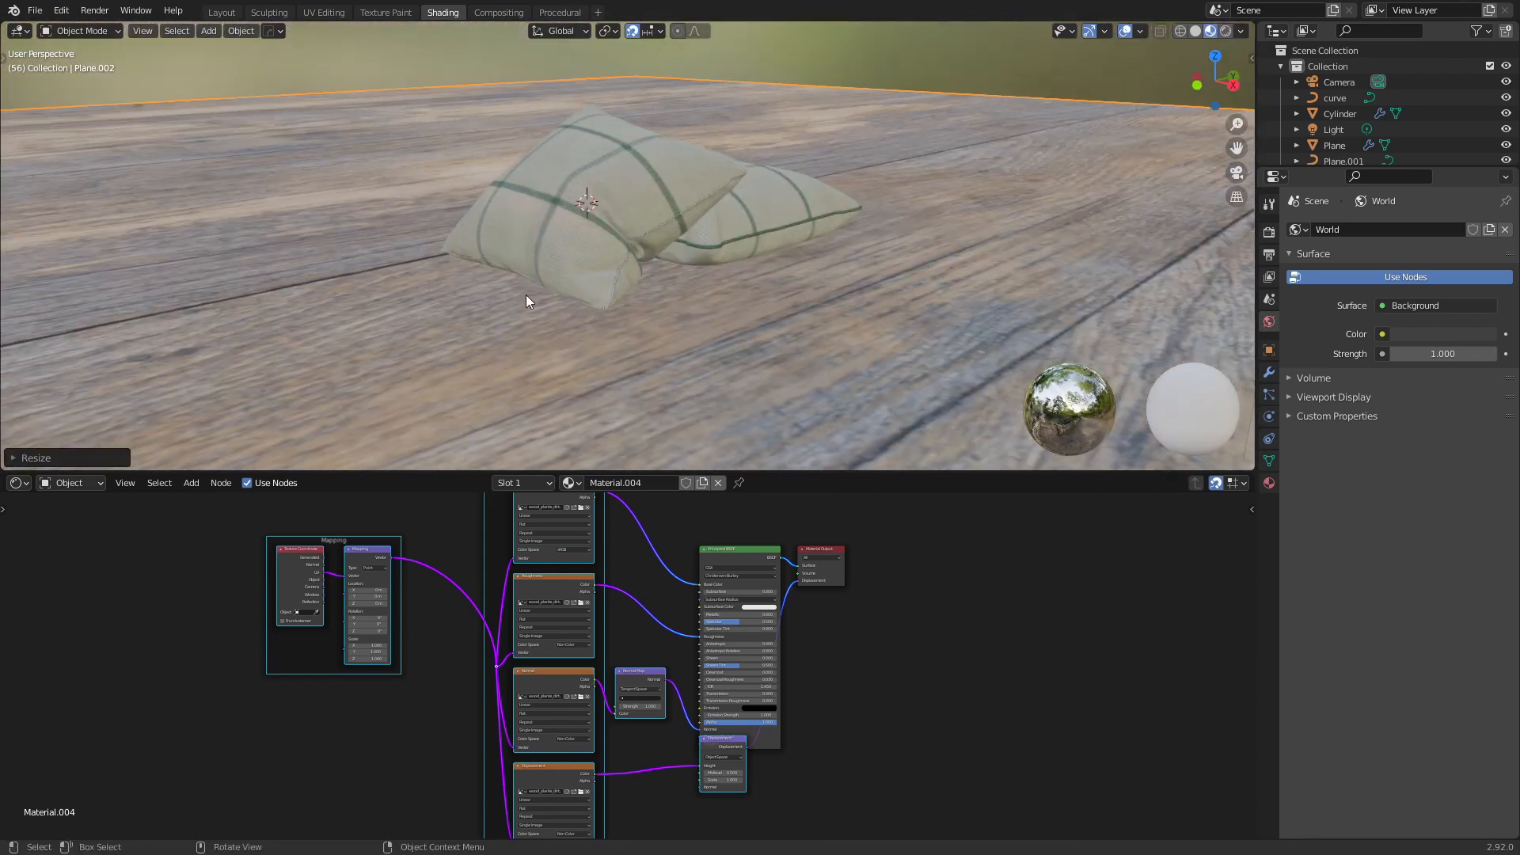
Move the floor material's Texture Coordinate node away from the Mapping node to make room between them
scroll(527, 586, up, 4)
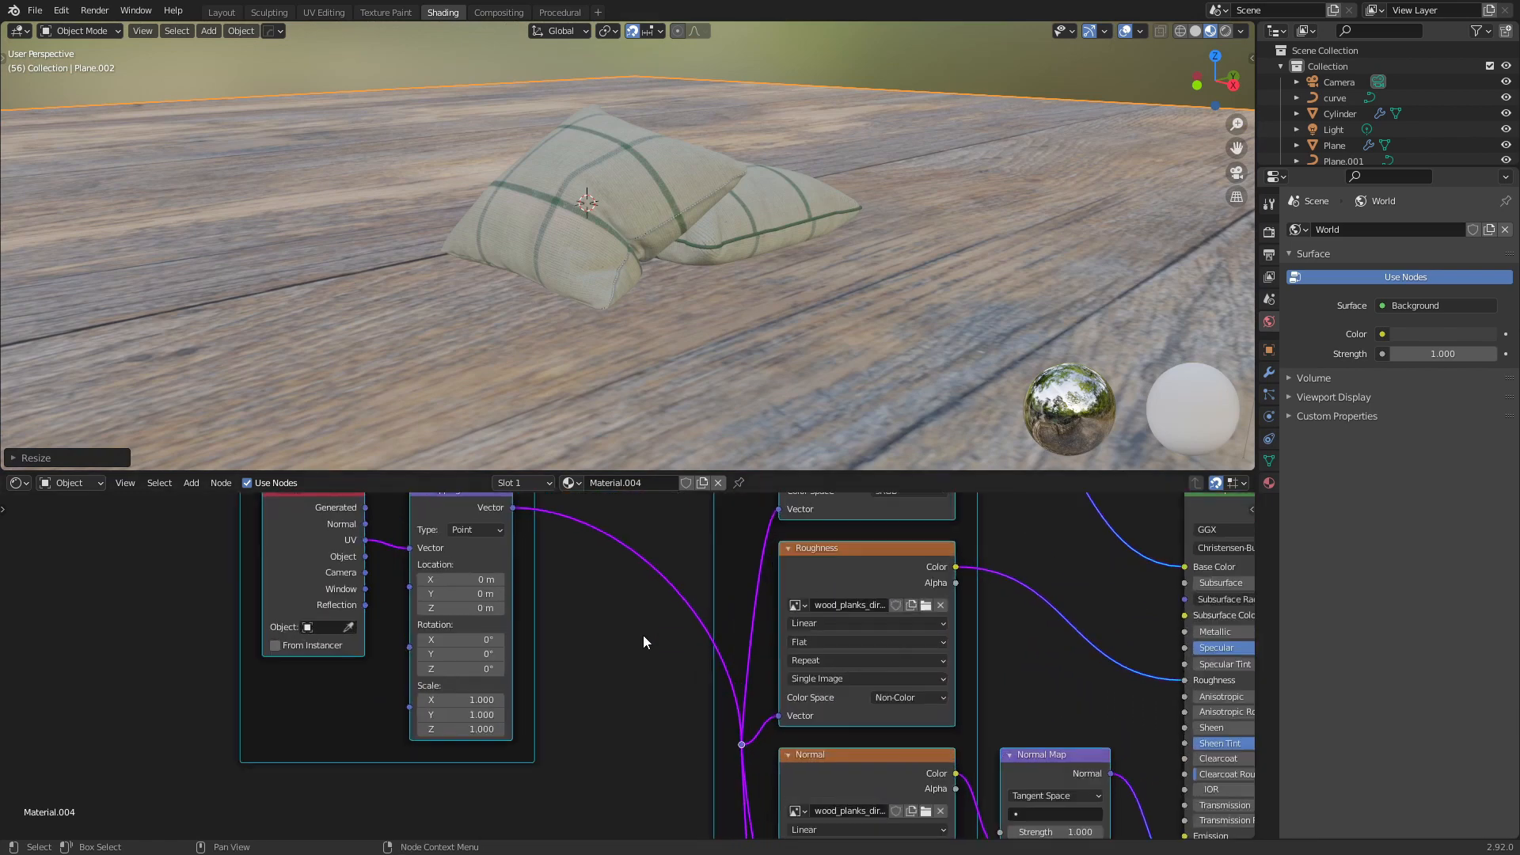
drag(312, 547, 145, 549)
click(293, 562)
middle_drag(347, 606, 643, 623)
drag(430, 563, 312, 589)
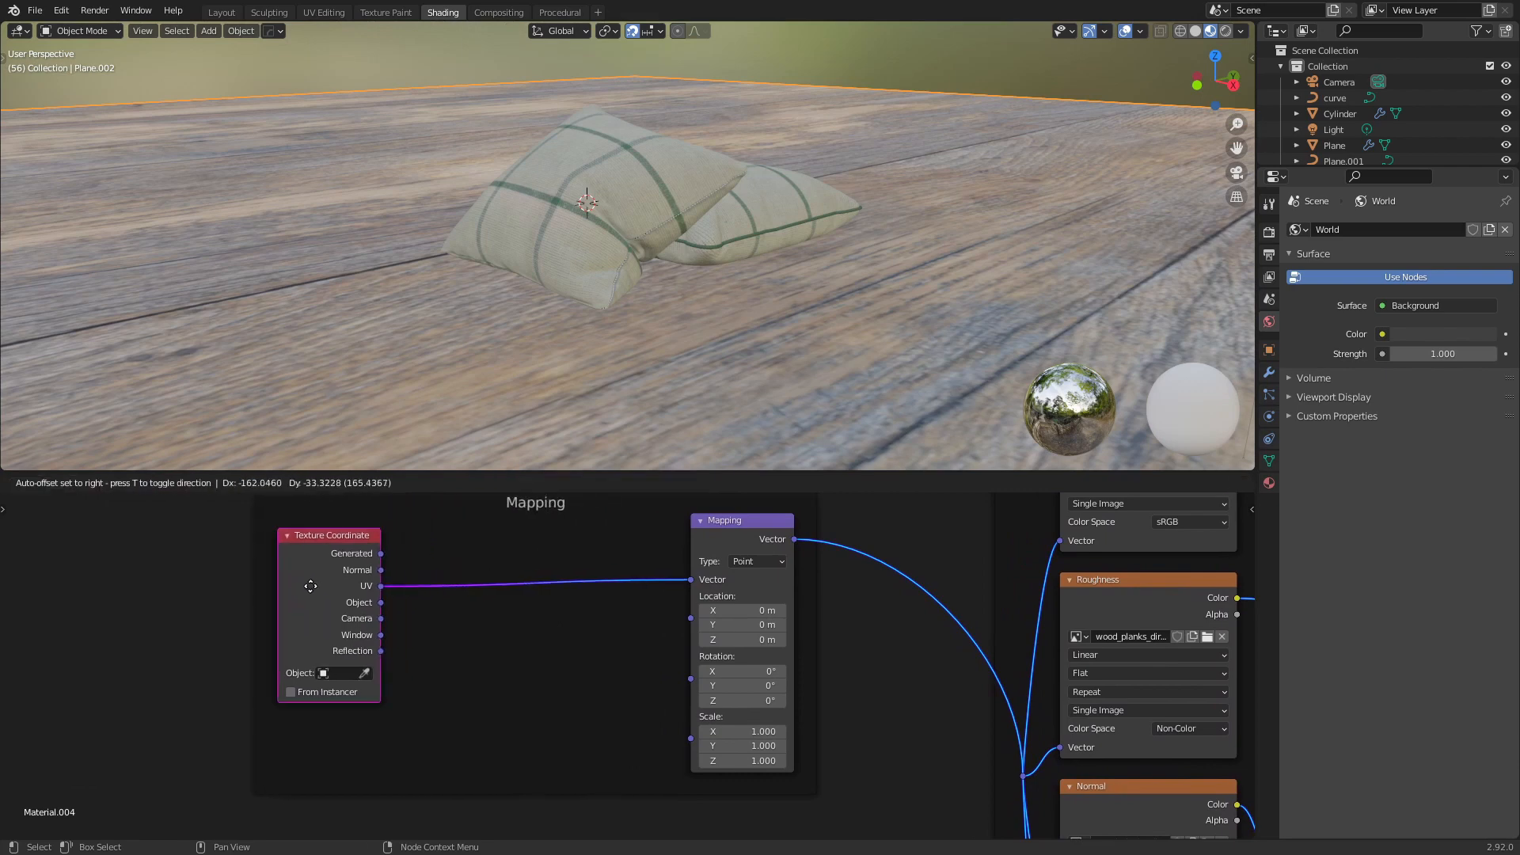
Insert a Vector Math node set to Scale between the floor material's Texture Coordinate and Mapping nodes, with a scale of 8.170
key(shift+a)
click(531, 564)
text(vec)
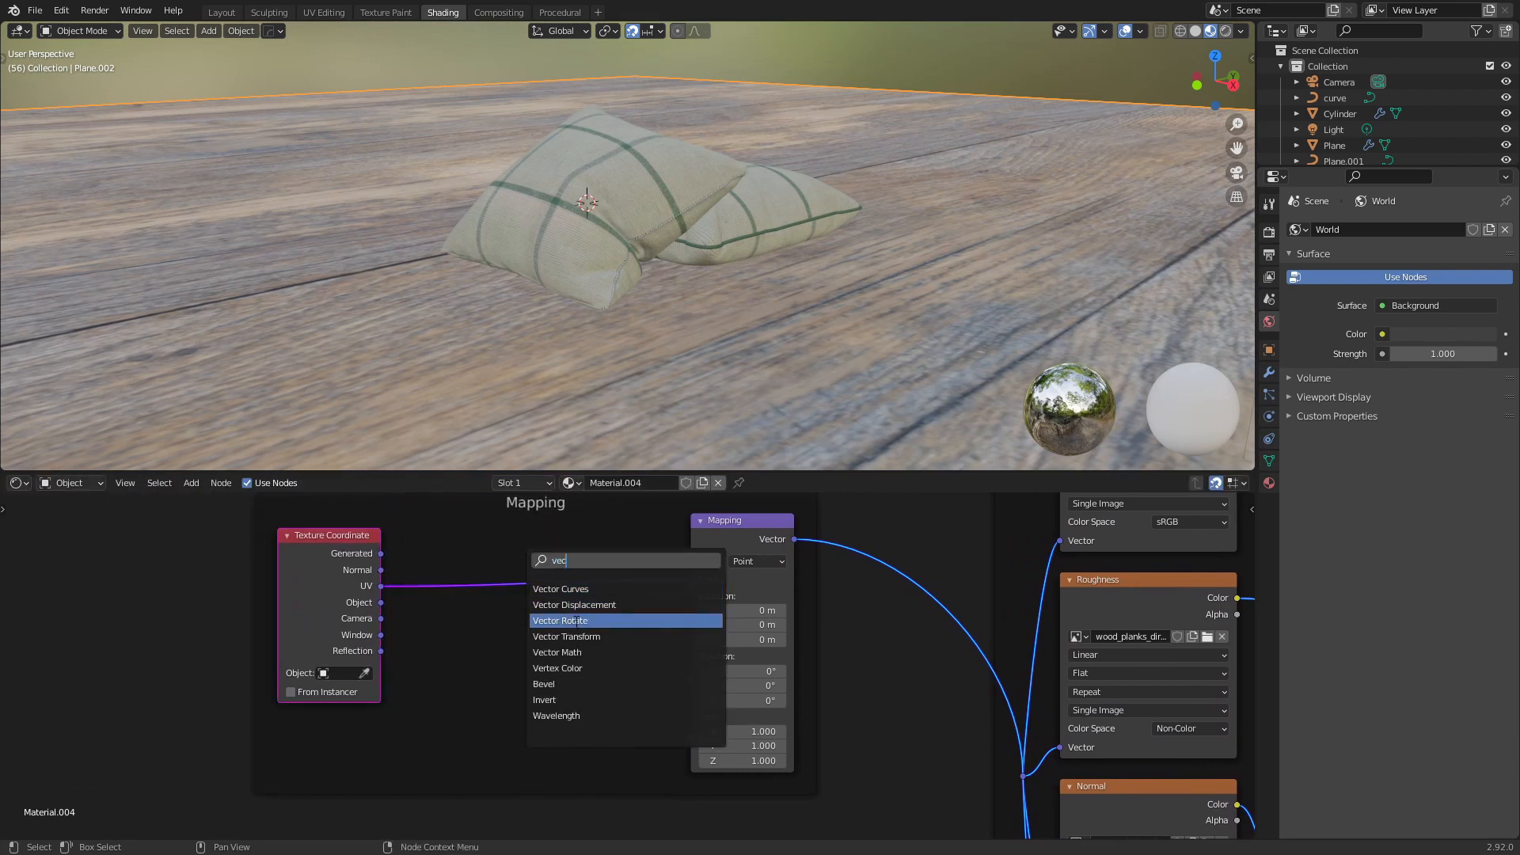
click(591, 652)
click(591, 654)
click(553, 575)
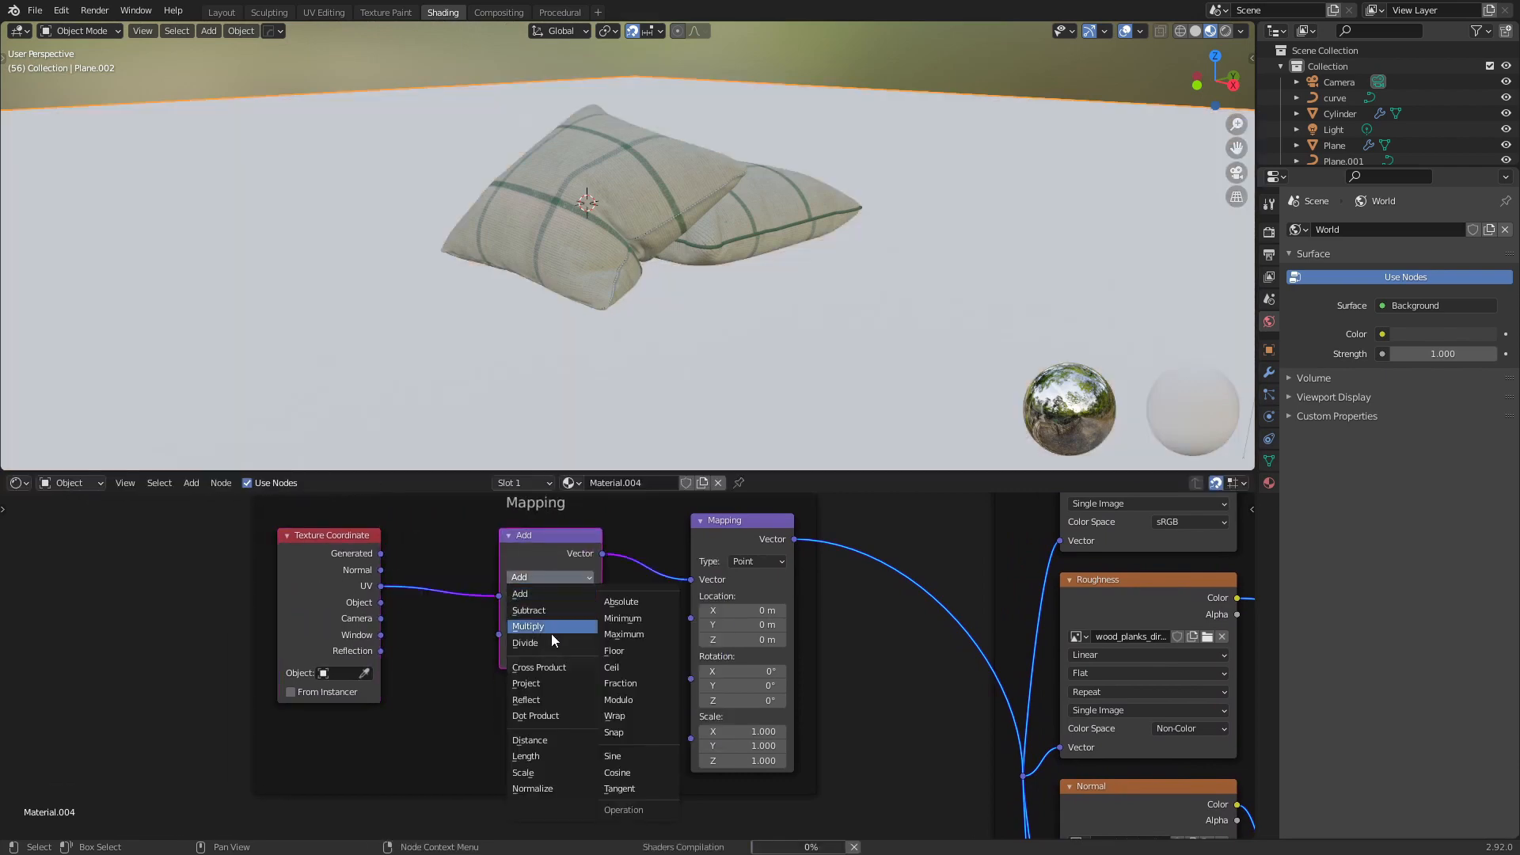
click(548, 772)
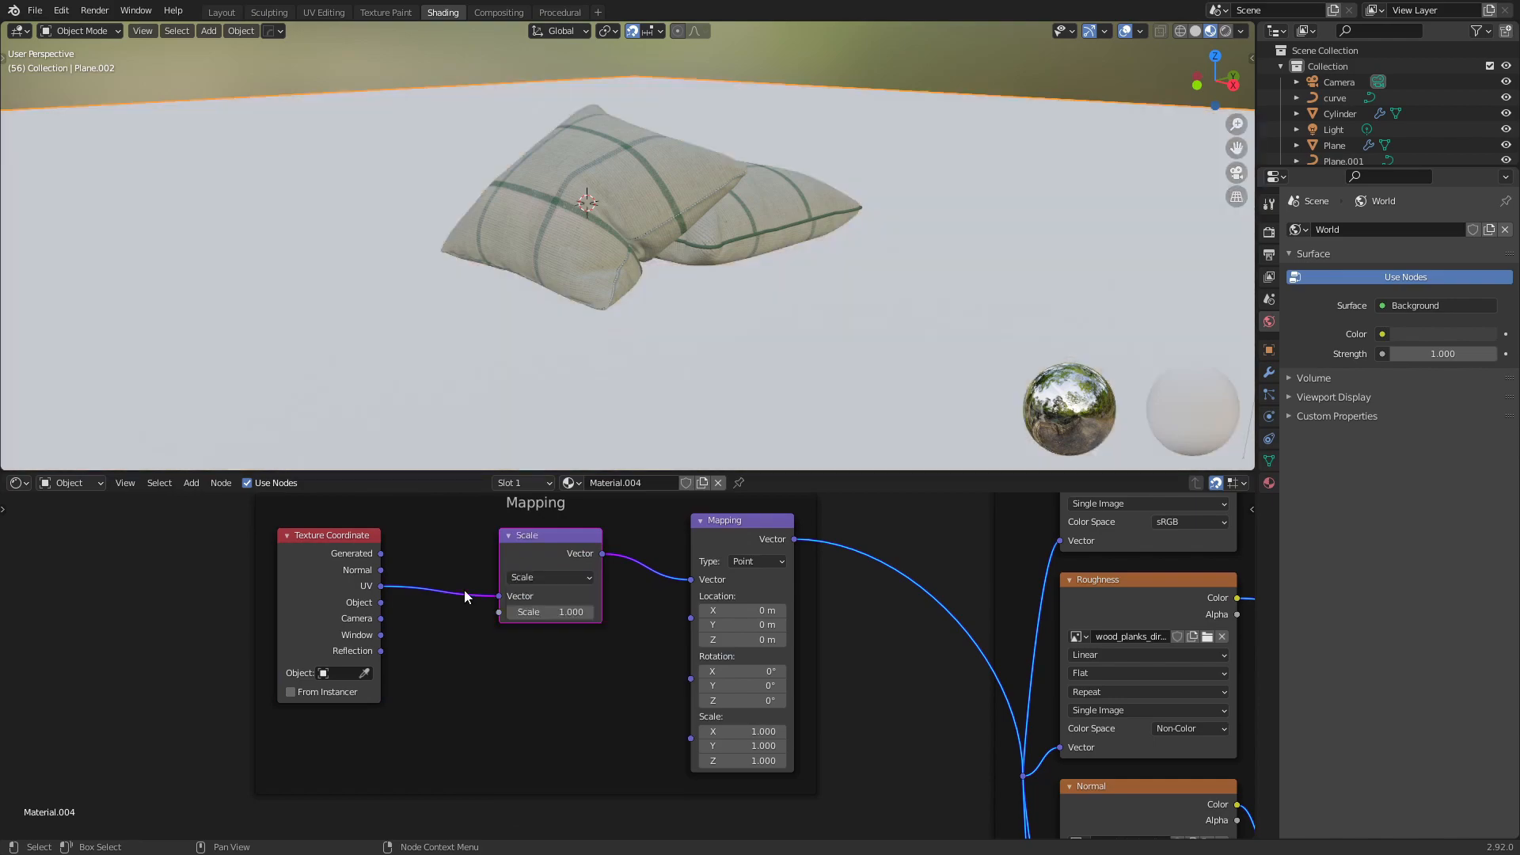
drag(570, 612, 850, 612)
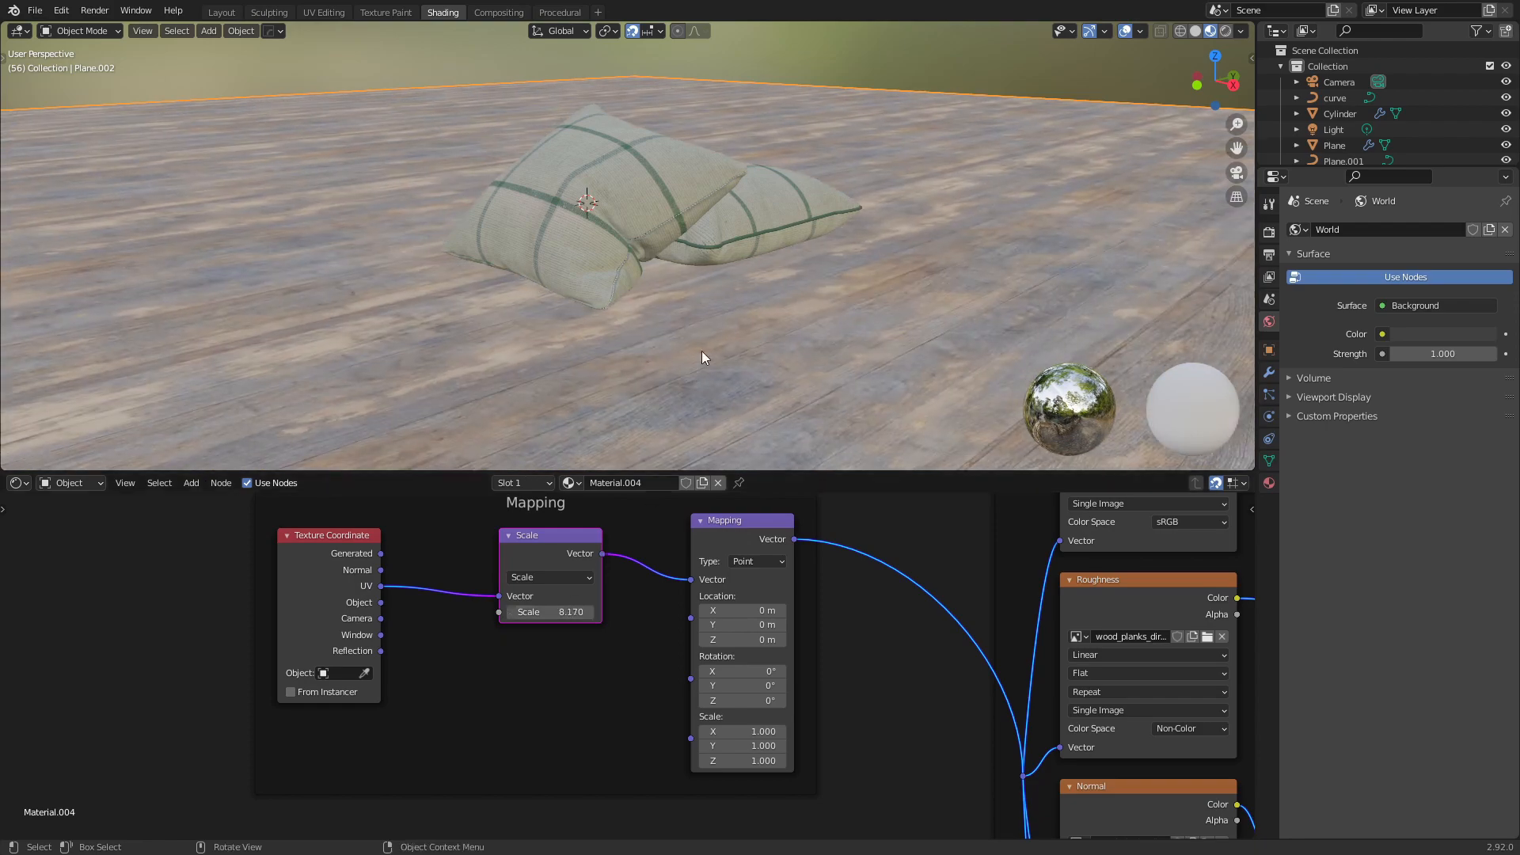
mouse_move(689, 278)
middle_down()
mouse_move(696, 326)
mouse_move(685, 299)
middle_up()
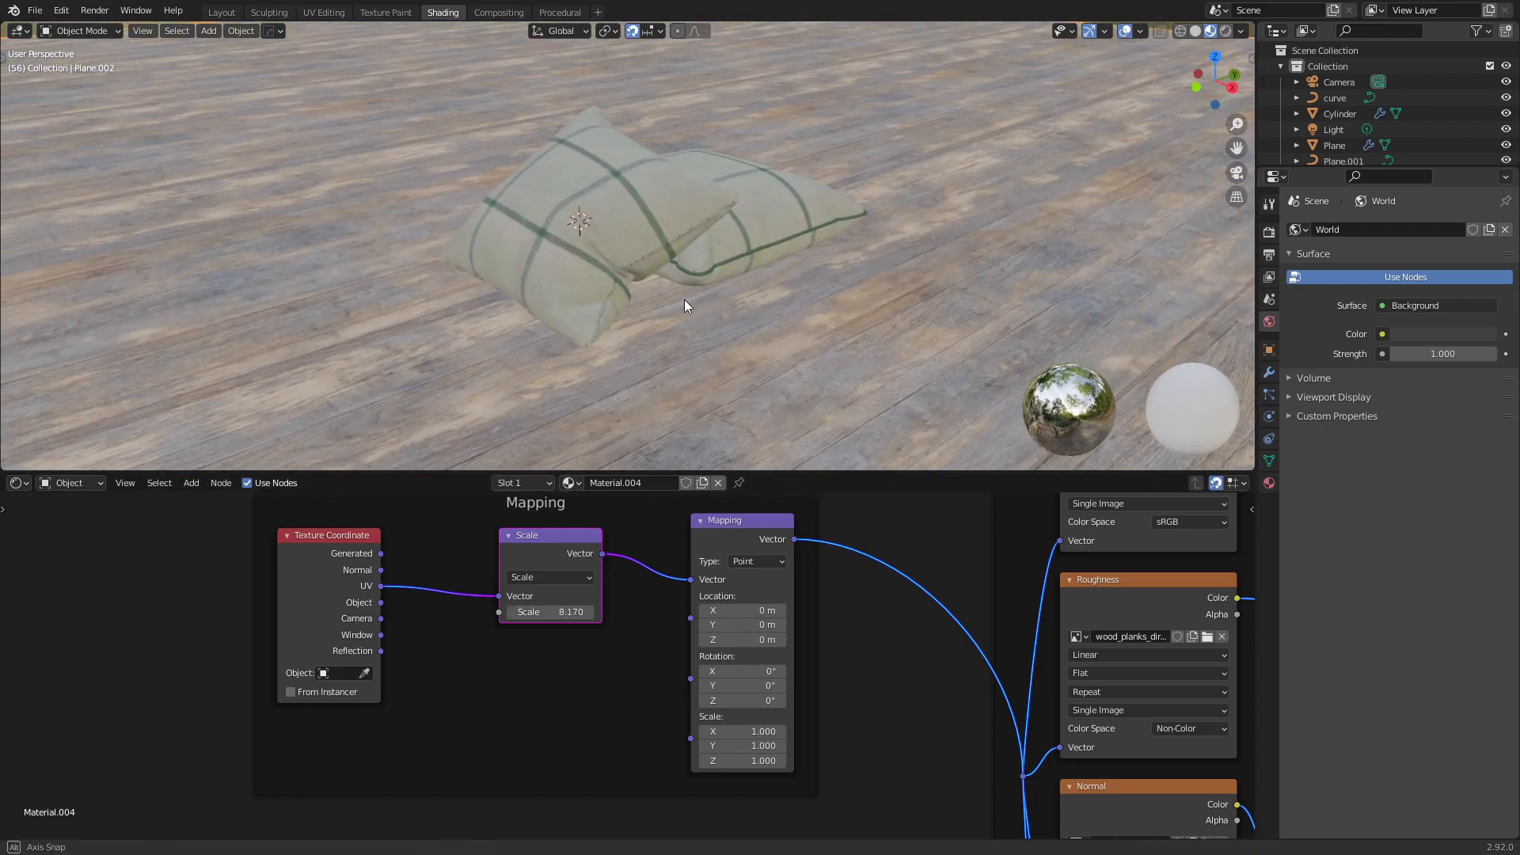
middle_drag(829, 311, 797, 324)
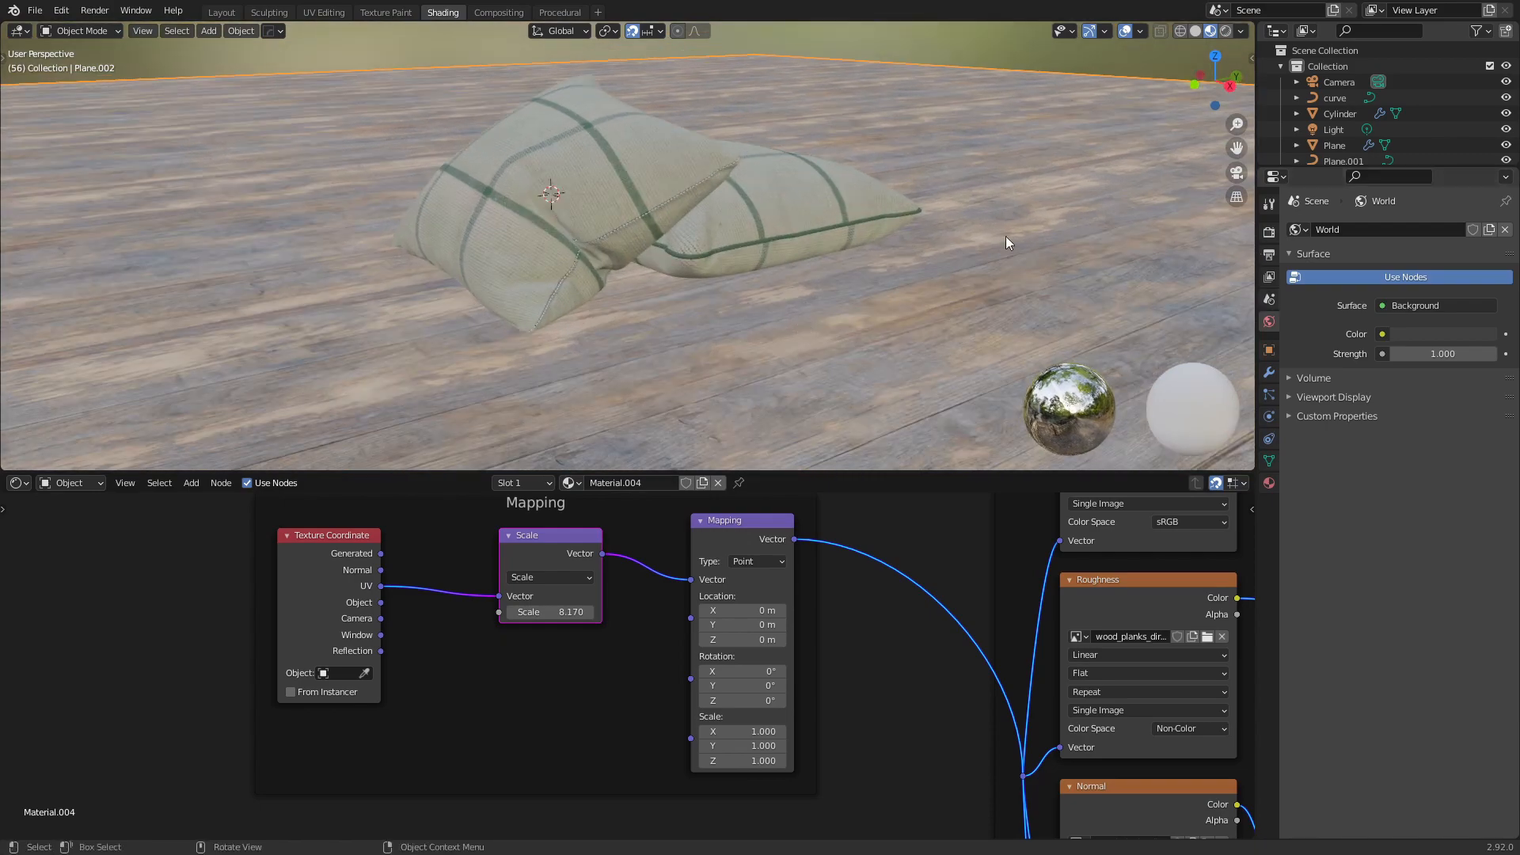
Show the scene in rendered shading and enable Eevee ambient occlusion with a distance of 0.495 m
click(1225, 32)
click(1269, 232)
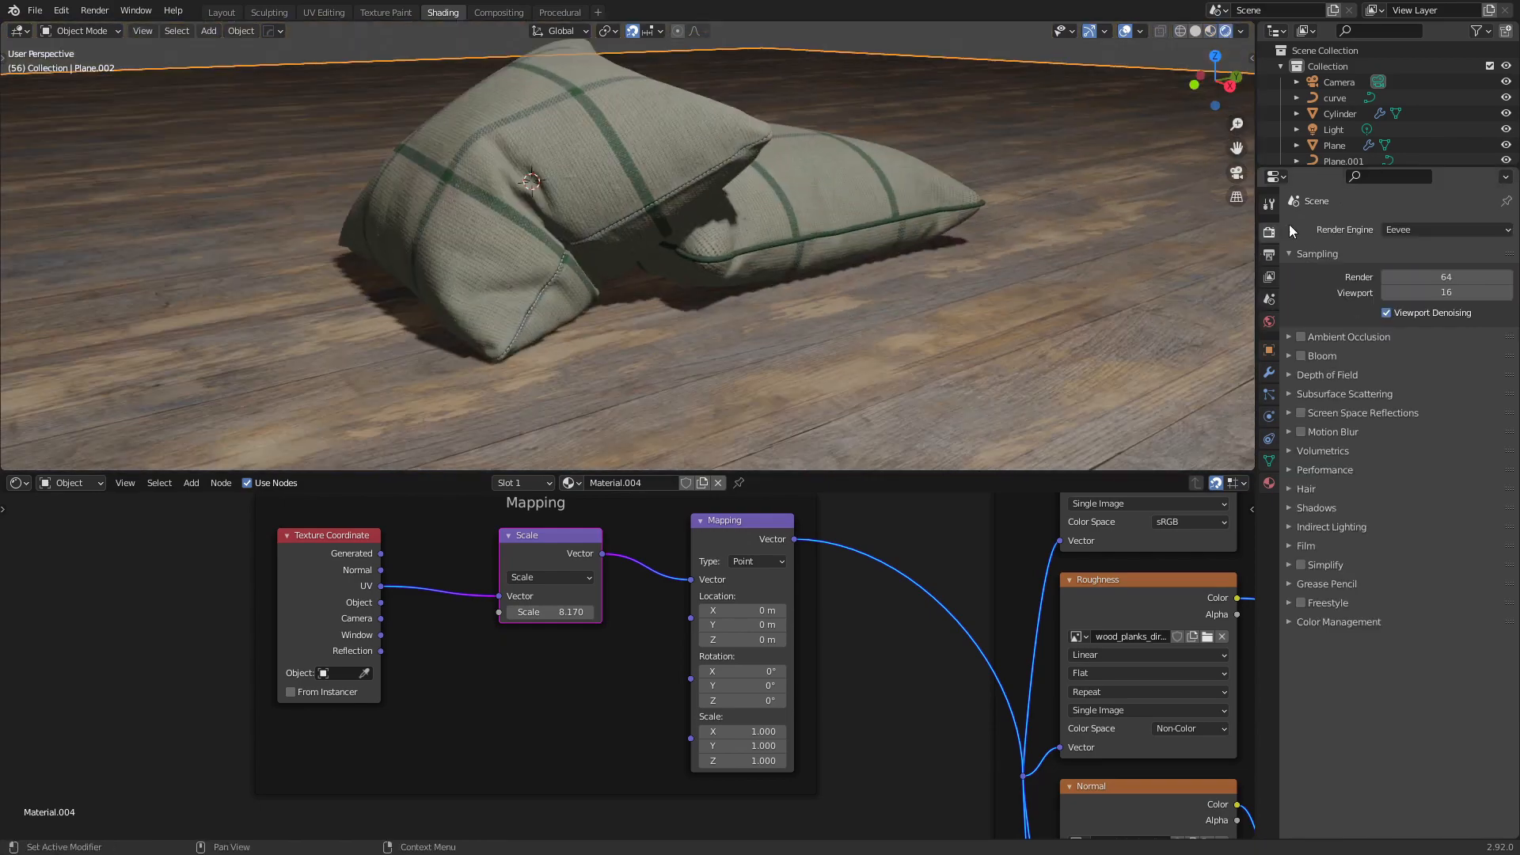
click(1301, 337)
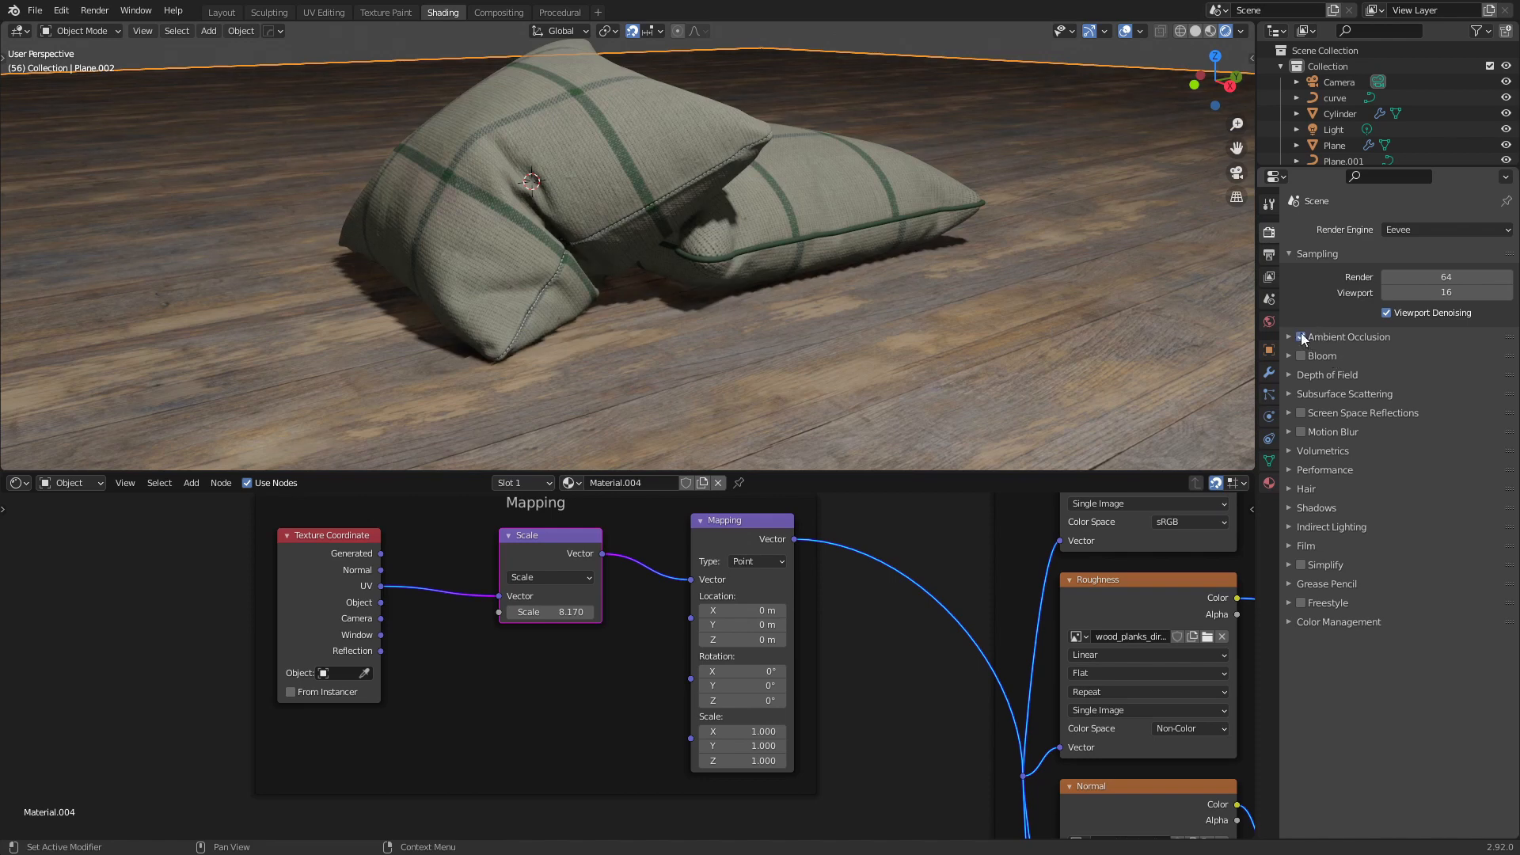
click(1292, 339)
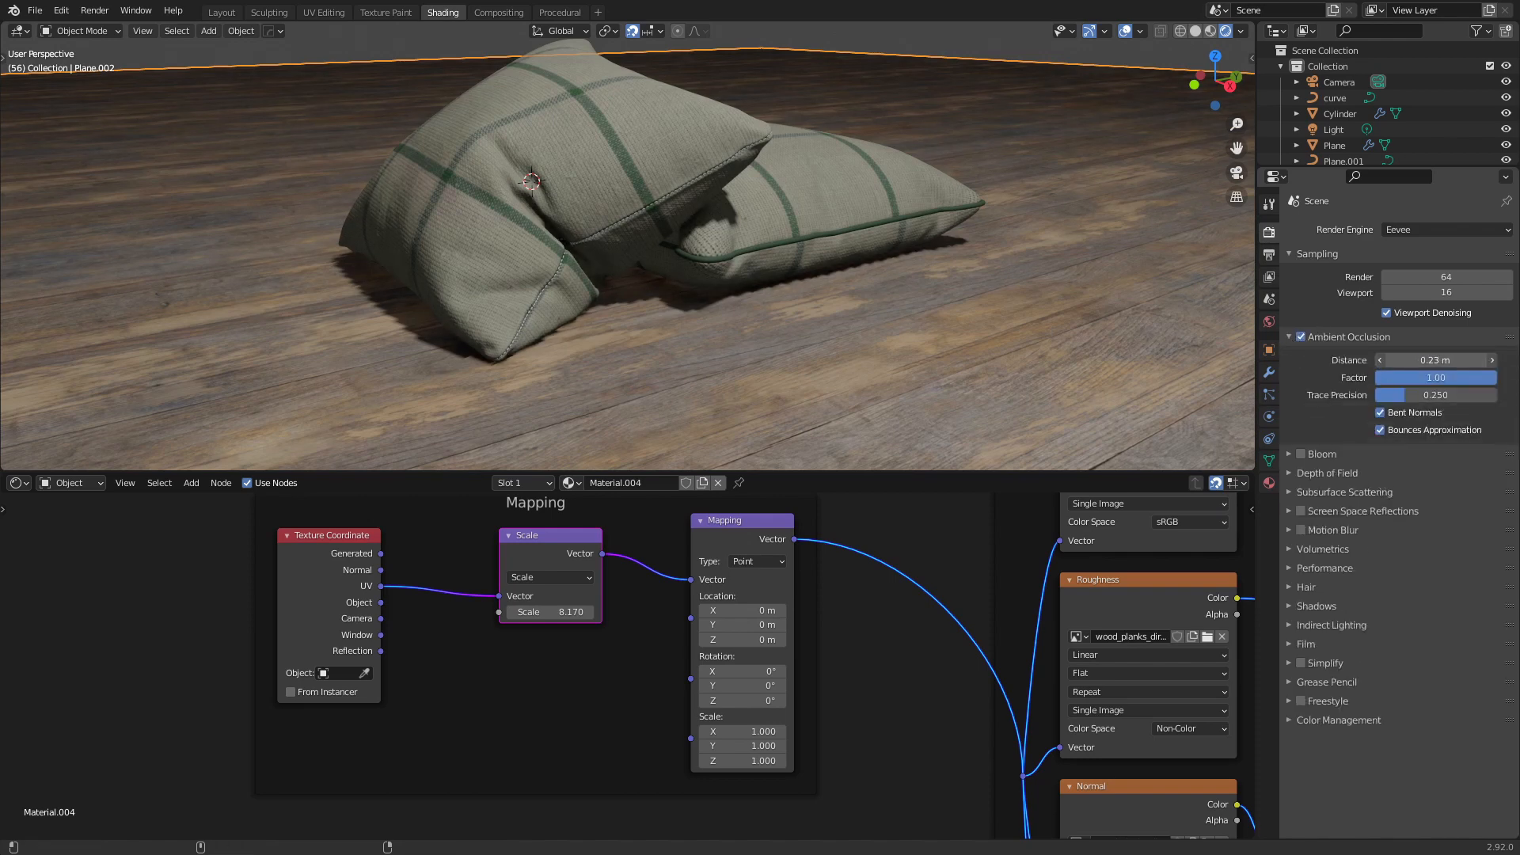
mouse_move(1435, 360)
mouse_down()
mouse_move(1465, 360)
mouse_move(1425, 360)
mouse_up()
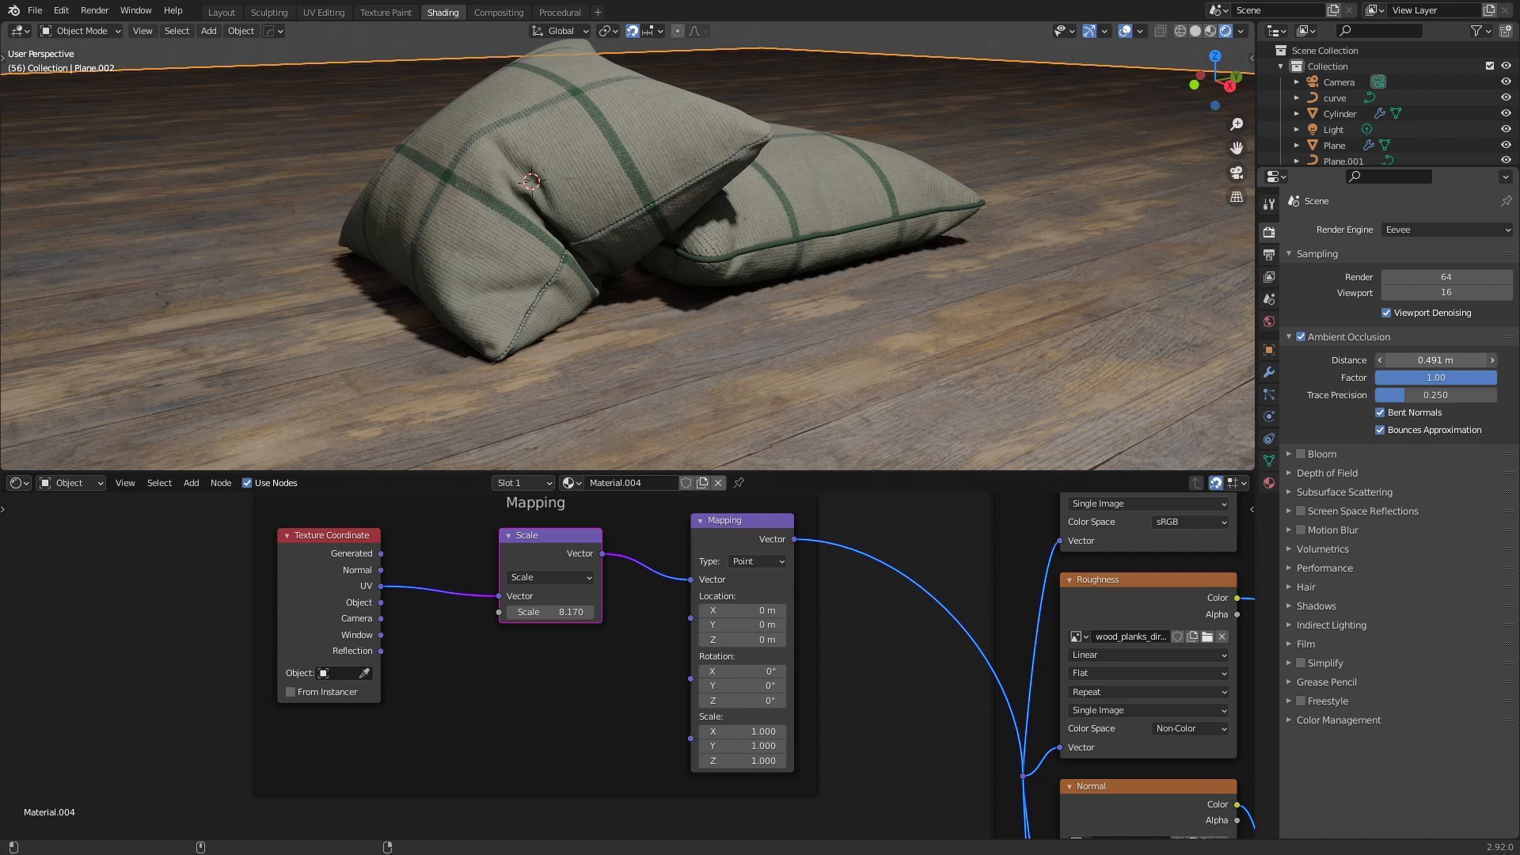
double_click(1425, 361)
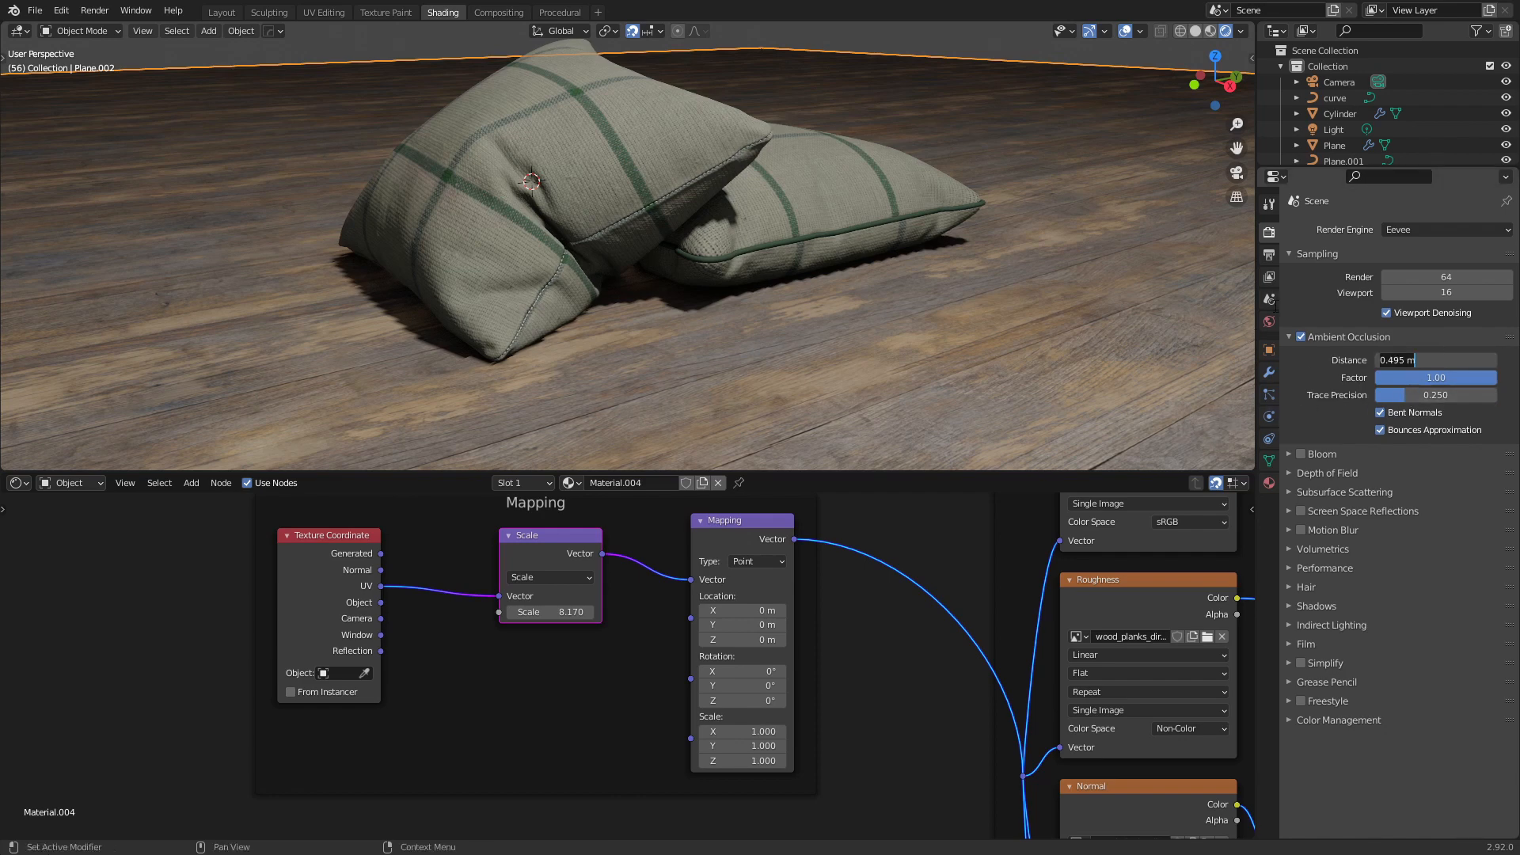
key(Return)
click(1289, 337)
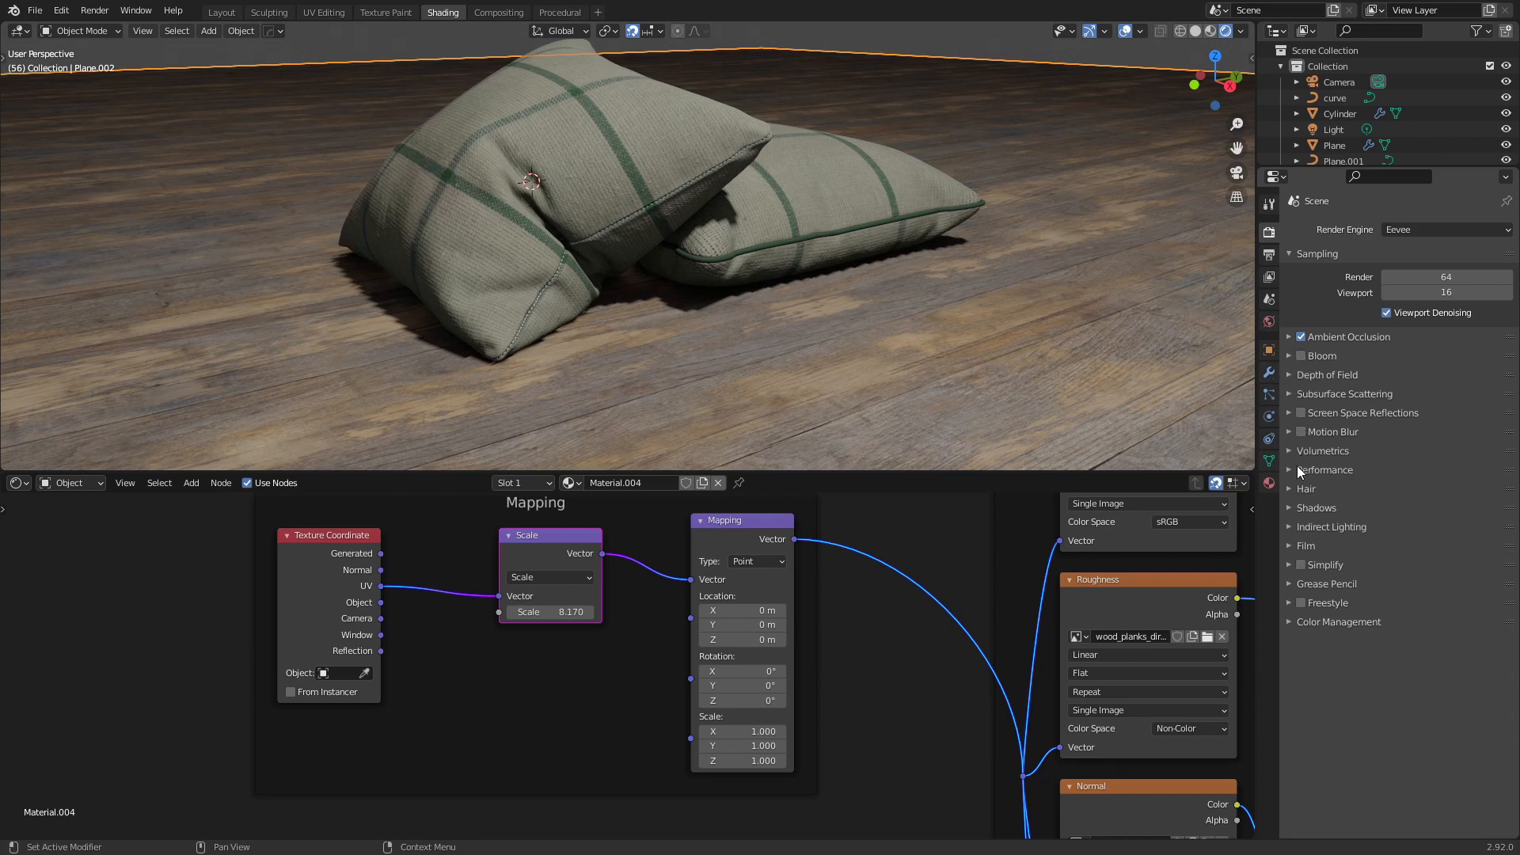
Enable High Bit Depth and Soft Shadows in the render settings and set the shadow cascade size to 4096 px
click(1289, 509)
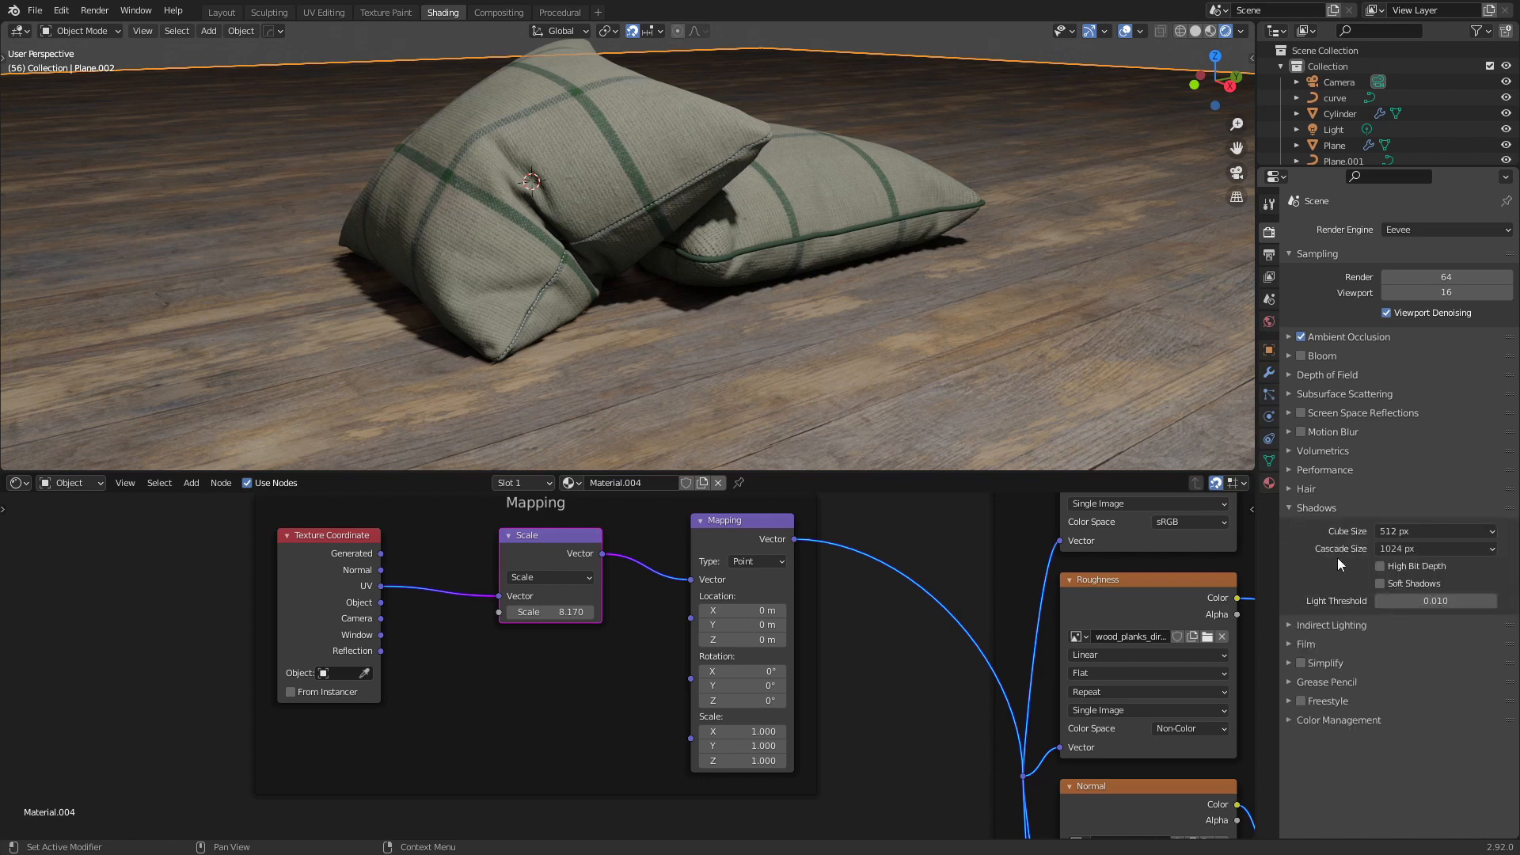
click(1389, 567)
click(1381, 584)
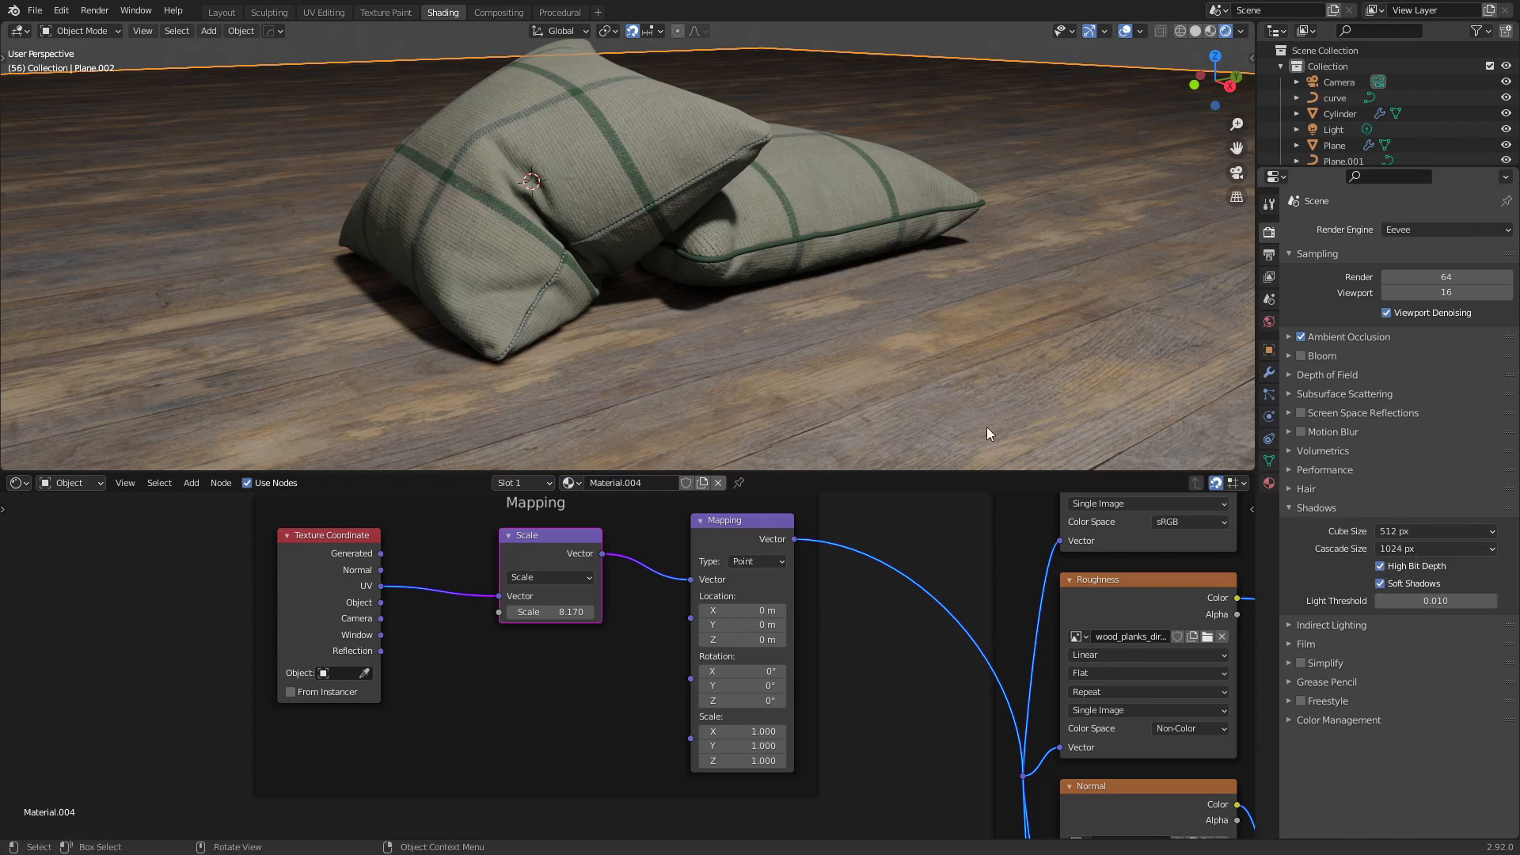
click(1400, 551)
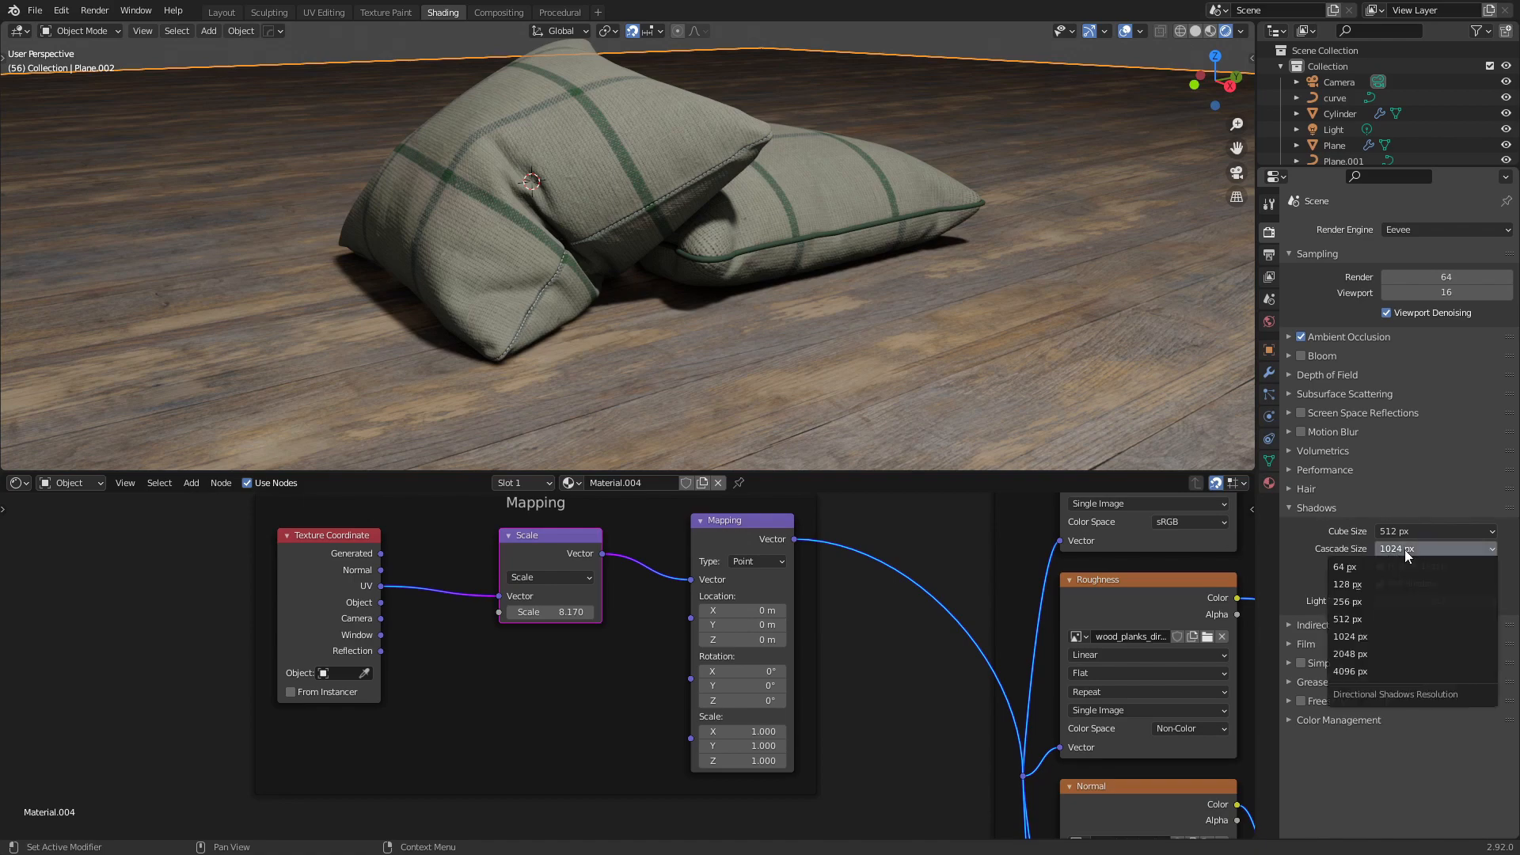
click(1370, 671)
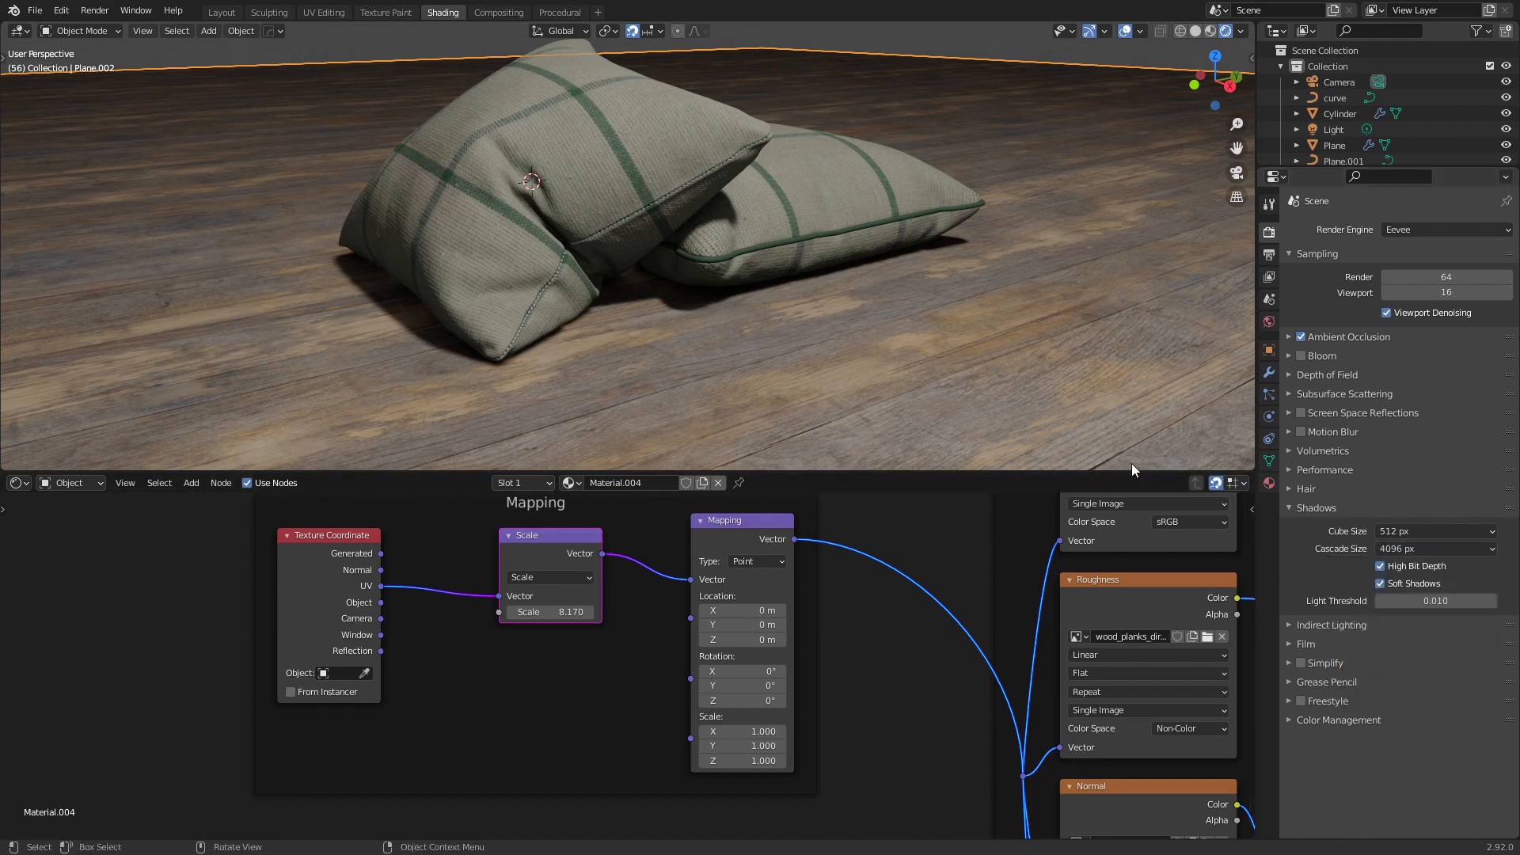
Align the camera to a view framing both pillows and lock the camera to the view
scroll(782, 255, down, 3)
middle_drag(814, 291, 801, 306)
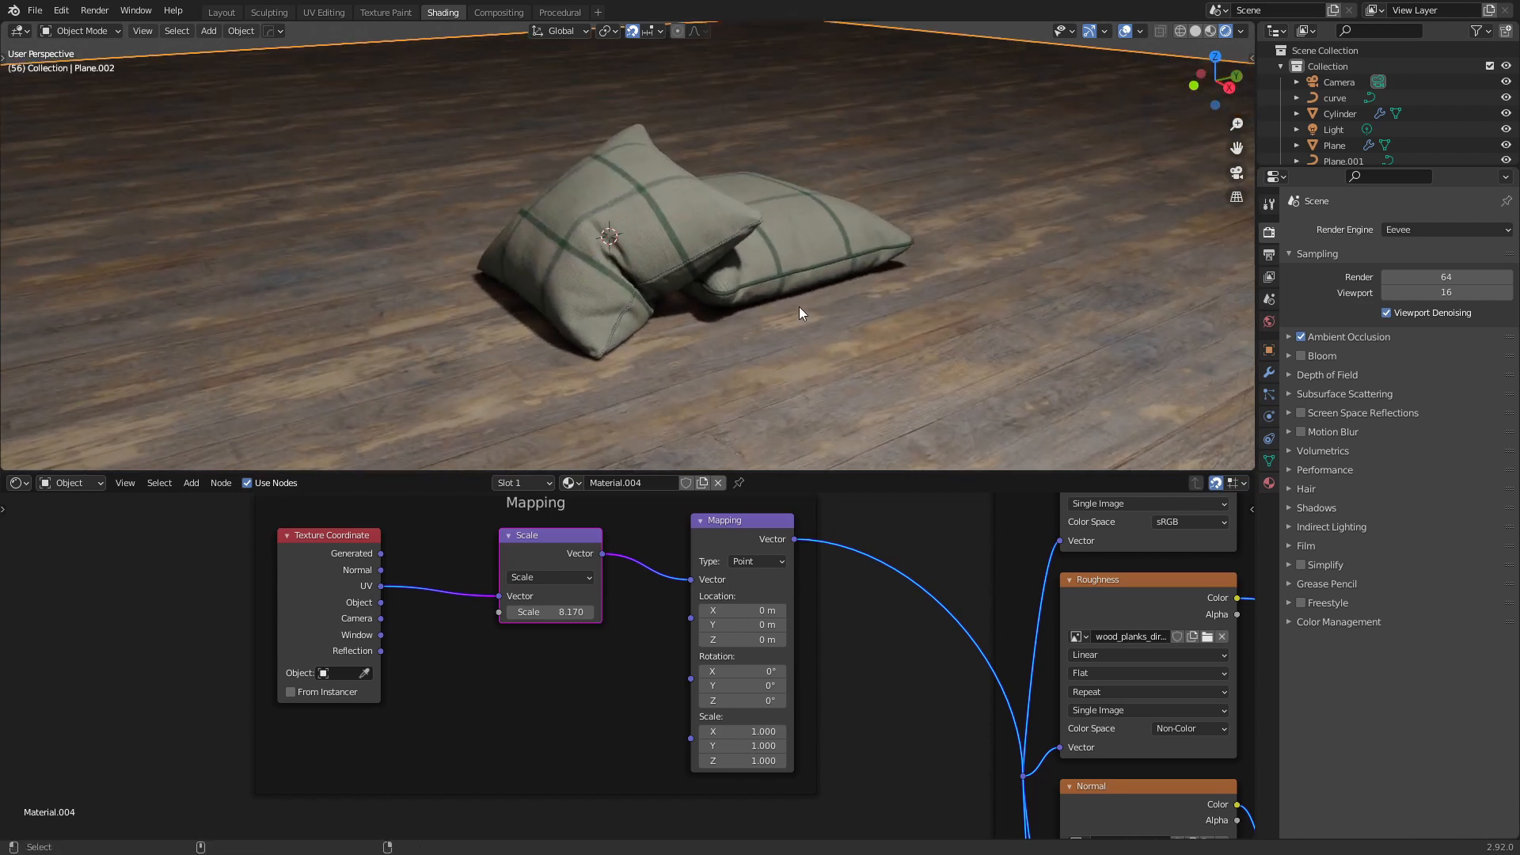
key(ctrl+alt+KP_0)
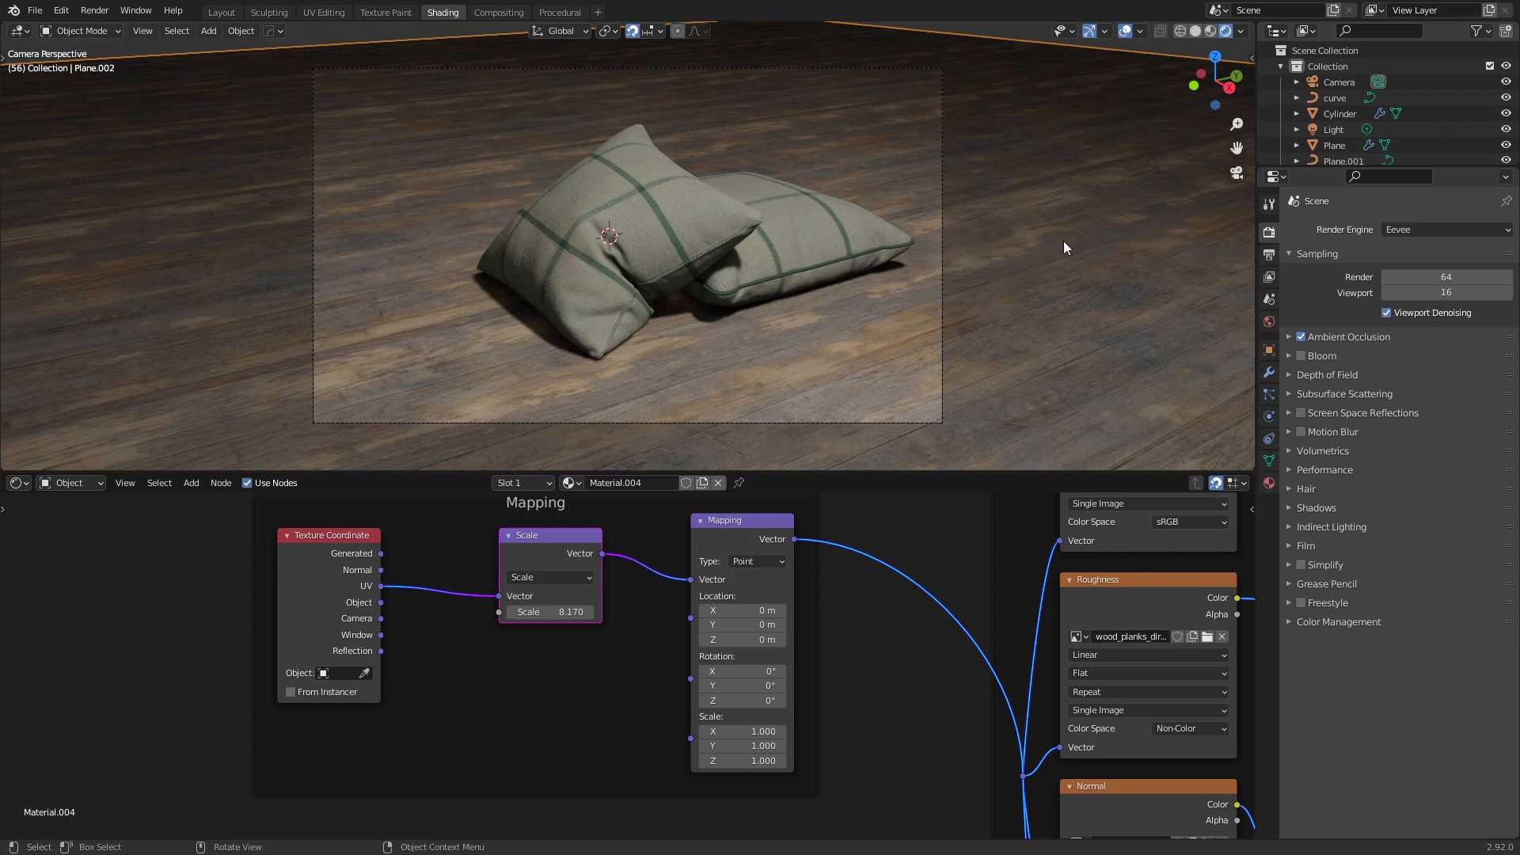
key(n)
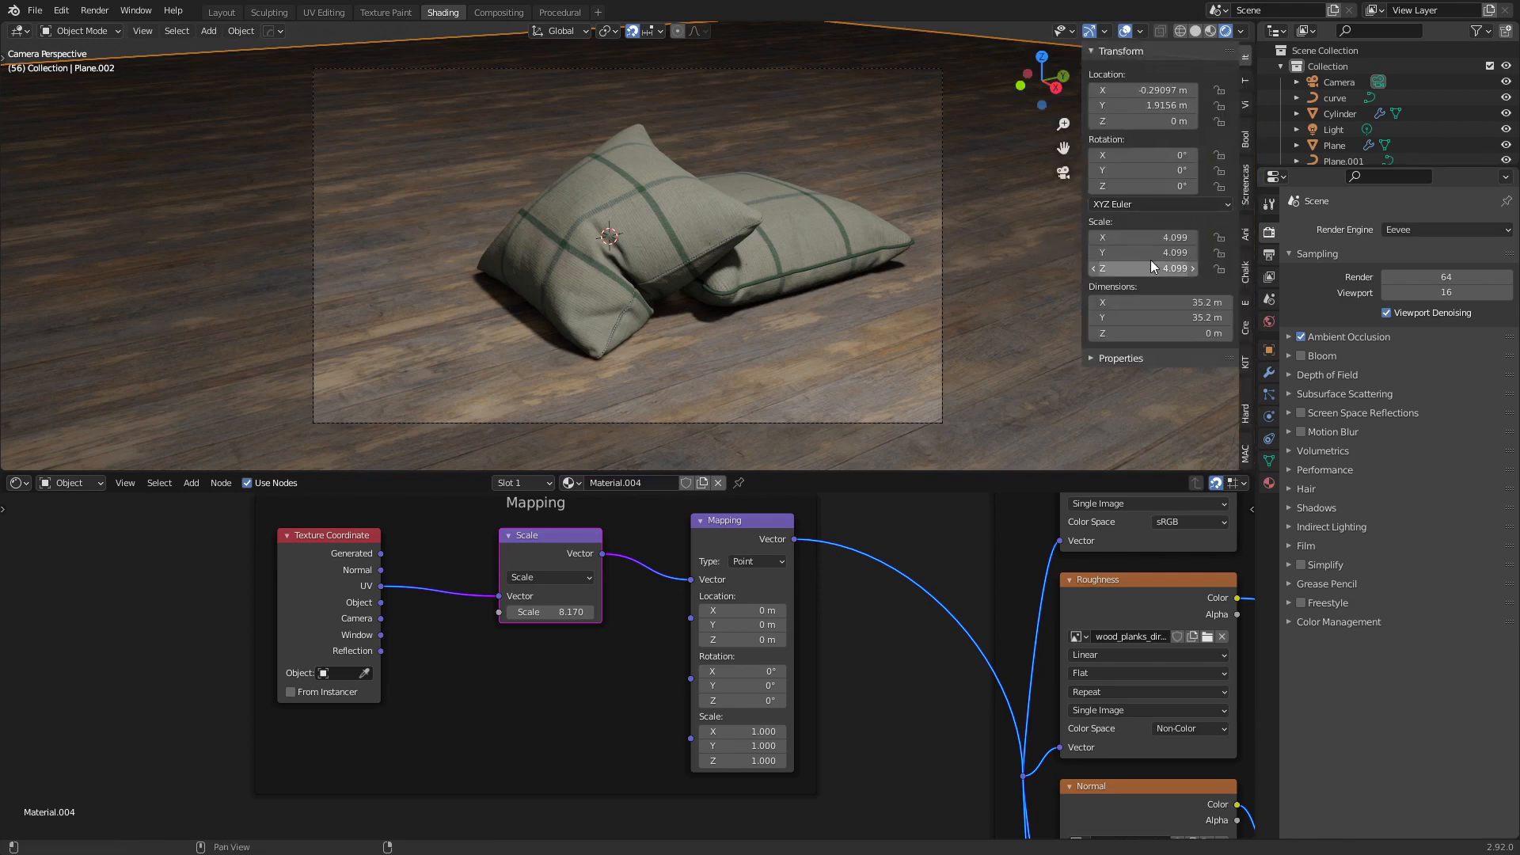
click(1245, 104)
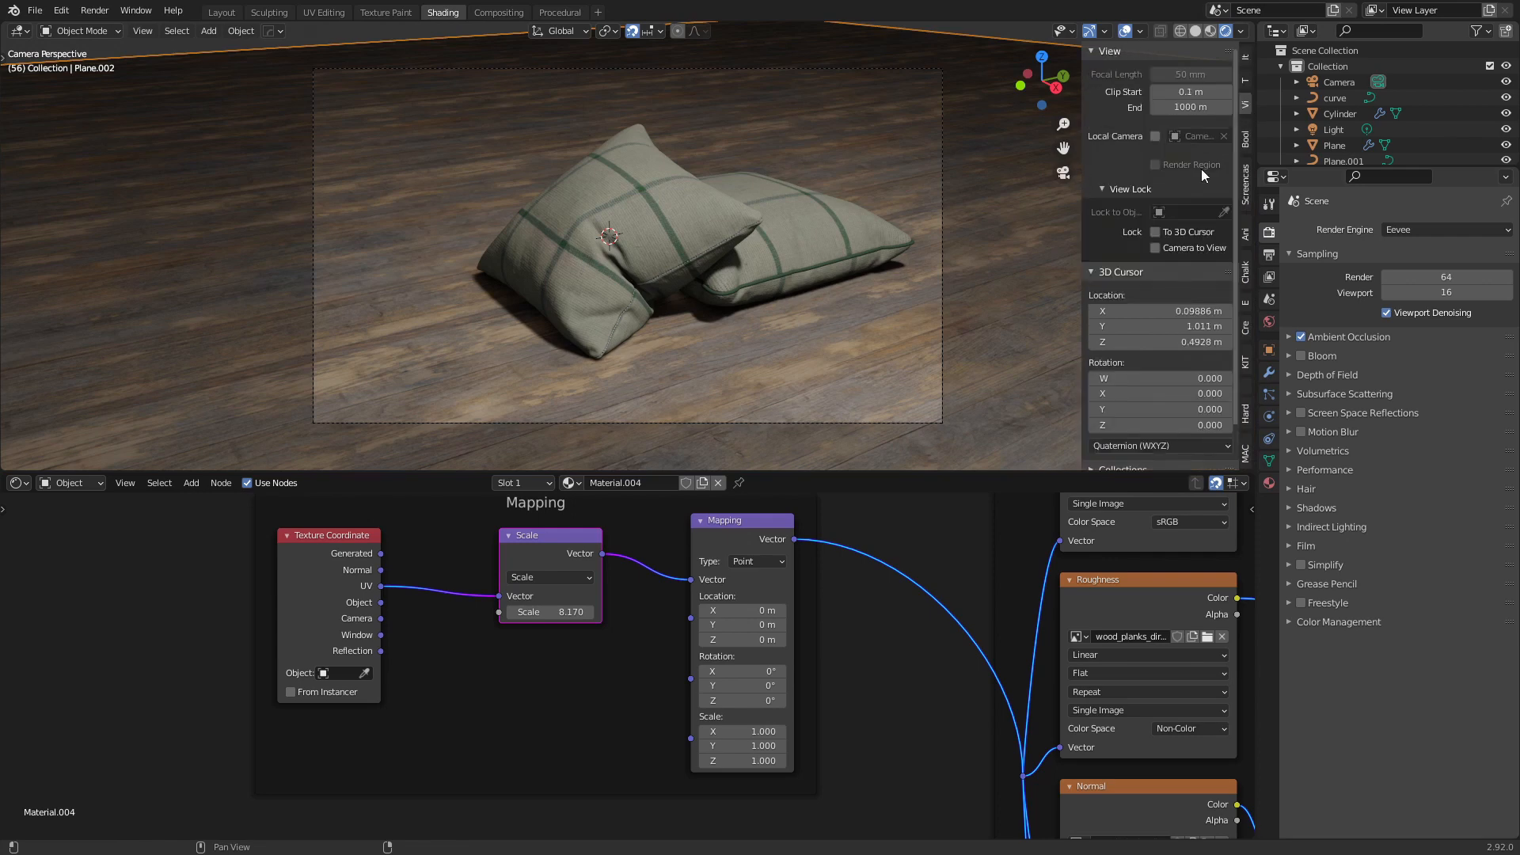
click(1156, 248)
middle_drag(910, 307, 853, 296)
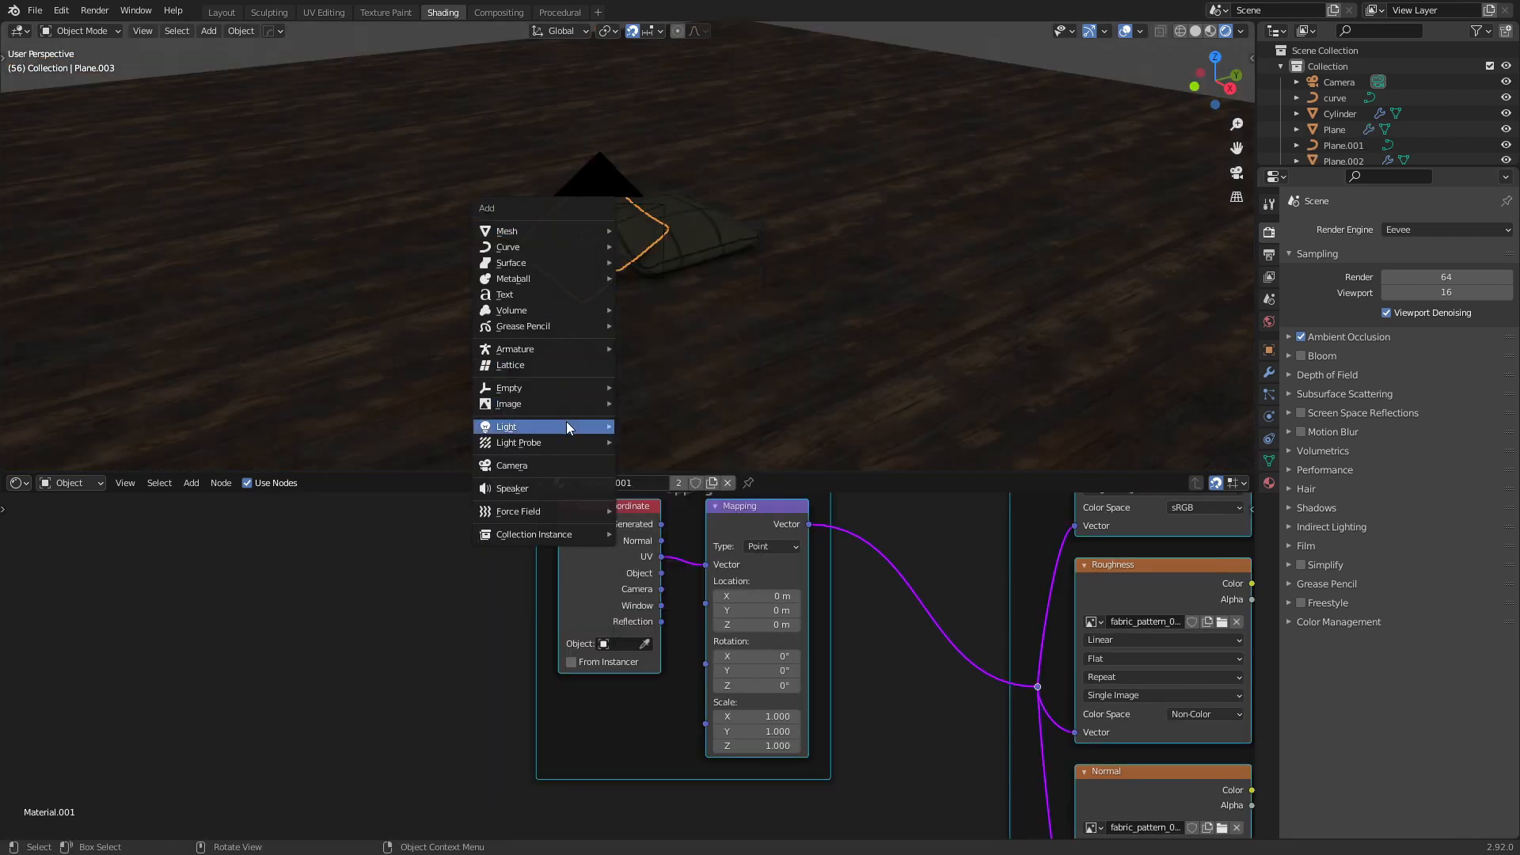
Add an area light above the pillows and set its power to 1000 W
mouse_move(563, 426)
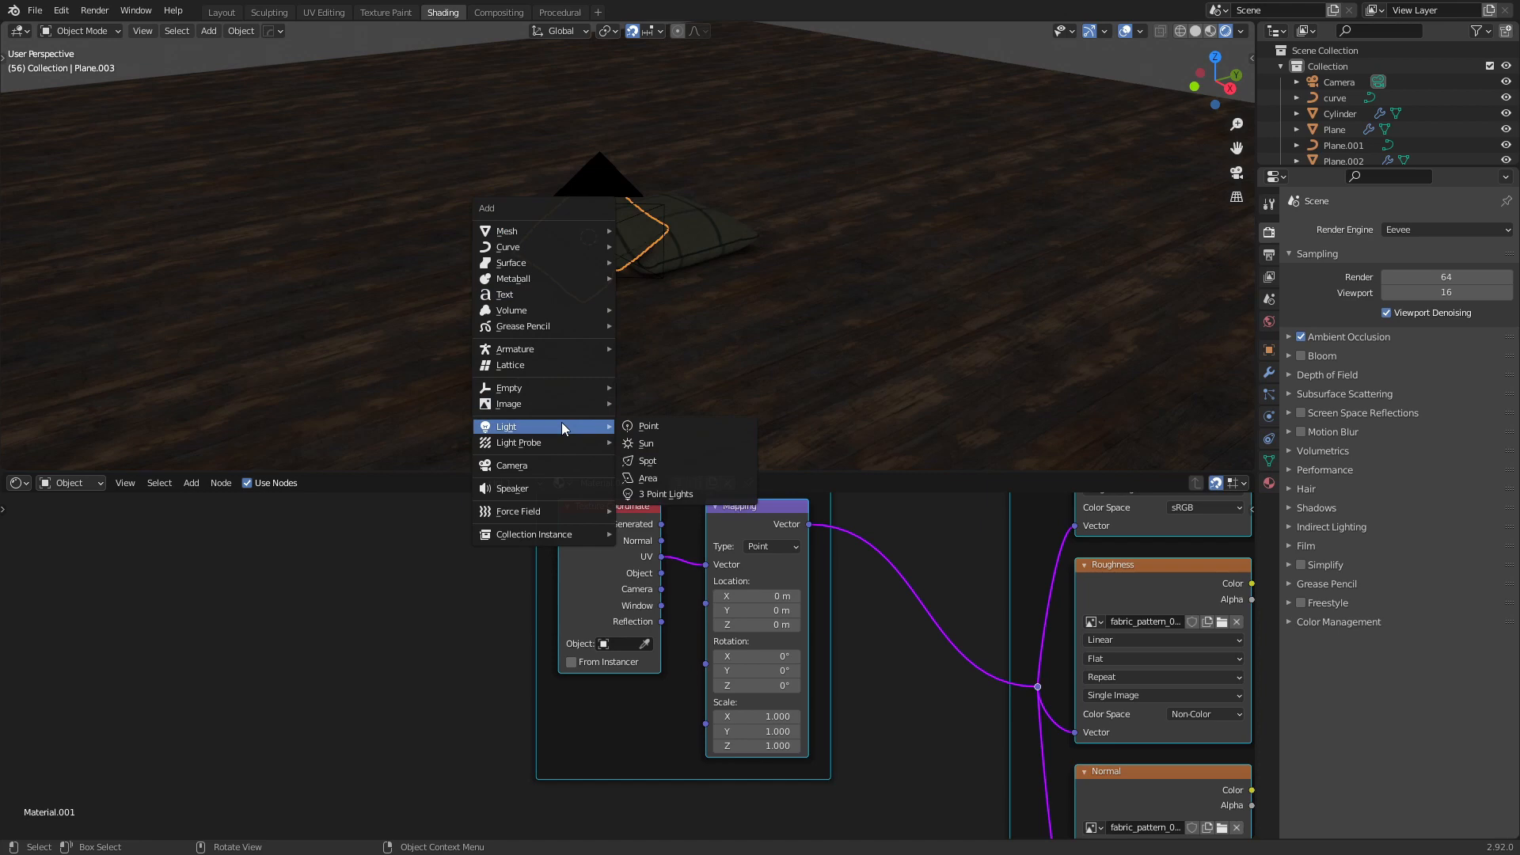
click(667, 478)
middle_drag(713, 353, 686, 310)
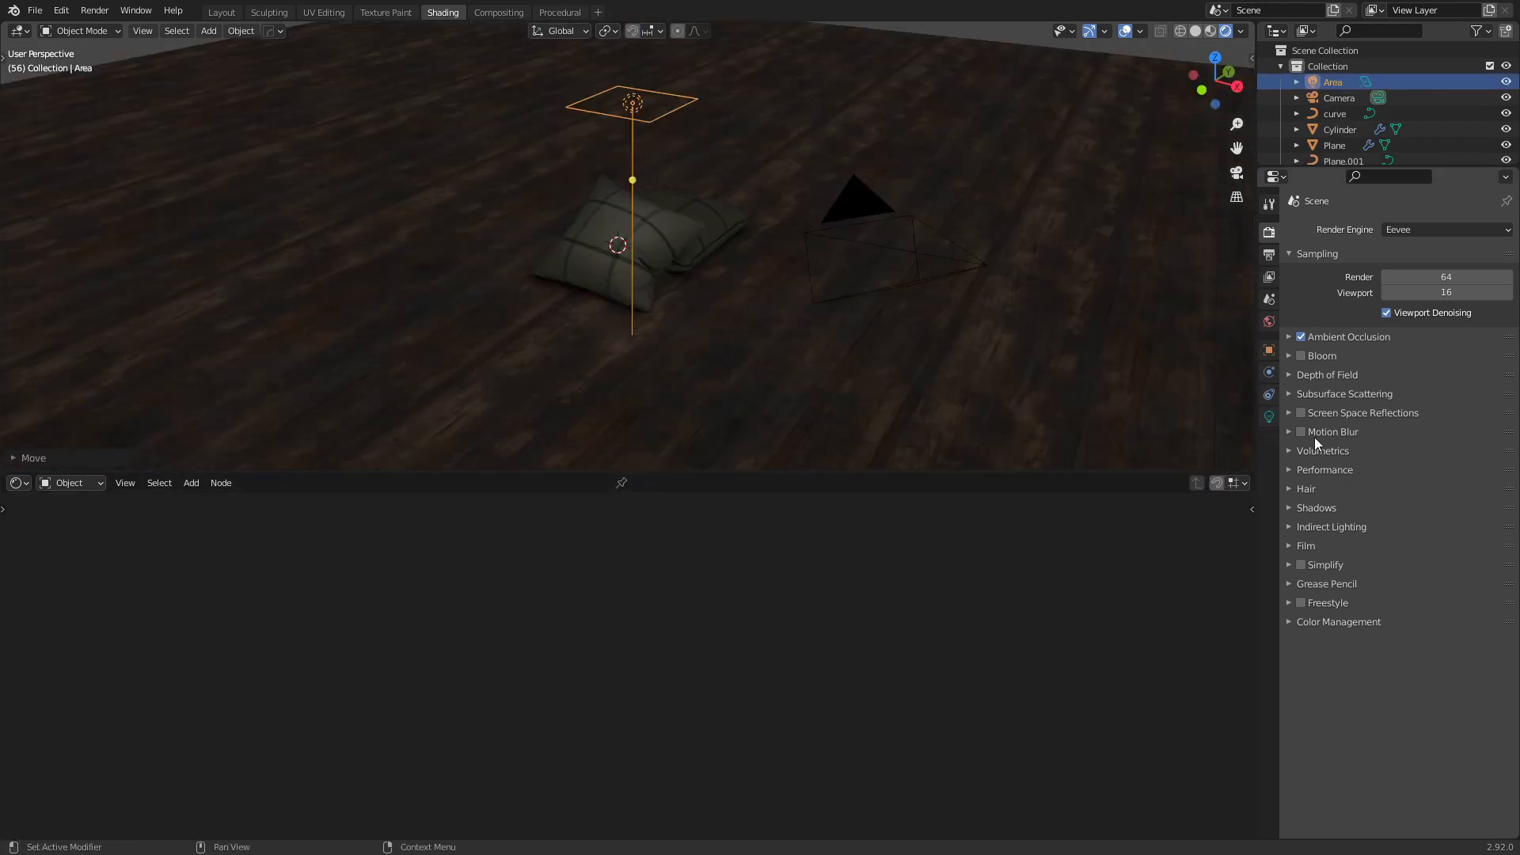
click(1269, 416)
click(1441, 333)
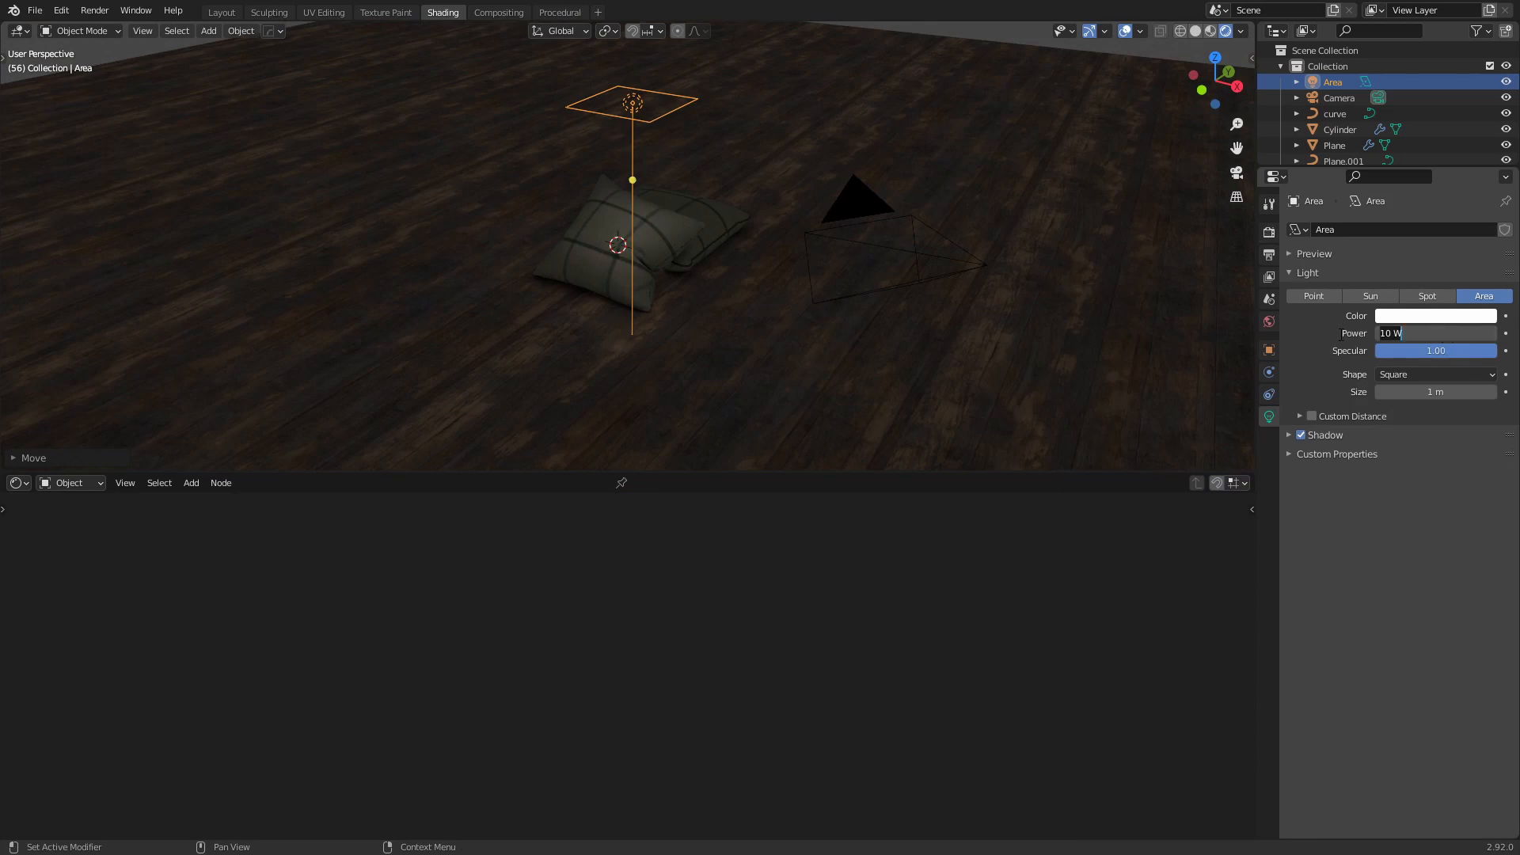
text(1000)
key(Return)
Rotate the area light toward the pillows and move it so its beam falls on them from the side
middle_drag(475, 316, 416, 211)
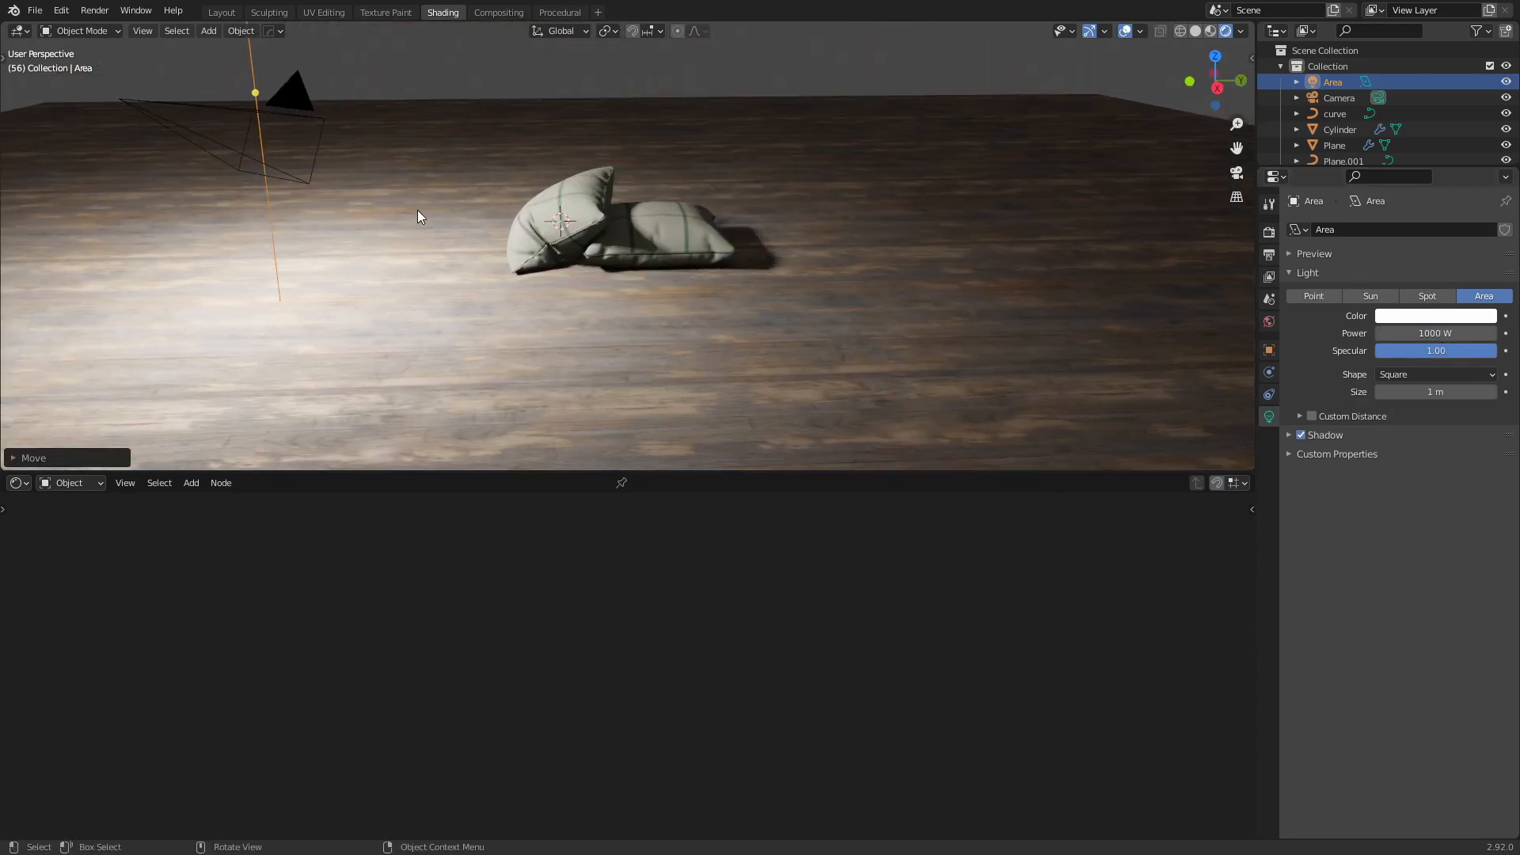
middle_drag(509, 235, 730, 225)
key(r)
click(792, 287)
middle_drag(793, 283, 848, 258)
key(g)
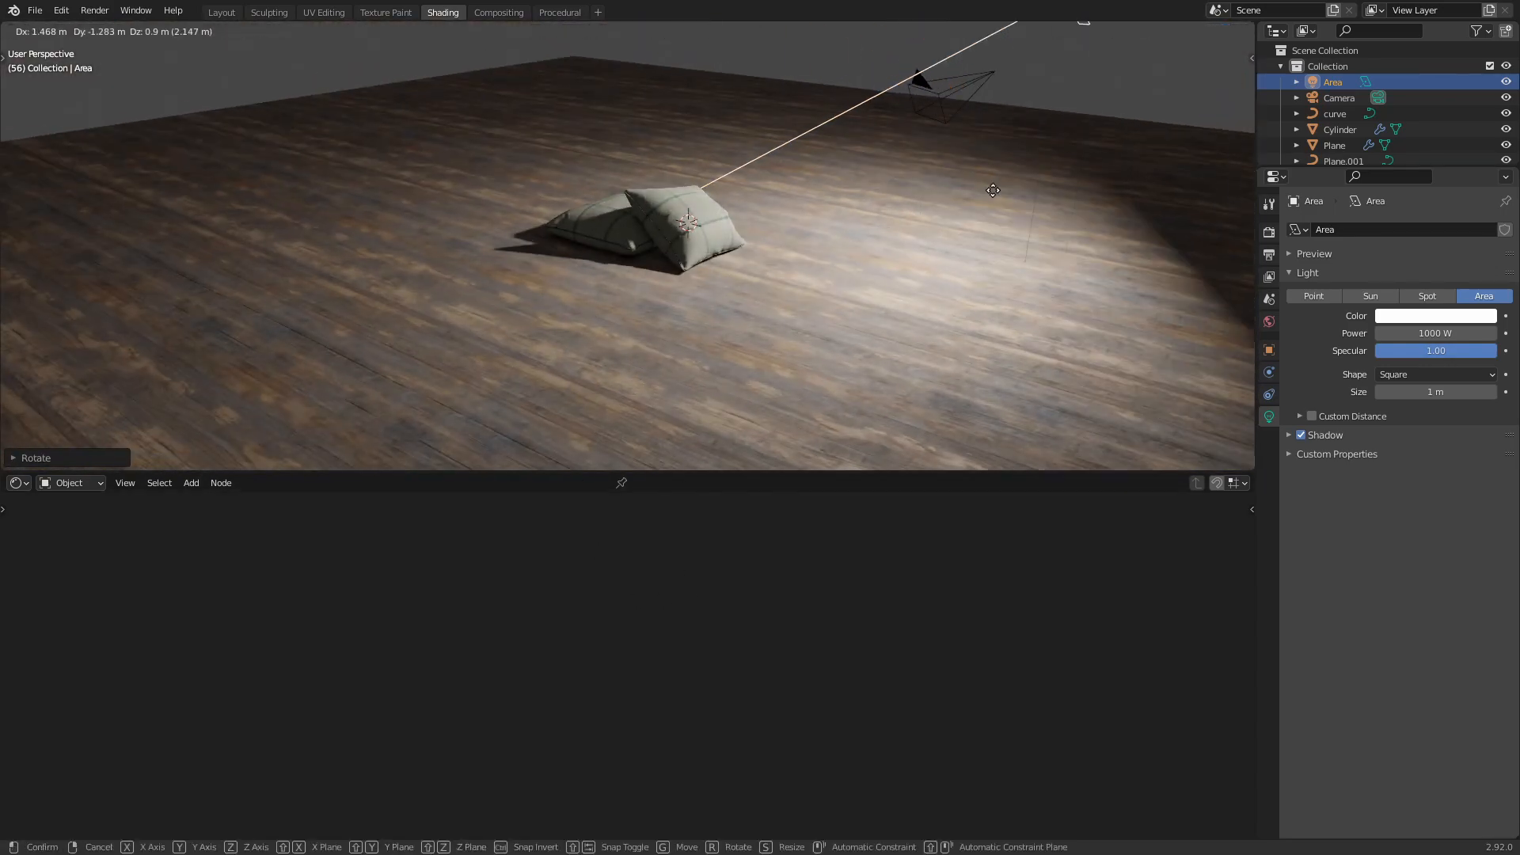
click(966, 178)
middle_drag(966, 178, 806, 208)
middle_drag(625, 317, 695, 285)
Look through the camera and split the 3D viewport into two side-by-side views, with the rendered one zoomed in on the pillows
key(KP_0)
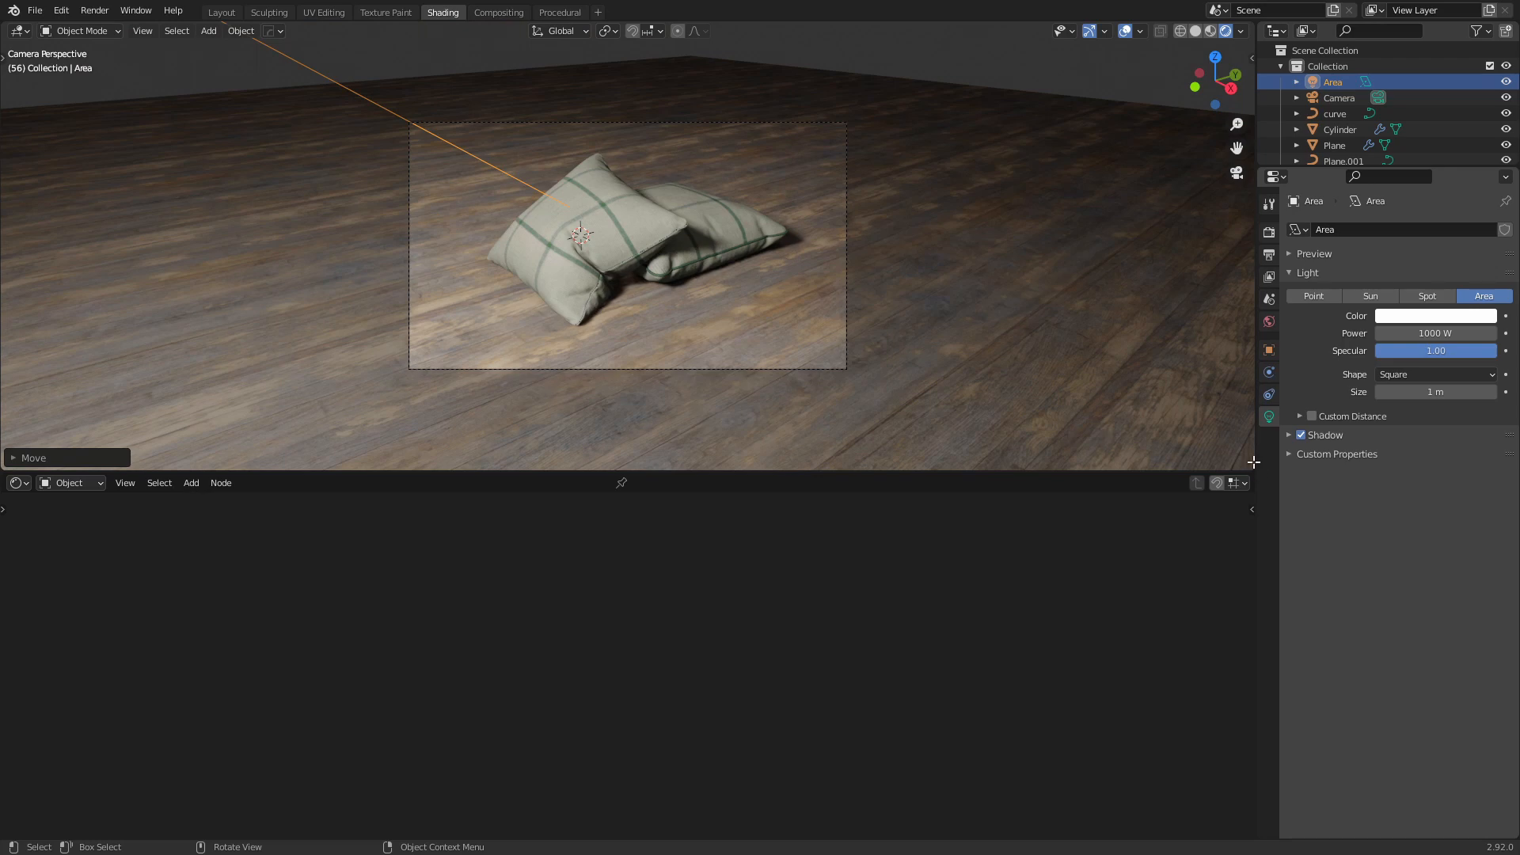
mouse_move(1254, 461)
mouse_down()
mouse_move(729, 380)
mouse_move(491, 332)
mouse_move(470, 312)
mouse_up()
scroll(353, 301, up, 7)
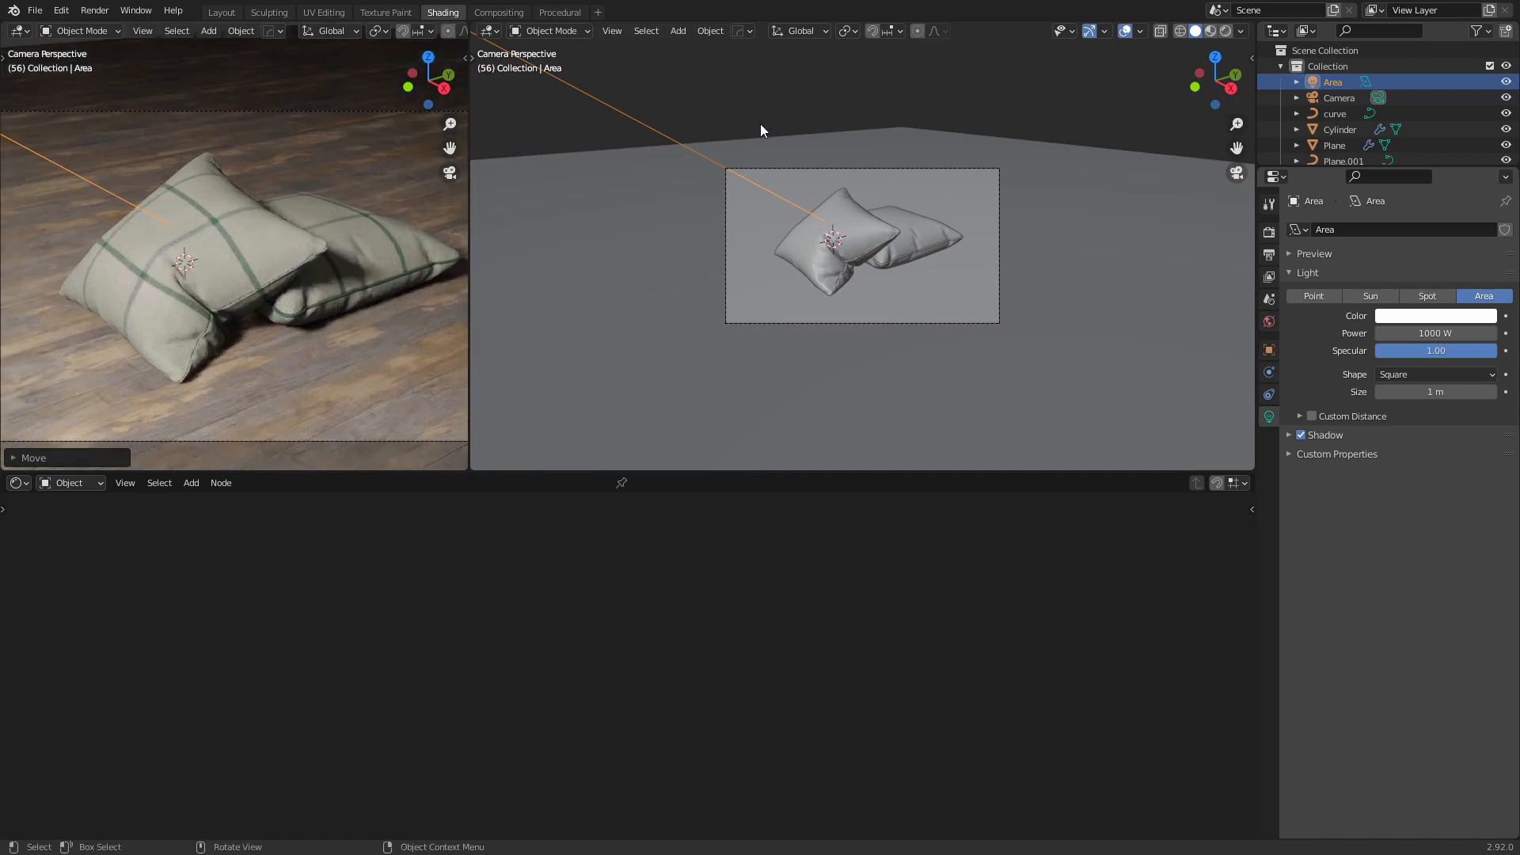
Duplicate the area light and move the copy to the opposite side of the camera
middle_drag(760, 131, 786, 215)
key(shift+d)
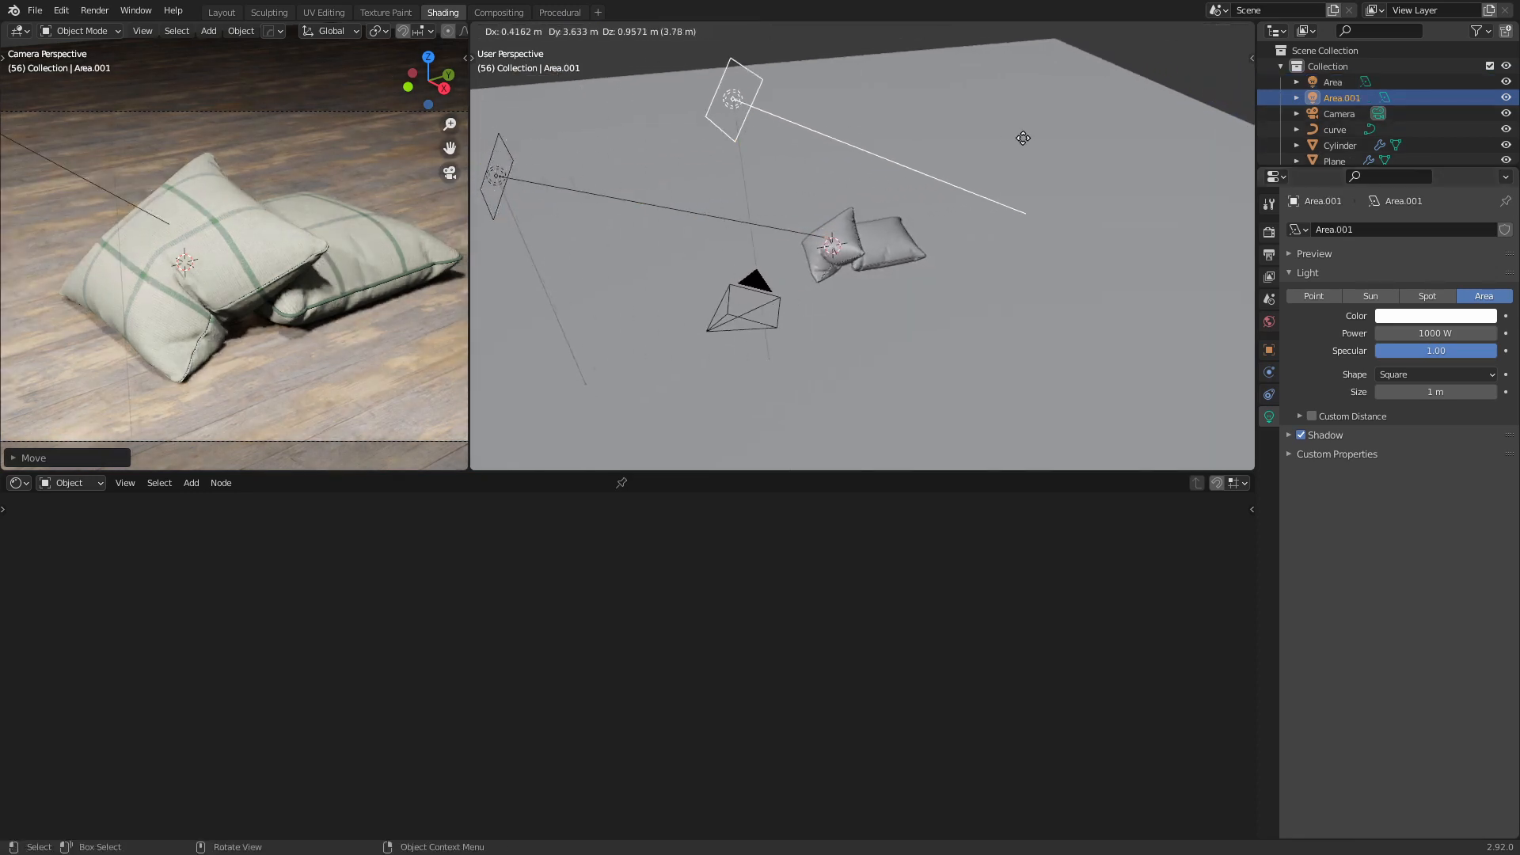
click(1023, 138)
middle_drag(820, 155, 818, 165)
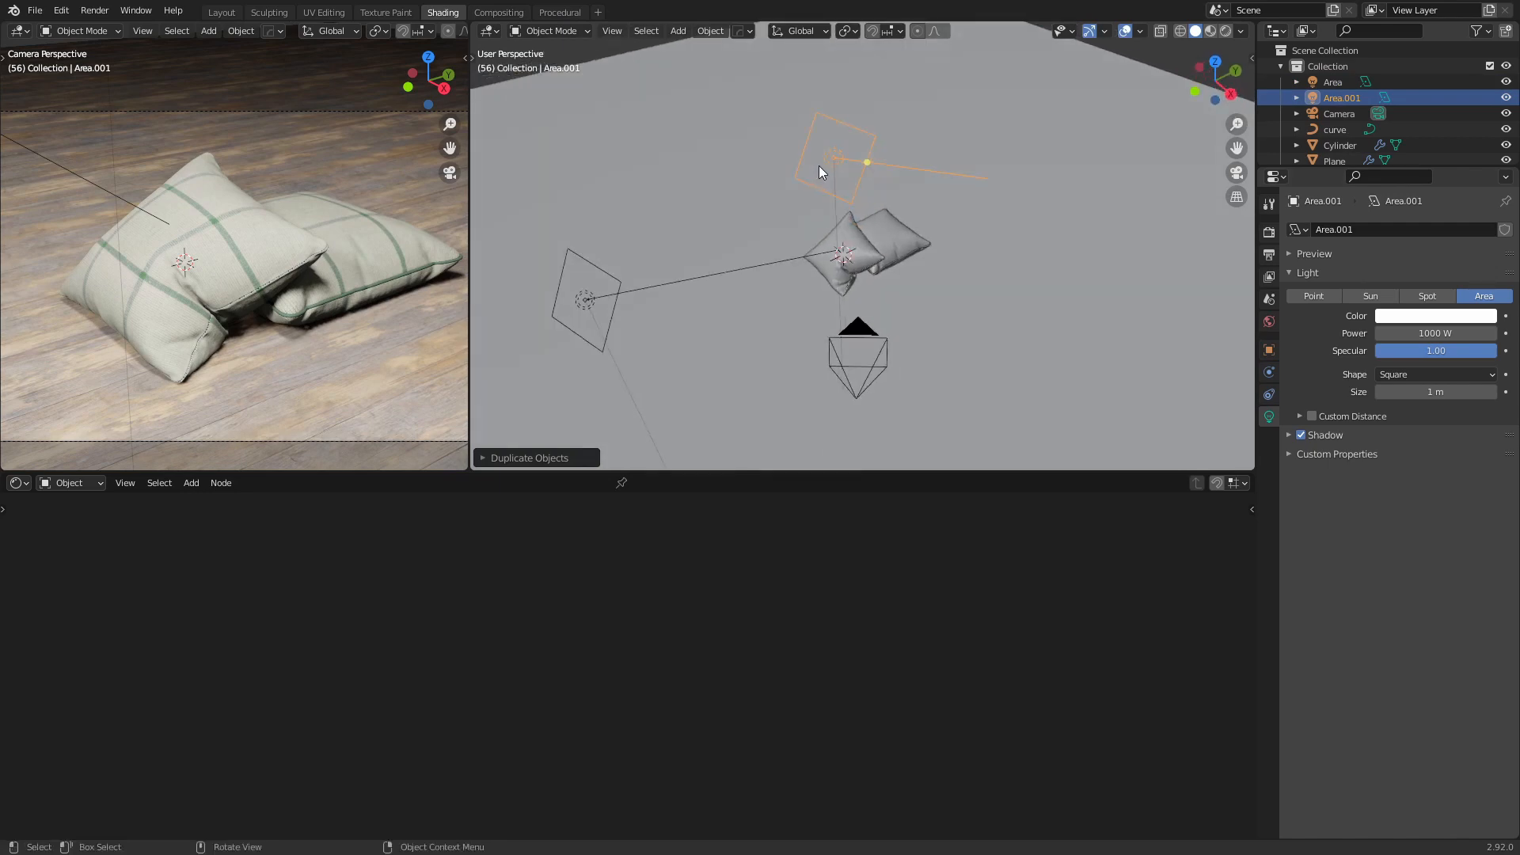
key(g)
click(1047, 261)
Reposition and rotate the duplicated area light so that it aims at the pillows
middle_drag(1047, 261, 736, 215)
key(g)
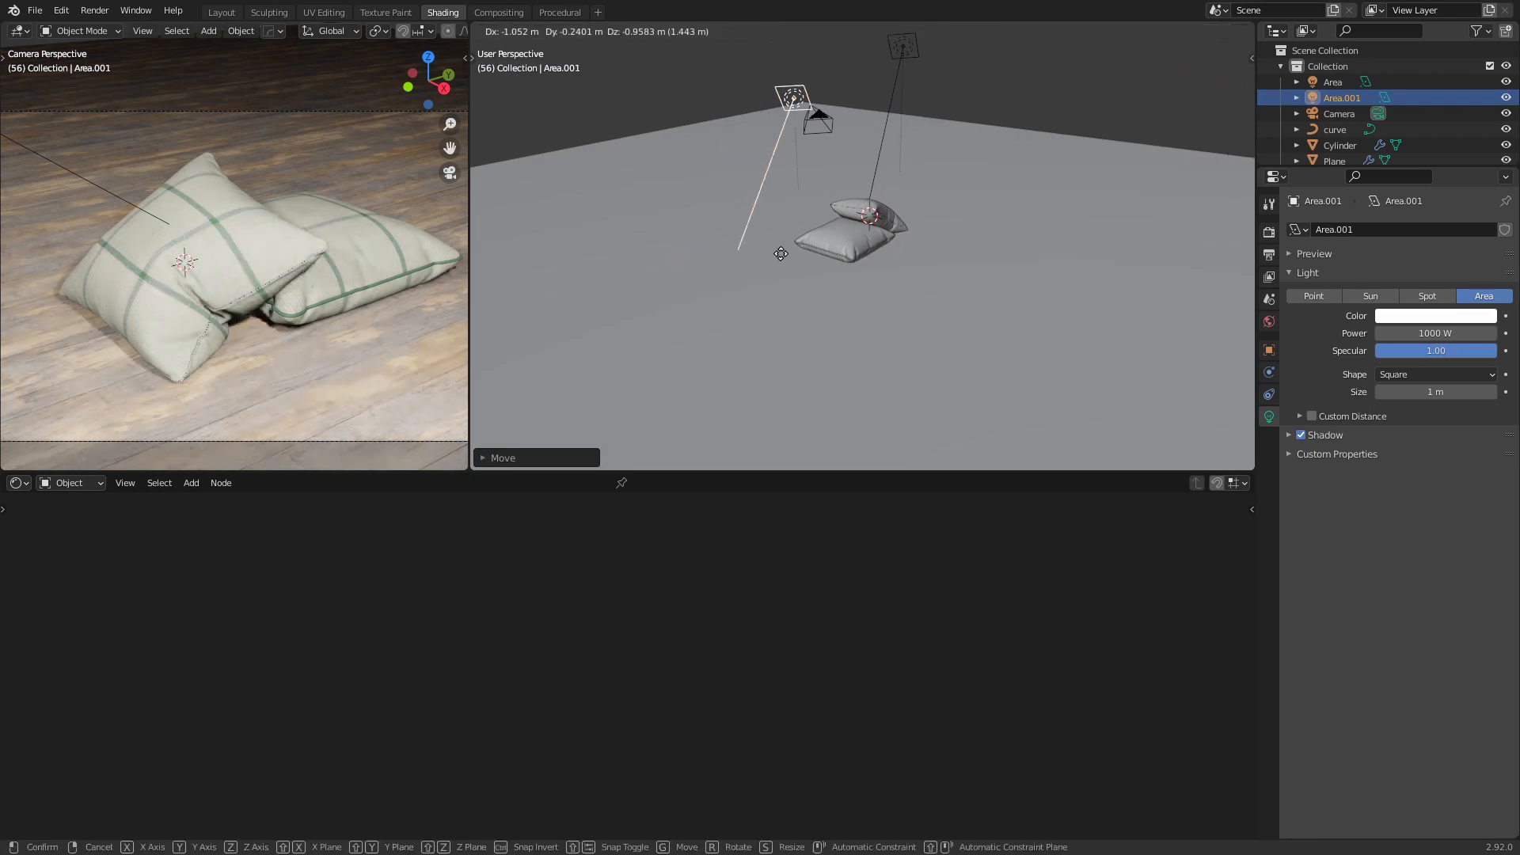
click(729, 222)
key(r)
click(873, 228)
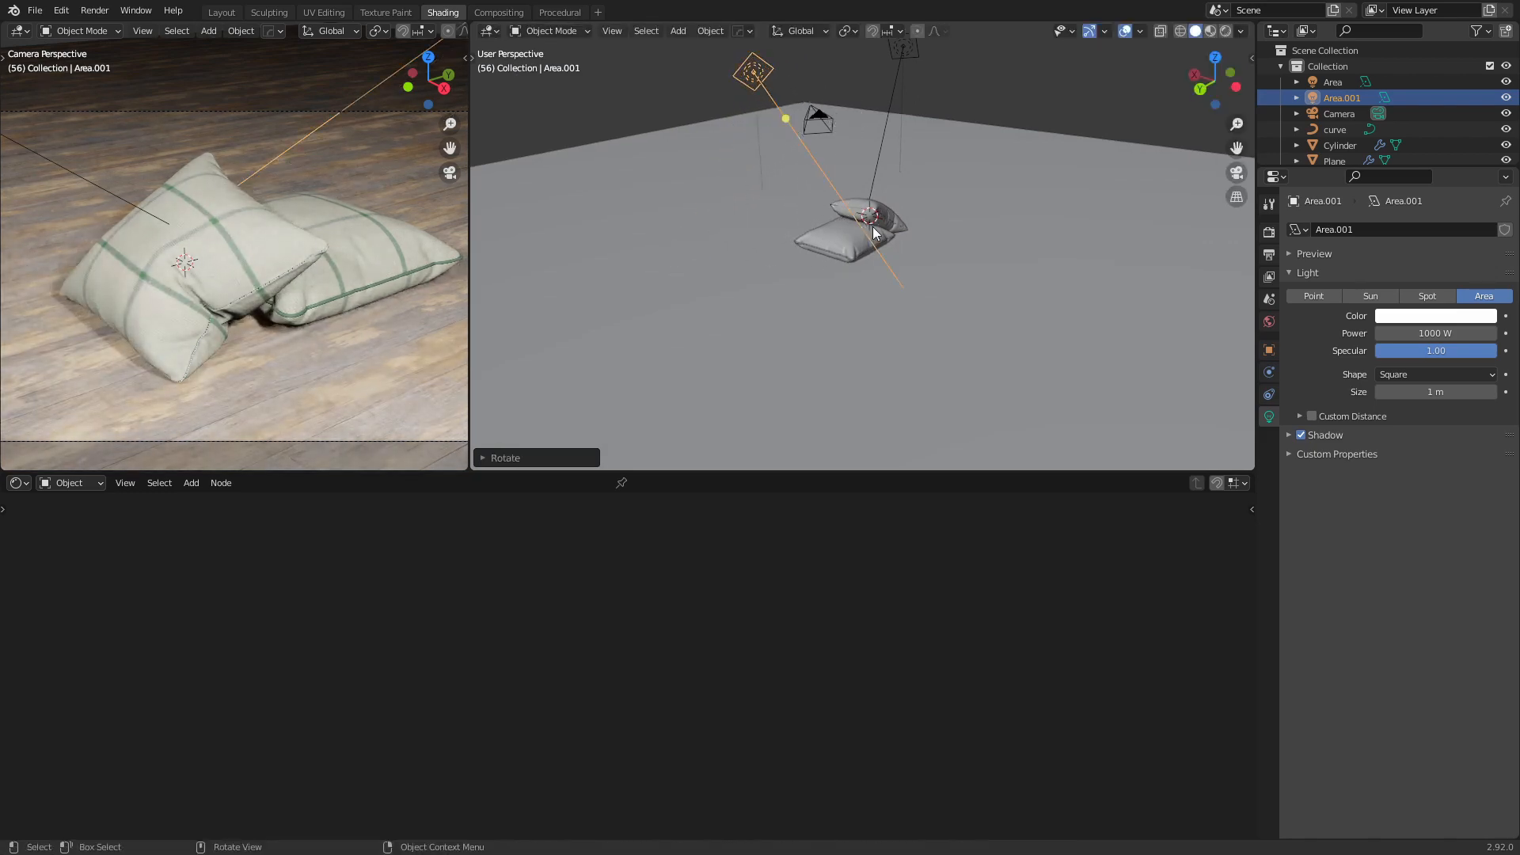
key(g)
click(806, 262)
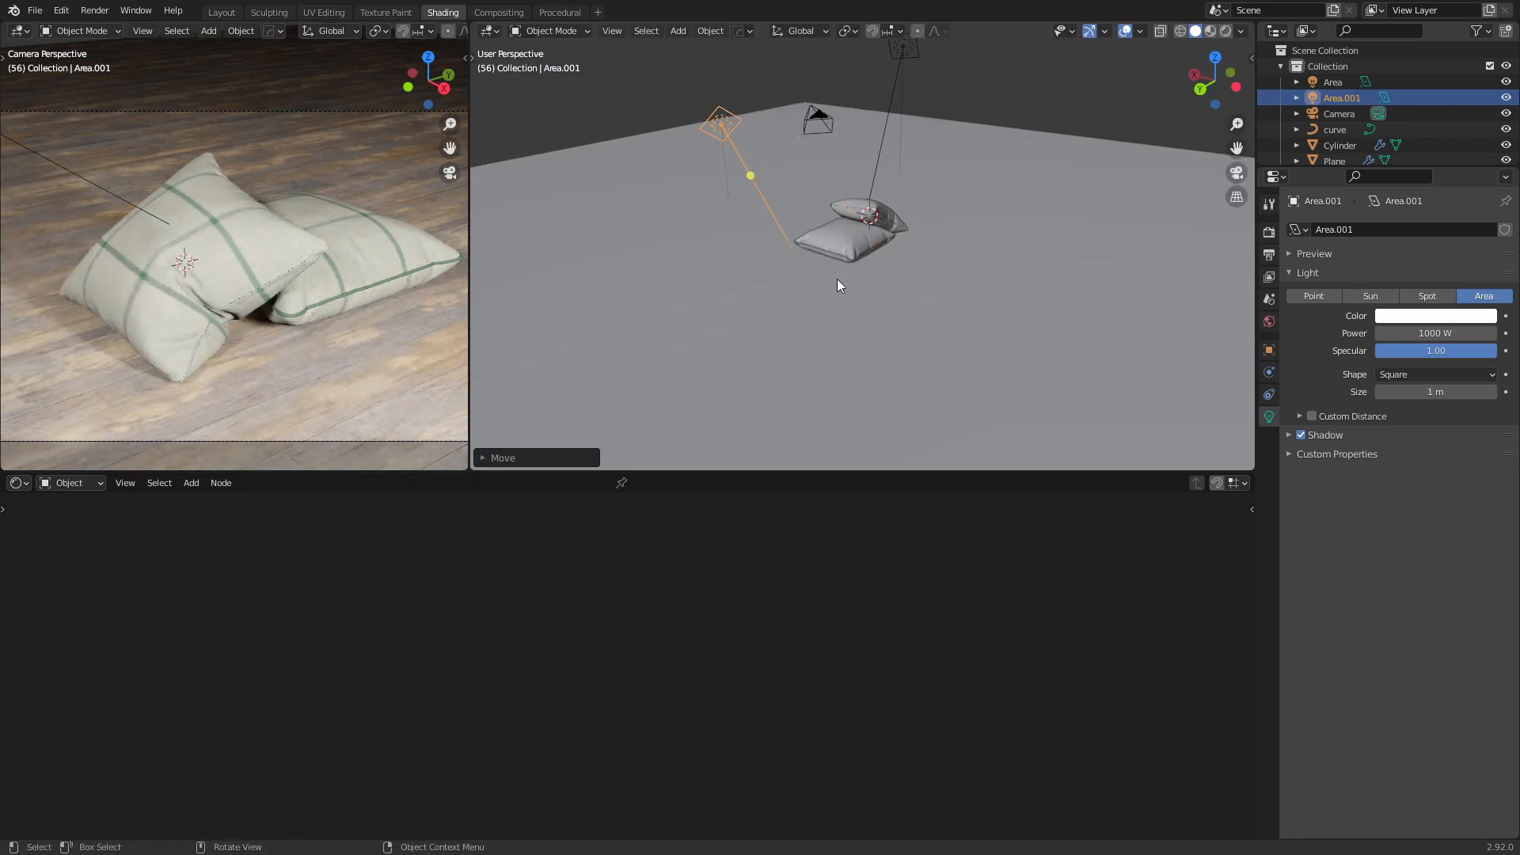
key(r)
click(901, 238)
mouse_move(901, 238)
middle_down()
mouse_move(863, 241)
mouse_move(881, 239)
middle_up()
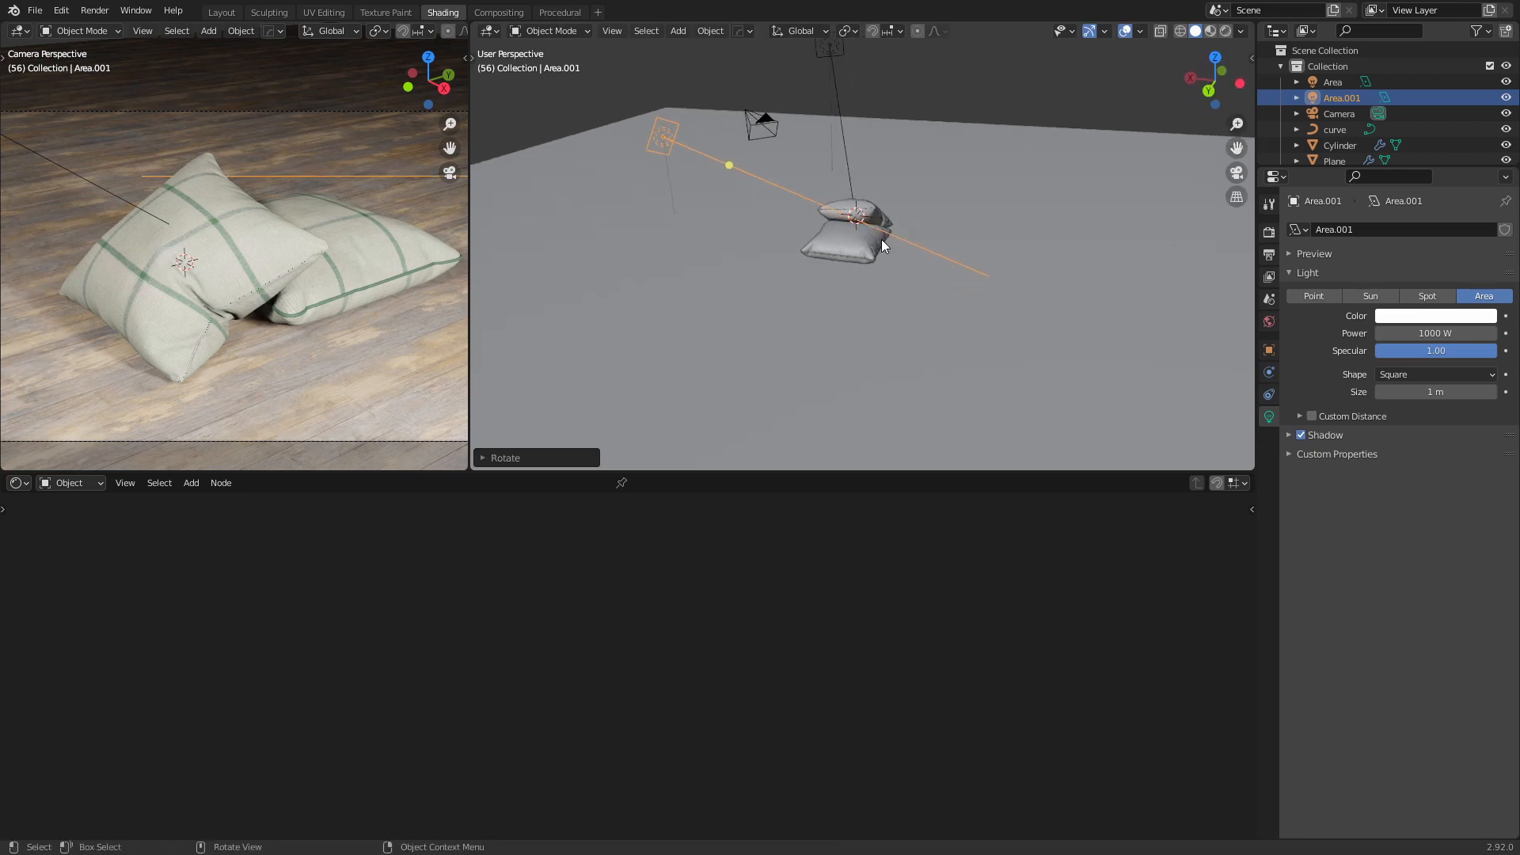
Lower the power of the second area light, Area.001, to 216.9 W
click(1440, 331)
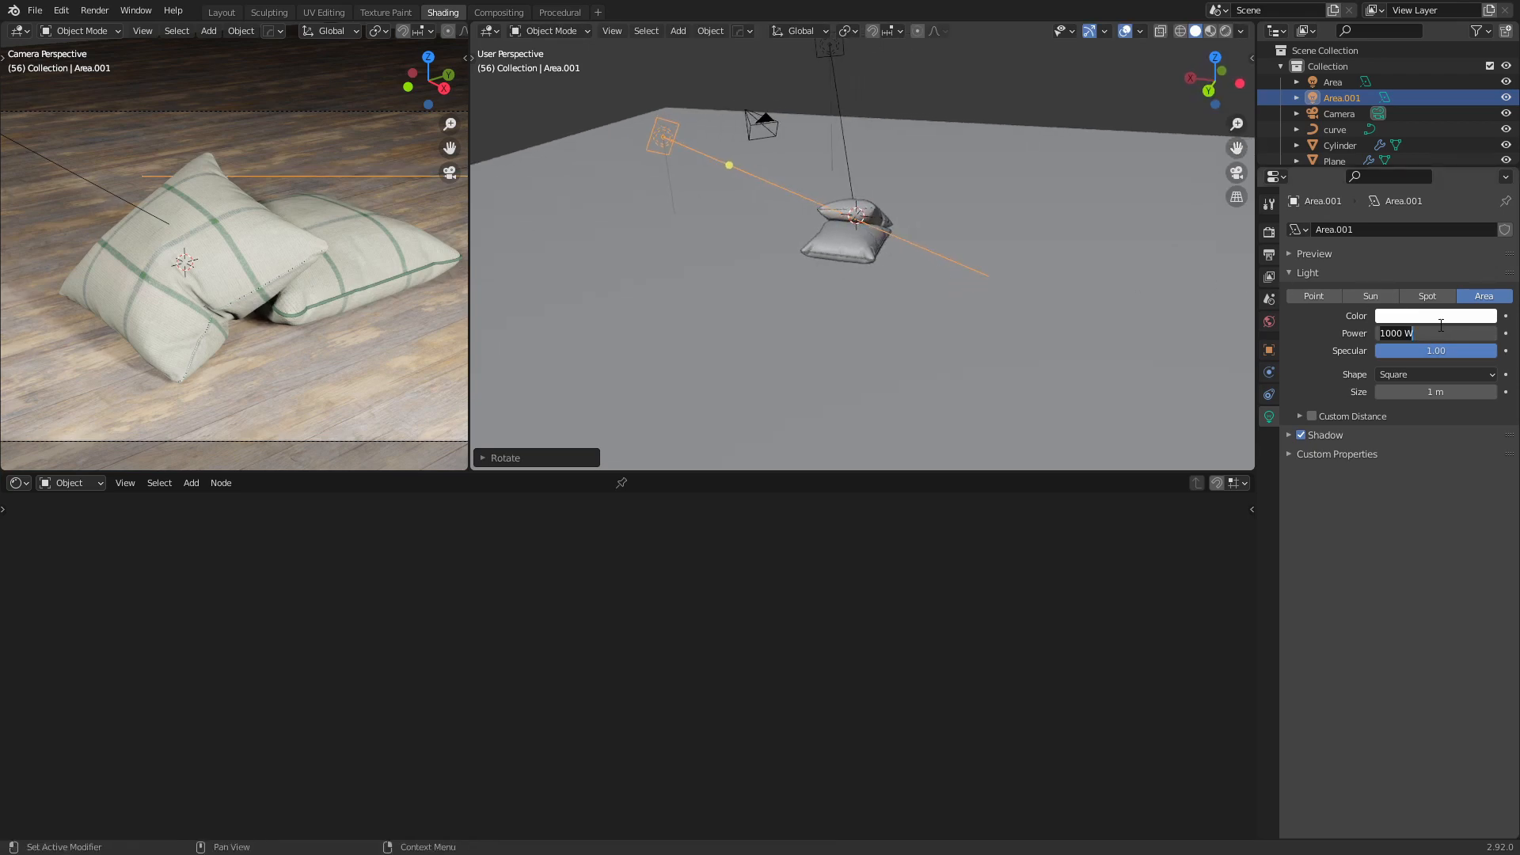
text(300)
key(Return)
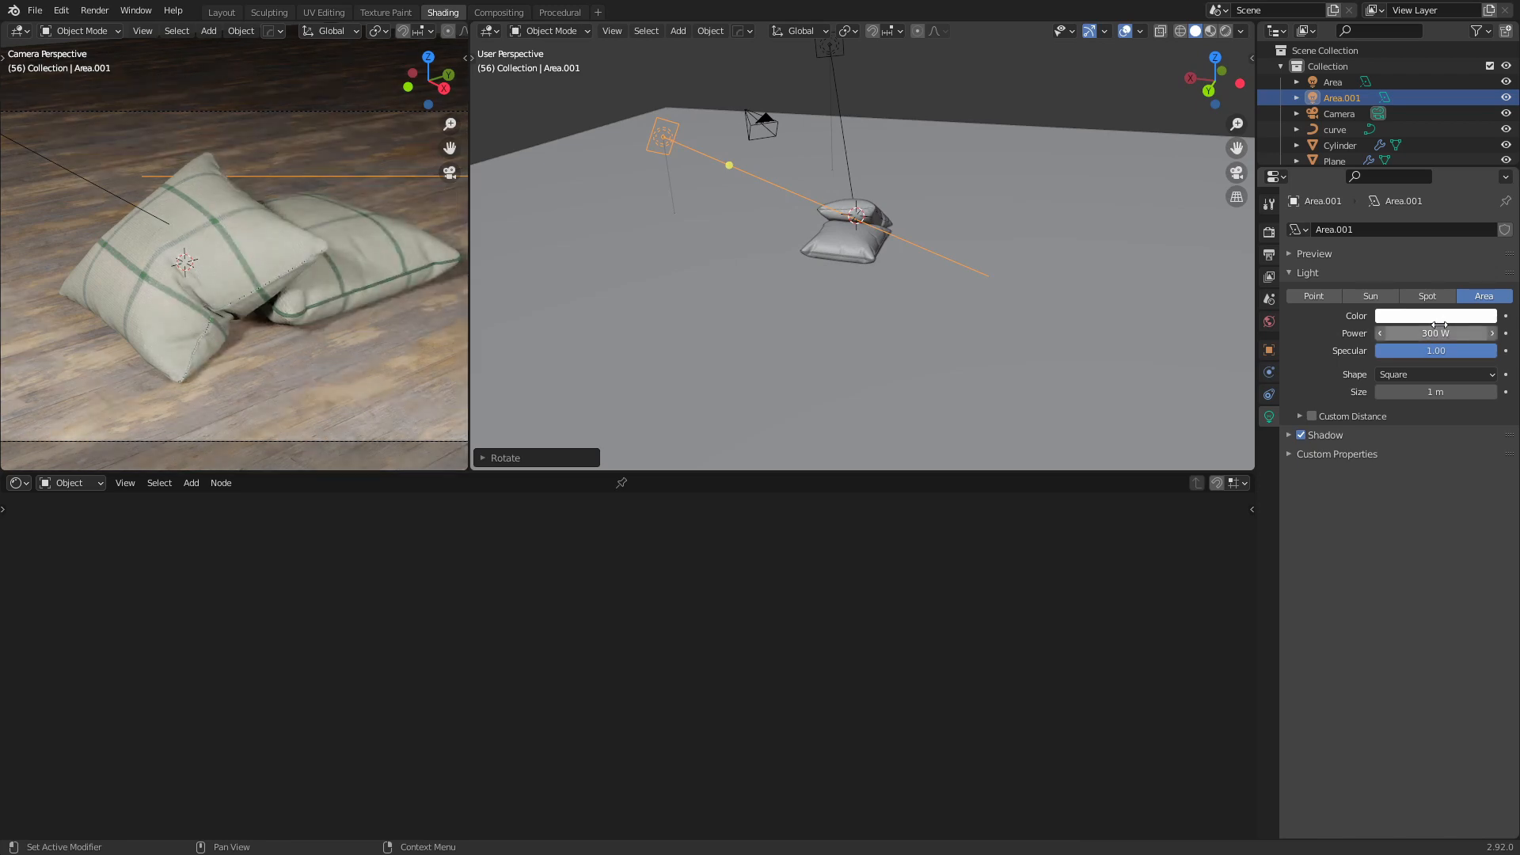
drag(1437, 333, 1424, 333)
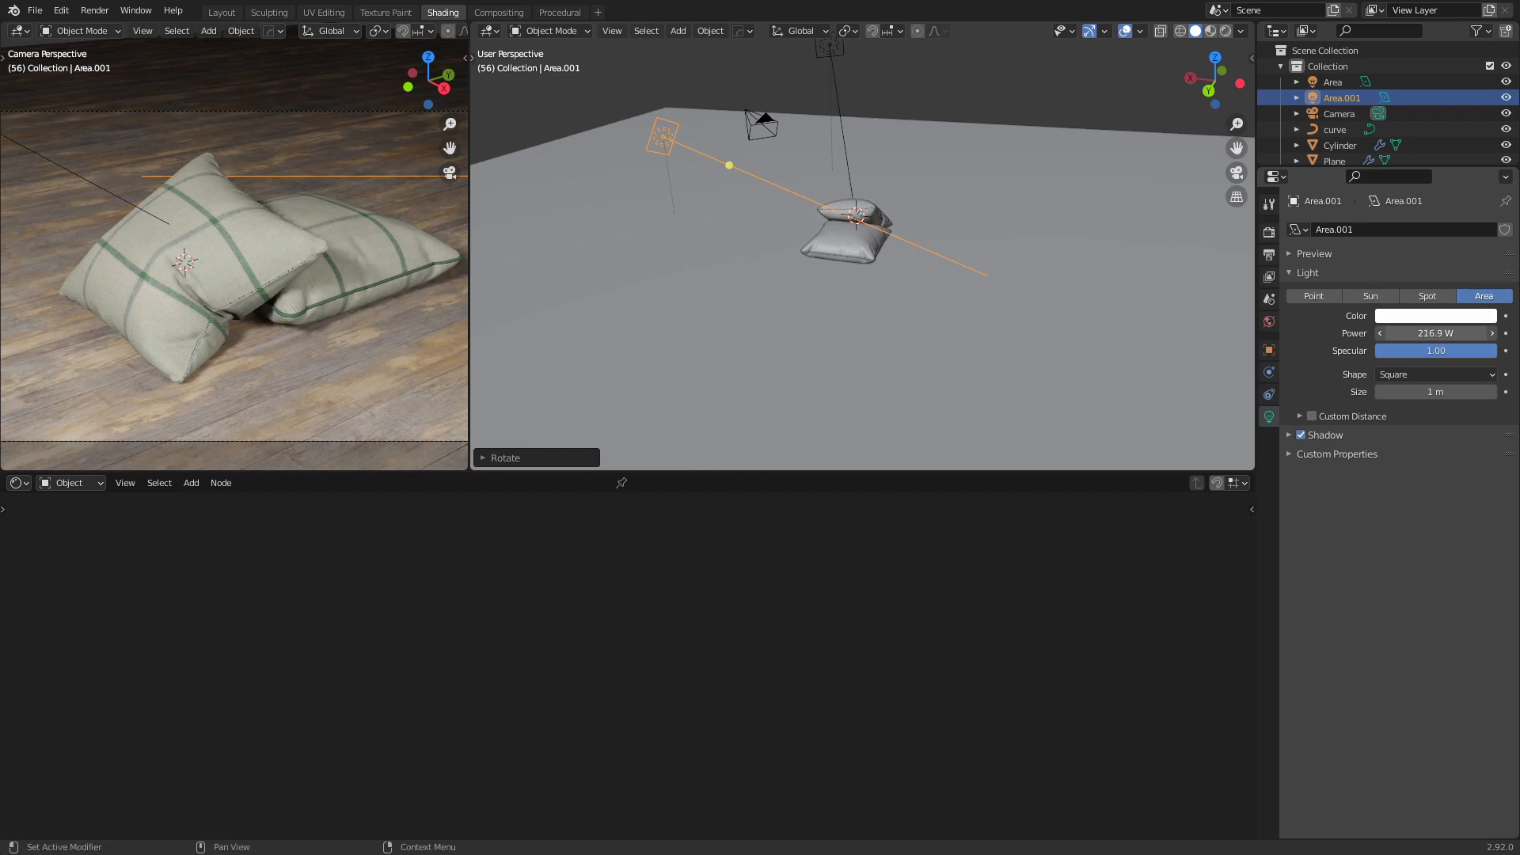
Duplicate the dimmed area light and place the copy away from the camera, on the far side of the pillows
middle_drag(756, 192, 965, 212)
click(763, 225)
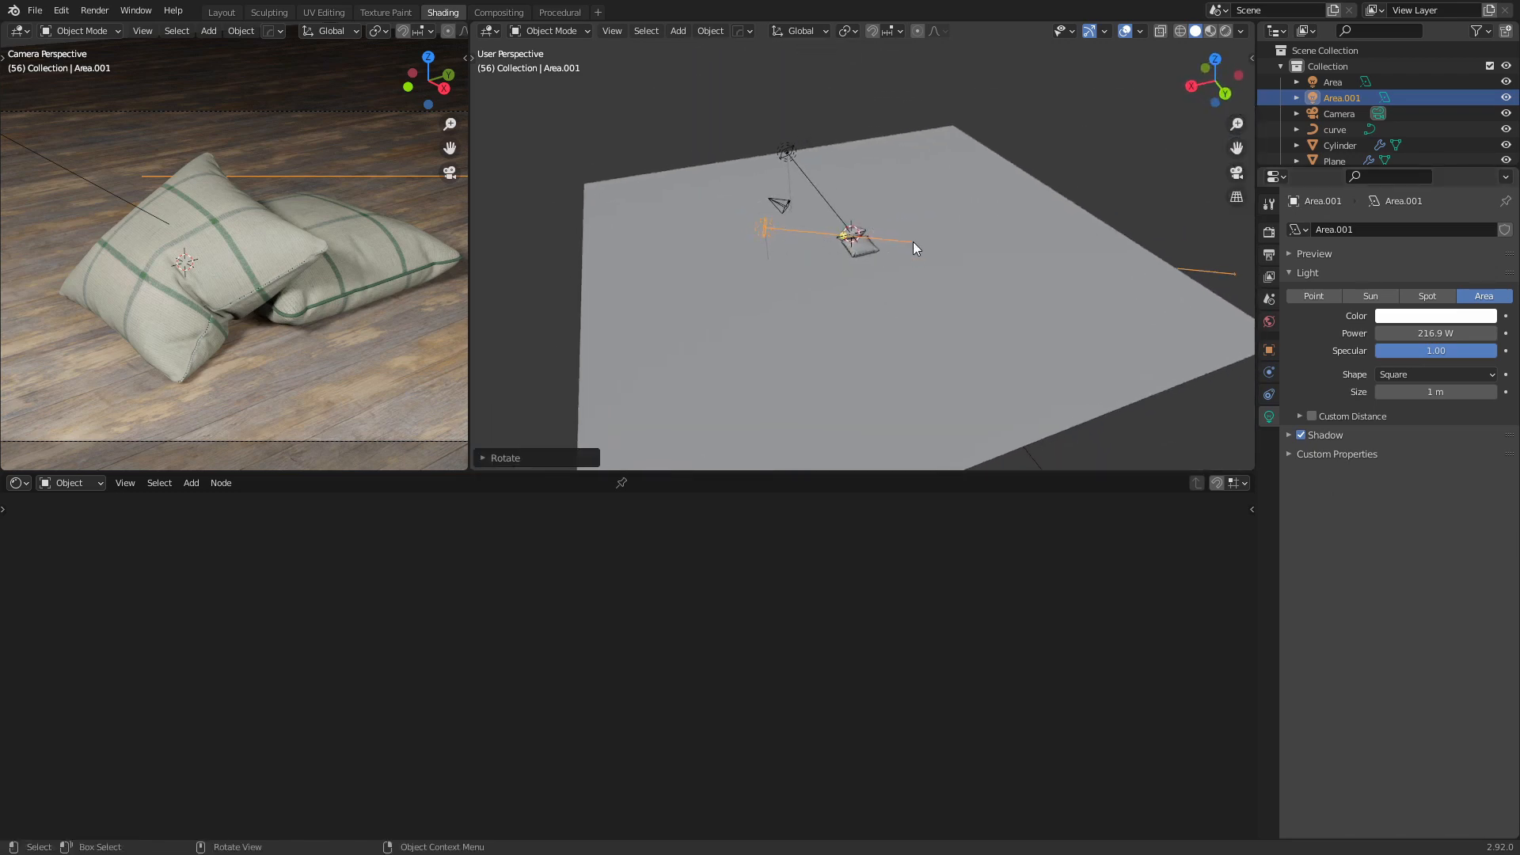
key(shift+d)
click(1089, 236)
middle_drag(1089, 237, 1195, 237)
scroll(339, 259, down, 1)
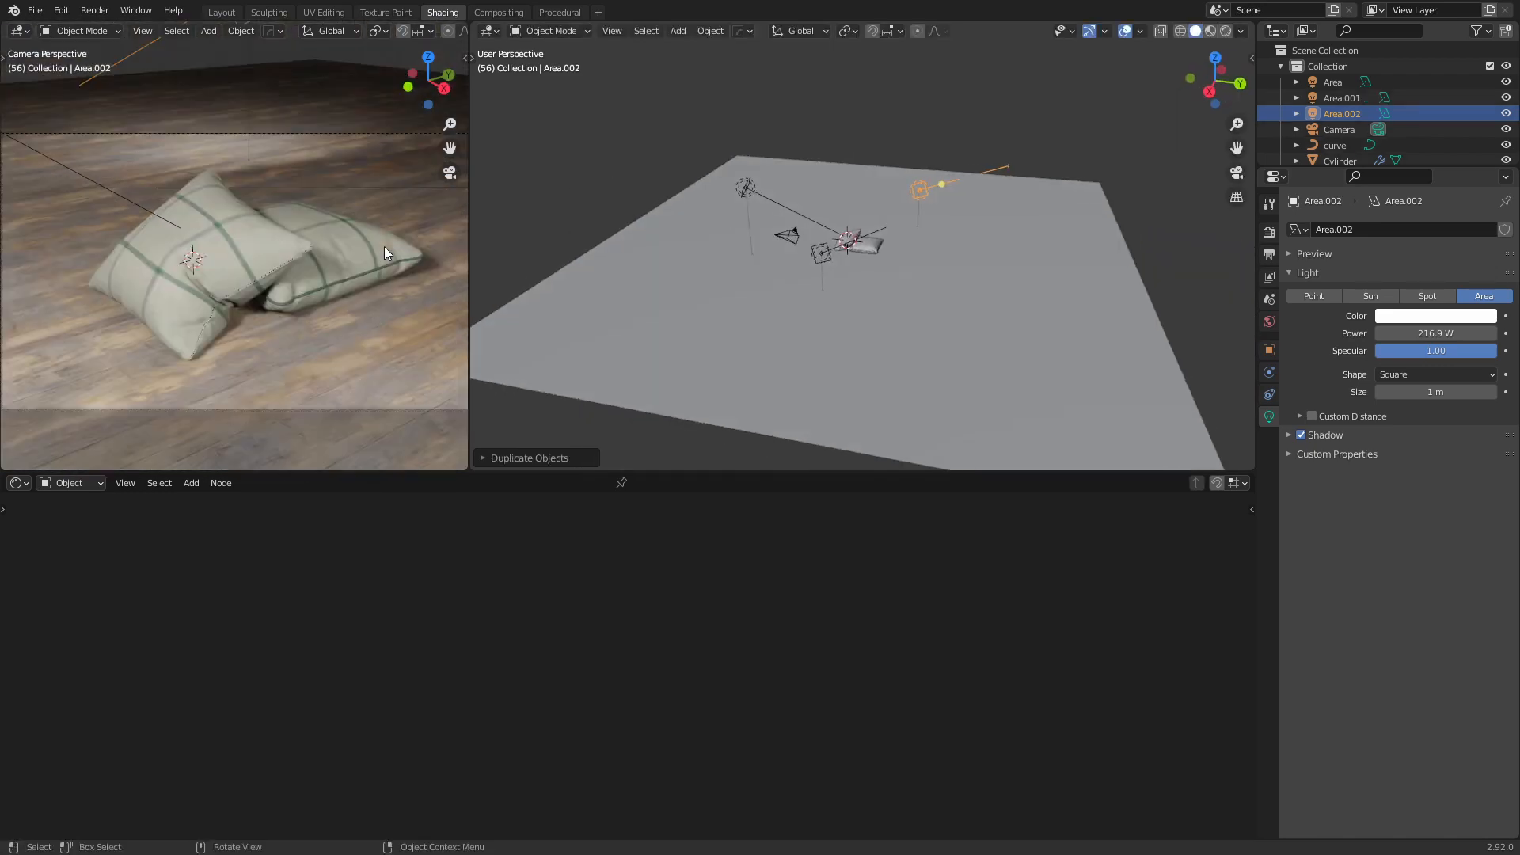
Move the third area light into position behind the pillows, opposite the other two lights
key(g)
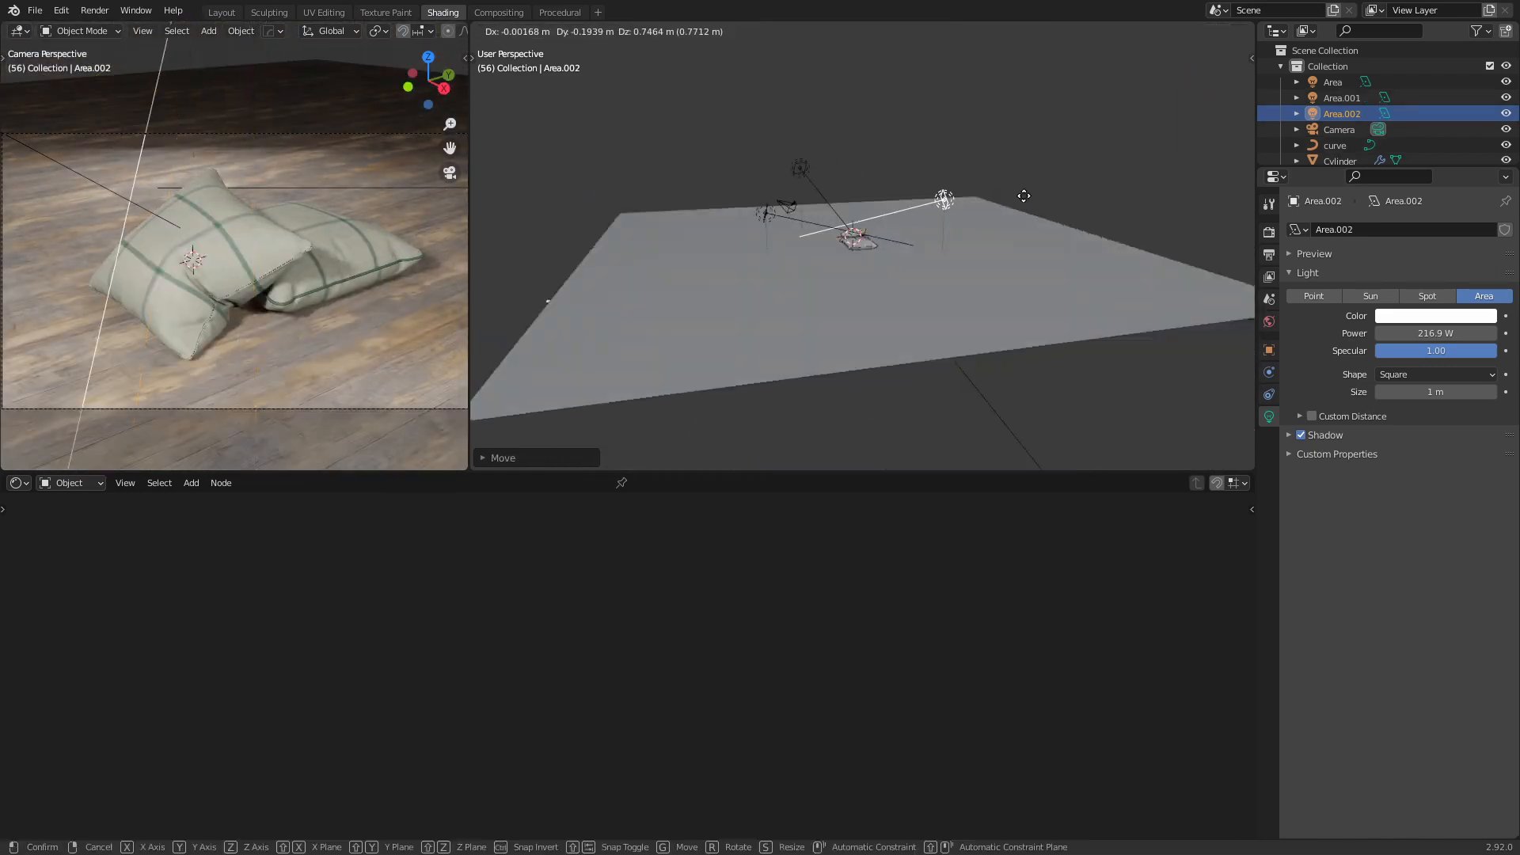
click(1024, 196)
key(g)
middle_drag(1024, 195, 772, 325)
click(875, 277)
key(g)
click(808, 277)
scroll(824, 309, up, 4)
key(g)
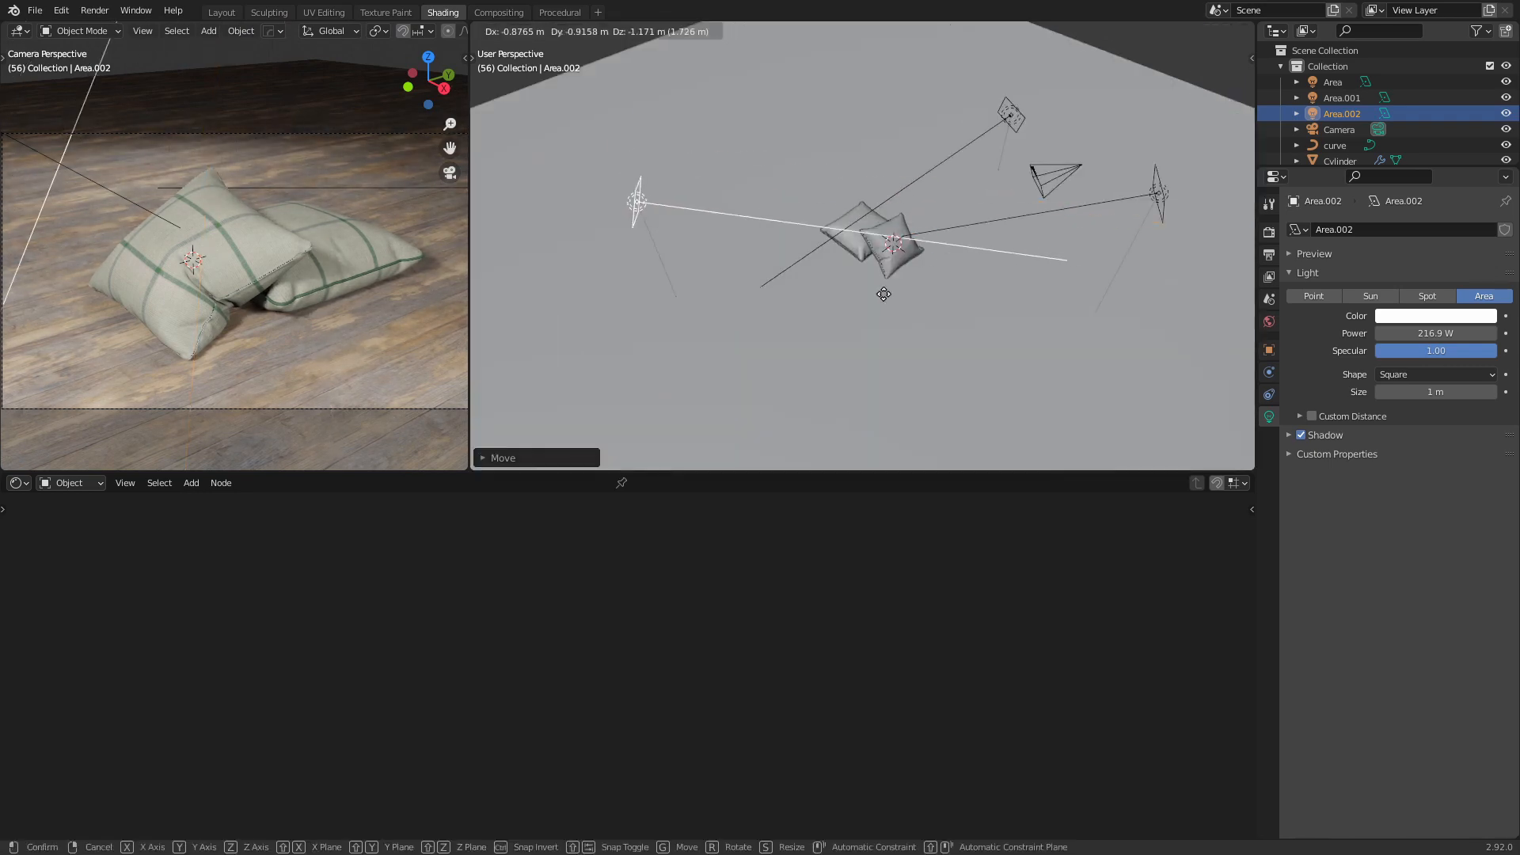
click(940, 264)
middle_drag(940, 264, 952, 170)
Rotate the third area light to tilt its beam down toward the pillows and raise it higher above the floor
key(r)
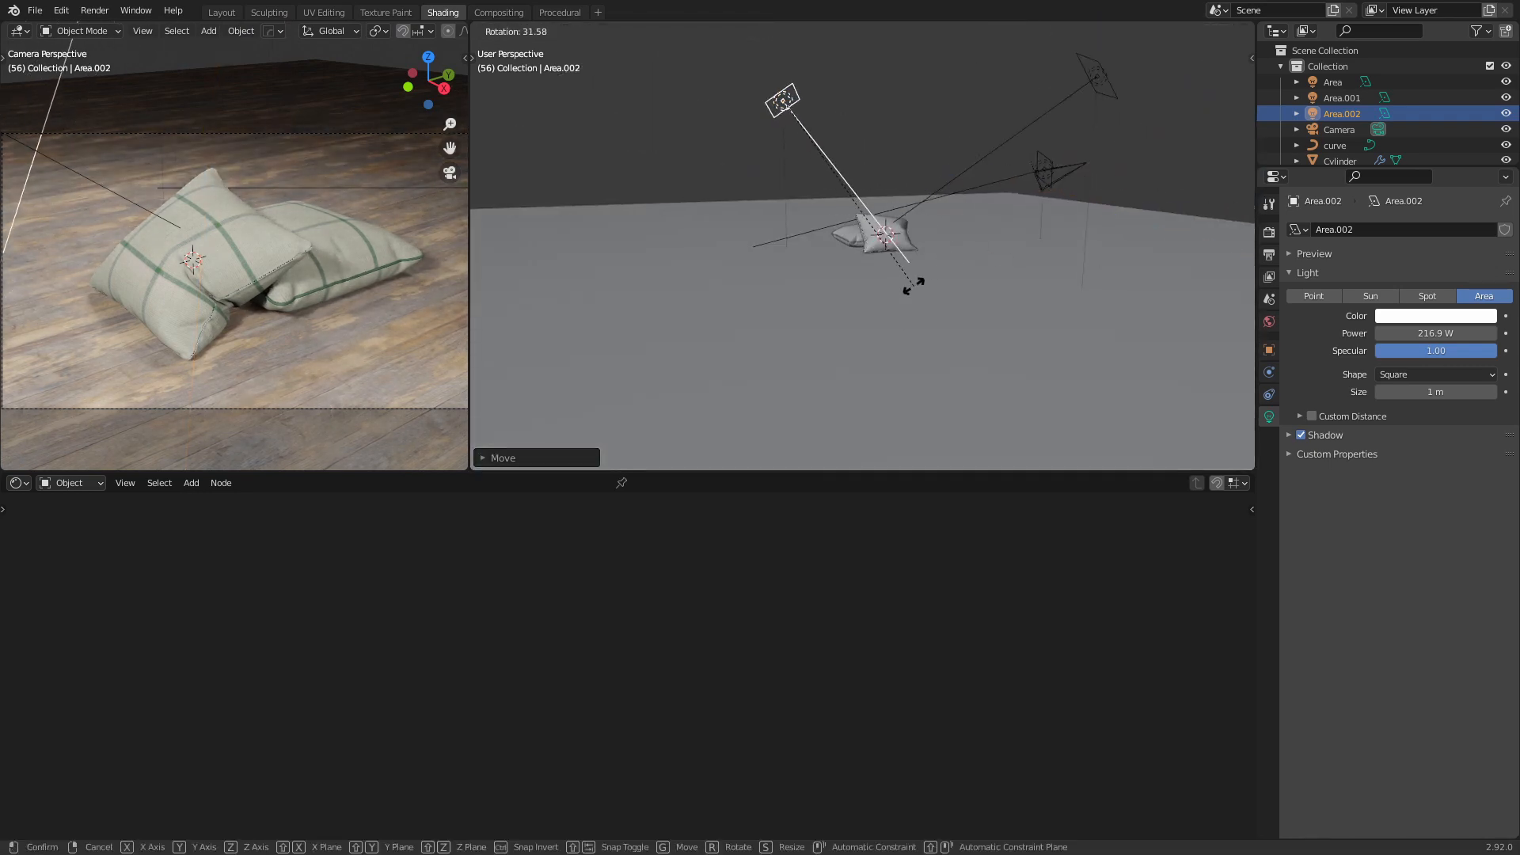
click(946, 222)
key(g)
click(941, 173)
scroll(369, 329, down, 1)
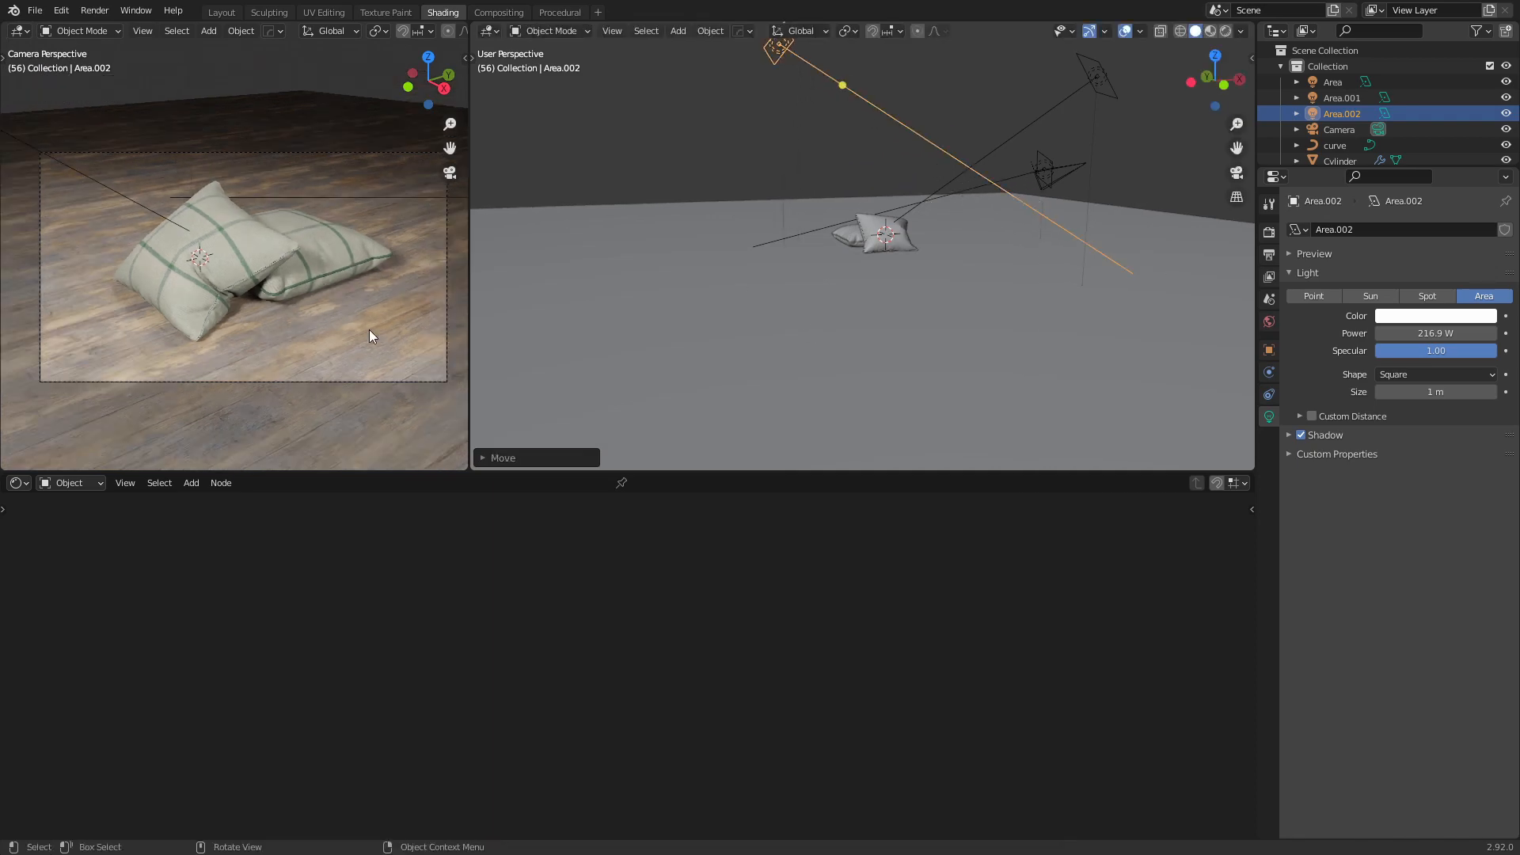
Give the first area light, Area, a slightly warm off-white color
click(1333, 82)
click(1436, 315)
click(1413, 168)
scroll(369, 347, up, 1)
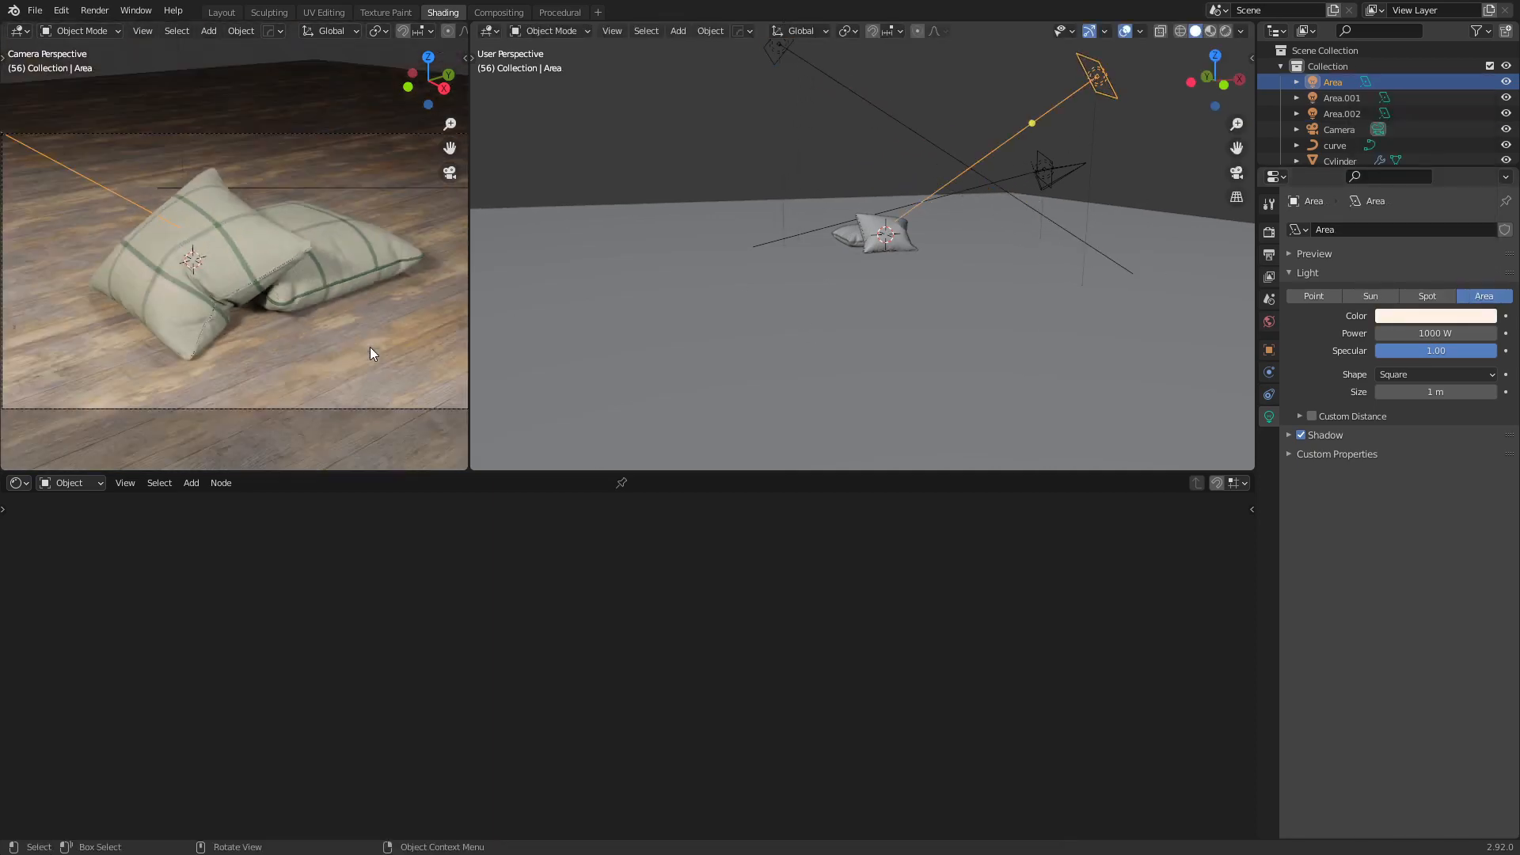
scroll(369, 347, down, 1)
Move the third area light, Area.002, farther away from the pillows
middle_drag(1065, 175, 772, 226)
click(980, 89)
key(g)
click(1056, 91)
Return the rendered viewport to the camera view and widen it relative to the solid viewport
middle_drag(304, 271, 301, 269)
scroll(301, 269, down, 2)
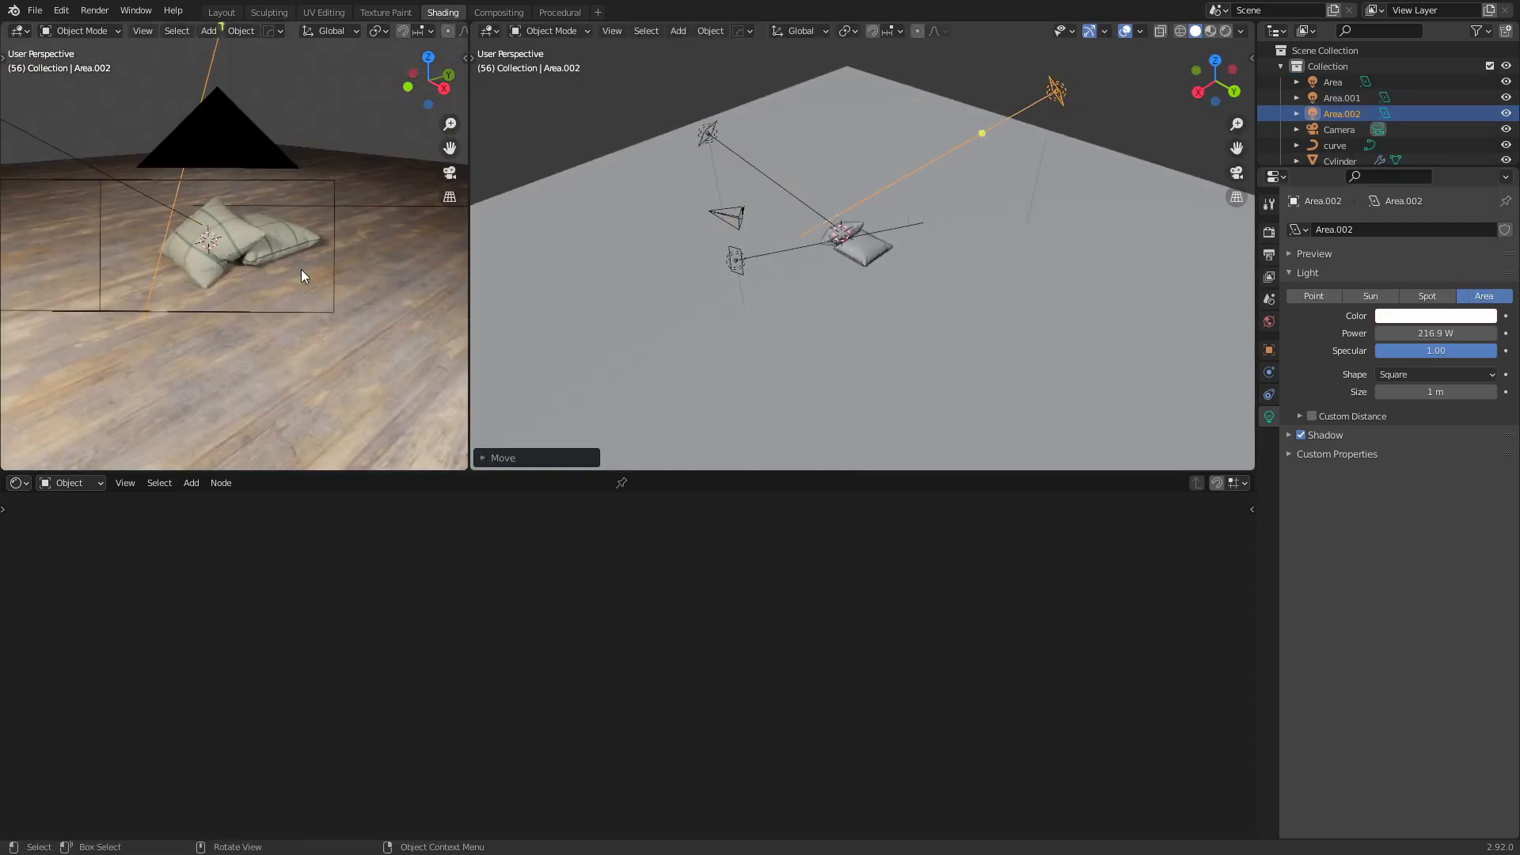
key(KP_0)
drag(470, 277, 707, 261)
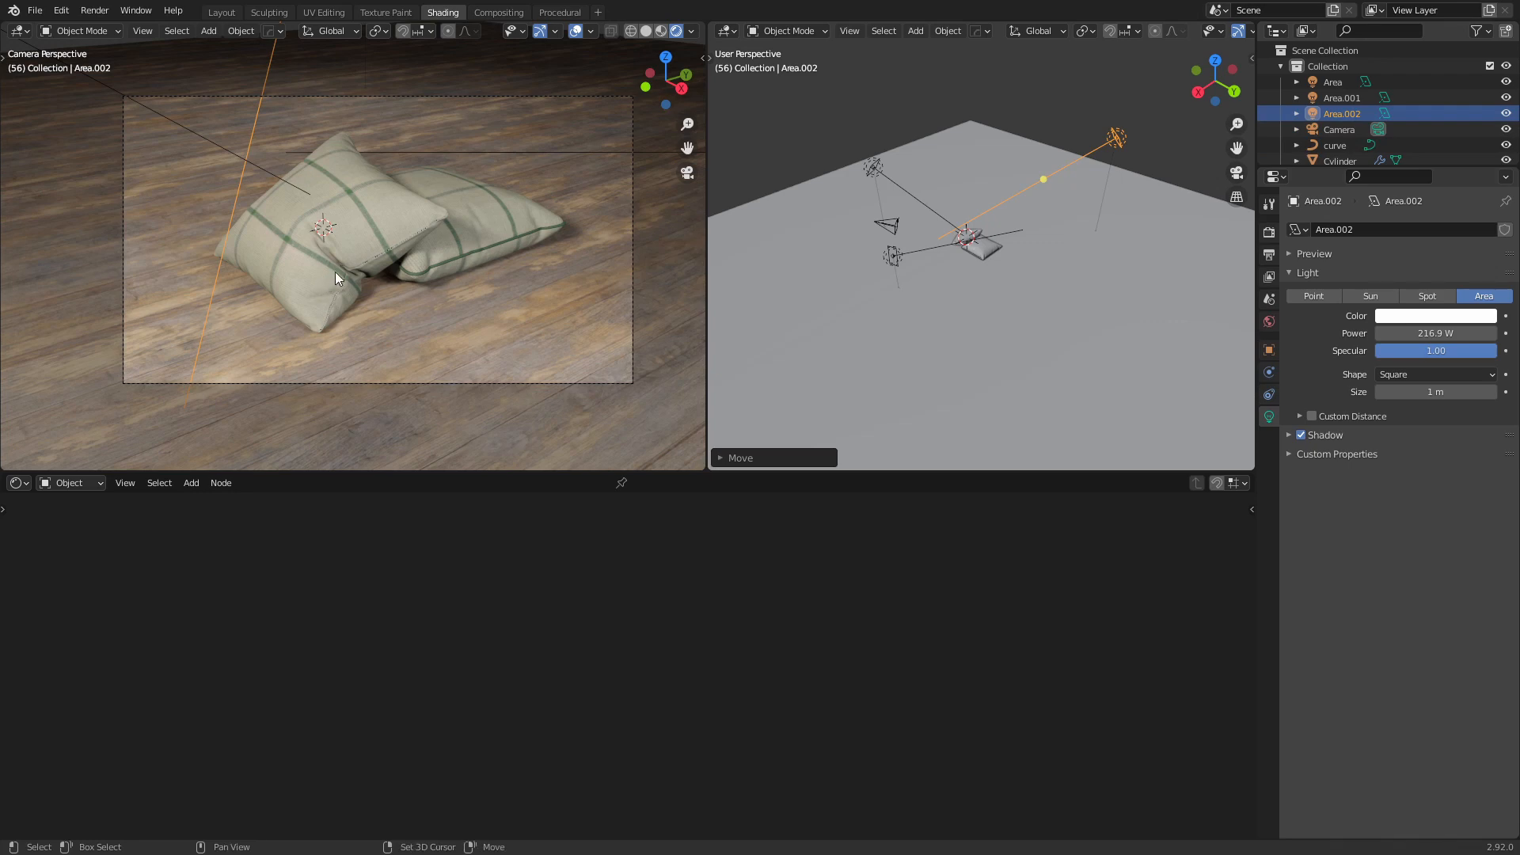
Place the 3D cursor on the front pillow and add a Plain Axes empty there
shift+right_click(349, 230)
key(shift+a)
mouse_move(366, 198)
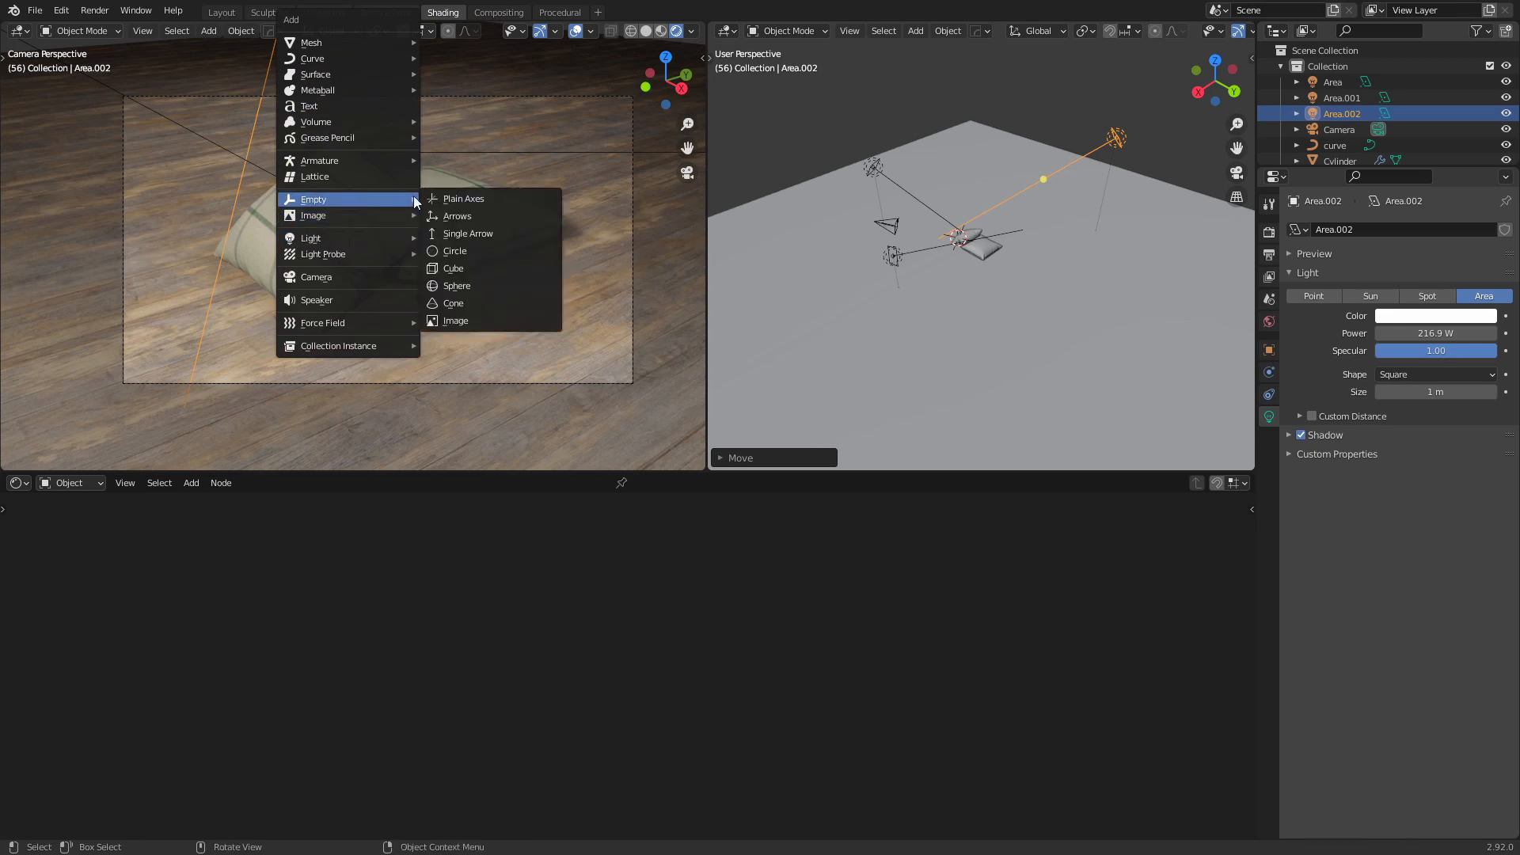
click(454, 201)
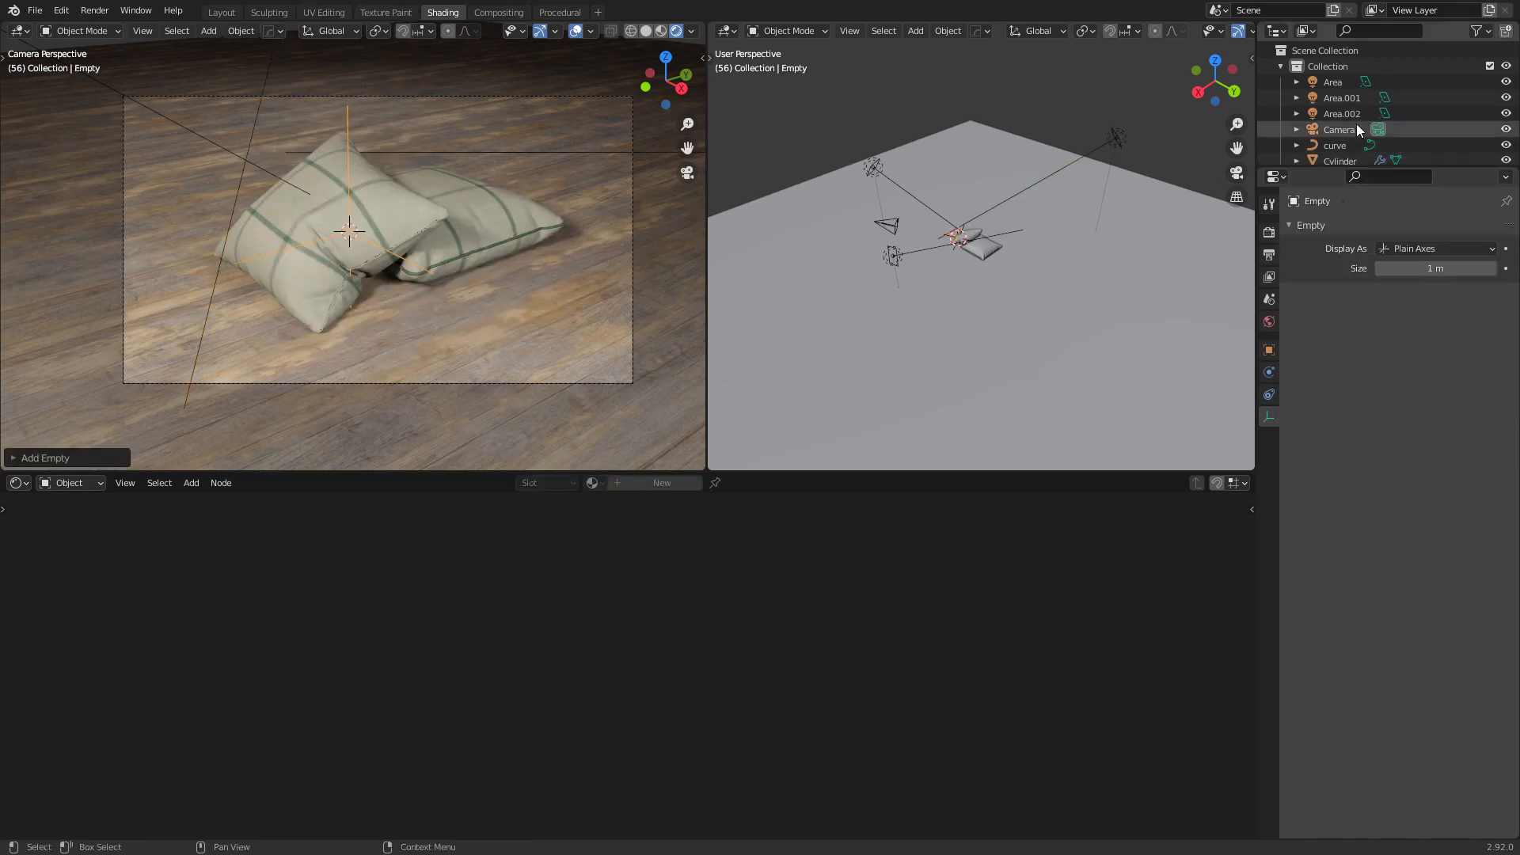
Rename the new empty to Focus
scroll(1349, 110, down, 3)
scroll(1336, 89, up, 1)
double_click(1336, 93)
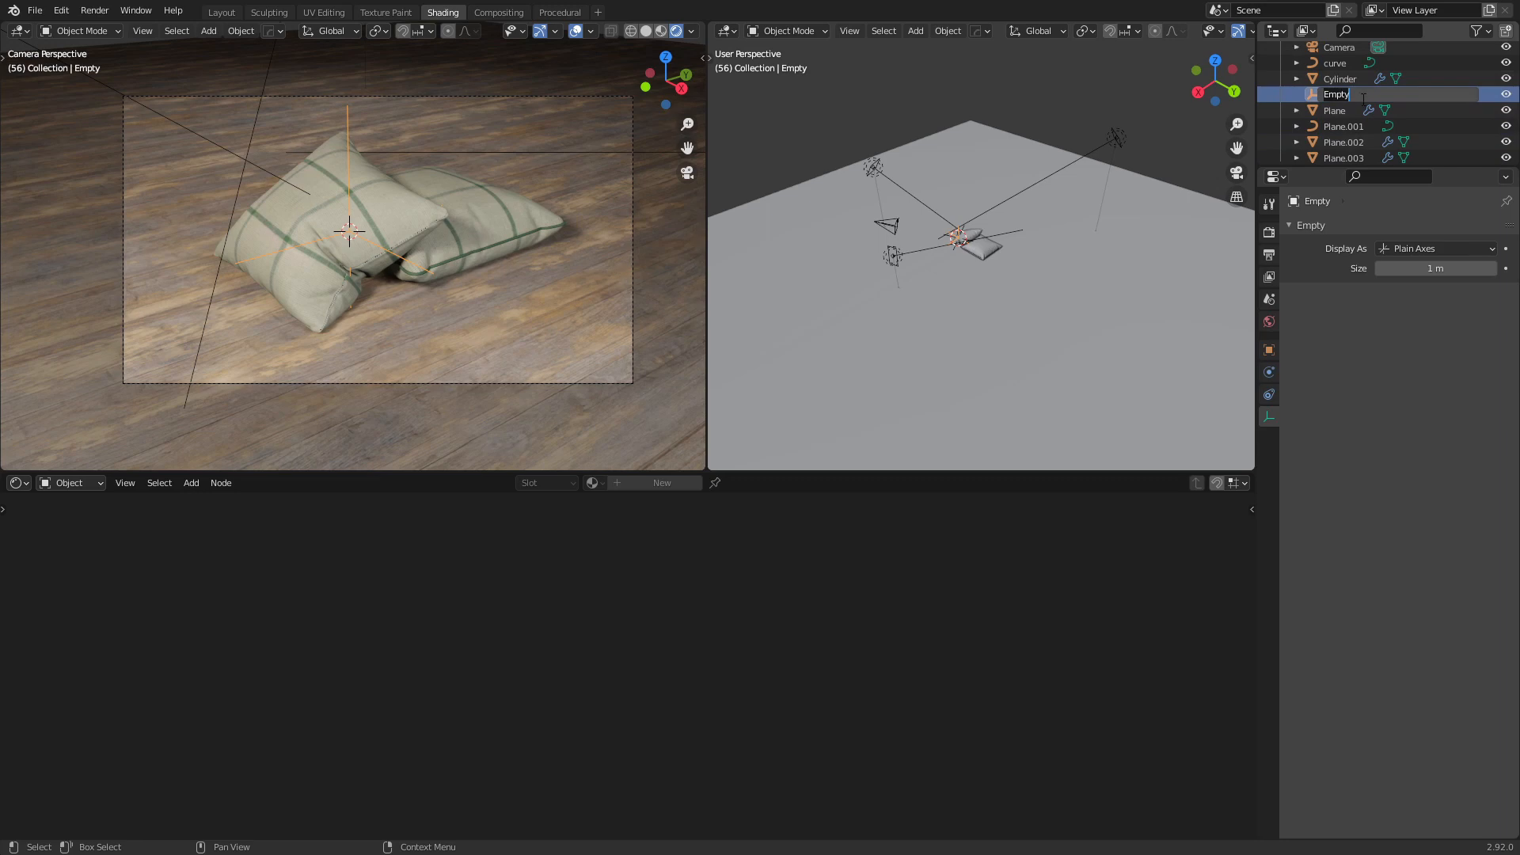
text(Focus)
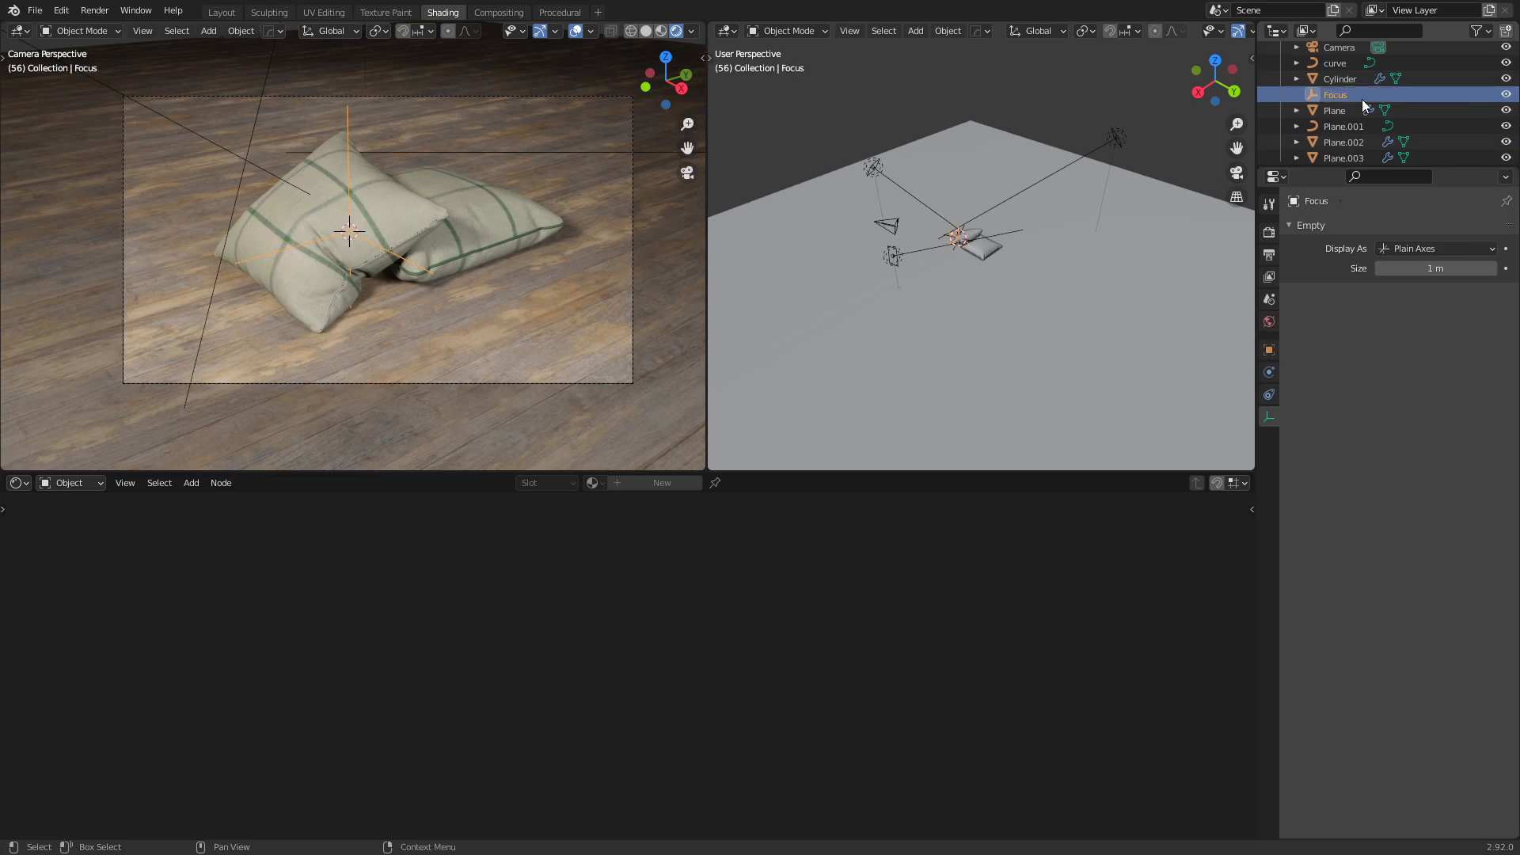
key(Return)
Enable depth of field on the camera with an F-Stop of 1.0 and the Focus empty as its focus object
click(1339, 51)
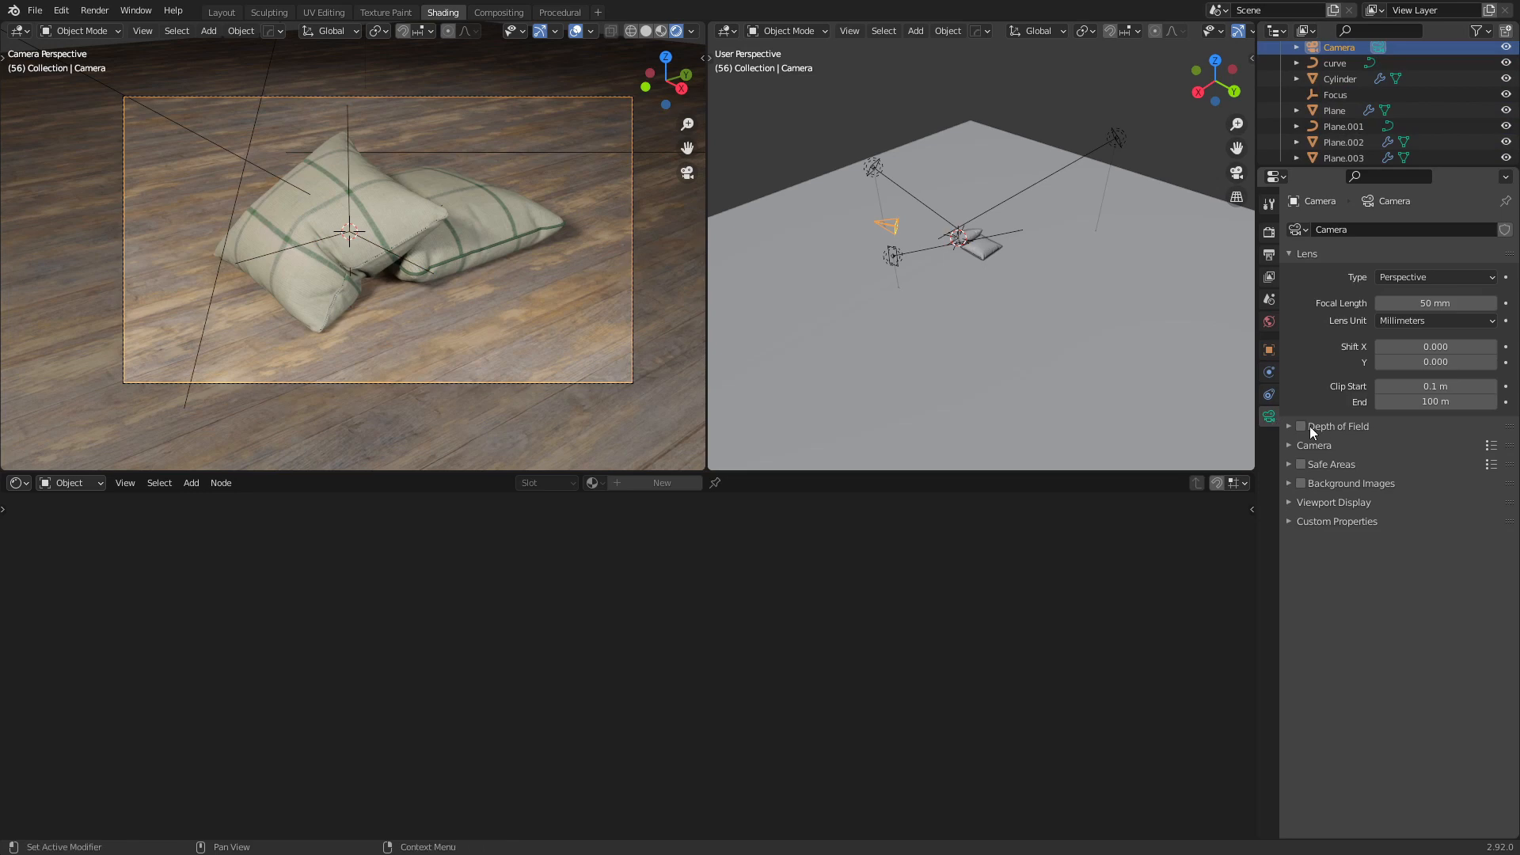
click(1288, 428)
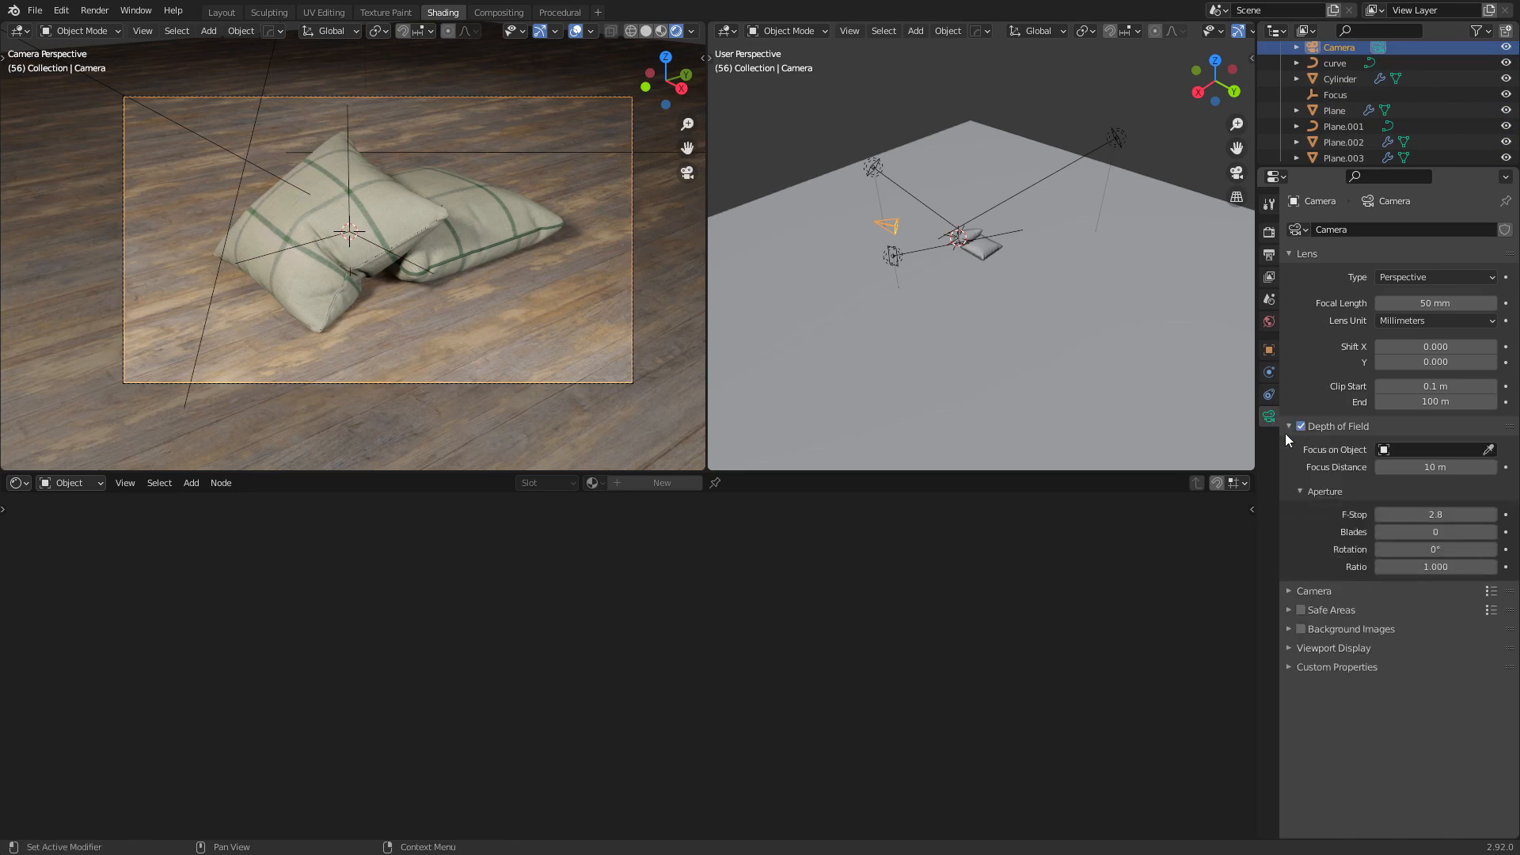
click(1439, 513)
text(1)
key(Return)
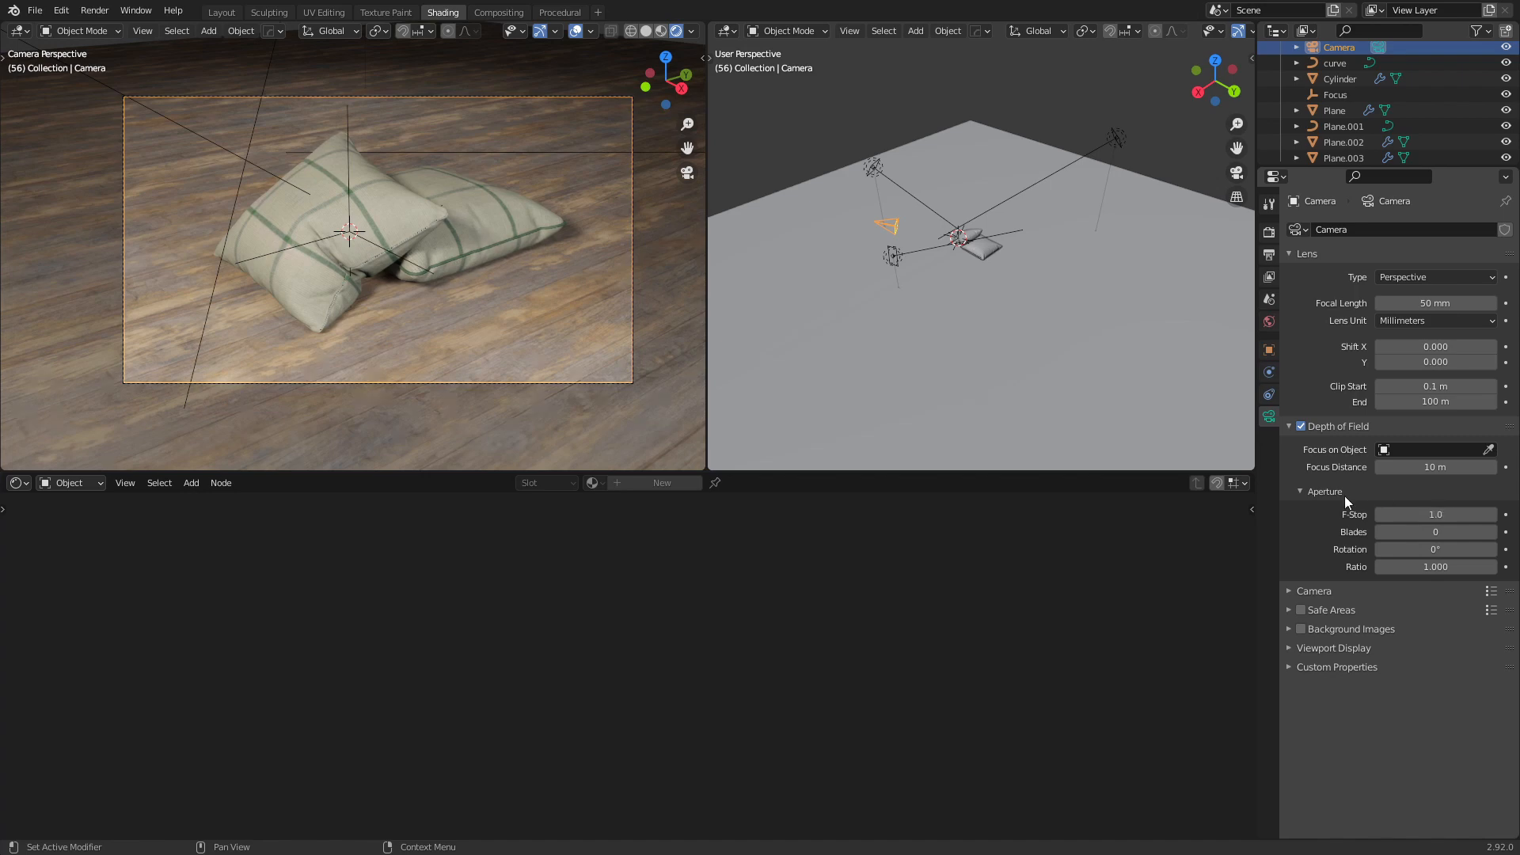
click(1430, 448)
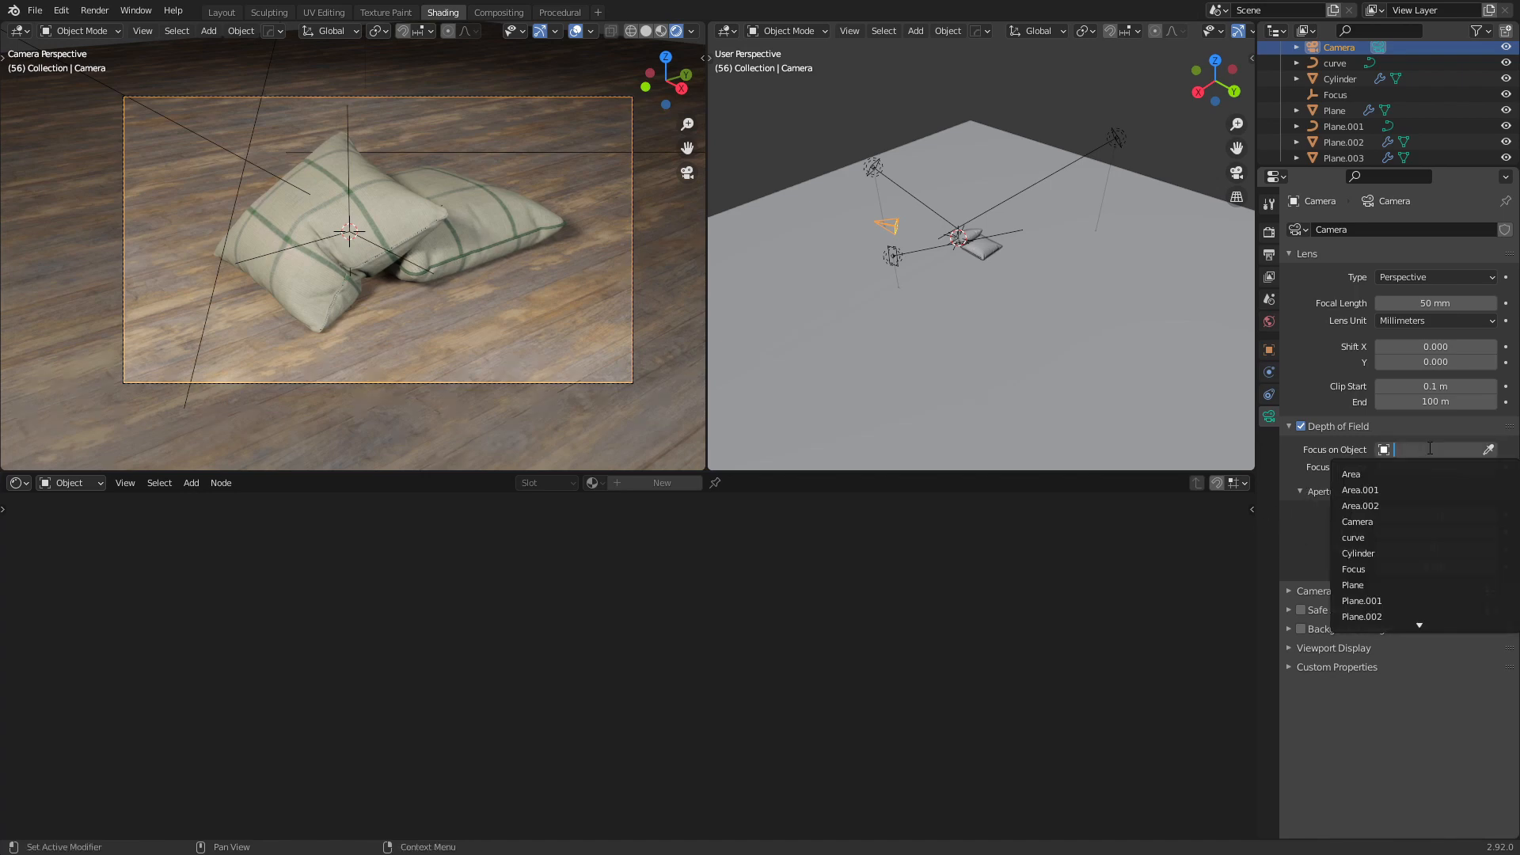
click(1379, 567)
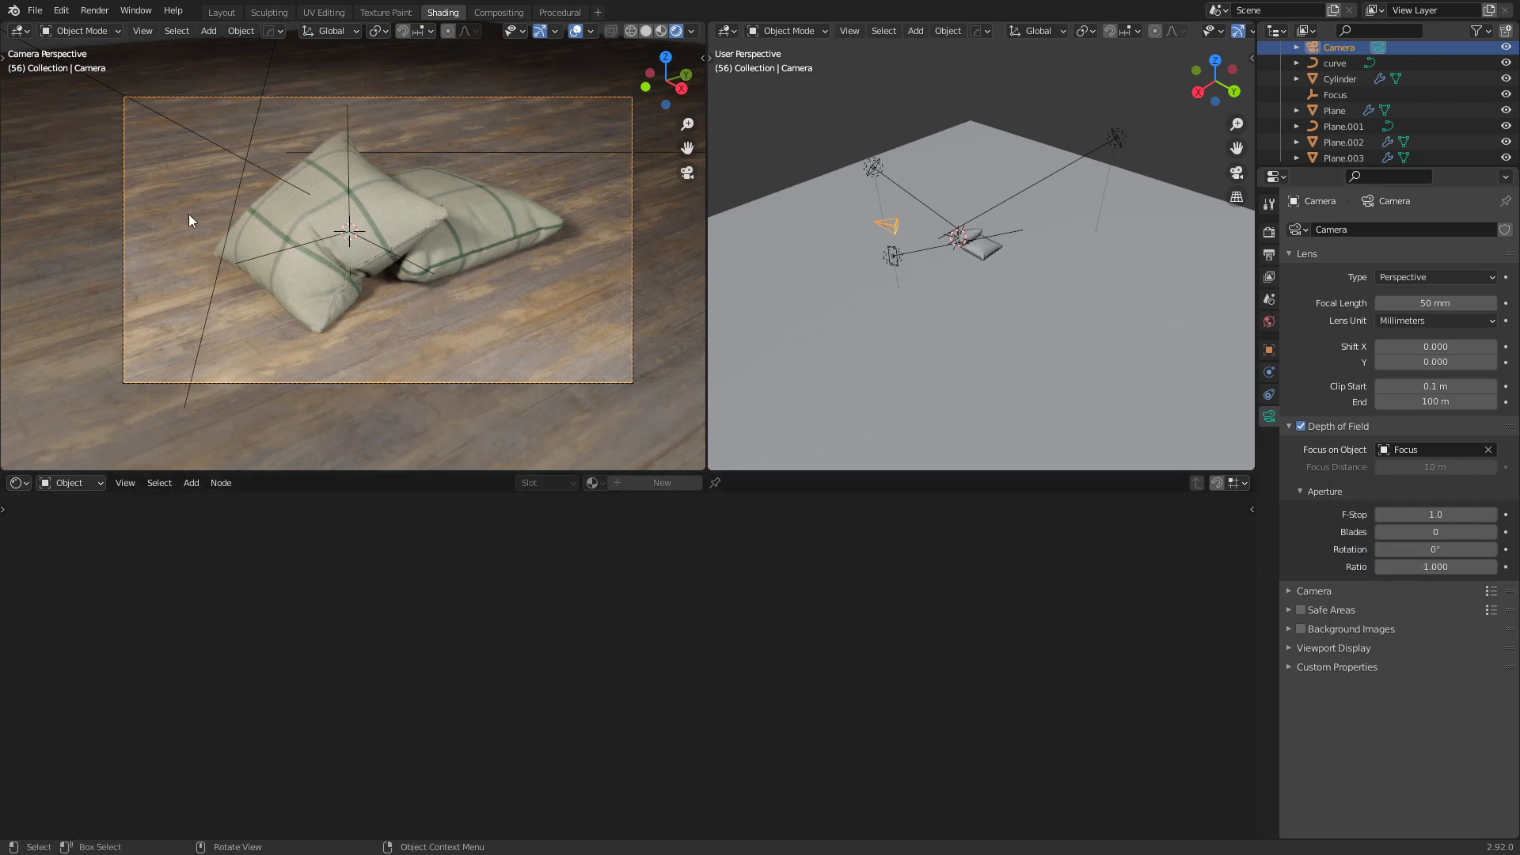
Render the scene from the camera, view the whole image, and close the render window
scroll(380, 280, up, 2)
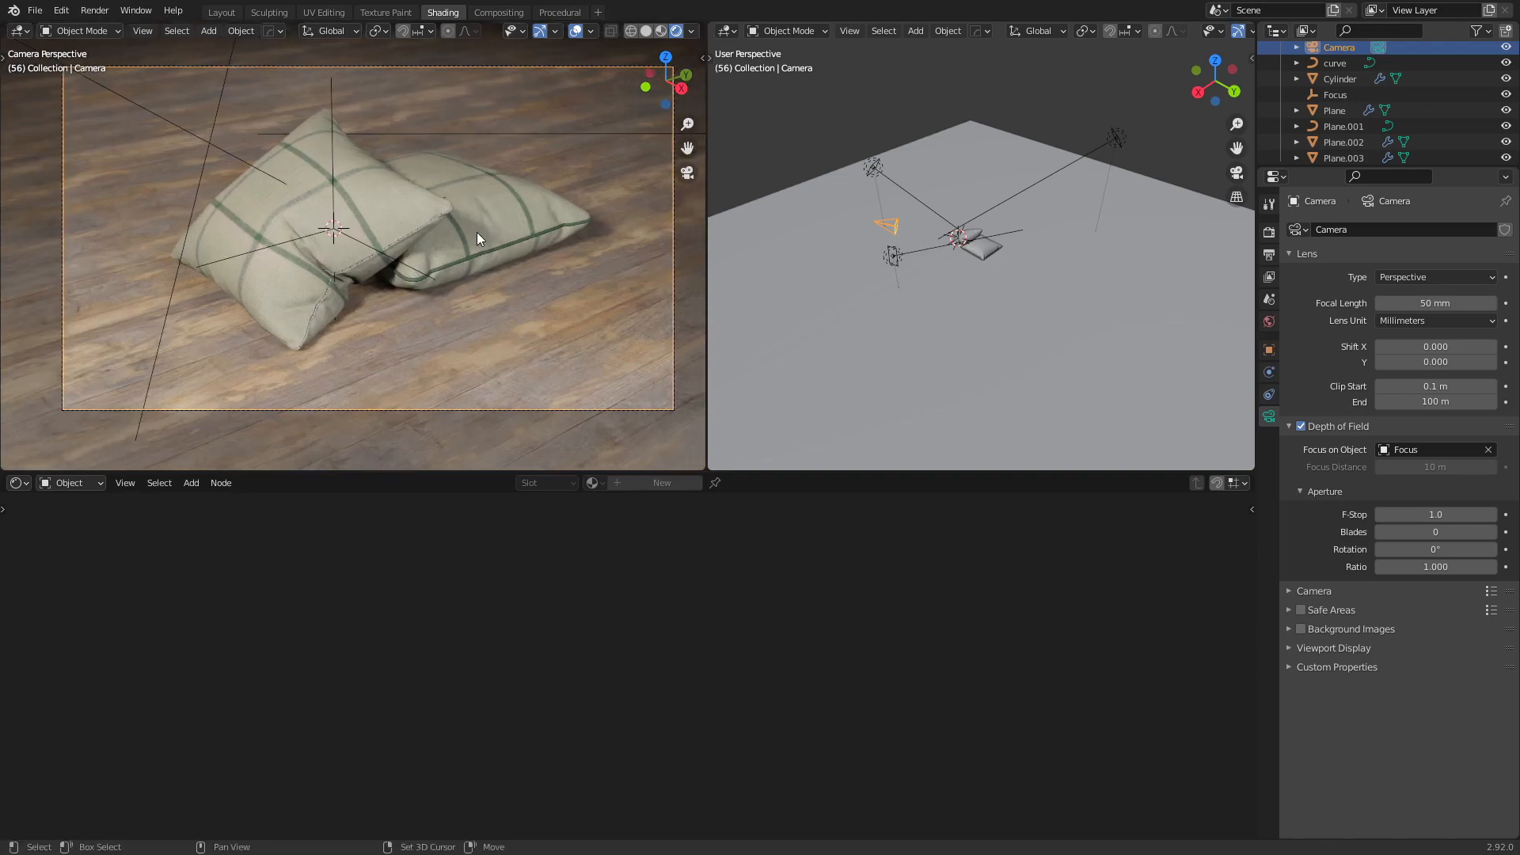
key(F12)
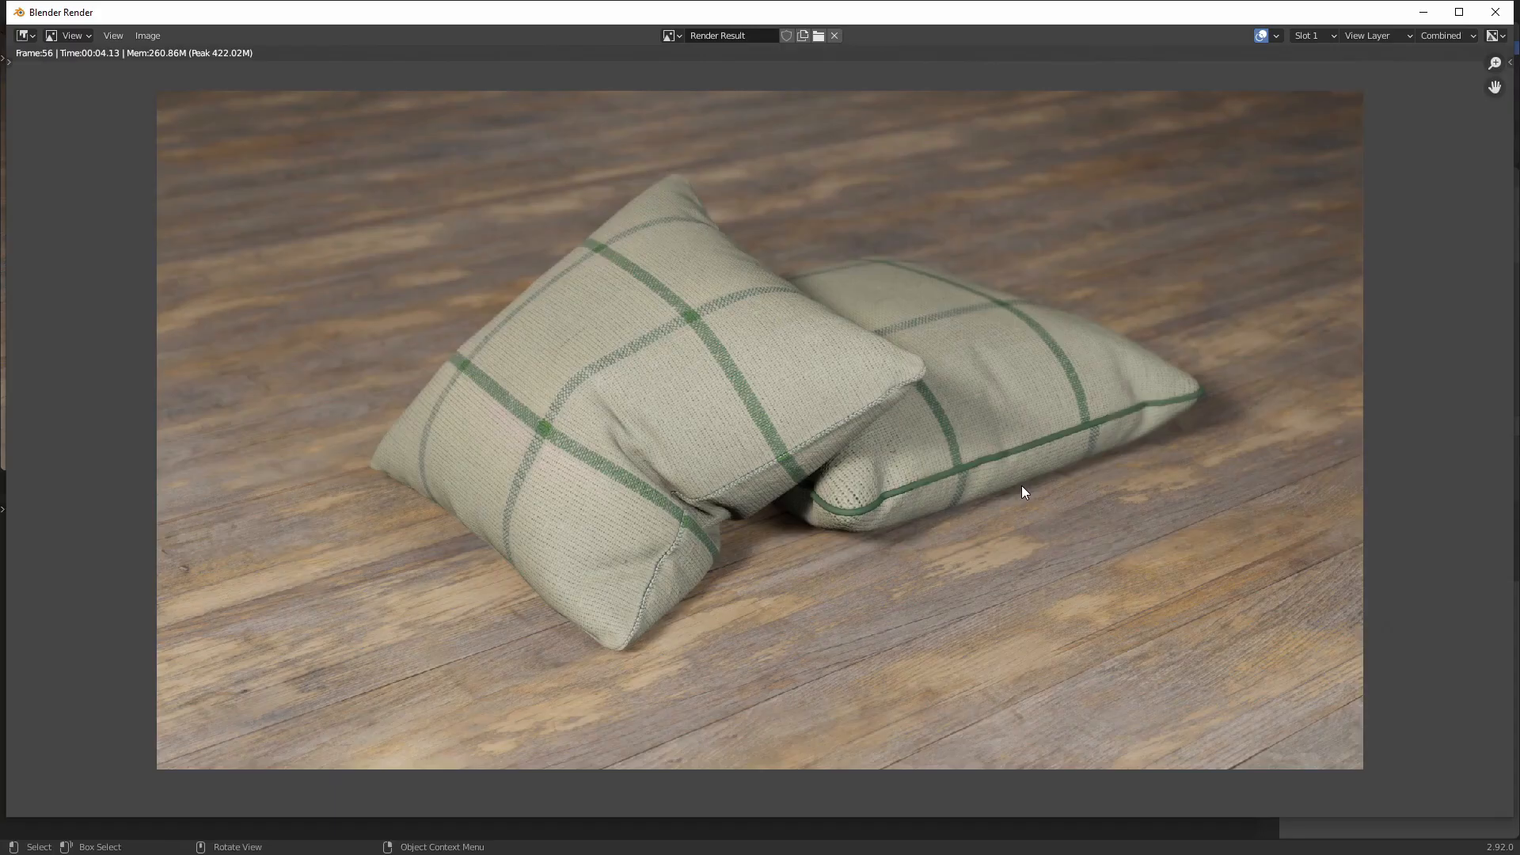
scroll(943, 285, down, 3)
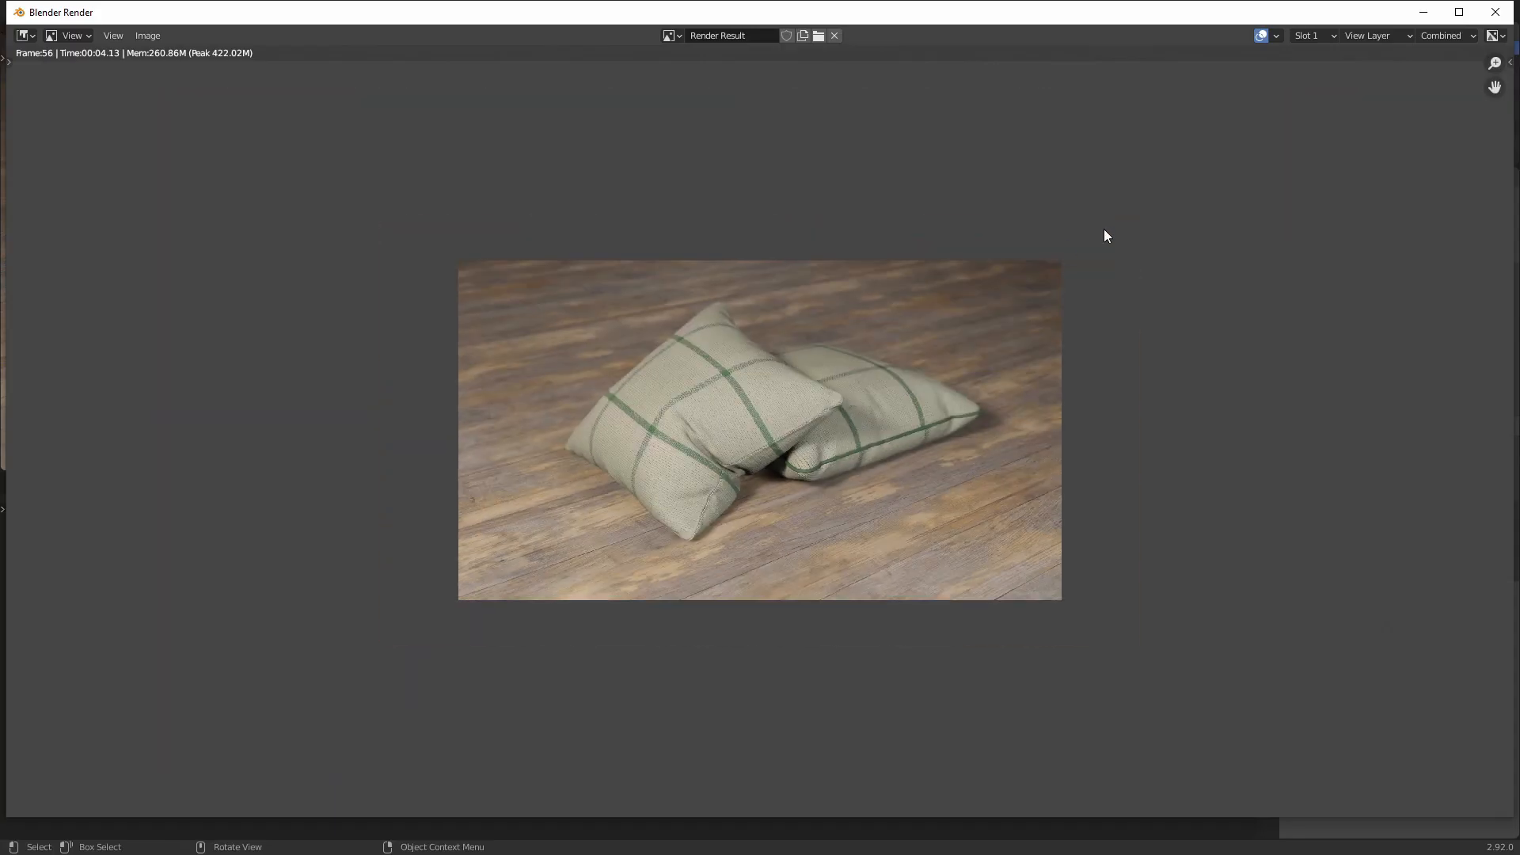
click(1494, 12)
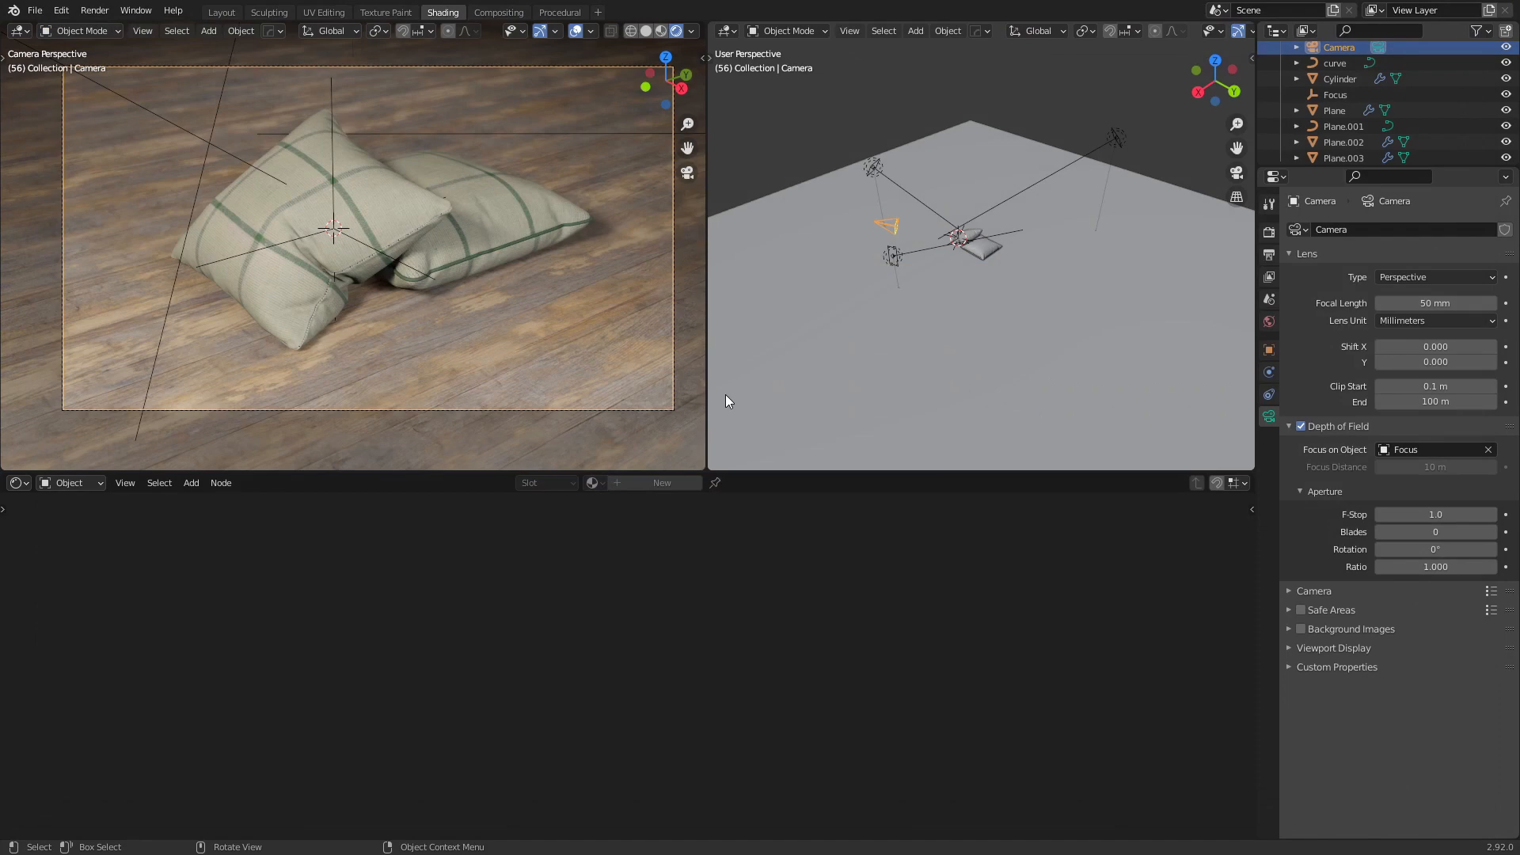